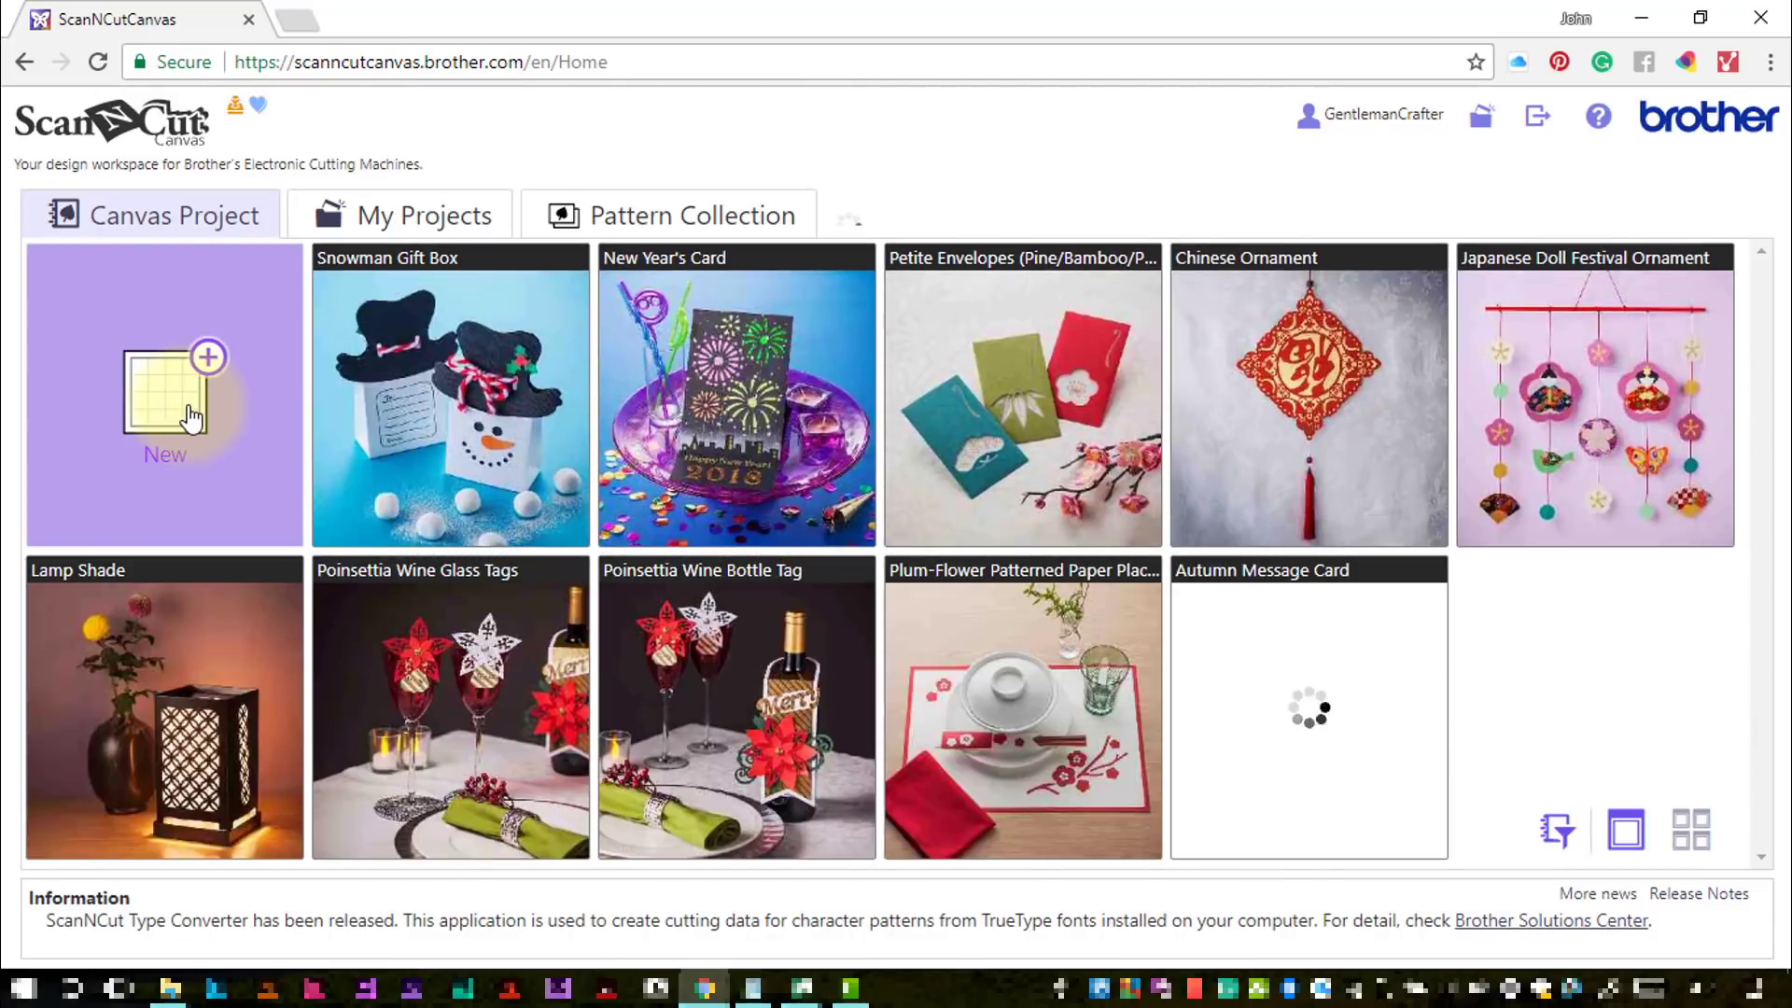
Create a new project, add a plain square from the Basic patterns and collapse the pattern list
click(188, 407)
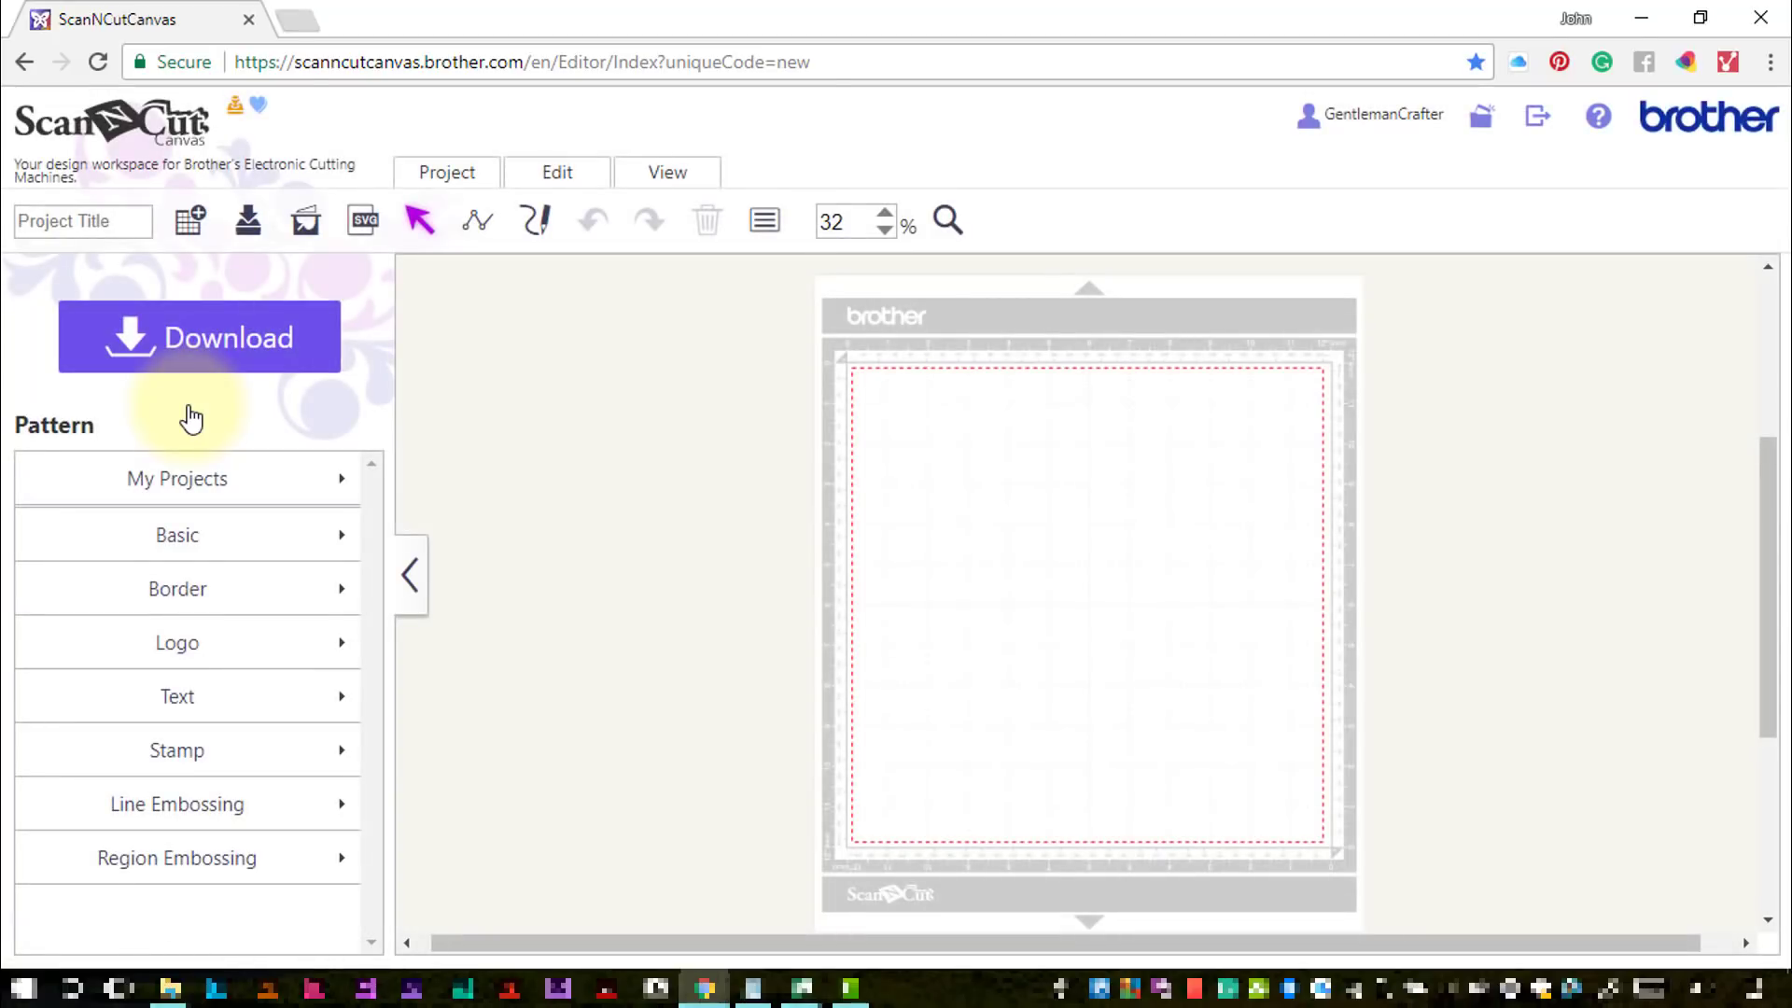
click(222, 549)
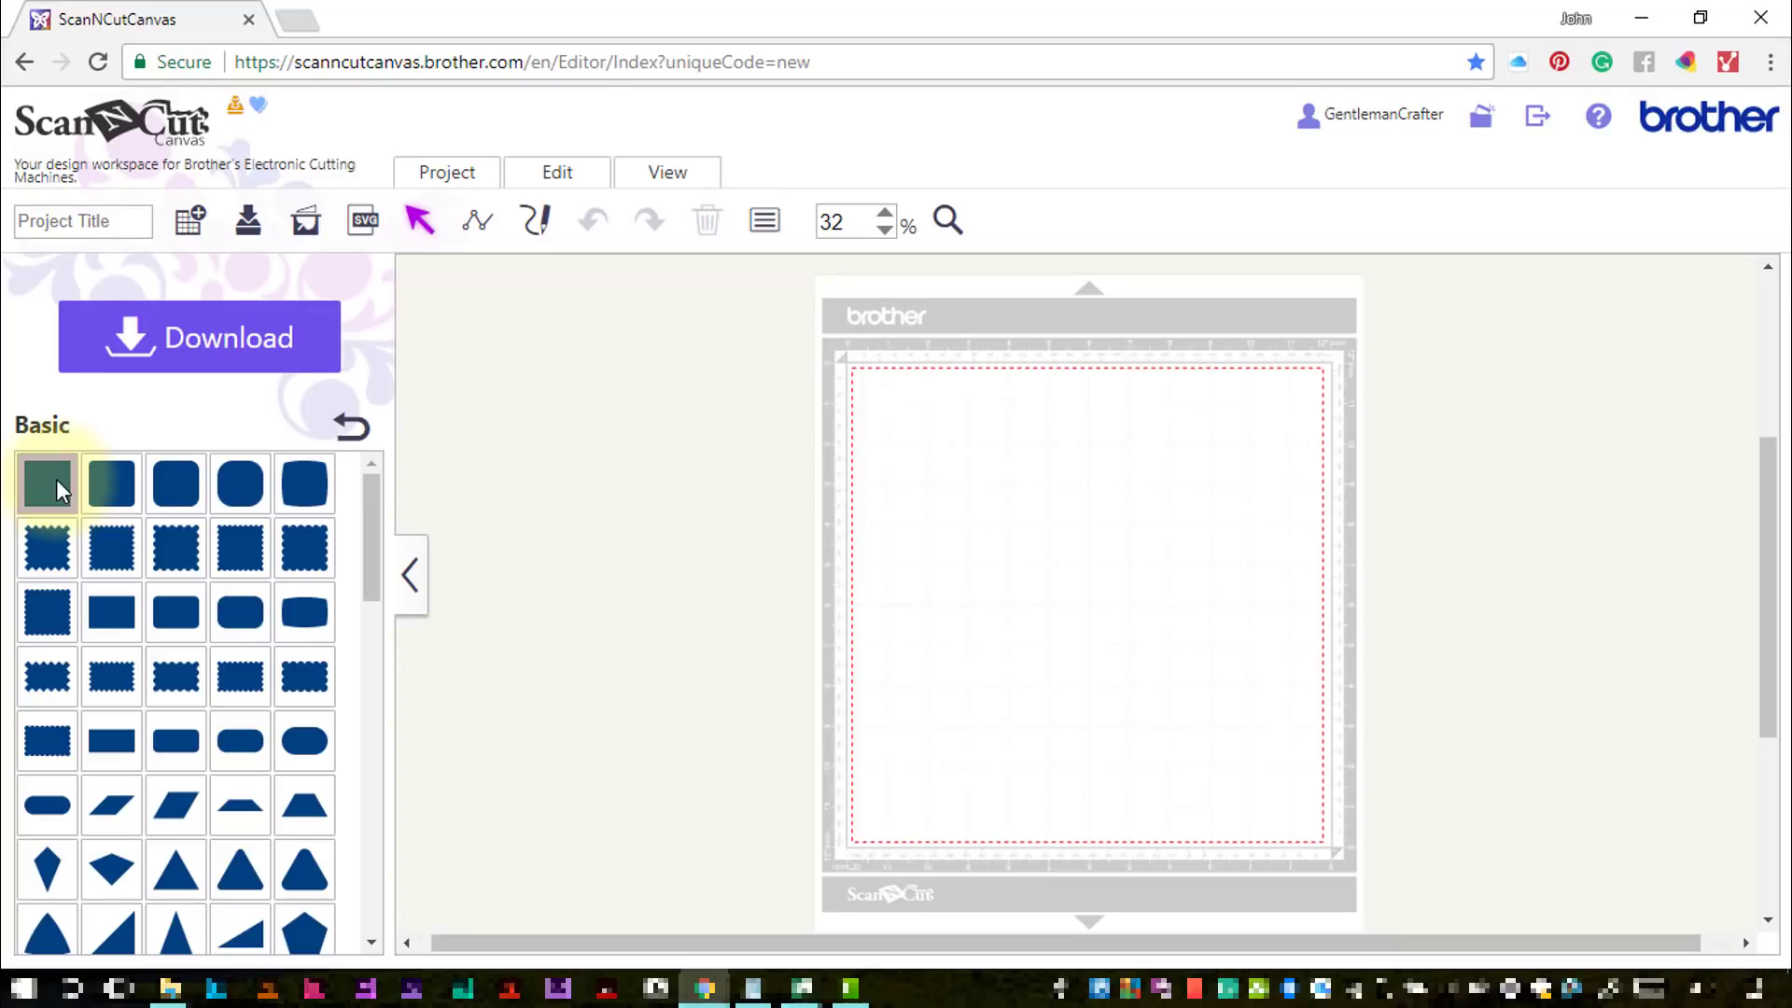
click(56, 479)
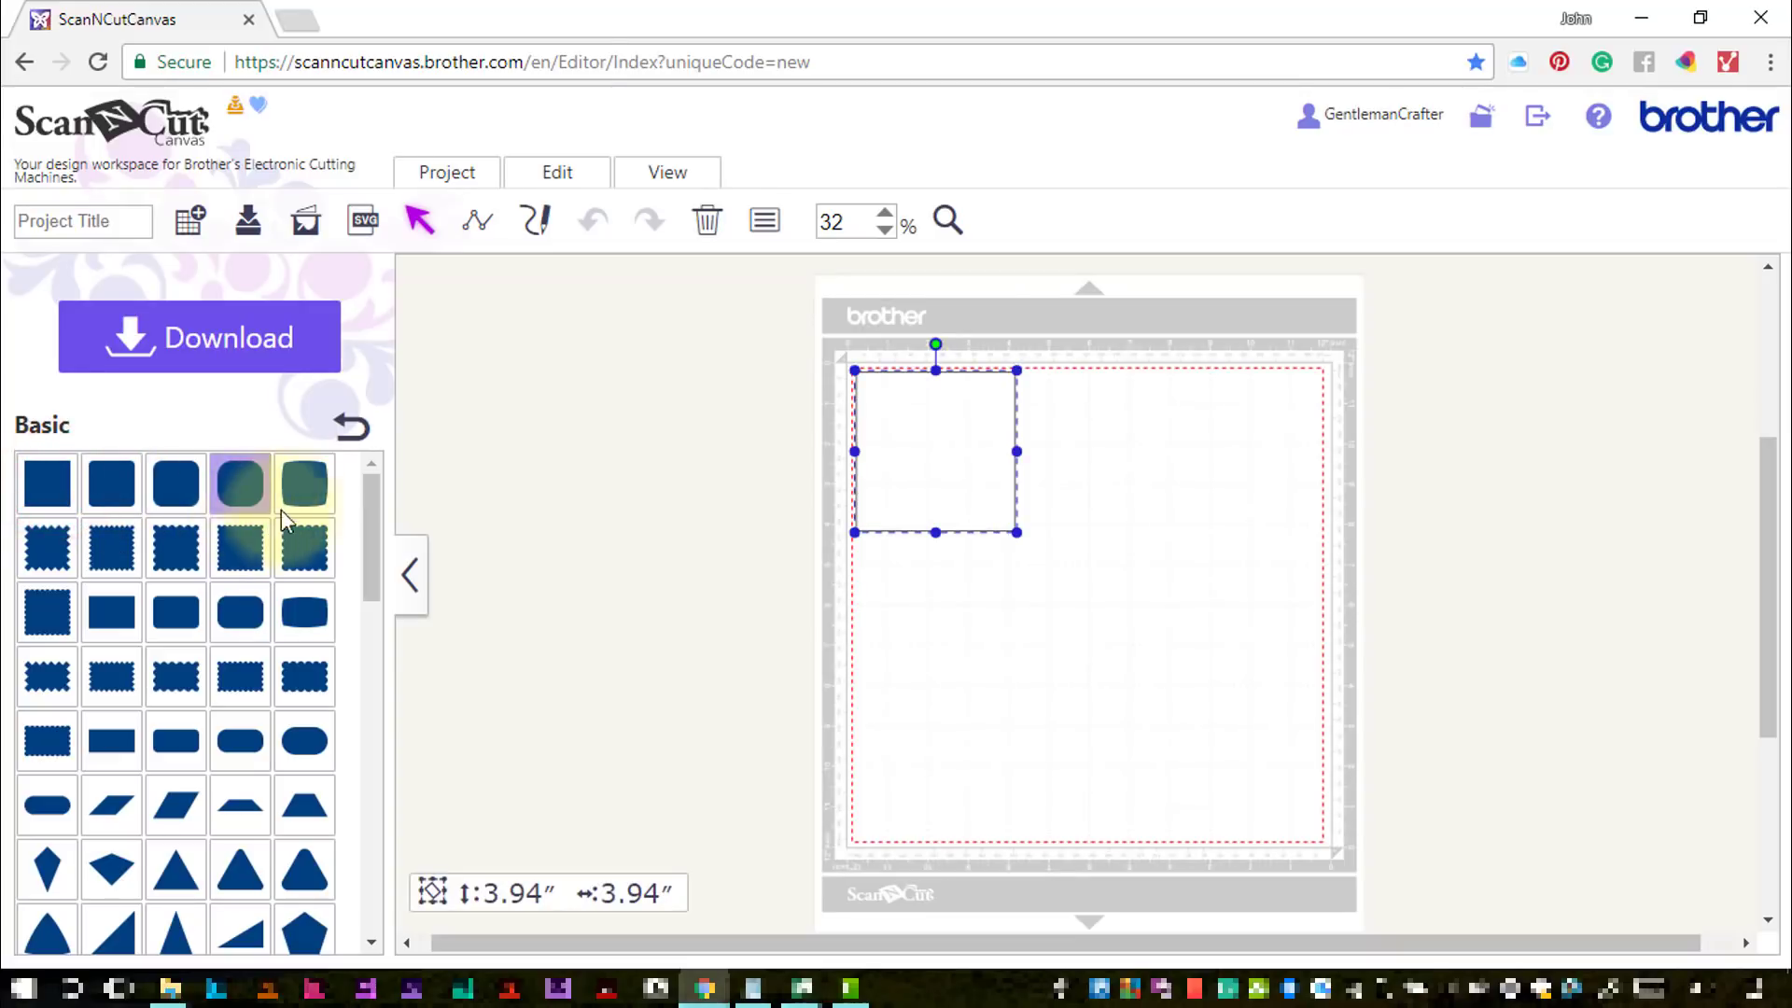
click(410, 574)
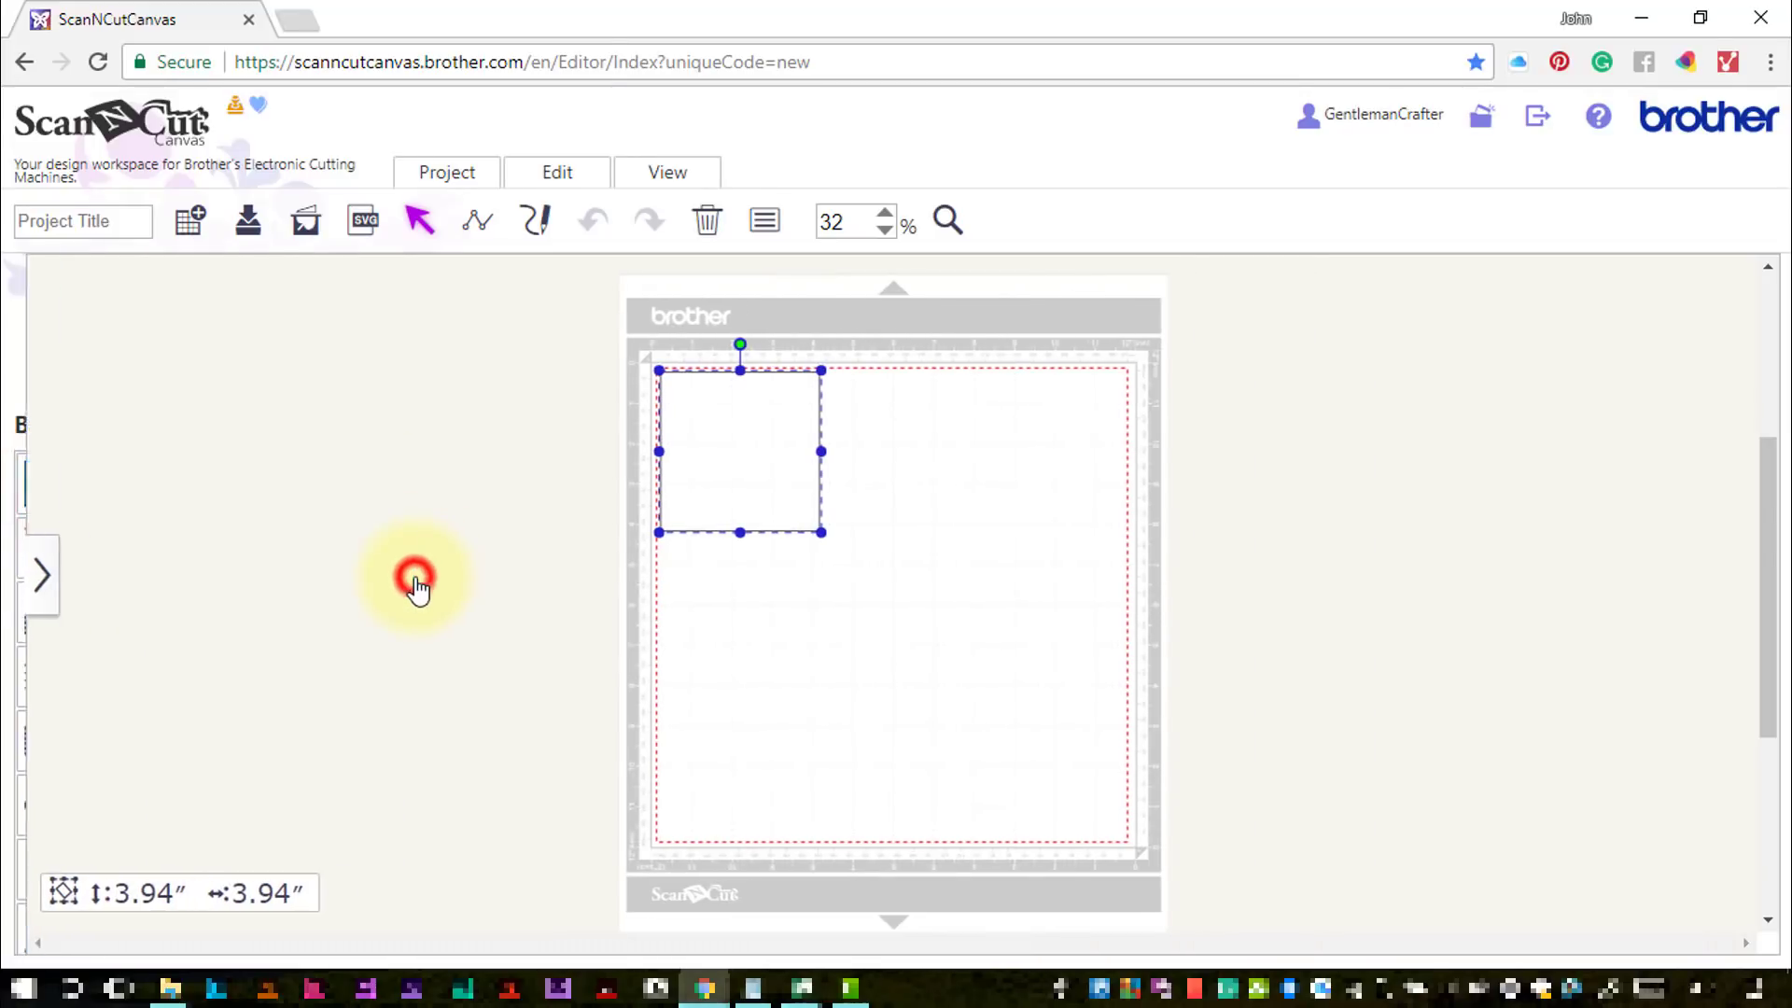
Fill the square on the mat with light green
click(762, 229)
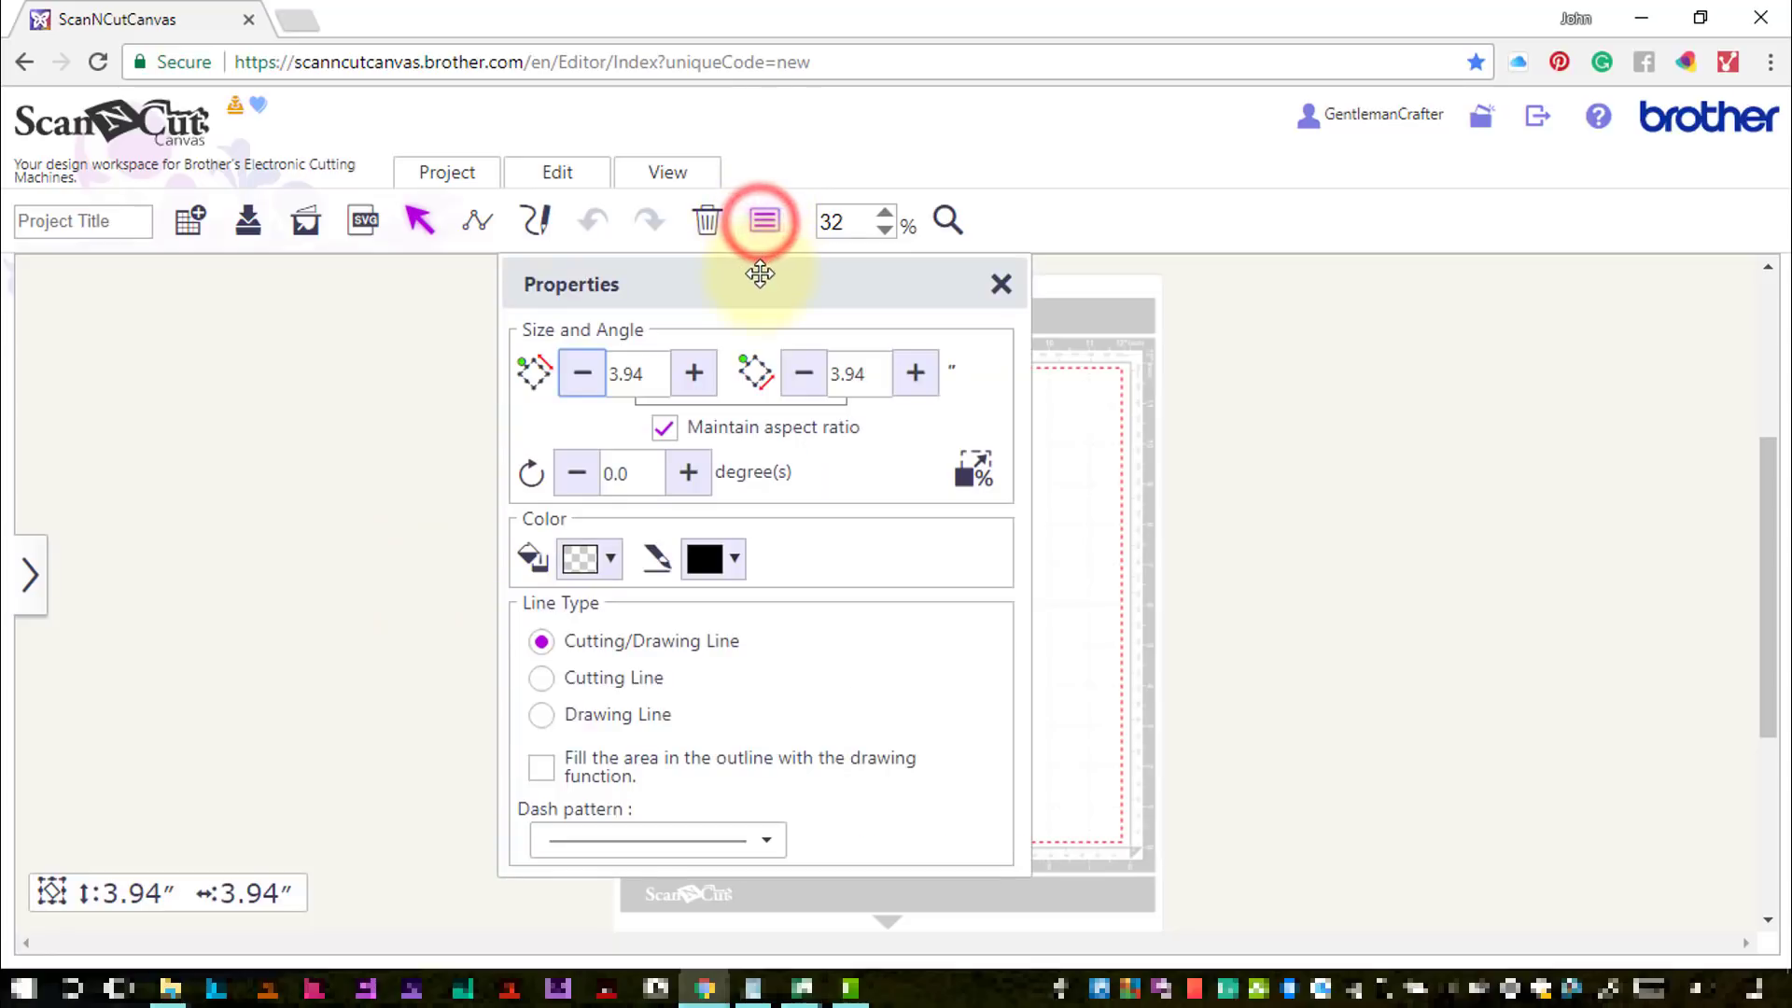
drag(761, 279, 321, 302)
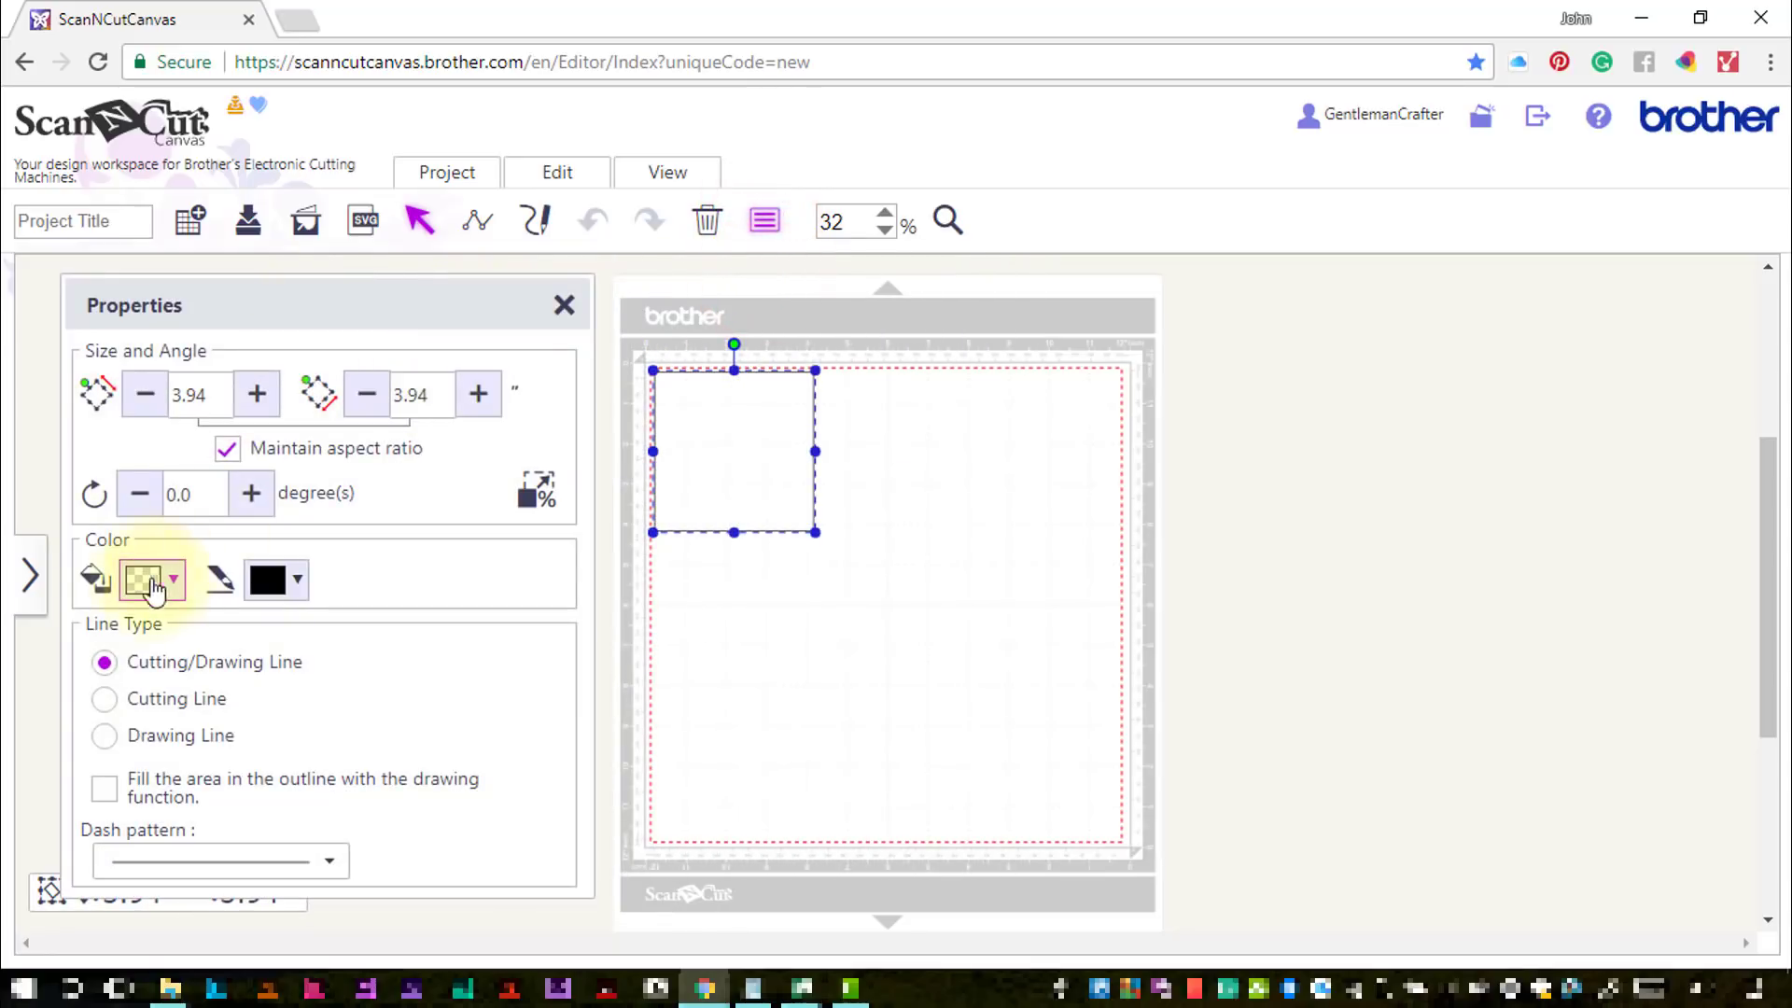
click(167, 597)
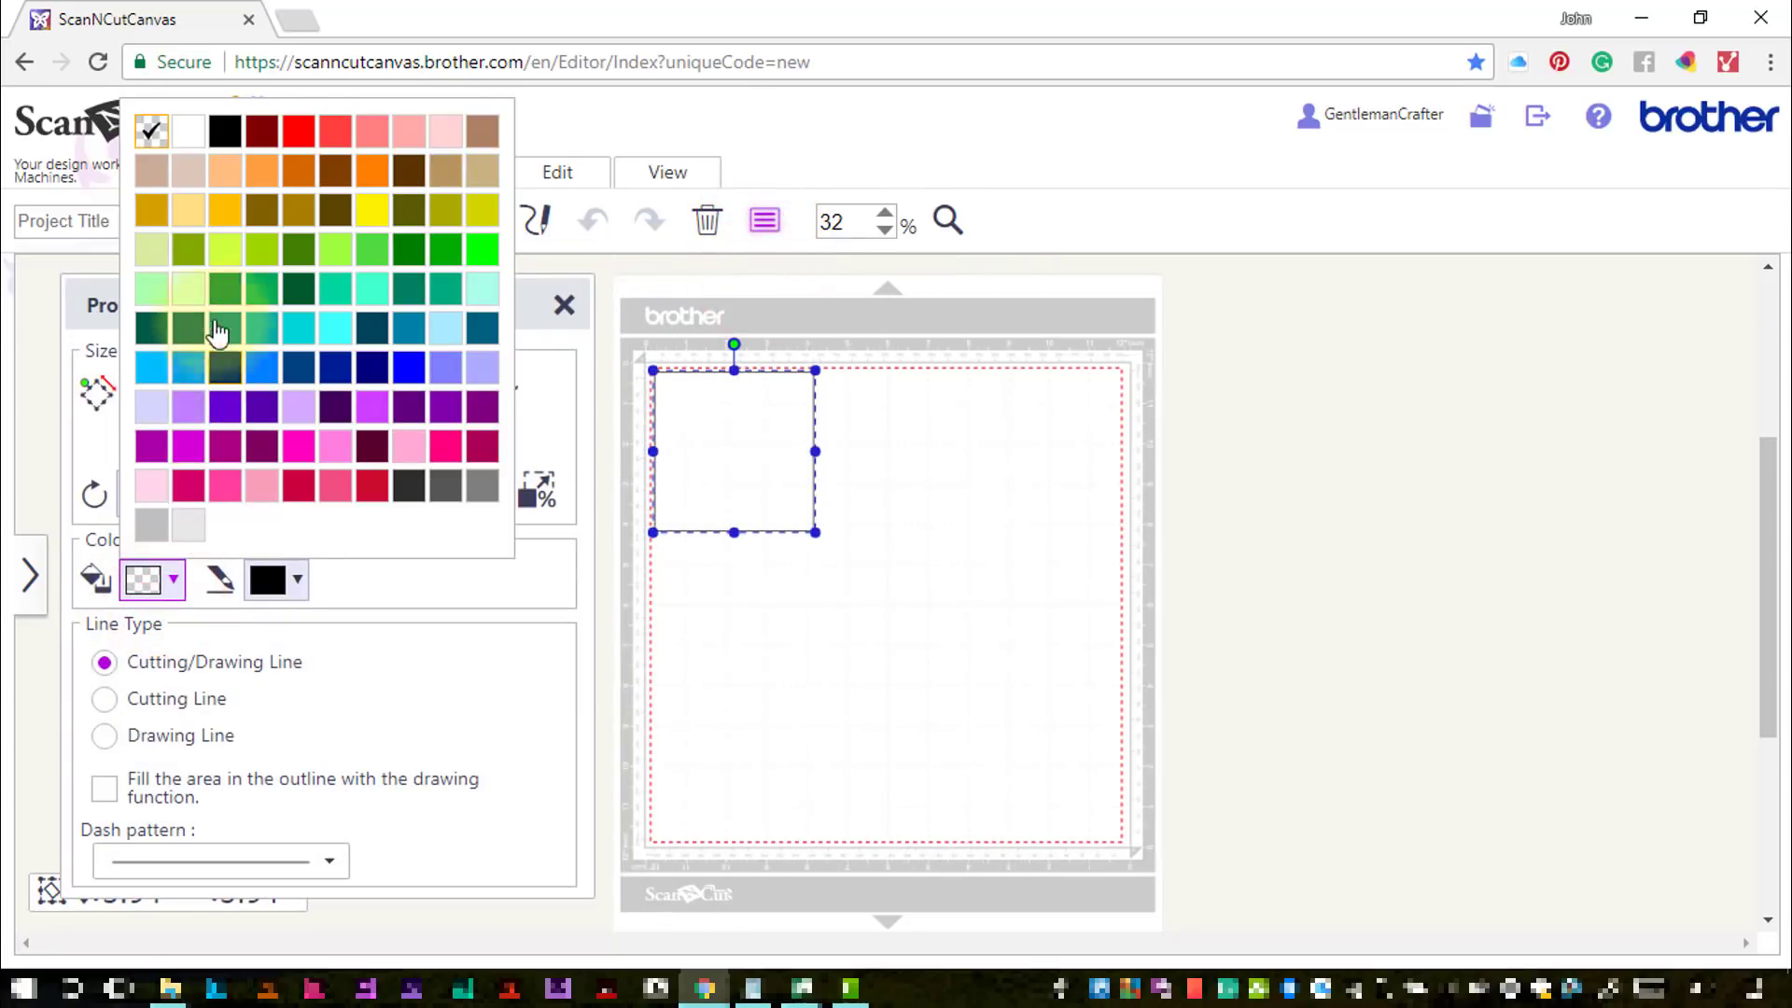
click(193, 294)
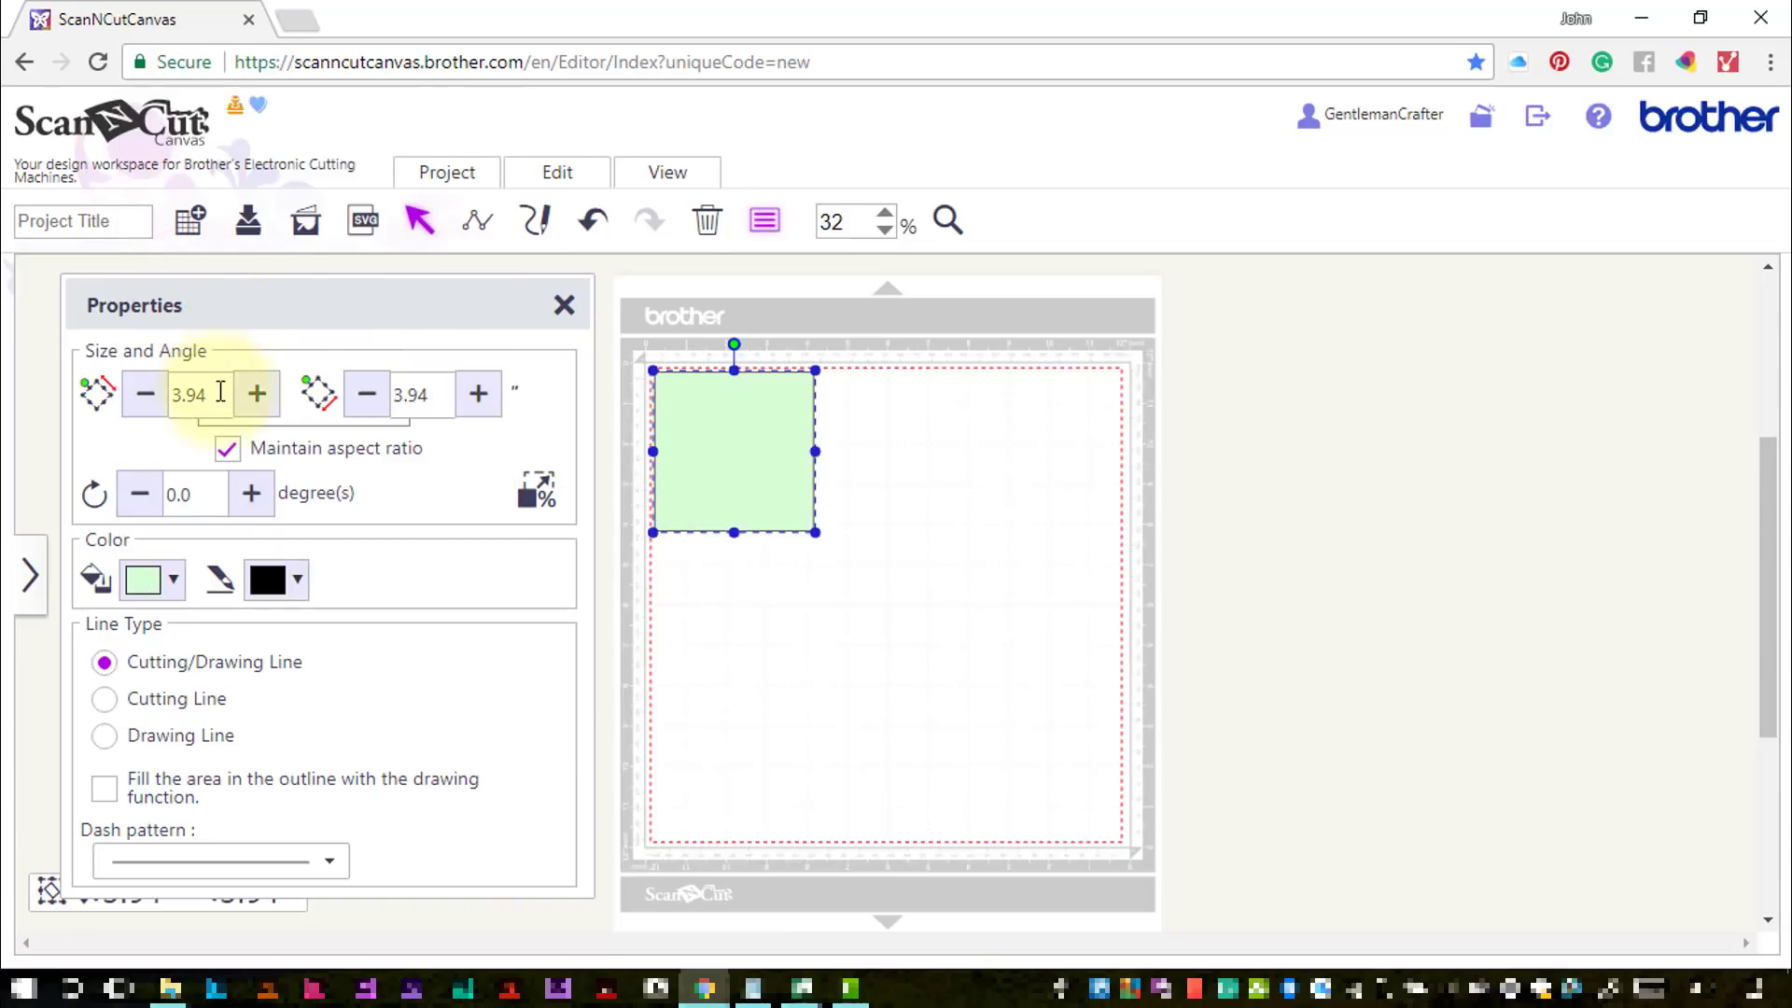
Turn off the square's aspect ratio lock and set its height to 6 inches and width to 4 inches
click(200, 394)
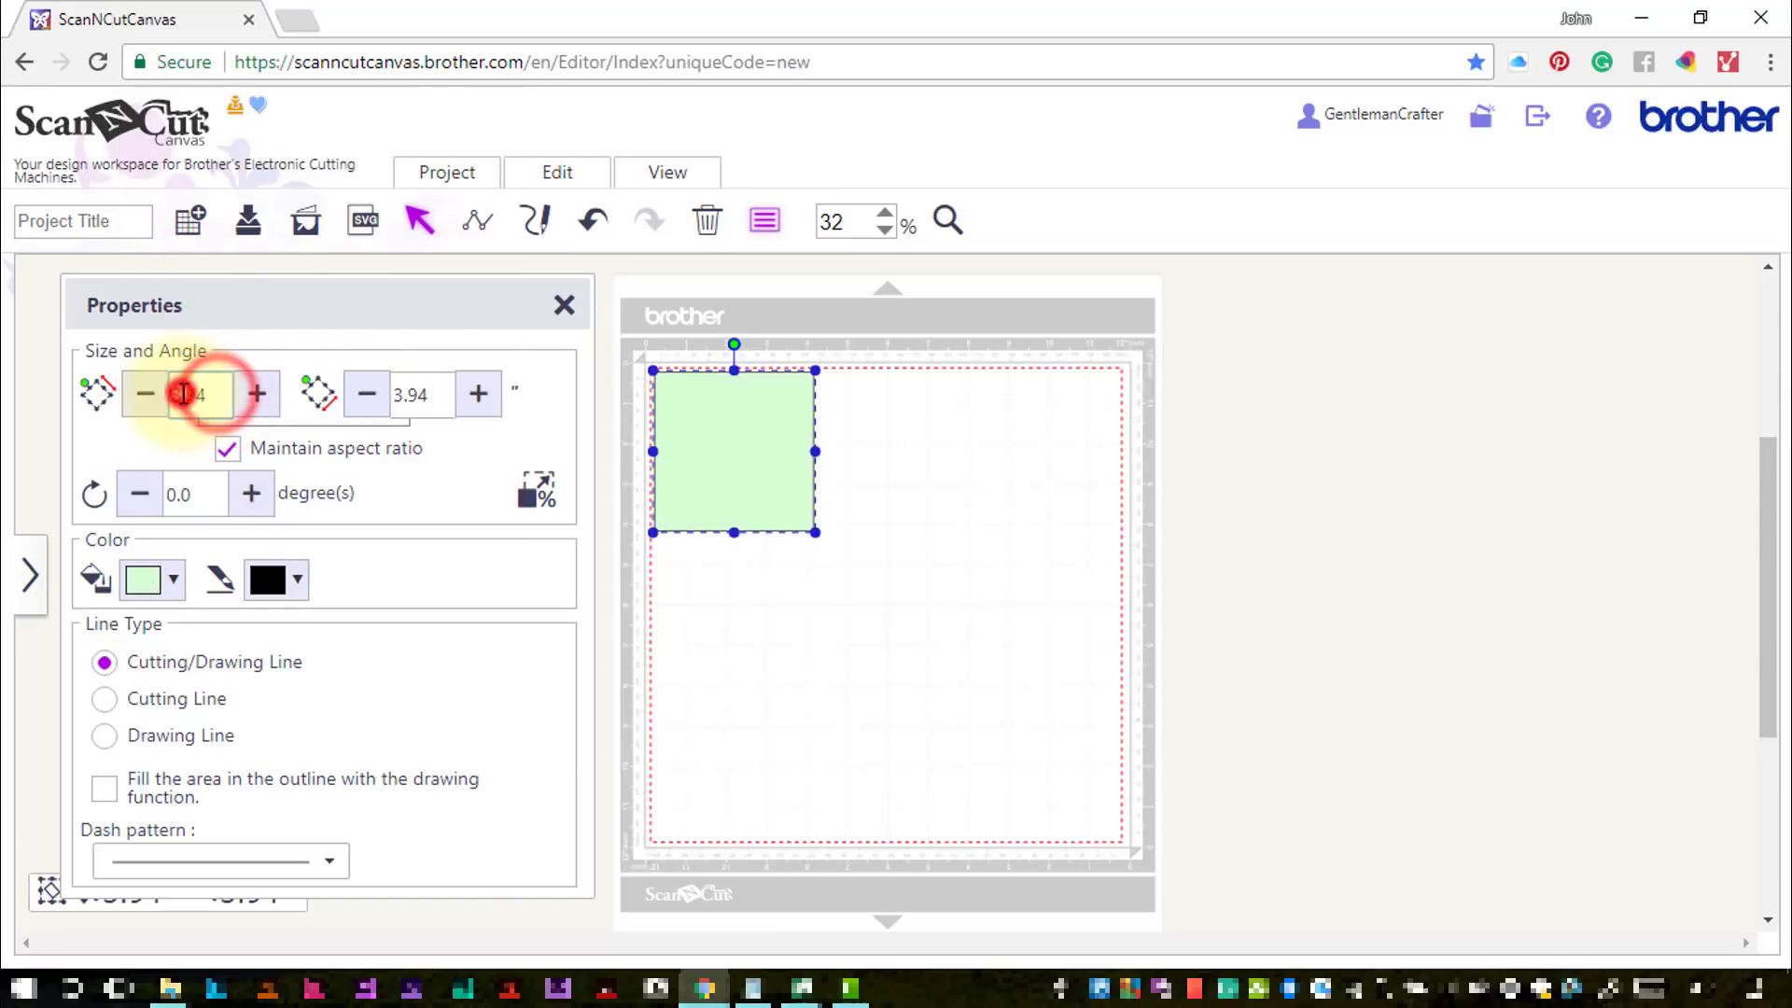
double_click(220, 390)
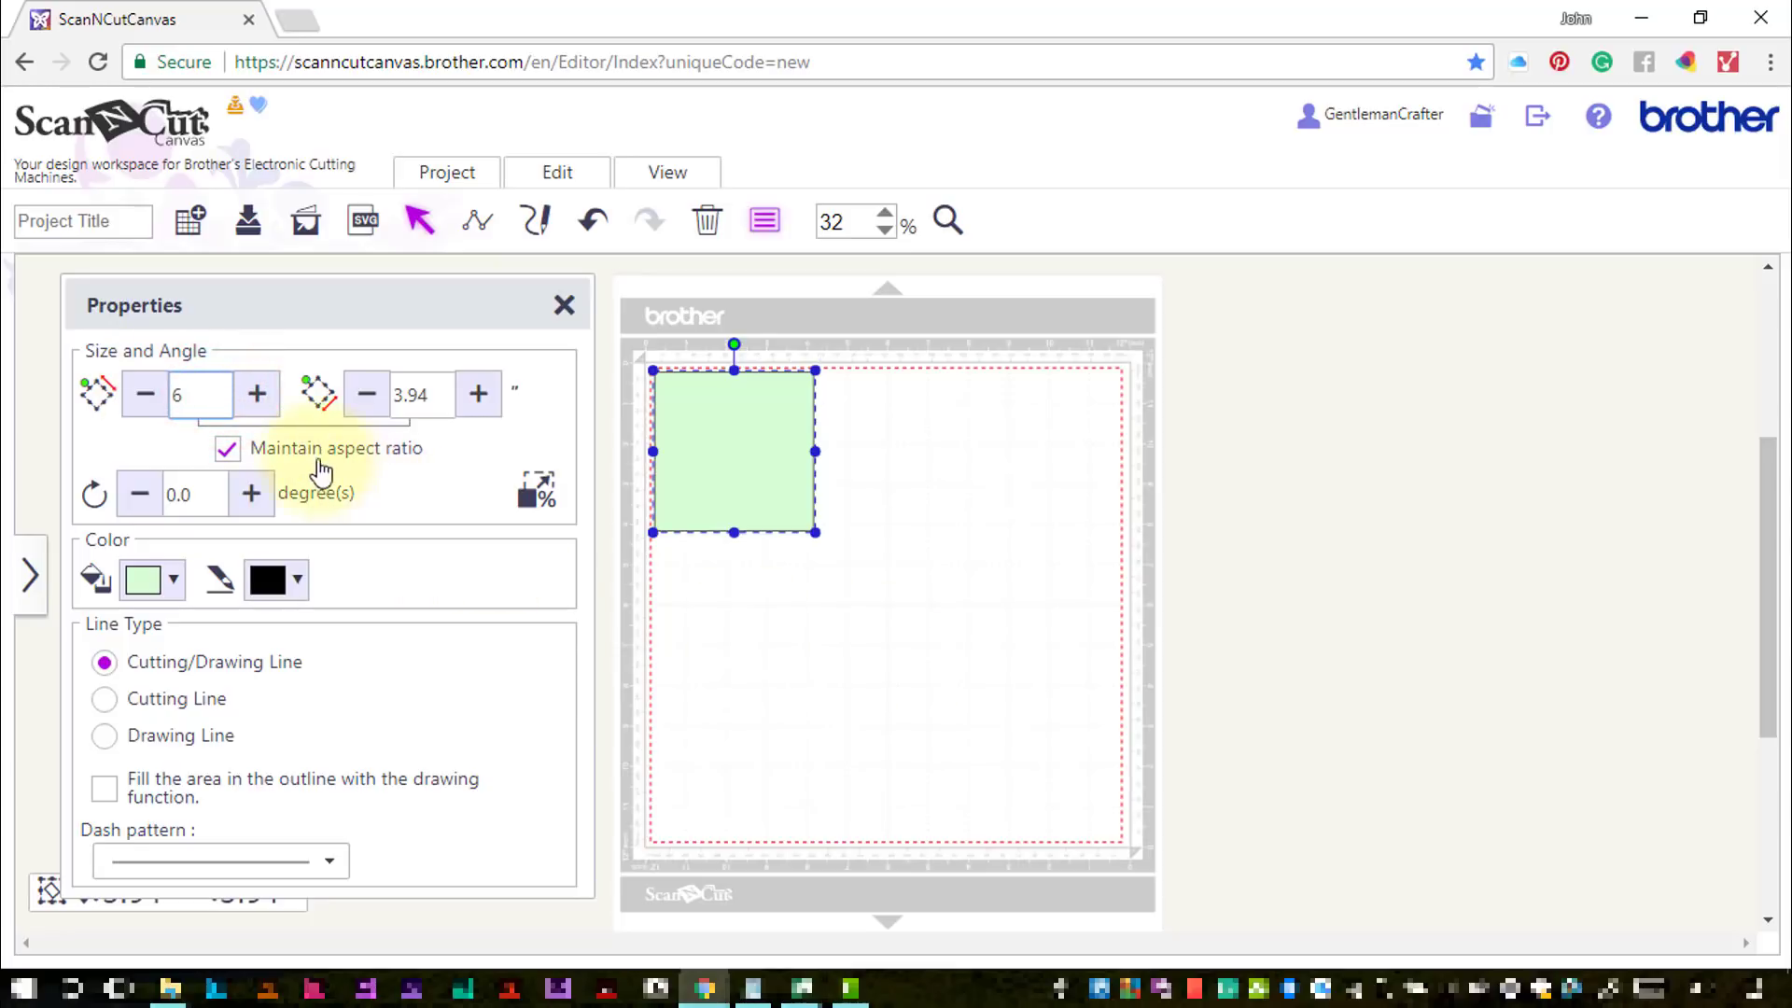
click(306, 449)
double_click(425, 394)
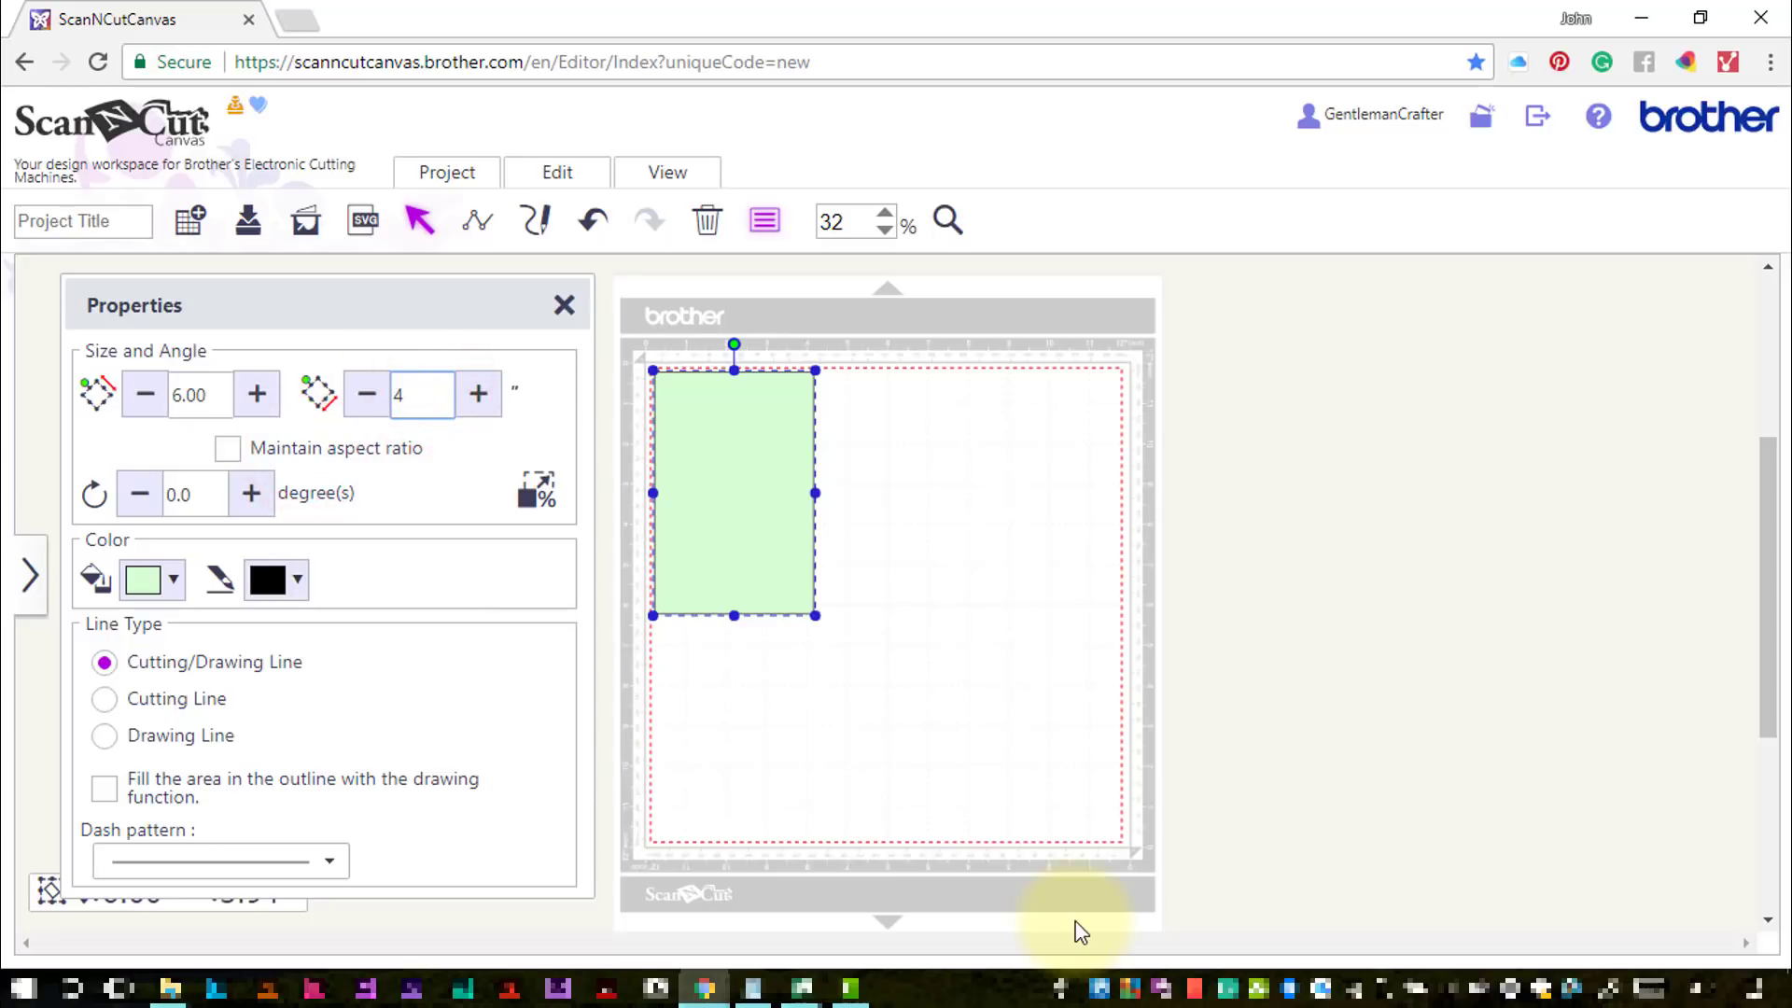
key(Return)
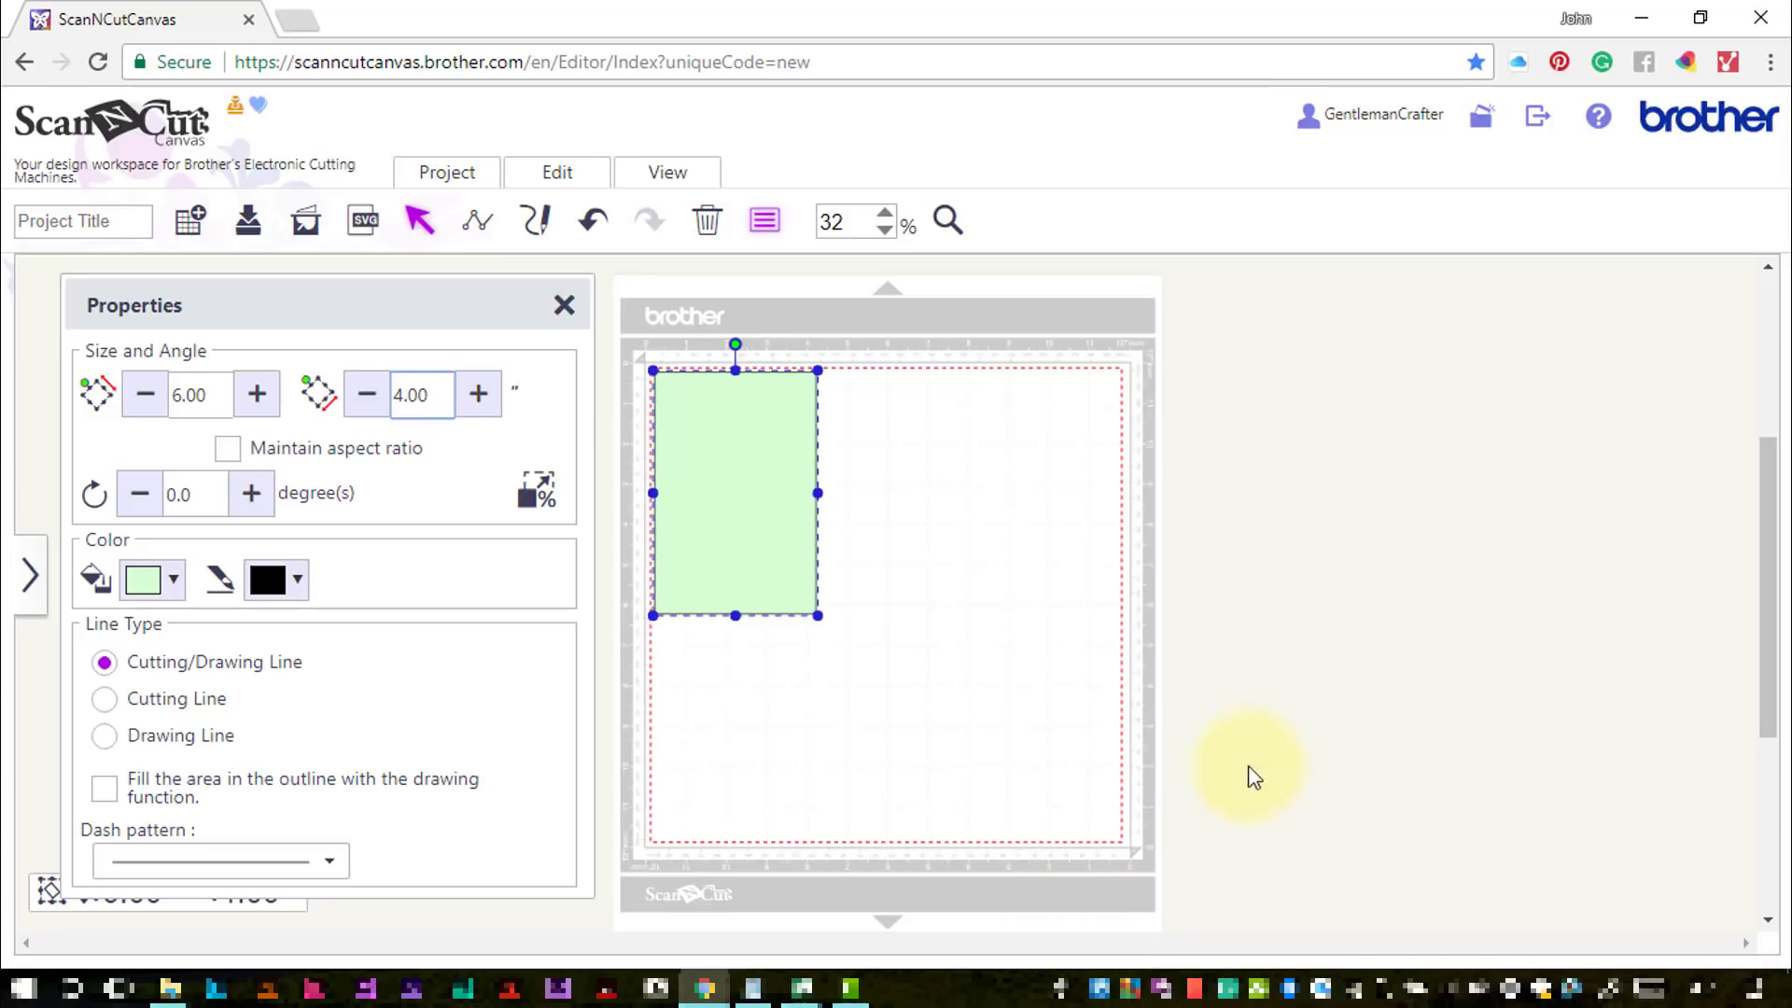
click(560, 308)
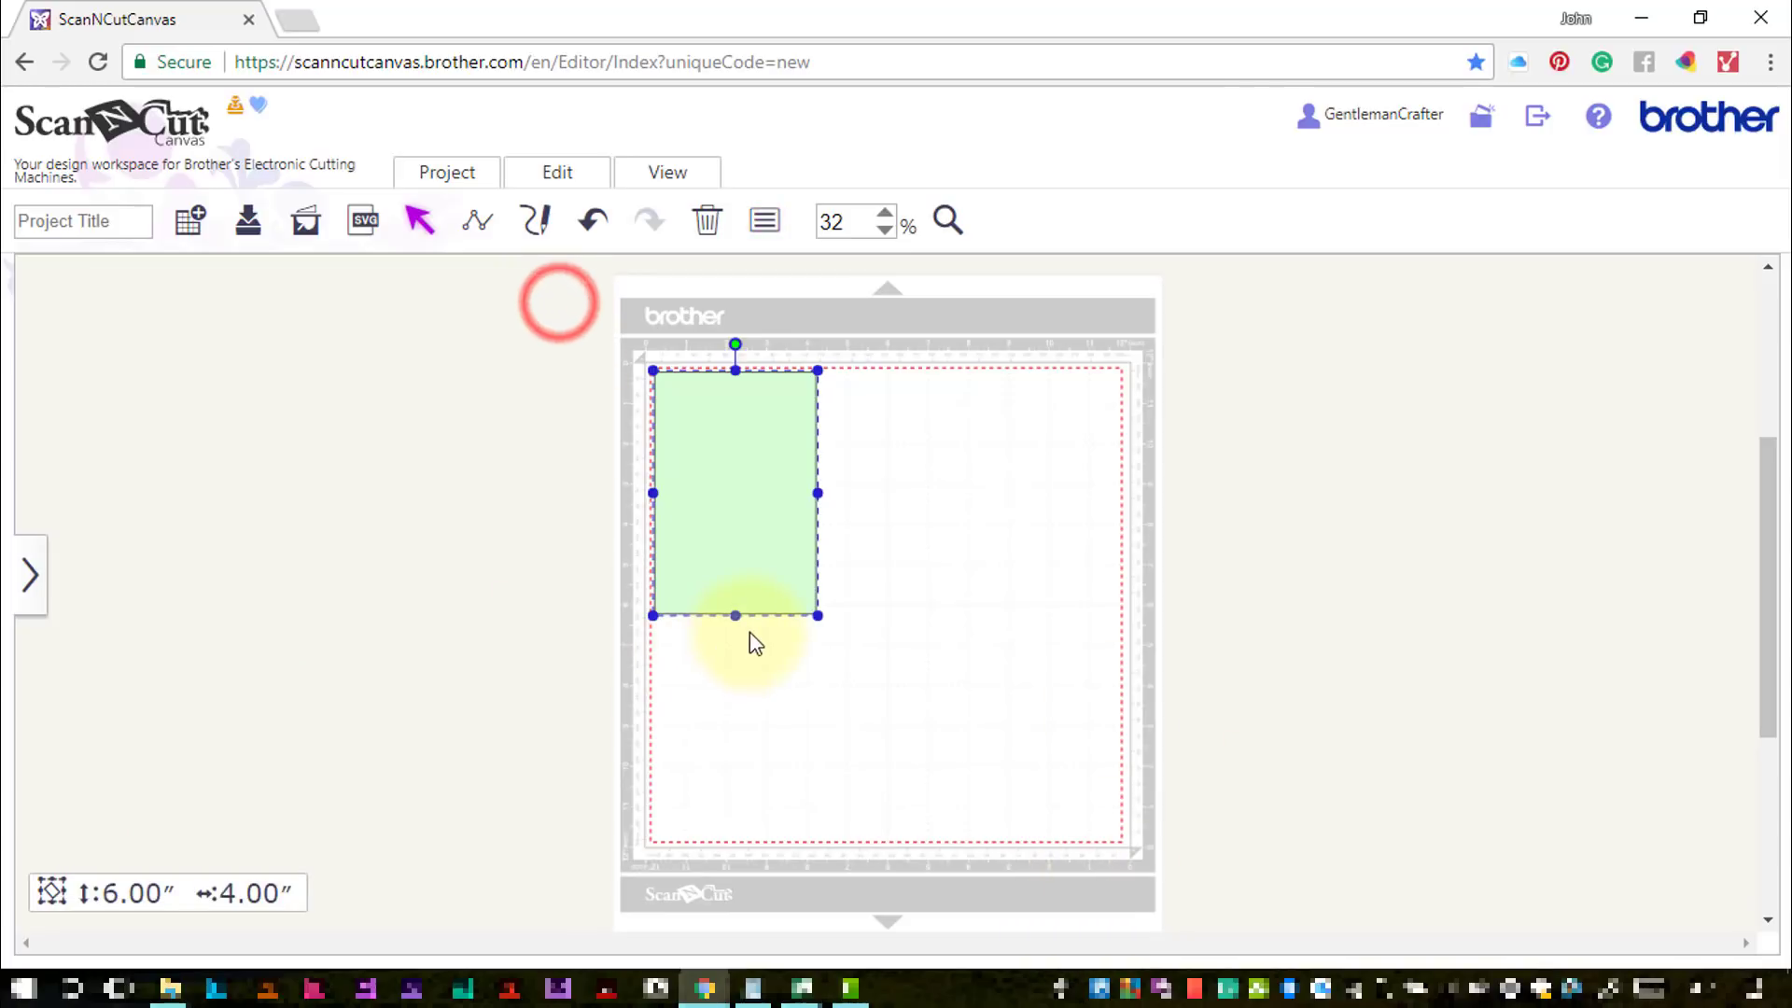
Duplicate the green 6 by 4 inch rectangle and place one of the two beside the mat, to its right
key(ctrl+v)
drag(761, 530, 1332, 452)
Set the width of the rectangle on the mat to 8 inches for the card base
click(744, 553)
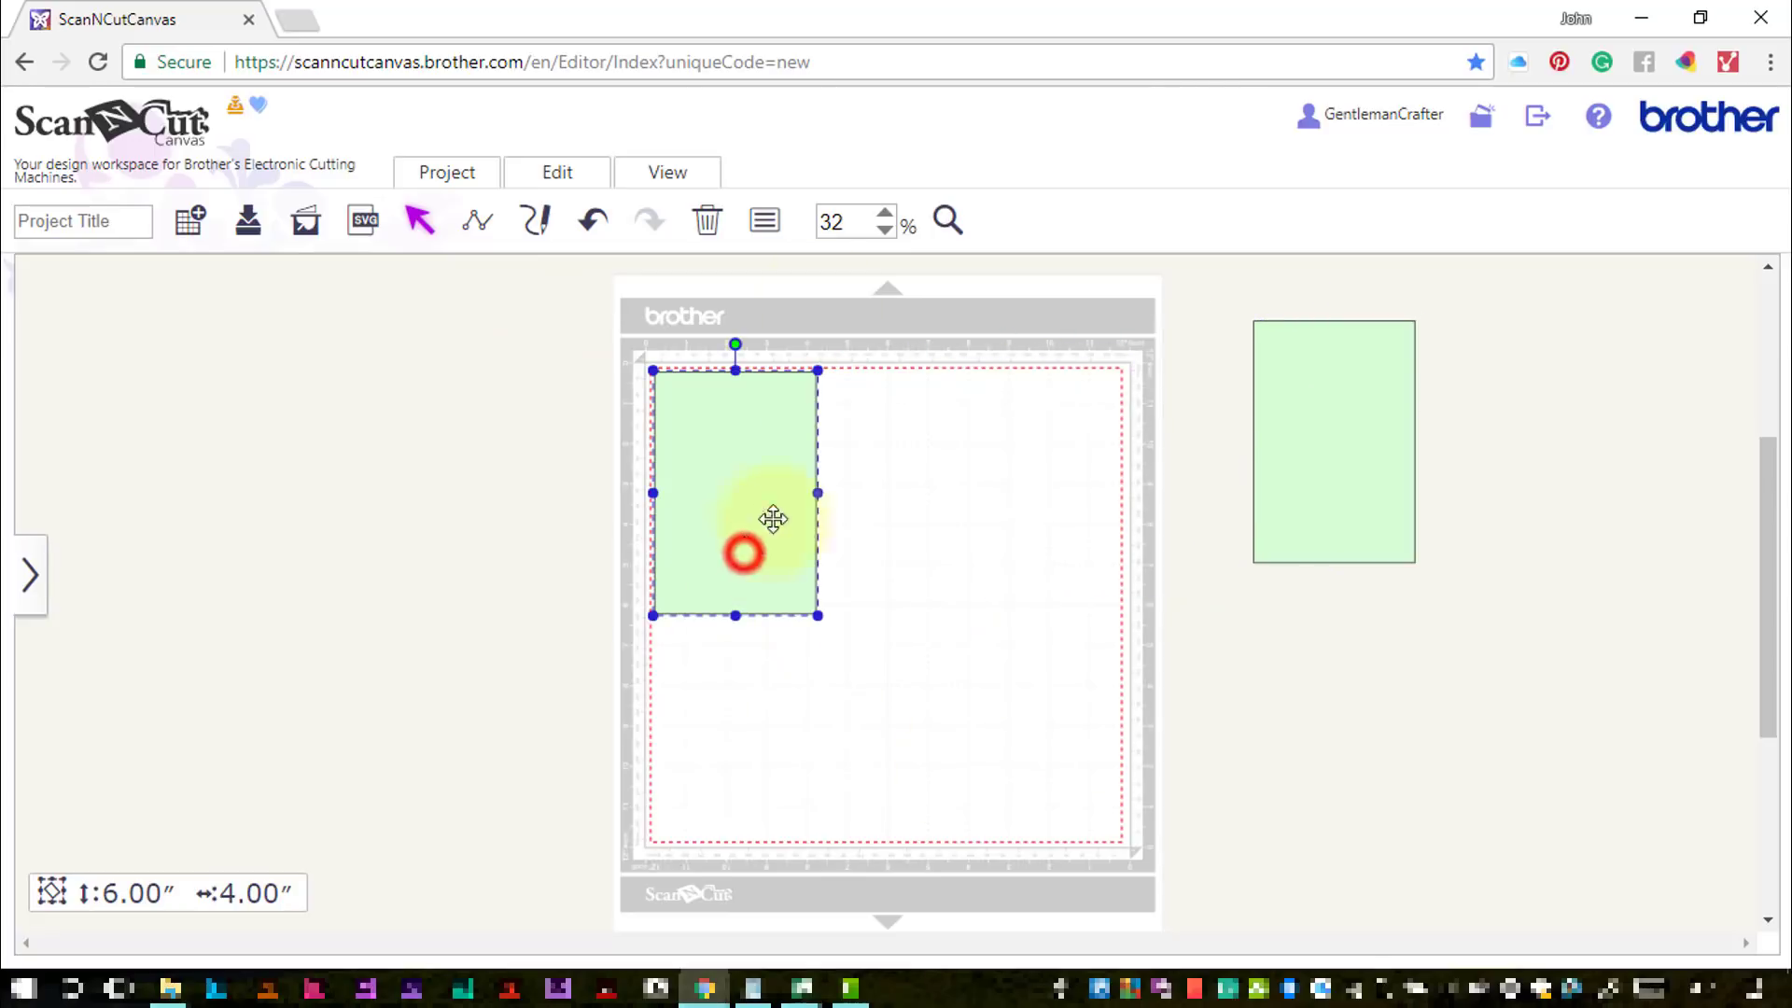
click(764, 220)
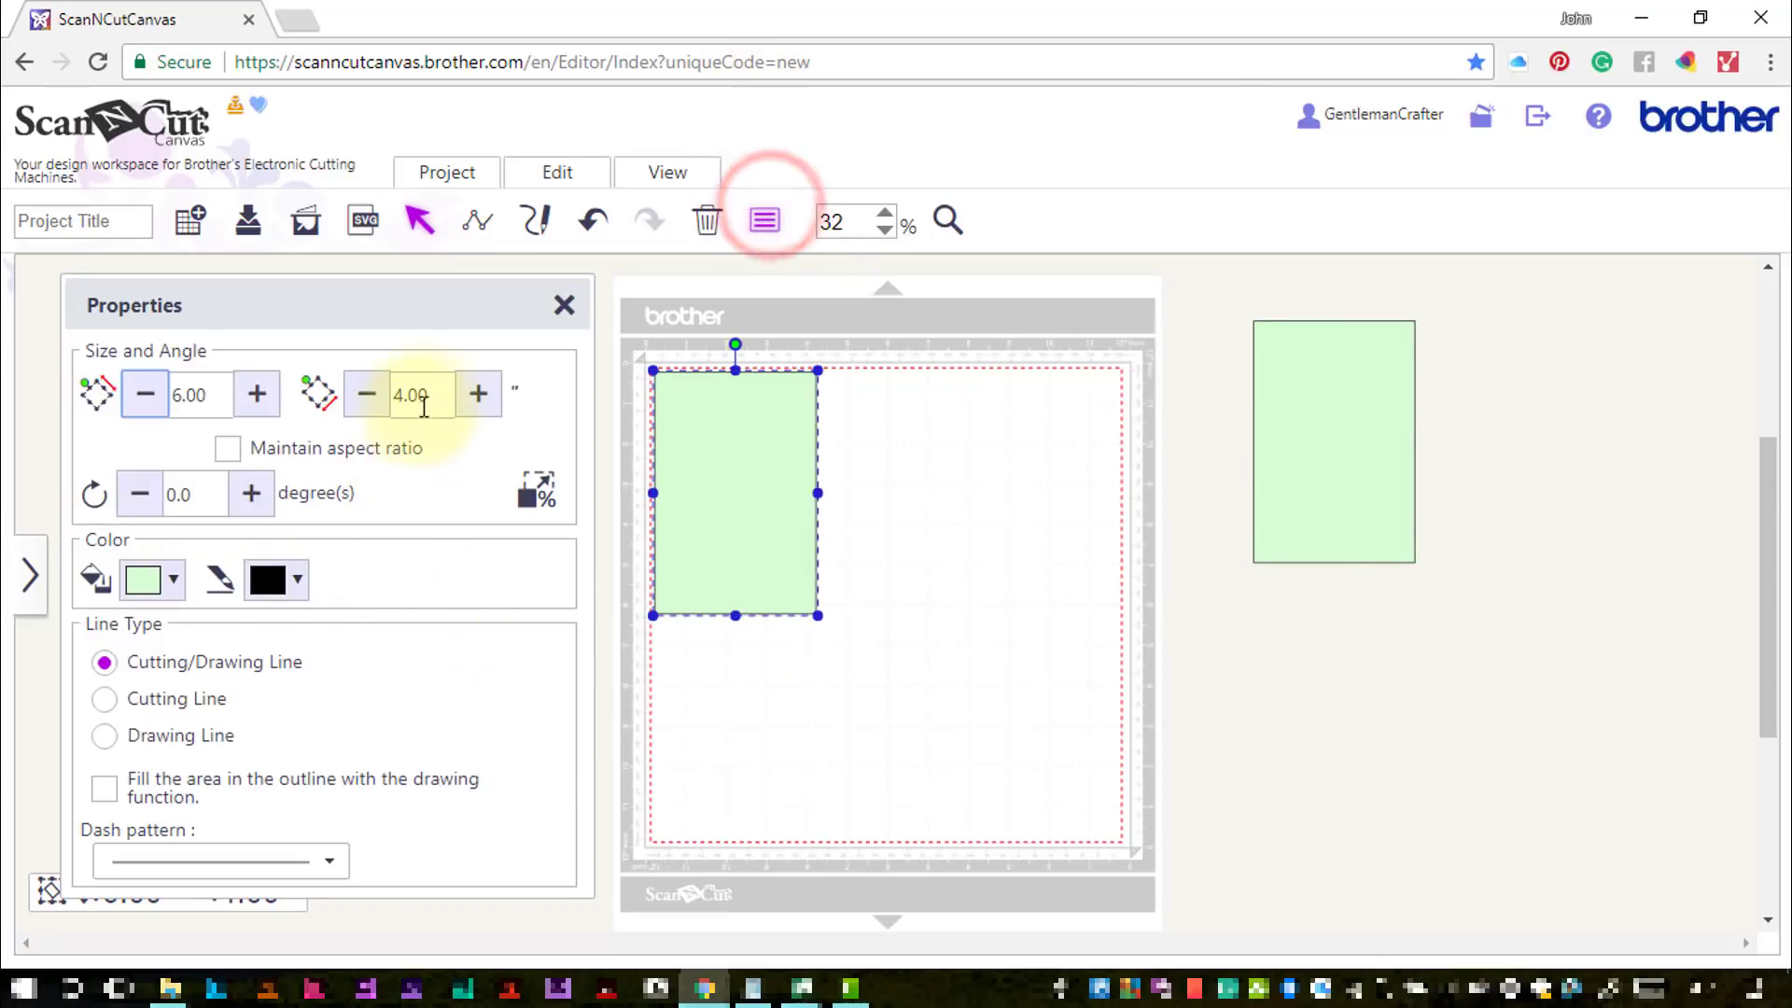
click(422, 393)
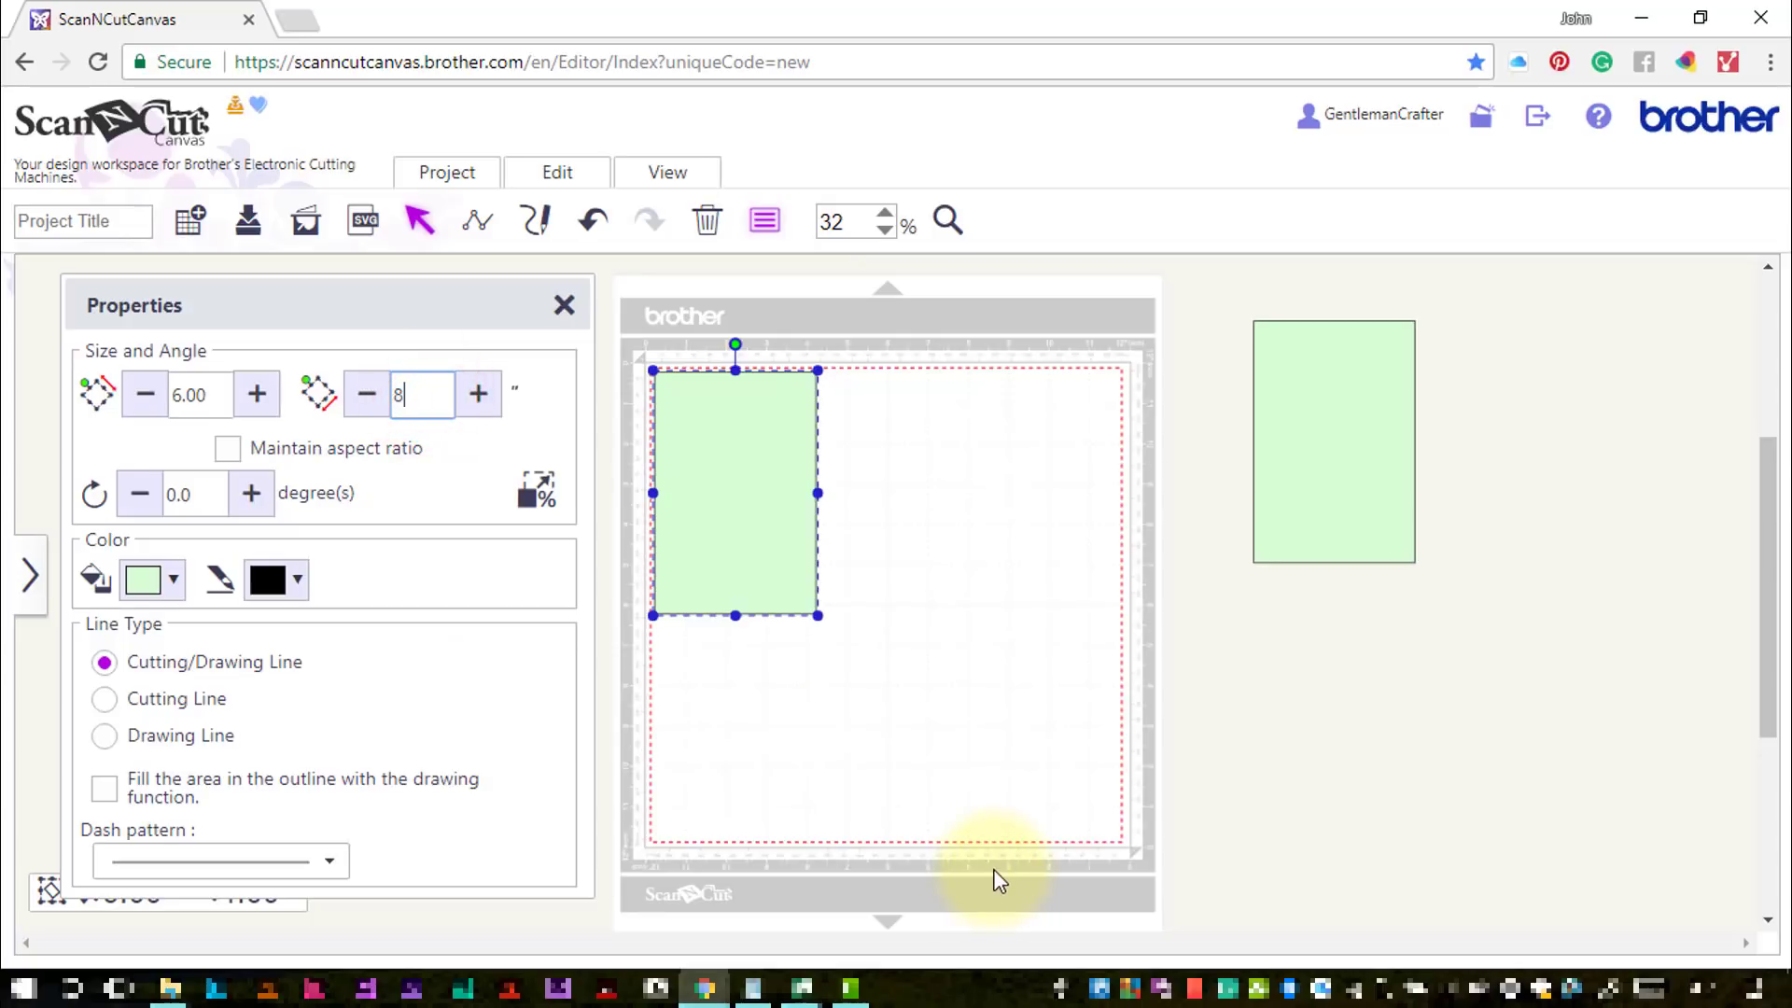
key(Return)
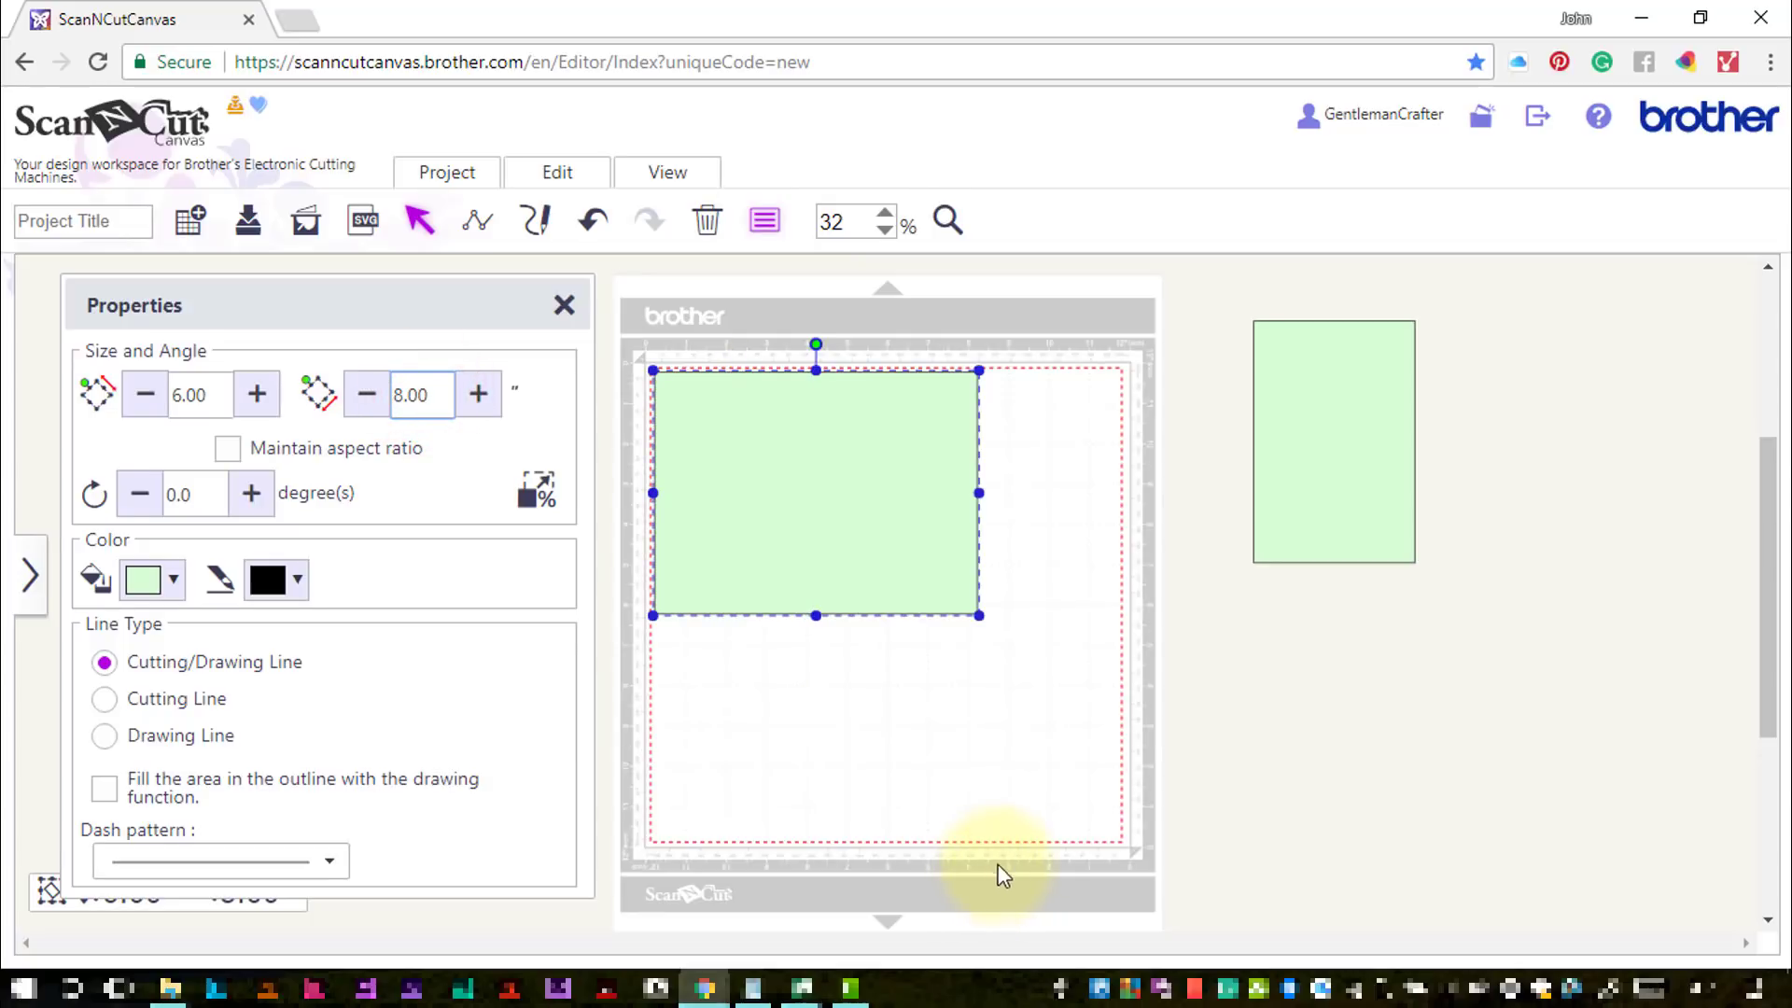
click(564, 317)
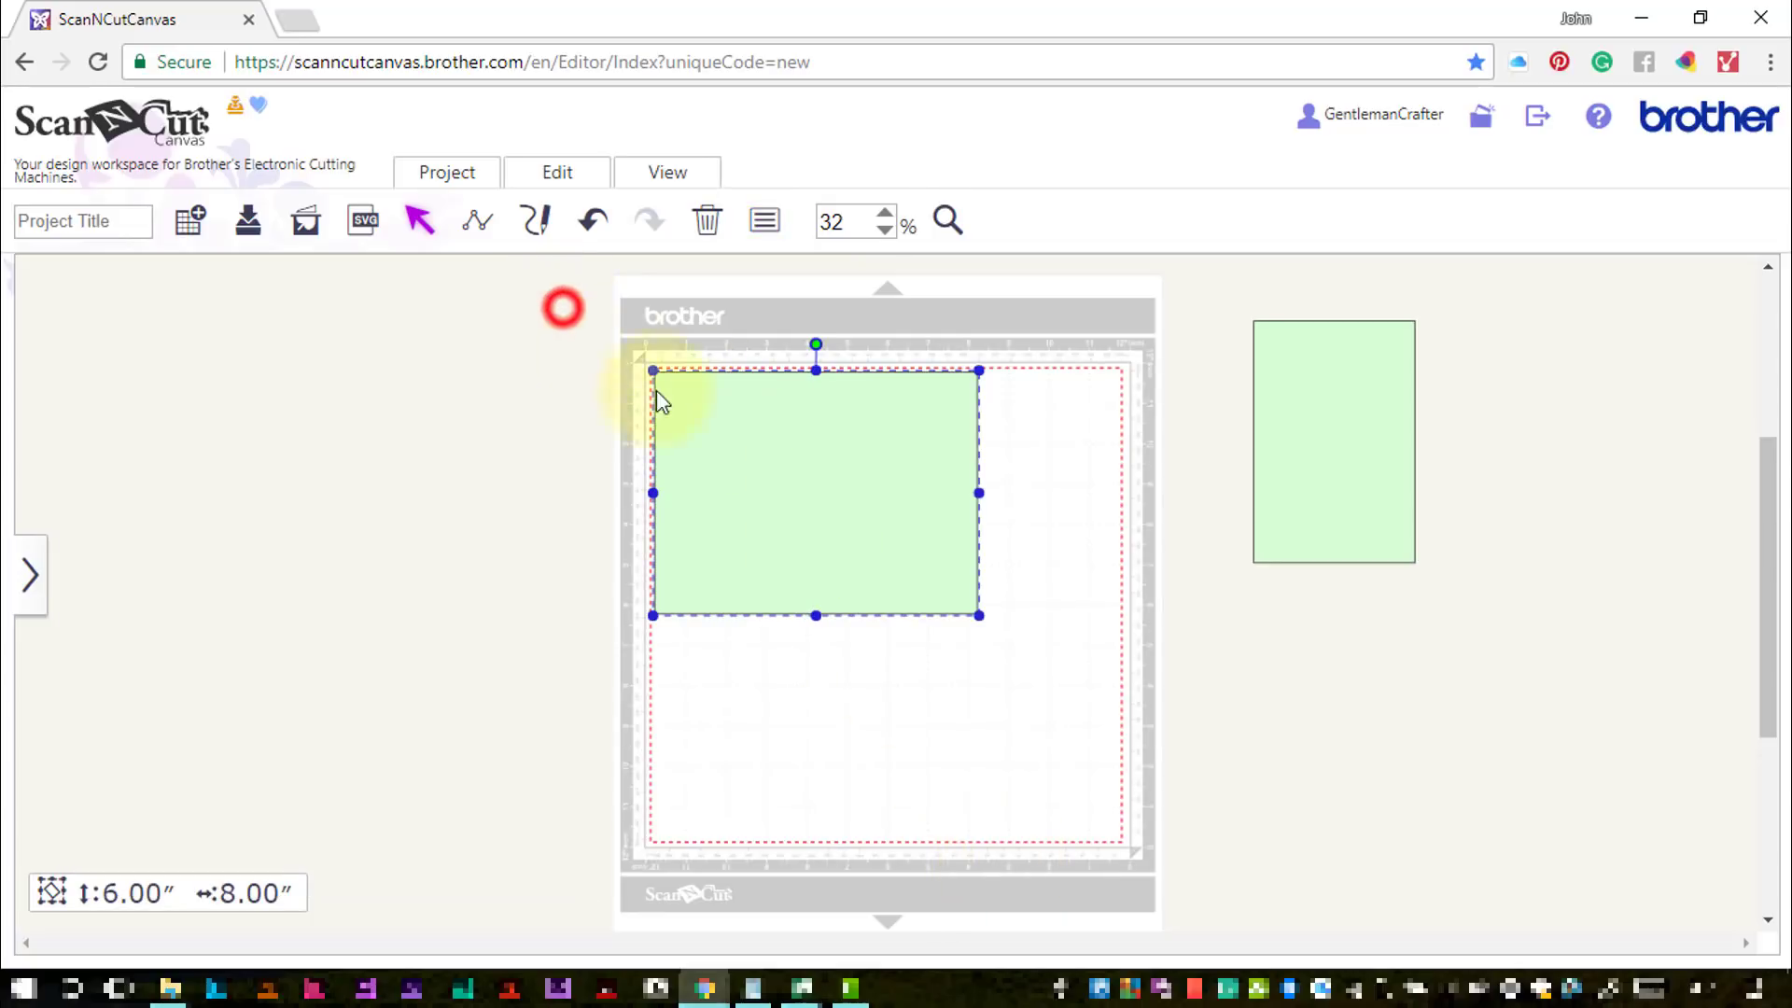
Copy the rectangle beside the mat and place the duplicate on the lower right part of the mat
click(1296, 464)
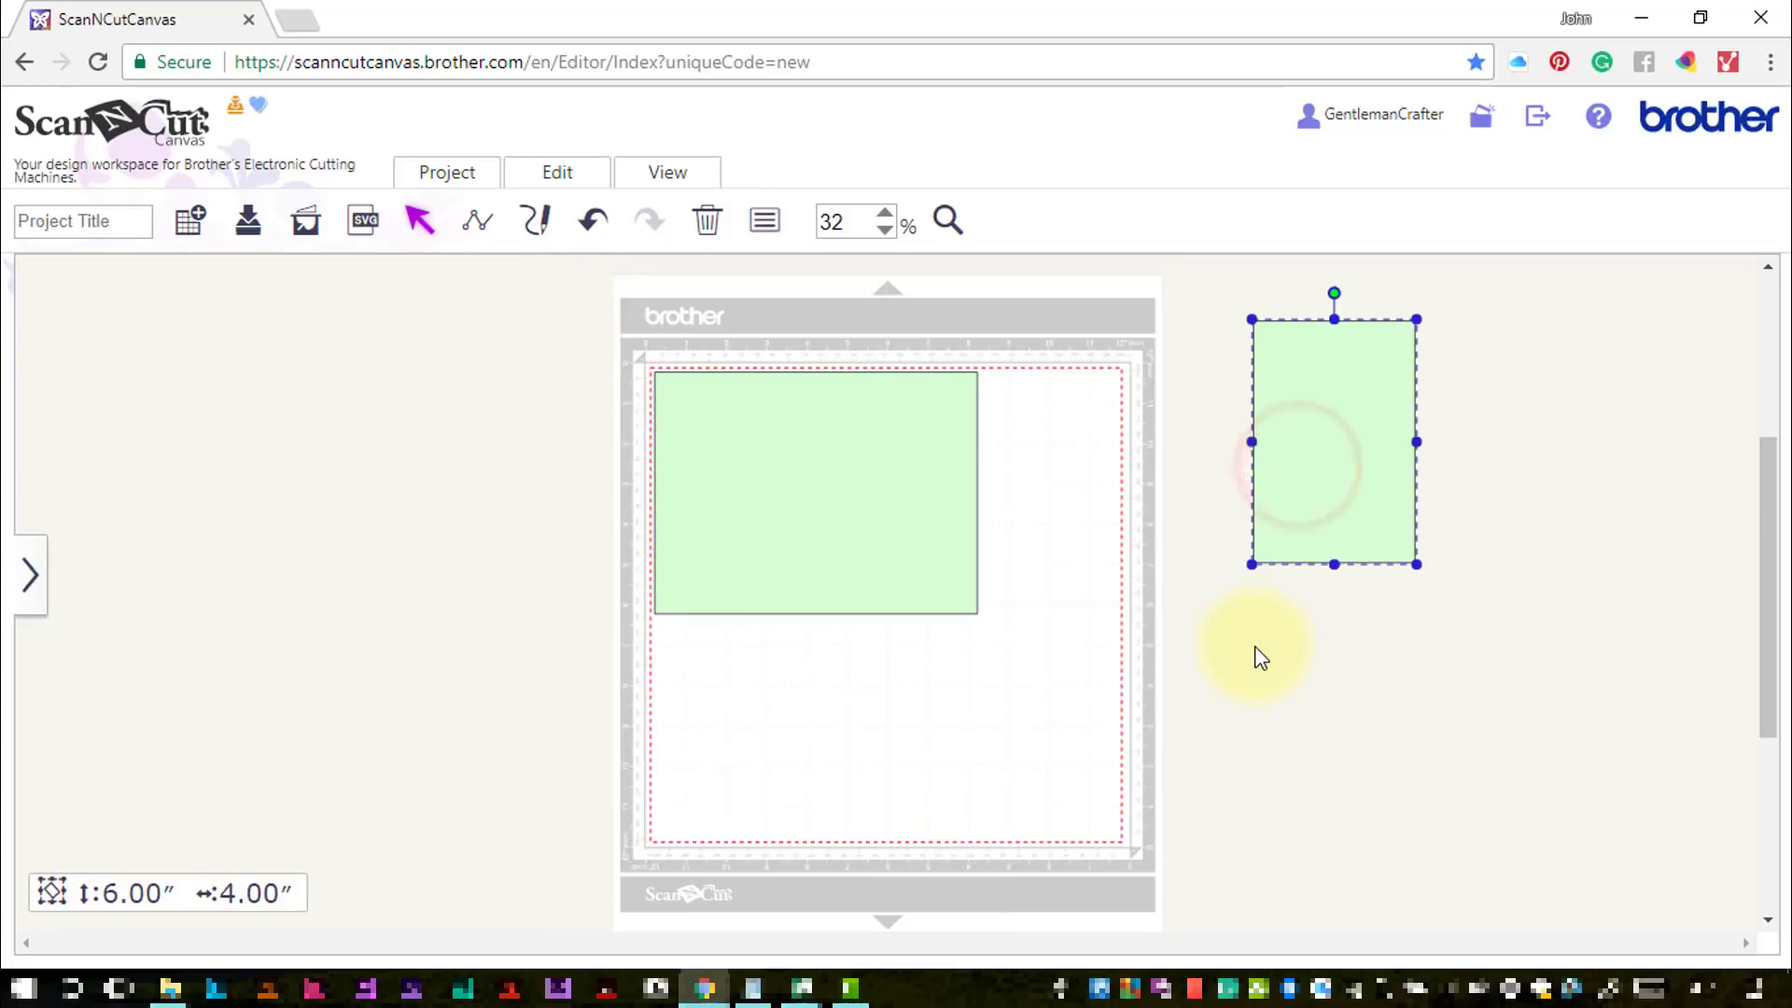
key(ctrl+c)
key(ctrl+v)
drag(1334, 463, 984, 686)
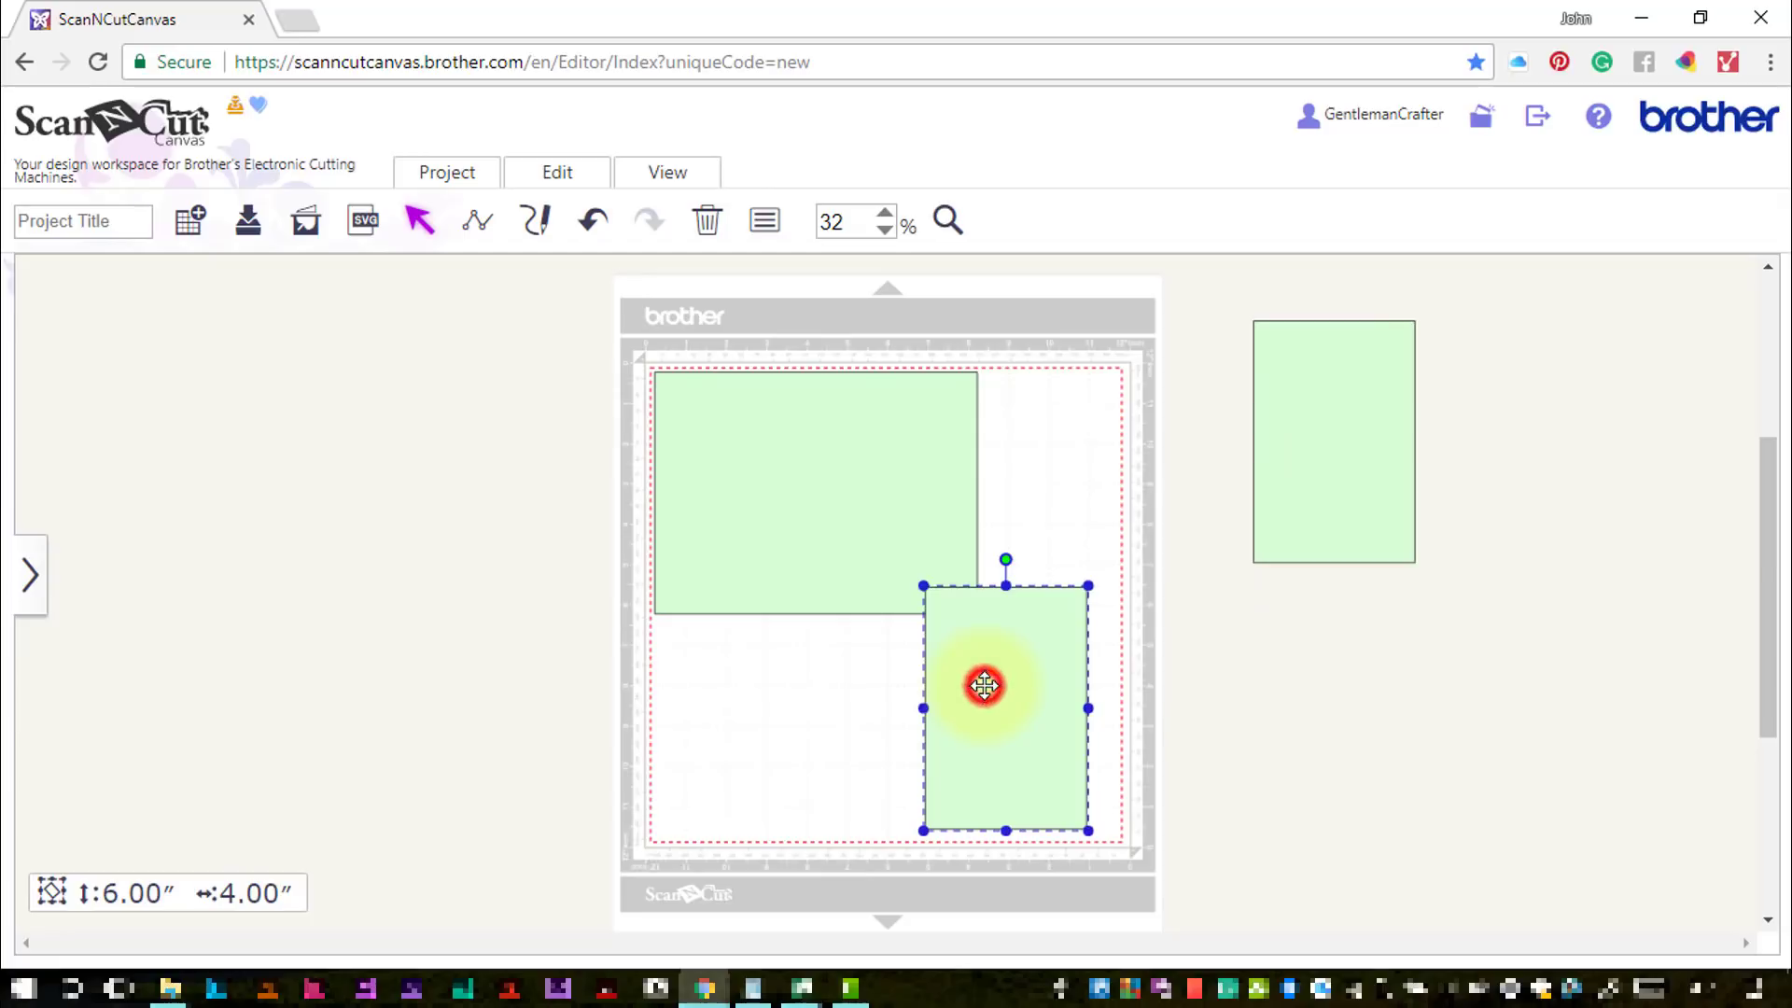
Open the path of the lower right rectangle and delete points until only its left vertical edge remains as a line
double_click(985, 691)
click(948, 220)
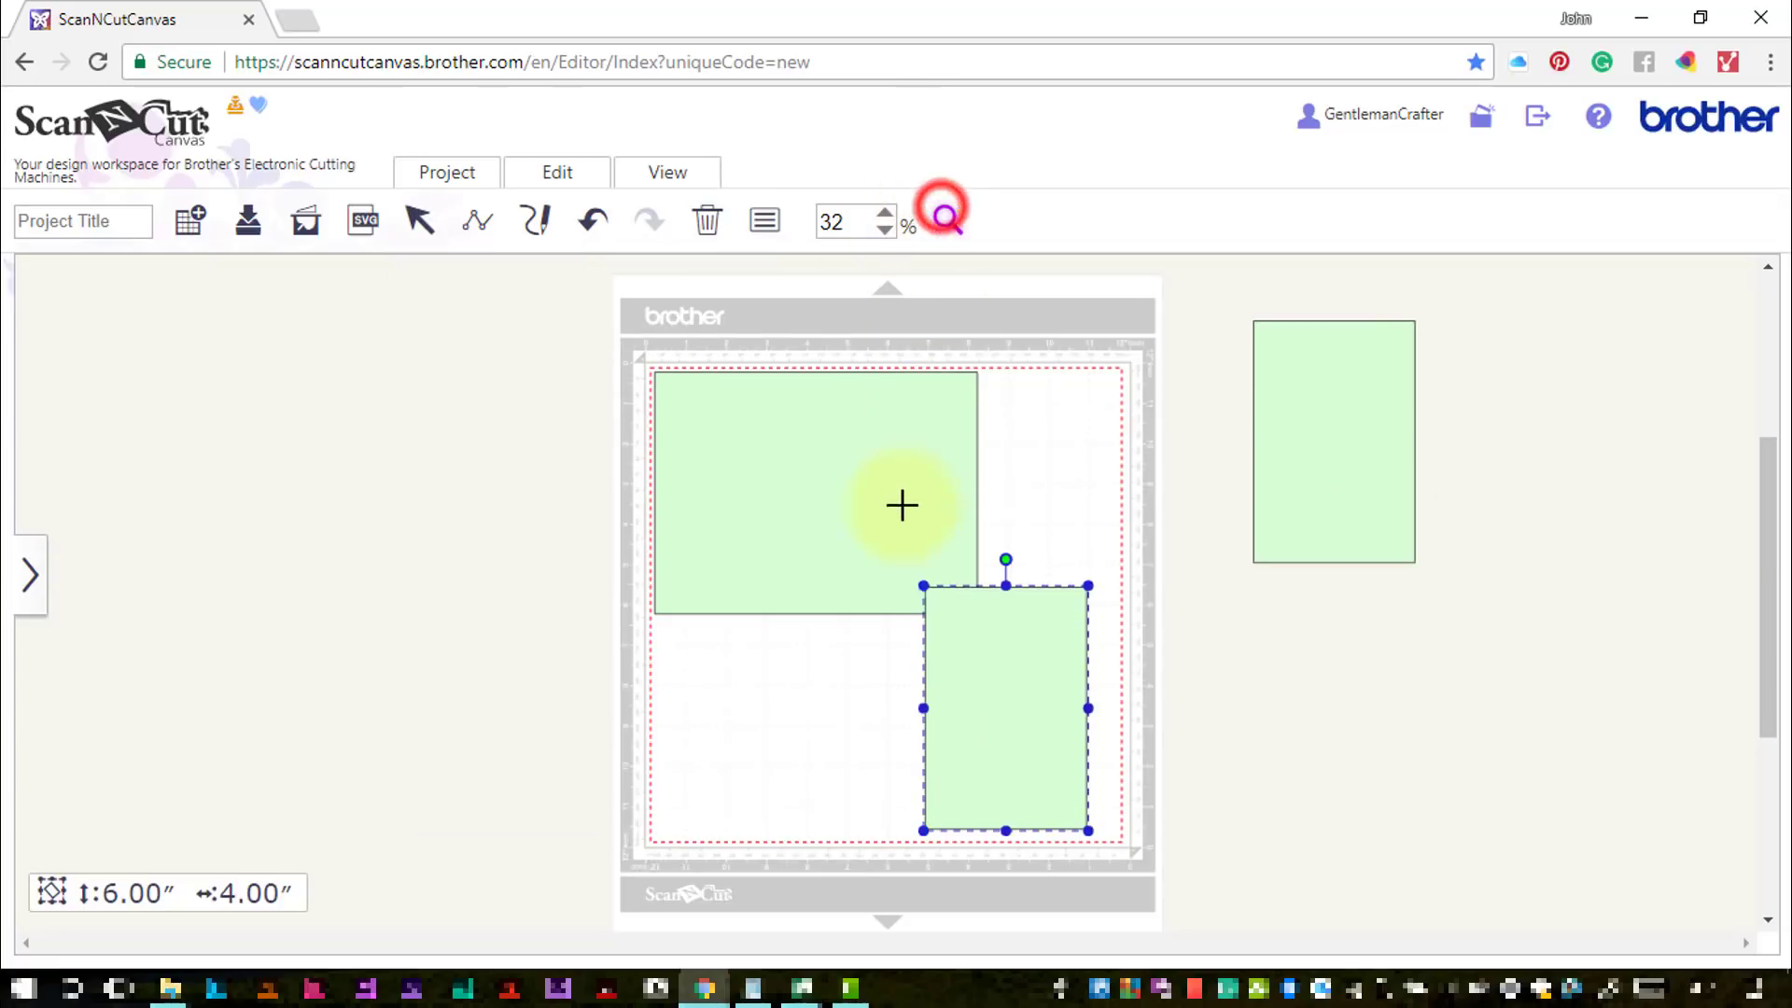
drag(906, 564, 1104, 850)
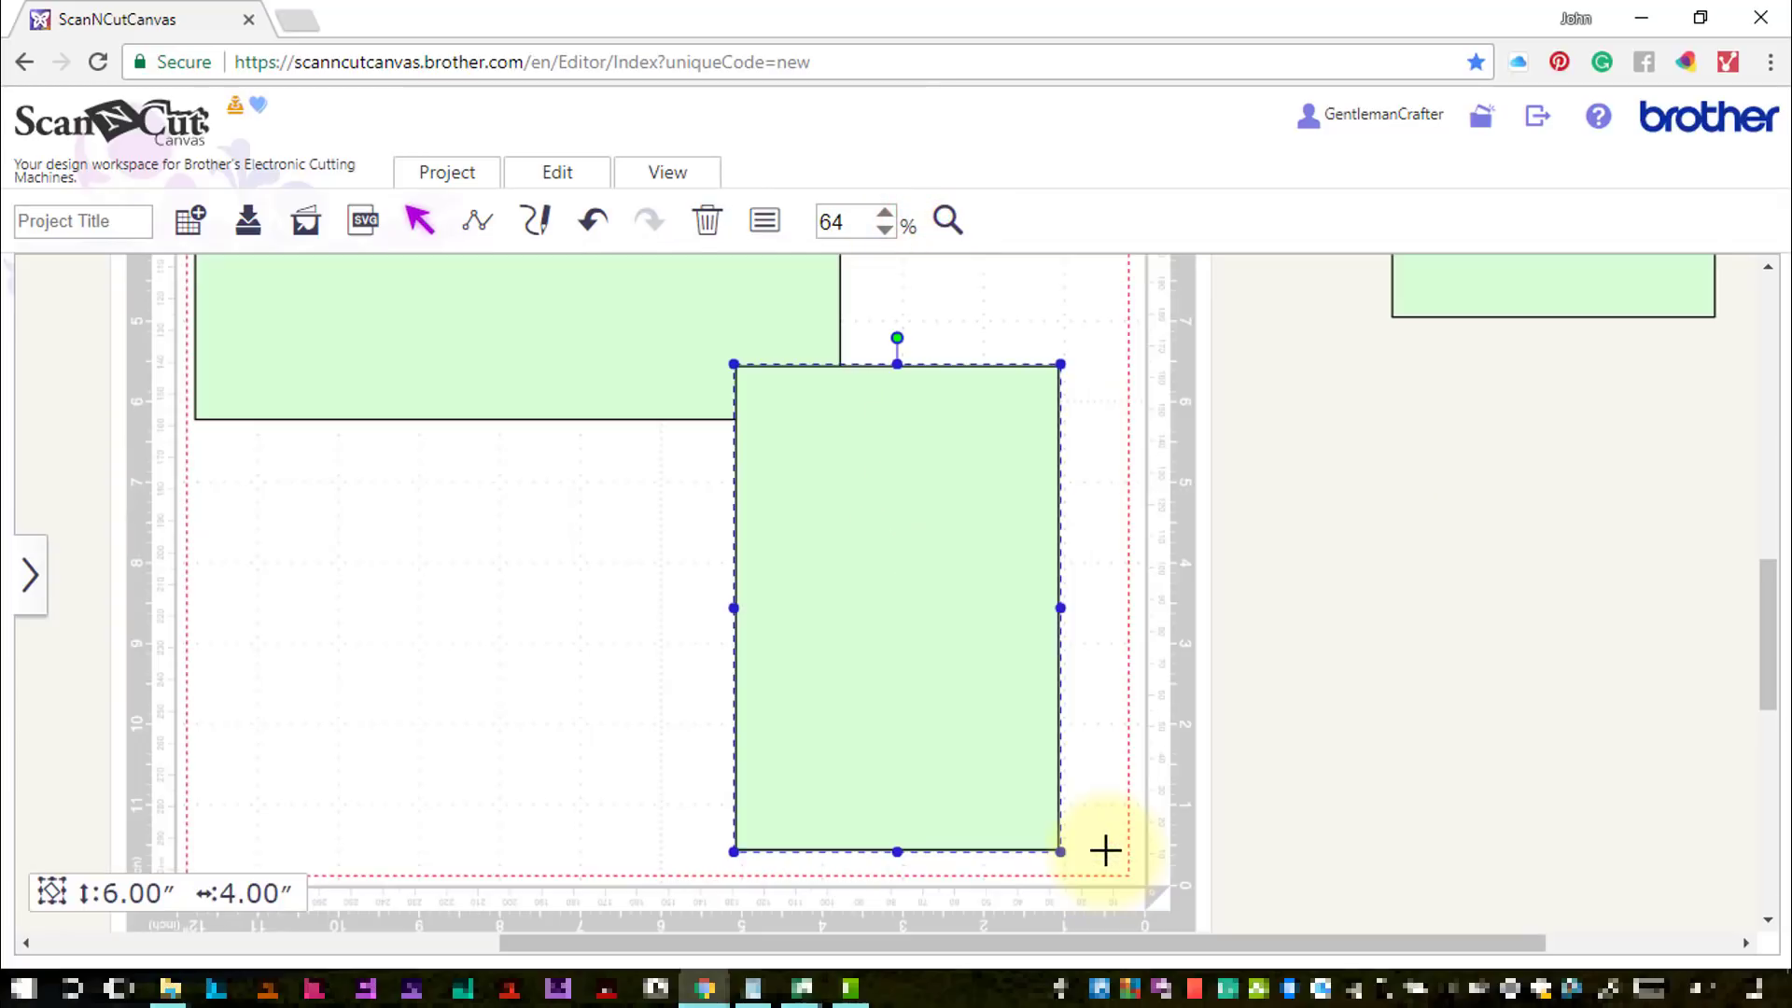
double_click(933, 470)
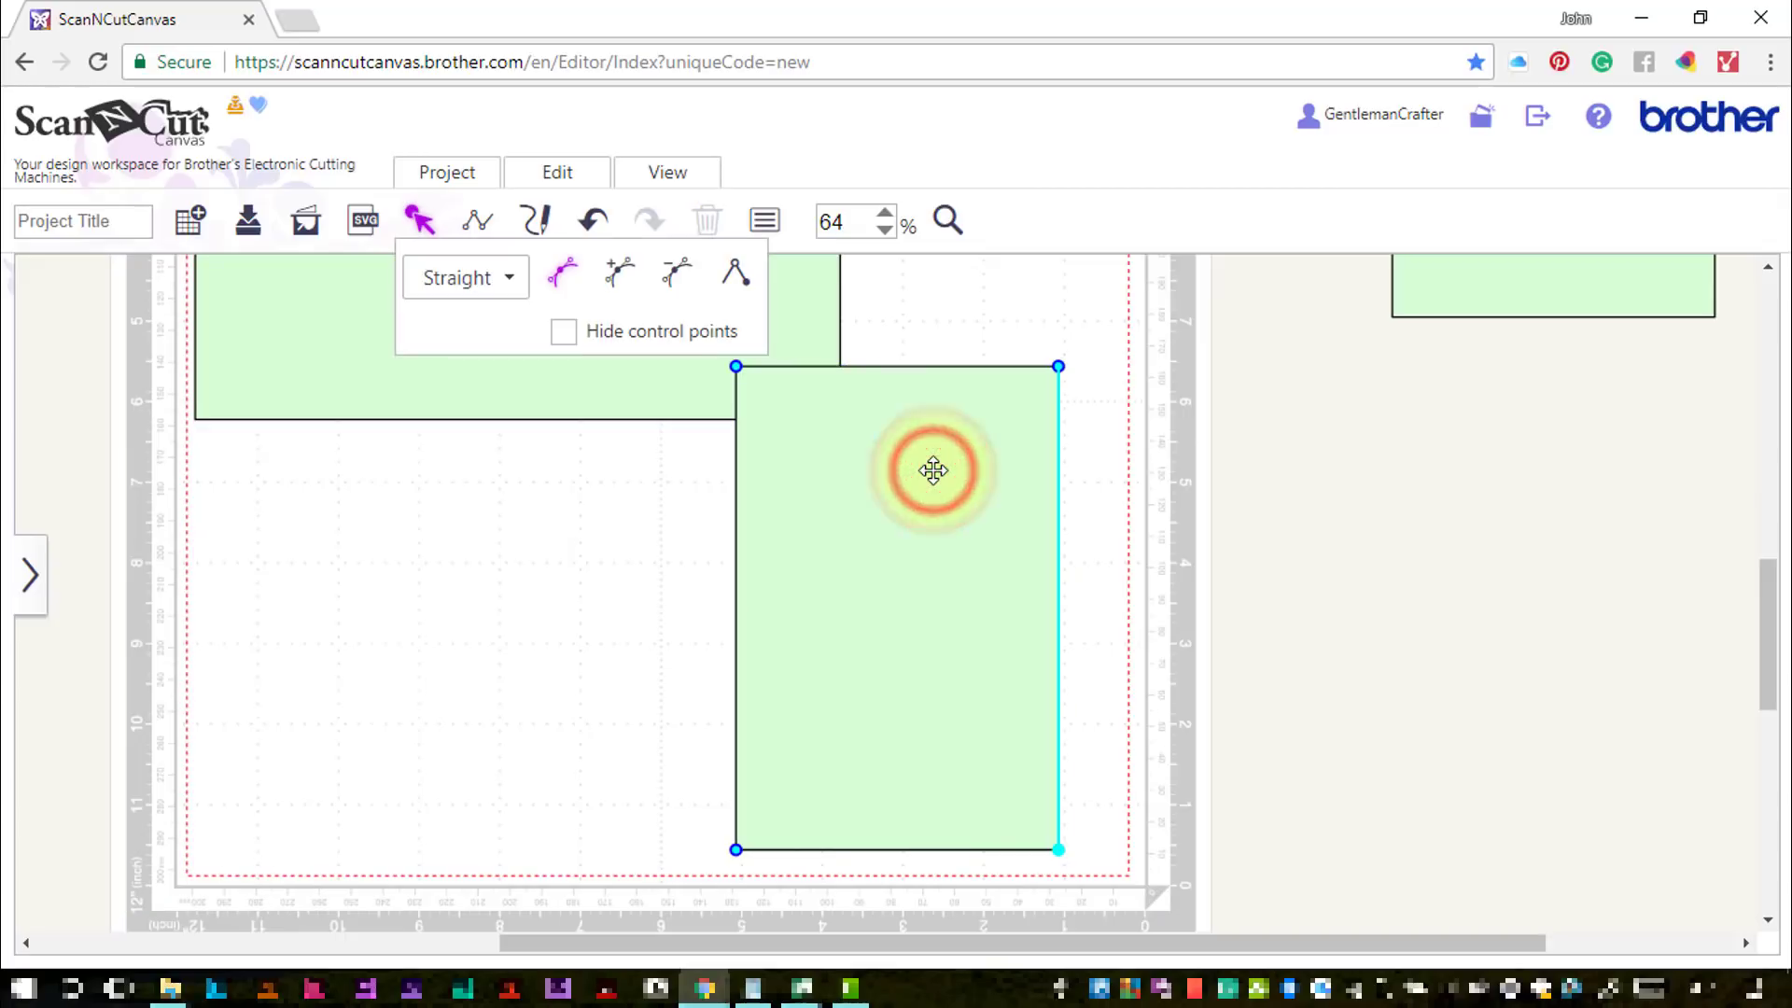
click(746, 278)
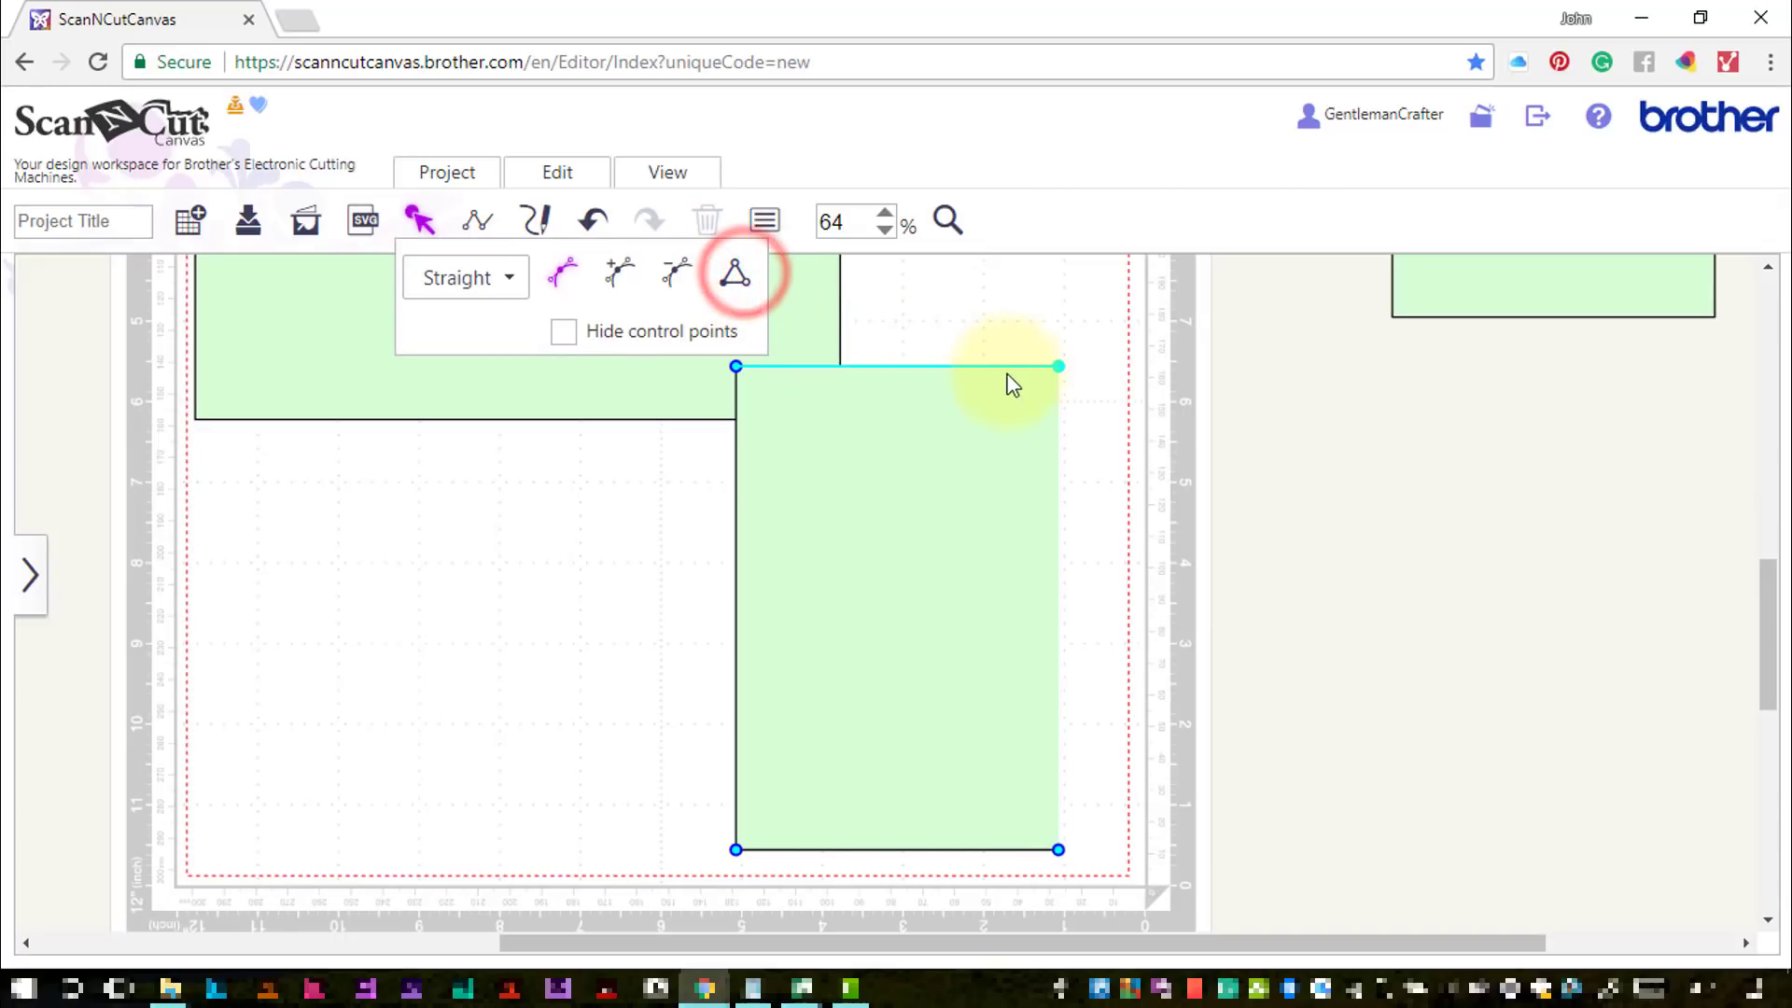
click(674, 285)
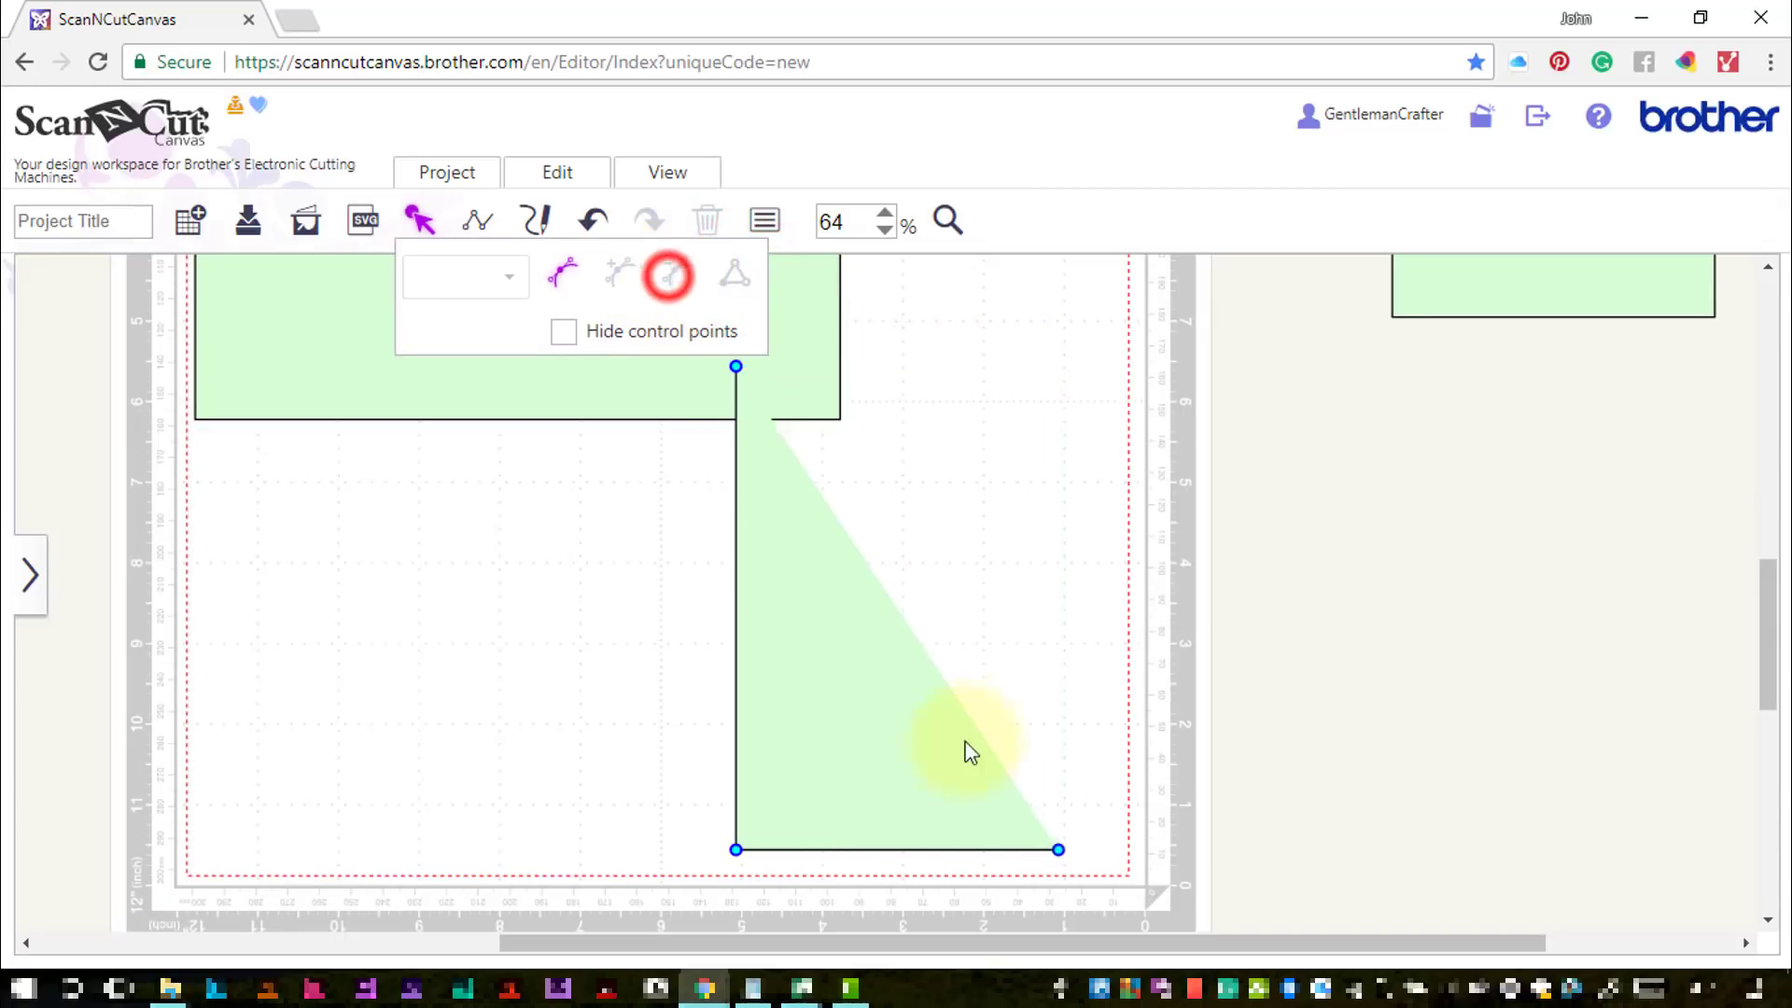
click(1059, 849)
click(676, 273)
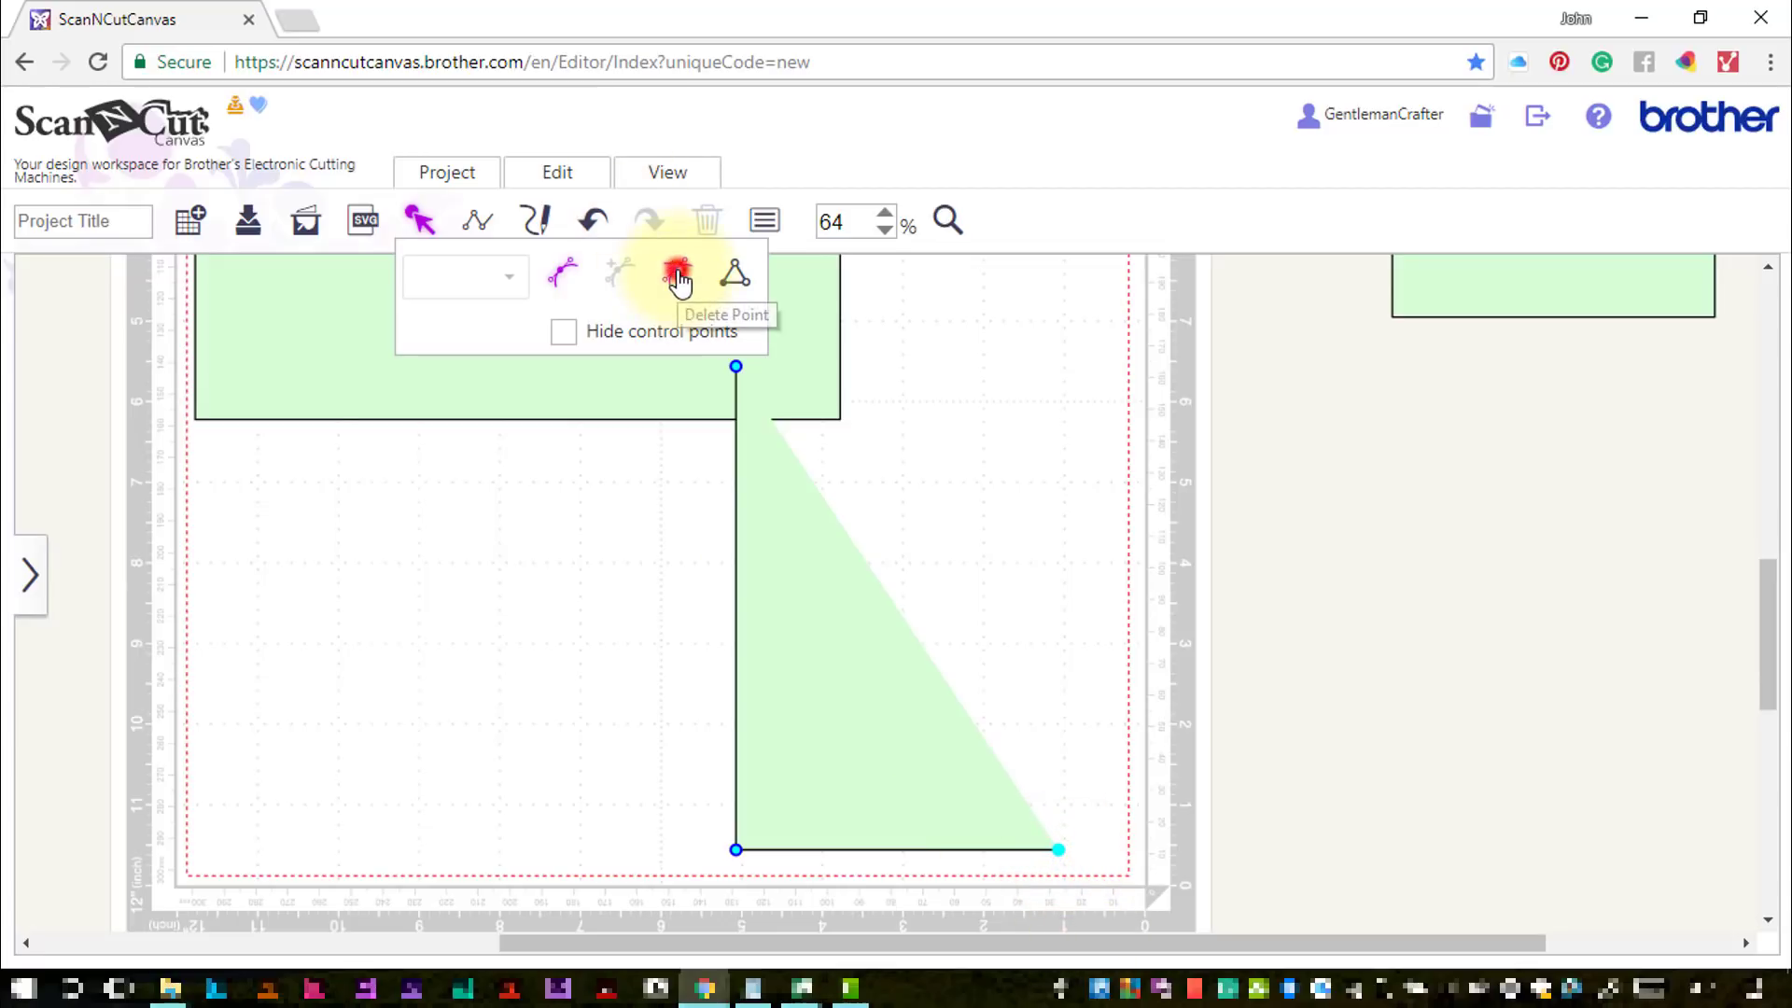
click(419, 220)
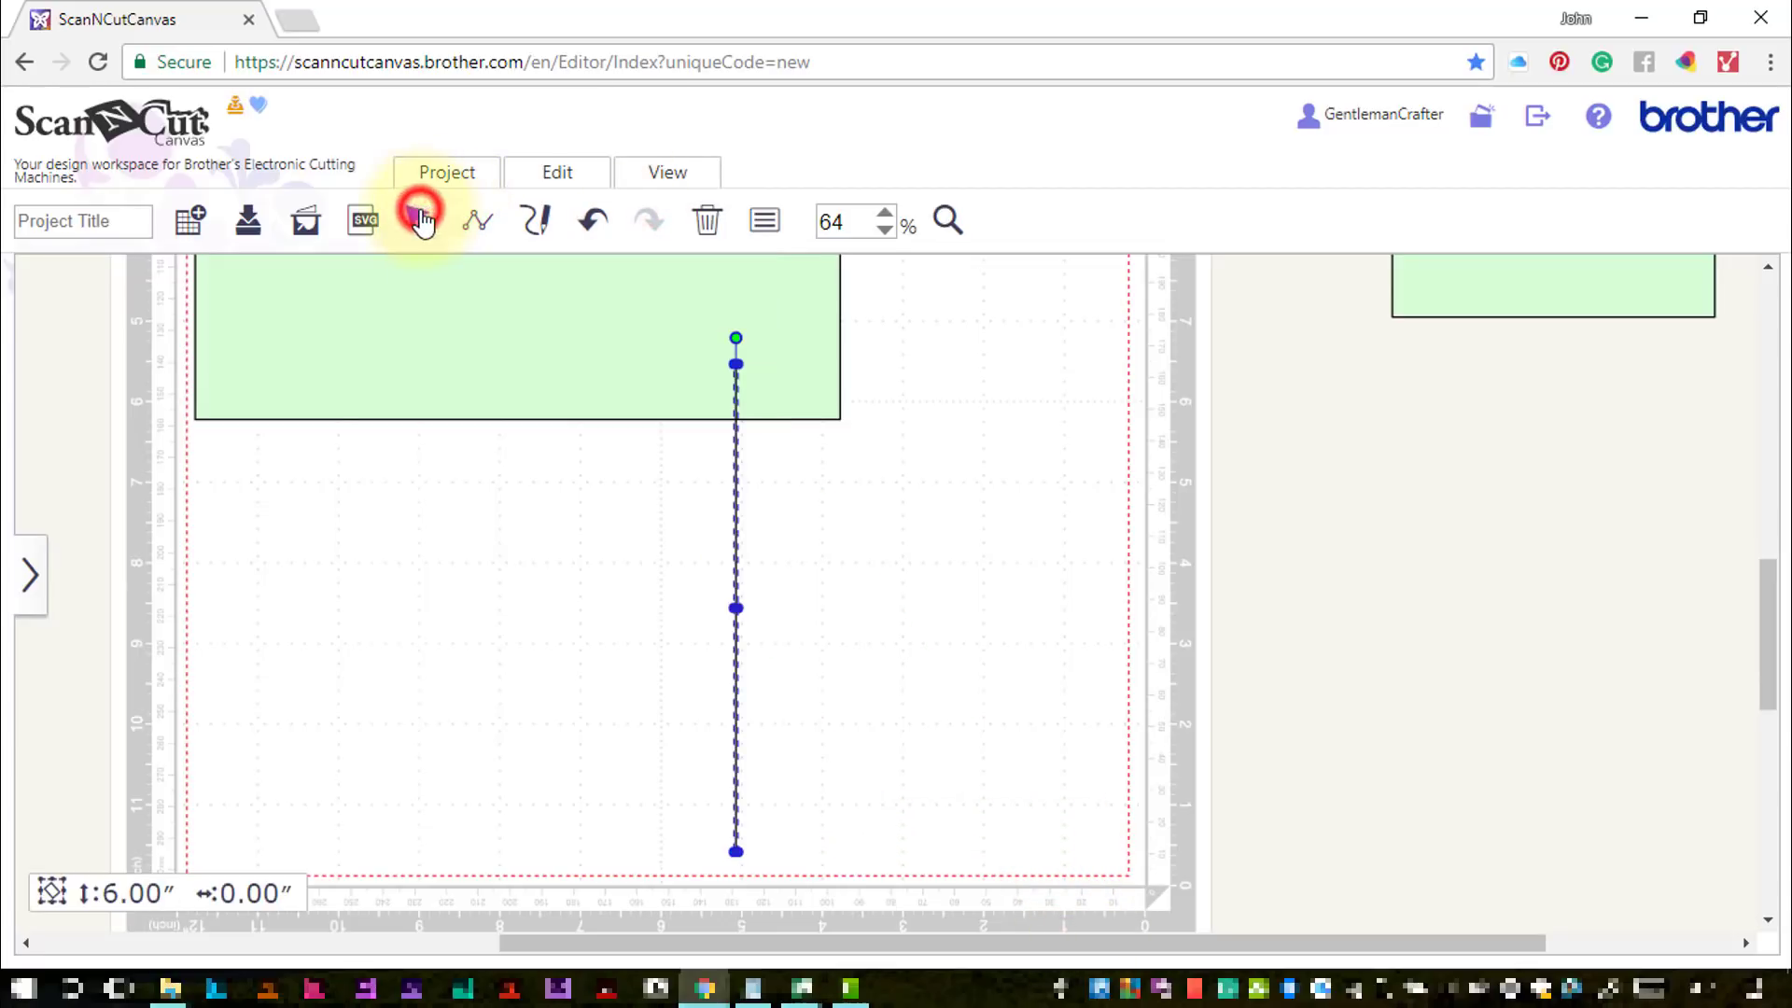
Set the height of the vertical line to 5.80 inches
click(764, 222)
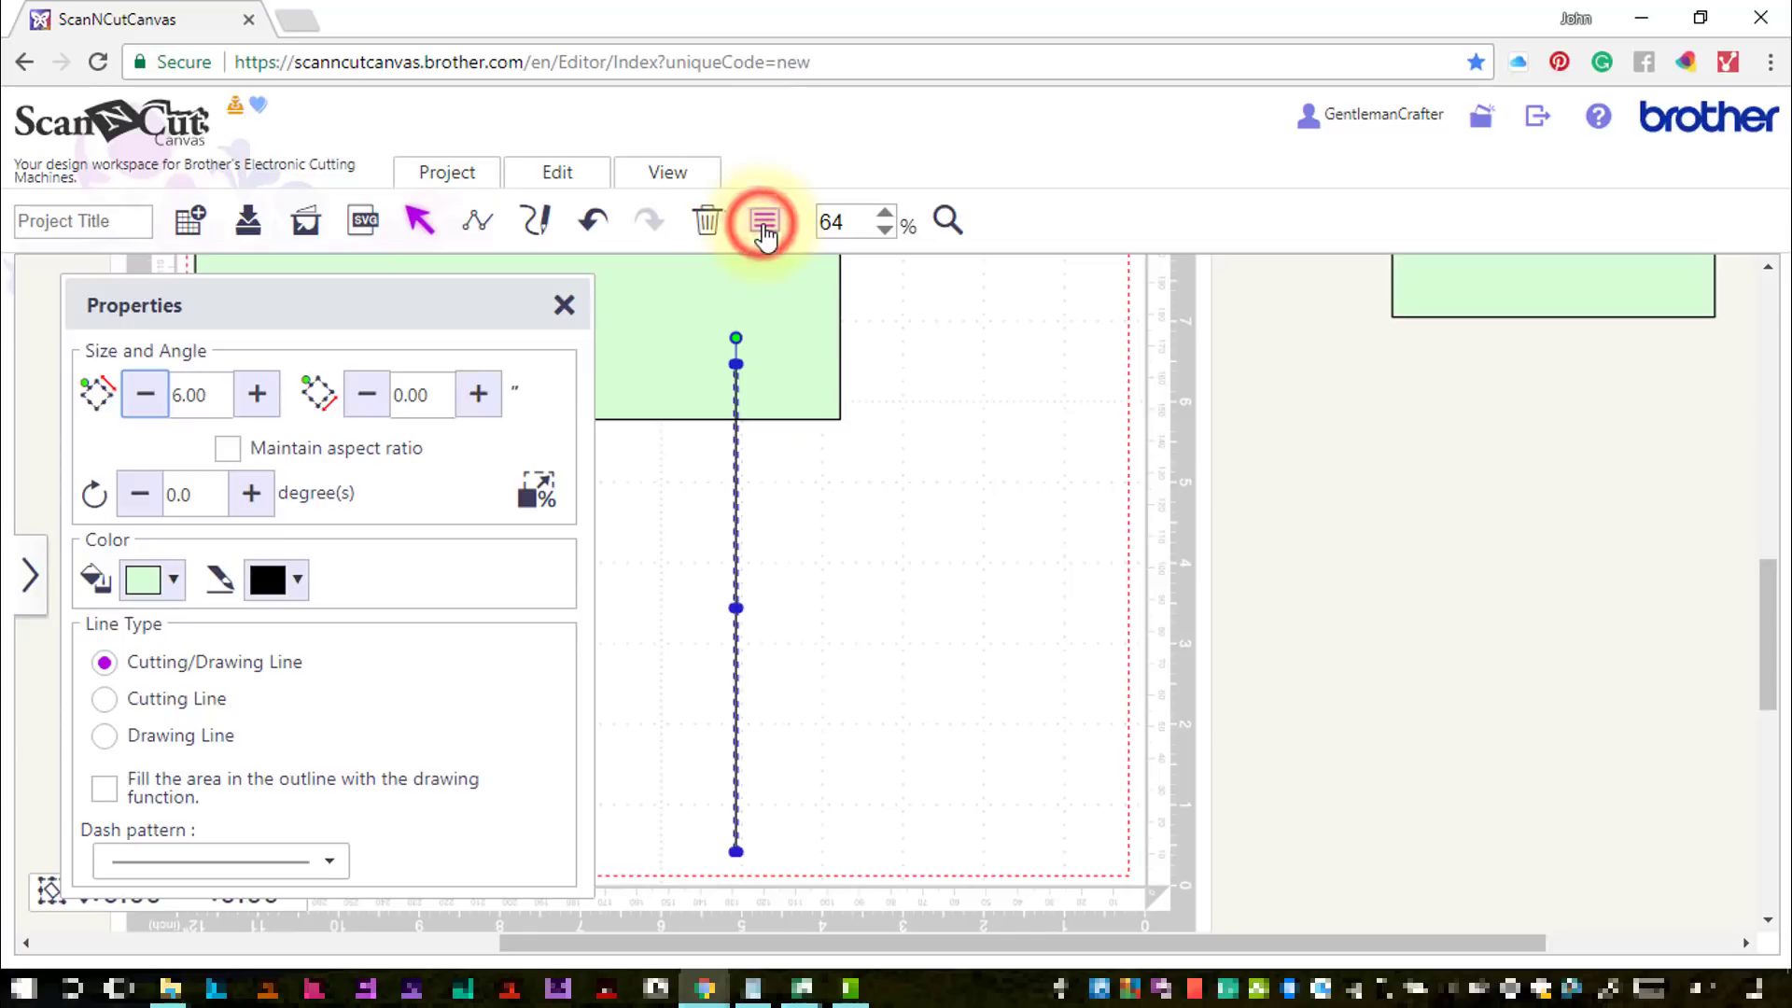
click(207, 394)
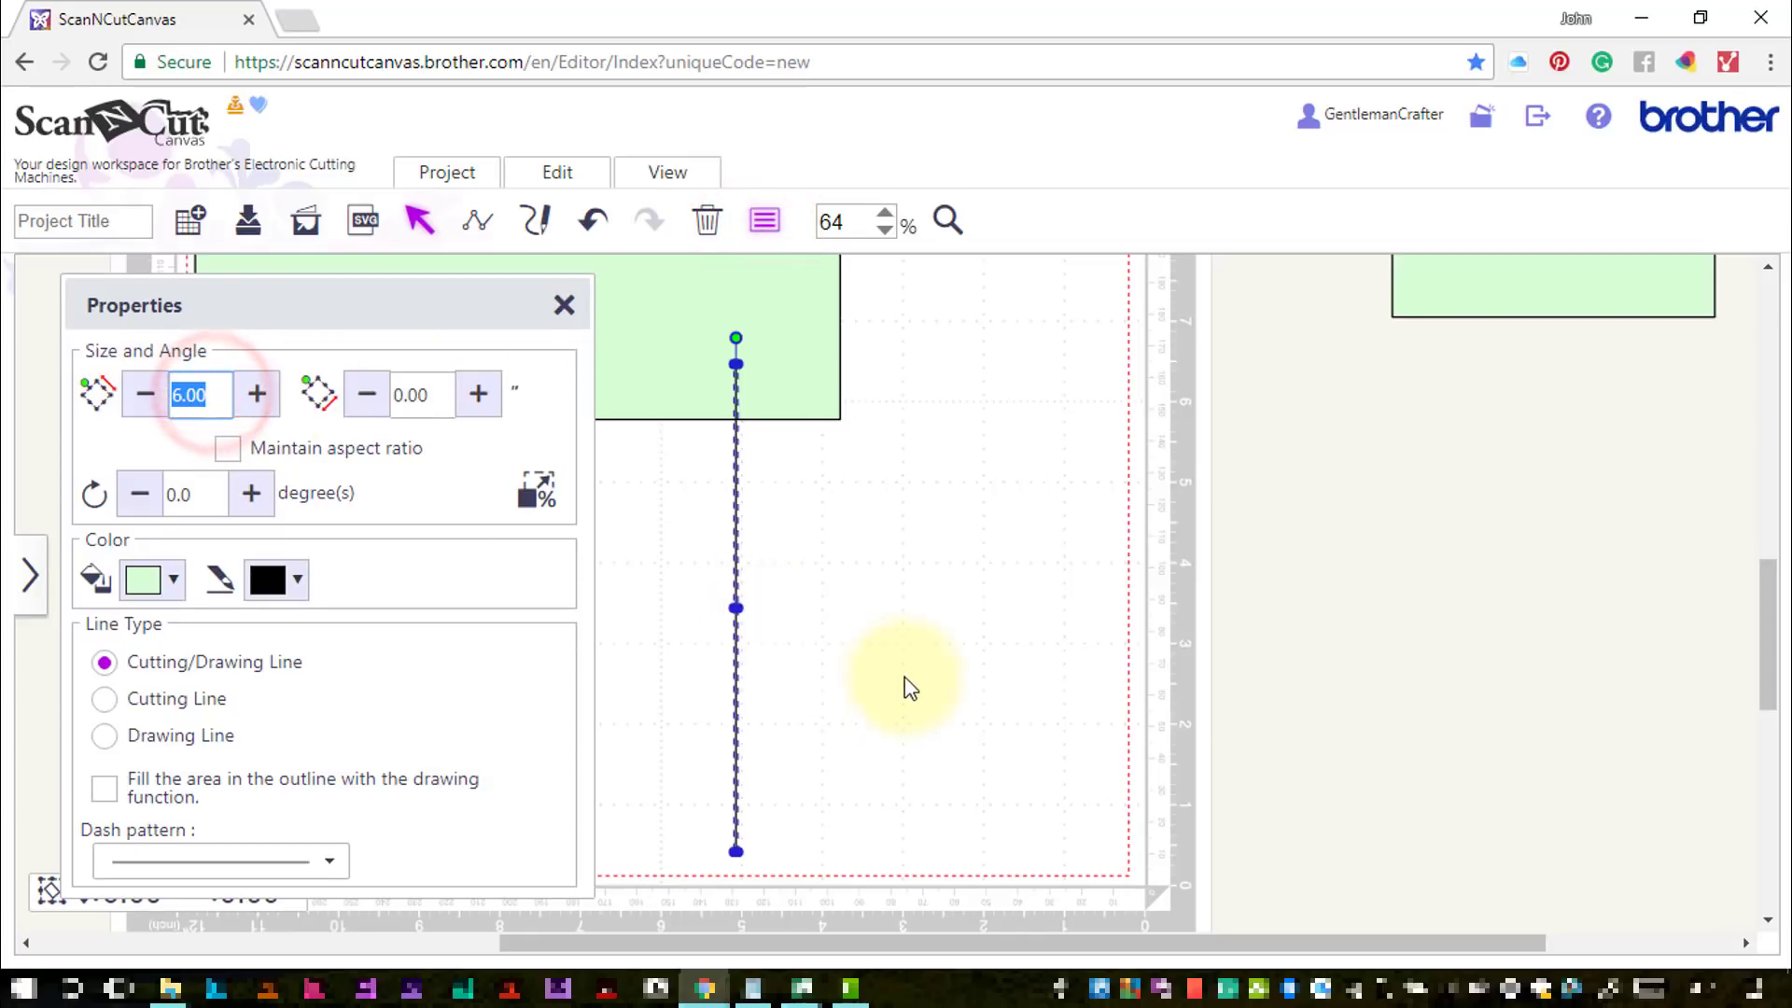
text(5.8)
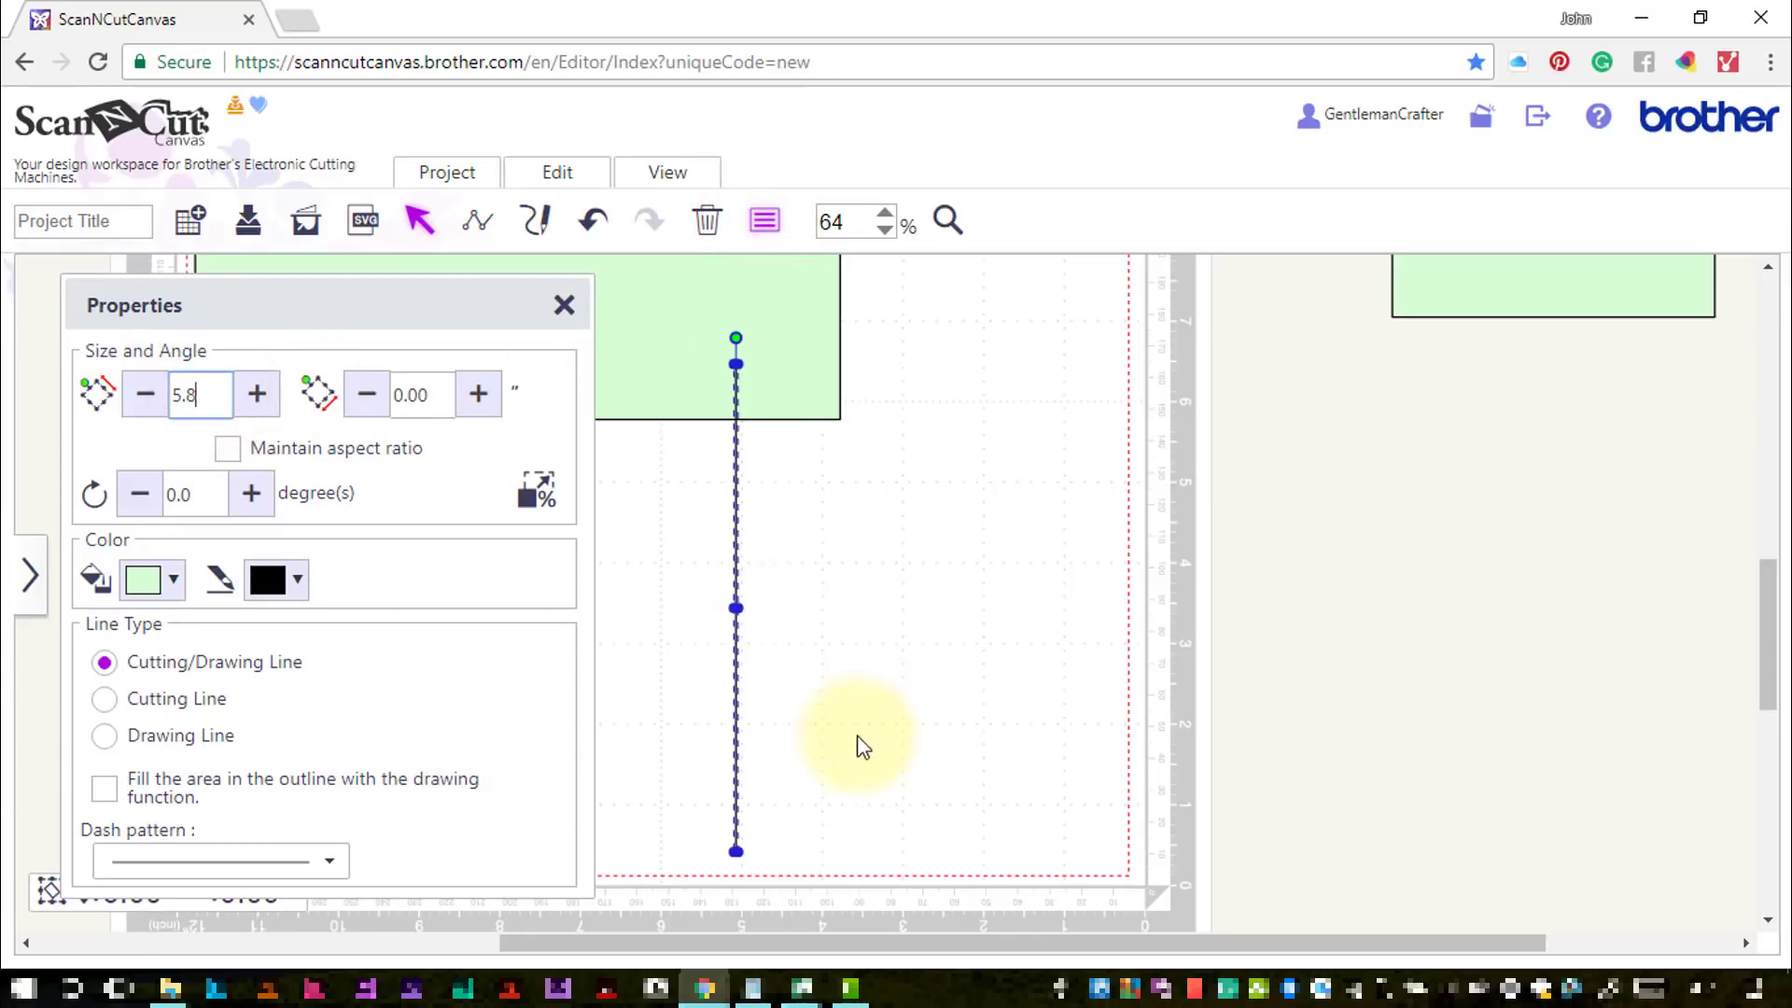
text(0)
Give the vertical line an evenly spaced medium-dash pattern and make it a Cutting Line
click(224, 859)
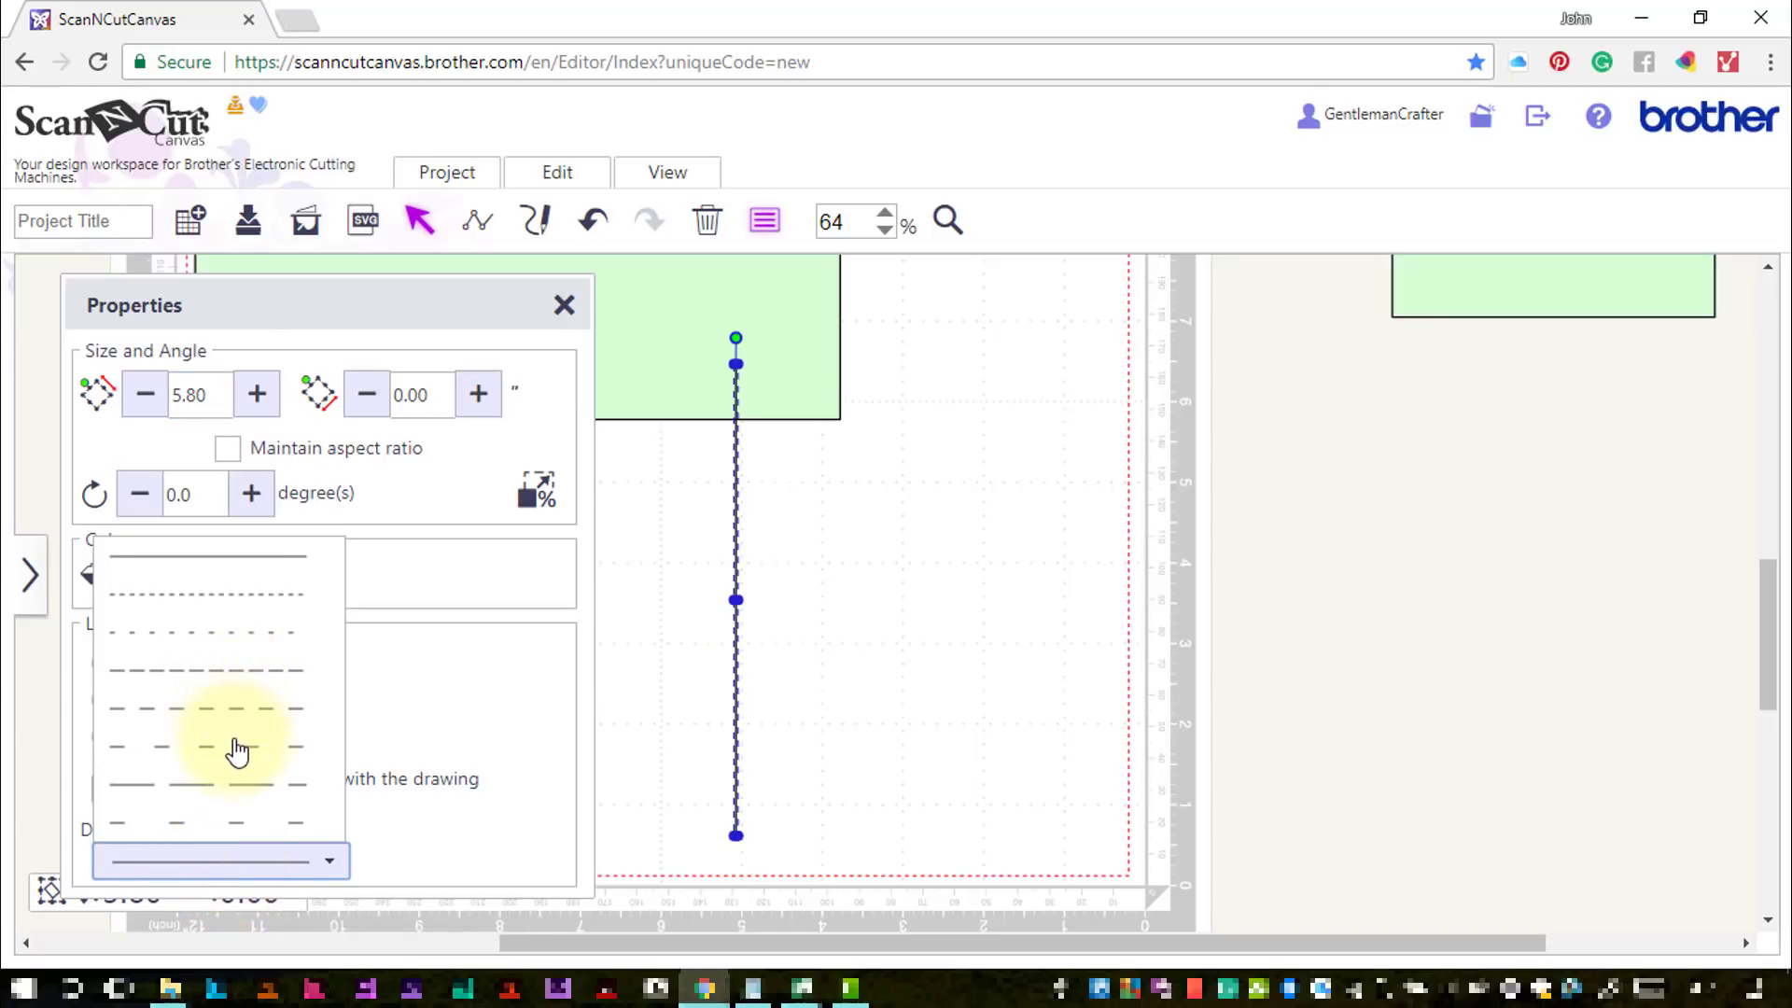
click(234, 709)
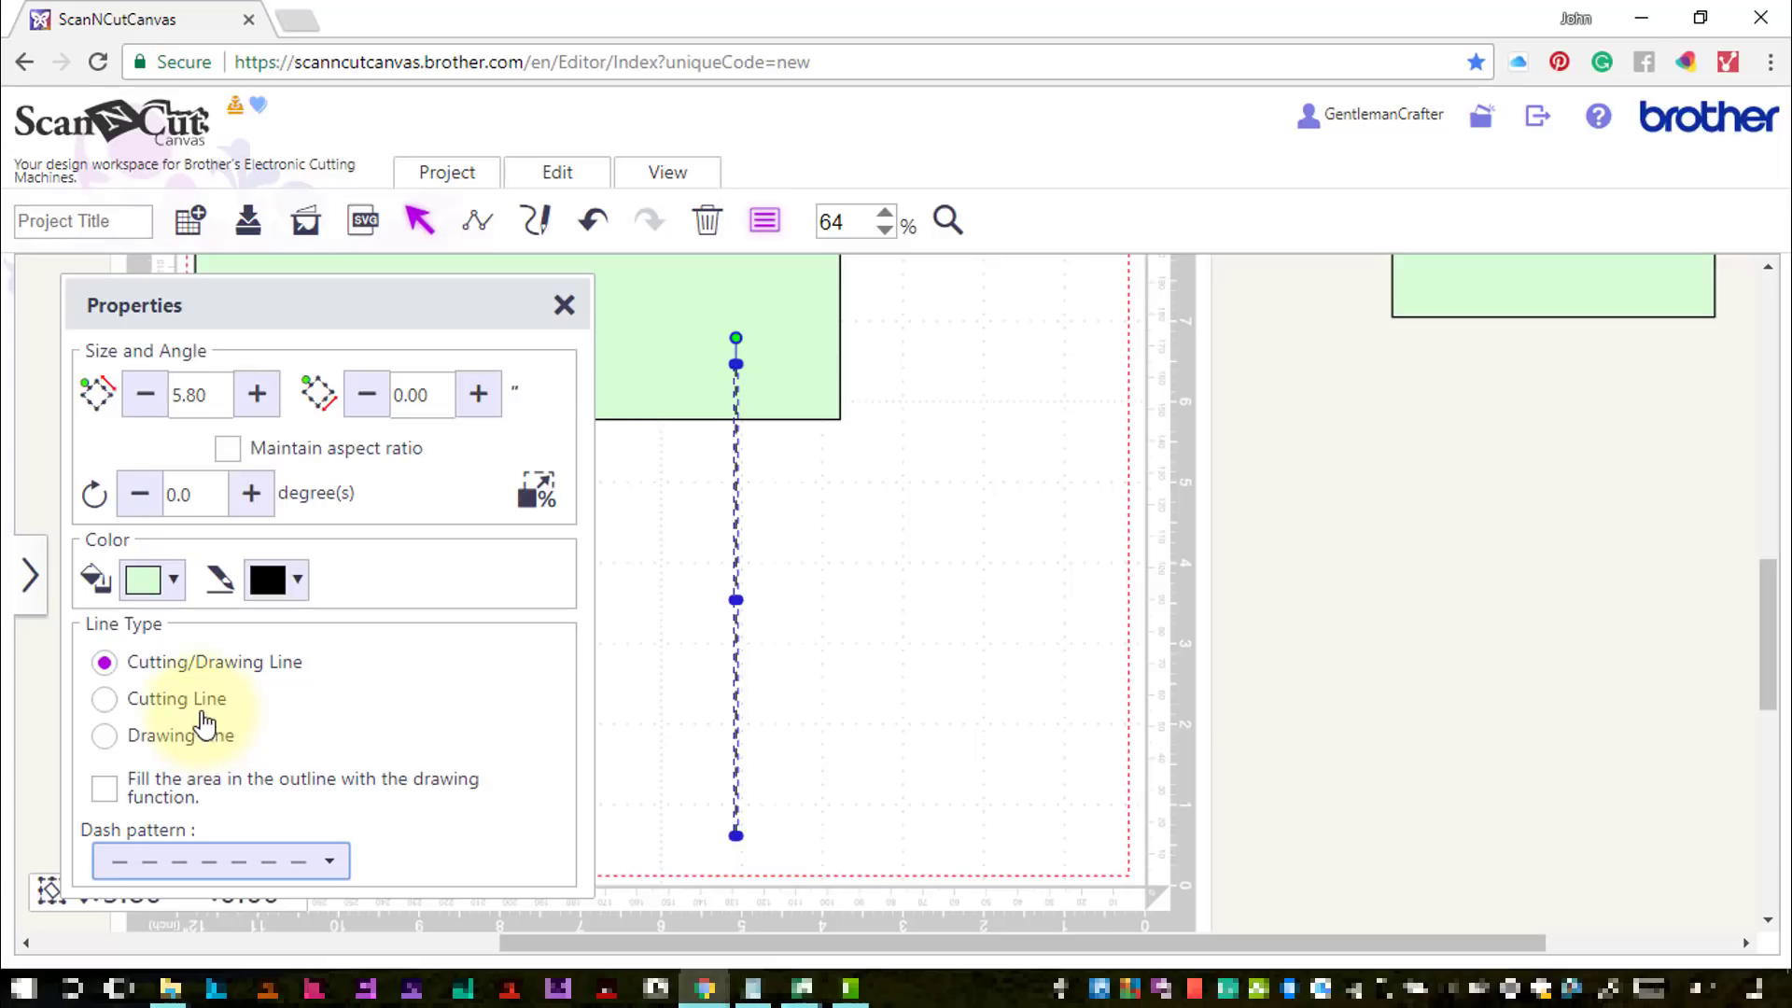
click(198, 703)
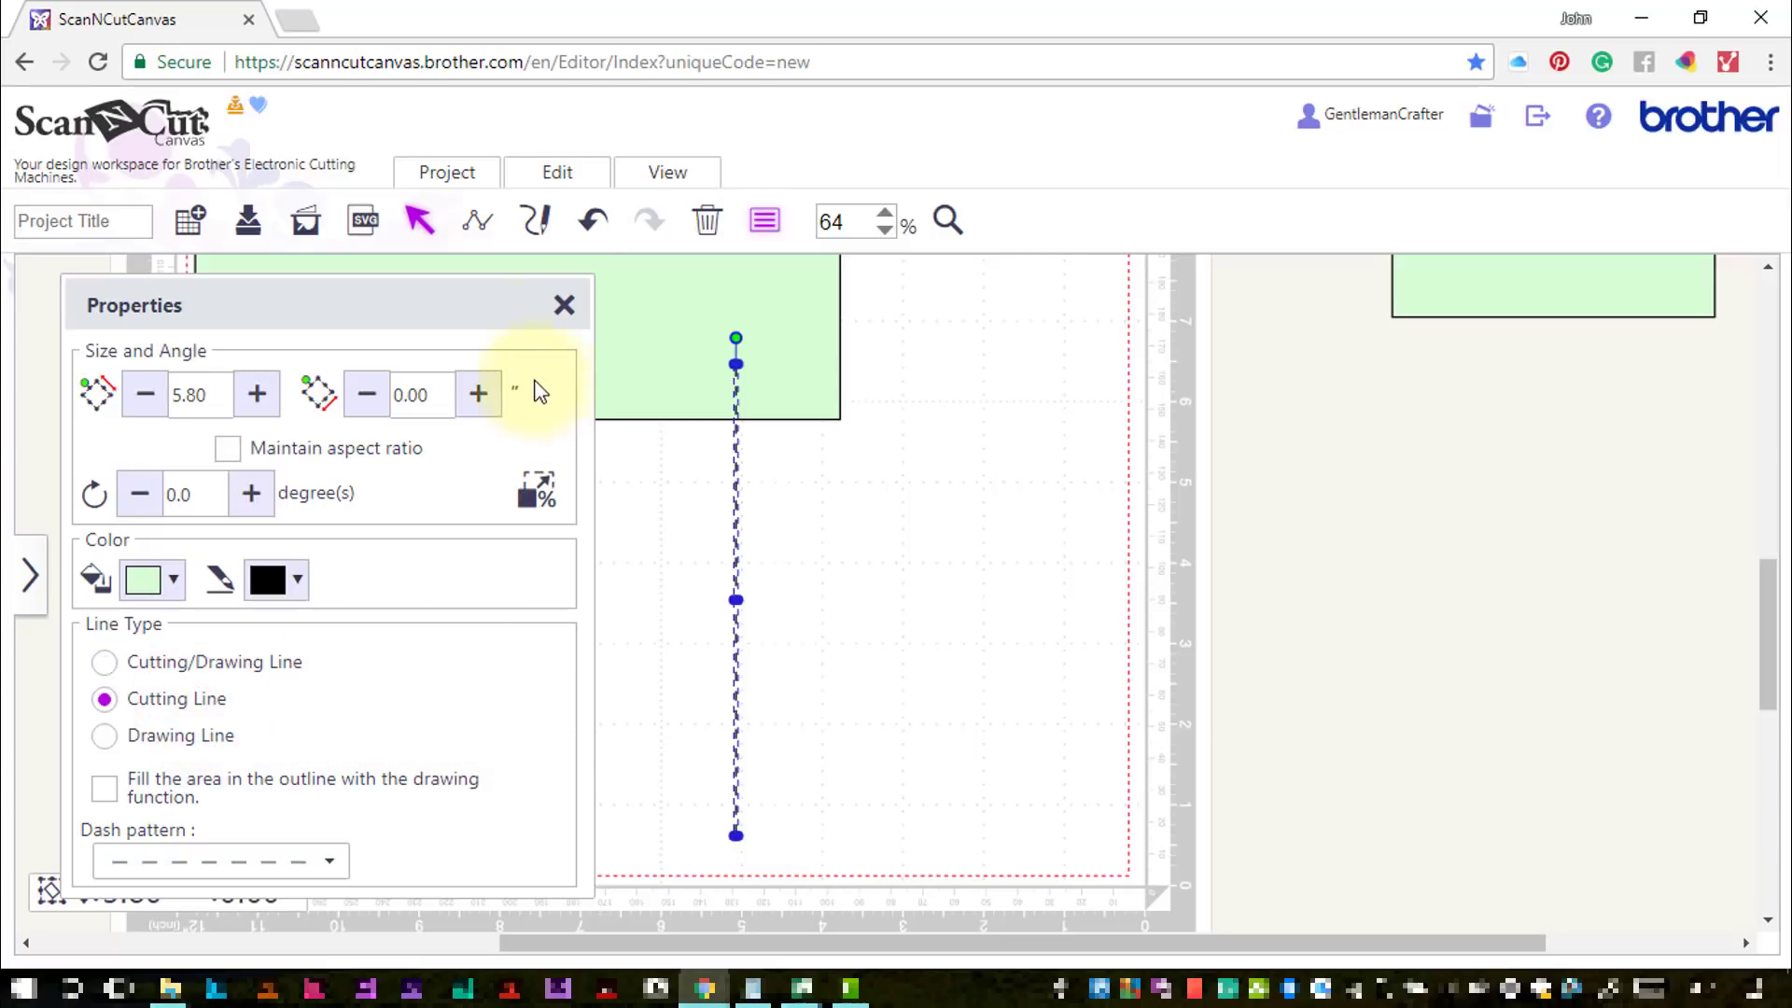
click(564, 308)
Make the large 8 by 6 inch card base rectangle a Cutting Line
click(653, 177)
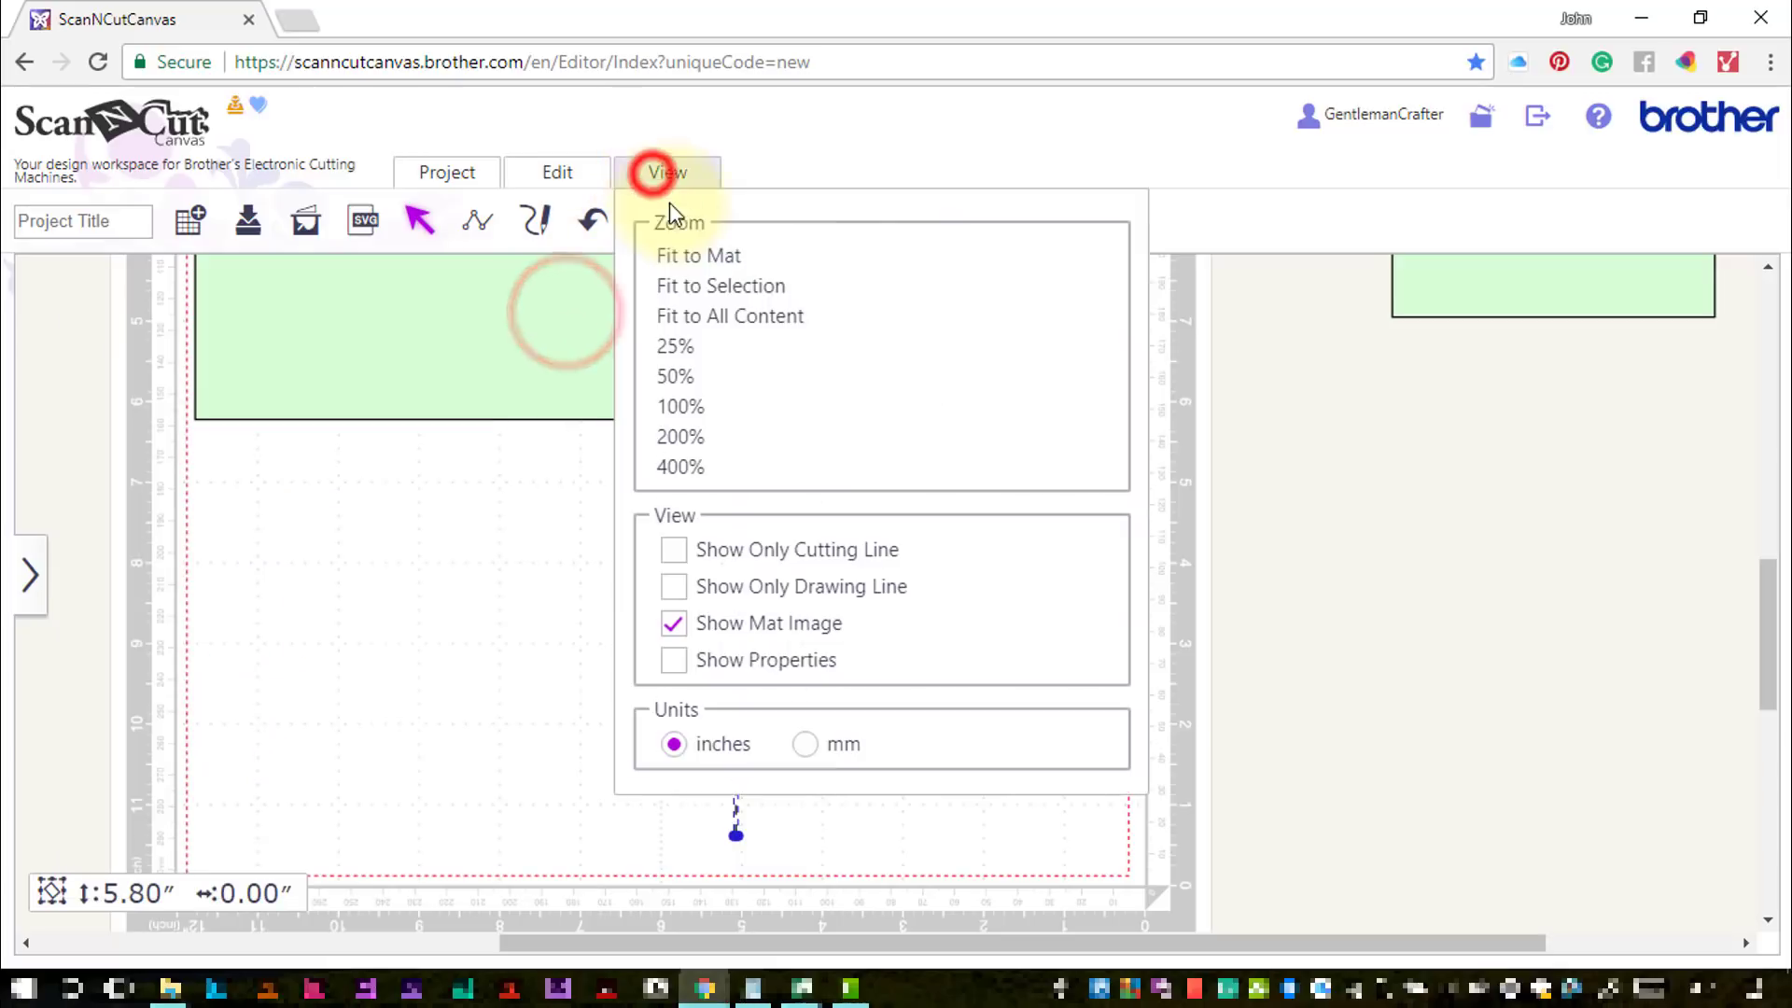
click(682, 257)
click(739, 449)
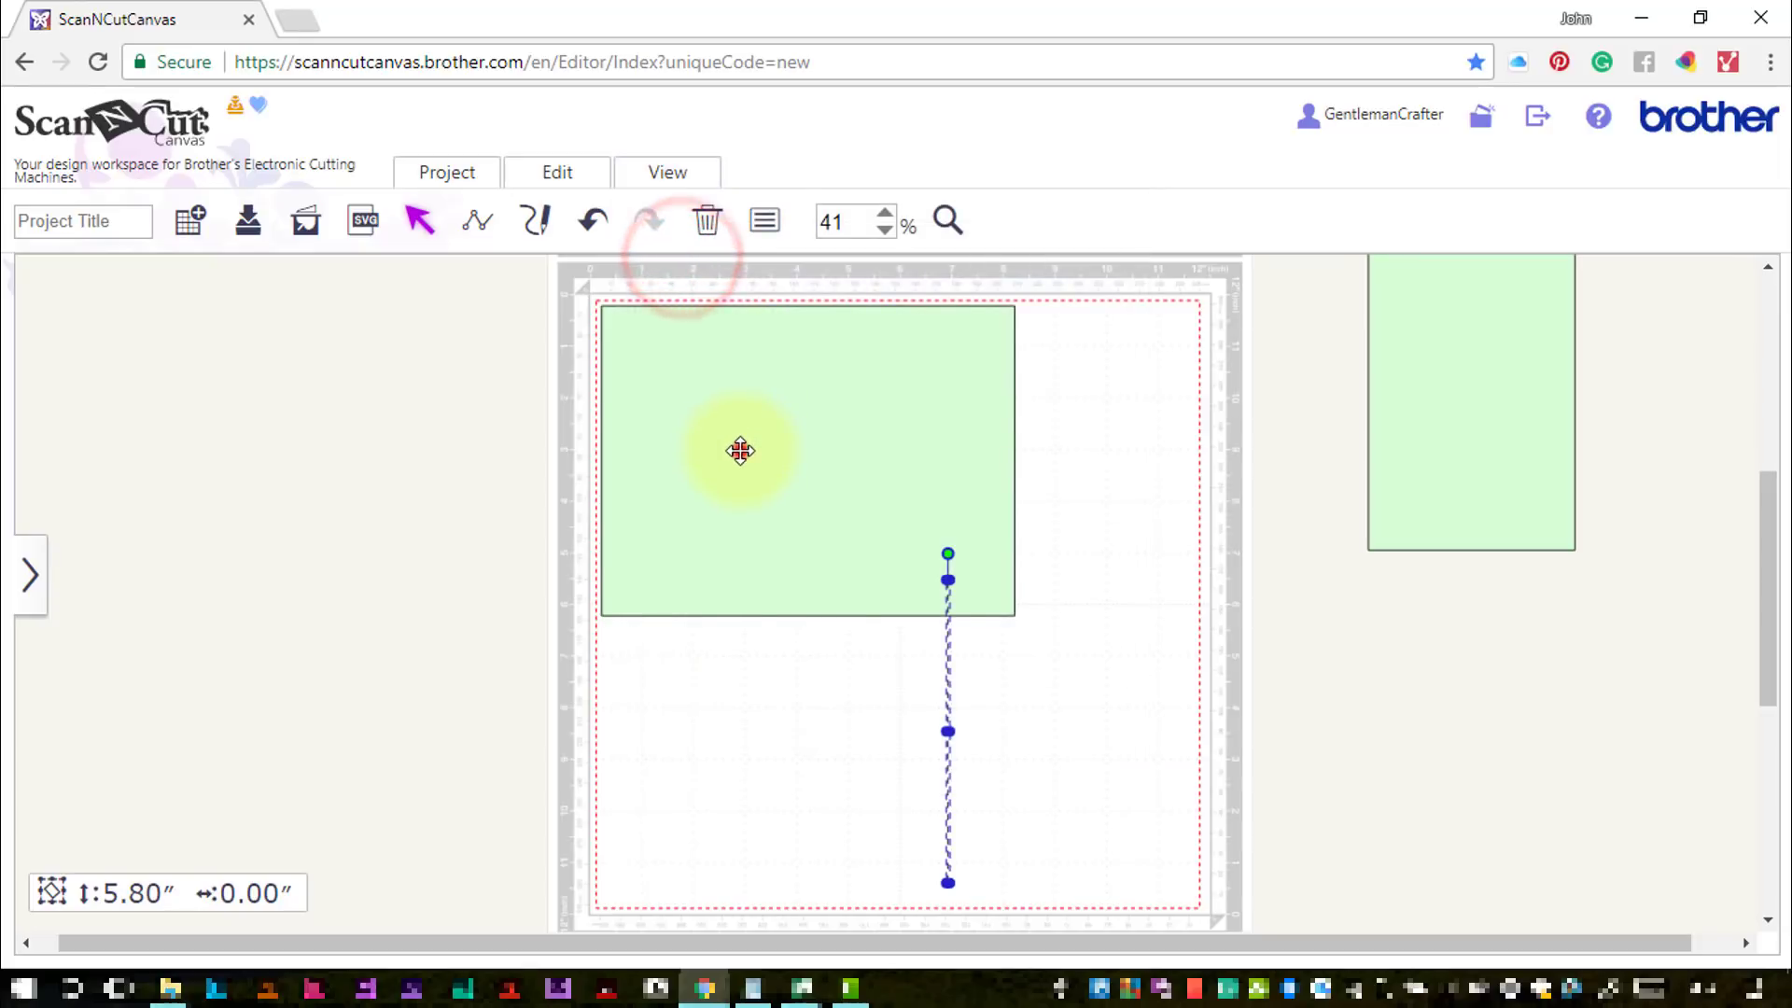
click(764, 224)
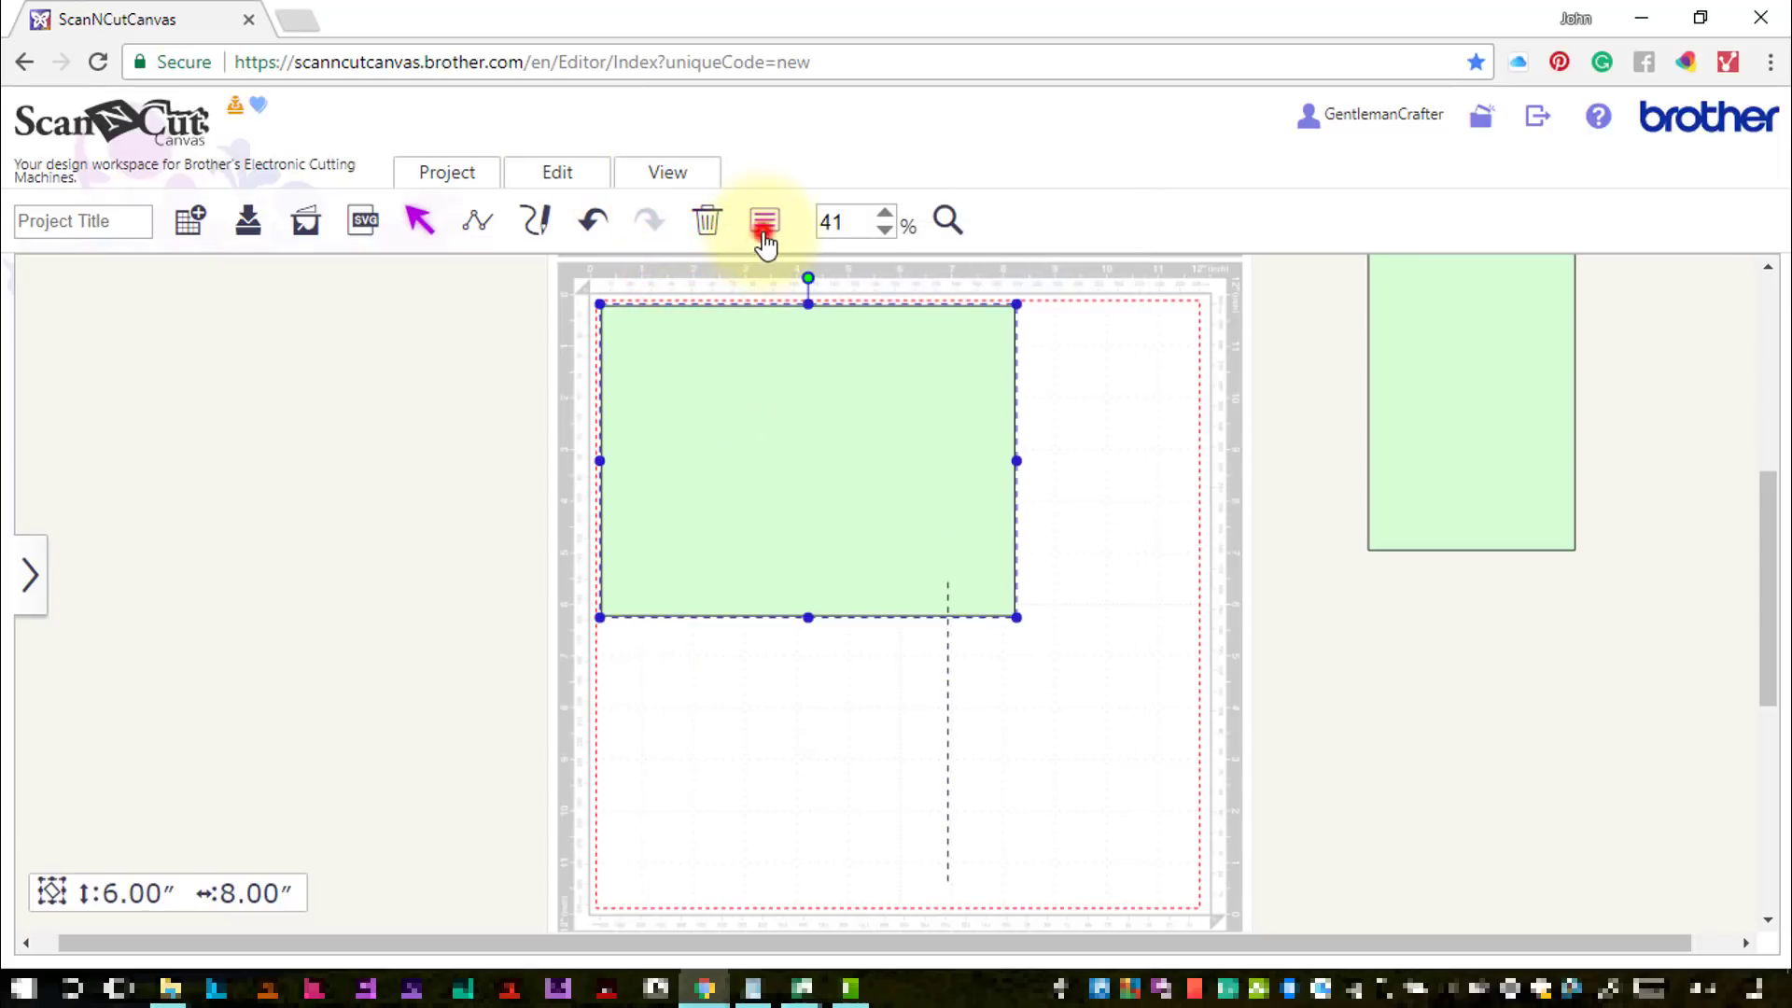
click(197, 700)
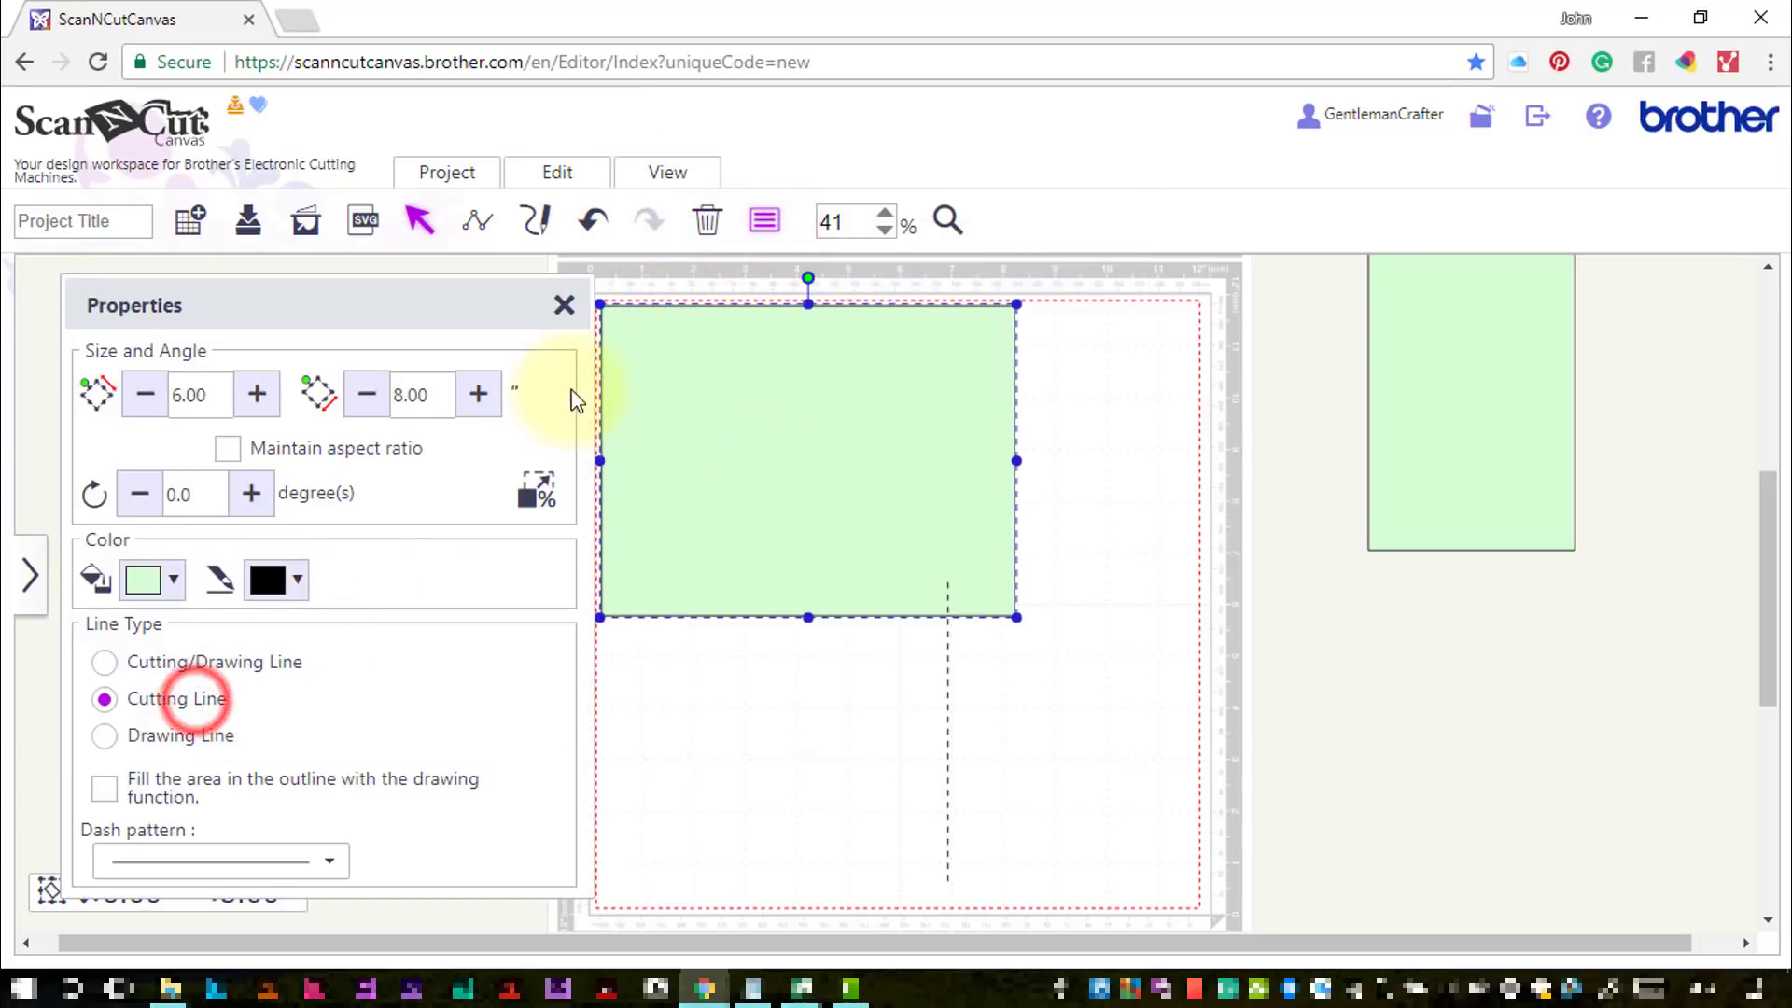
click(565, 305)
Center the dashed fold line on the card base both horizontally and vertically
drag(1068, 768, 880, 560)
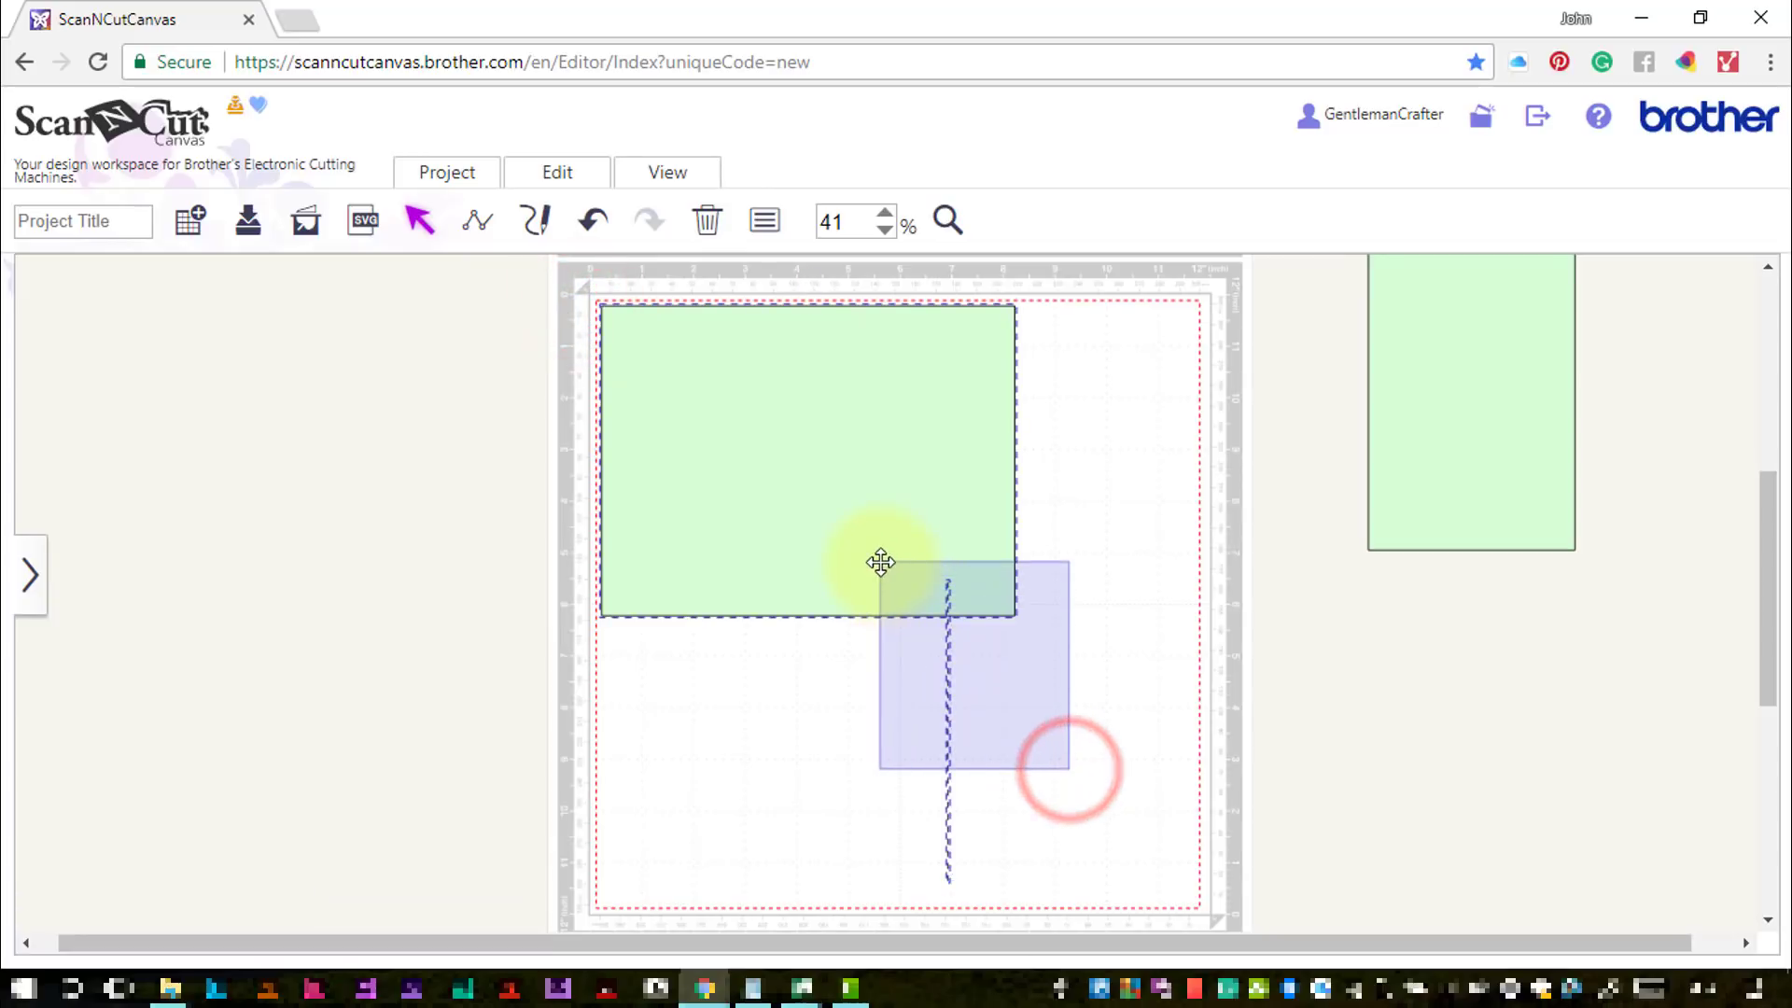
click(544, 177)
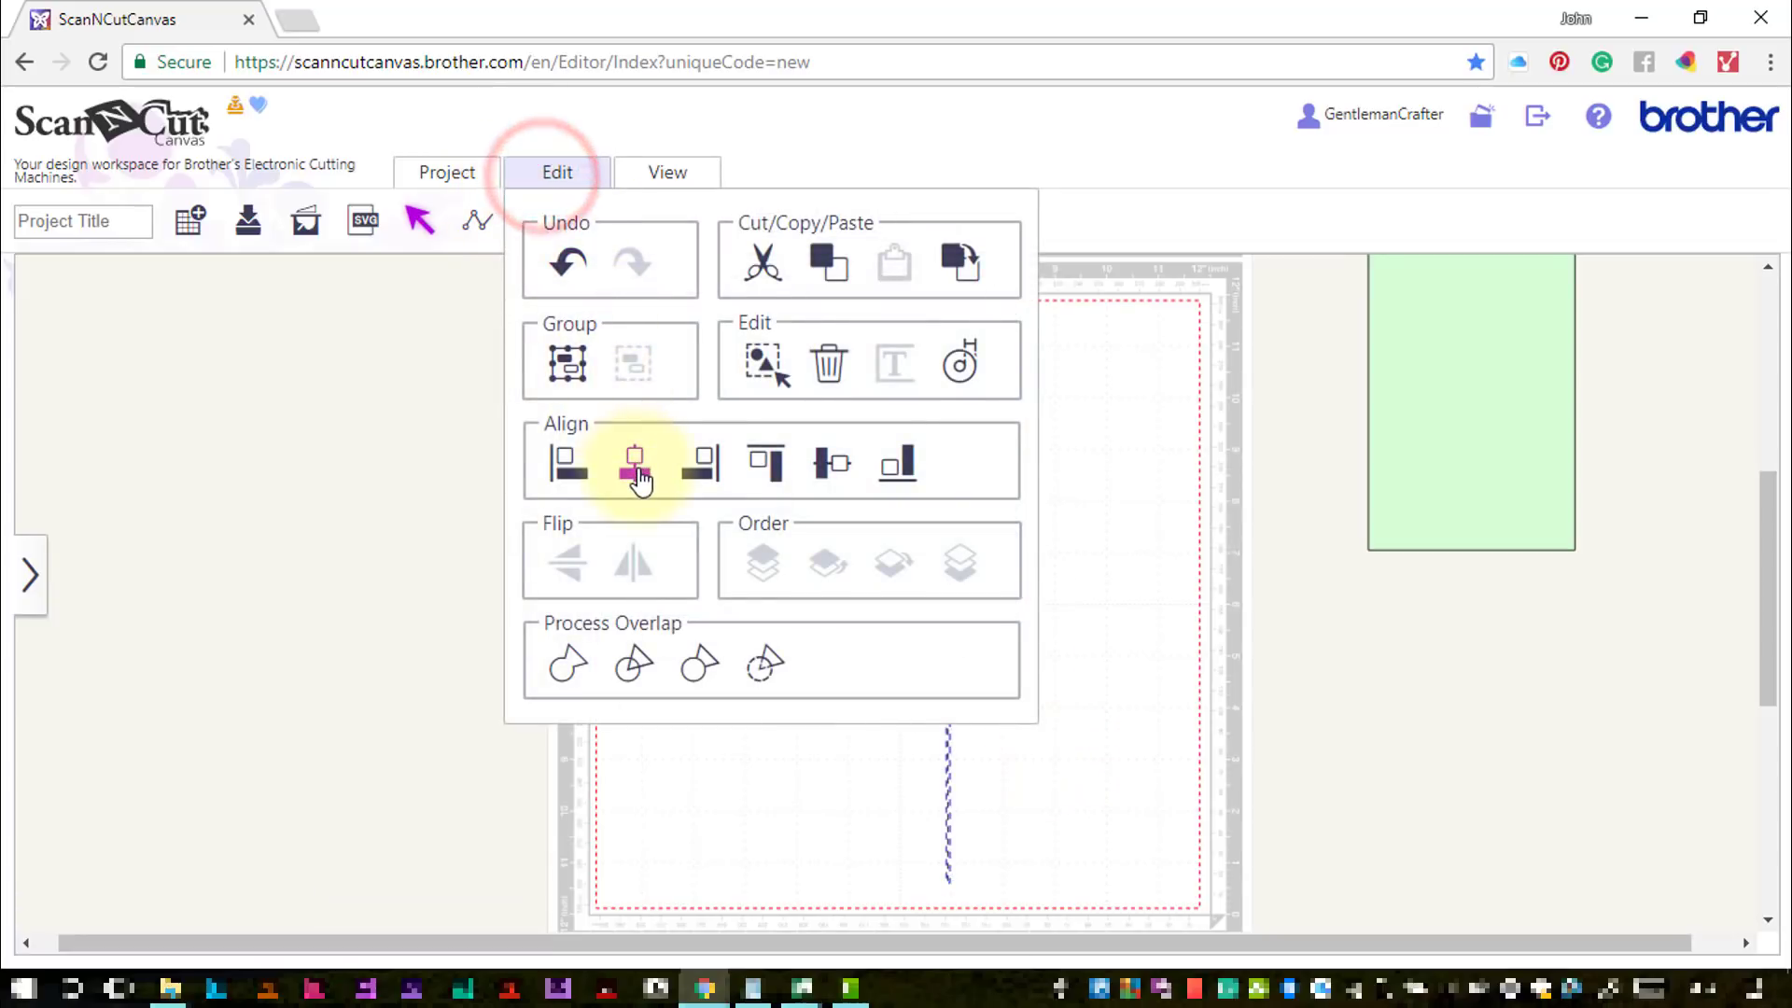
click(635, 465)
click(559, 175)
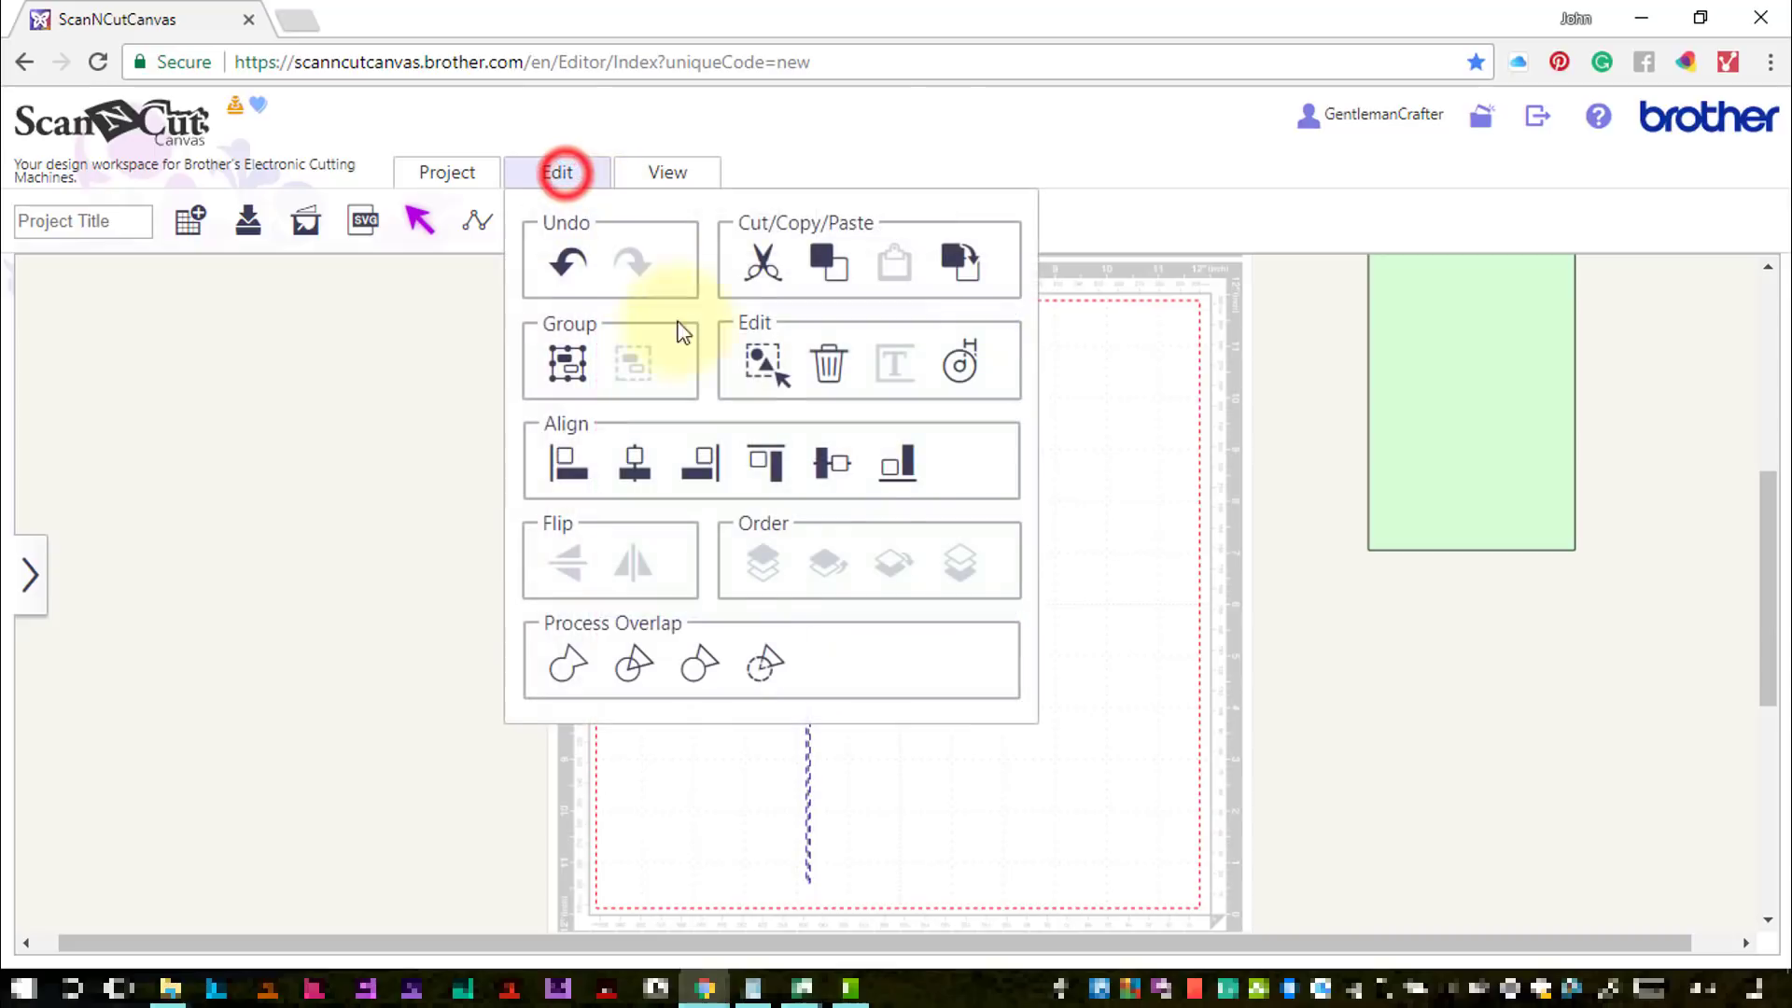
click(833, 462)
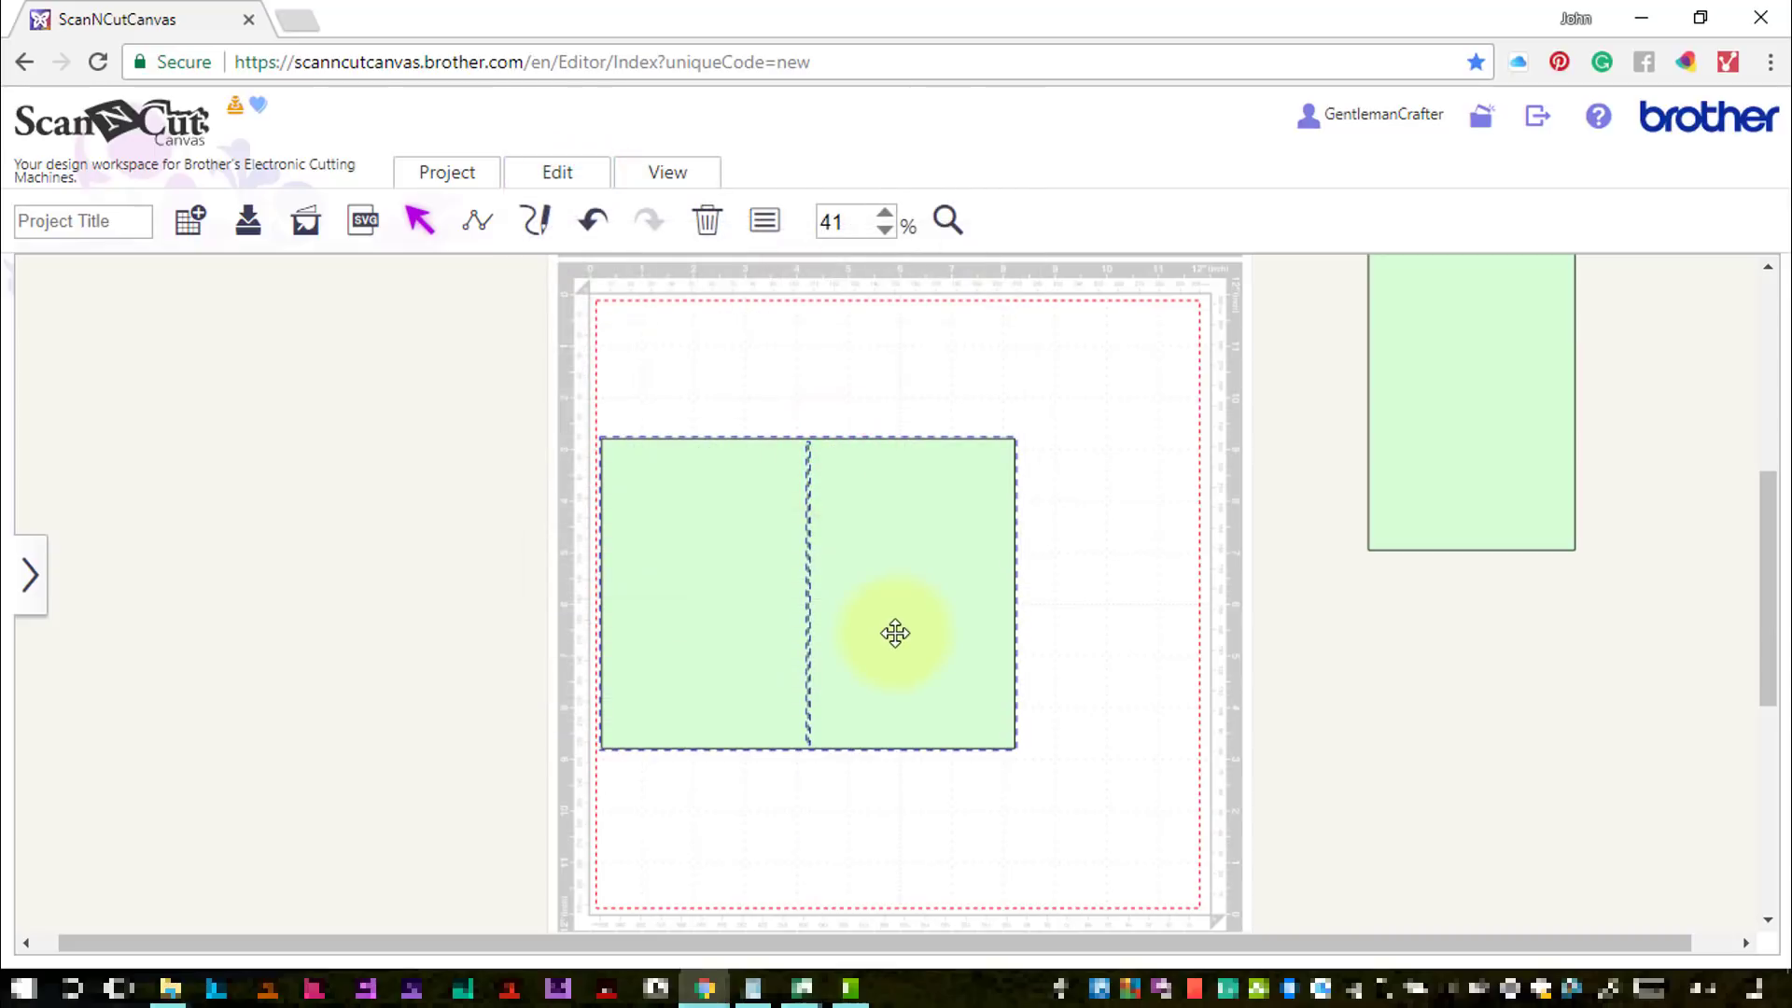
Group the card base with its fold line and move the group to the upper left corner of the mat
click(899, 631)
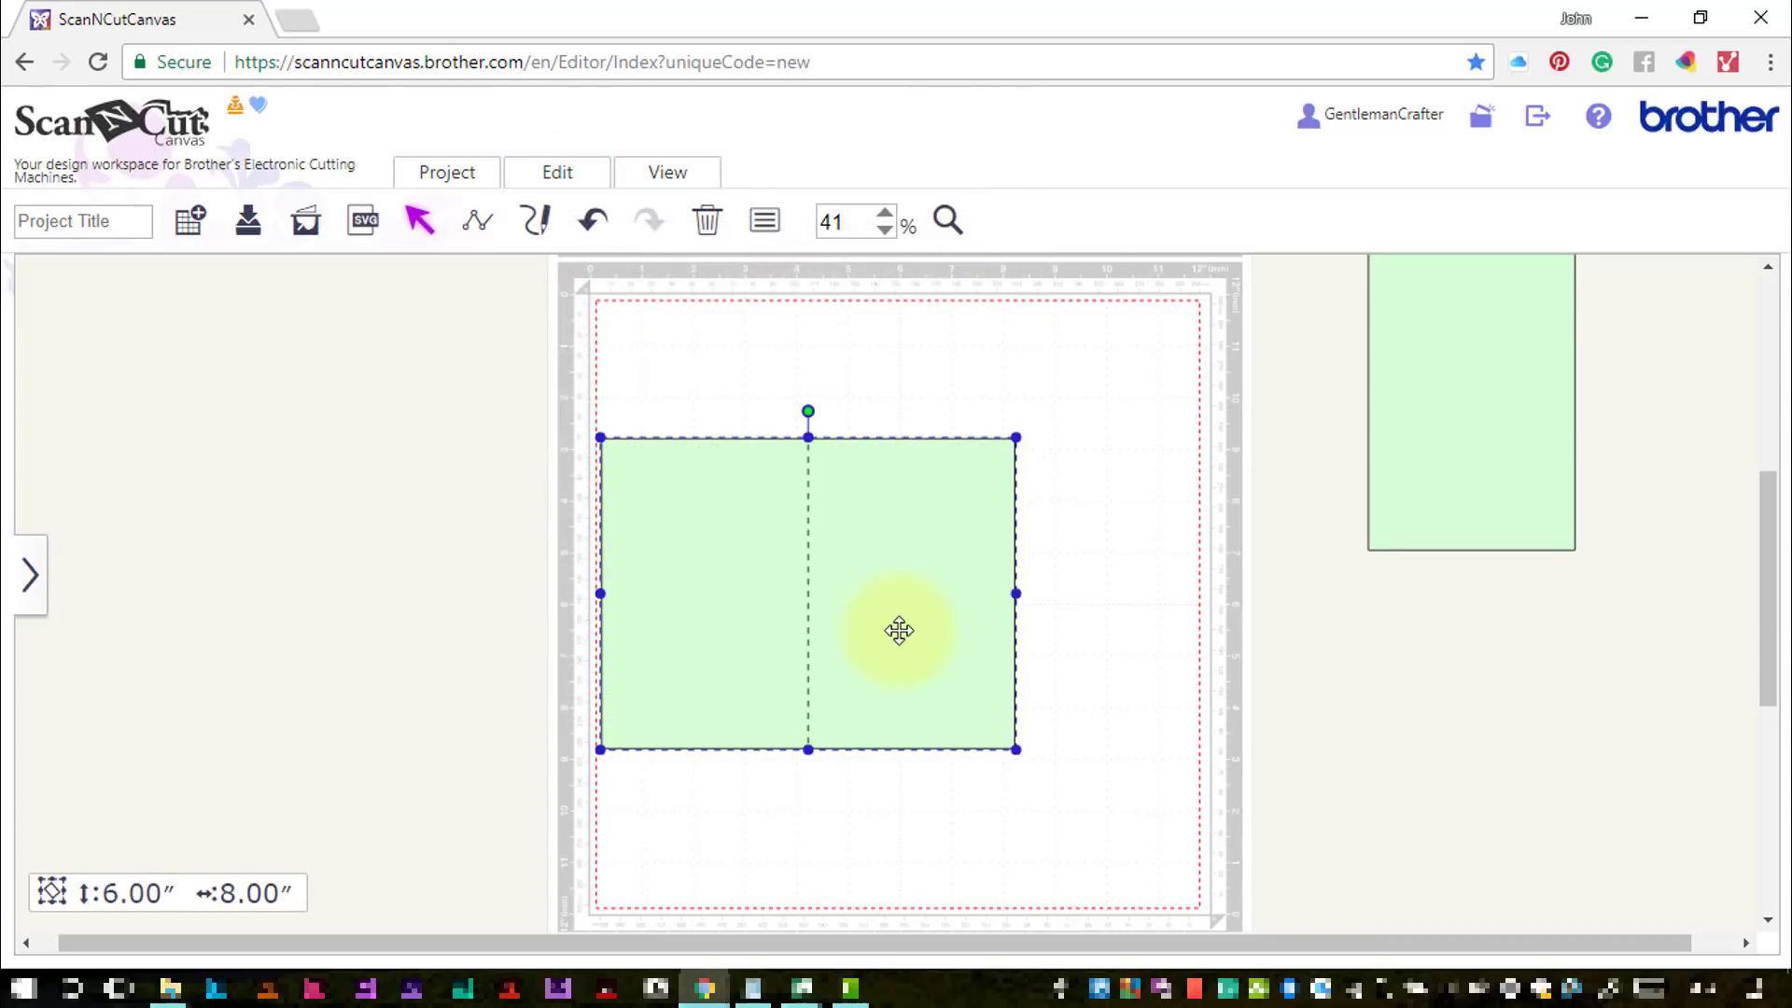
drag(906, 638, 908, 506)
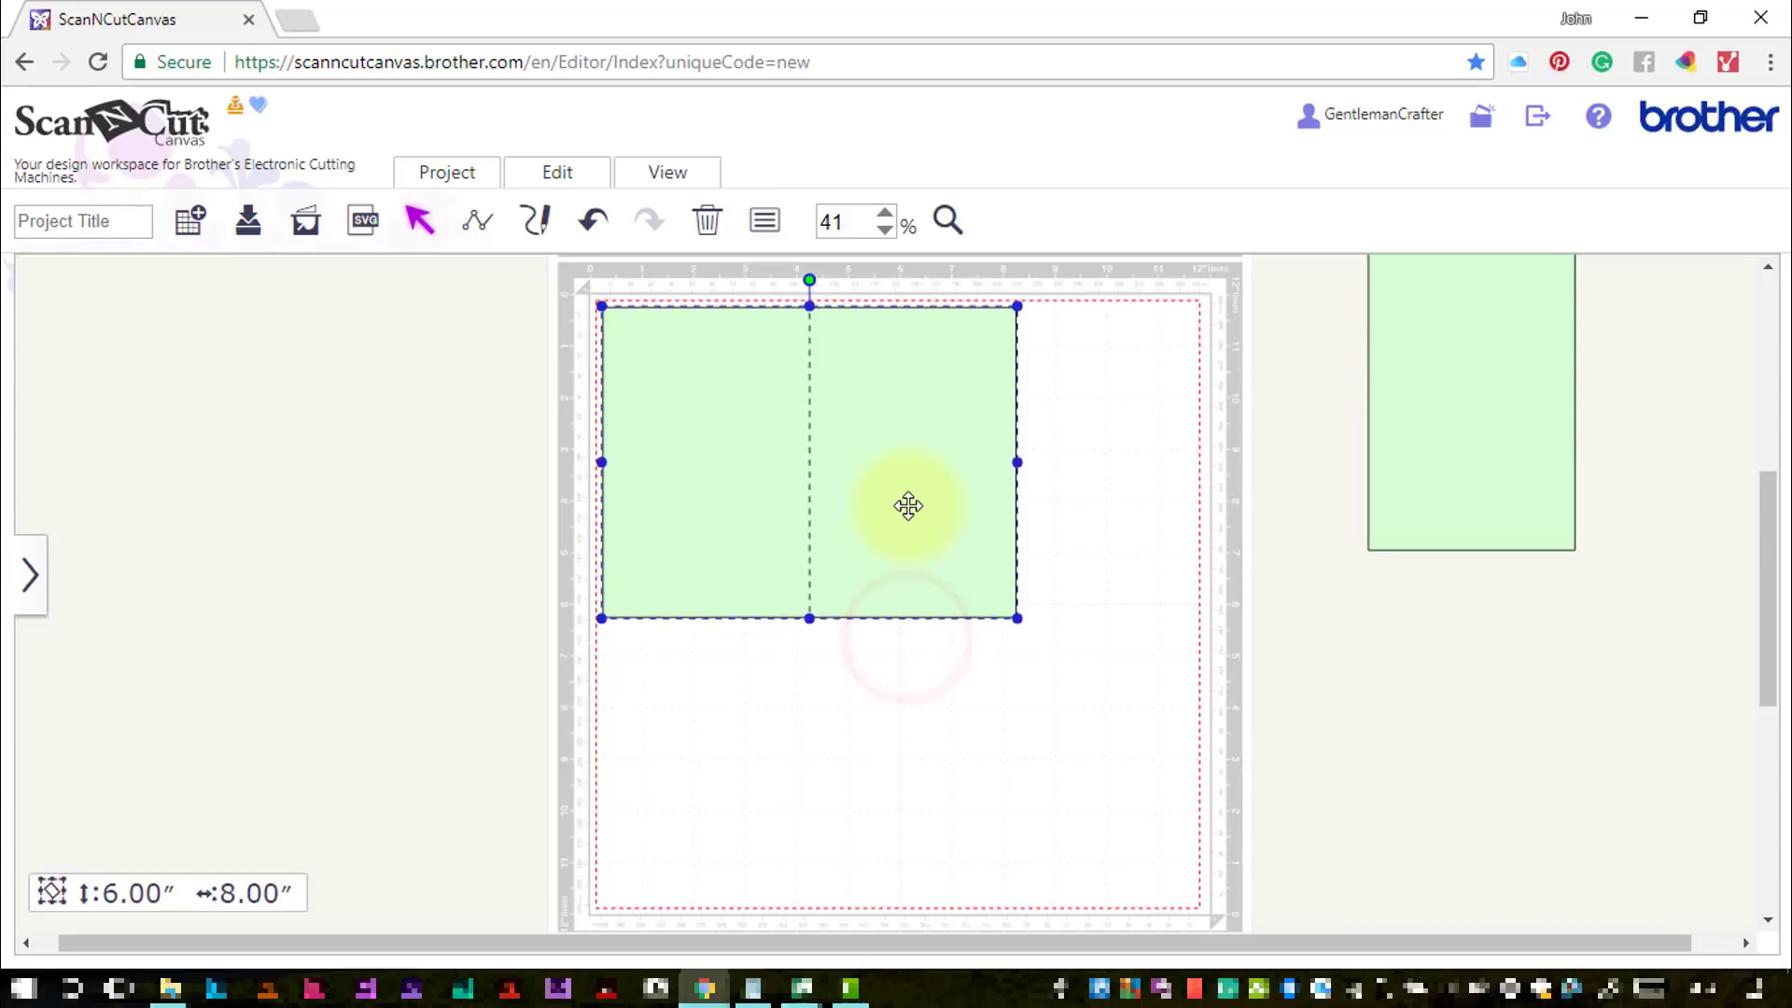
click(765, 232)
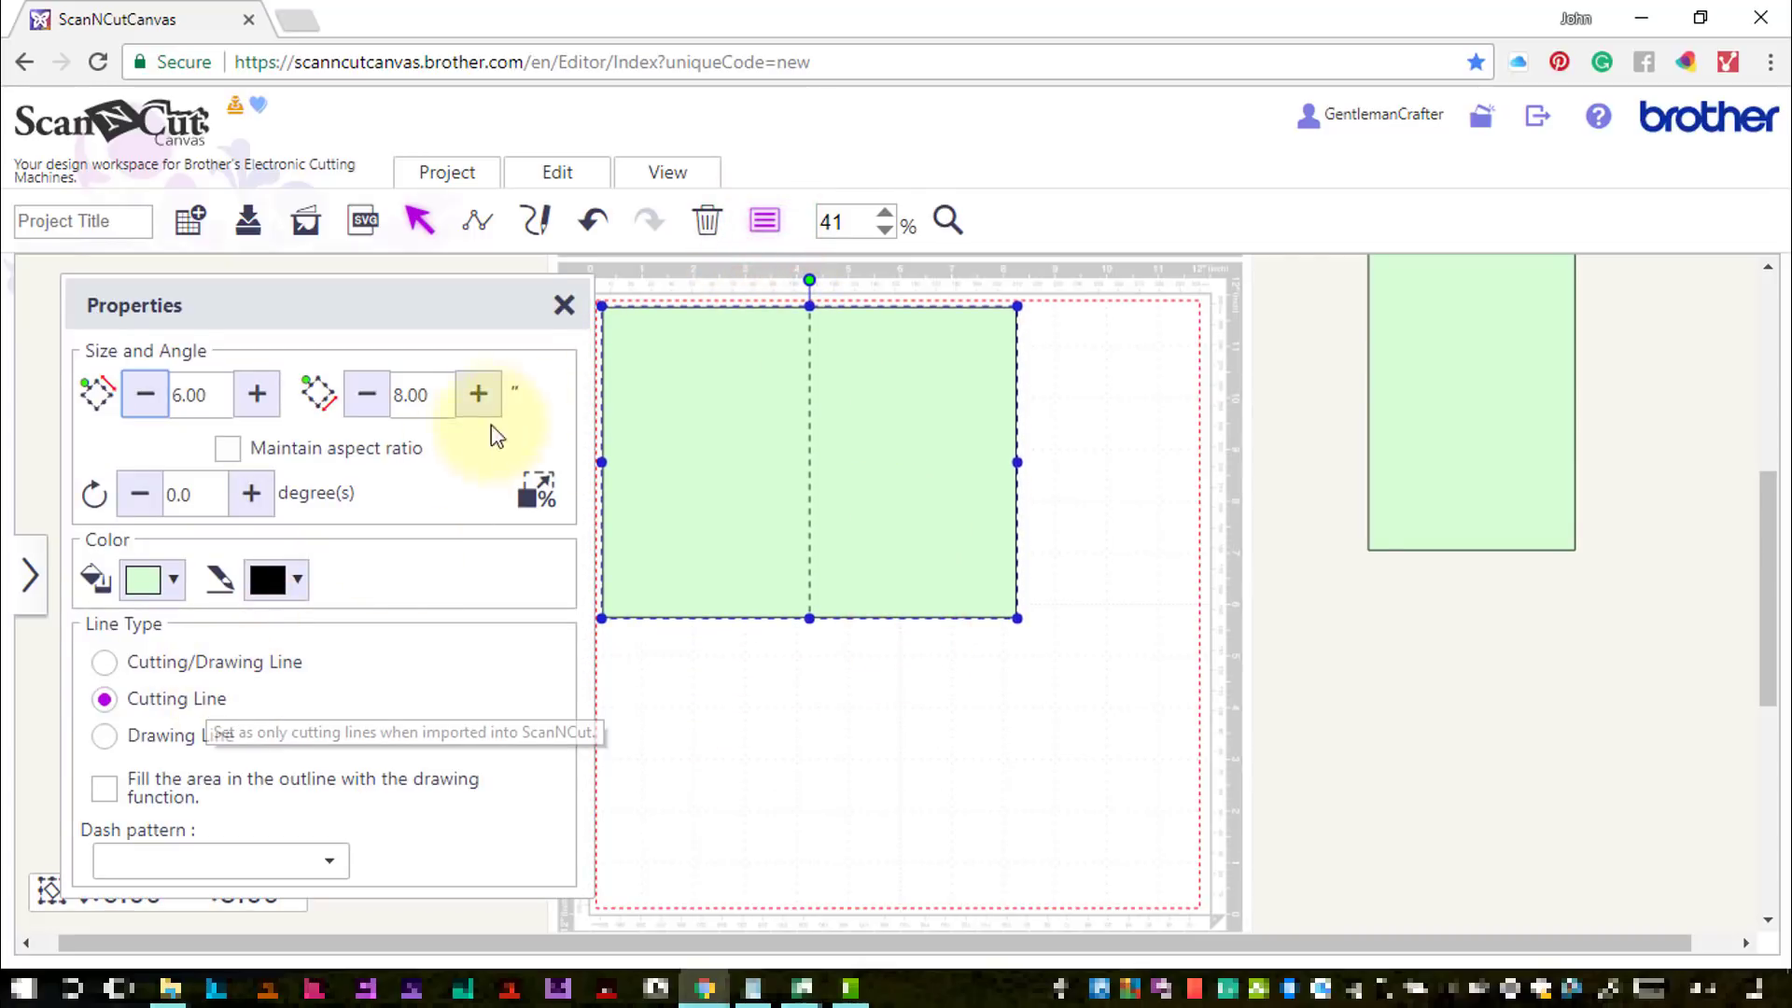
click(570, 307)
Move the spare 4 by 6 inch panel closer to the mat and place a copy of it over the card's right half
click(1420, 476)
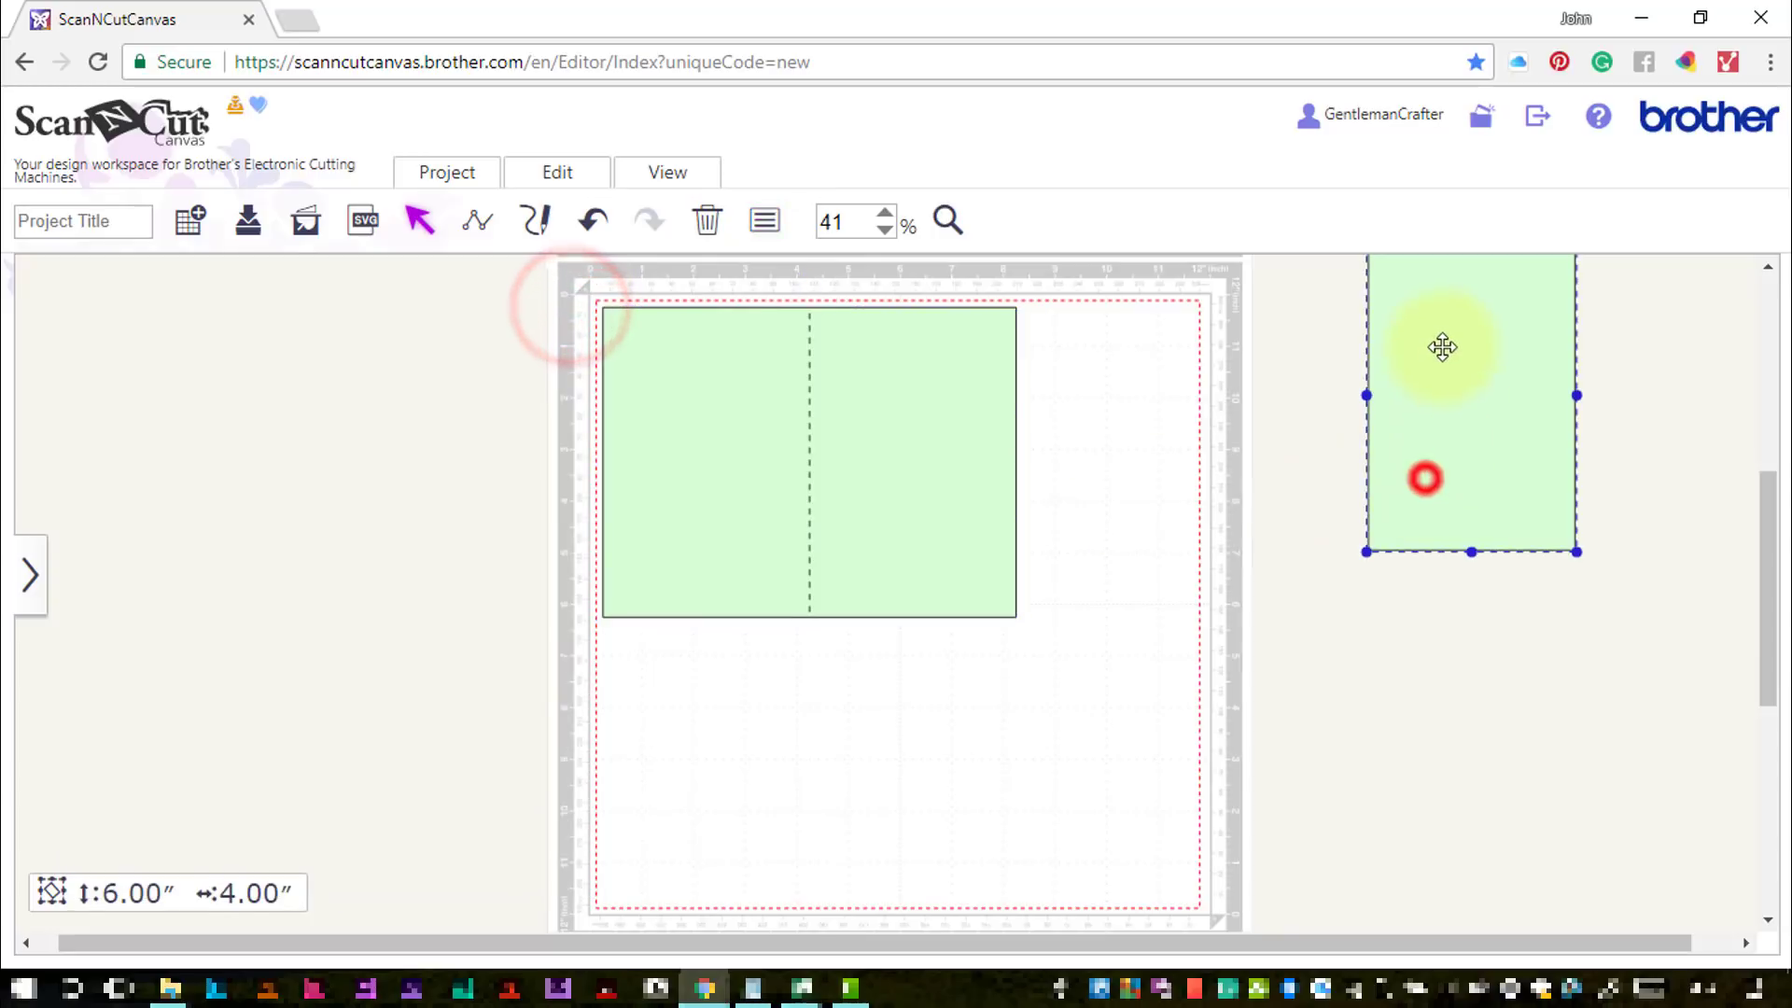
drag(1440, 348, 1366, 389)
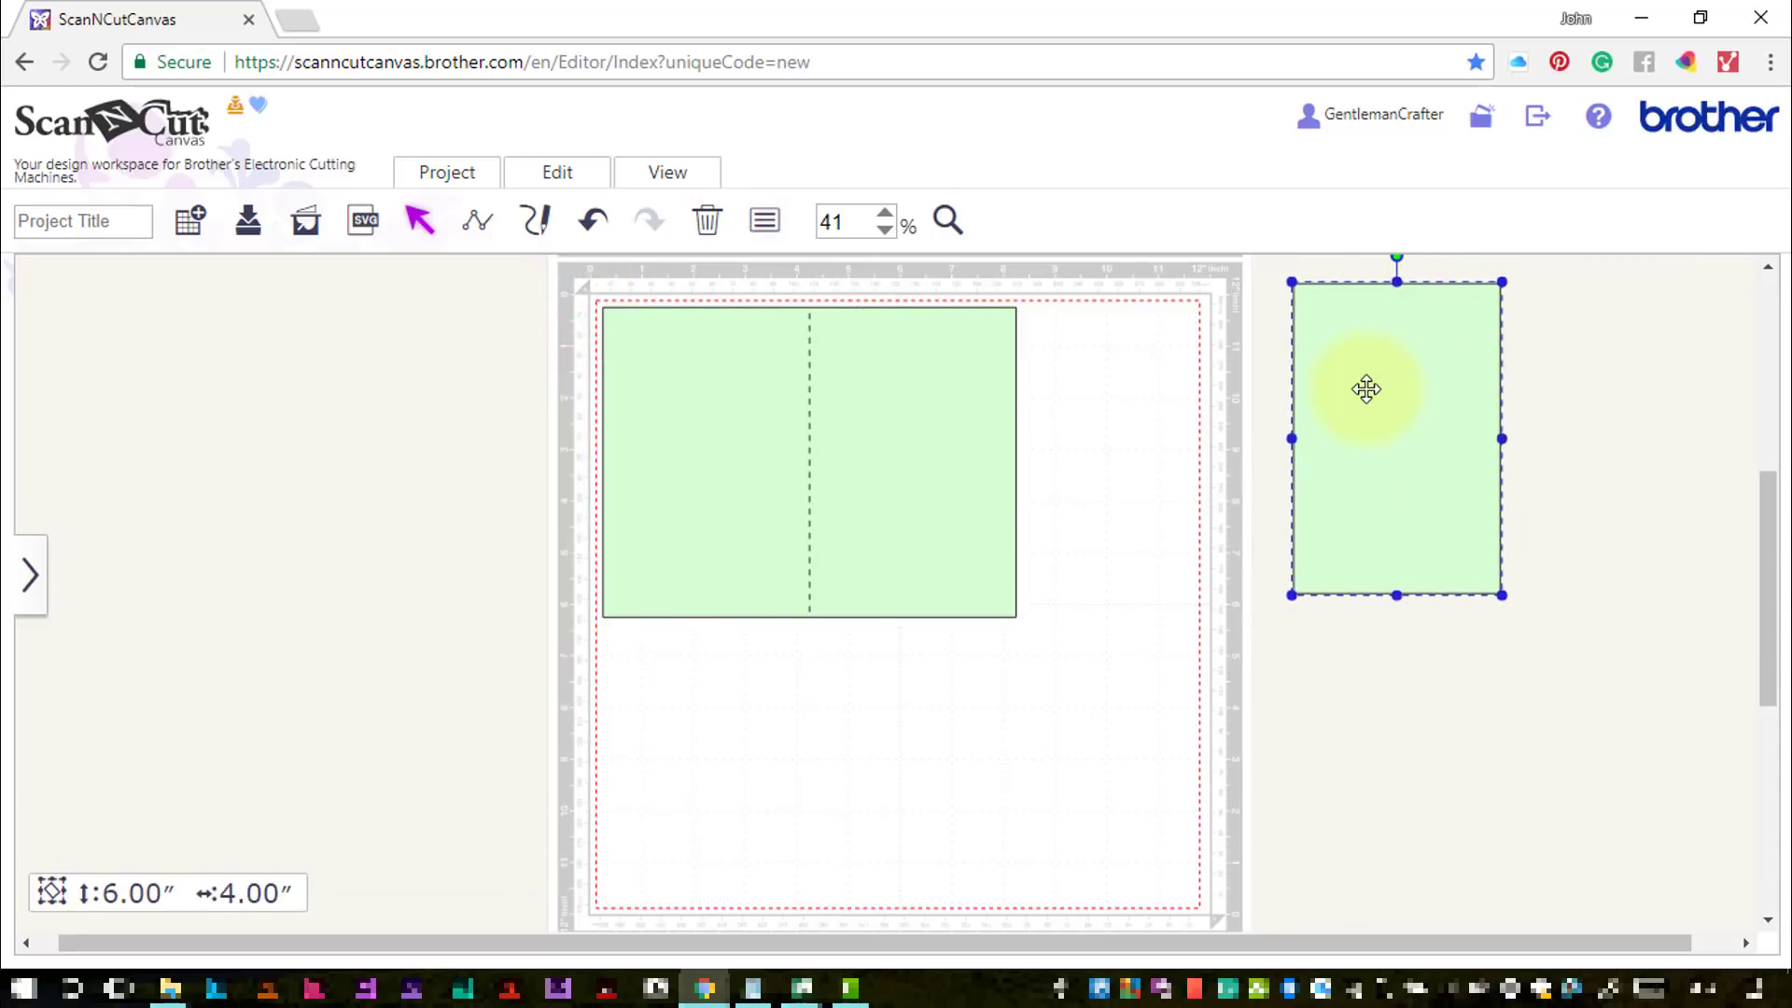
key(ctrl+c)
key(ctrl+v)
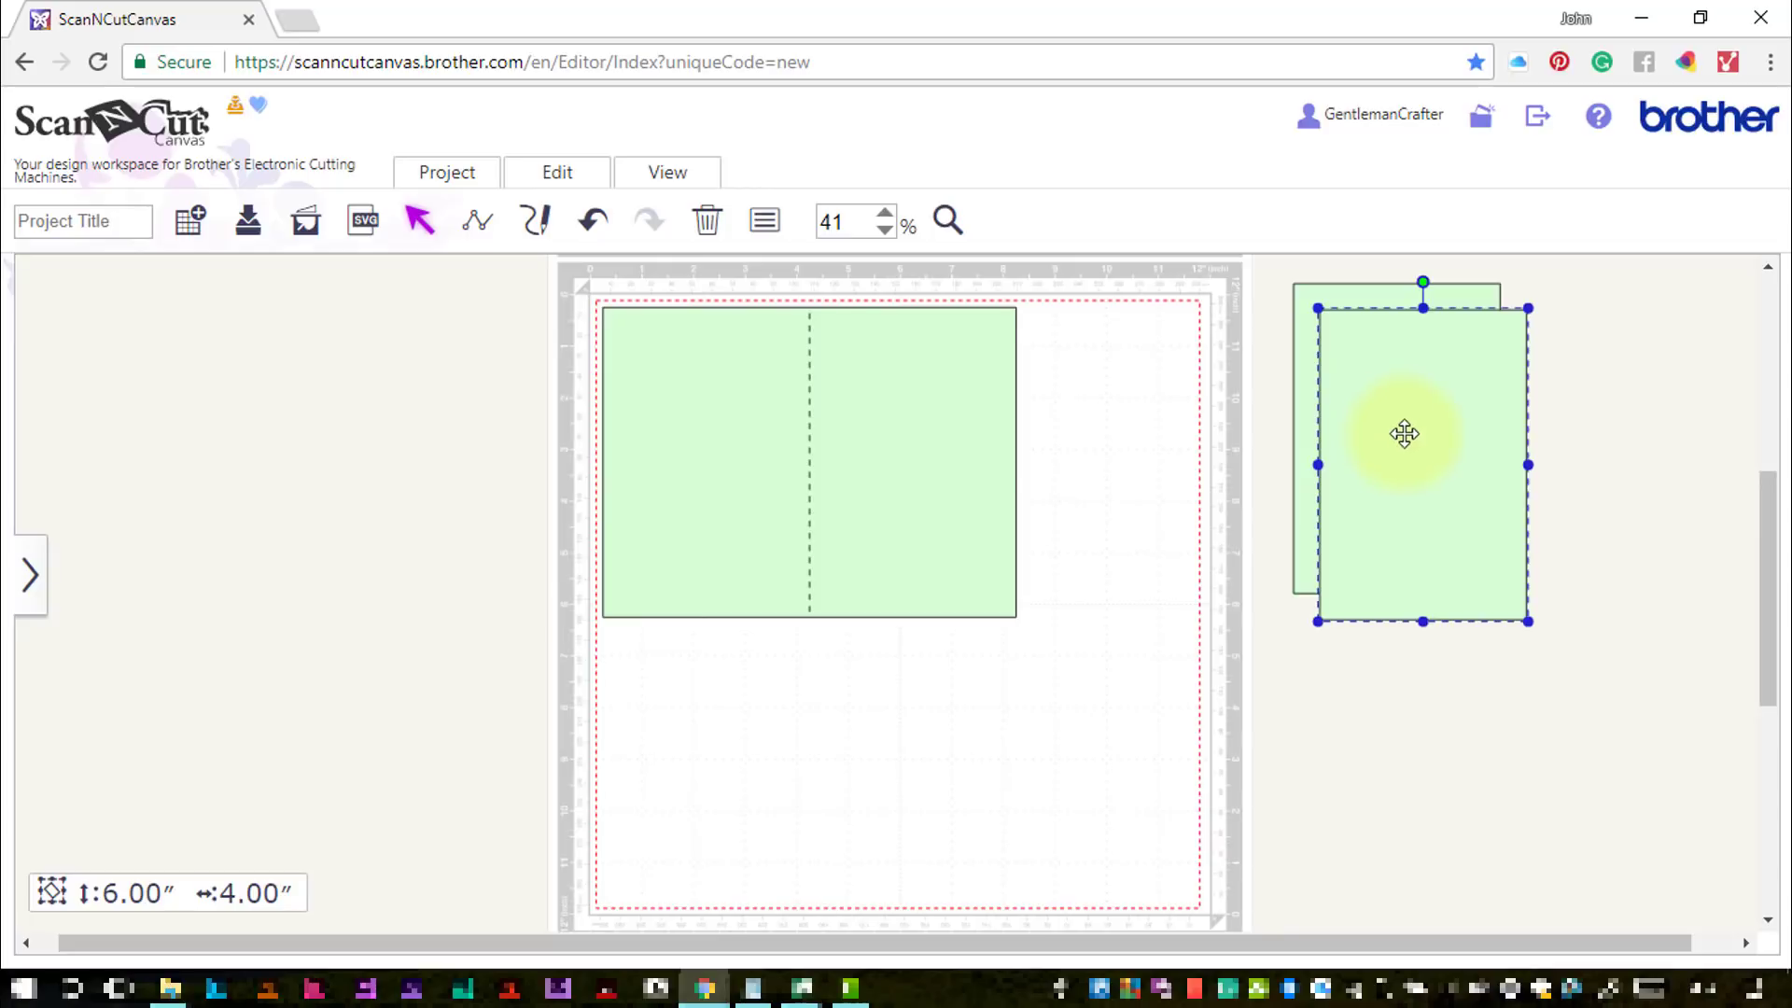
drag(1405, 442, 971, 511)
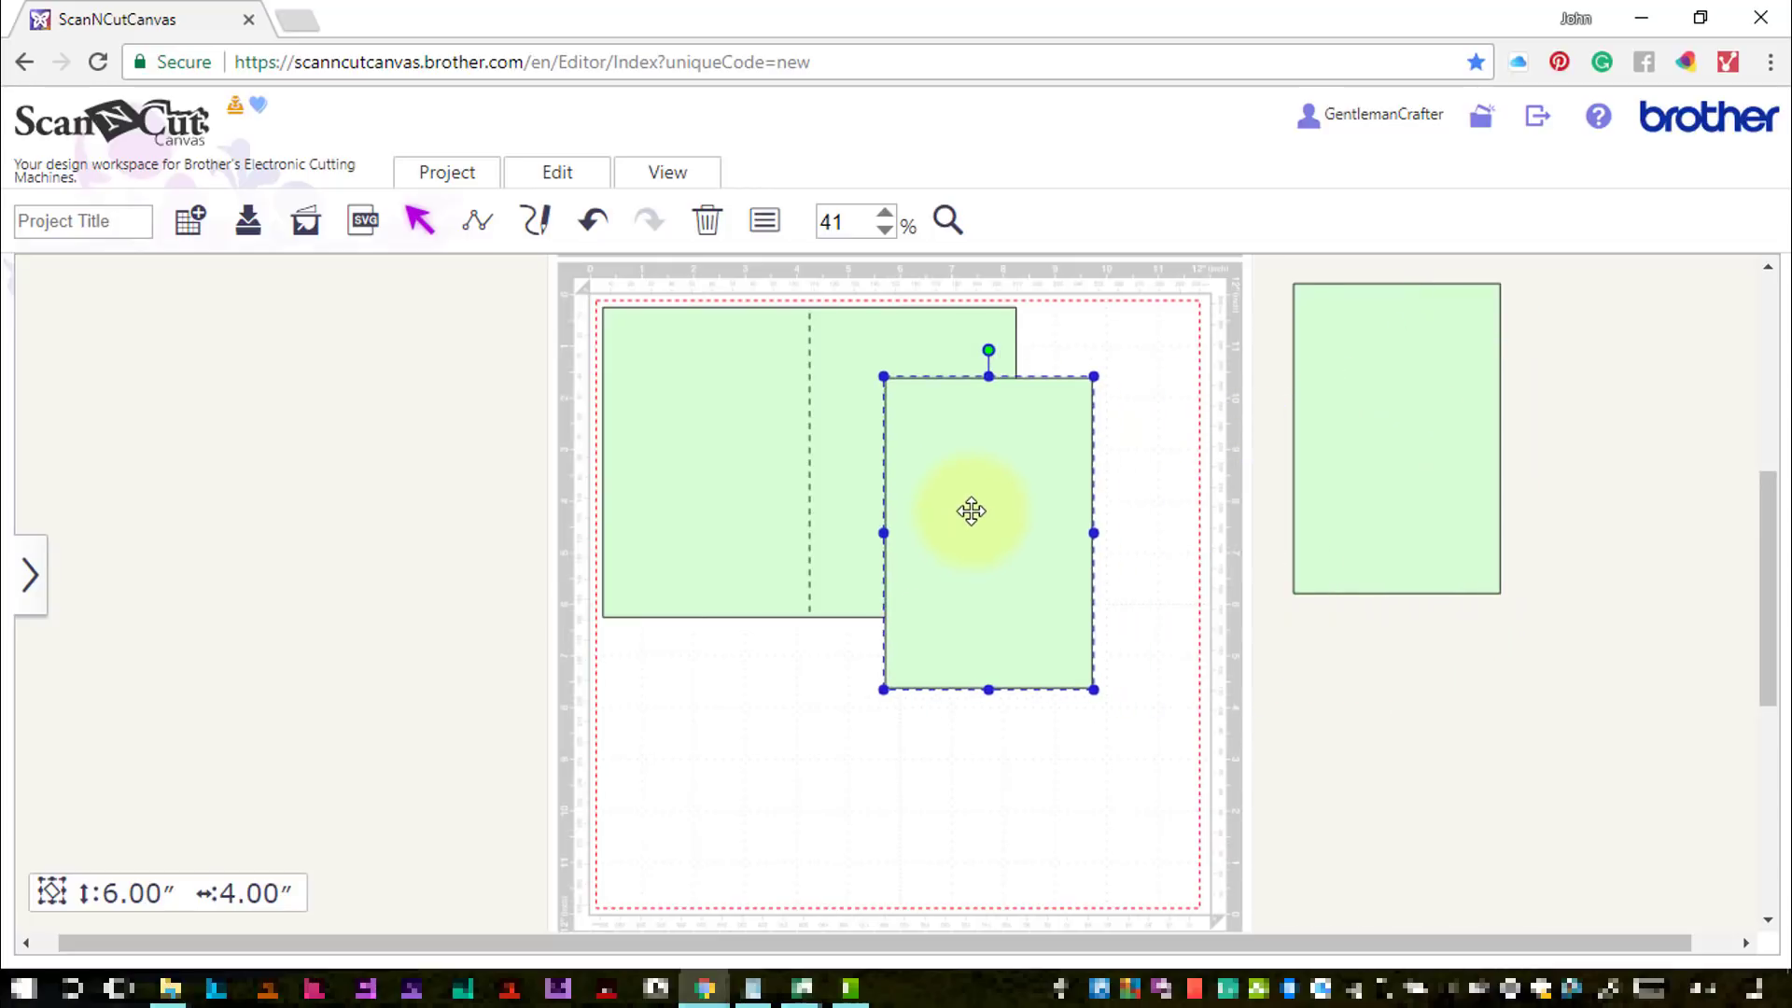
Align the copied panel and the card base by their vertical middles and right edges
click(1127, 792)
drag(1183, 806, 852, 483)
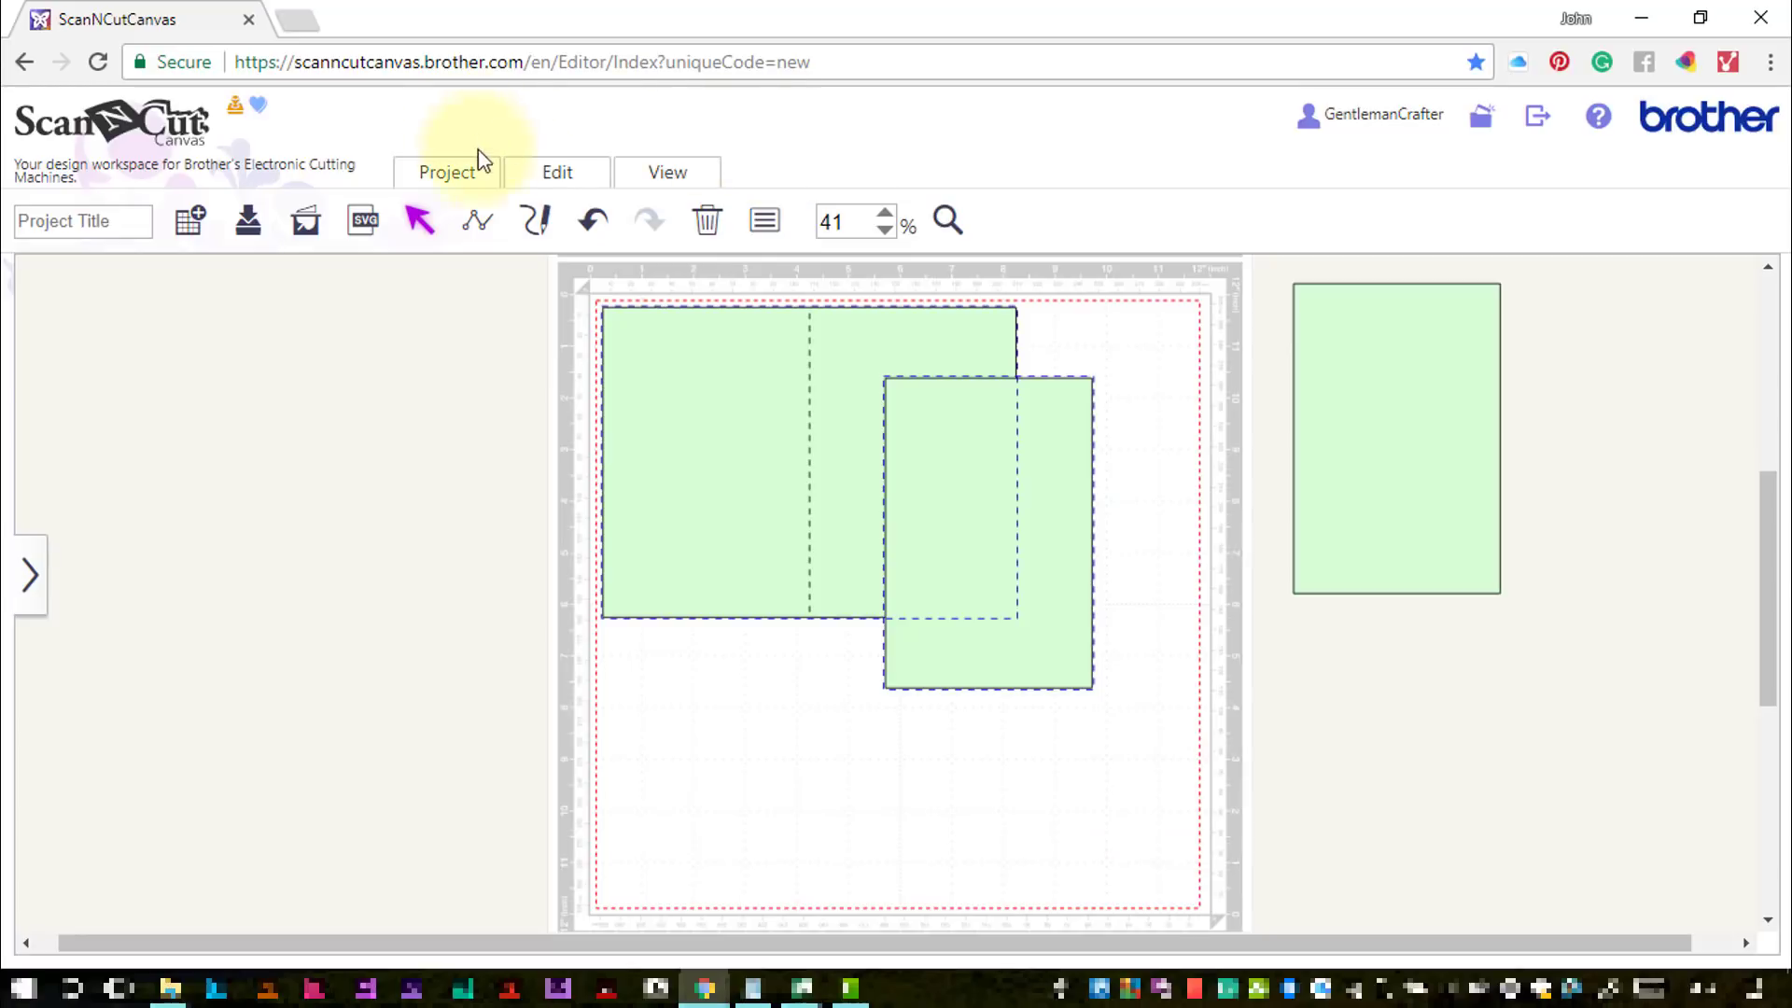
click(557, 171)
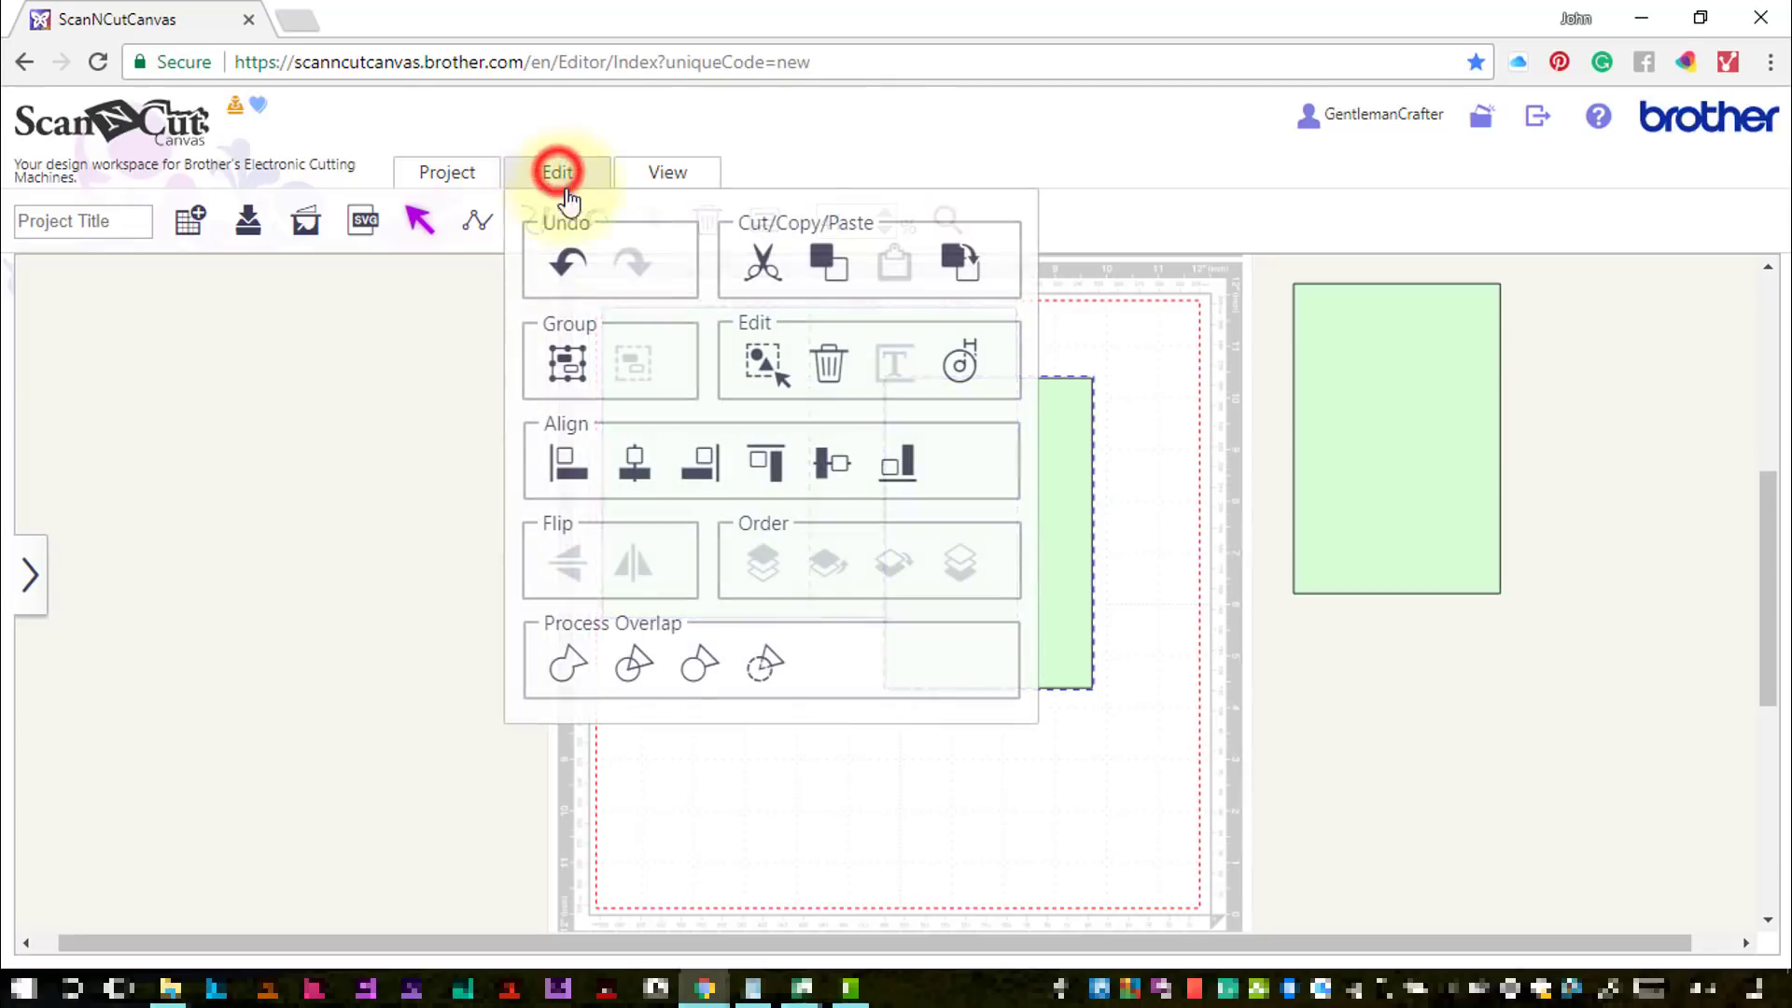
click(835, 466)
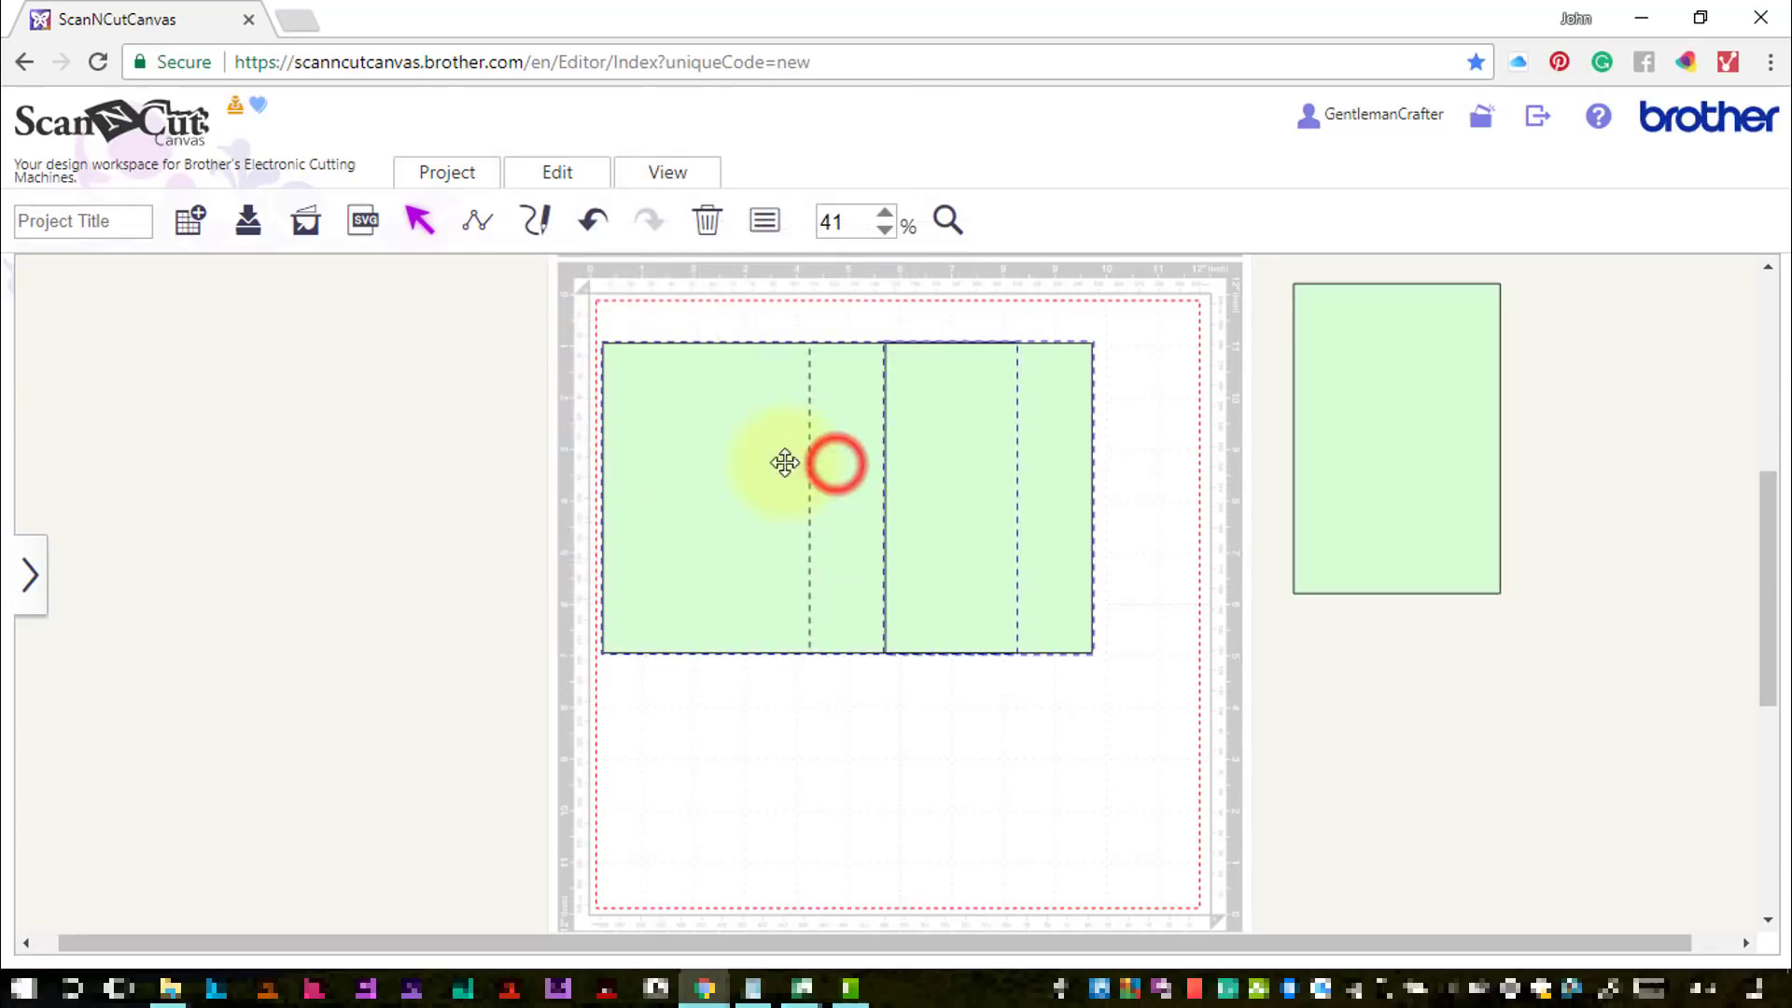
click(578, 170)
click(696, 467)
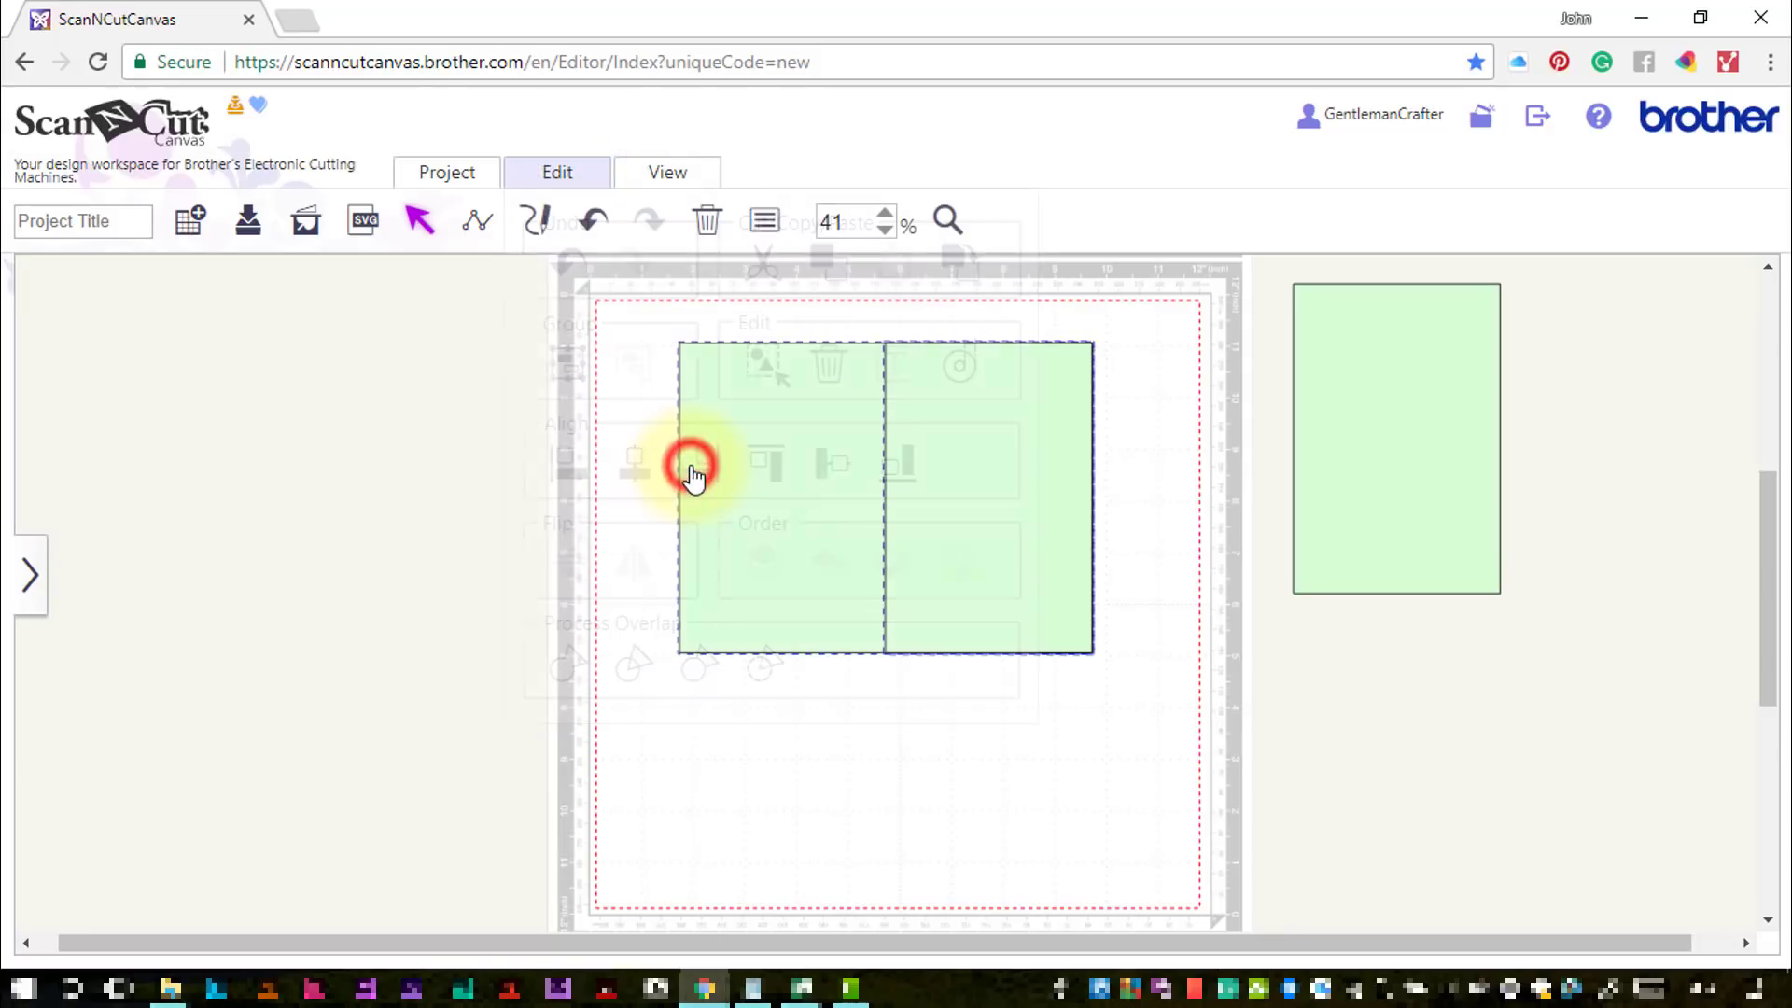
click(1101, 773)
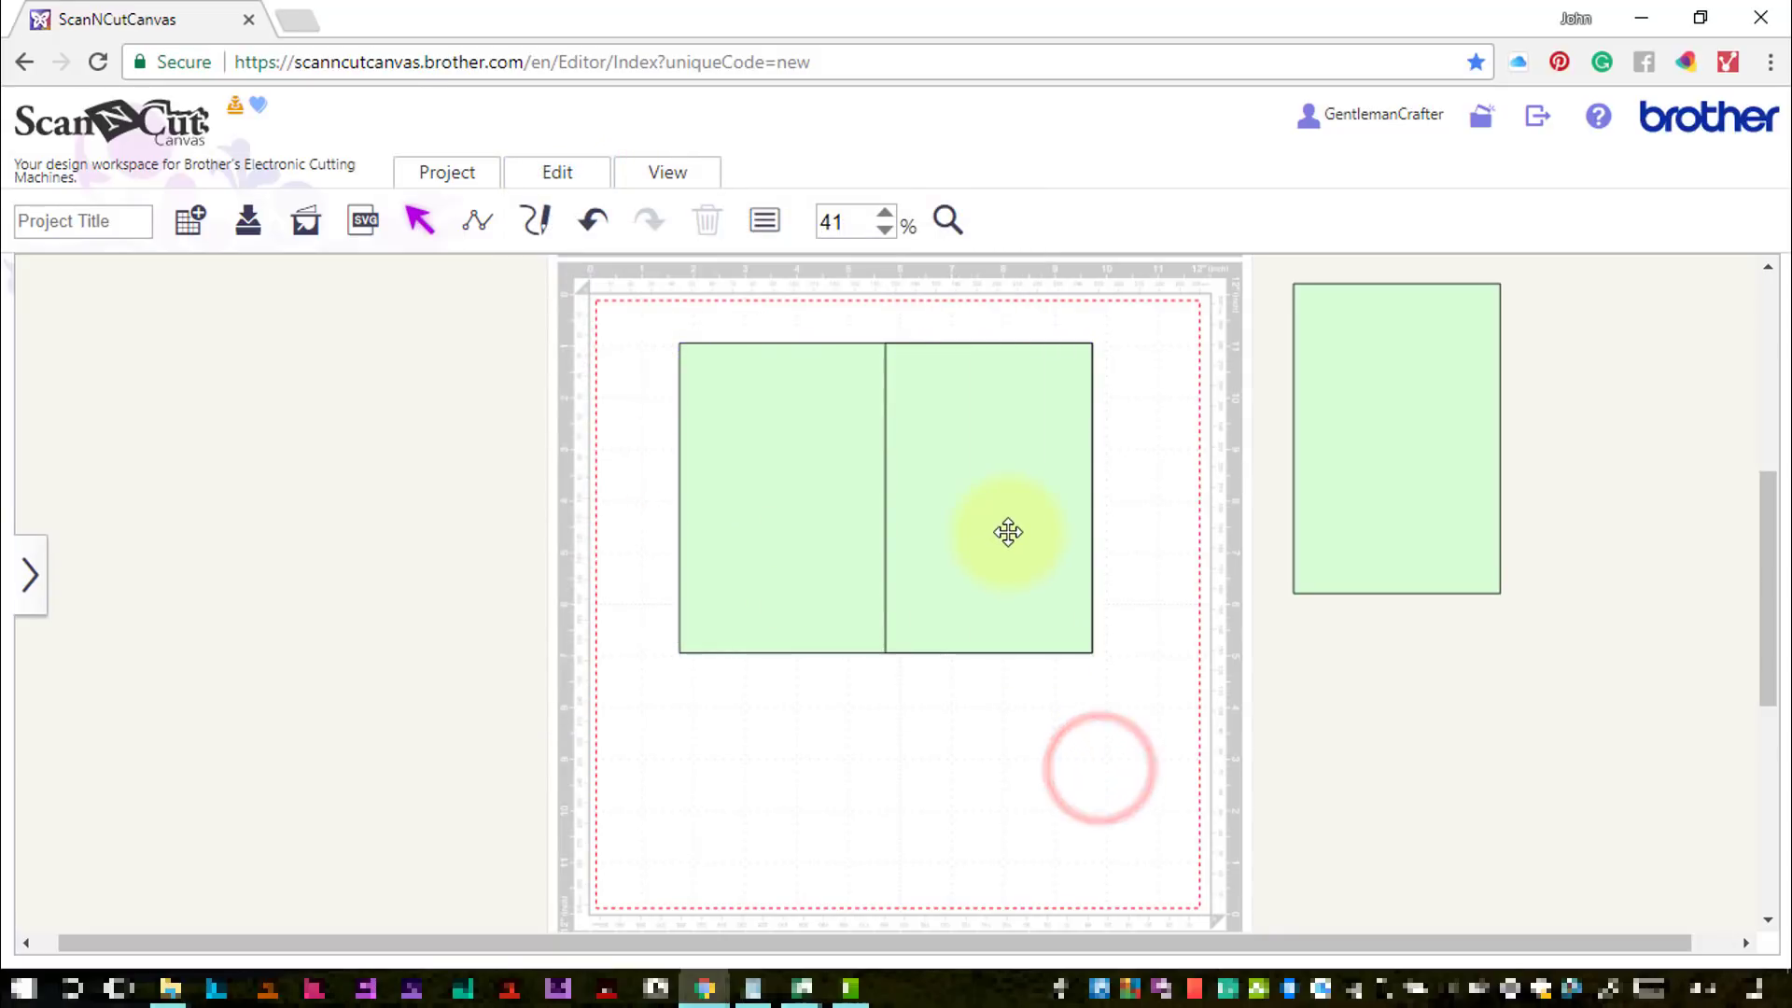
Replace the copied panel on the card with an inward offset line of 0.12 inches with bevel corners, deleting the original line
click(1008, 532)
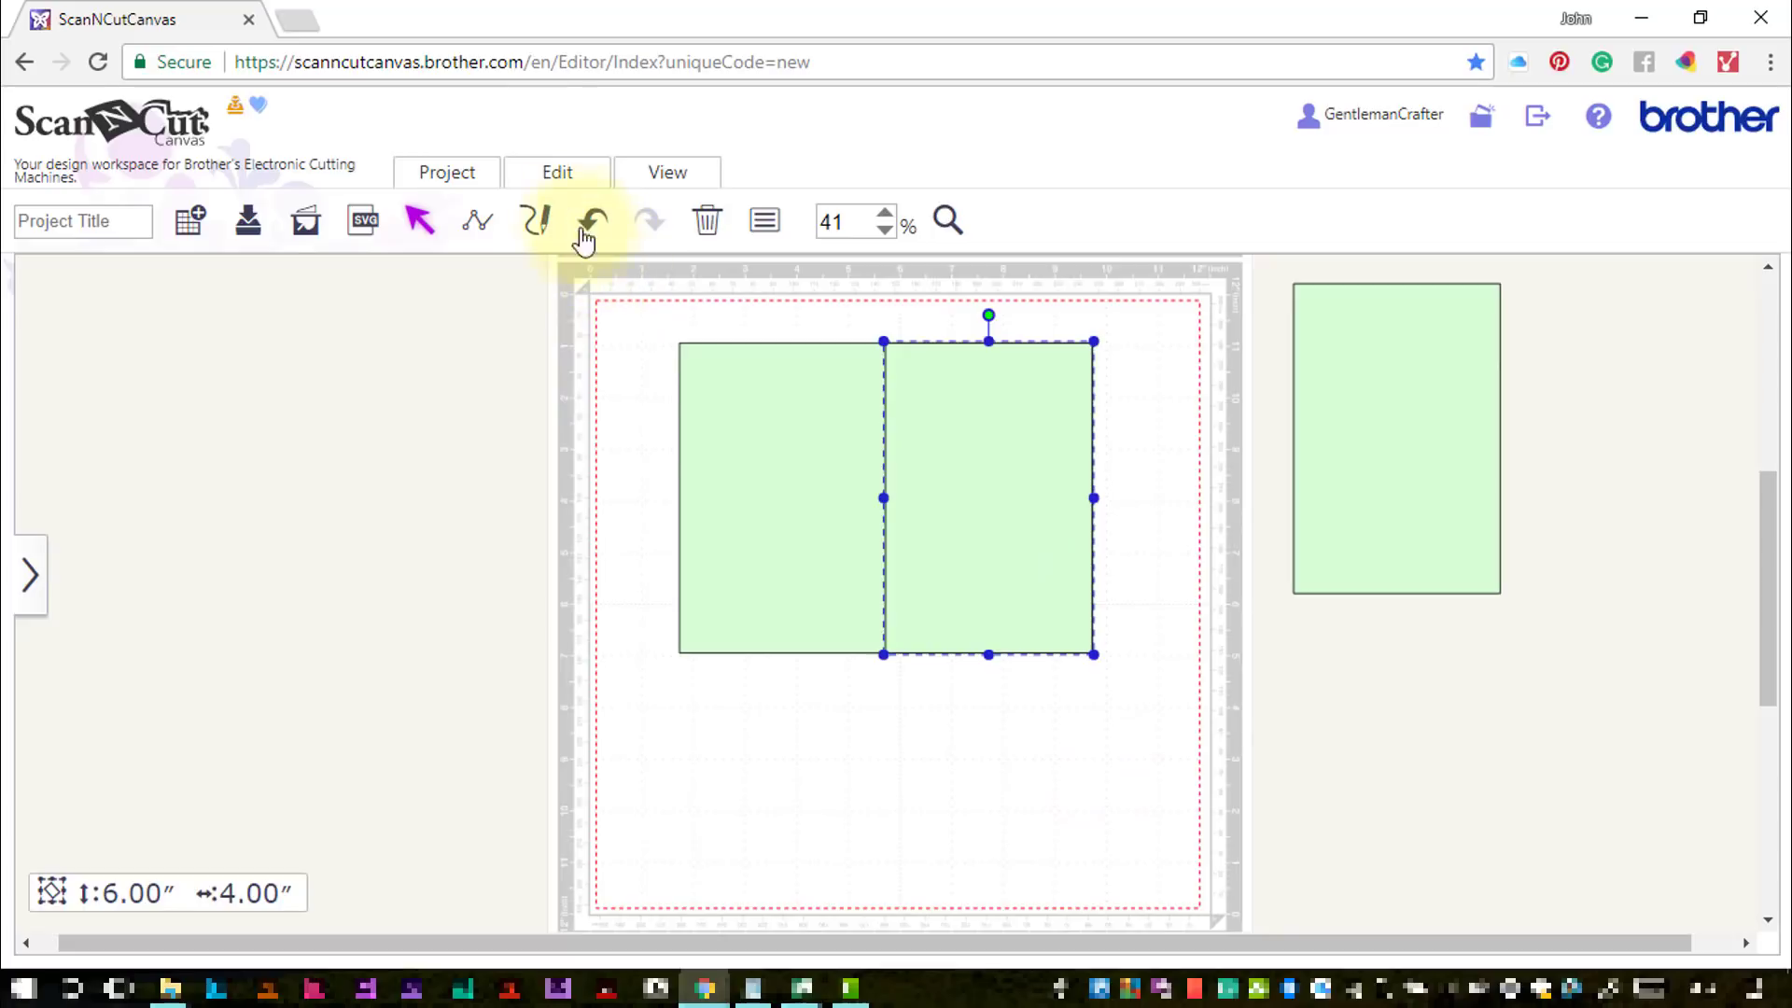
click(558, 177)
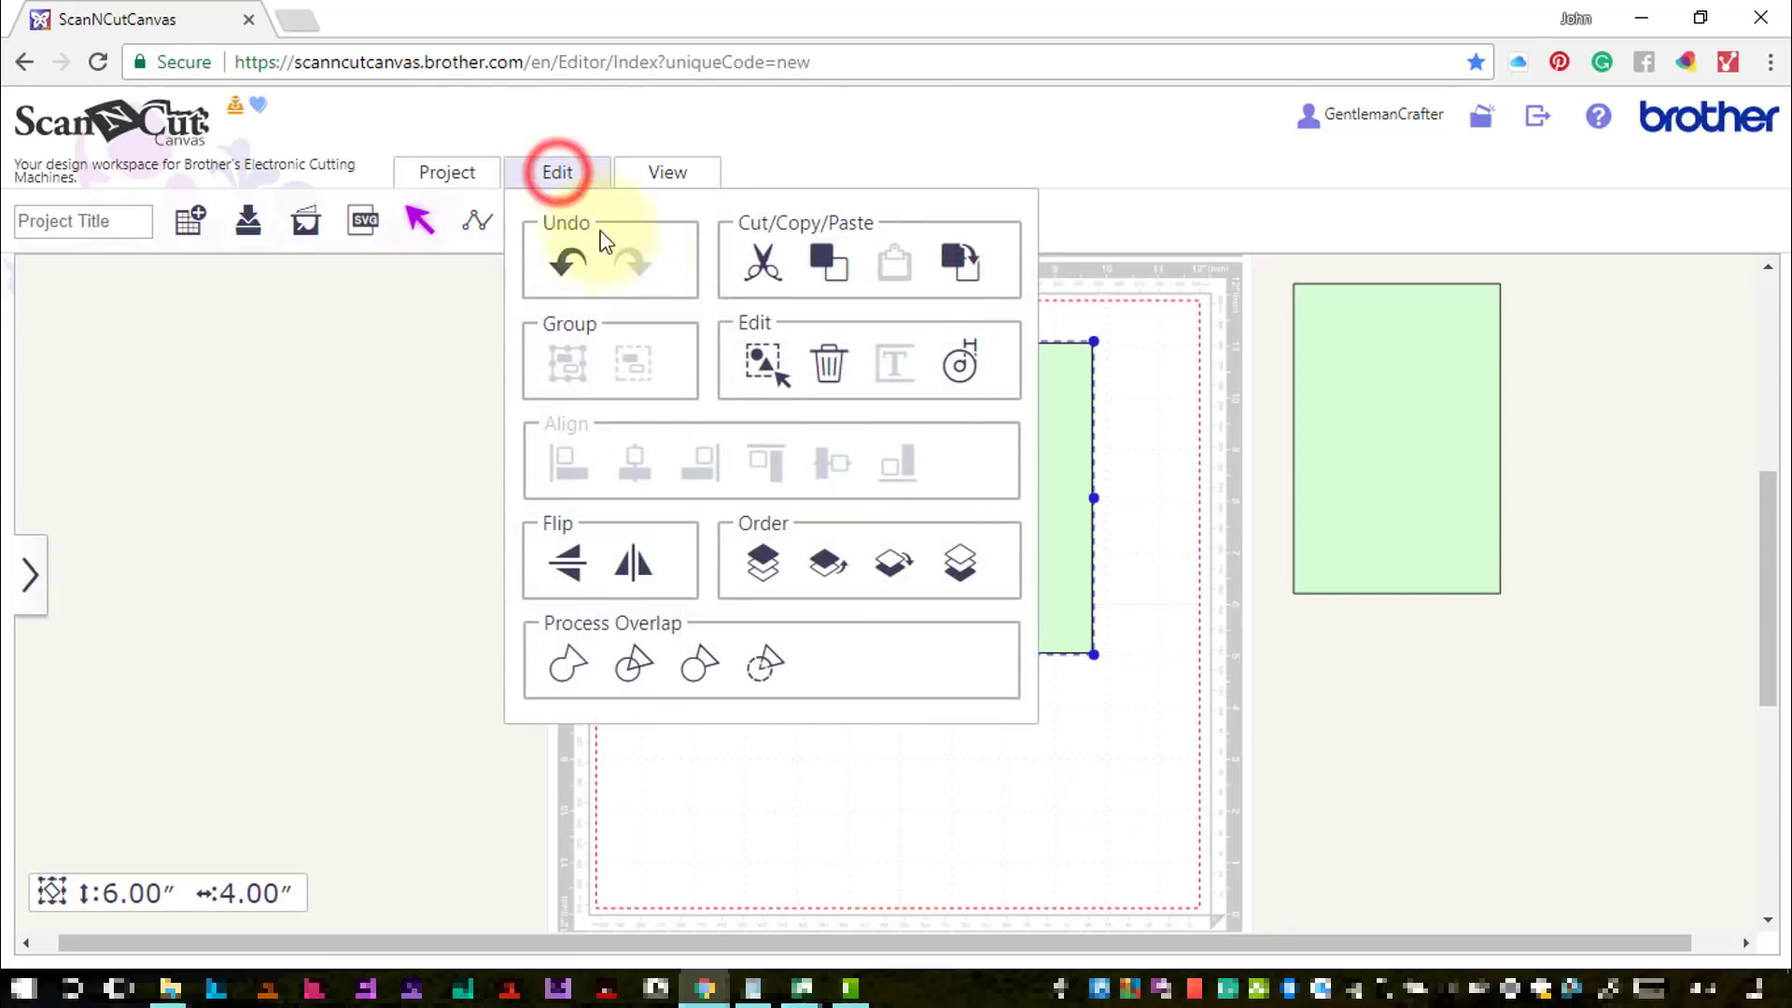
click(962, 365)
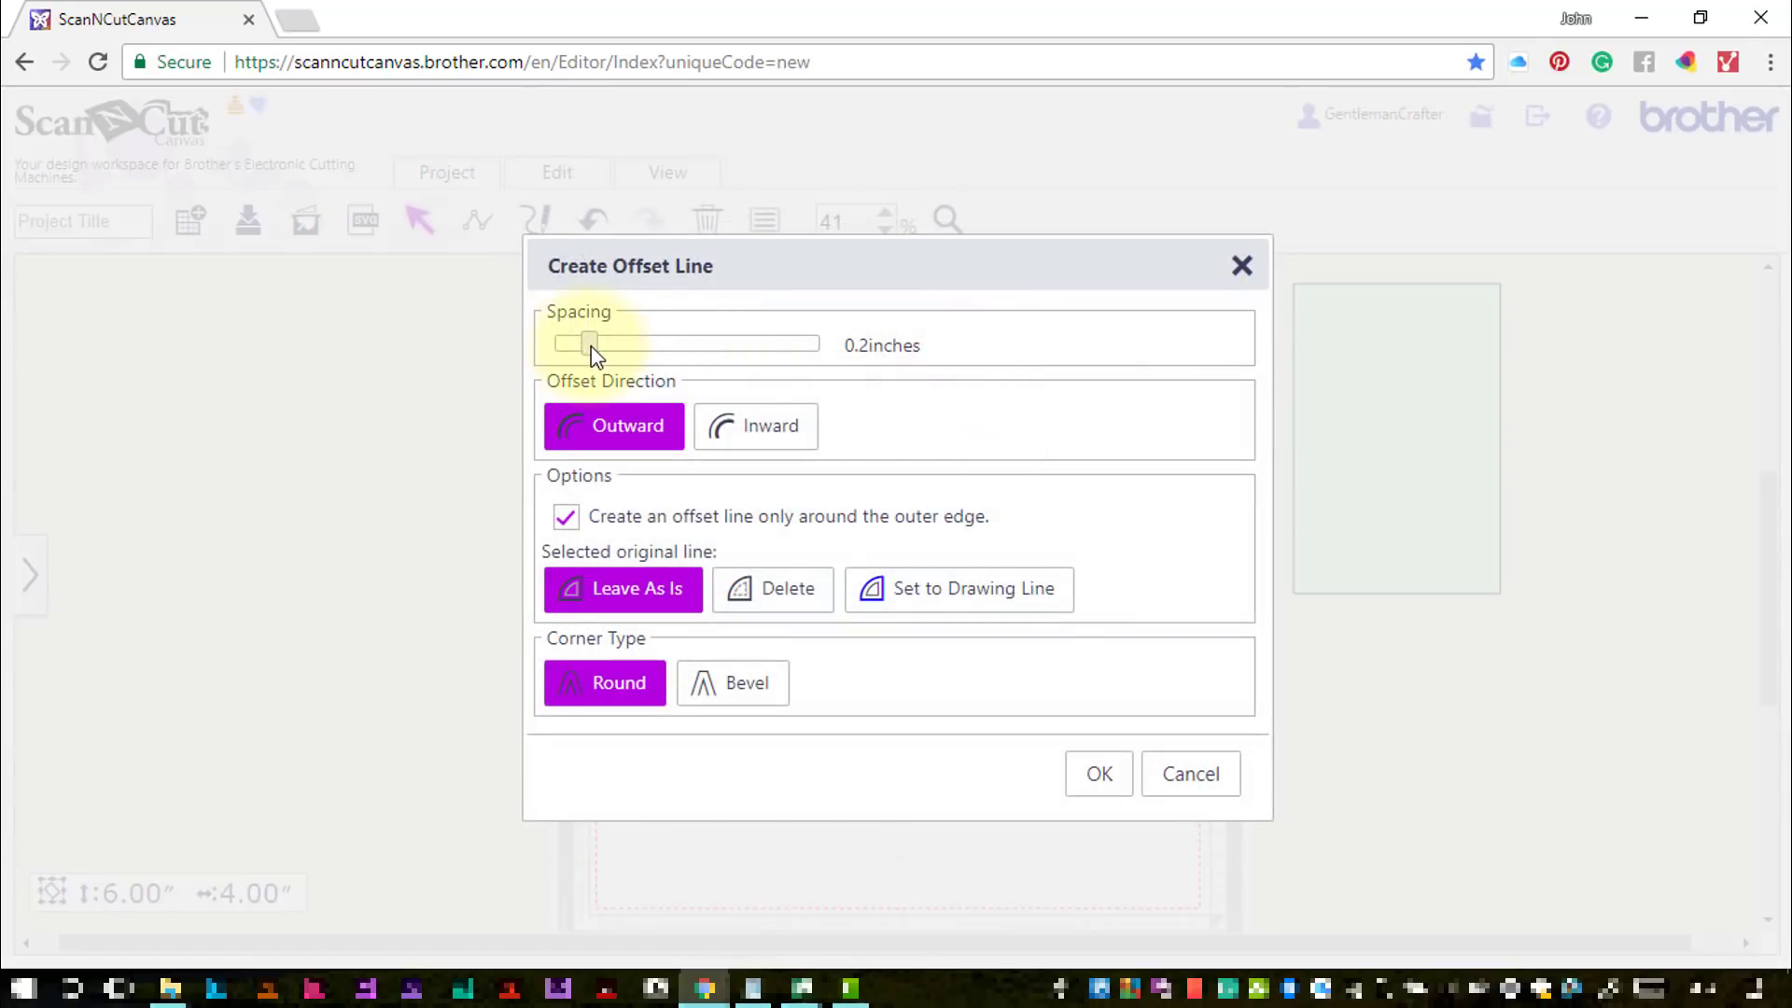
drag(589, 347, 578, 347)
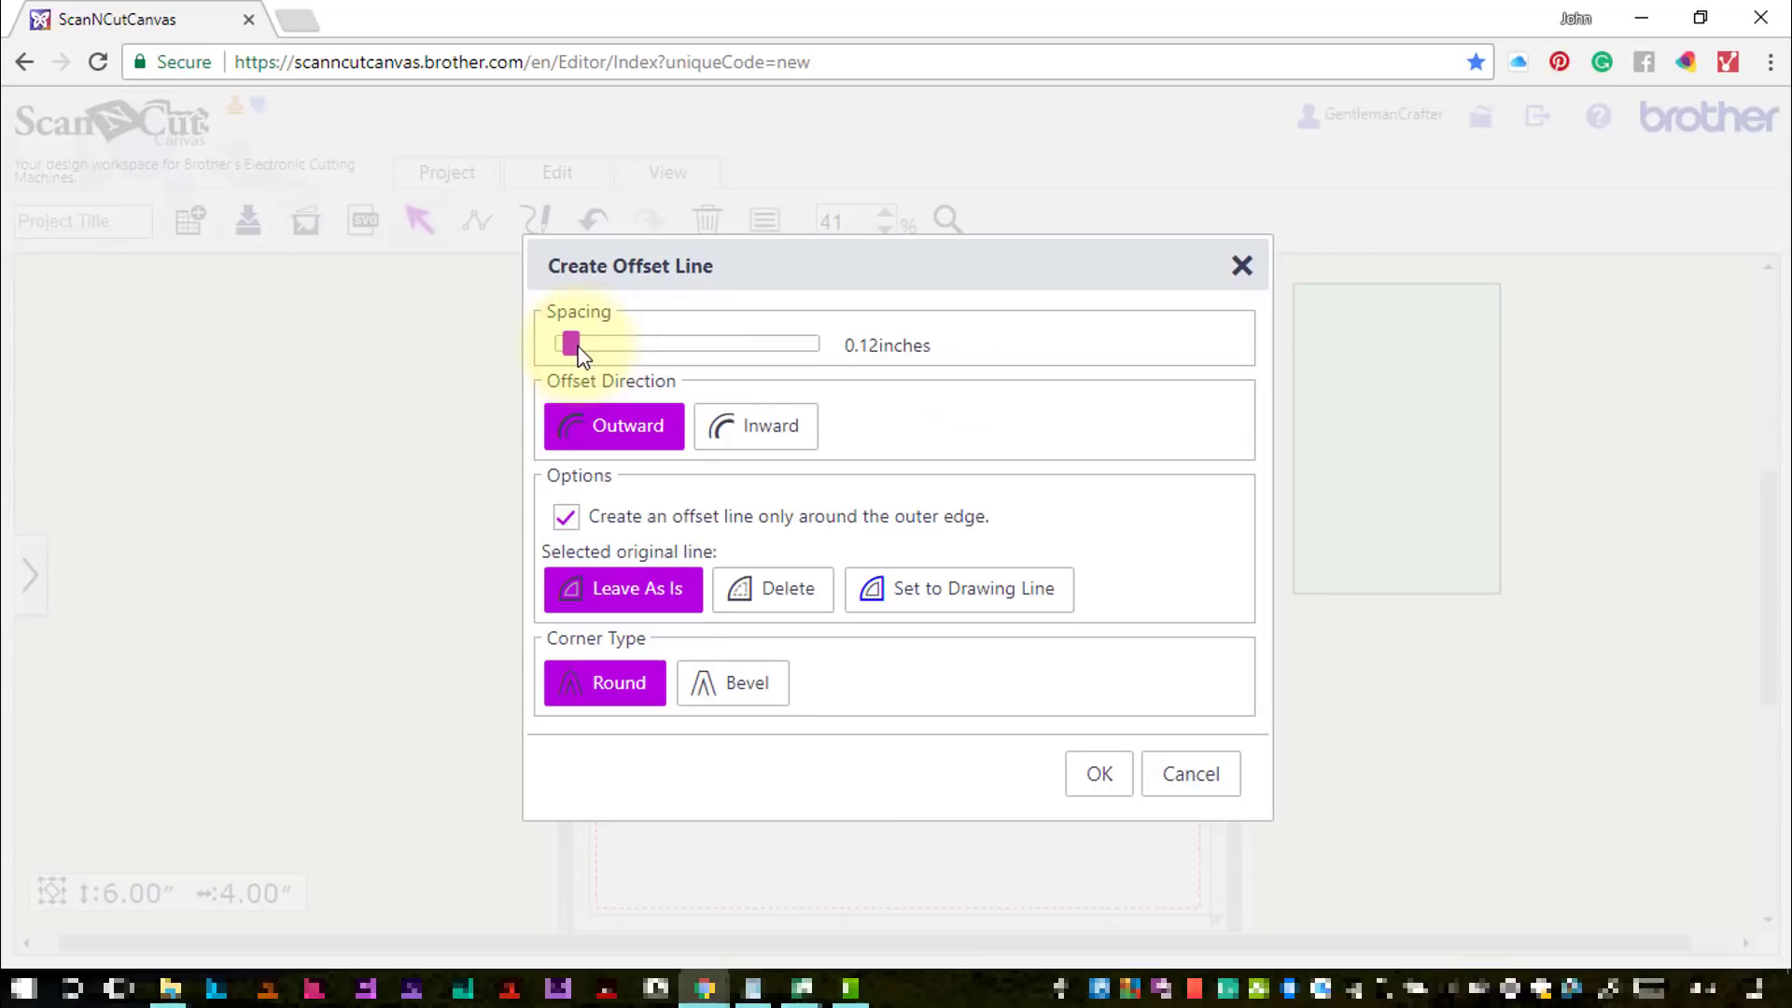
click(756, 429)
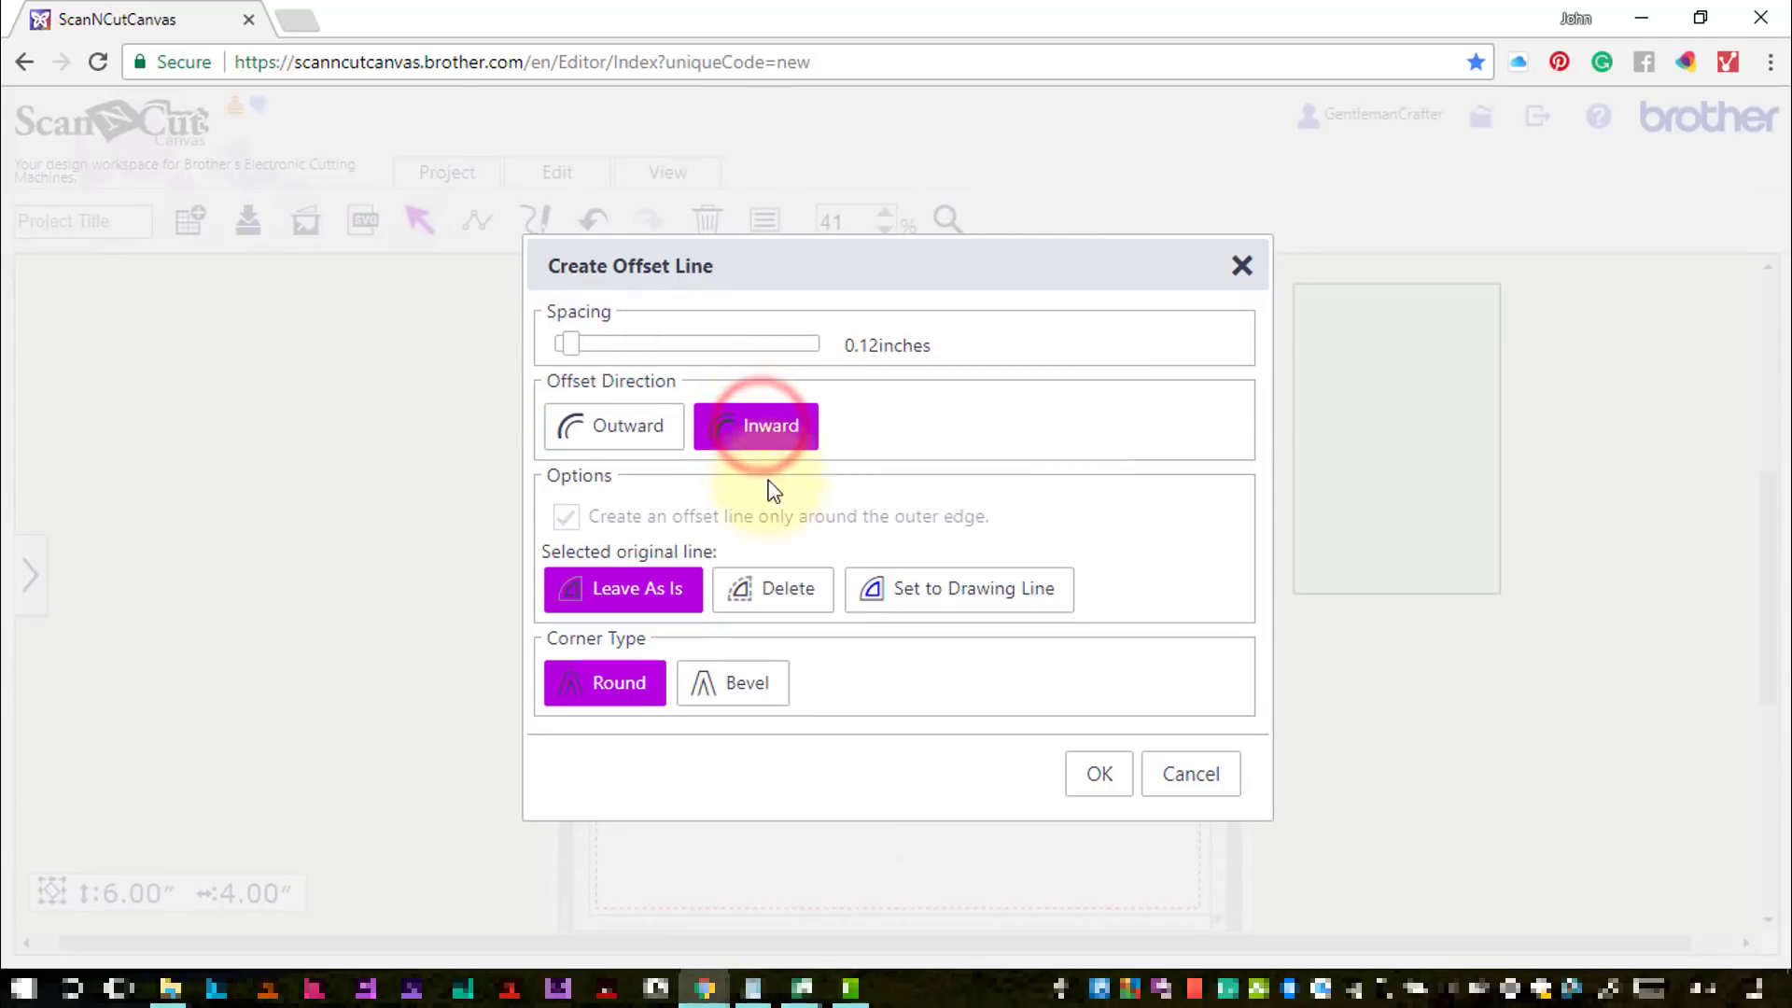
click(785, 597)
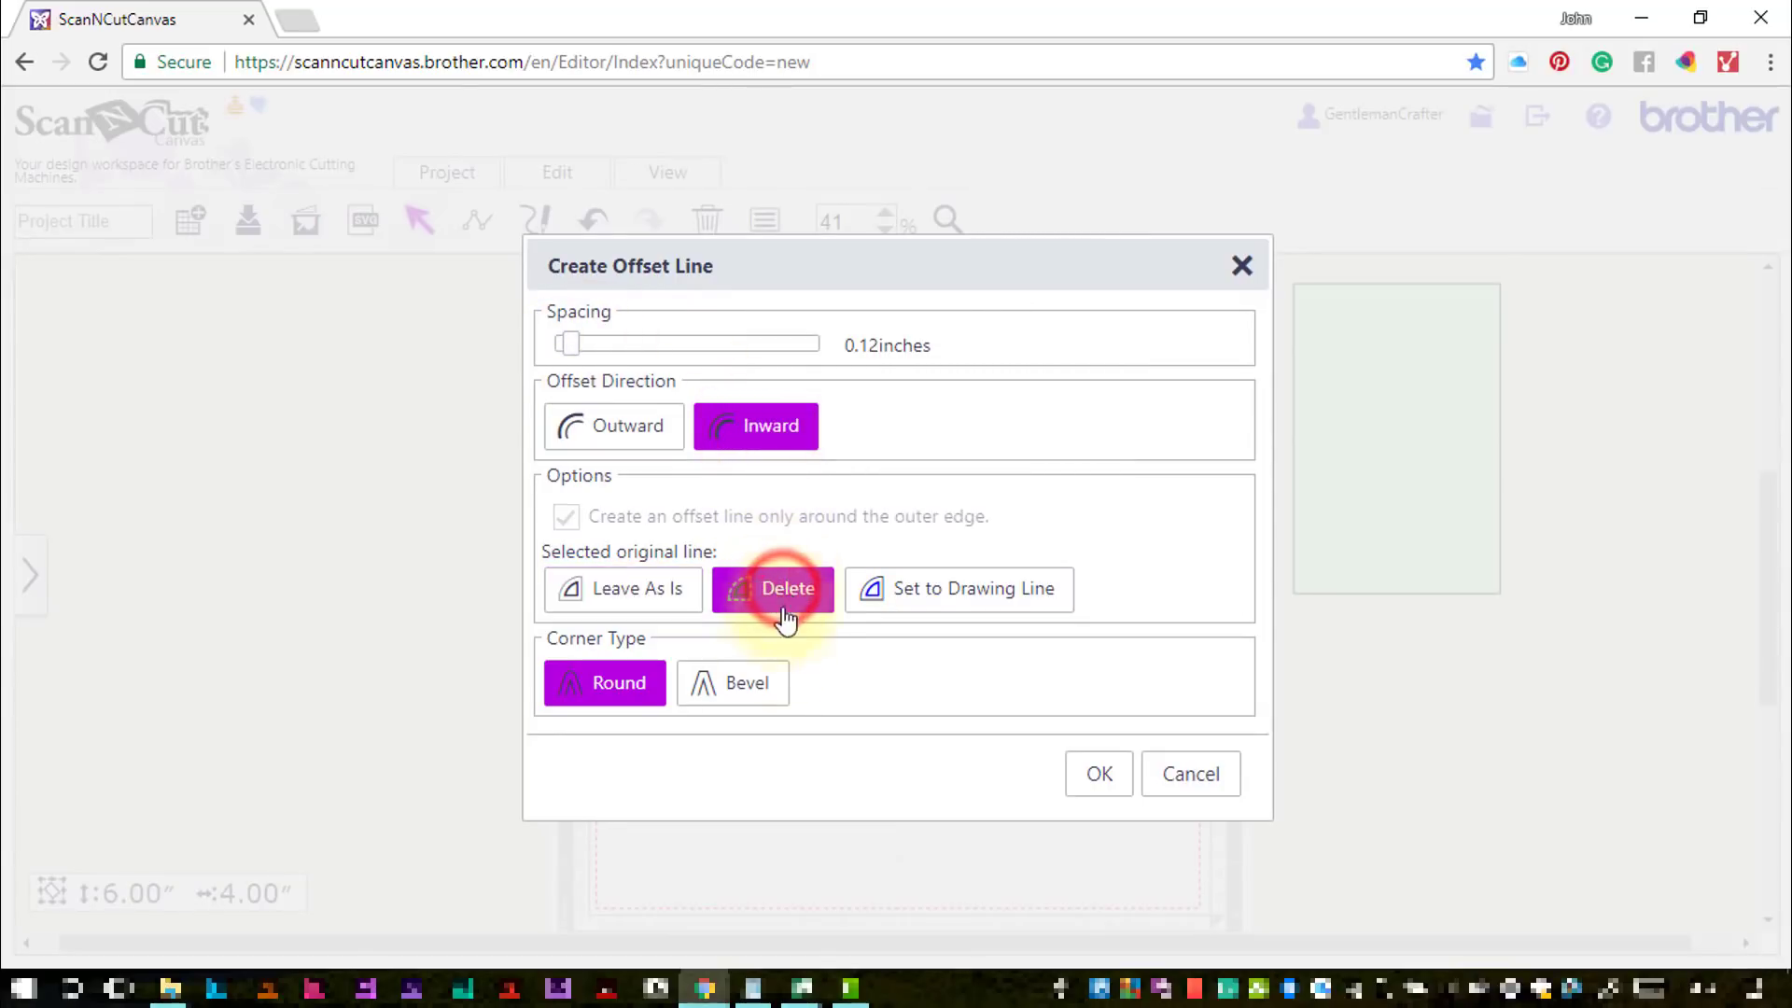
click(765, 688)
click(1115, 786)
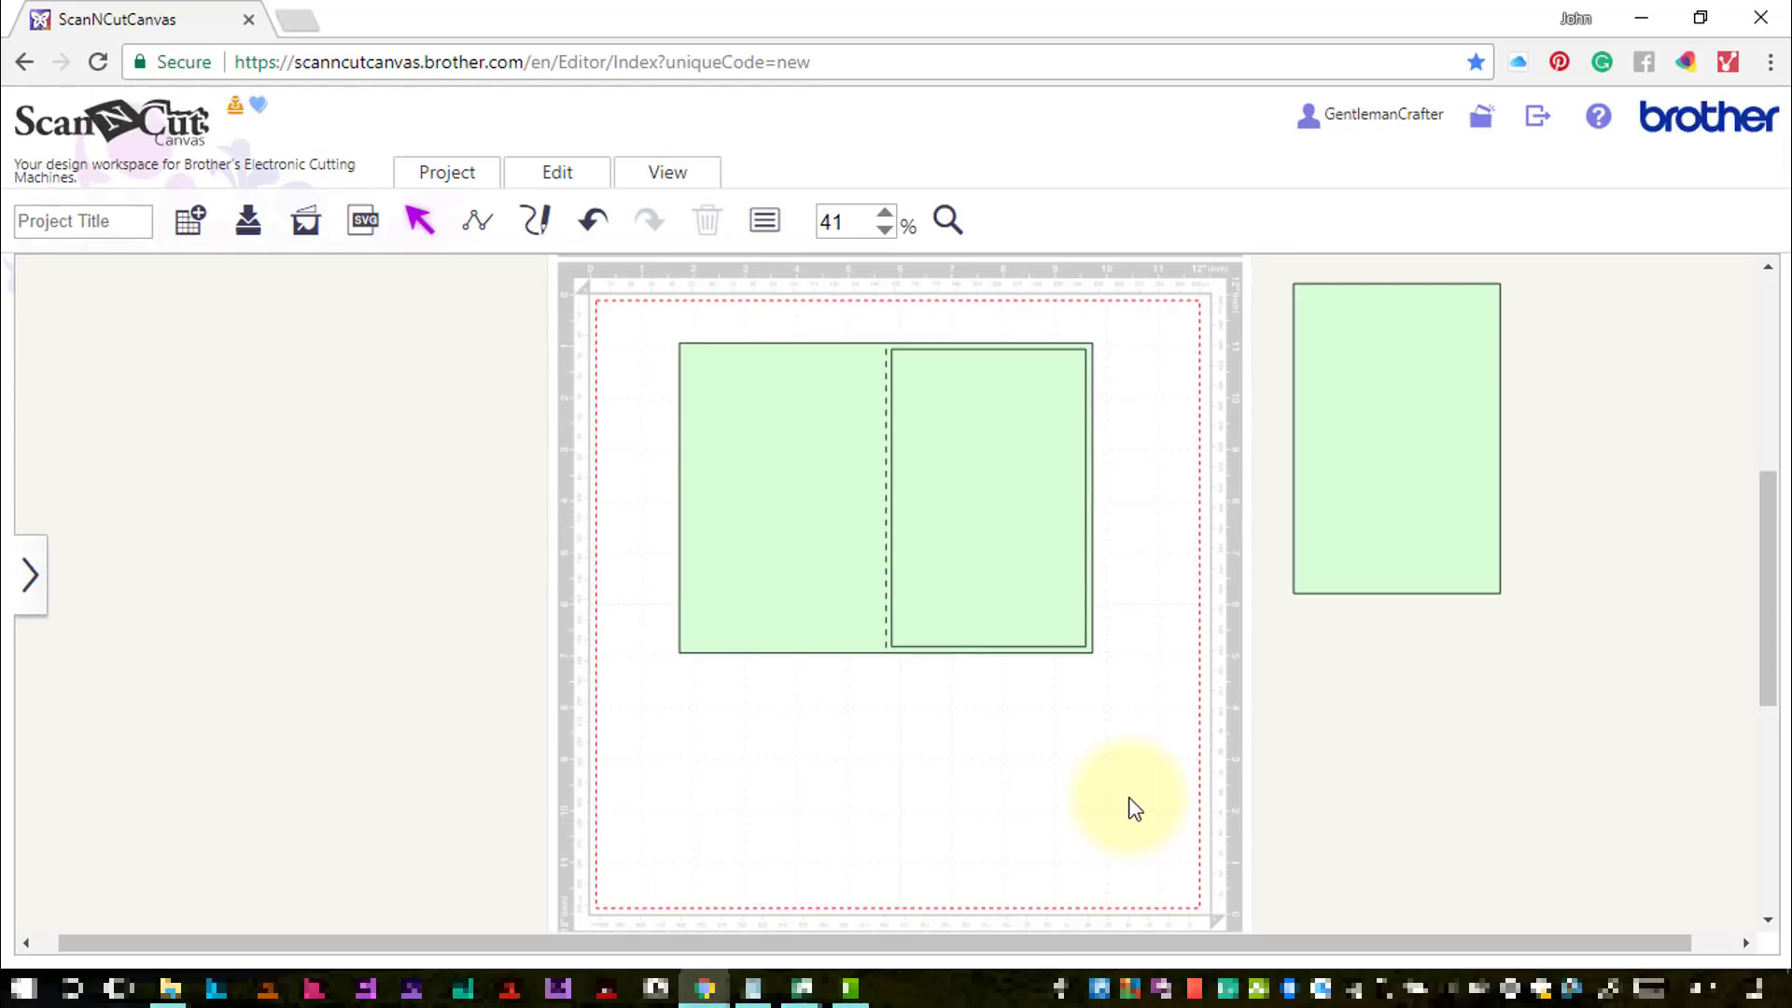
Add an inward offset line of 0.12 inches with bevel corners inside the card's inset panel, leaving the original line as is
click(995, 477)
click(560, 176)
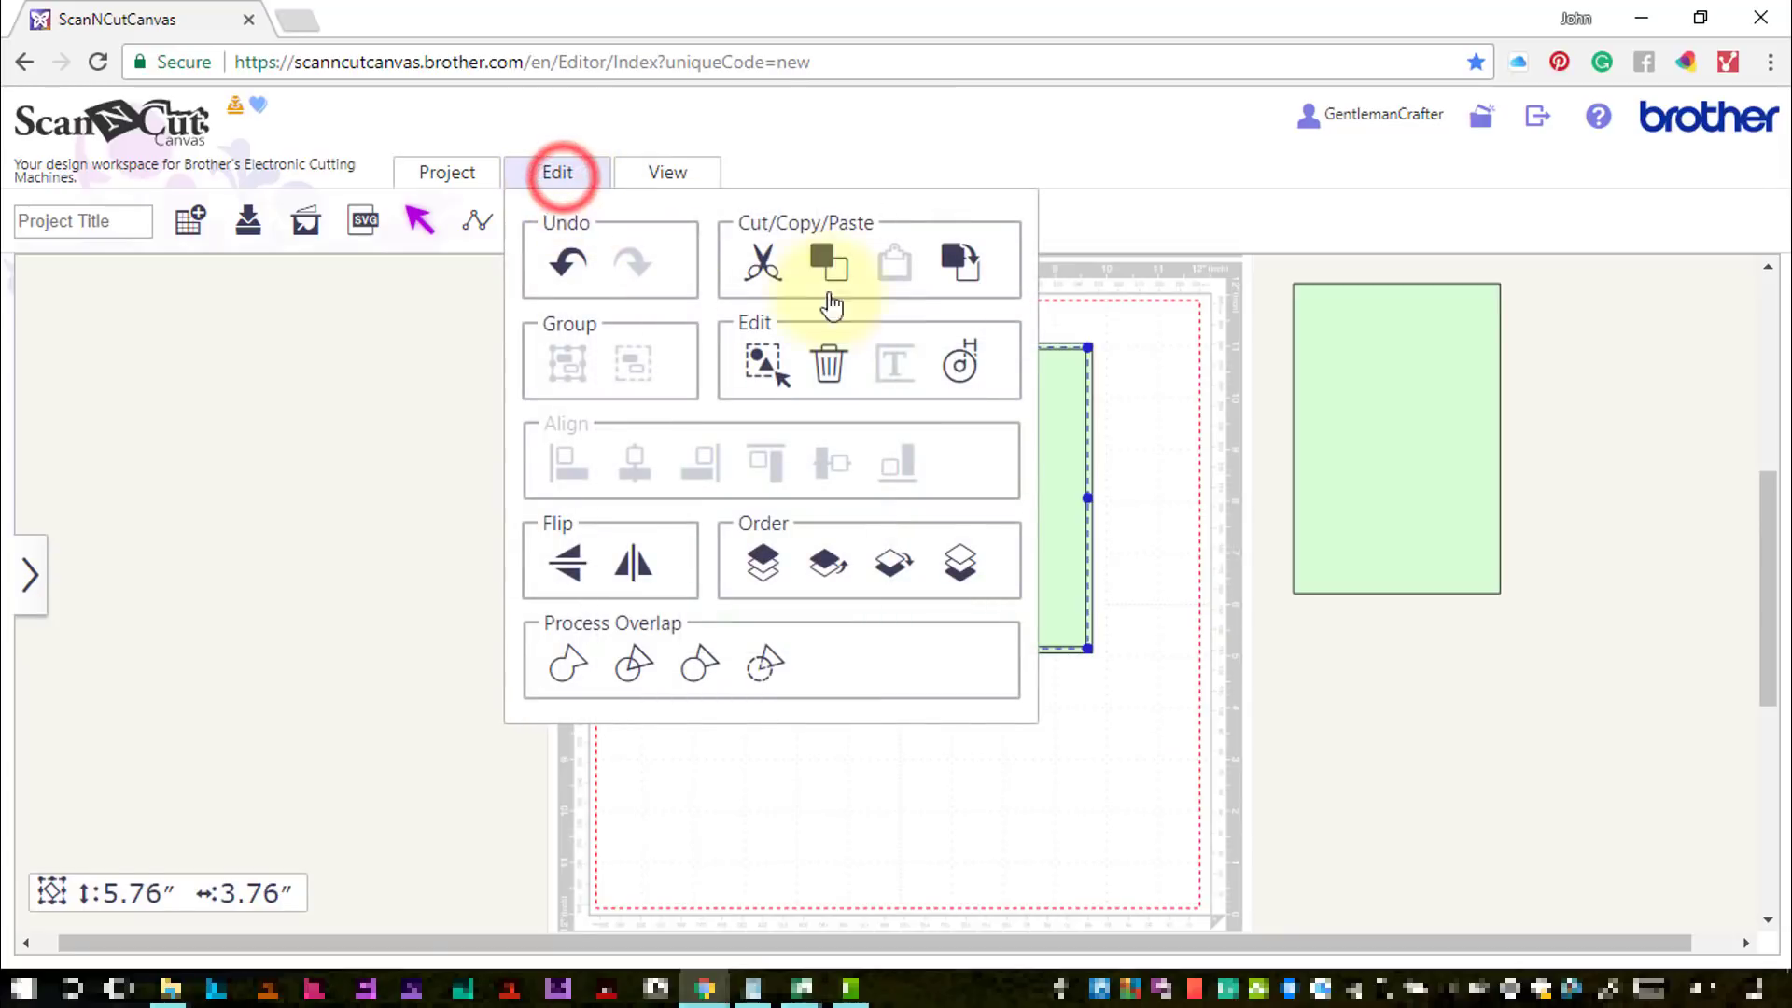
click(959, 364)
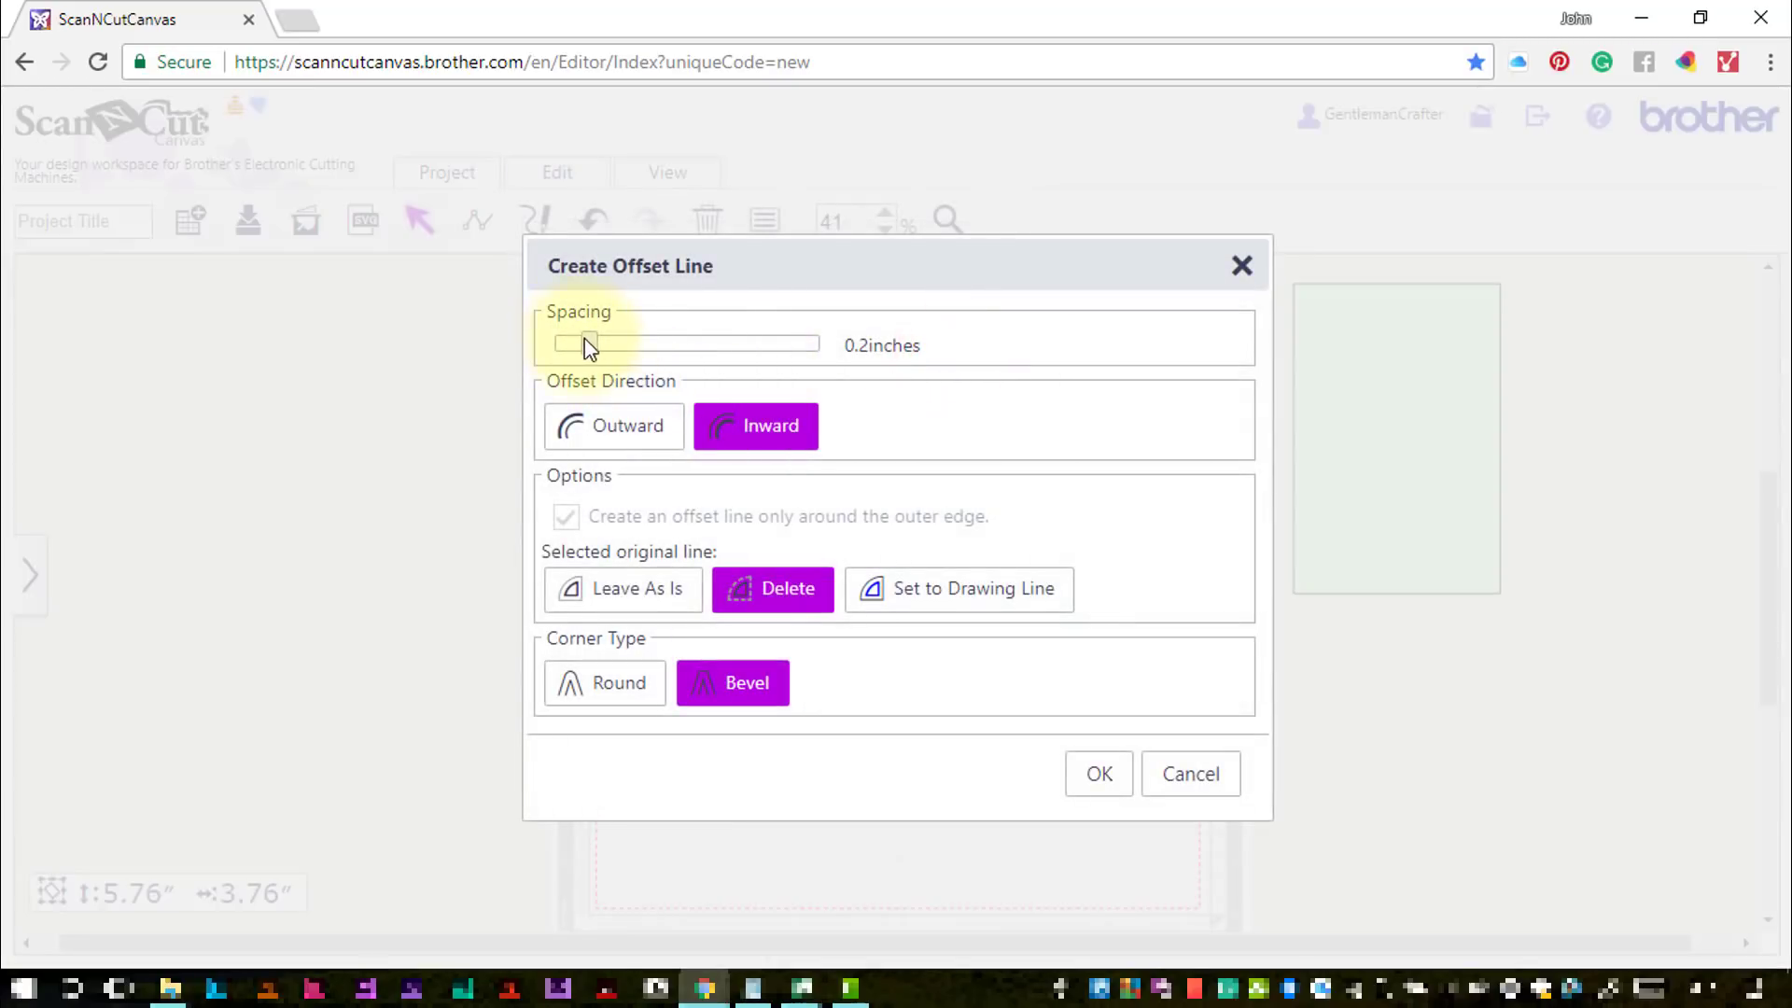
drag(583, 338, 573, 347)
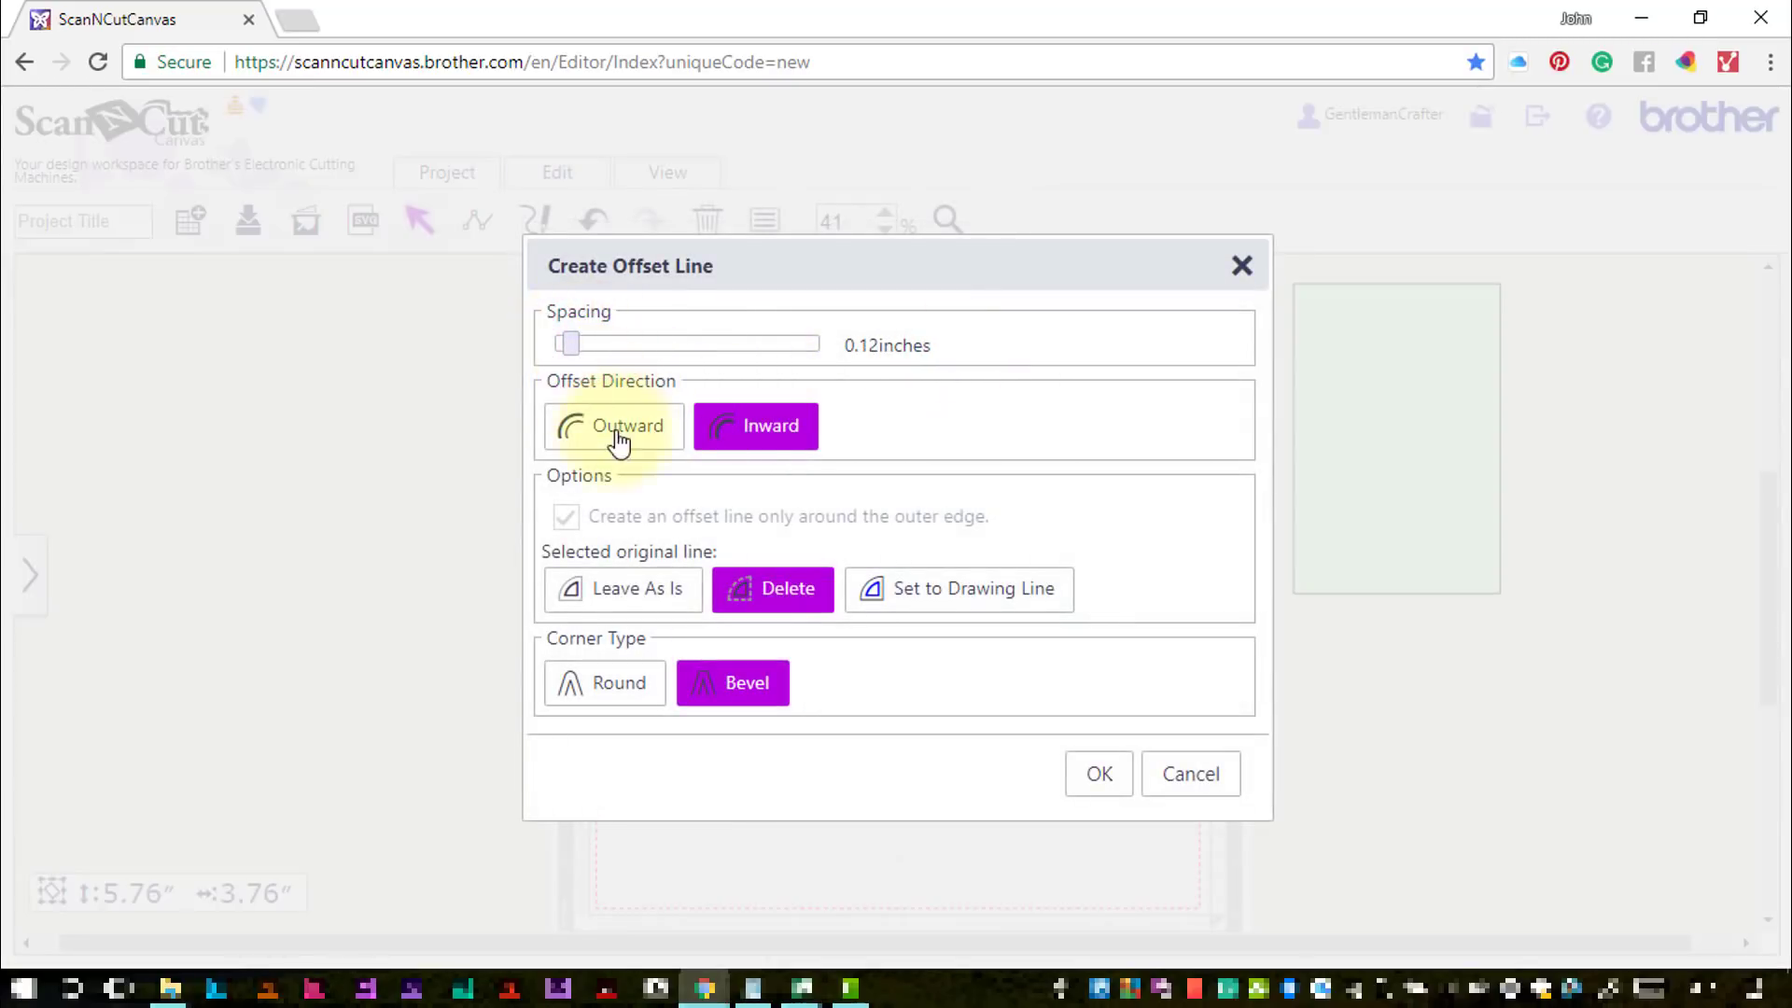
click(654, 589)
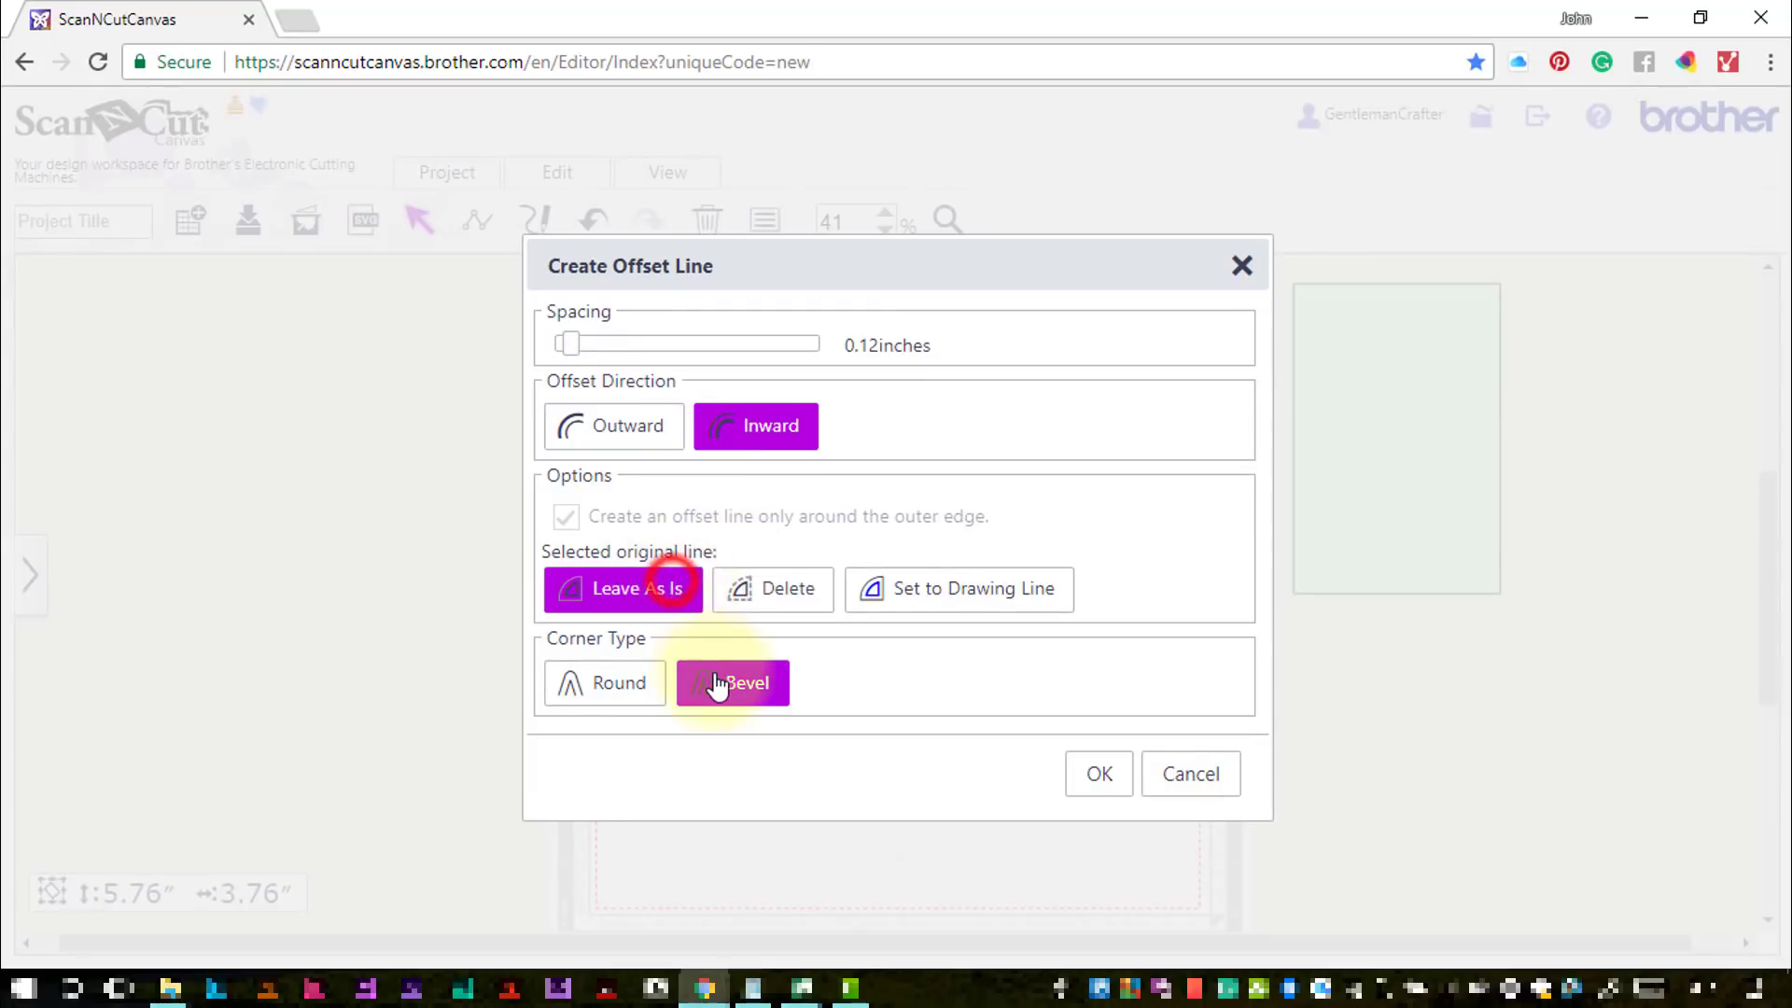
click(1115, 784)
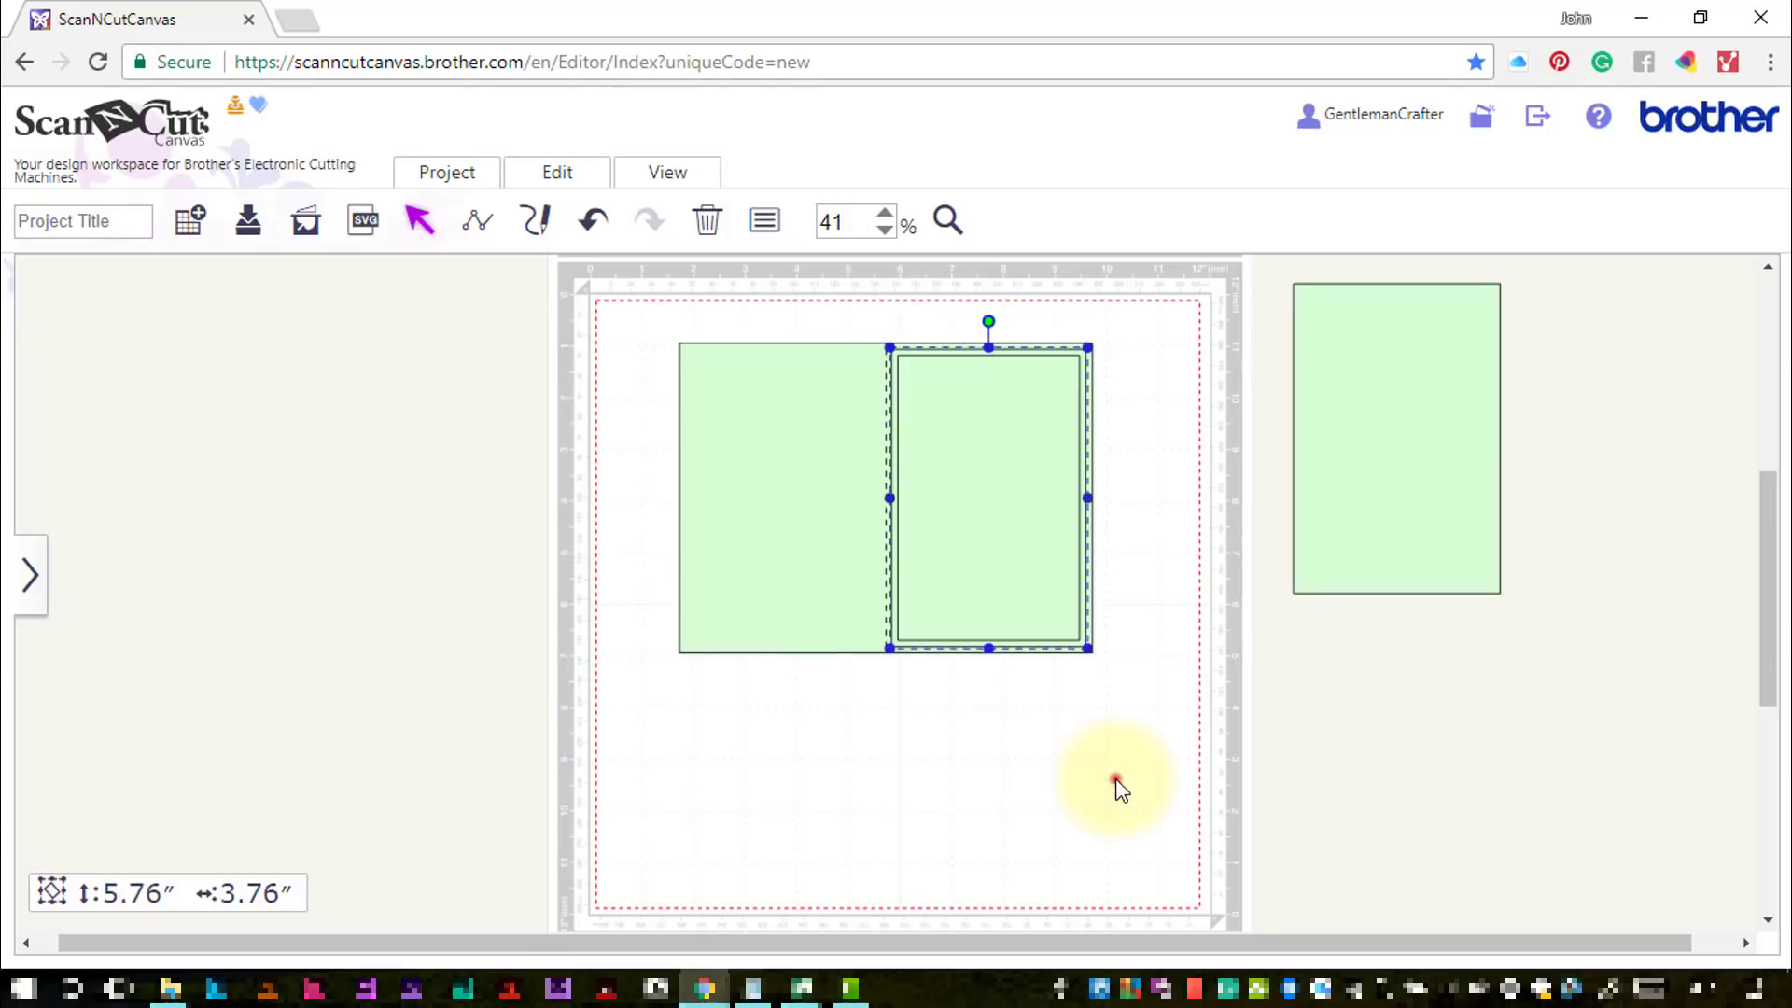
click(1116, 782)
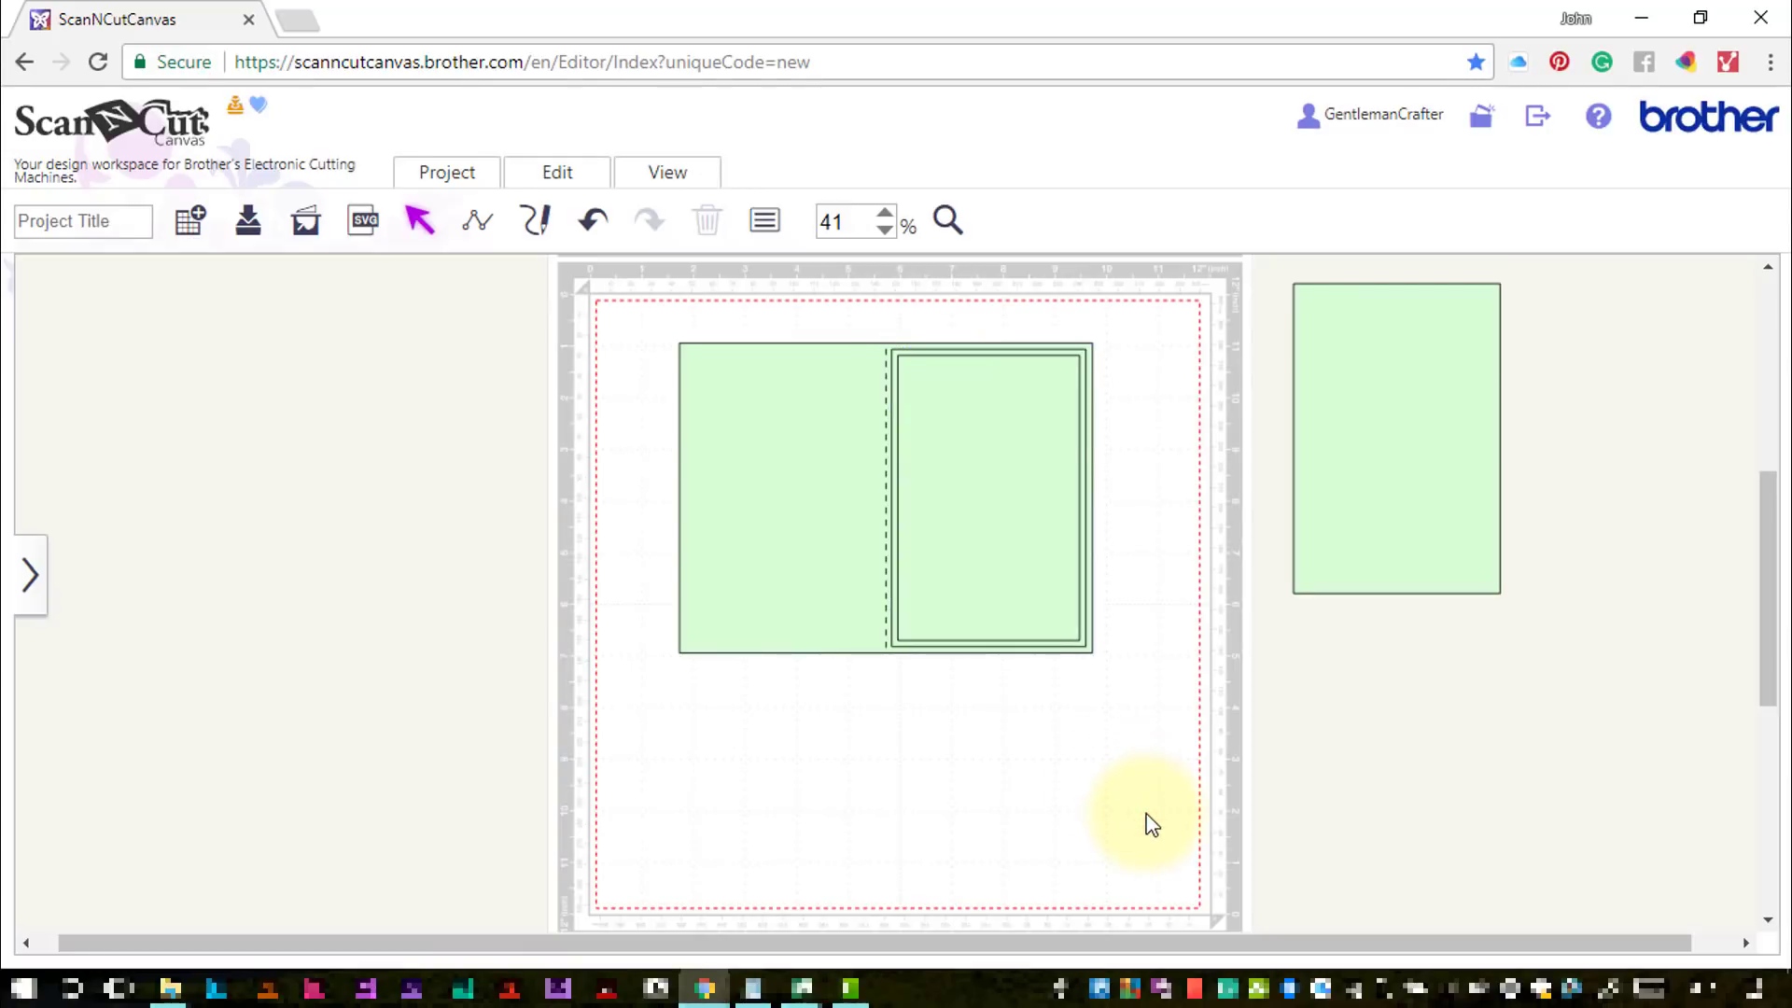
click(947, 220)
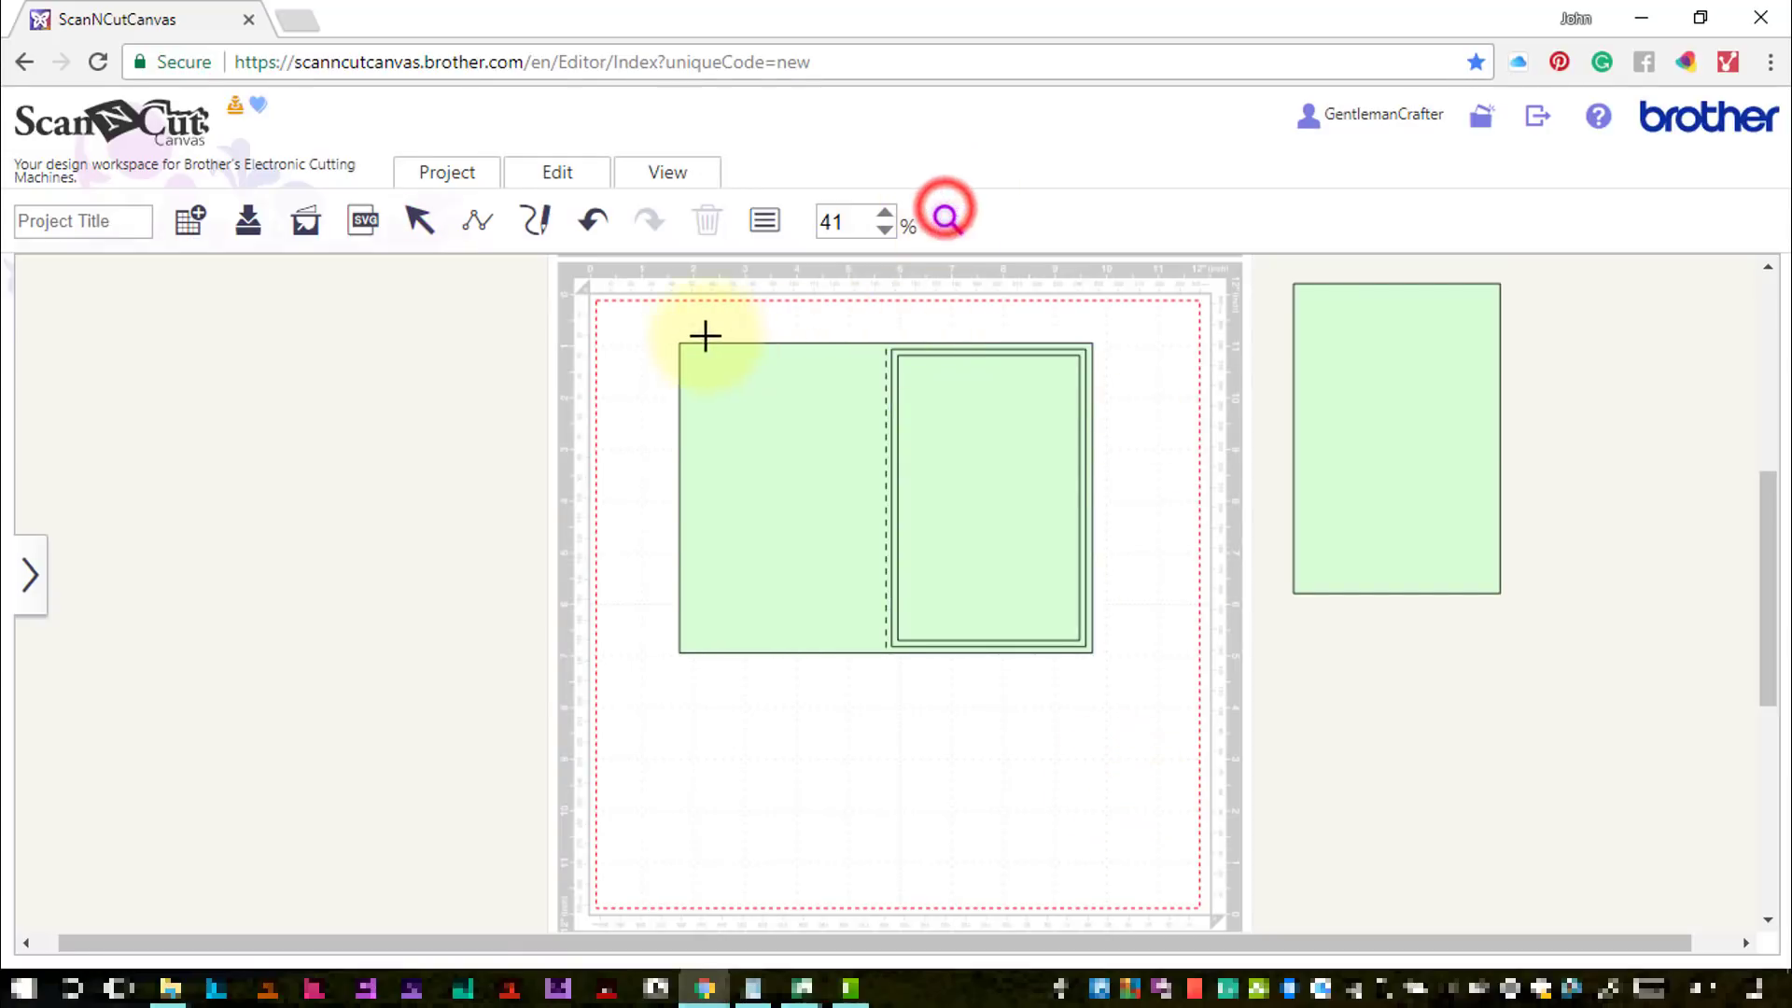
drag(643, 327, 1119, 672)
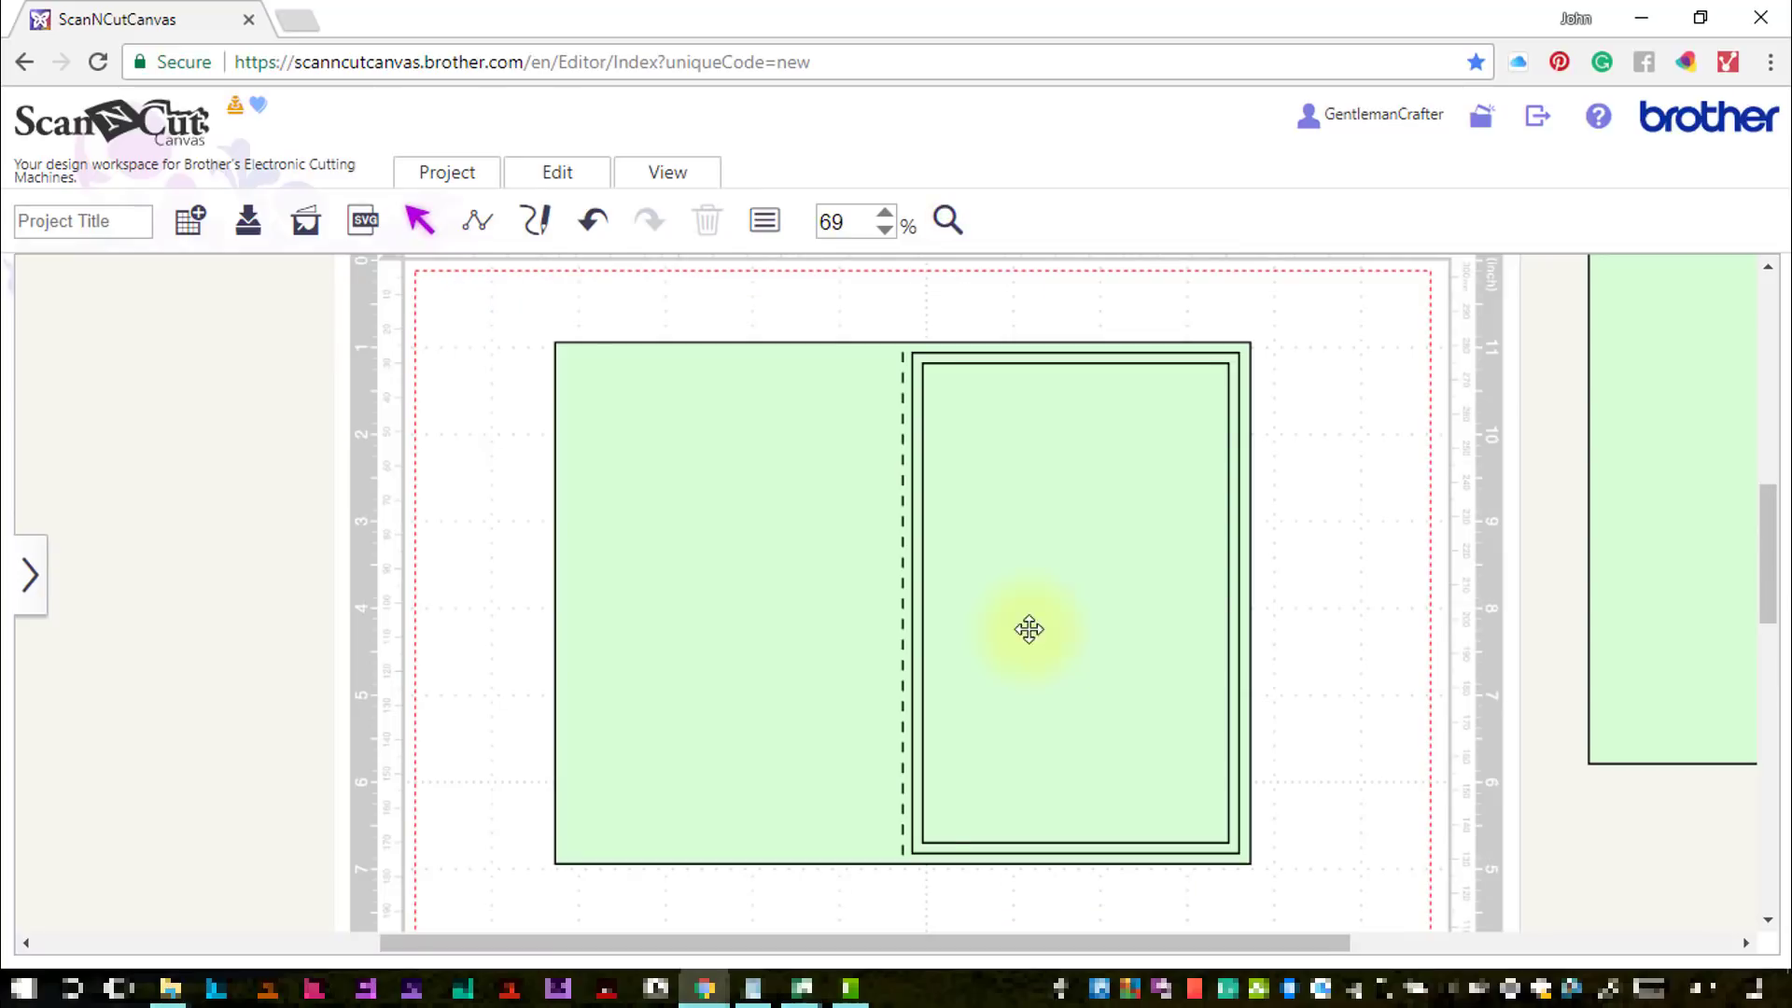
Add a circle from the Basic patterns to the mat
click(32, 579)
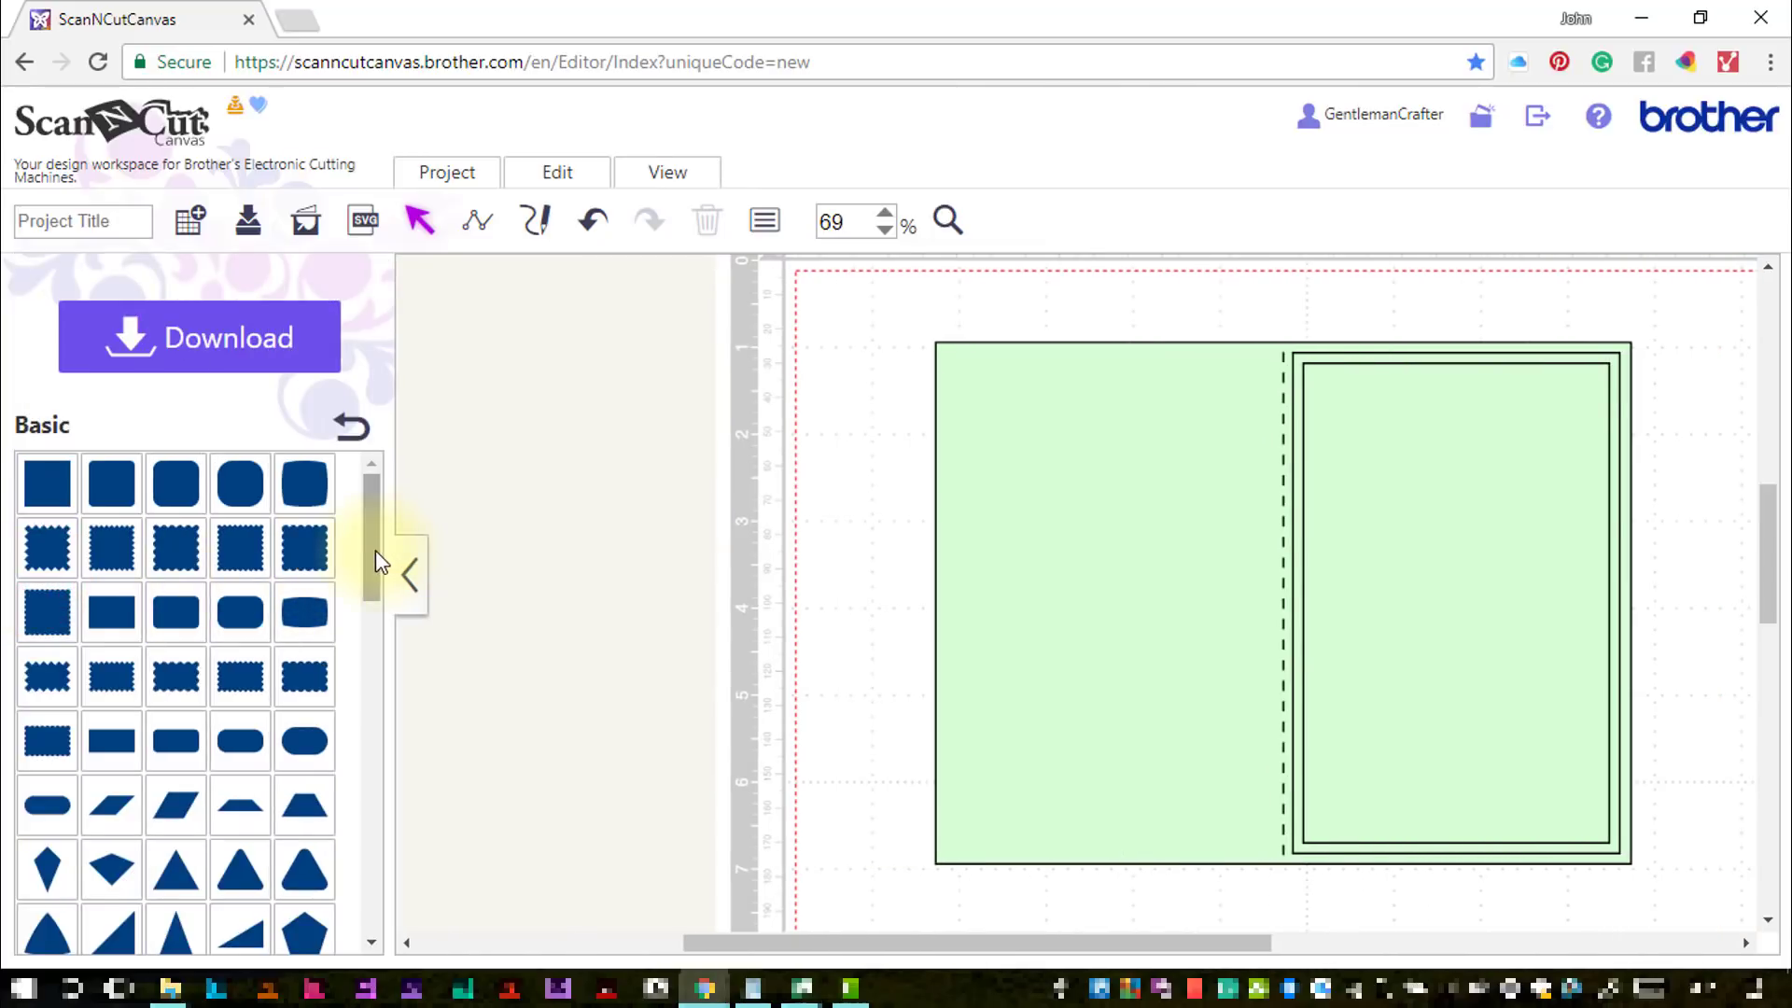
drag(375, 558, 352, 651)
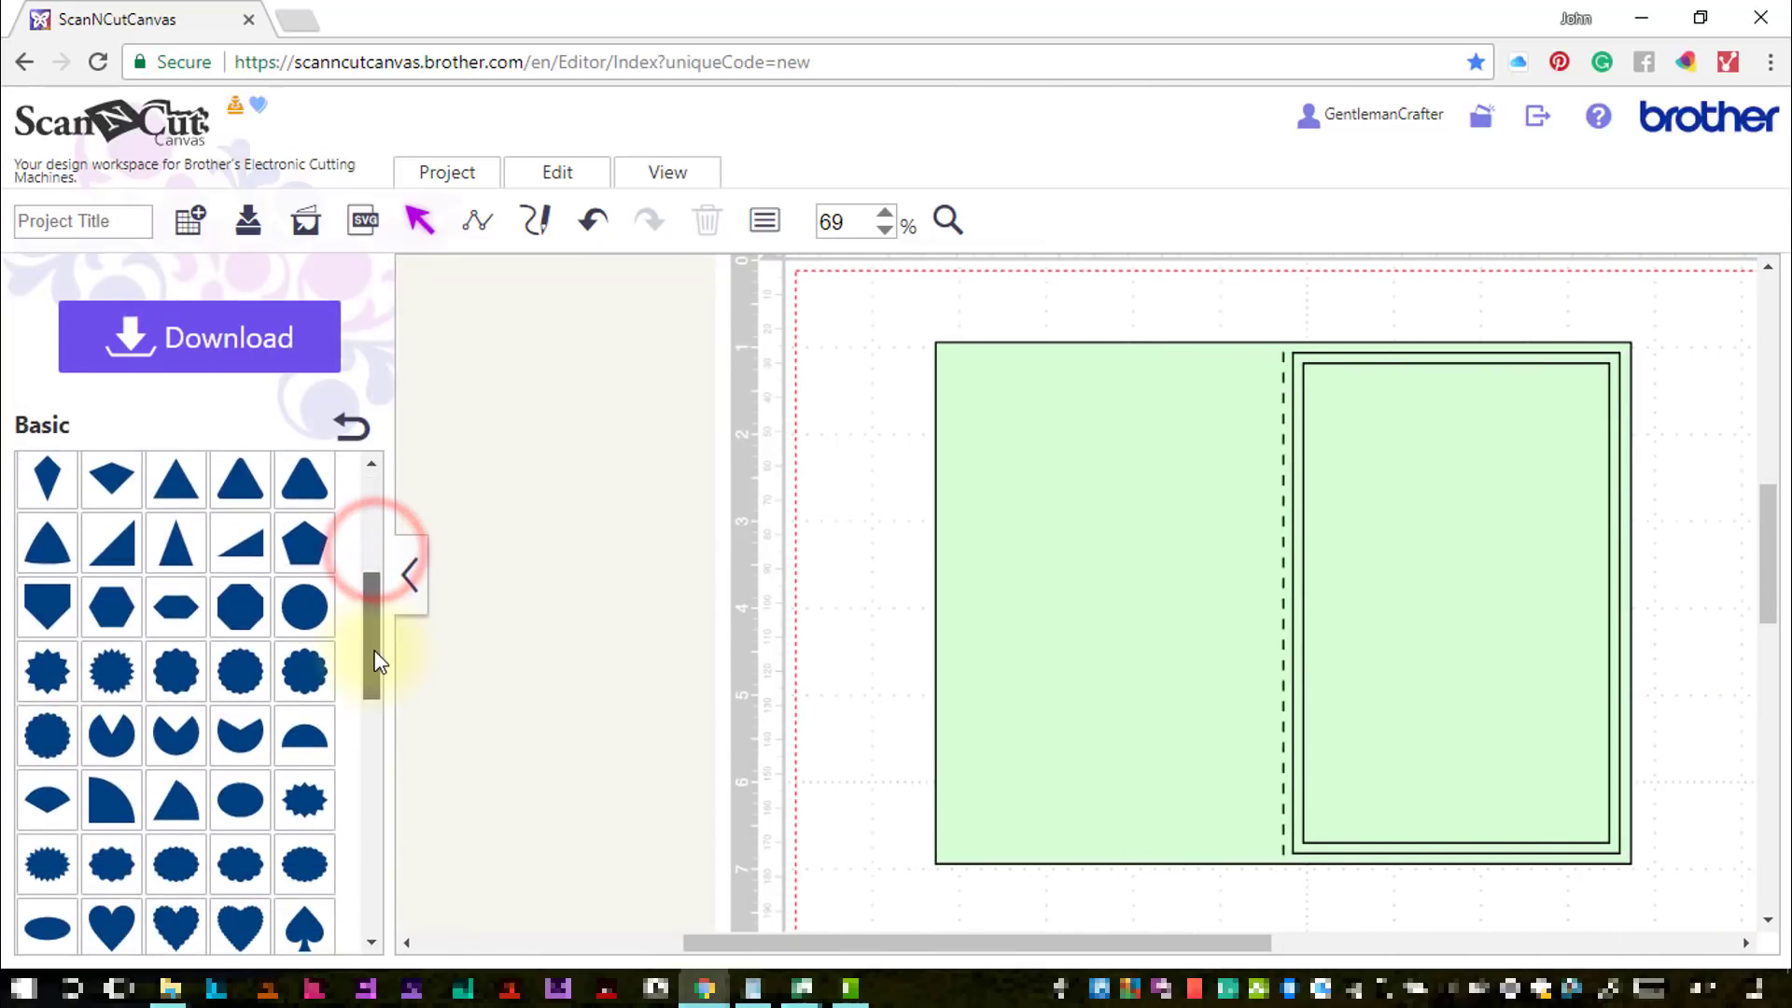
click(306, 606)
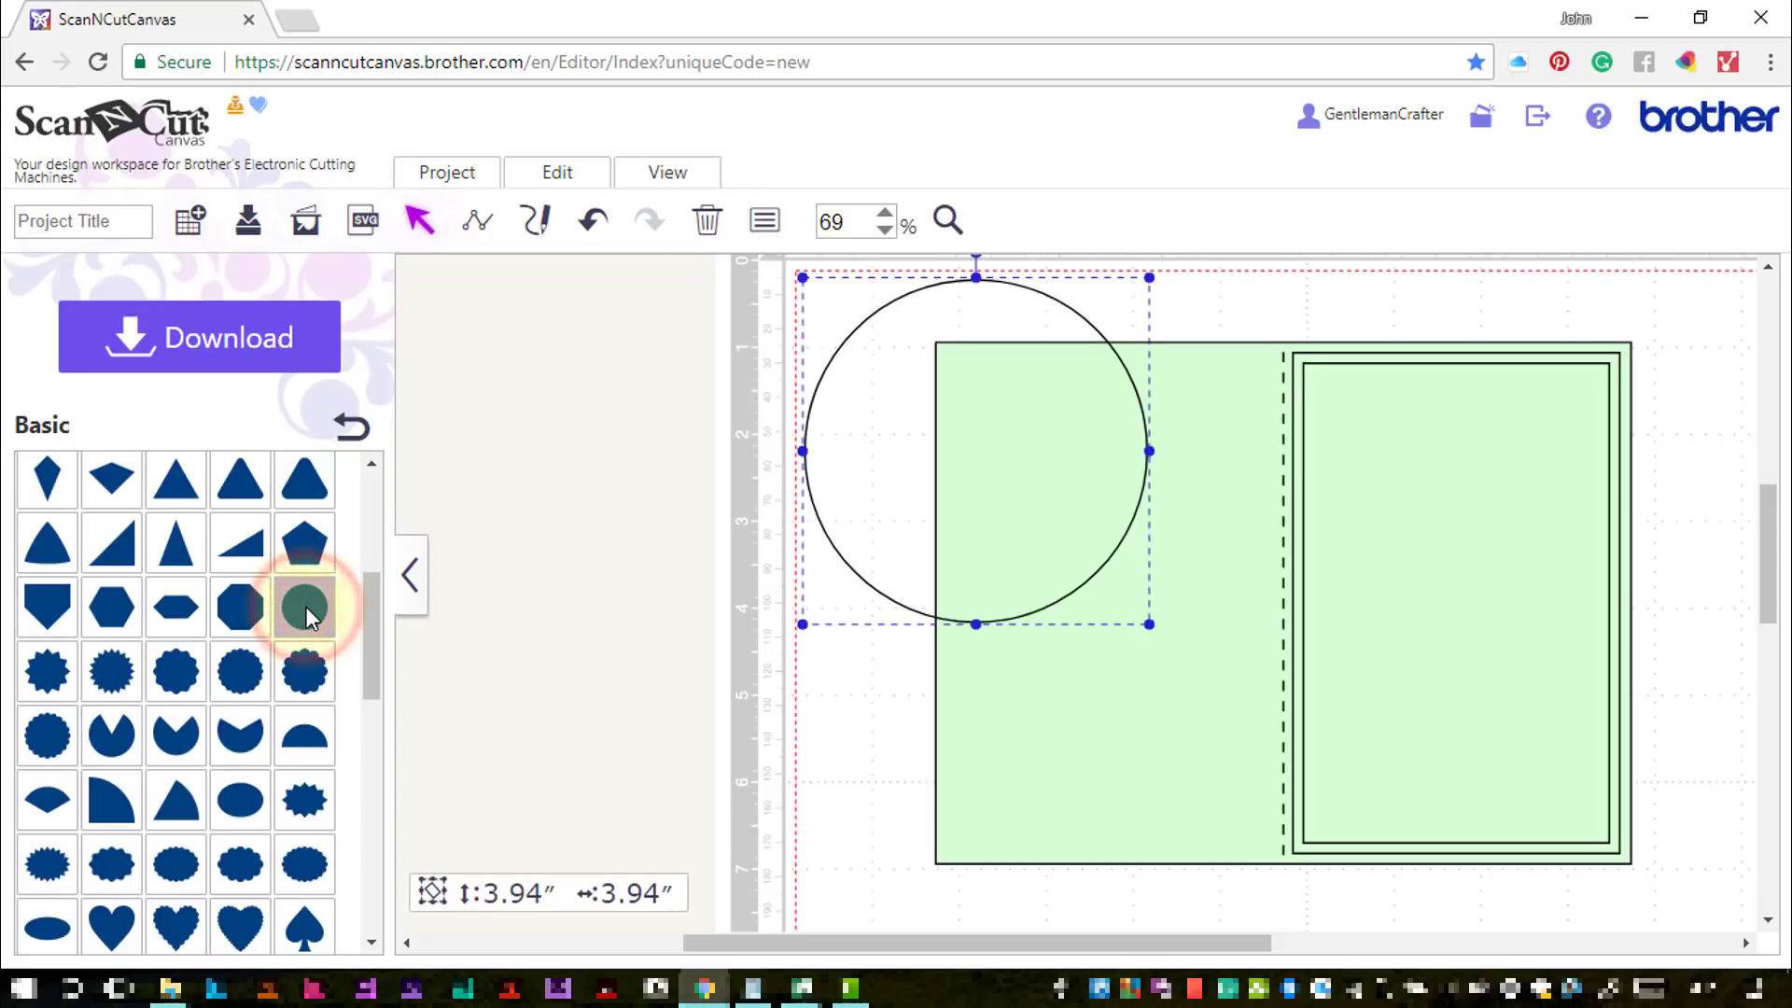
Add the "My Sweet Friend" pattern from the Line Embossing collection to the mat
click(364, 438)
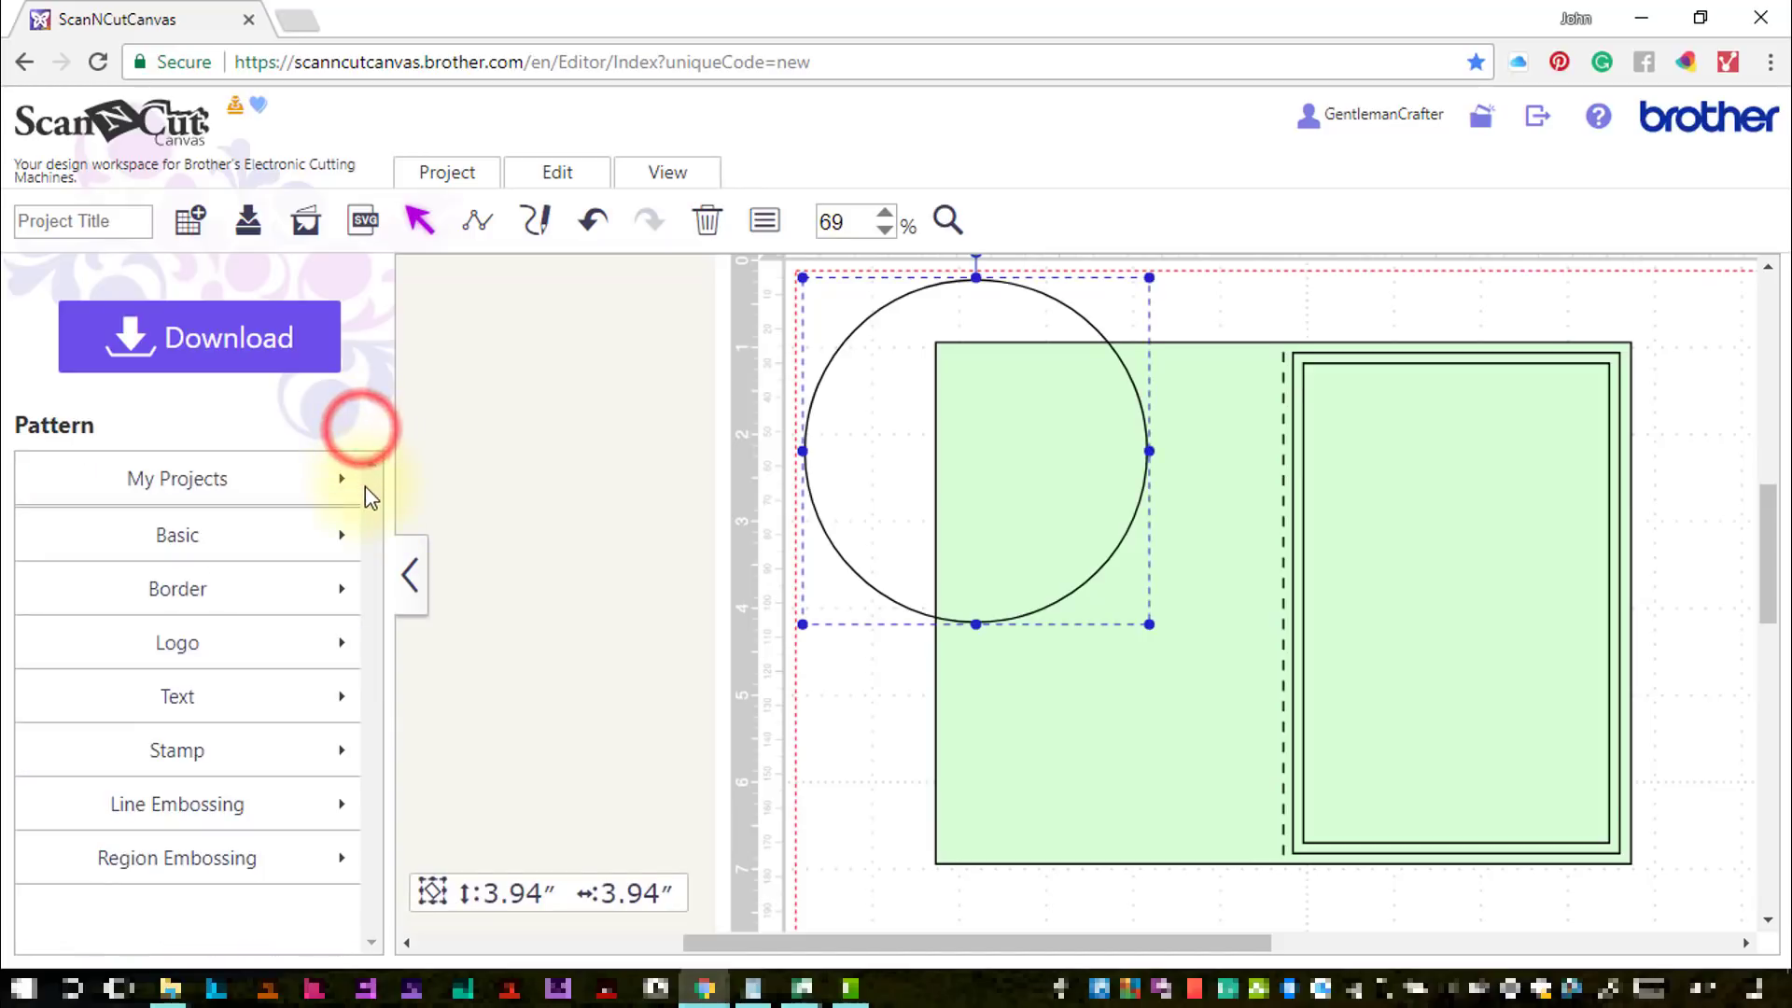
click(320, 804)
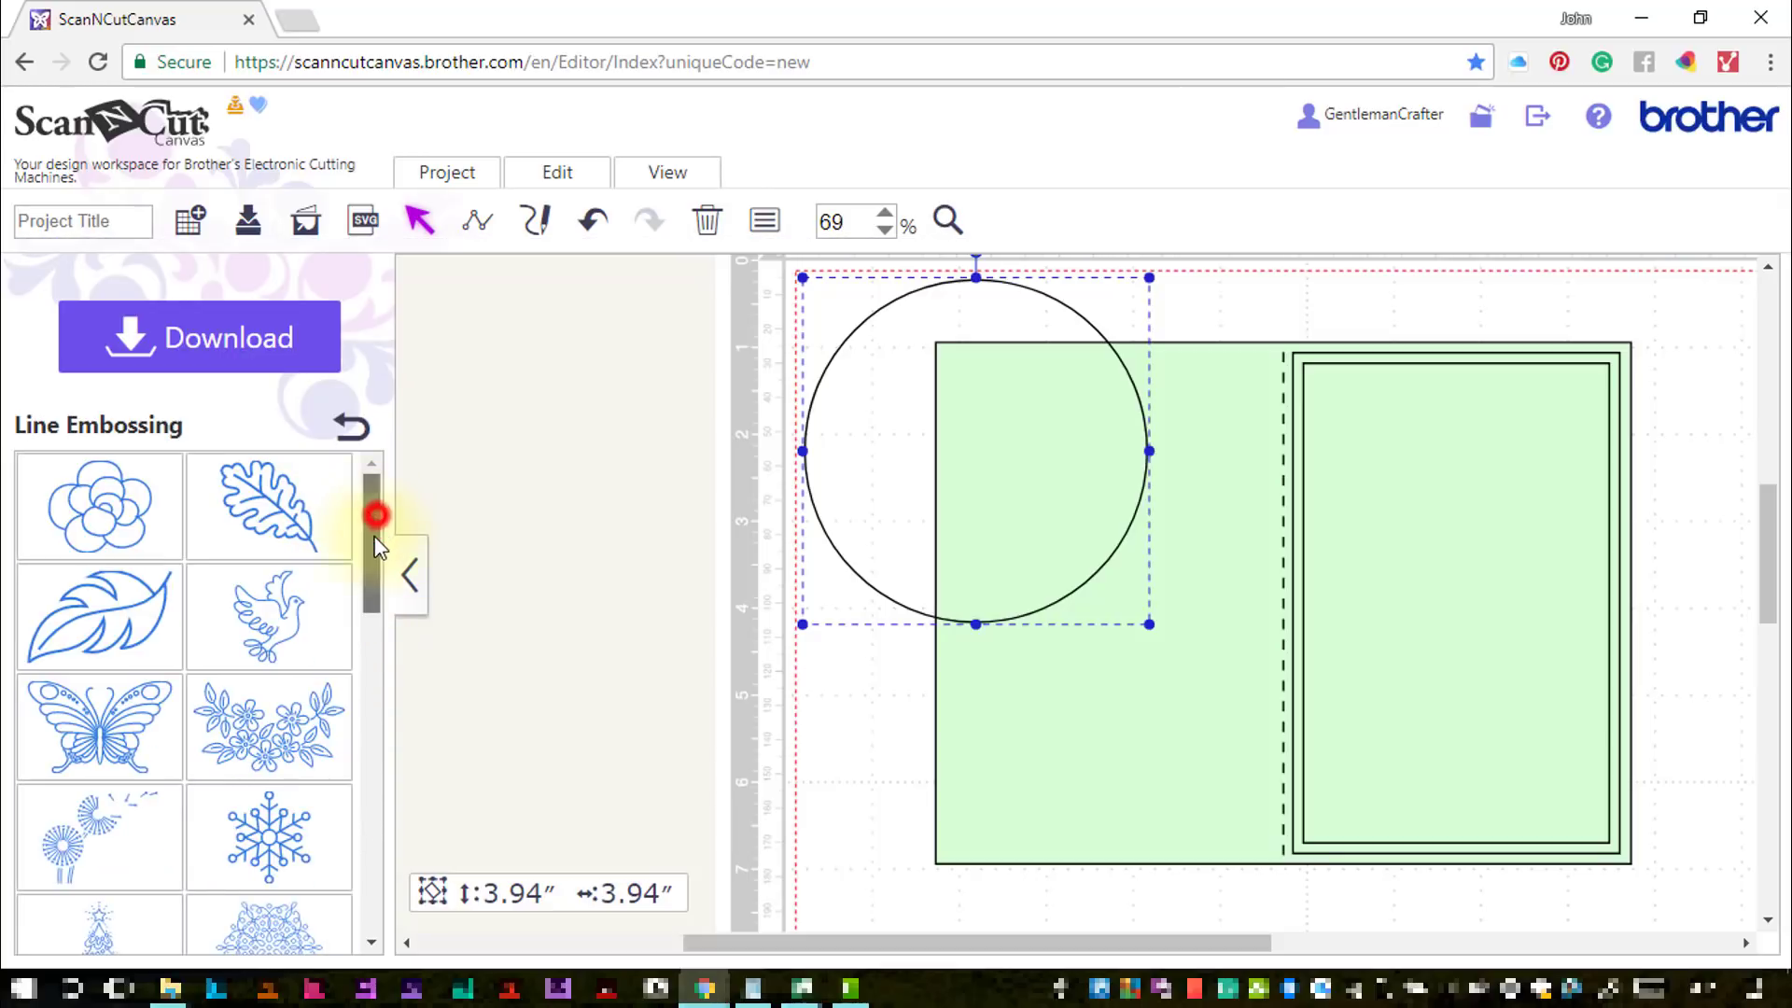
drag(375, 537, 371, 769)
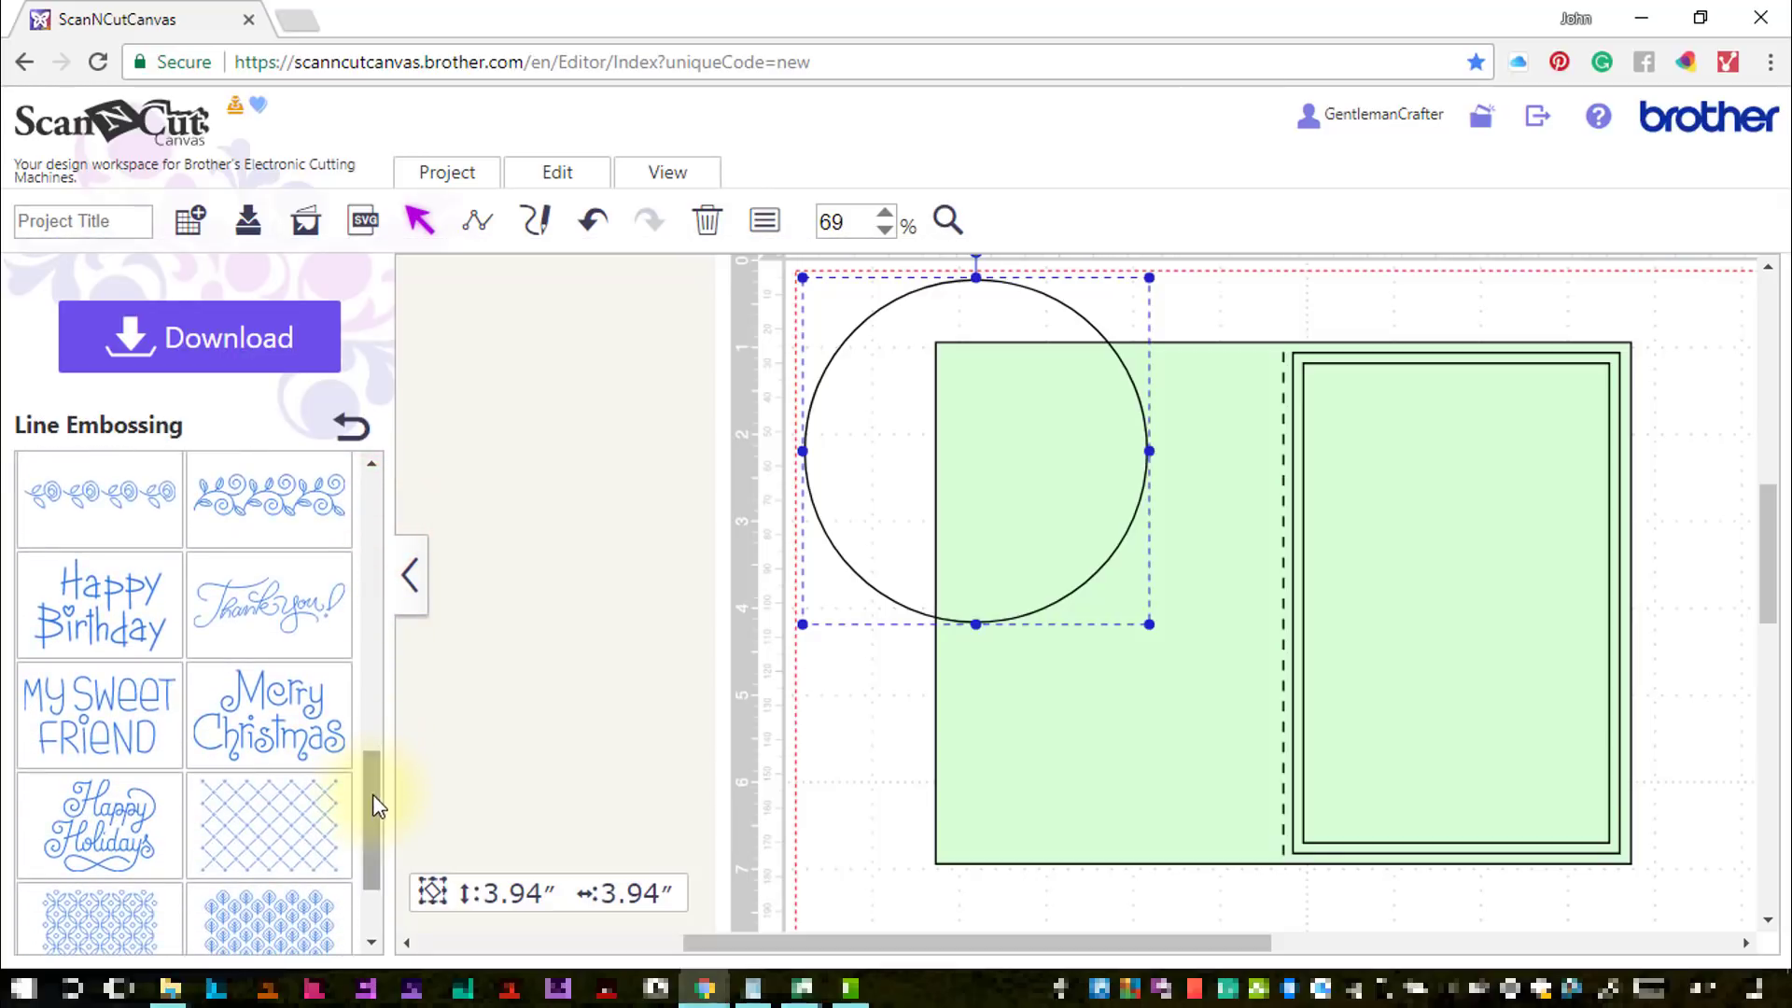
click(94, 730)
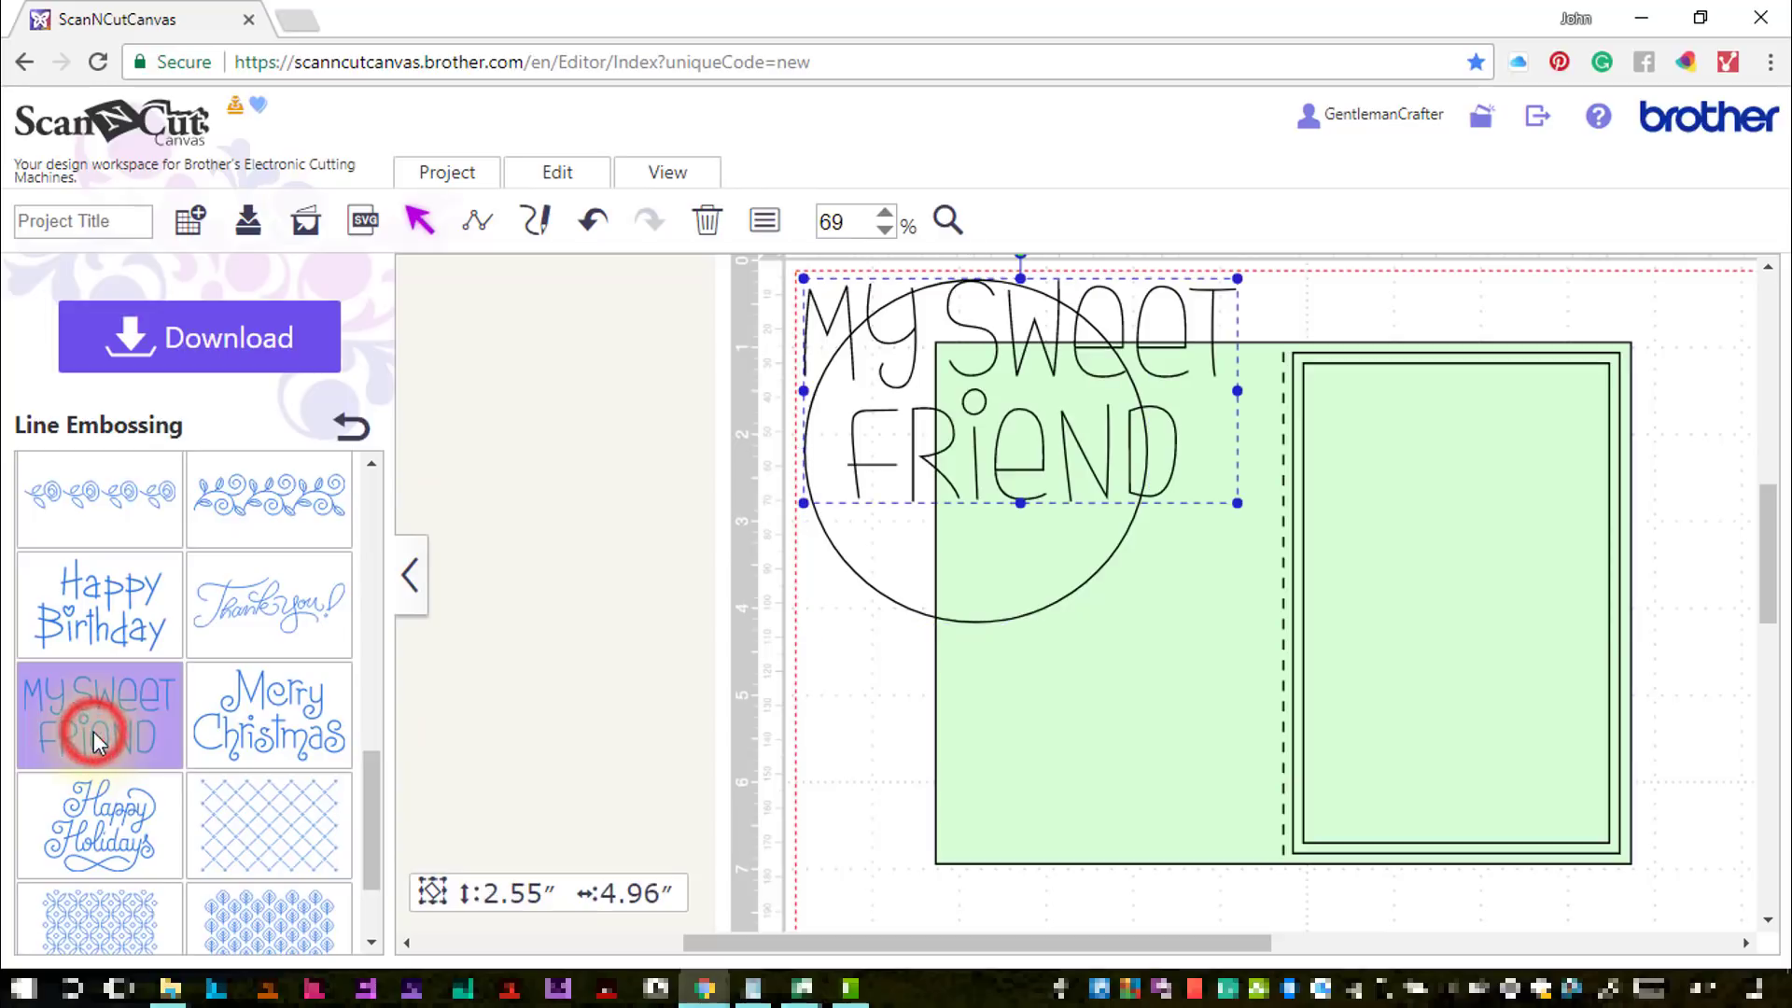
Shrink the "My Sweet Friend" text to about 1.26 by 2.45 inches and place it inside the circle
click(410, 575)
drag(855, 500, 639, 411)
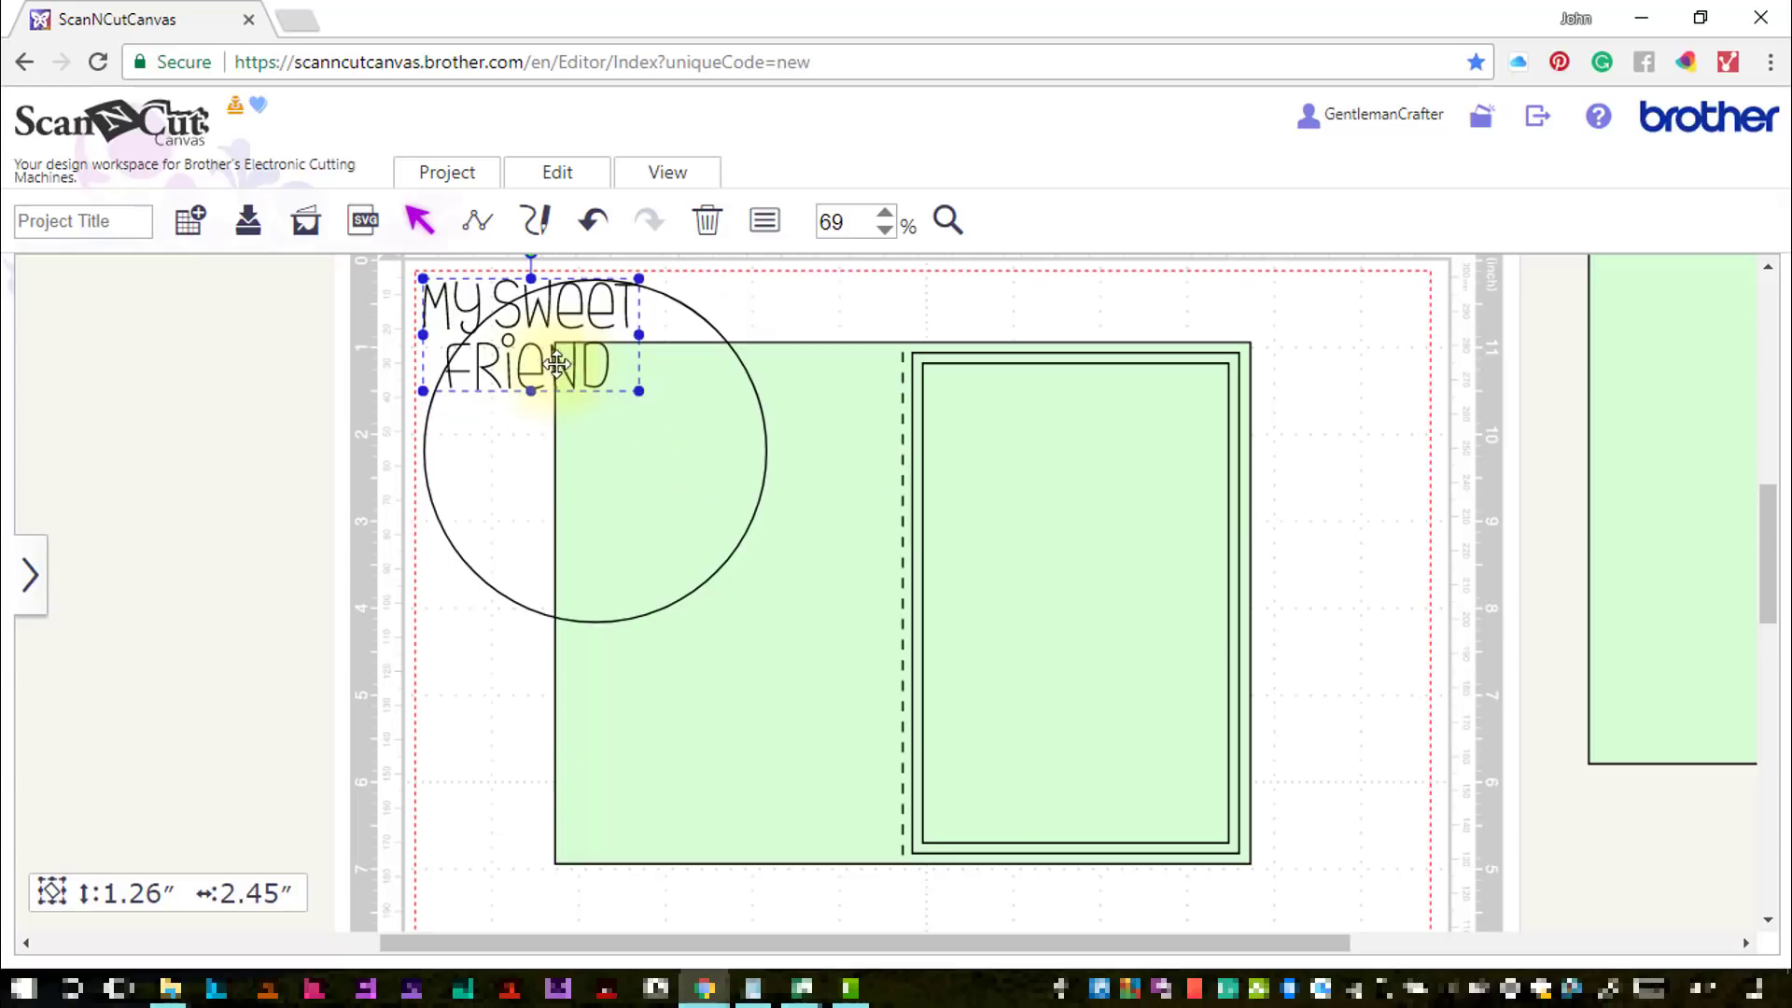
drag(532, 368, 590, 464)
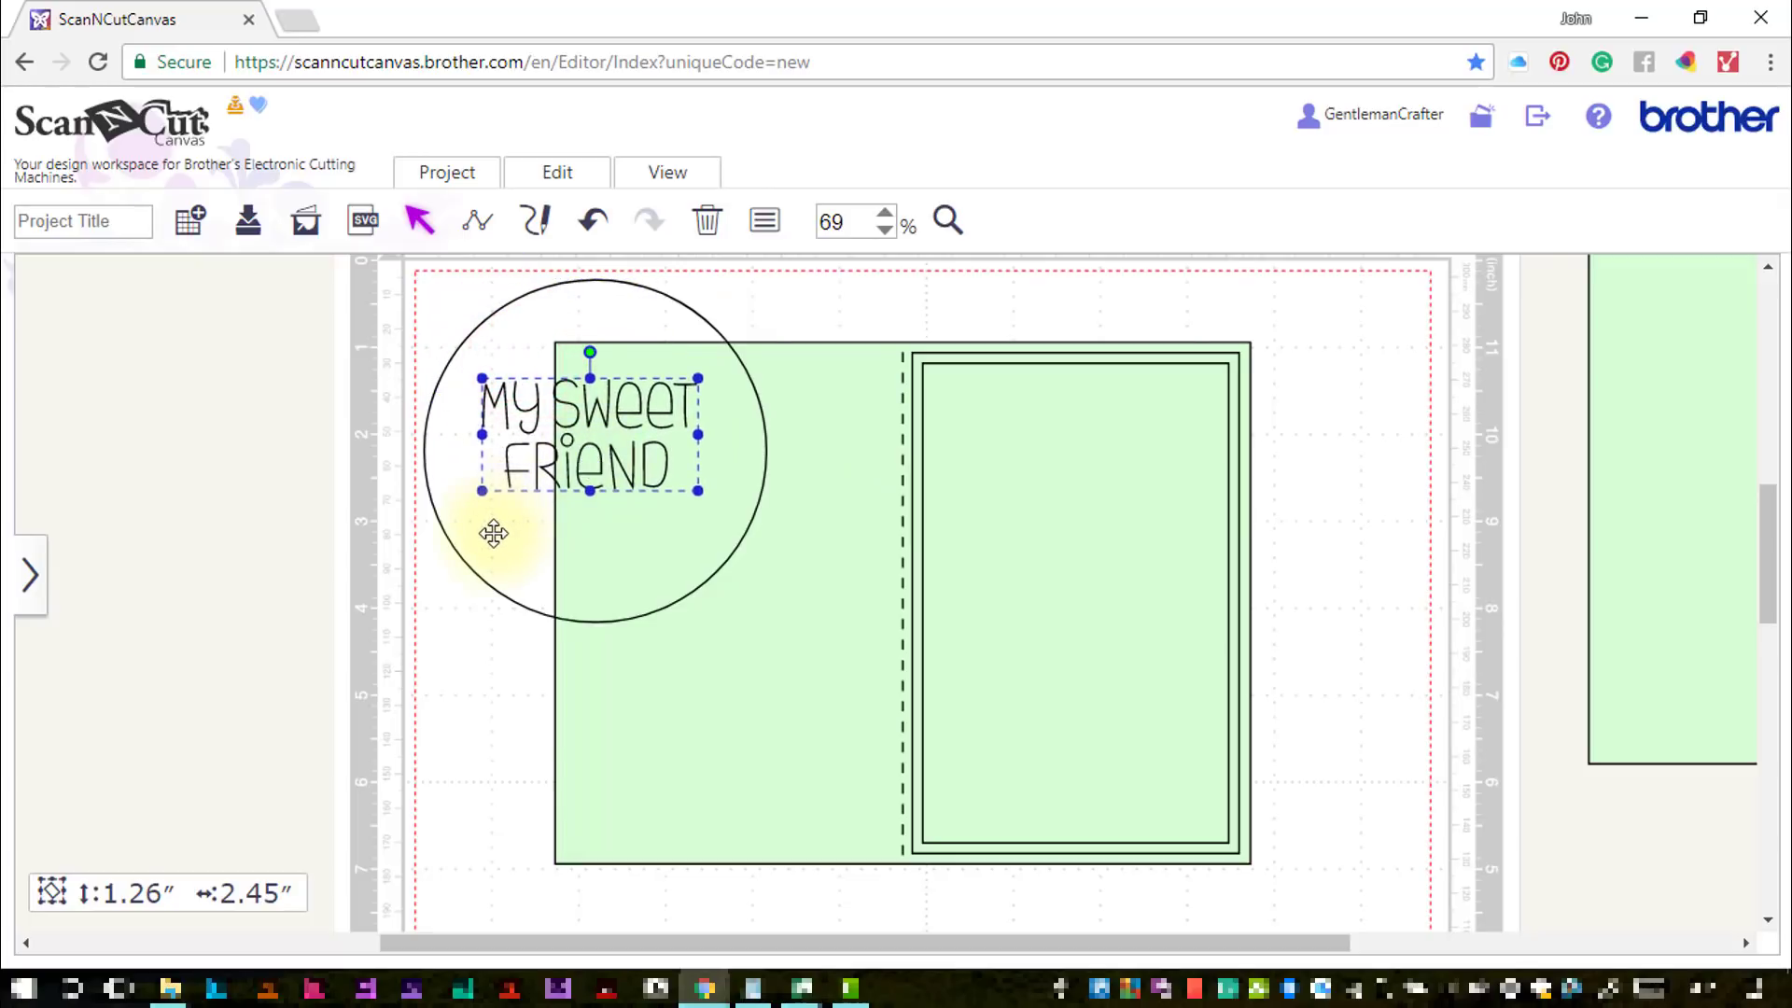
Align the circle and the "My Sweet Friend" text by their horizontal centers and vertical middles
drag(345, 607, 500, 448)
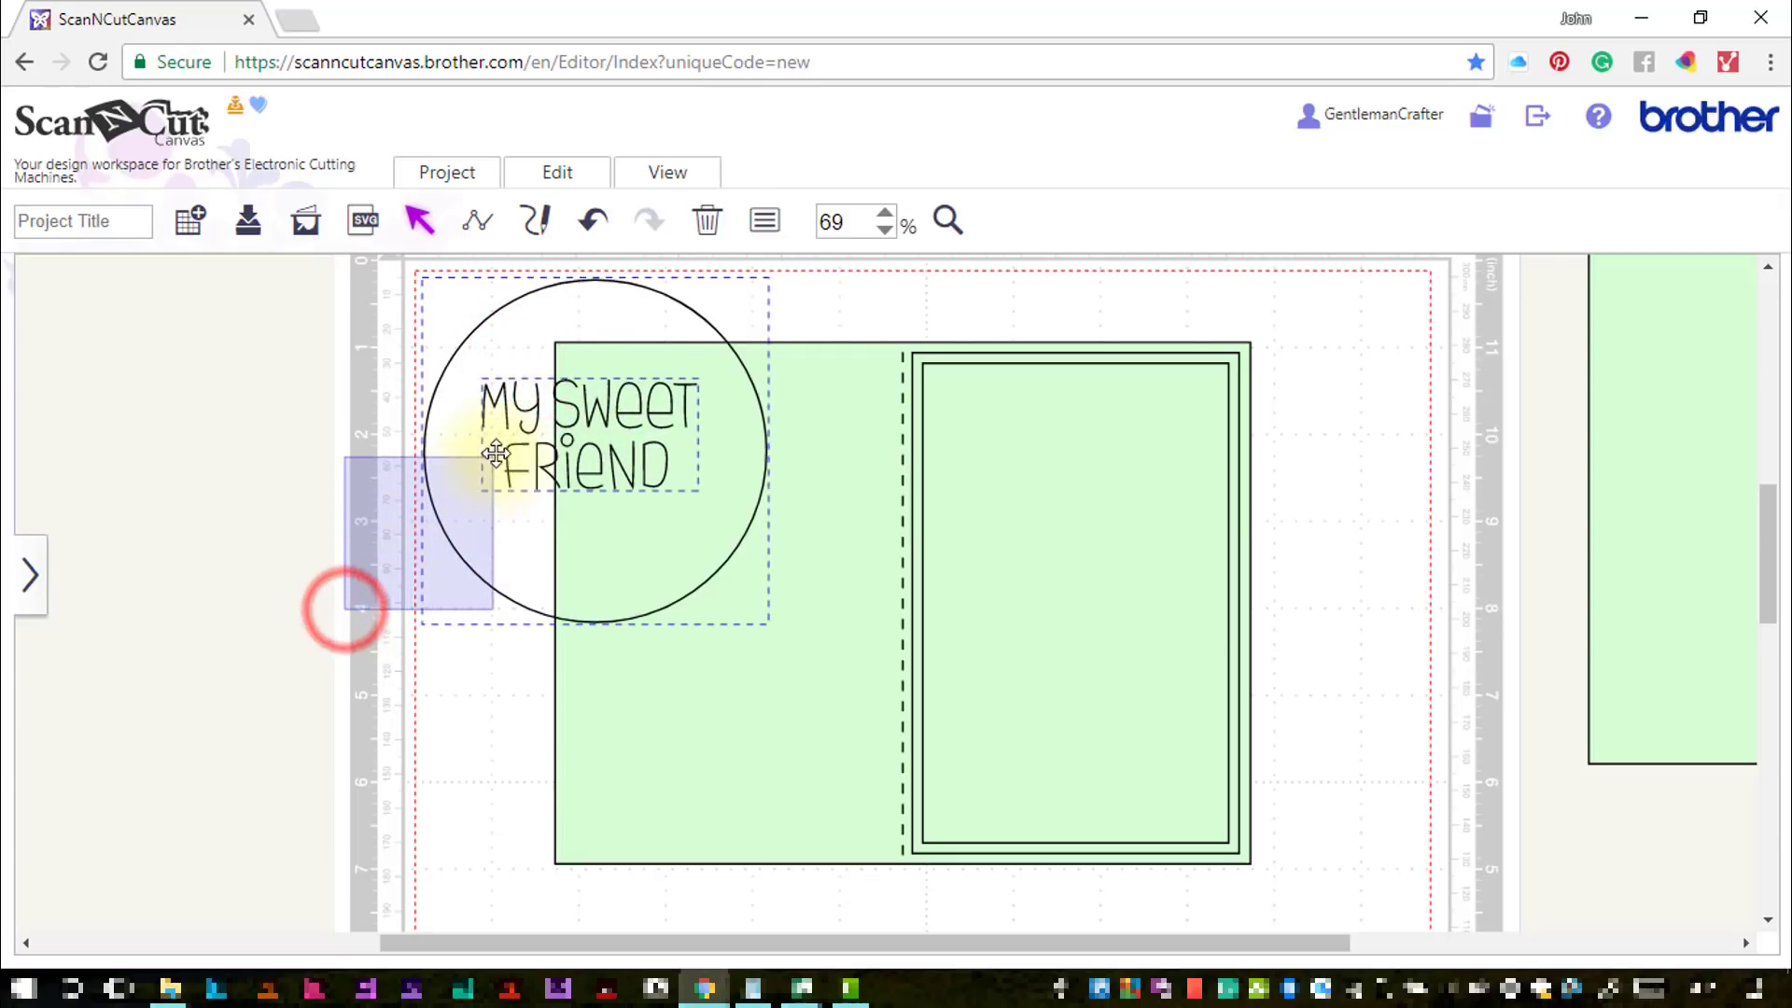
click(556, 182)
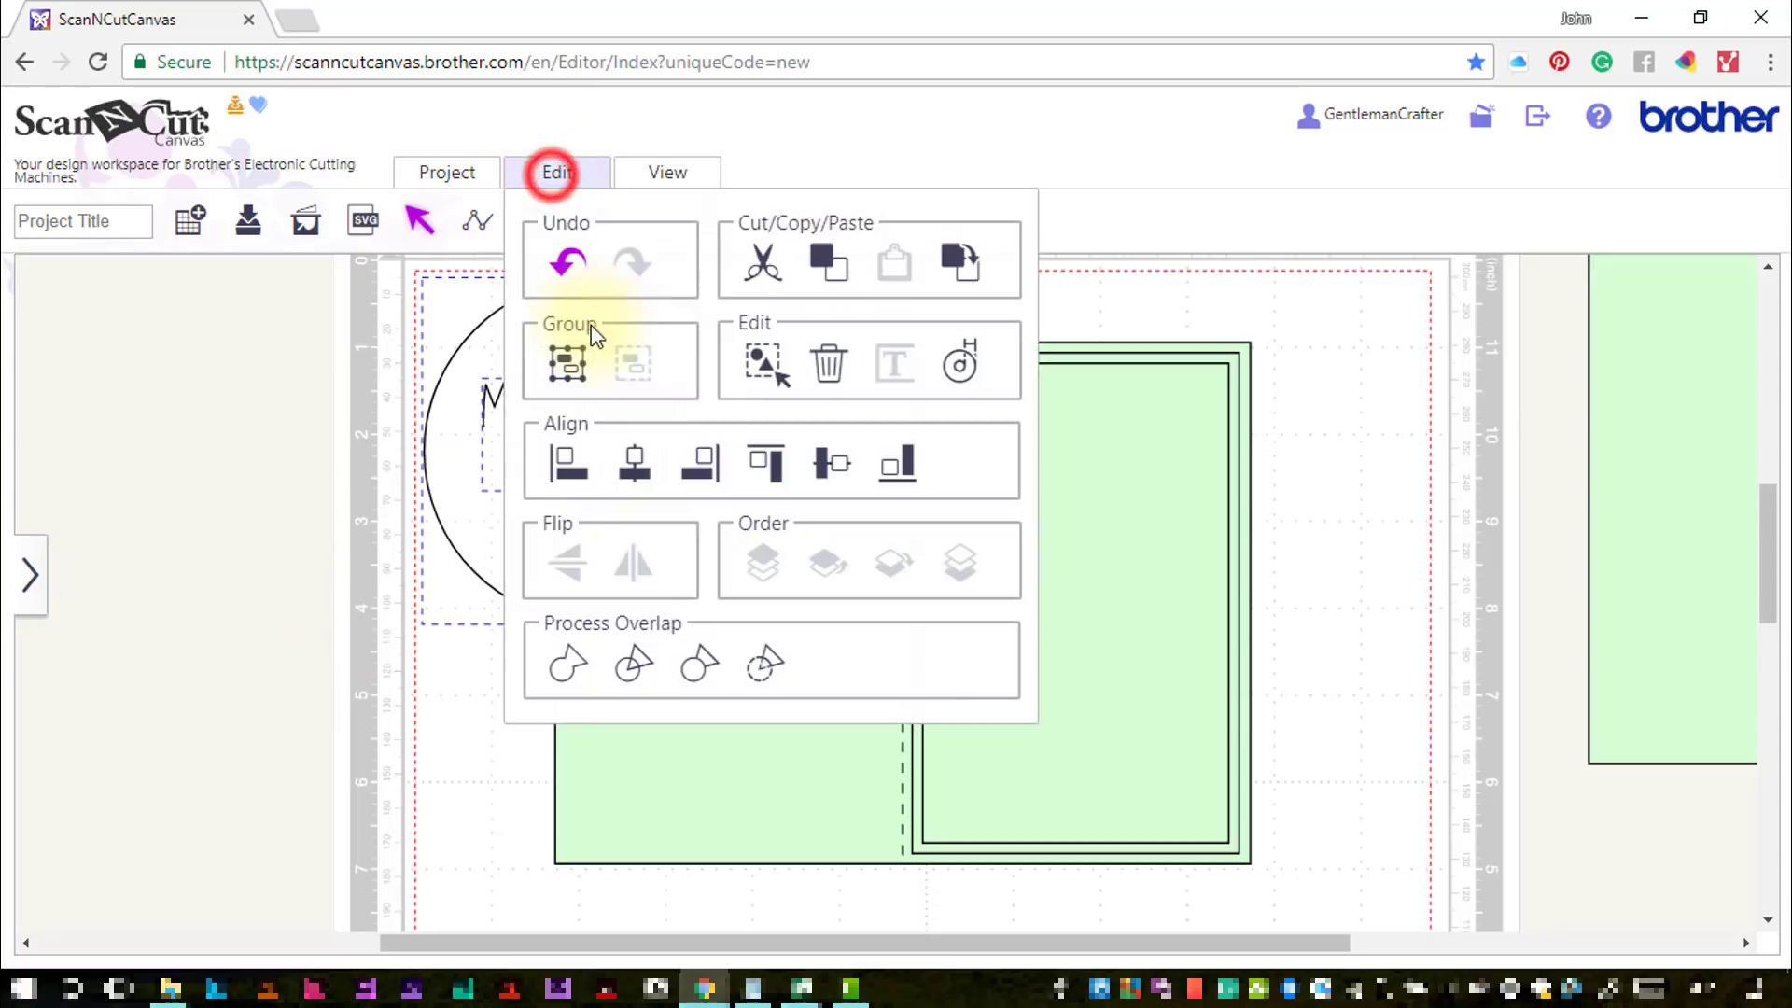
click(627, 462)
click(557, 177)
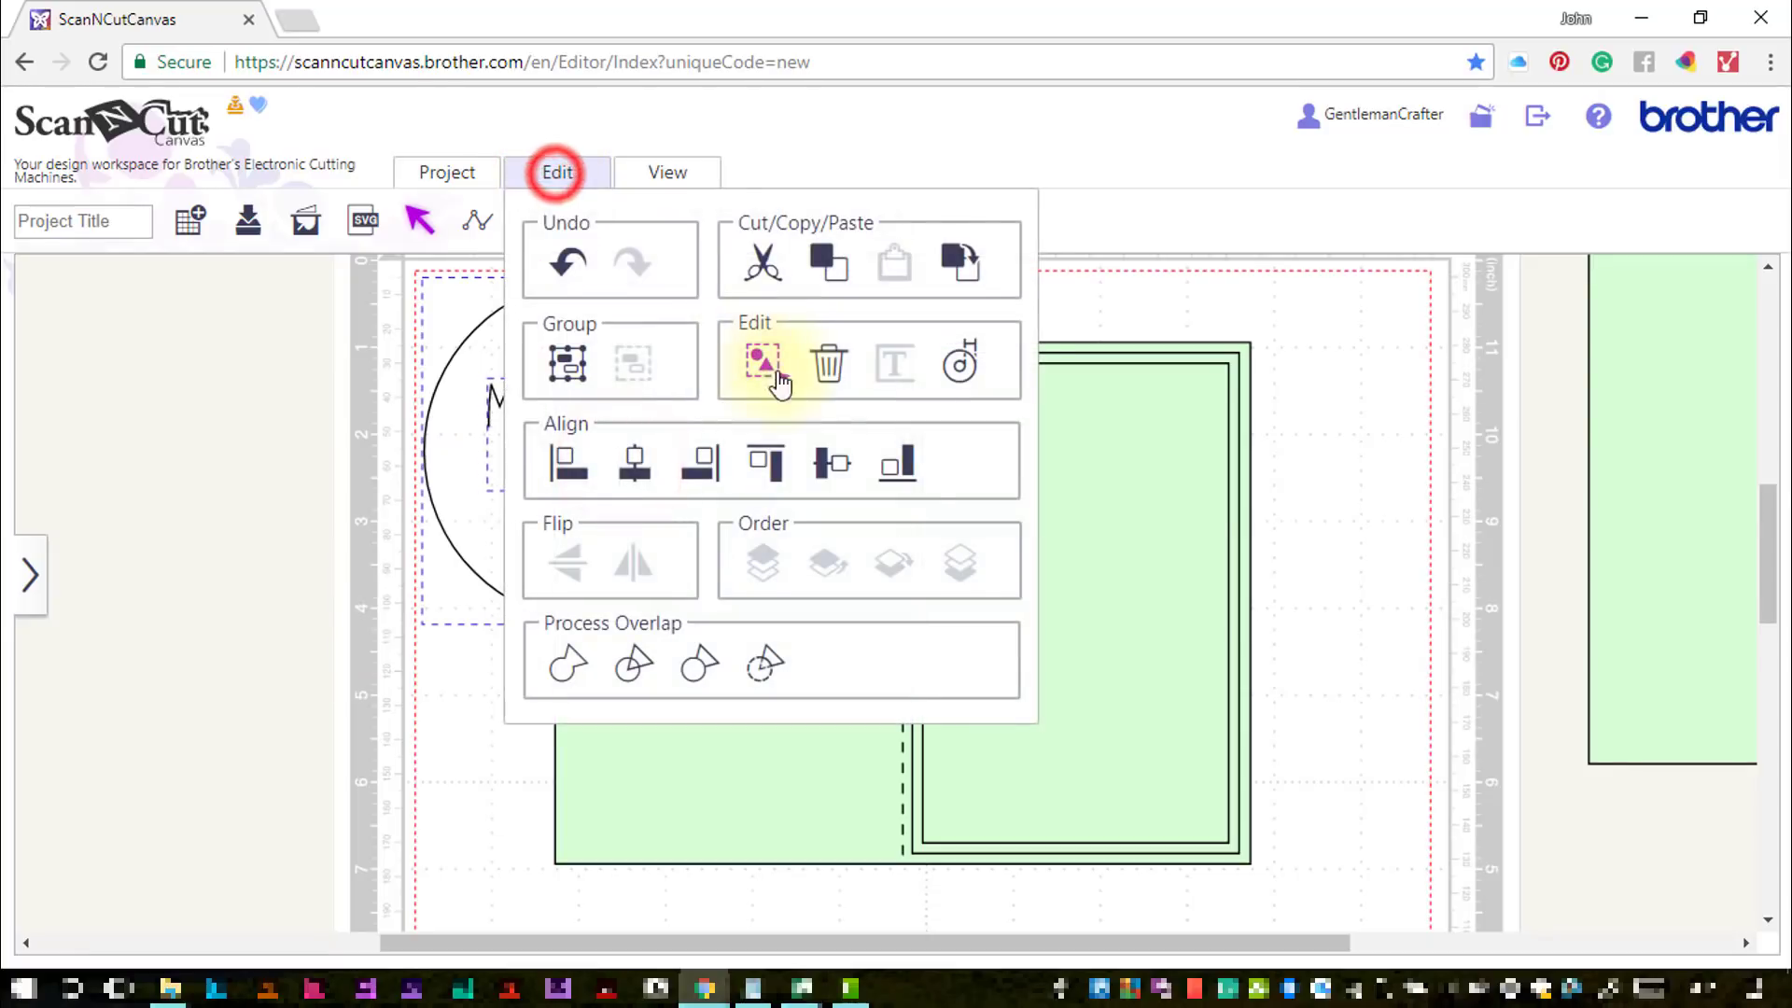
click(831, 463)
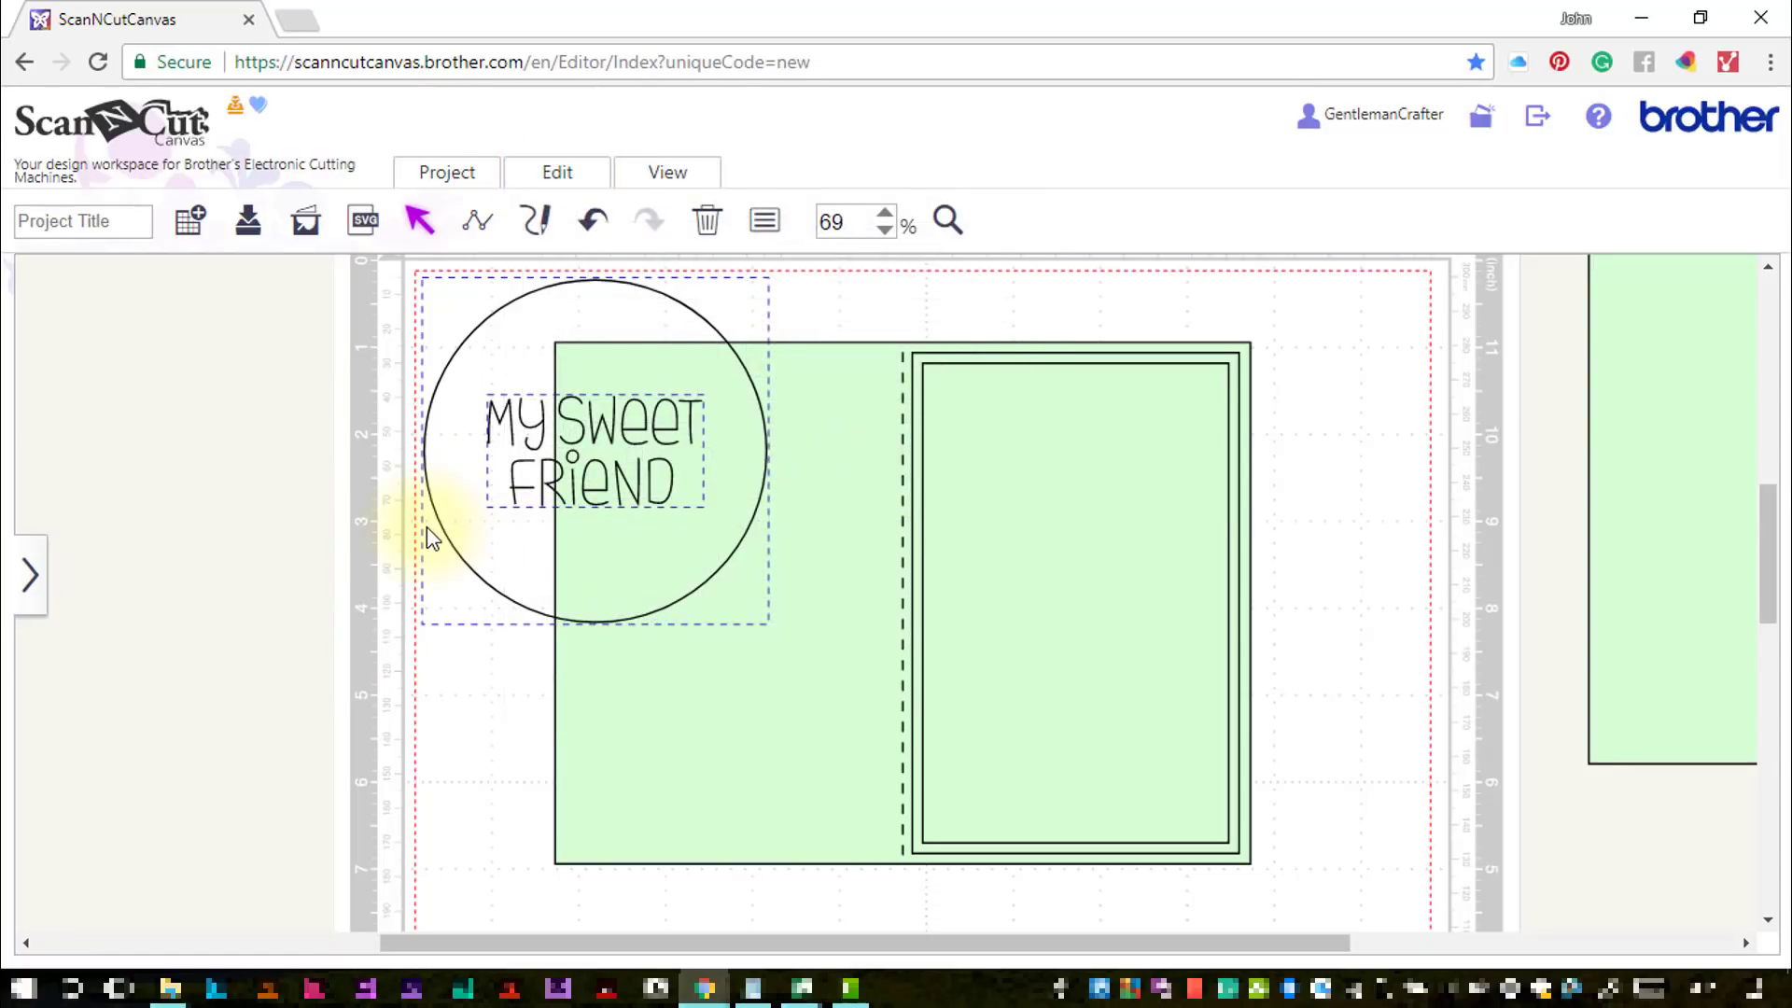
Move the circle and text together onto the card front, scale the circle to about 3.11 inches, and let it overlap the panel's right edge
click(427, 526)
drag(466, 399, 992, 492)
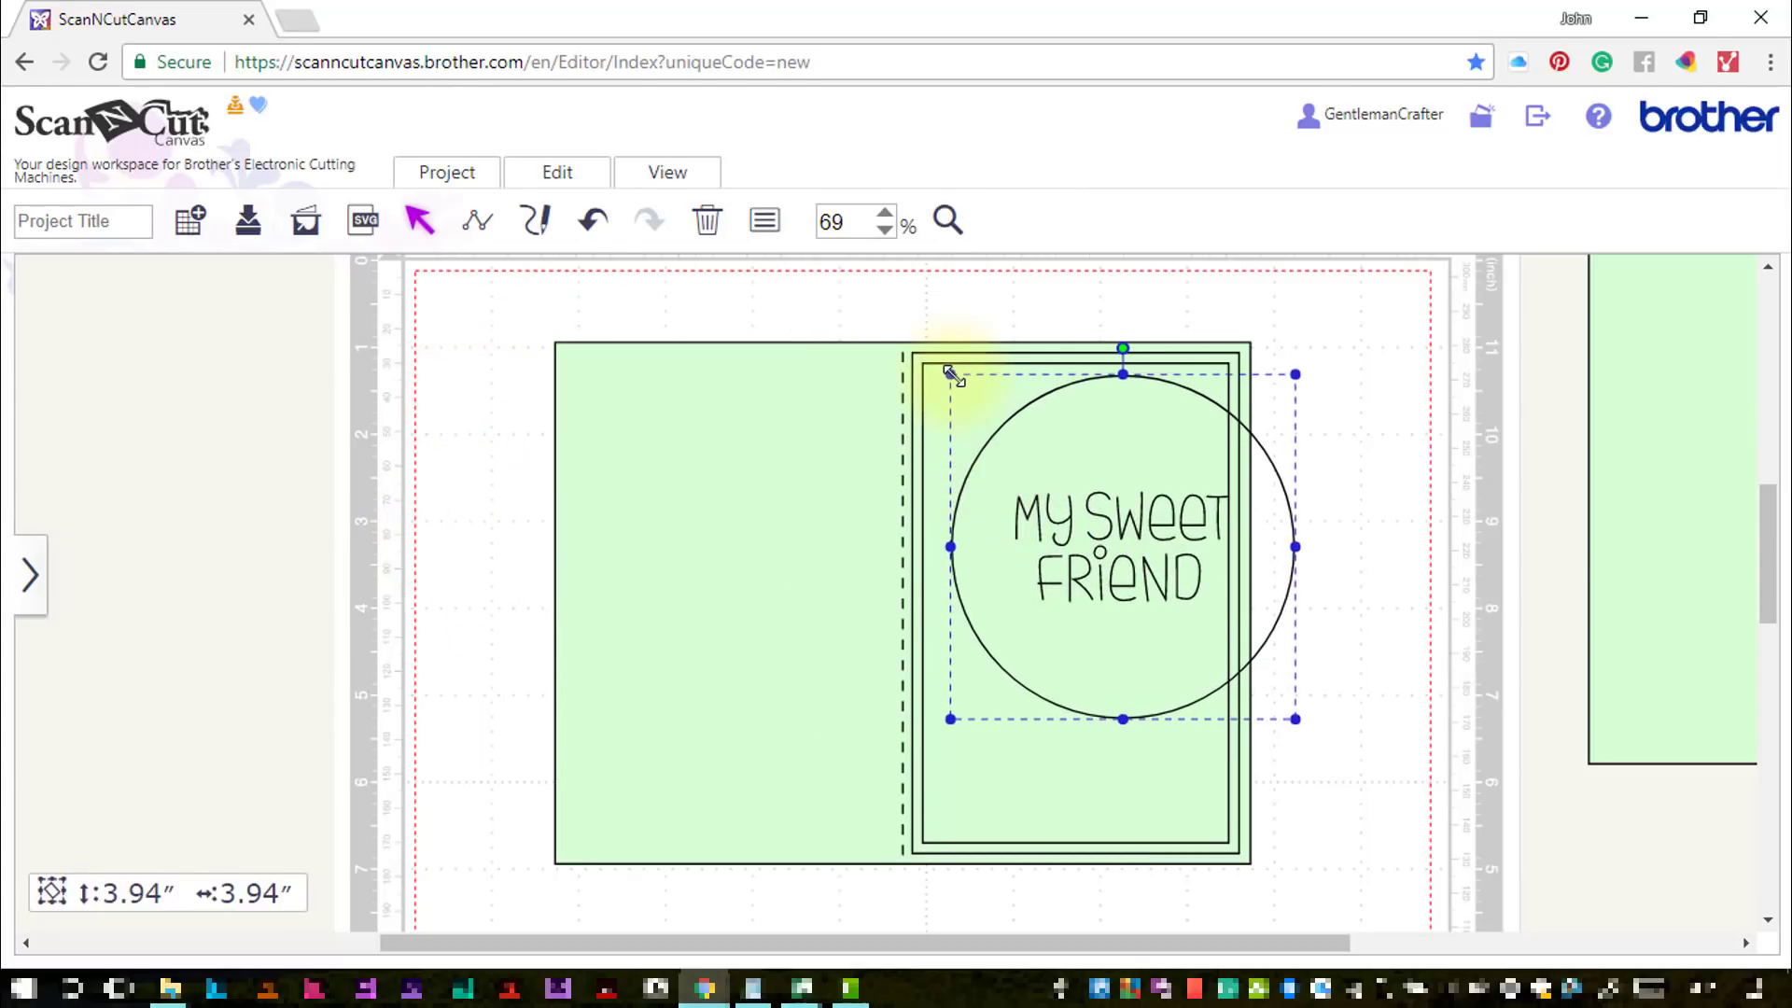
drag(950, 373, 1027, 494)
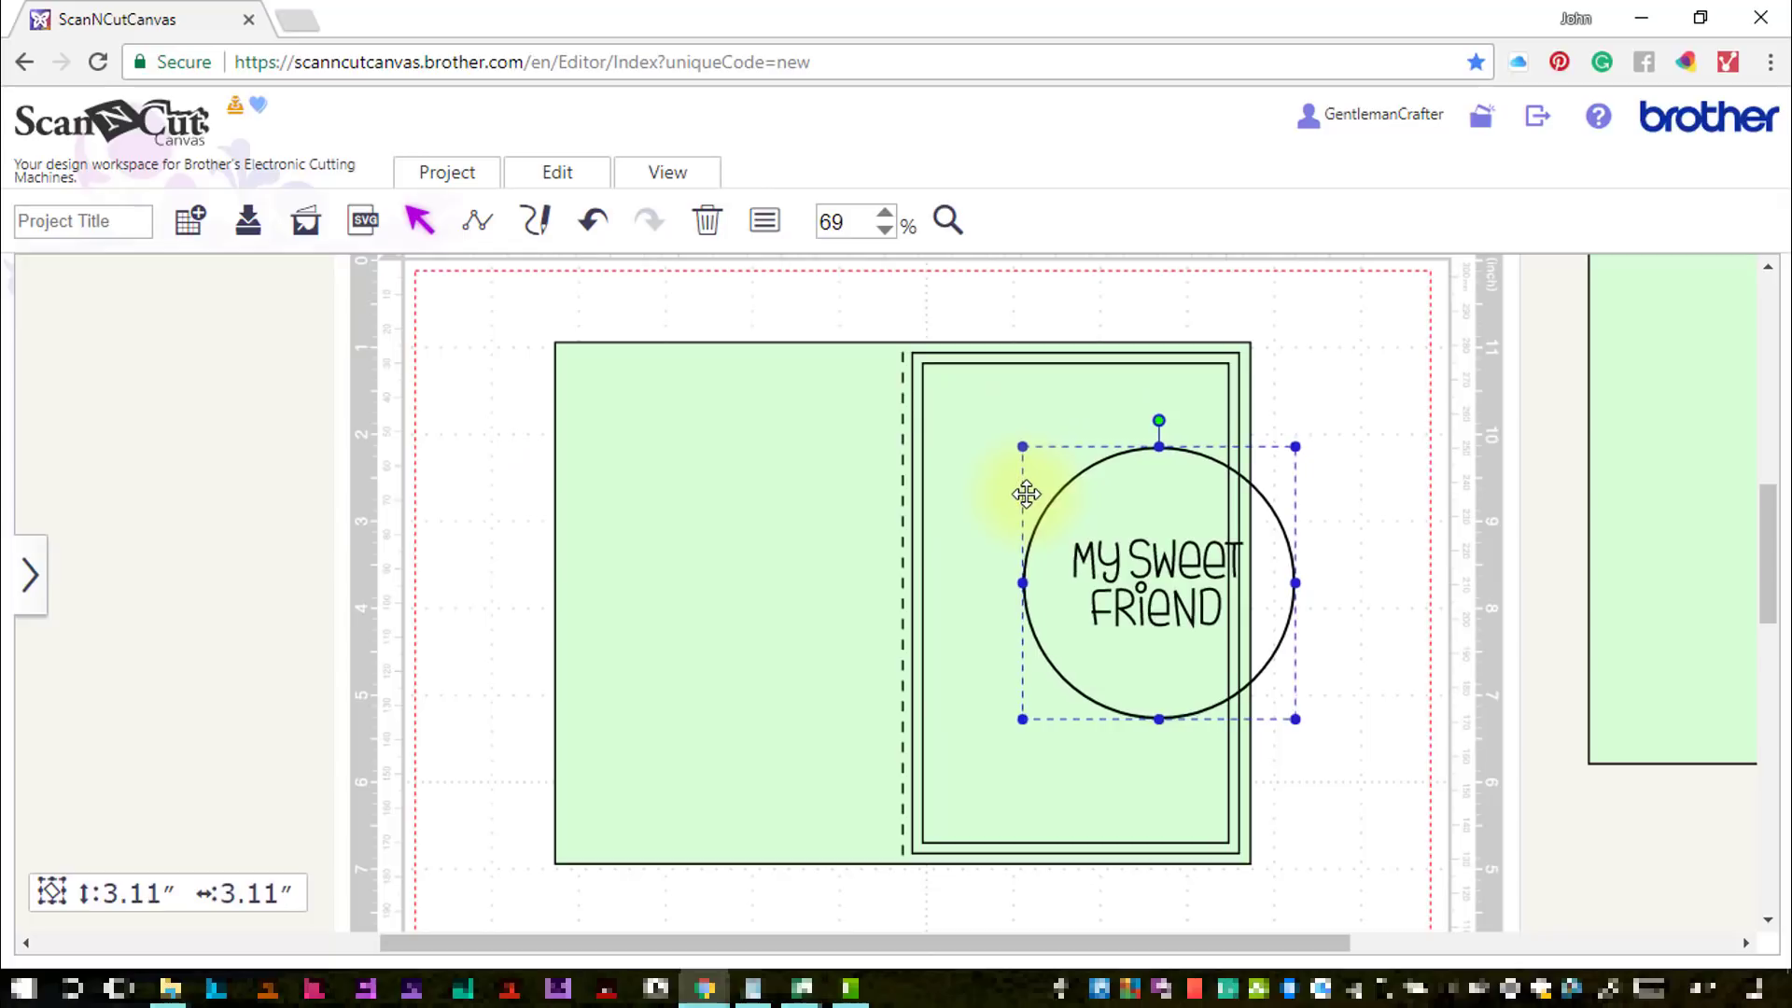
mouse_move(1133, 588)
mouse_down()
mouse_move(1108, 526)
mouse_move(1108, 562)
mouse_up()
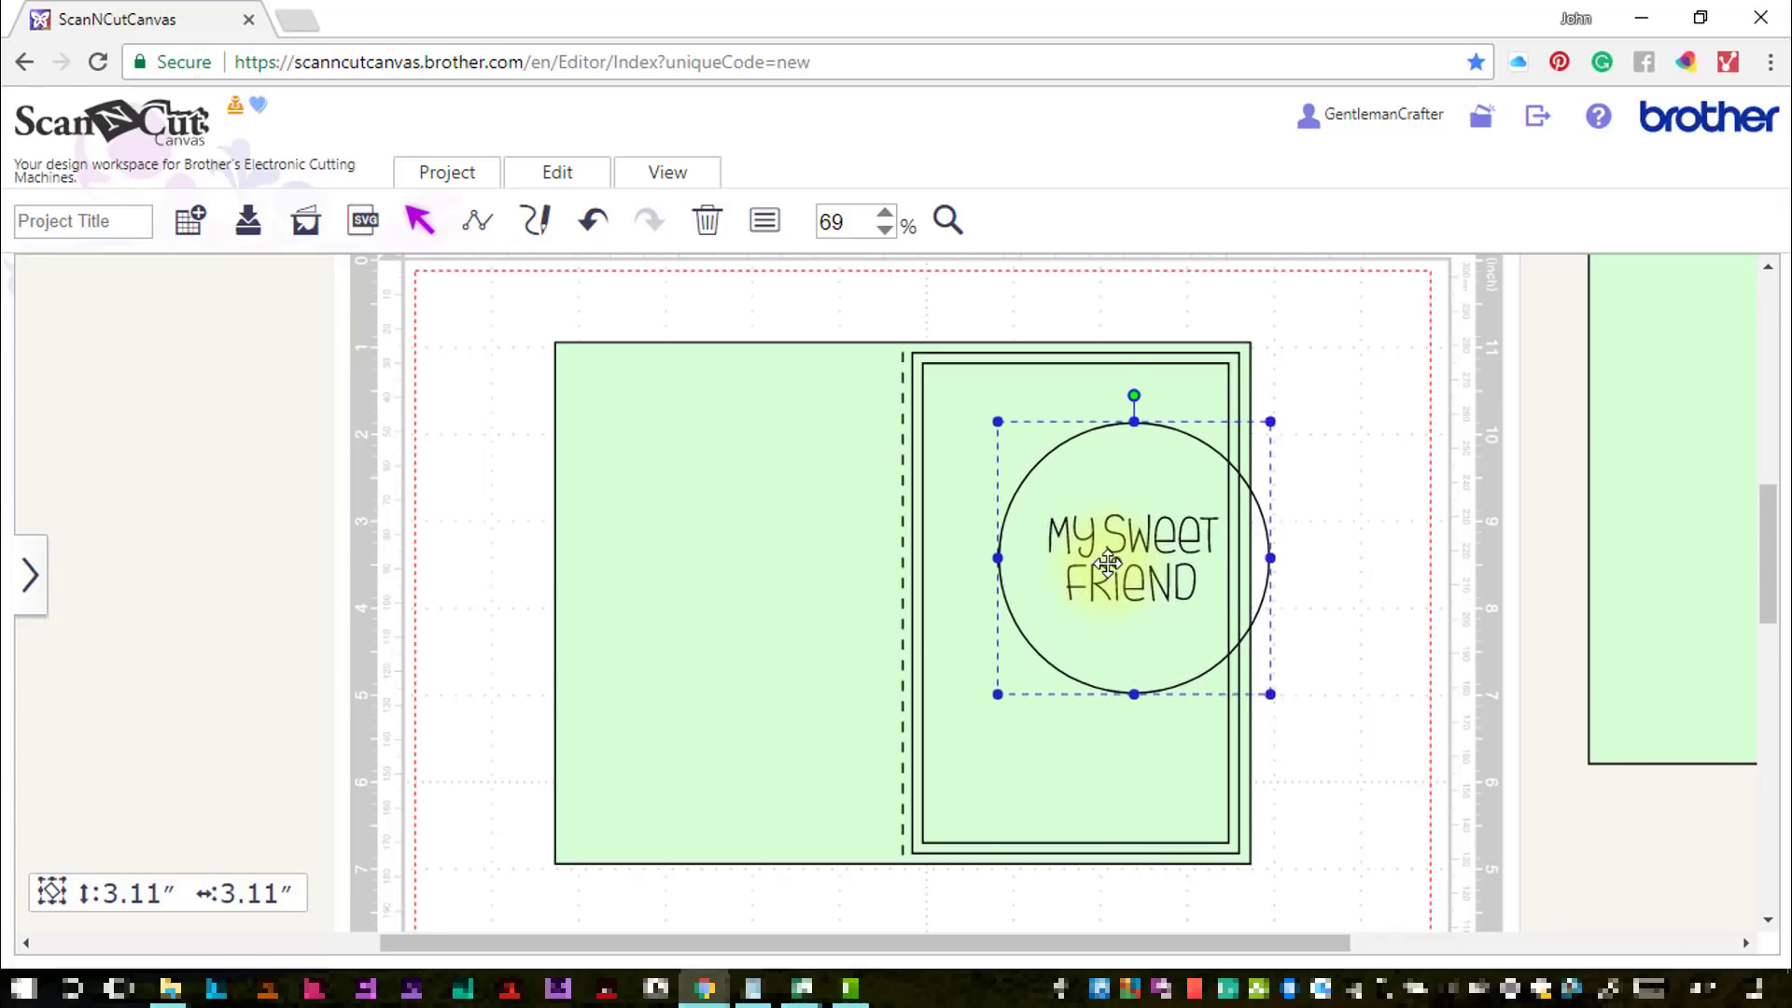
Subtract the circle from the innermost front panel, leaving the "My Sweet Friend" text in the cut-out
click(1383, 559)
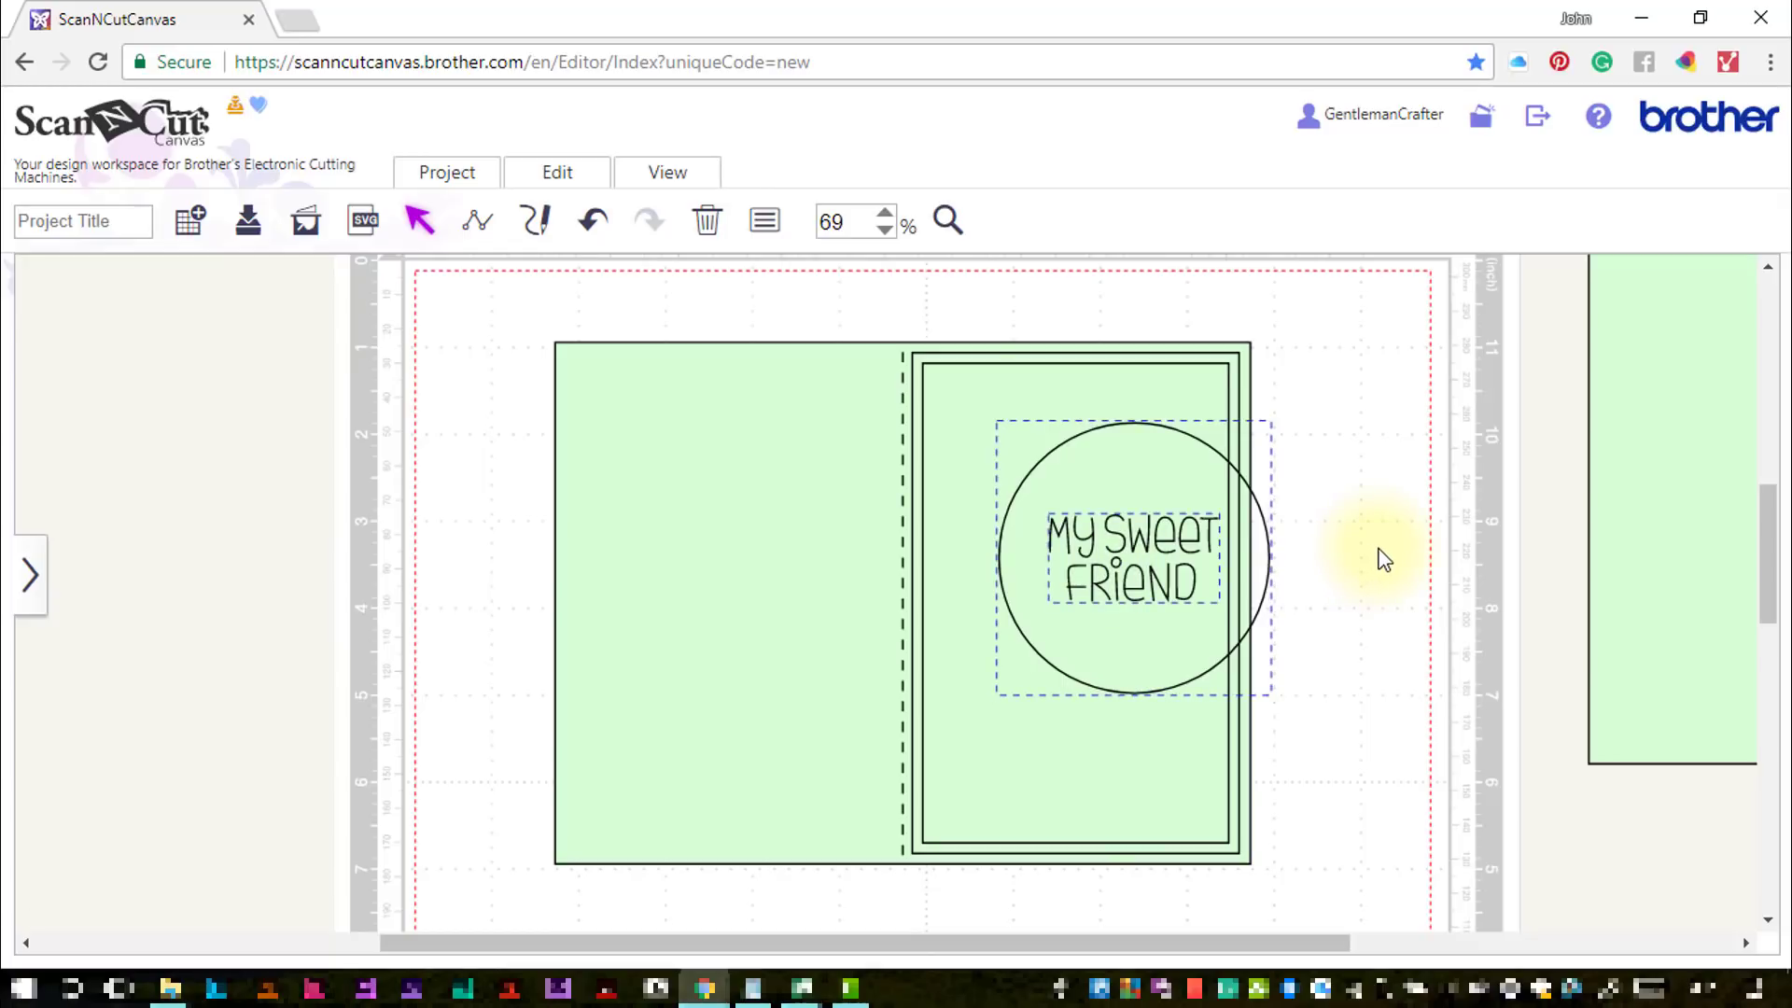
click(1379, 544)
click(1136, 457)
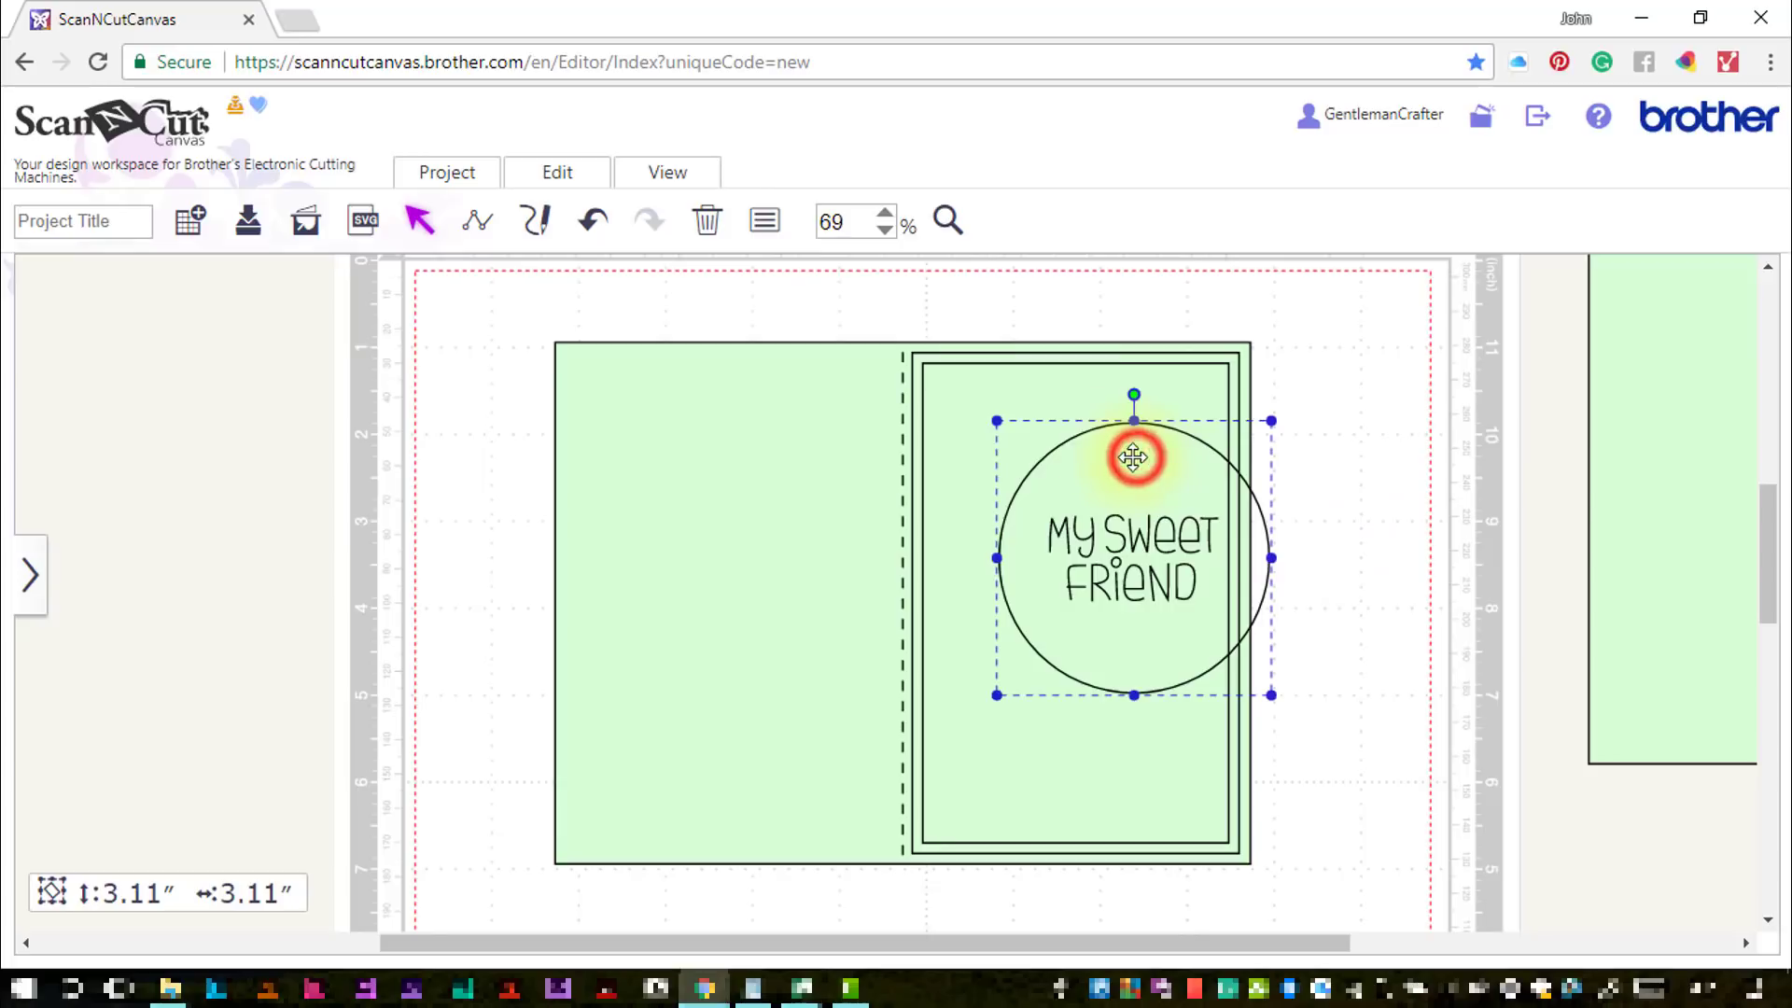
click(1065, 390)
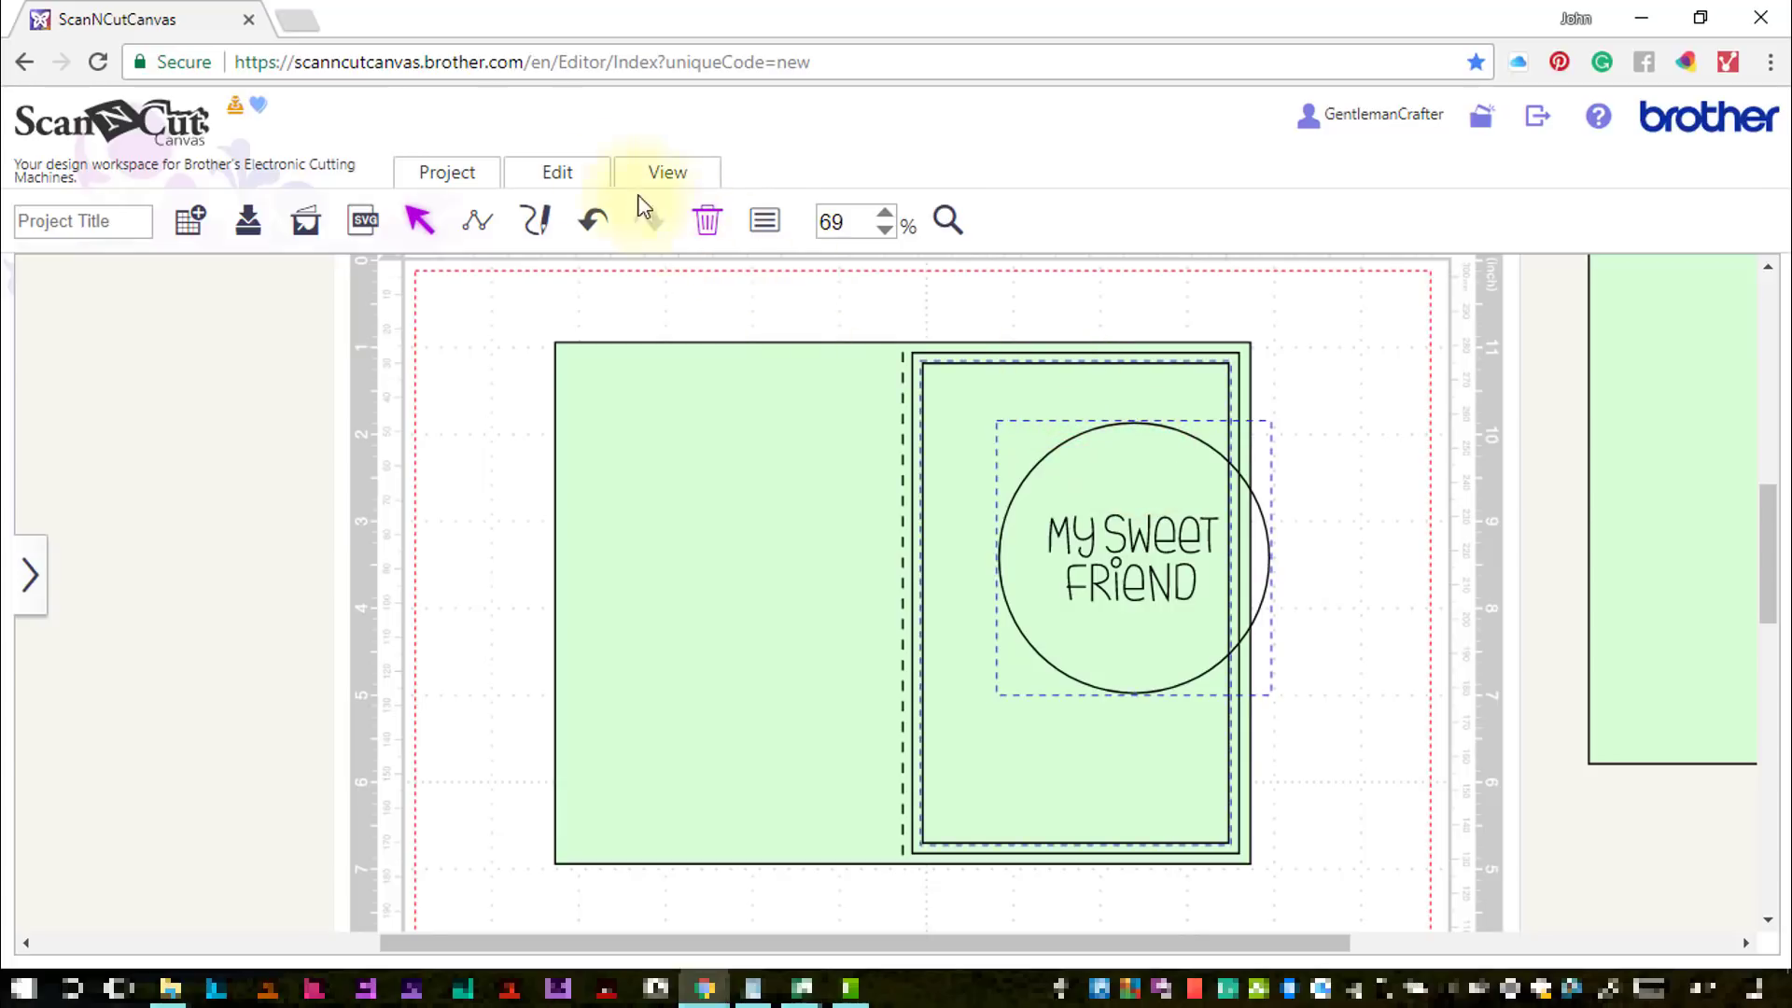
click(577, 174)
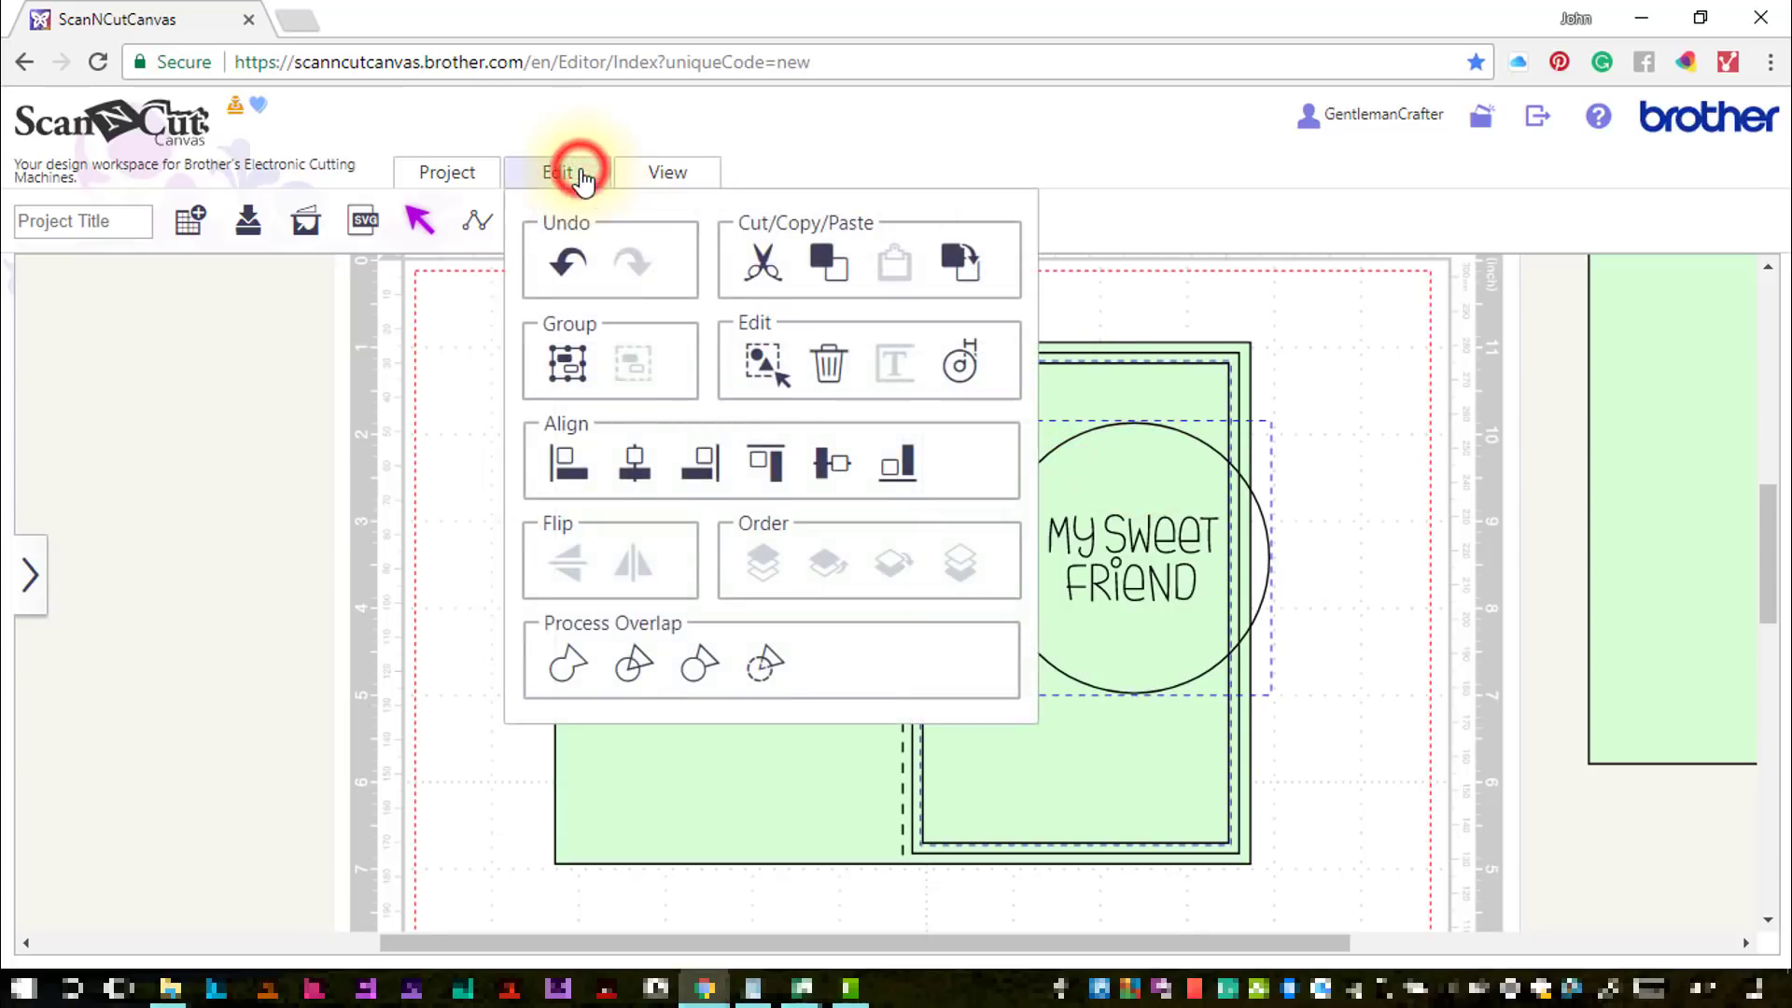
click(766, 665)
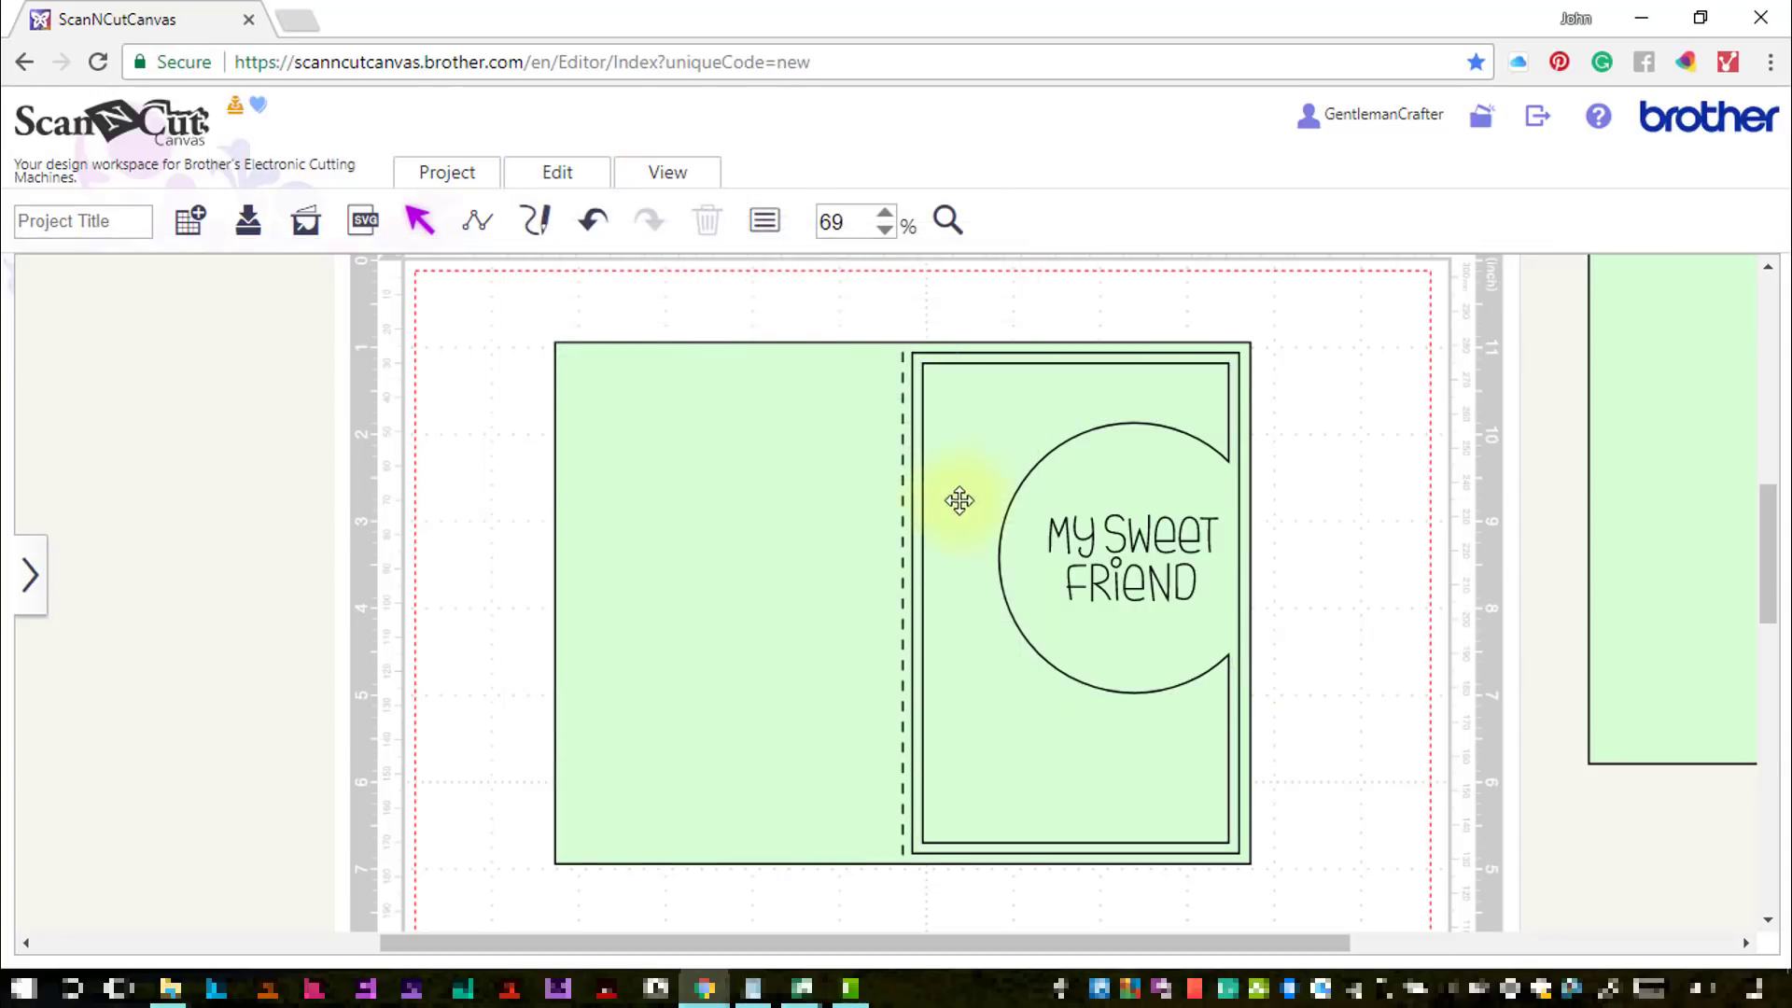
Try dark green as the fill of the panel with the circular cut-out, and settle on light pink
click(979, 440)
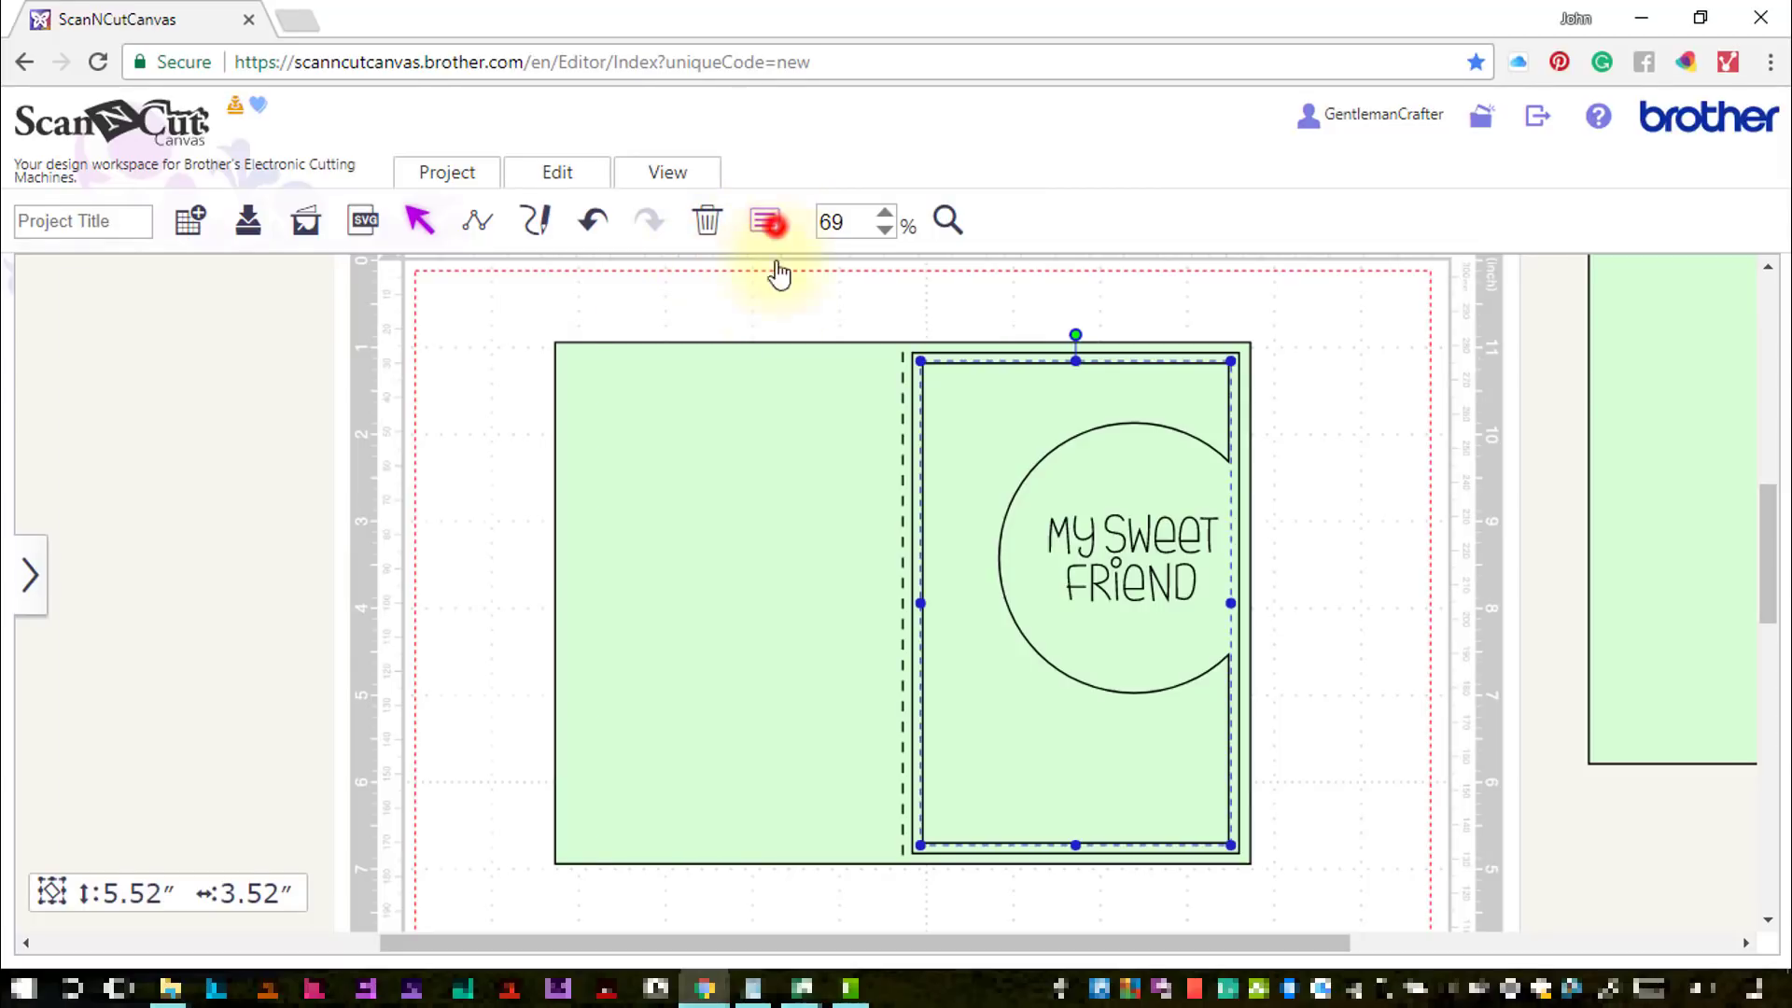
click(767, 224)
click(173, 579)
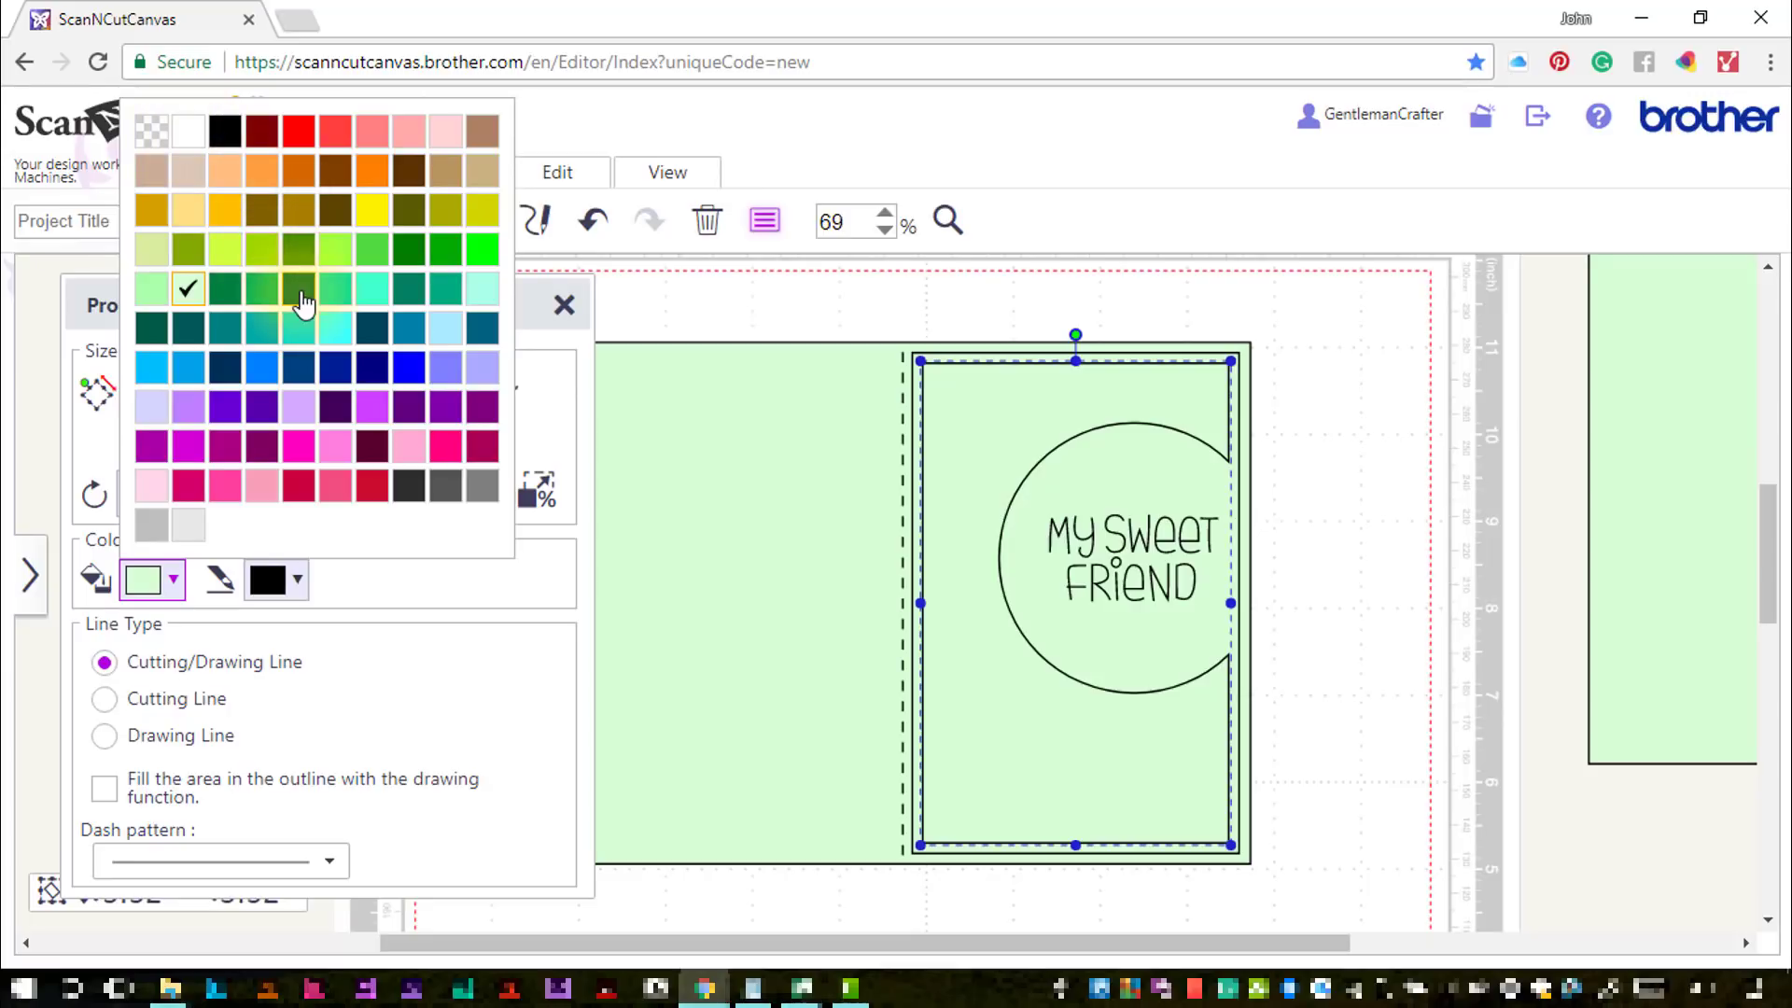
click(299, 291)
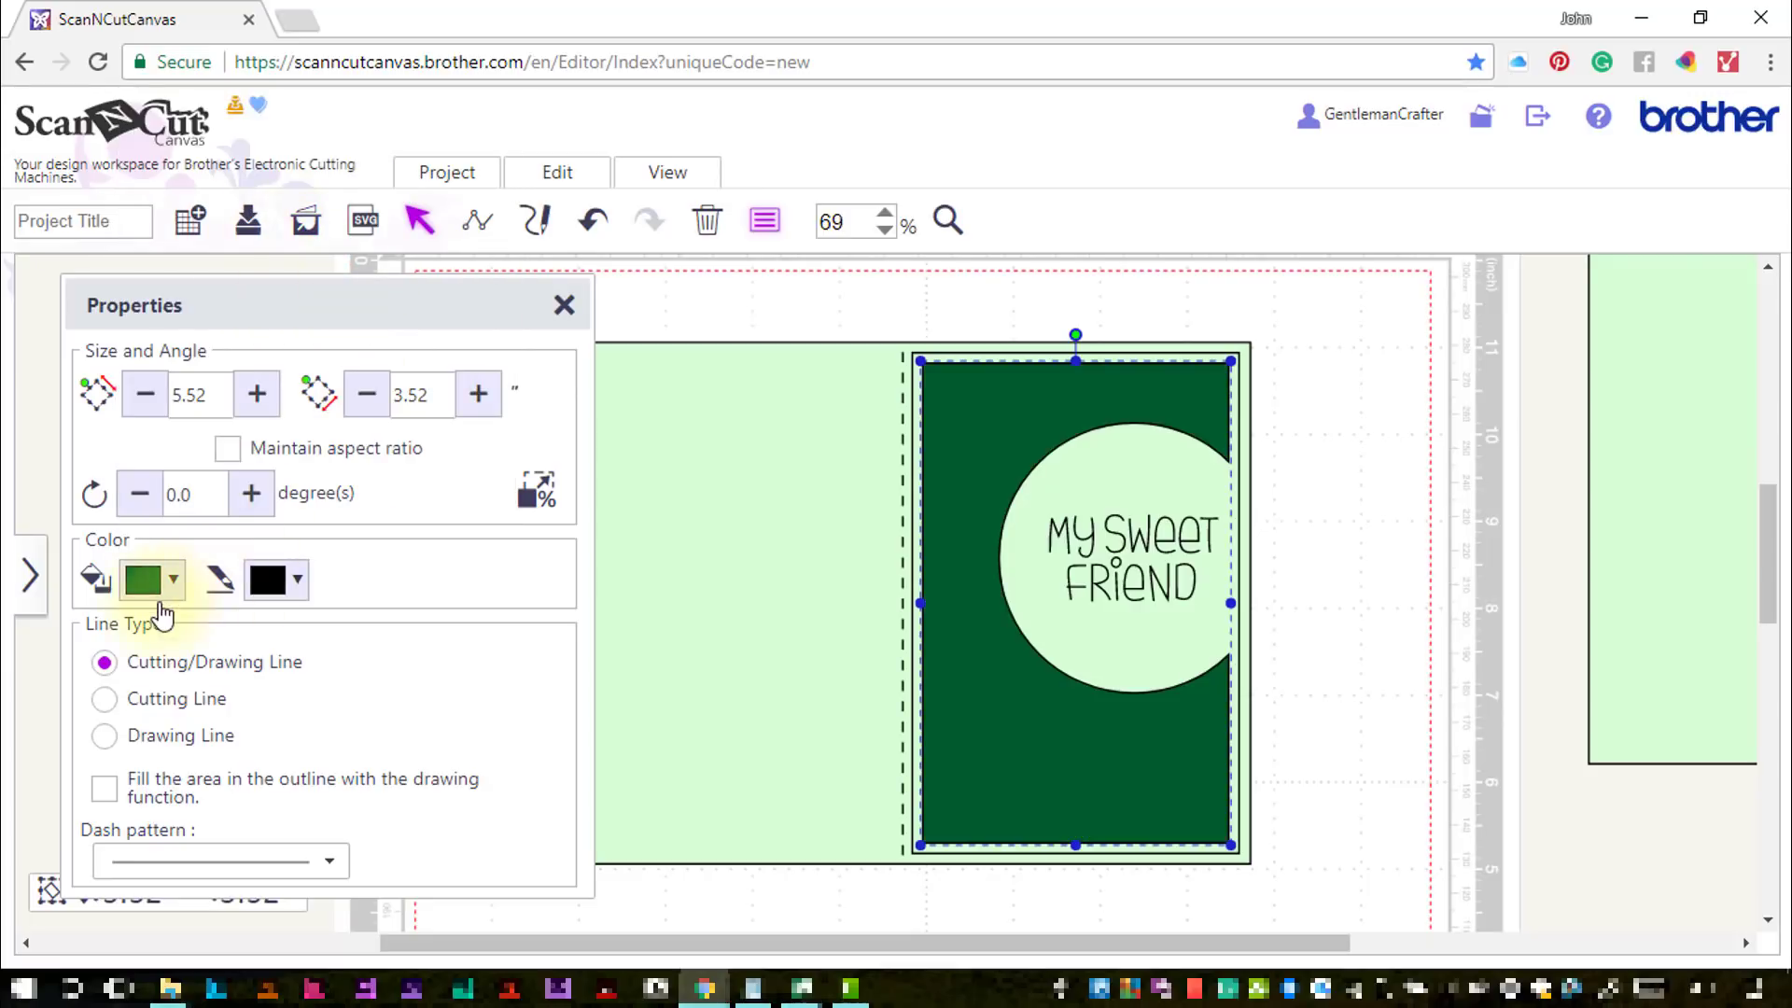
click(176, 590)
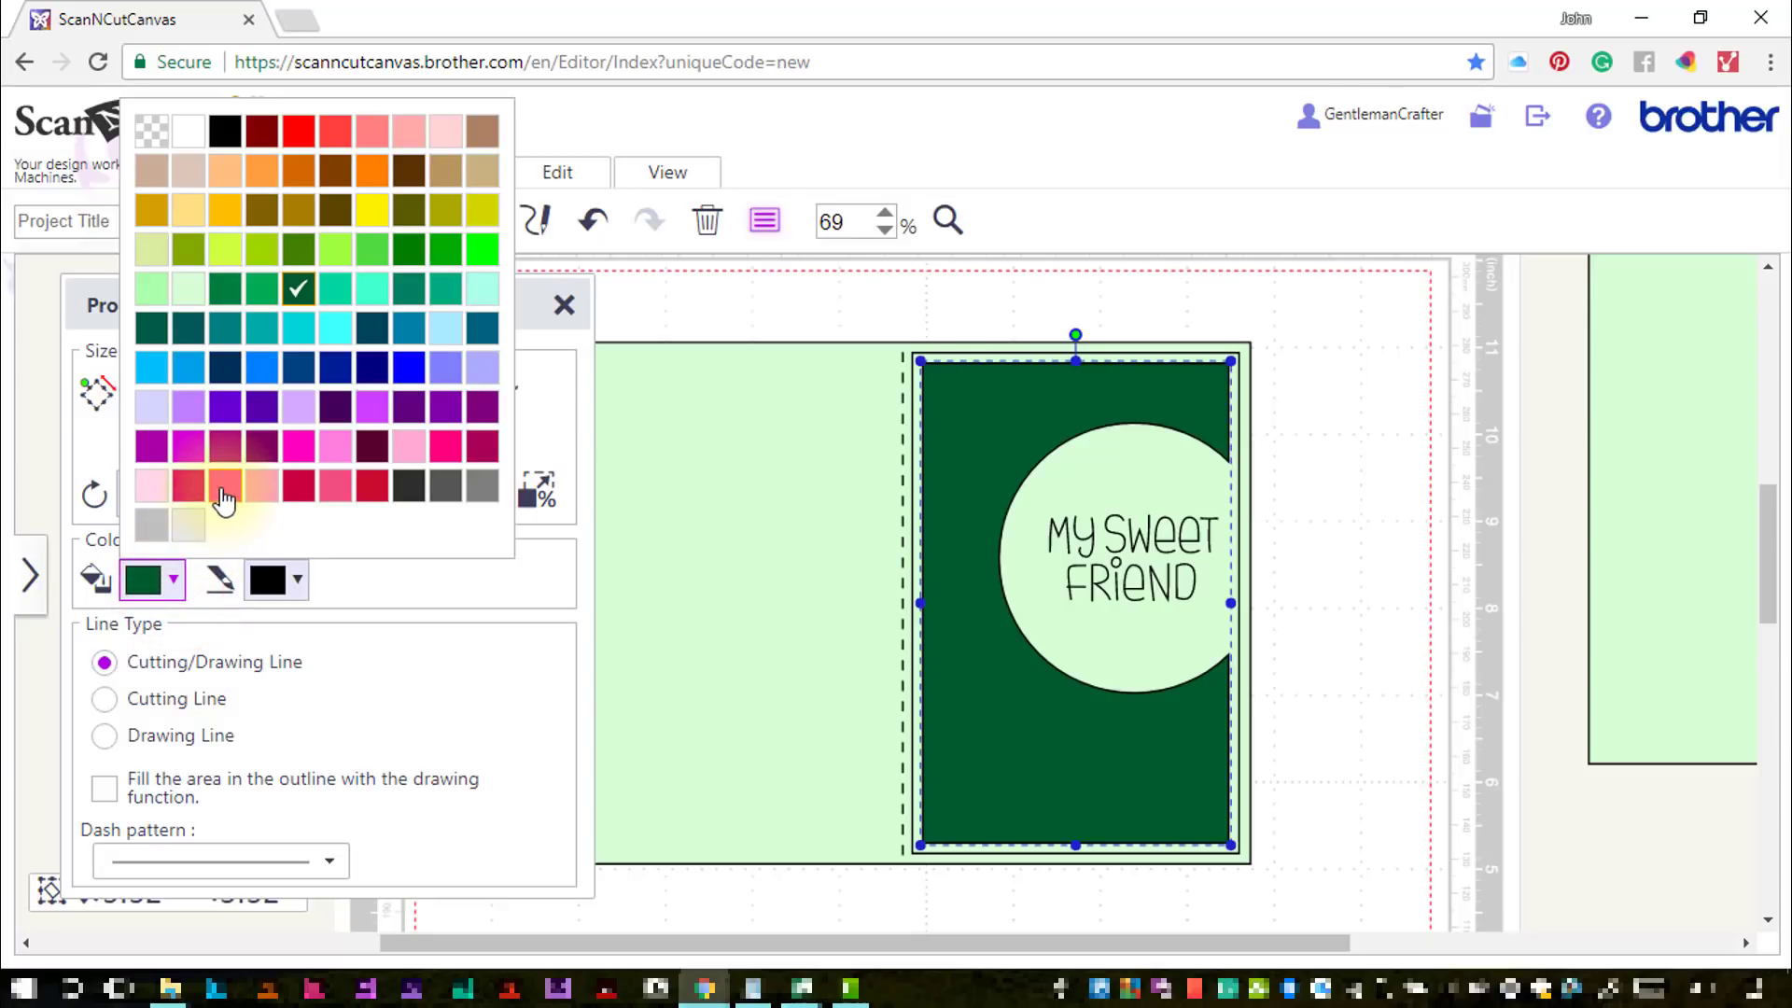
click(152, 485)
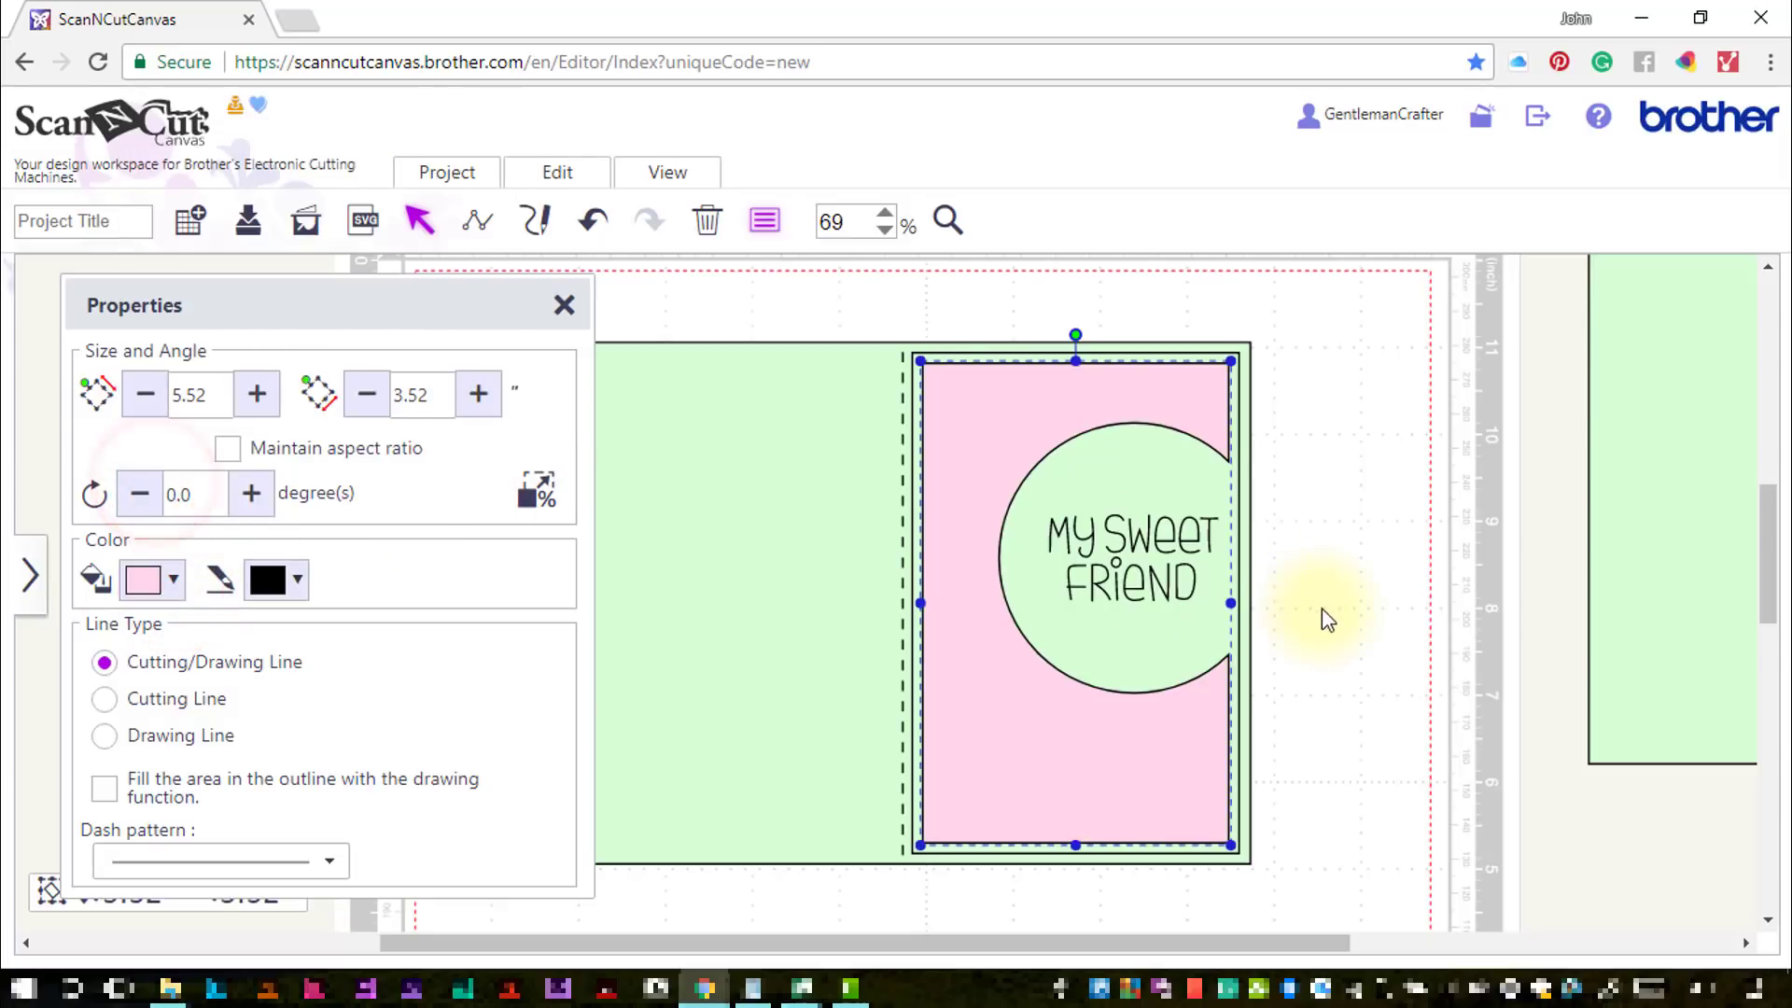
click(1359, 635)
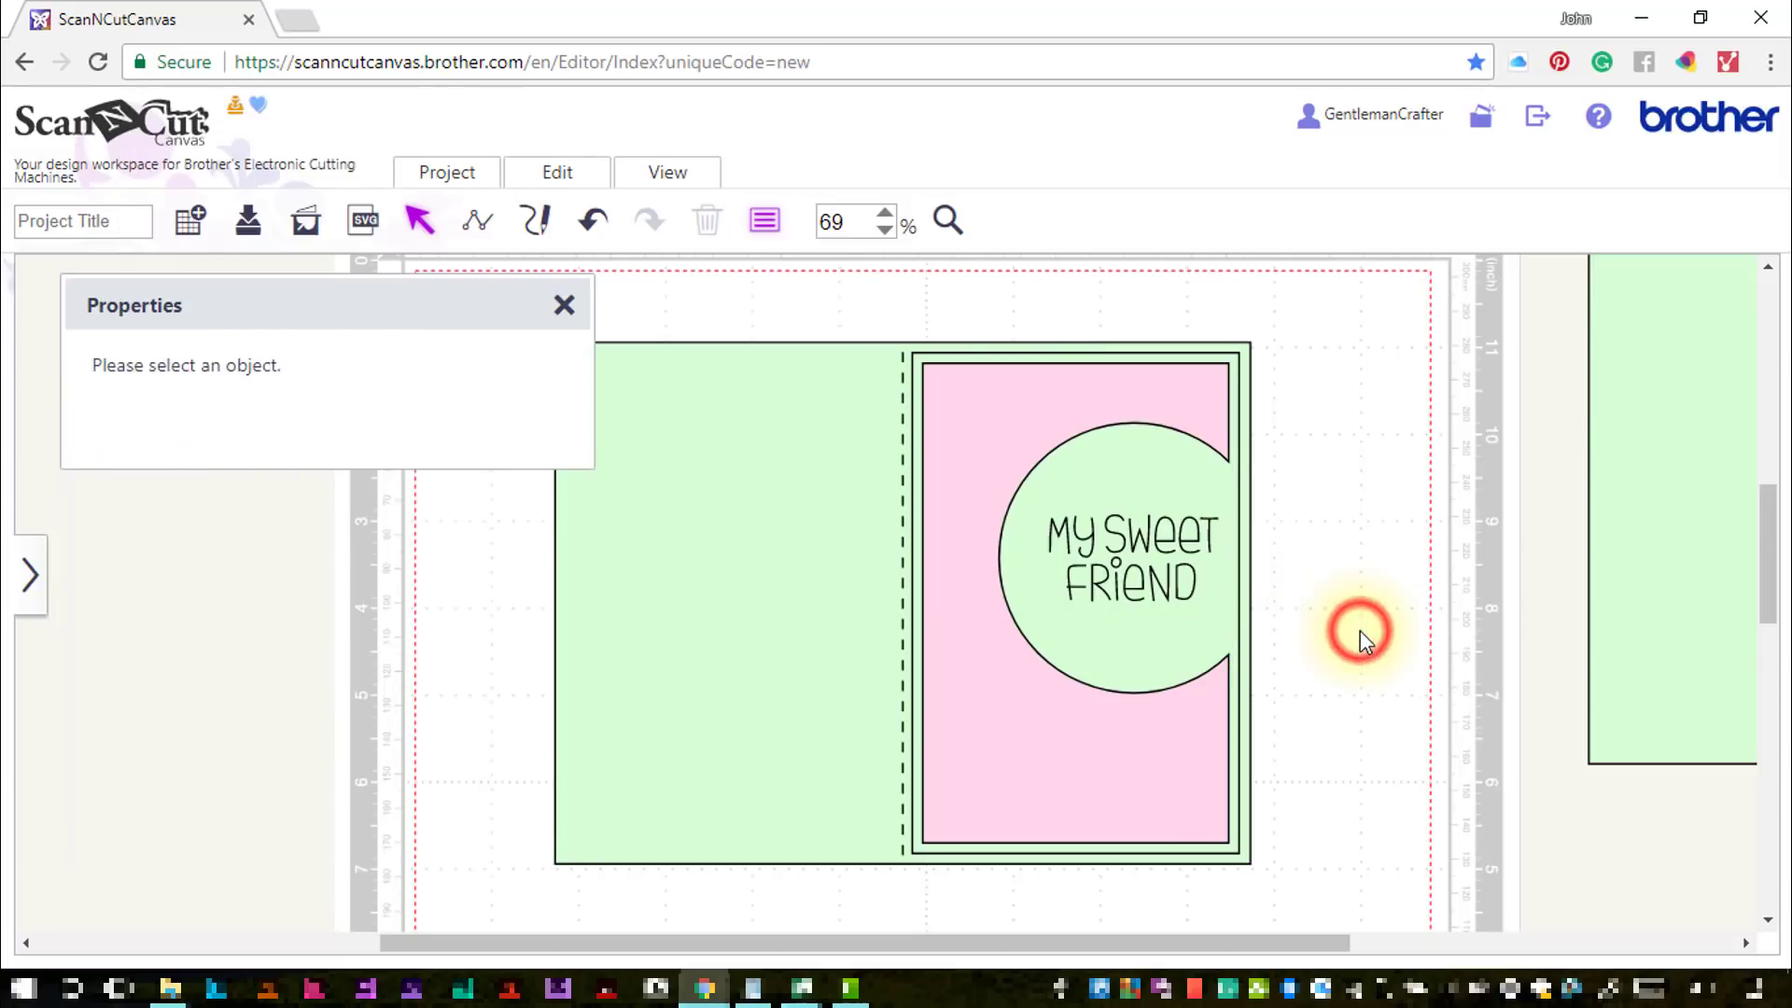
Fill the 5.76 by 3.76 inch mat panel behind the pink panel with white
click(1160, 470)
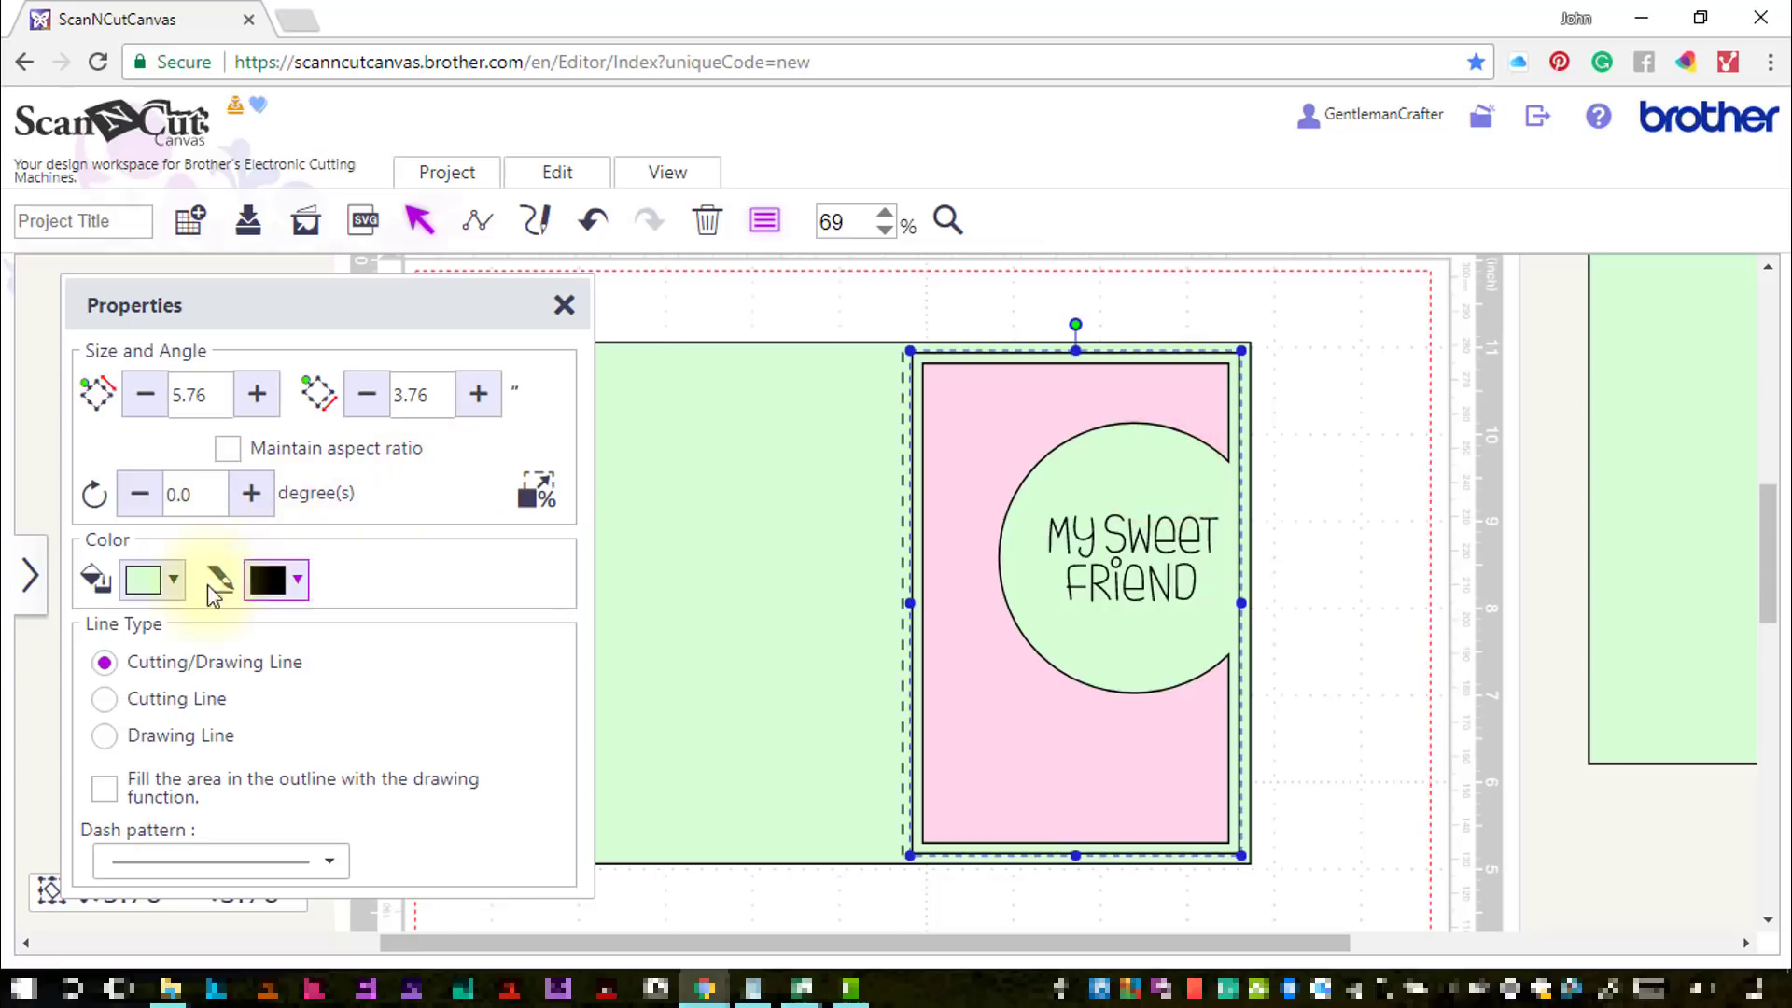
click(171, 588)
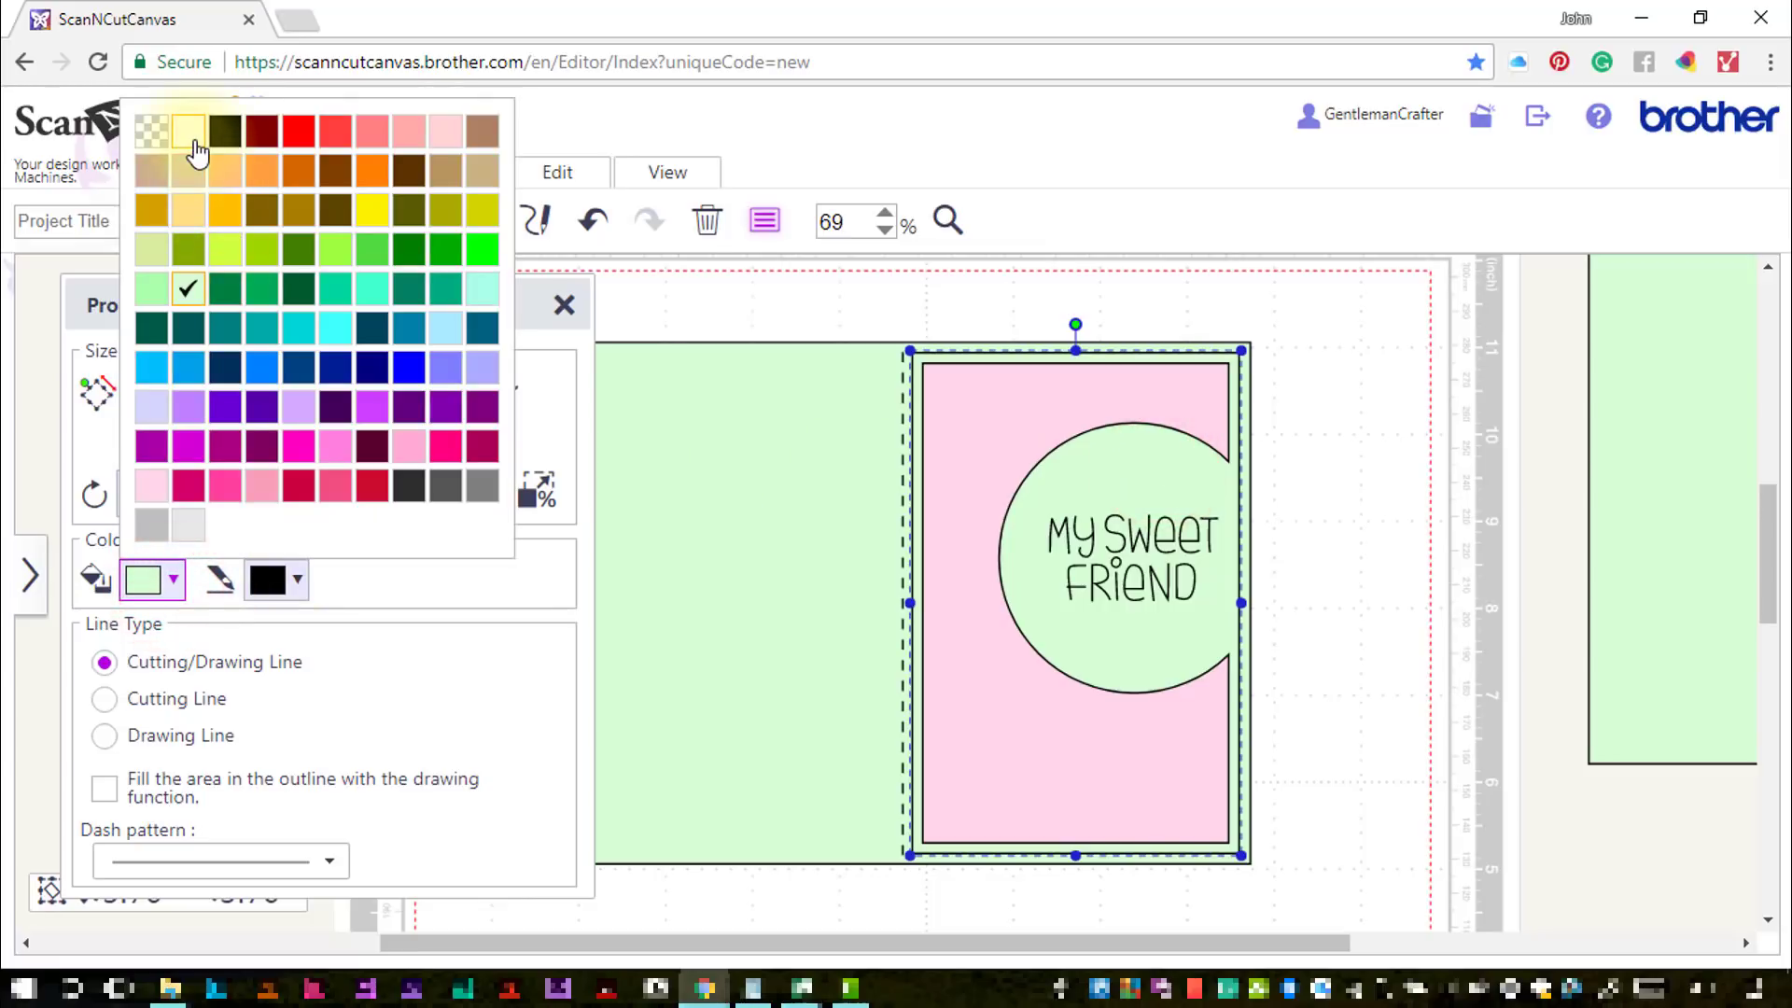
click(198, 137)
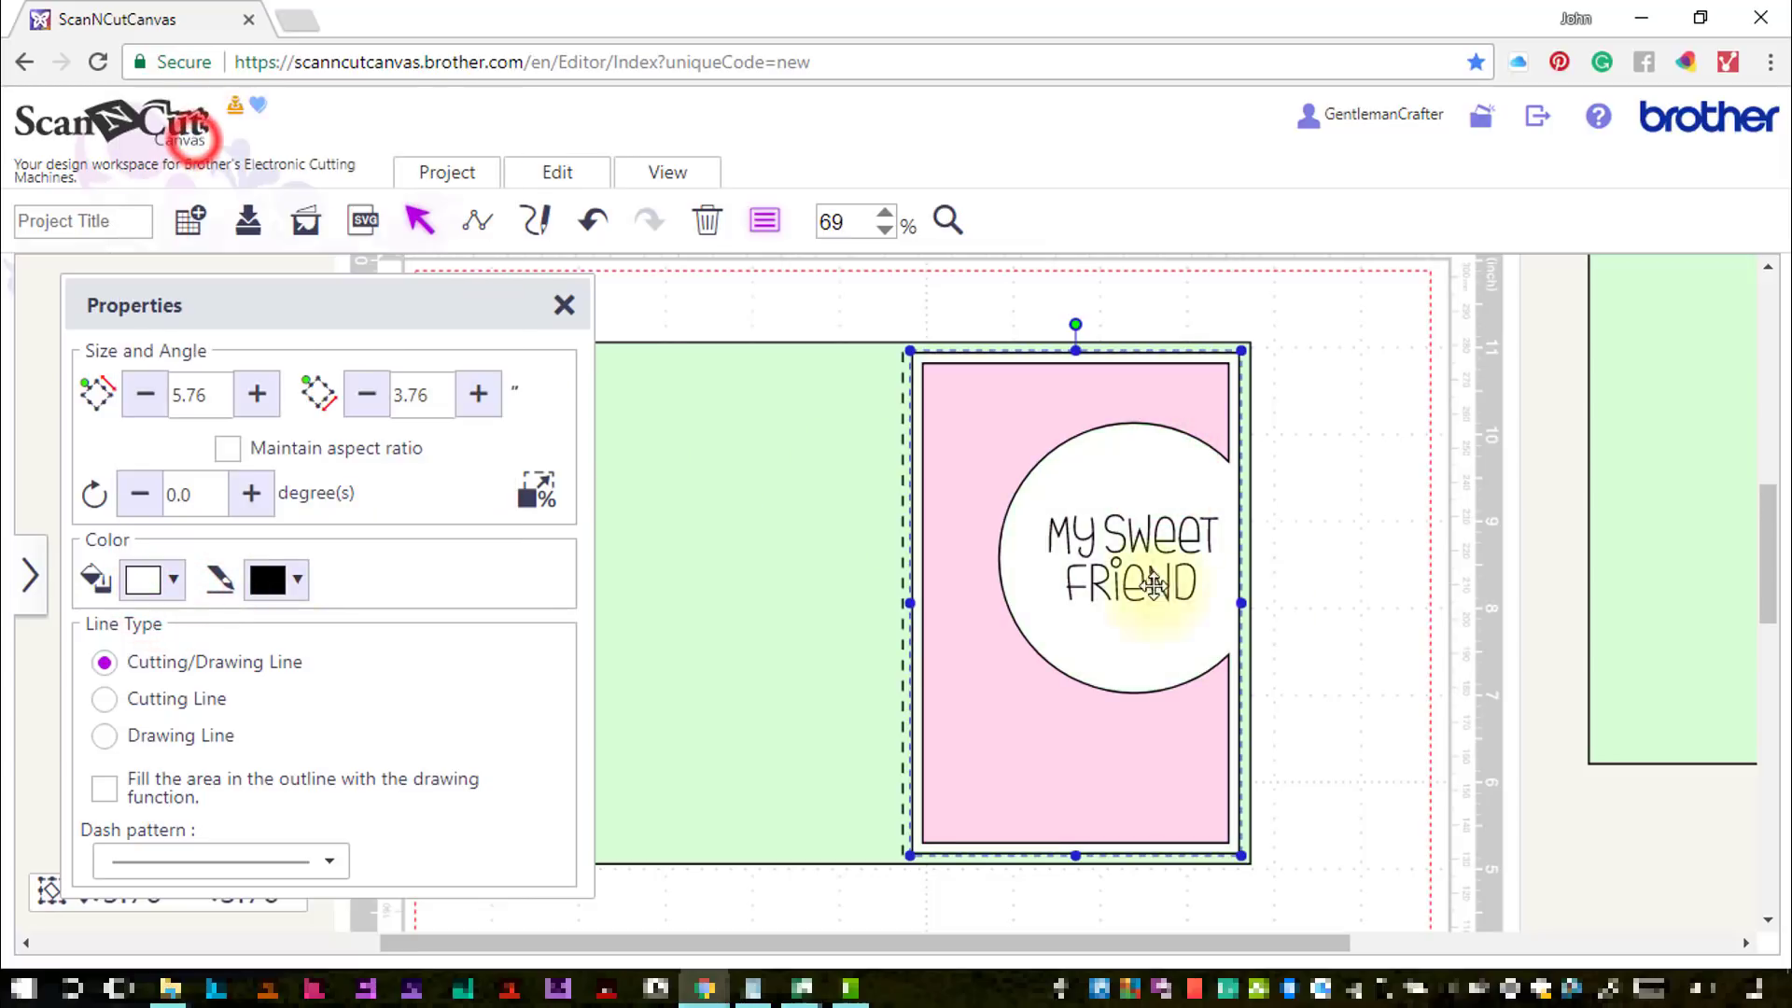
click(1403, 638)
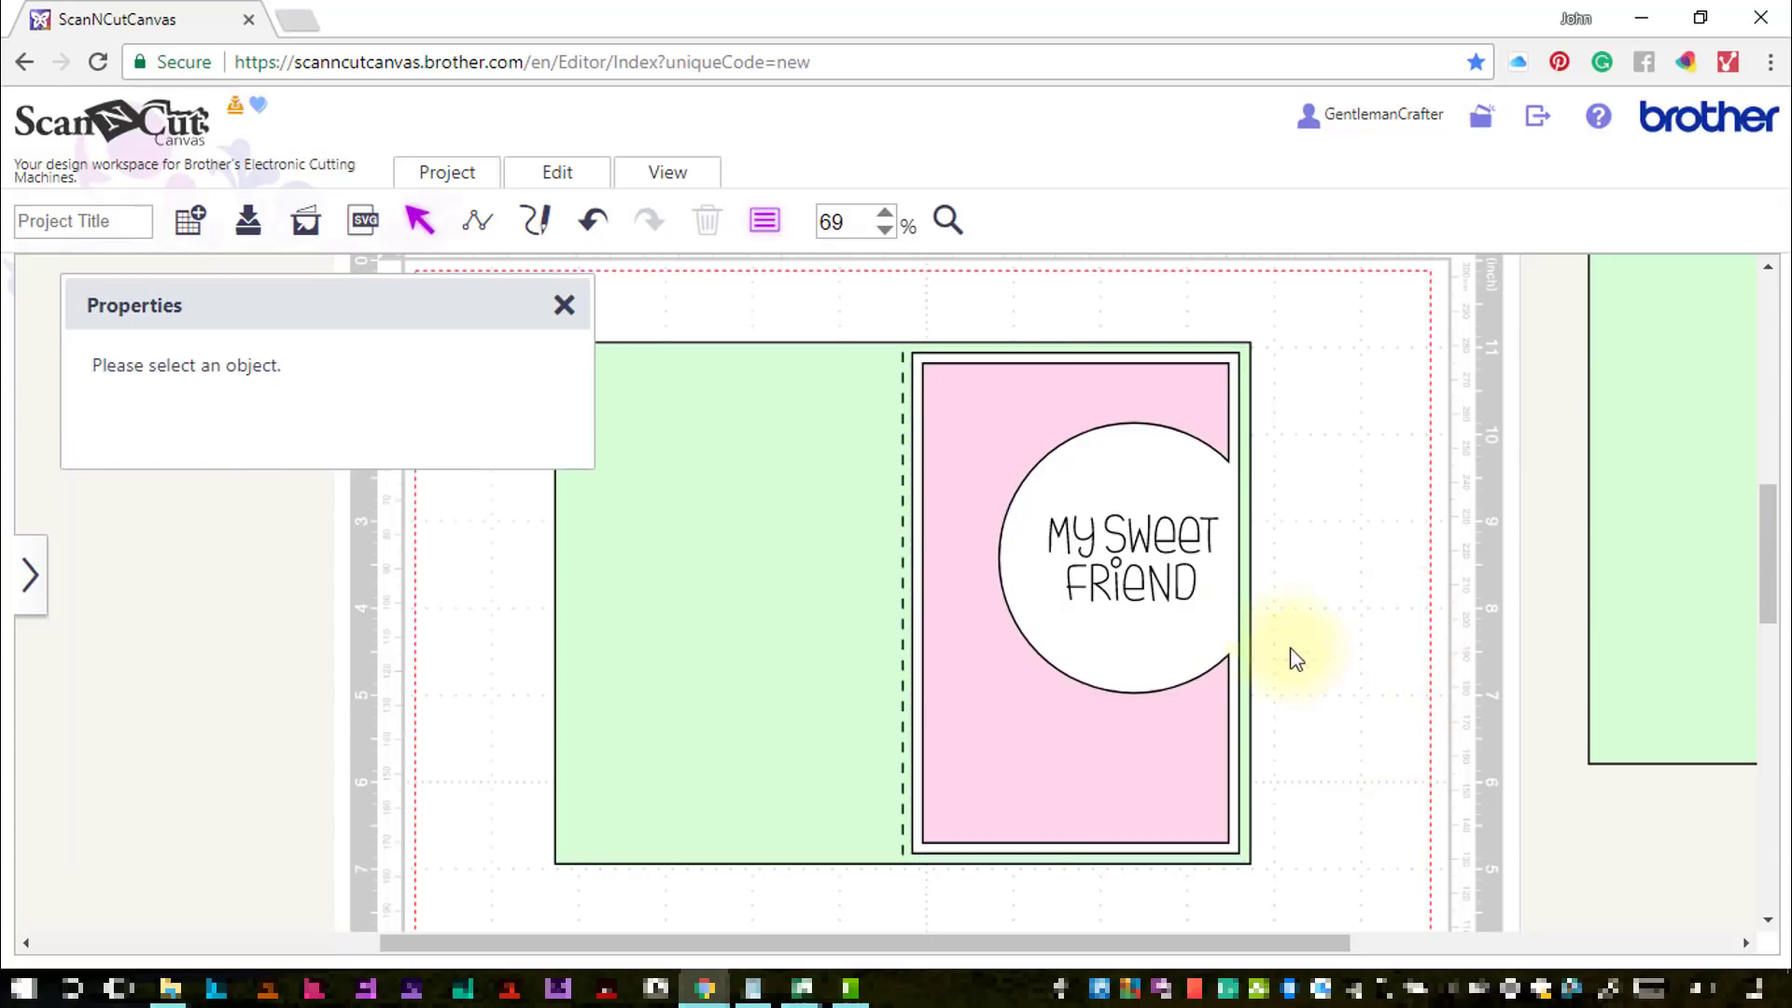
Nudge the "My Sweet Friend" text slightly to the left within the circular cut-out
click(1139, 573)
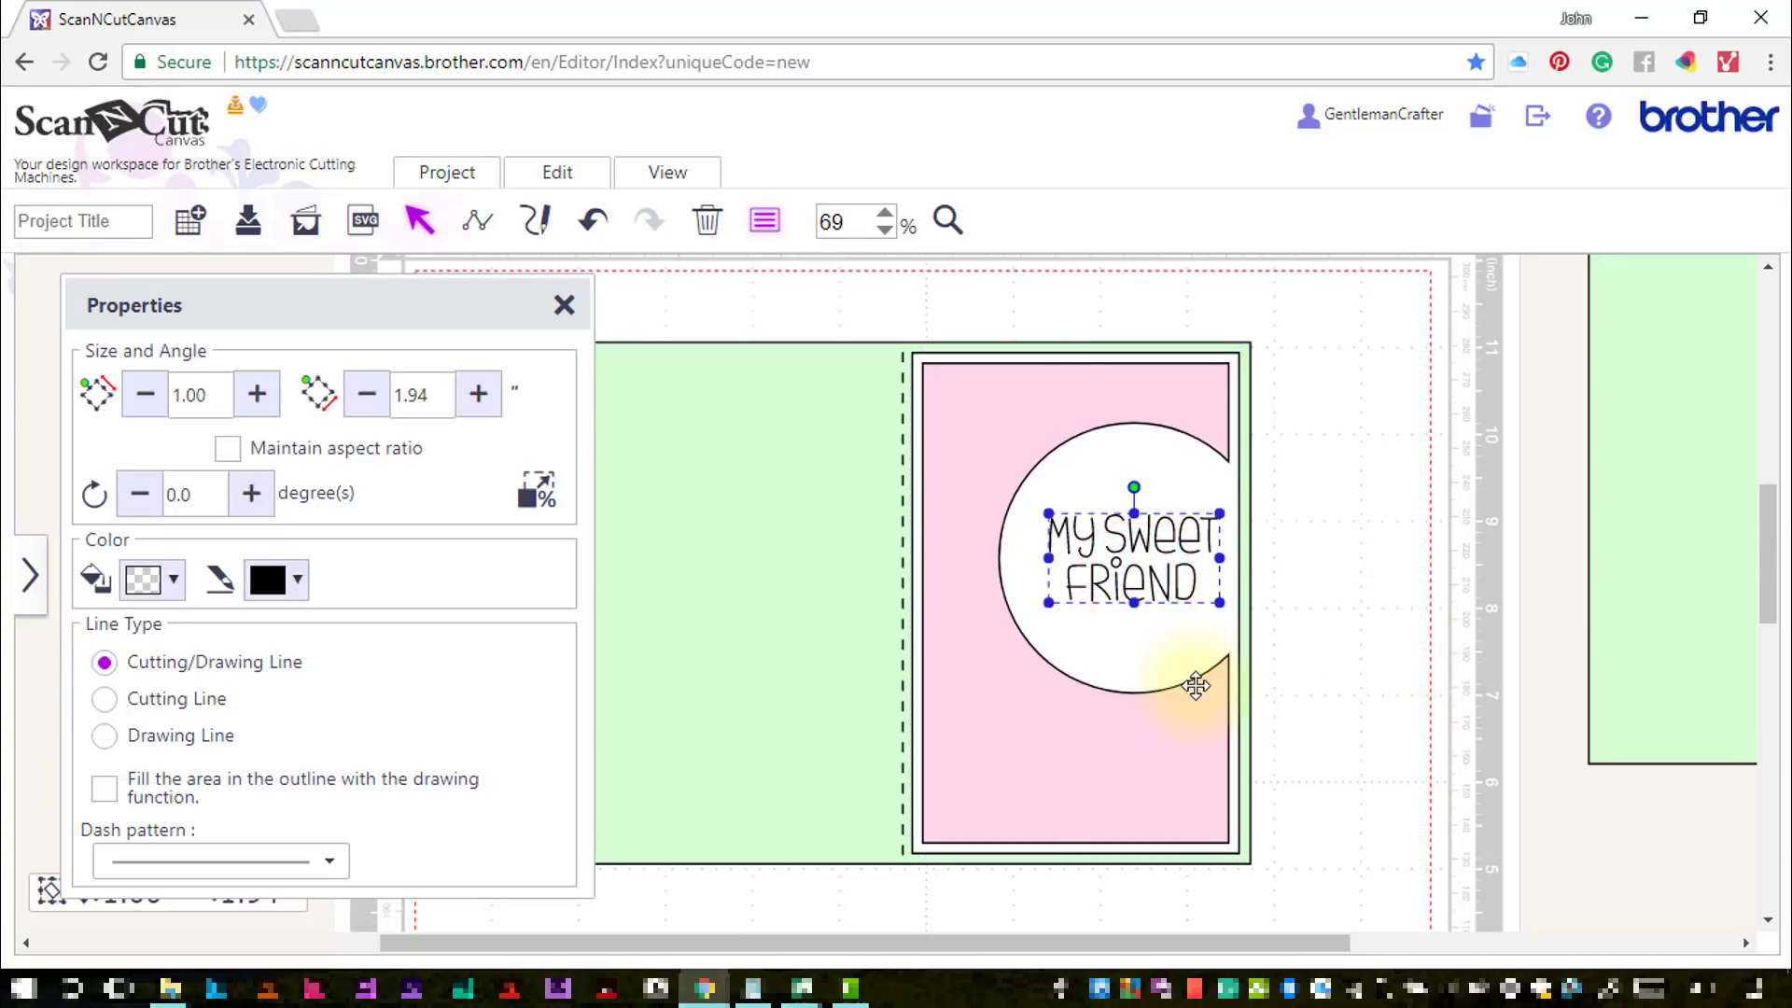
key(Left)
key(Left)
key(Left)
key(Left)
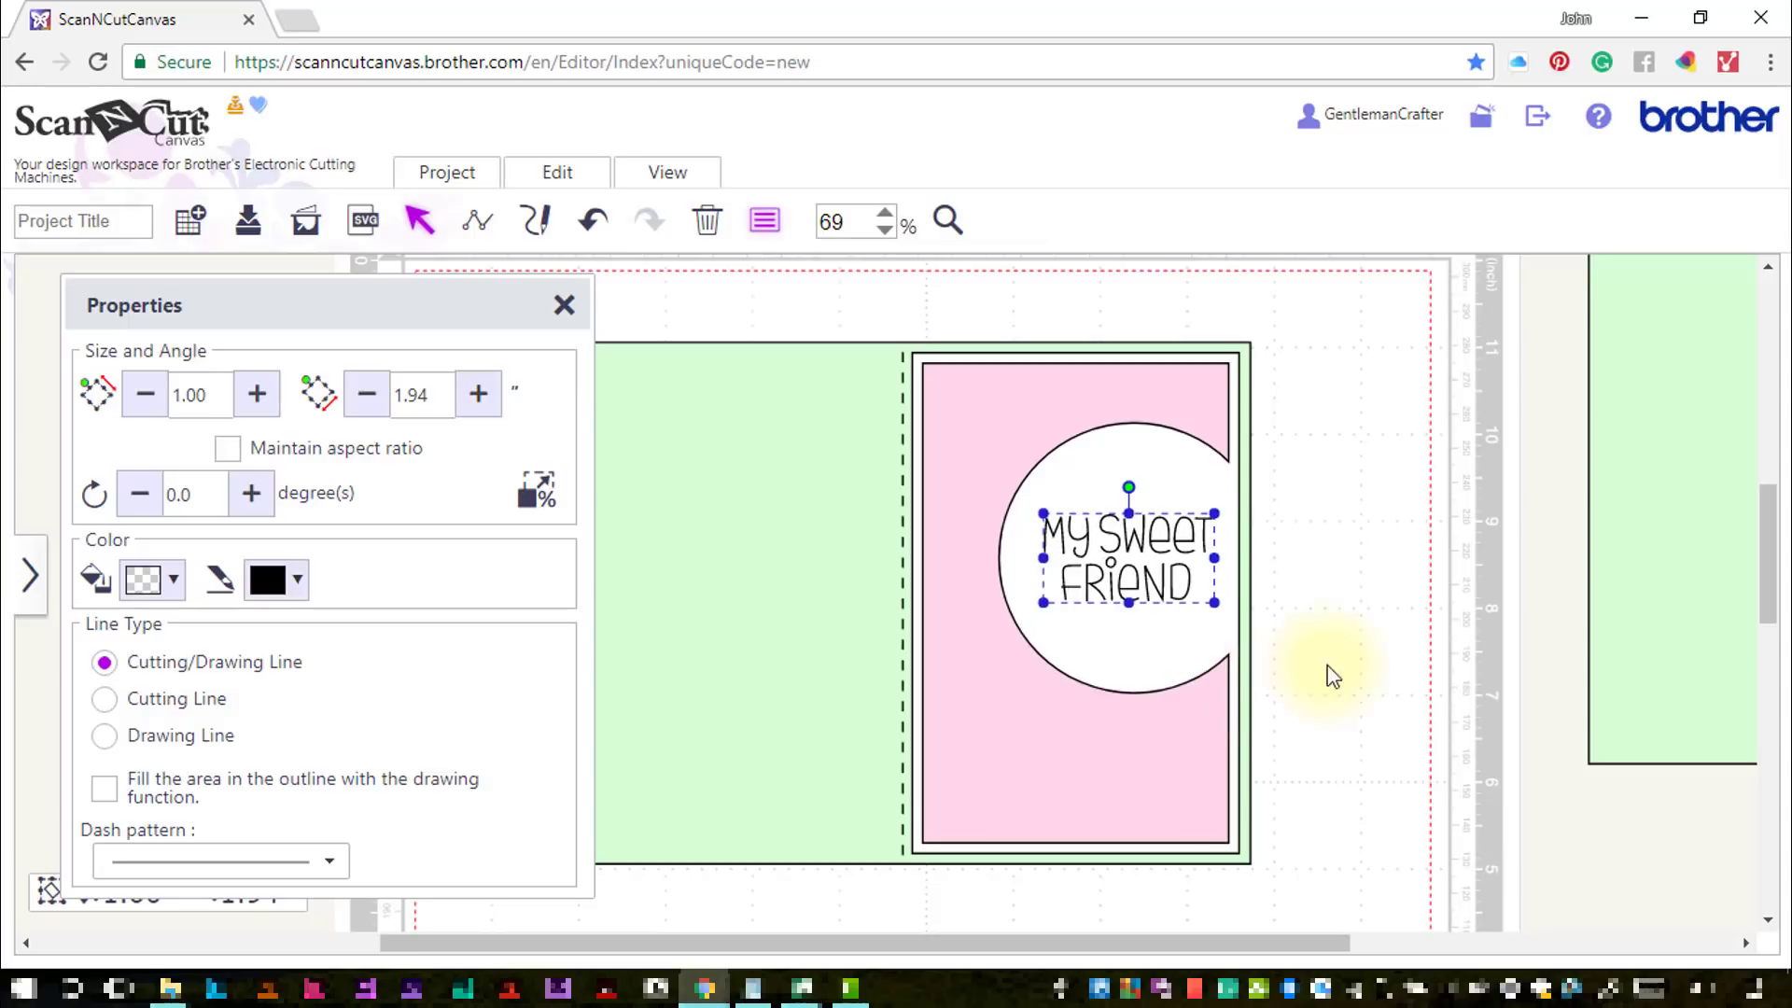
click(1357, 644)
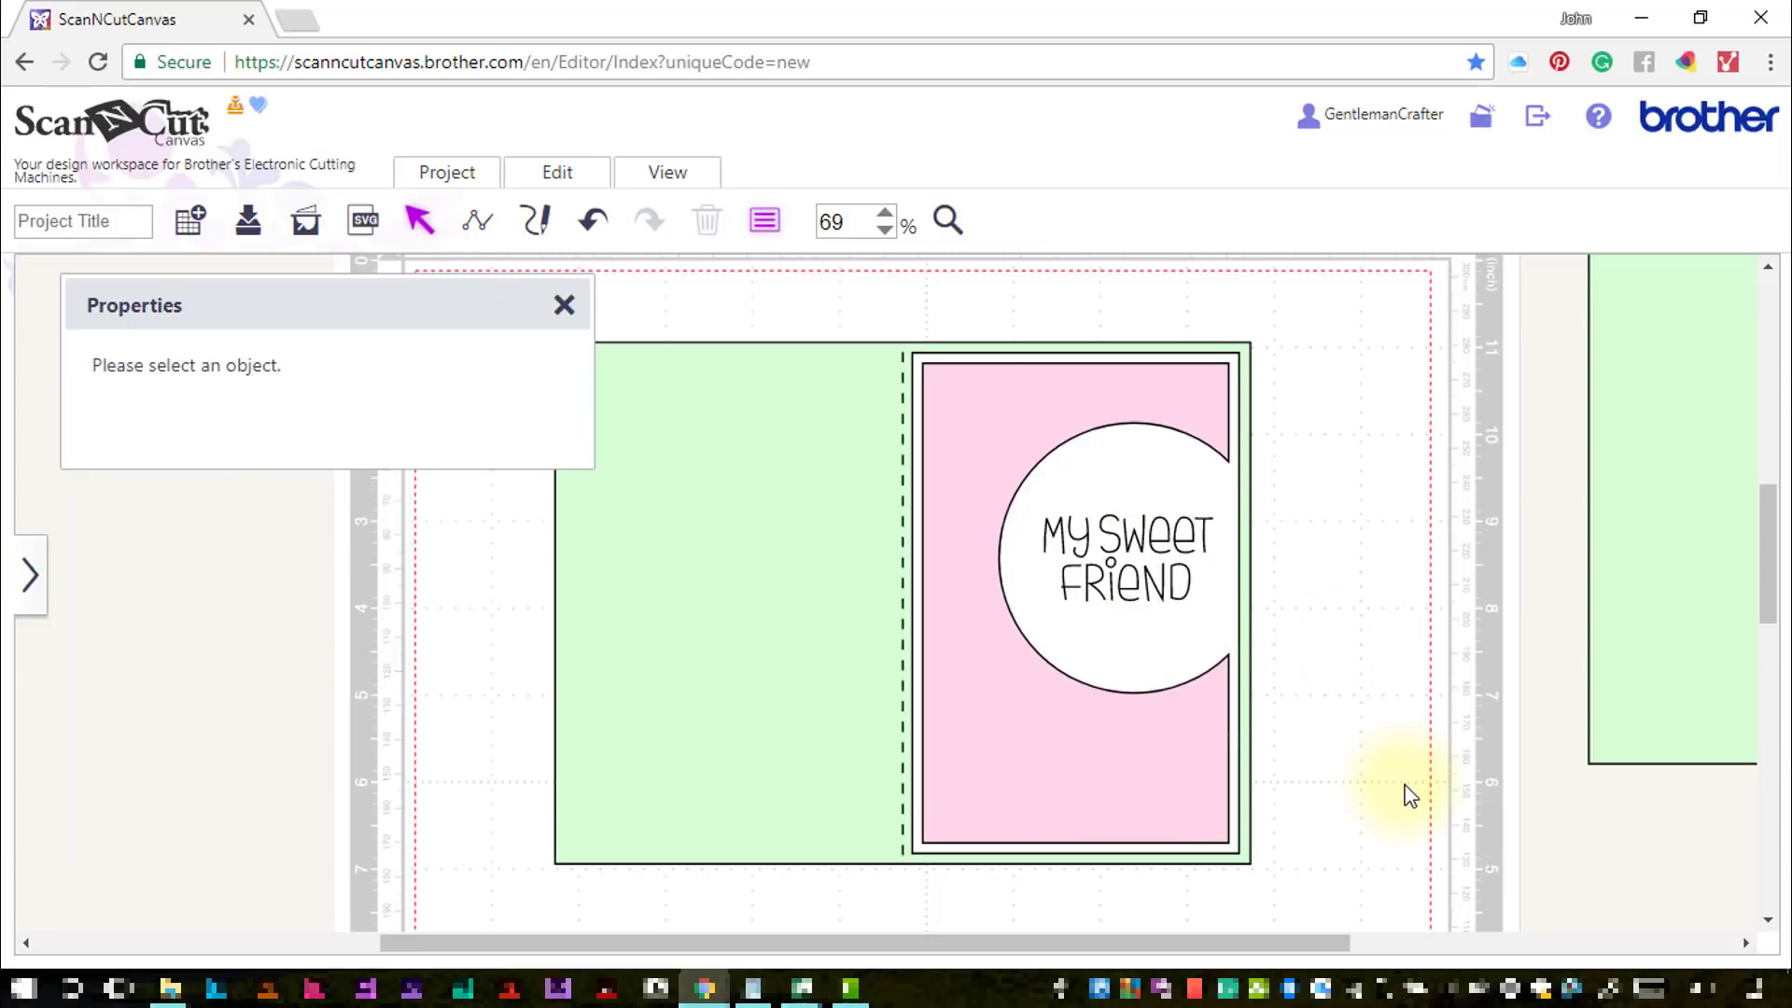
Create an inward offset line of the pink cut-out panel with 0.12 inch spacing and bevel corners, leaving the original line as is
click(978, 421)
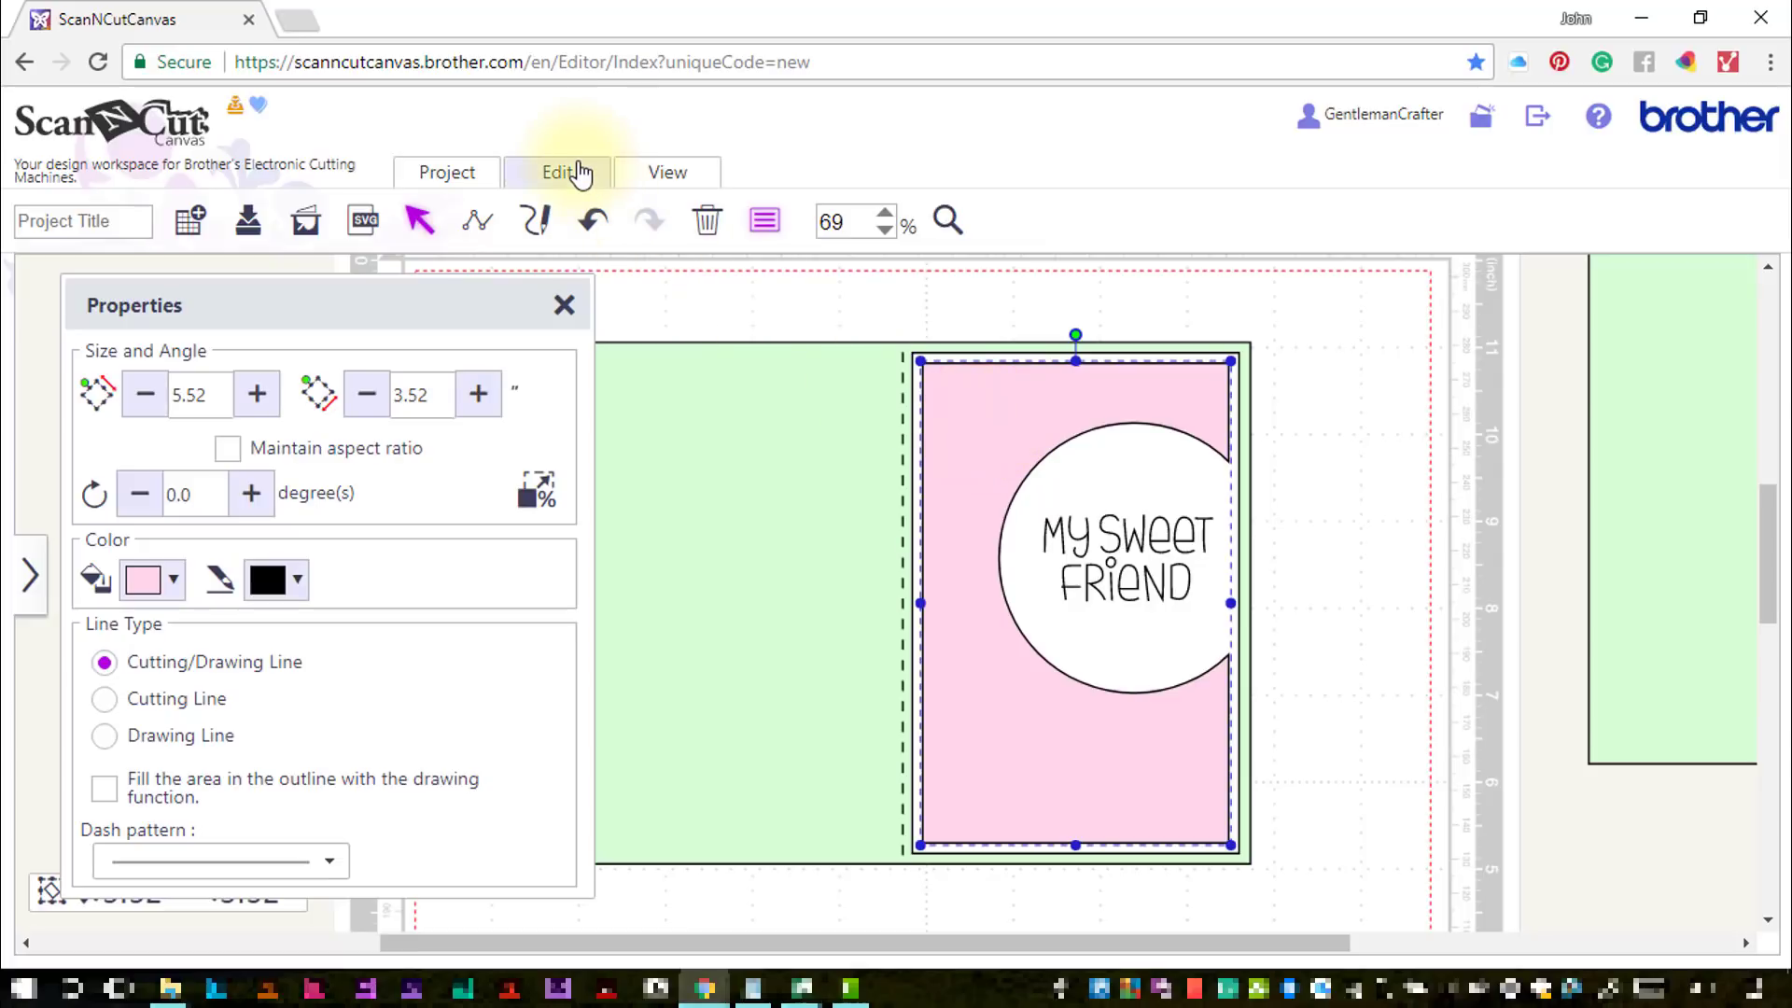
click(579, 172)
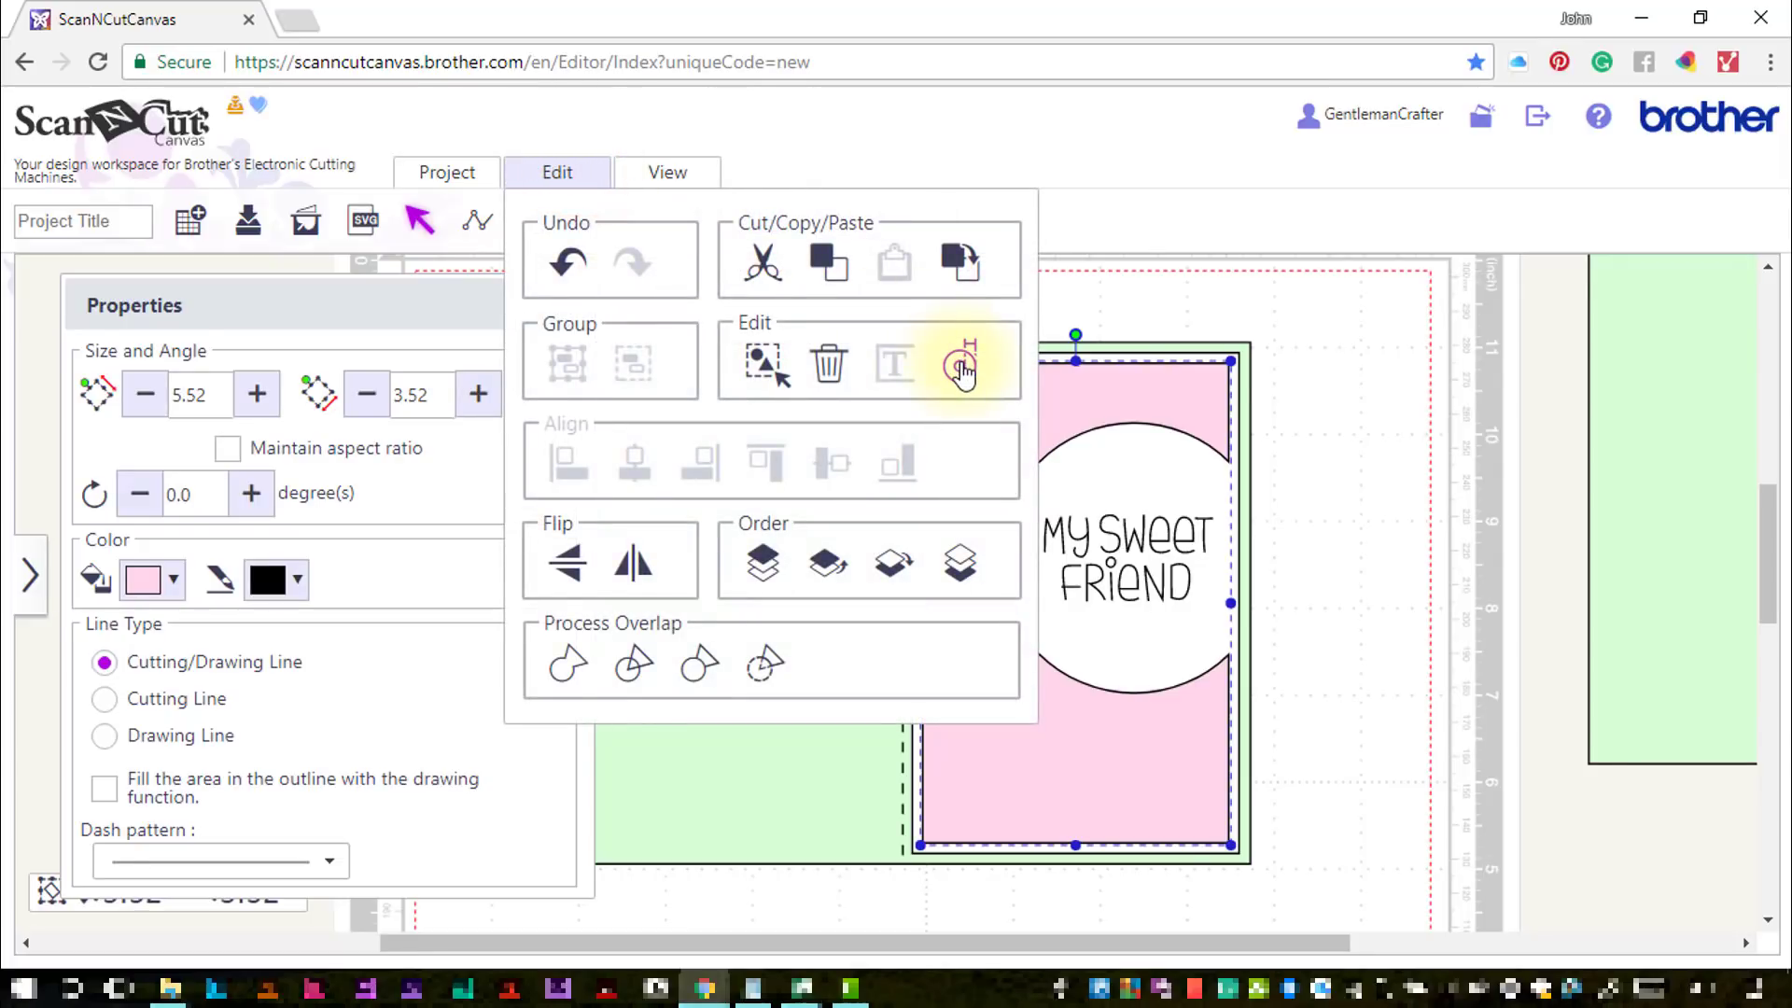
click(959, 362)
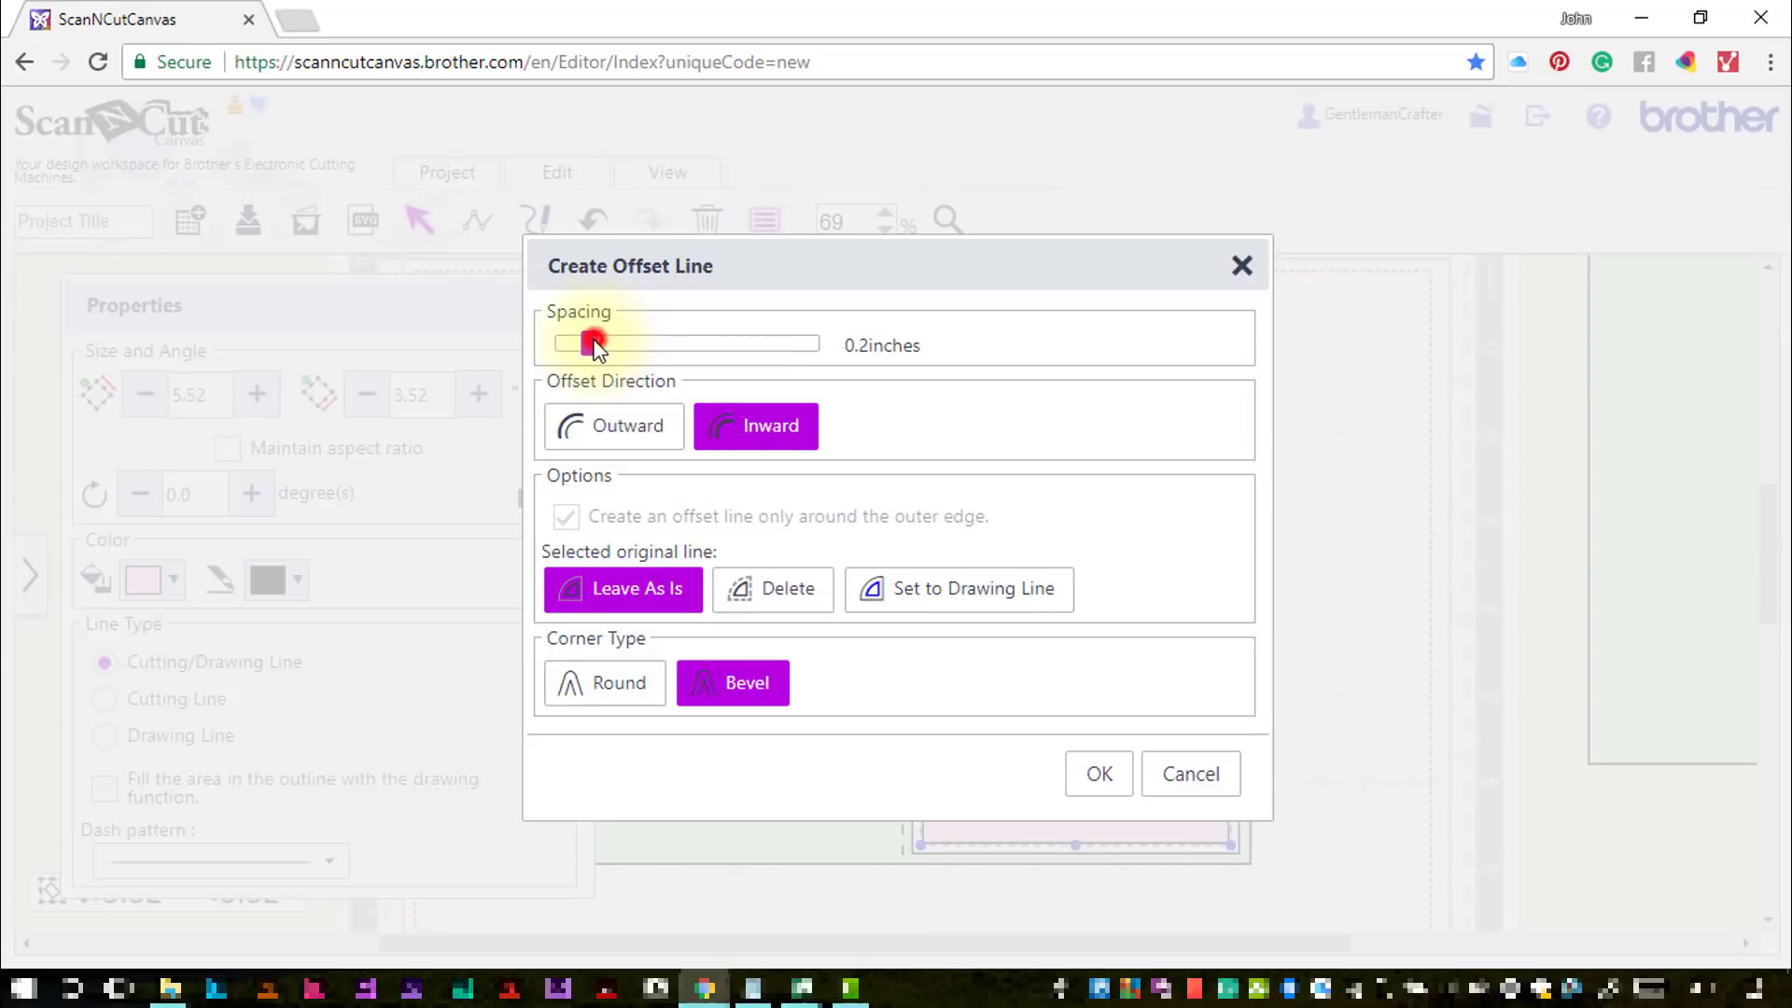
drag(586, 340, 572, 341)
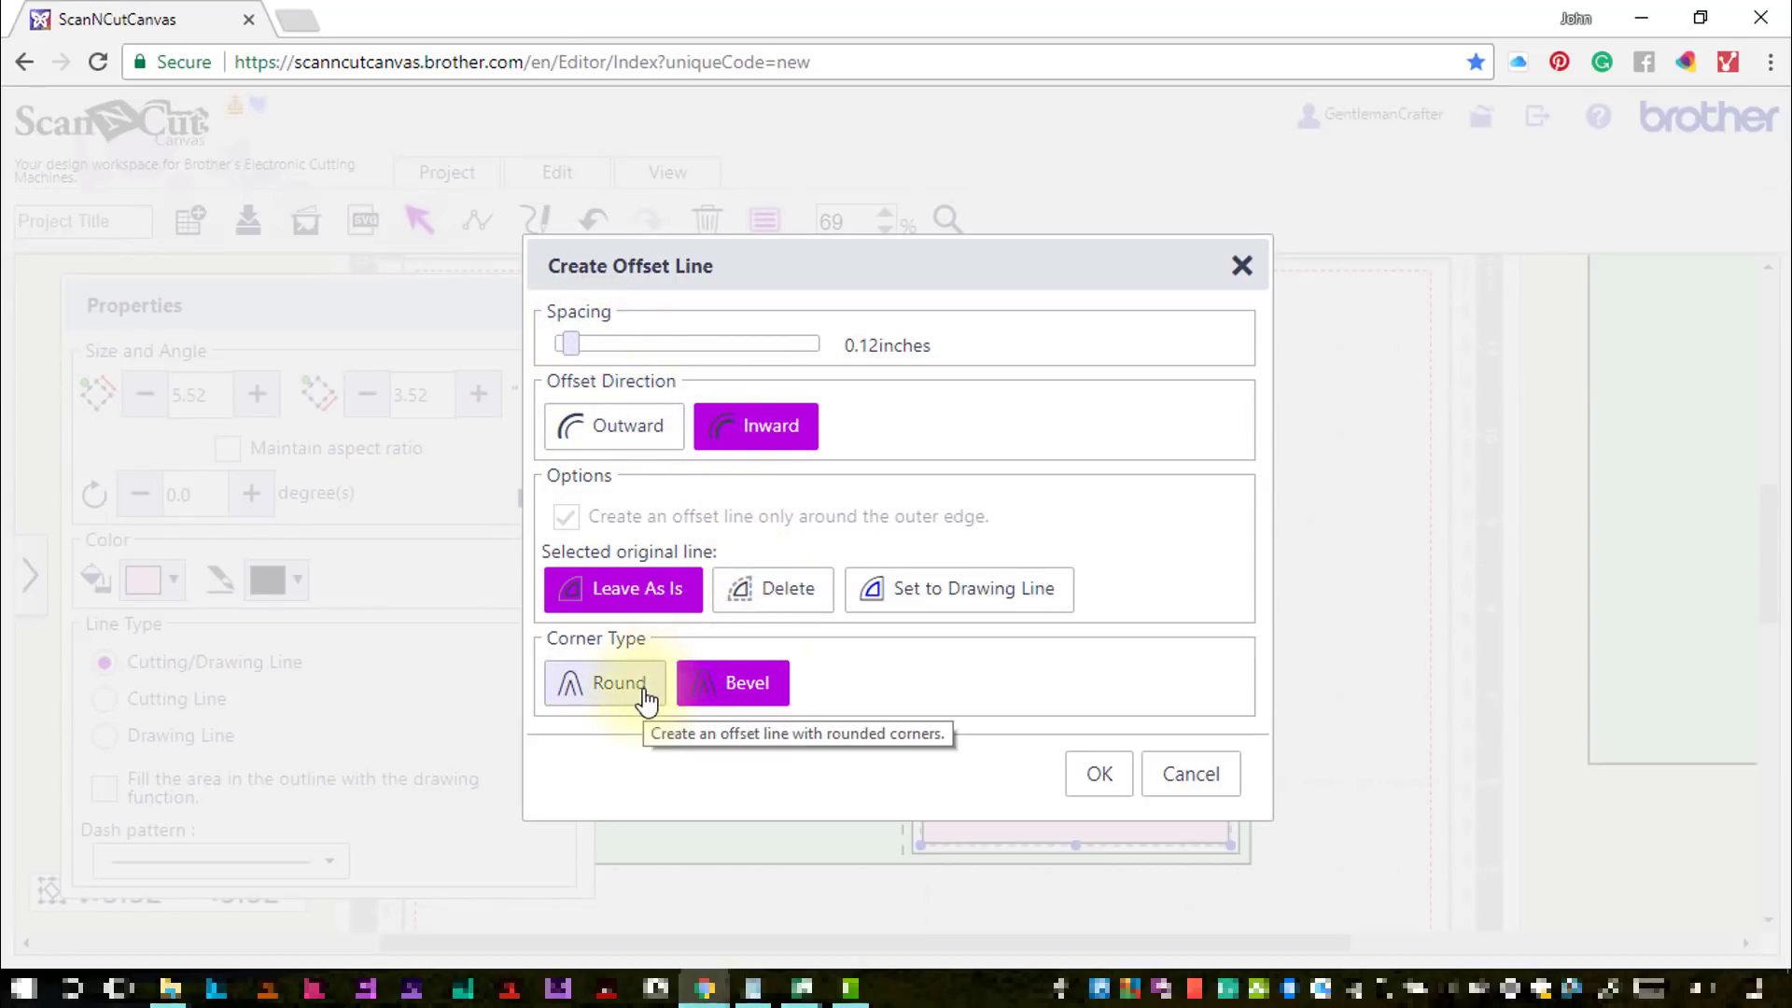
click(1124, 782)
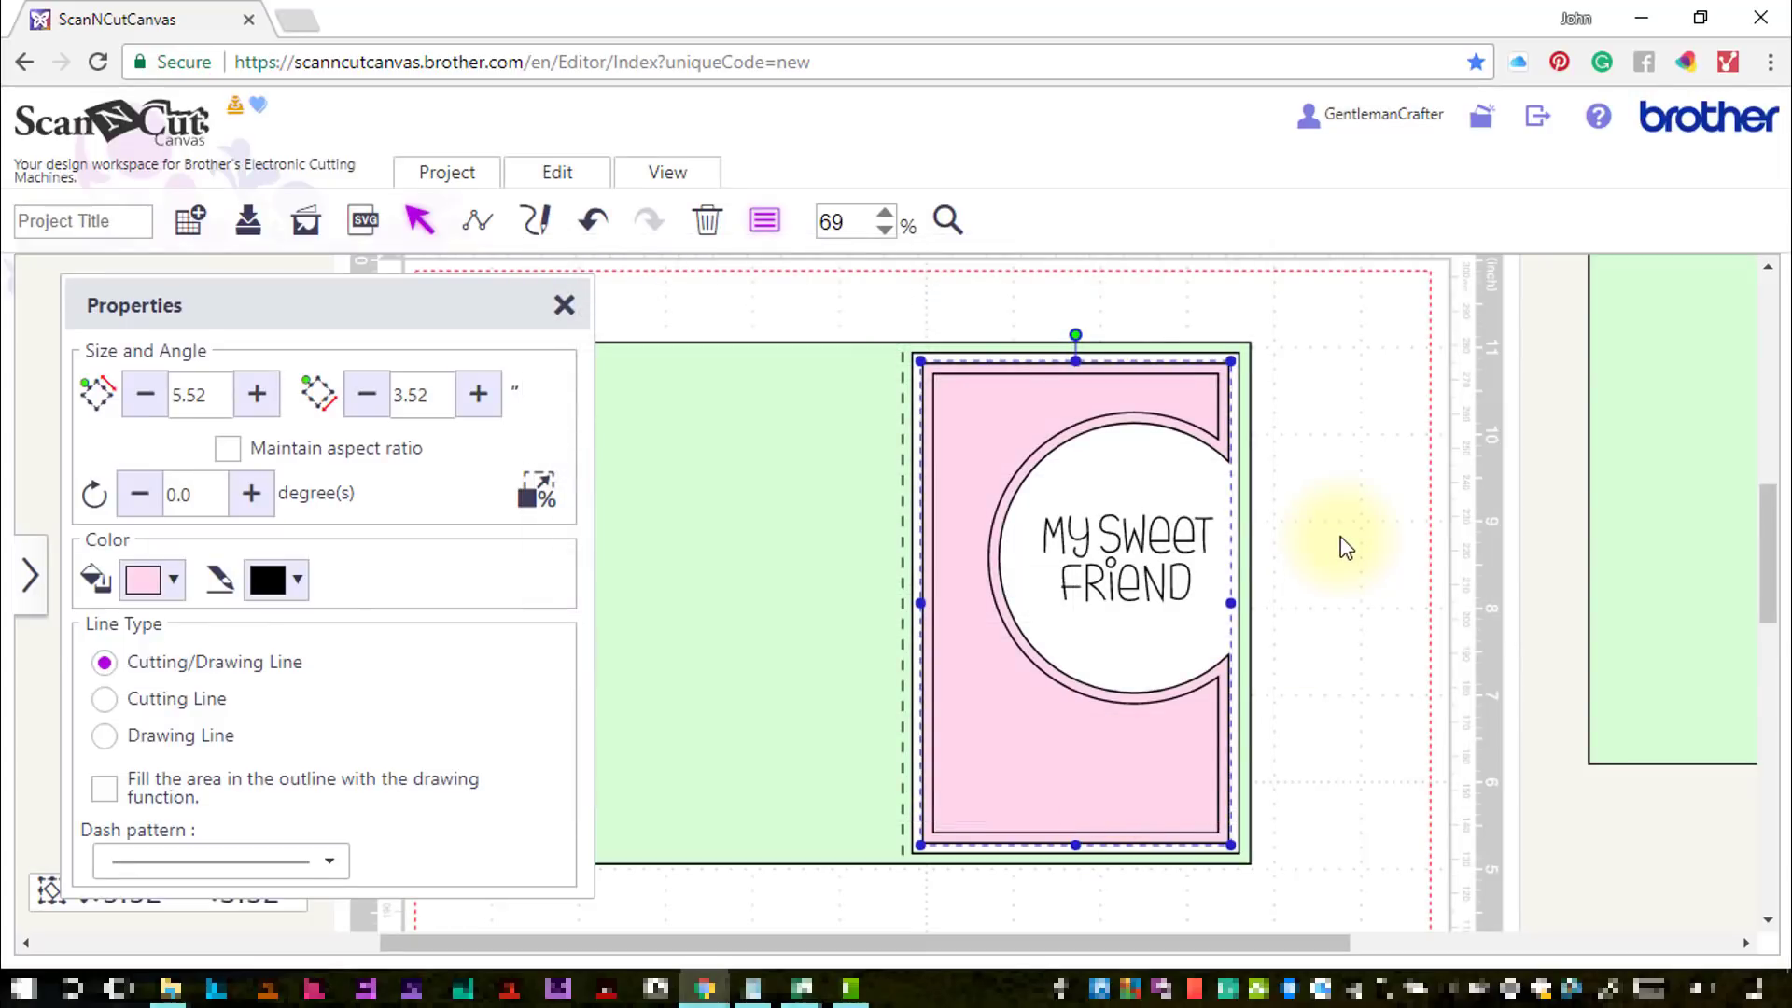
click(1342, 541)
Make the inner offset line of the pink panel a drawing line with a medium-dash pattern to imitate stitching
click(986, 413)
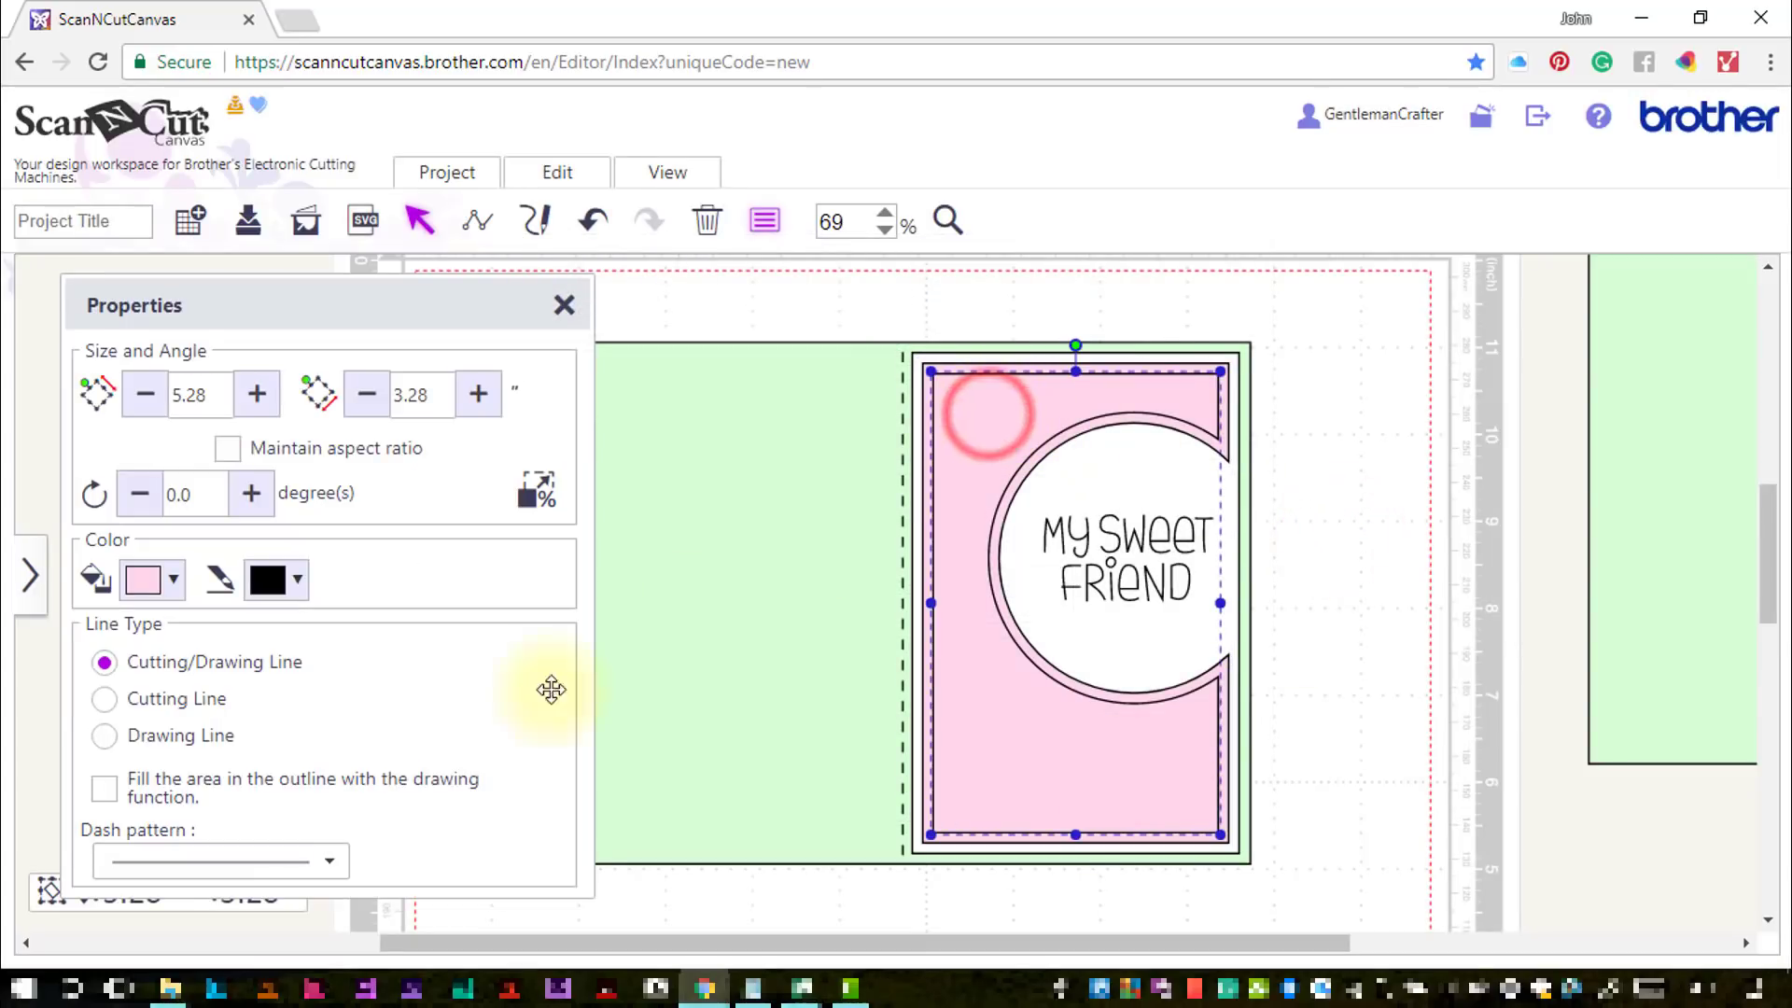
click(181, 735)
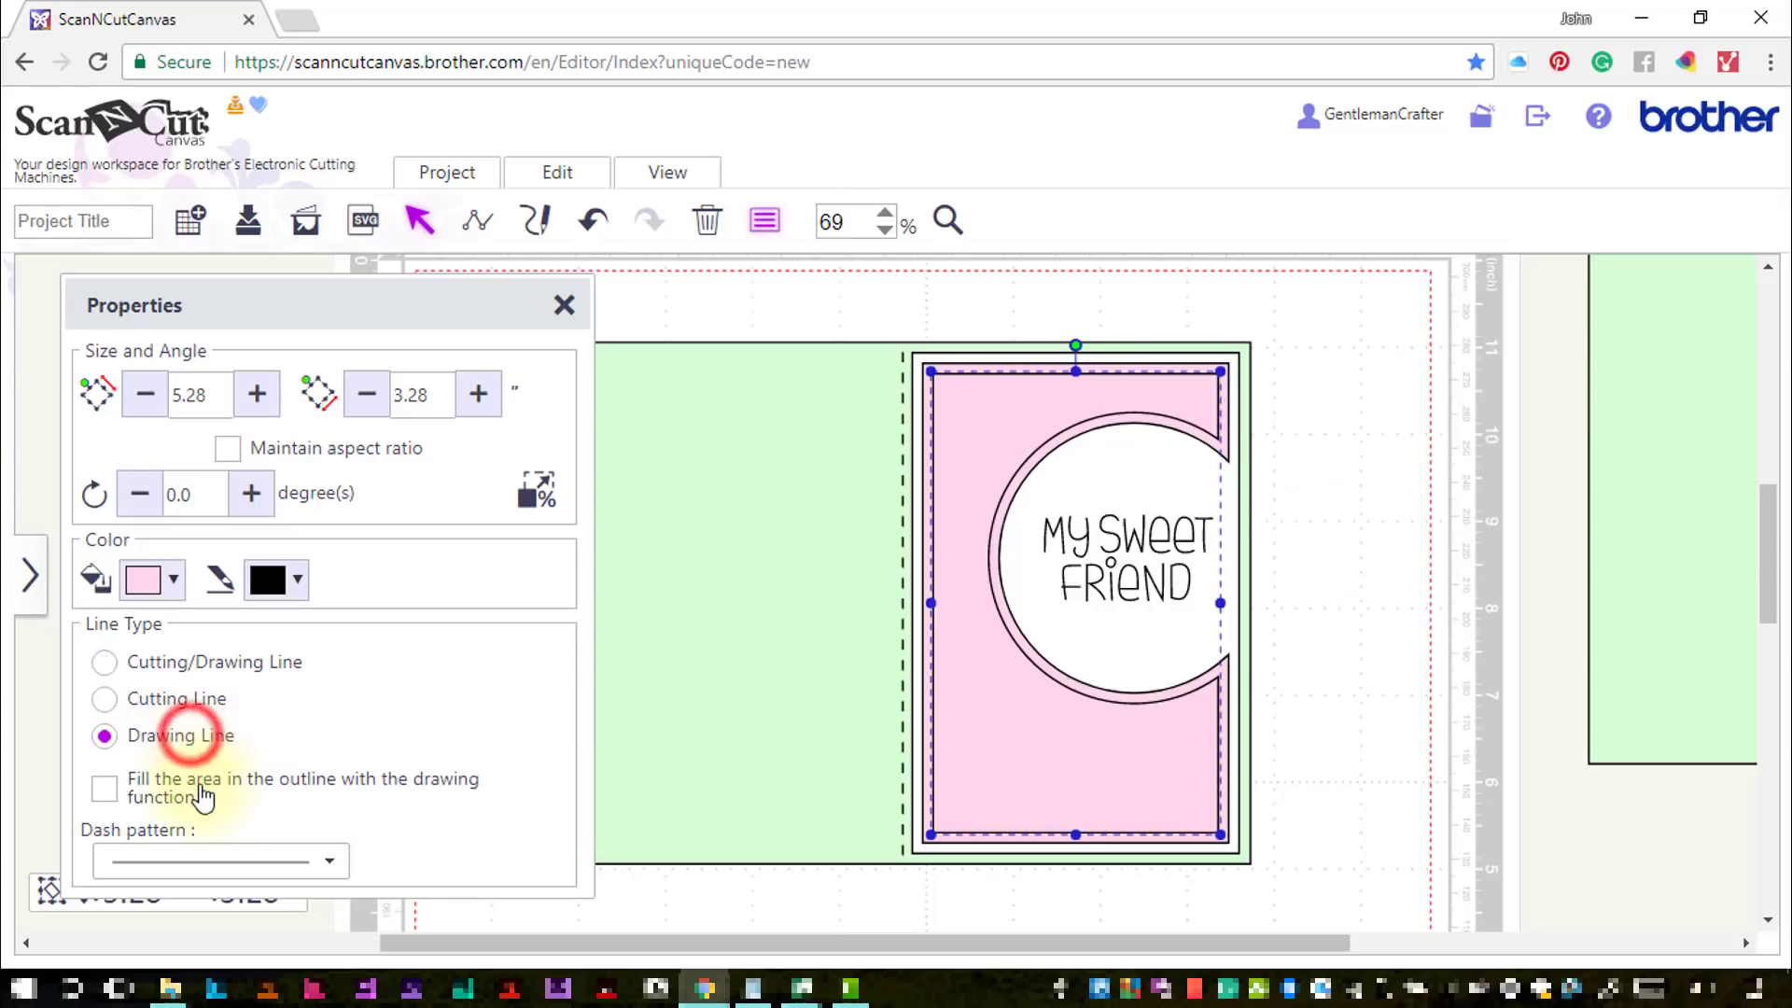
click(209, 858)
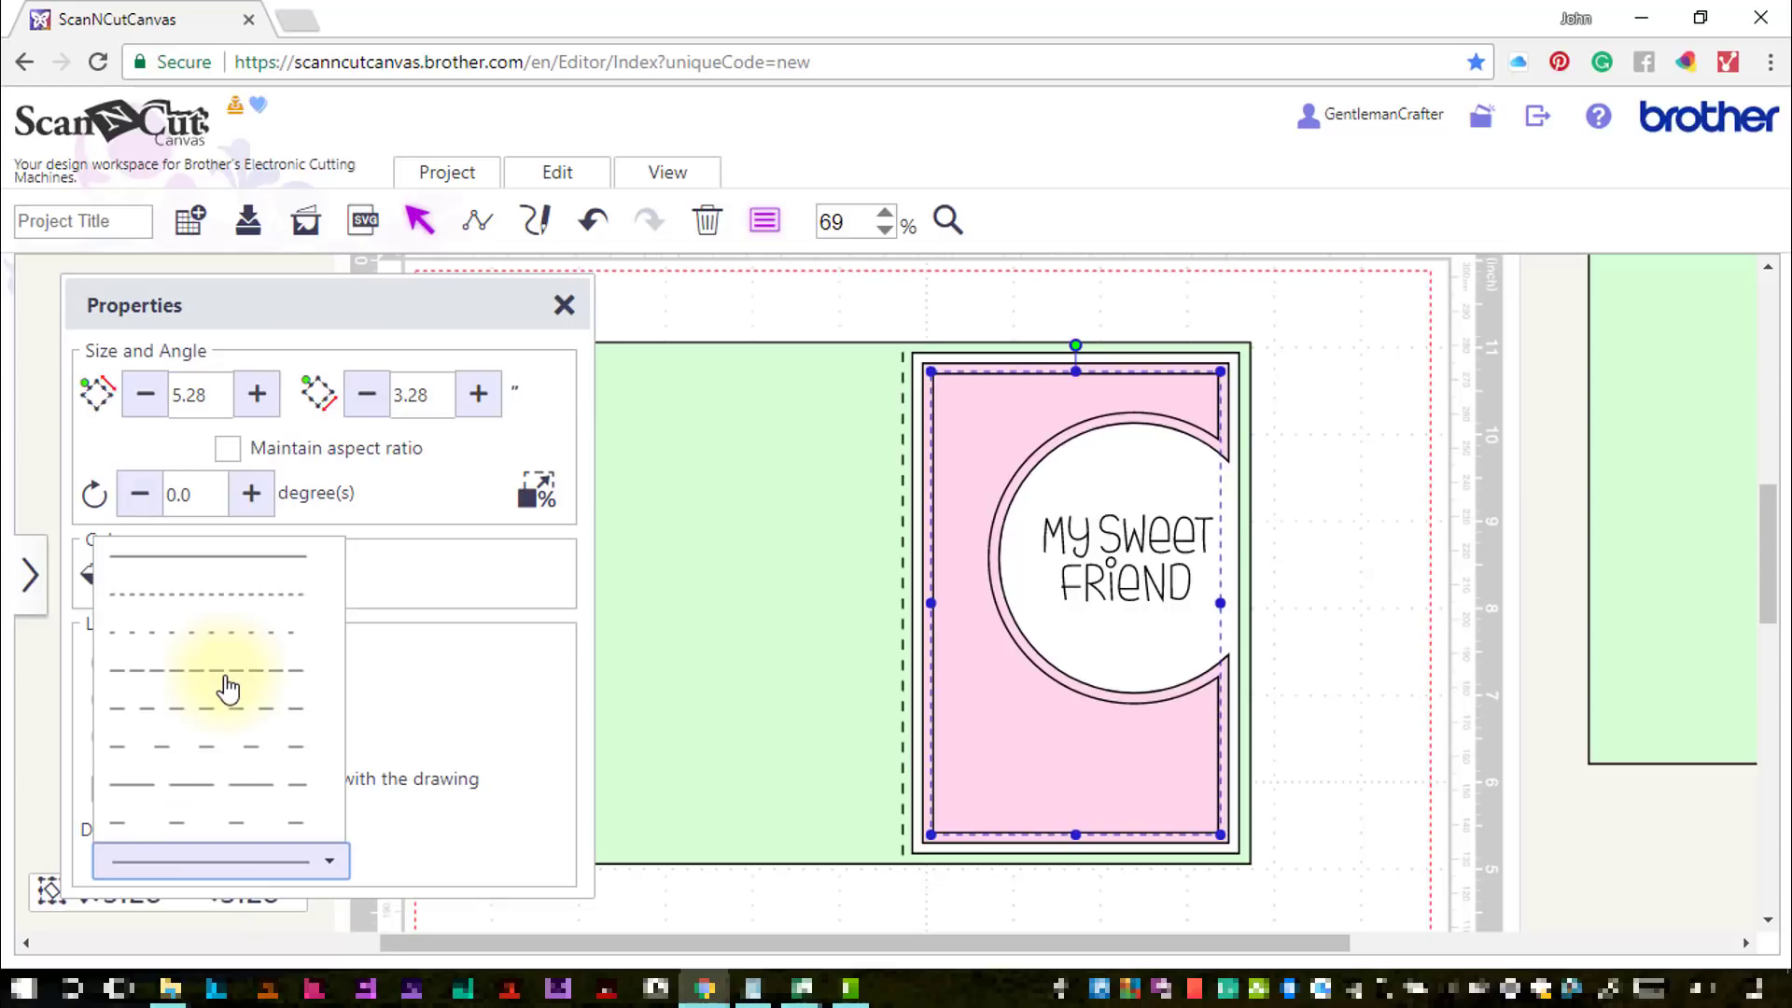
click(231, 670)
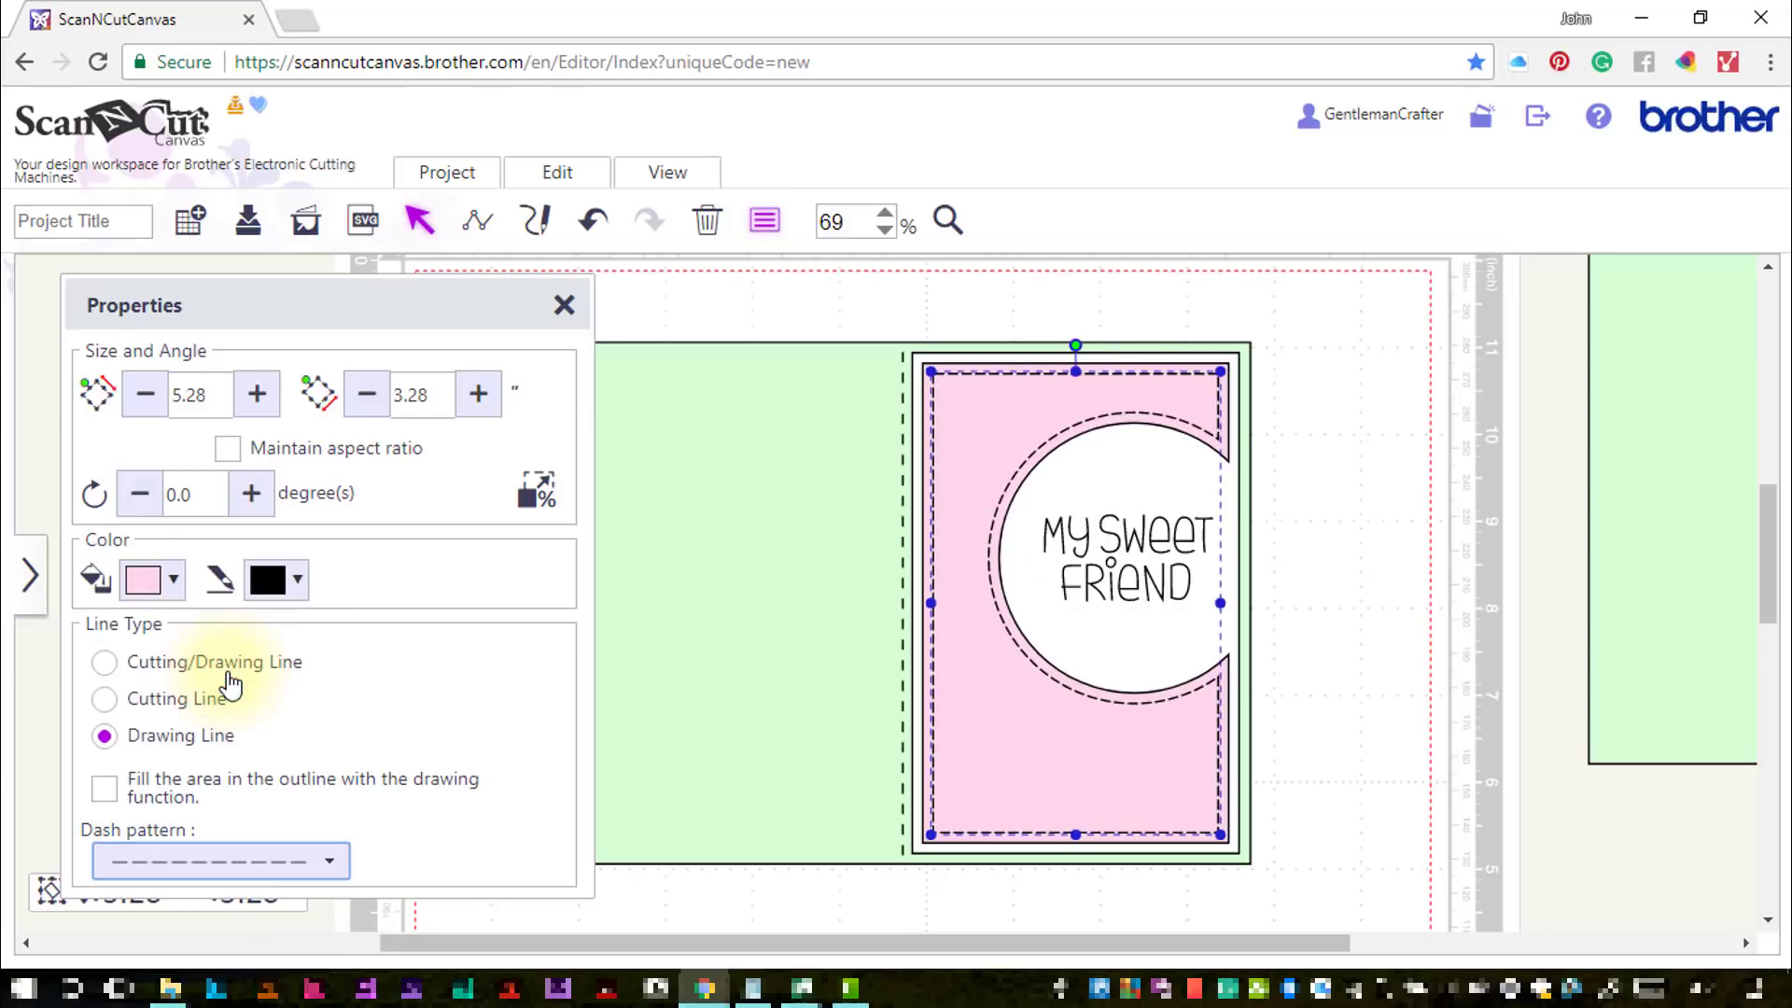
click(1377, 557)
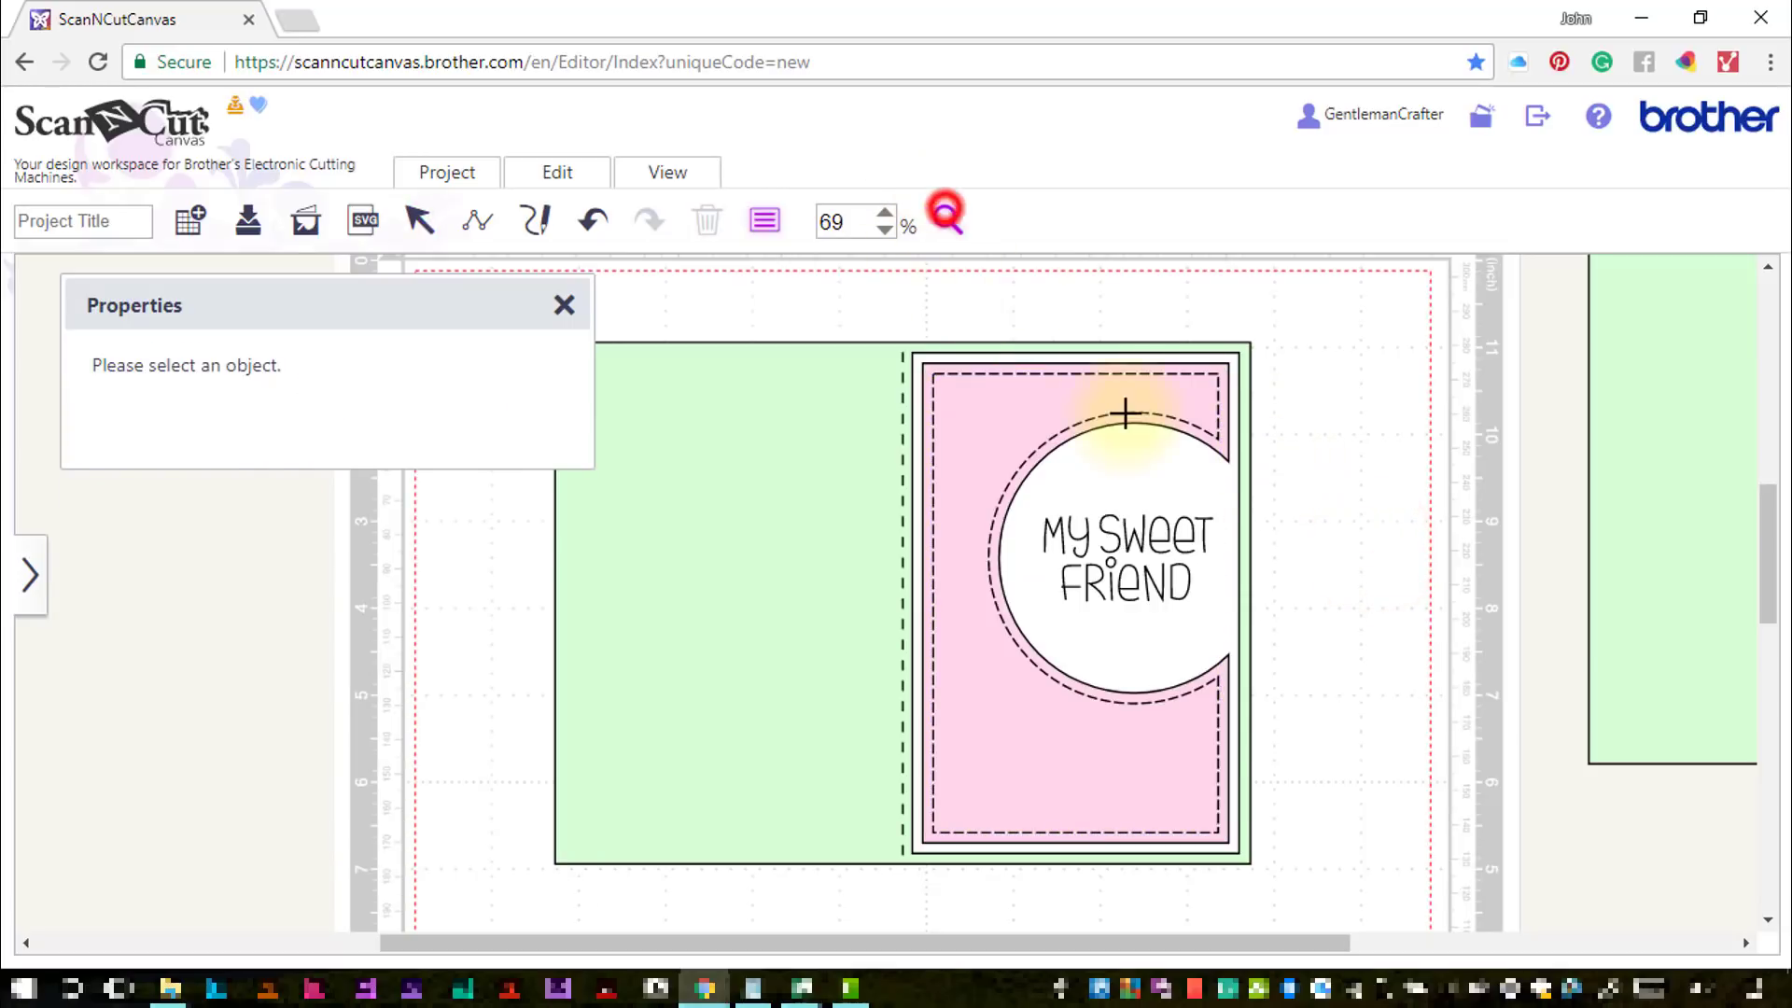
Set the outer outline of the pink cut-out panel to Cutting Line
drag(1020, 312, 1314, 537)
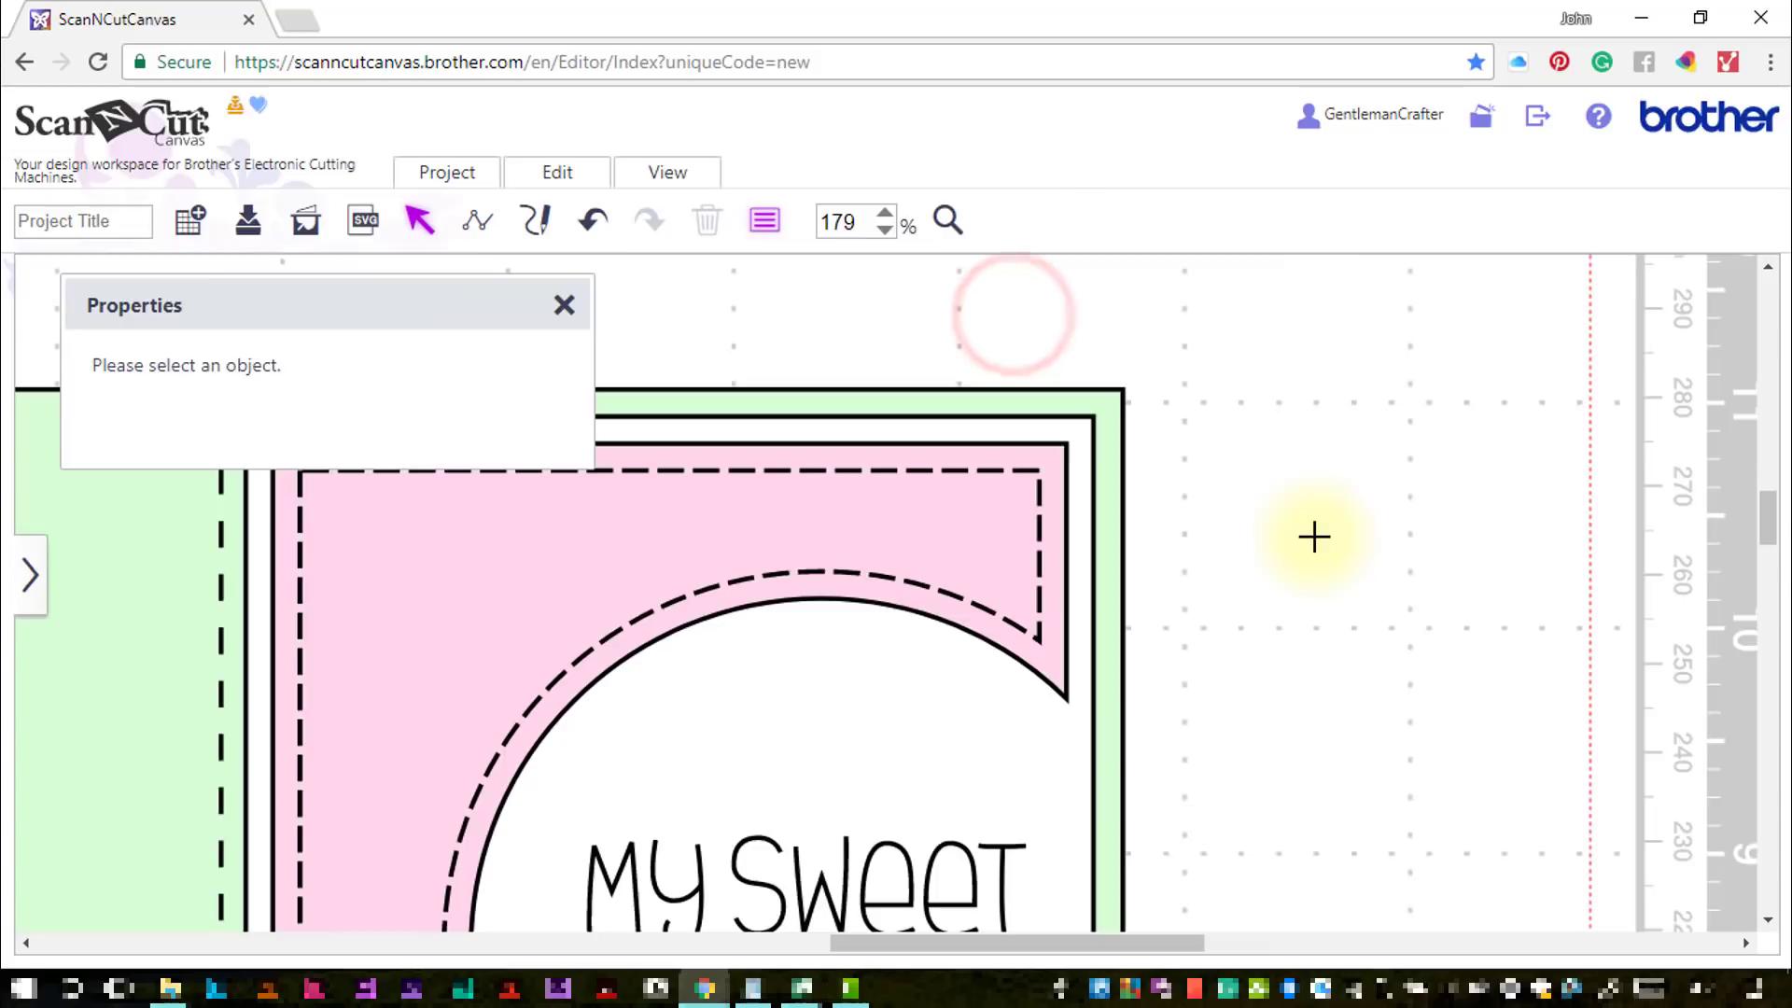
click(1062, 450)
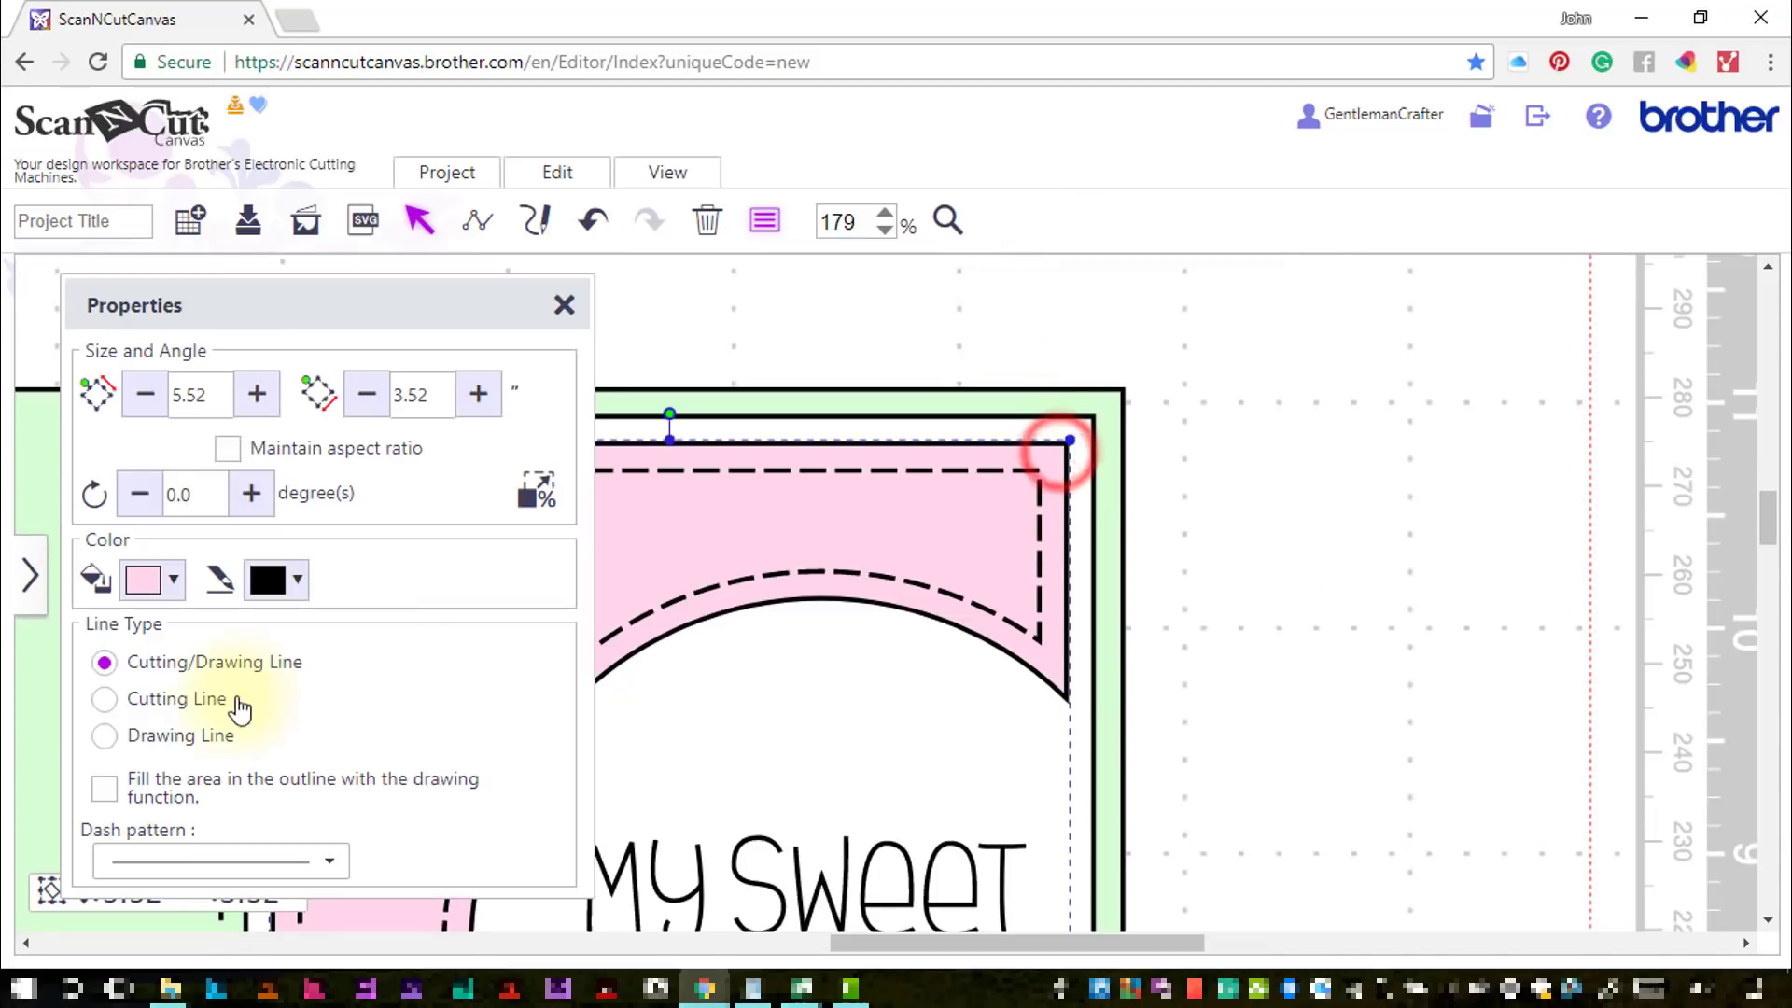
click(233, 703)
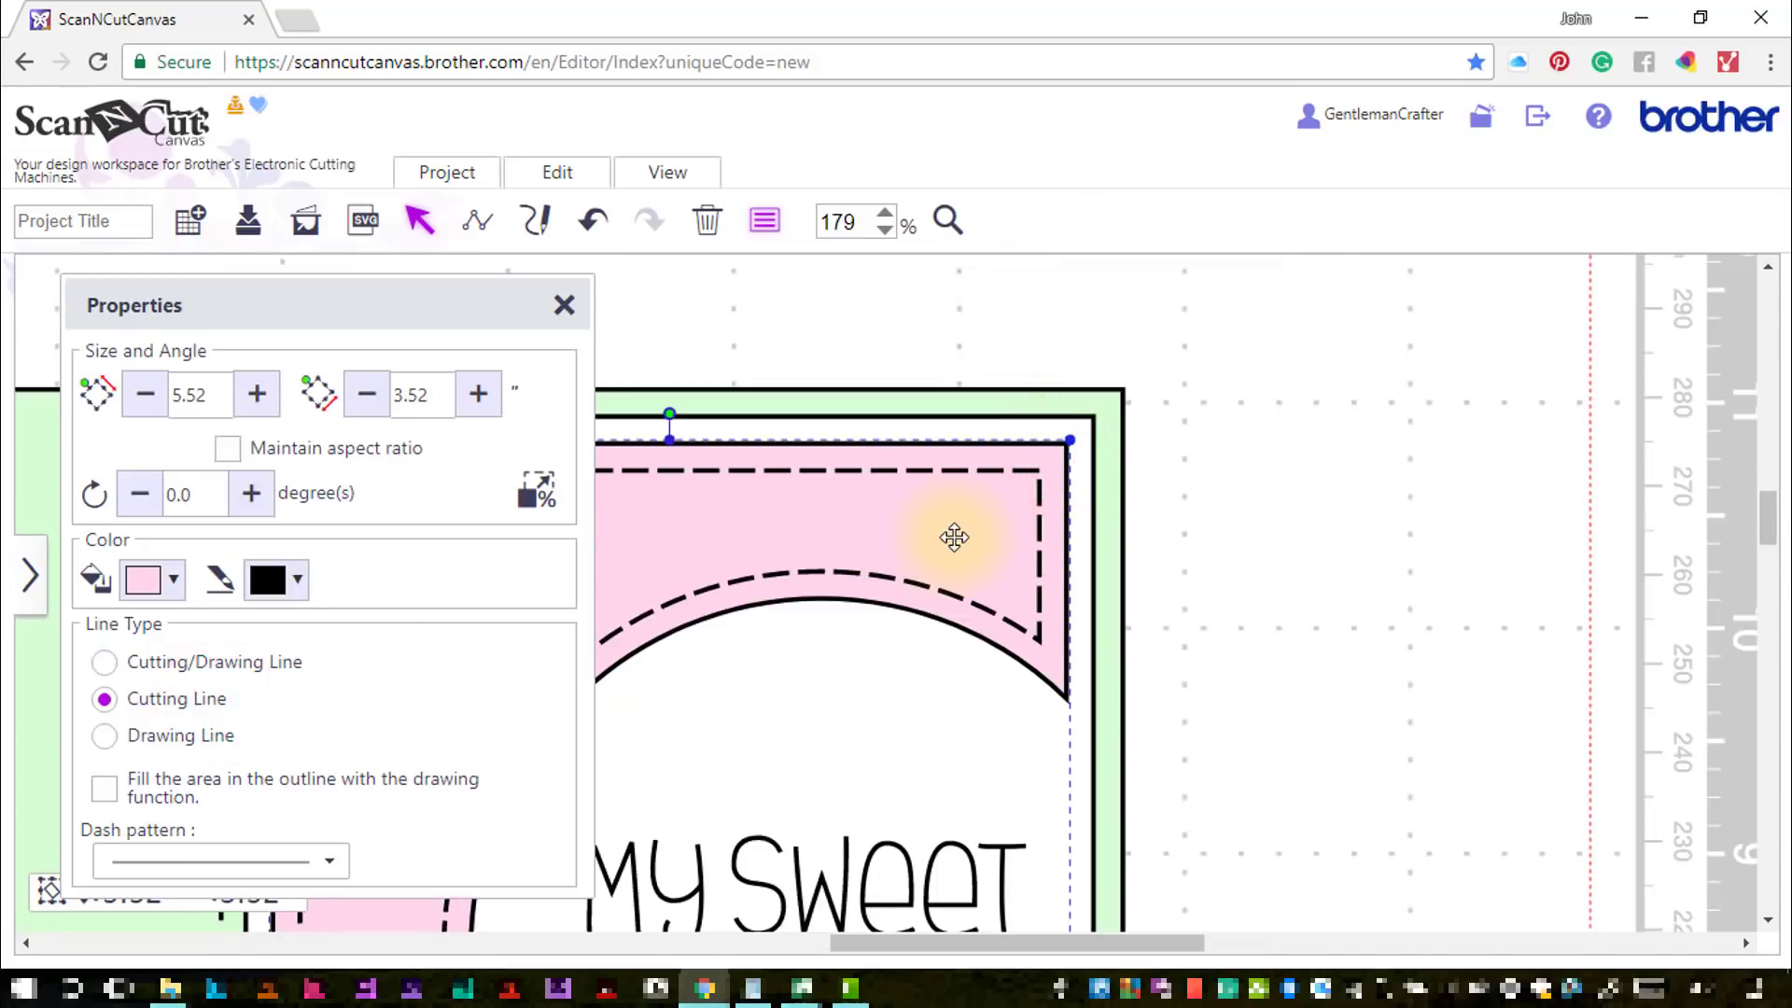
Group the pink panel with its dashed line and move it off the card front to the mat's lower right corner
click(957, 535)
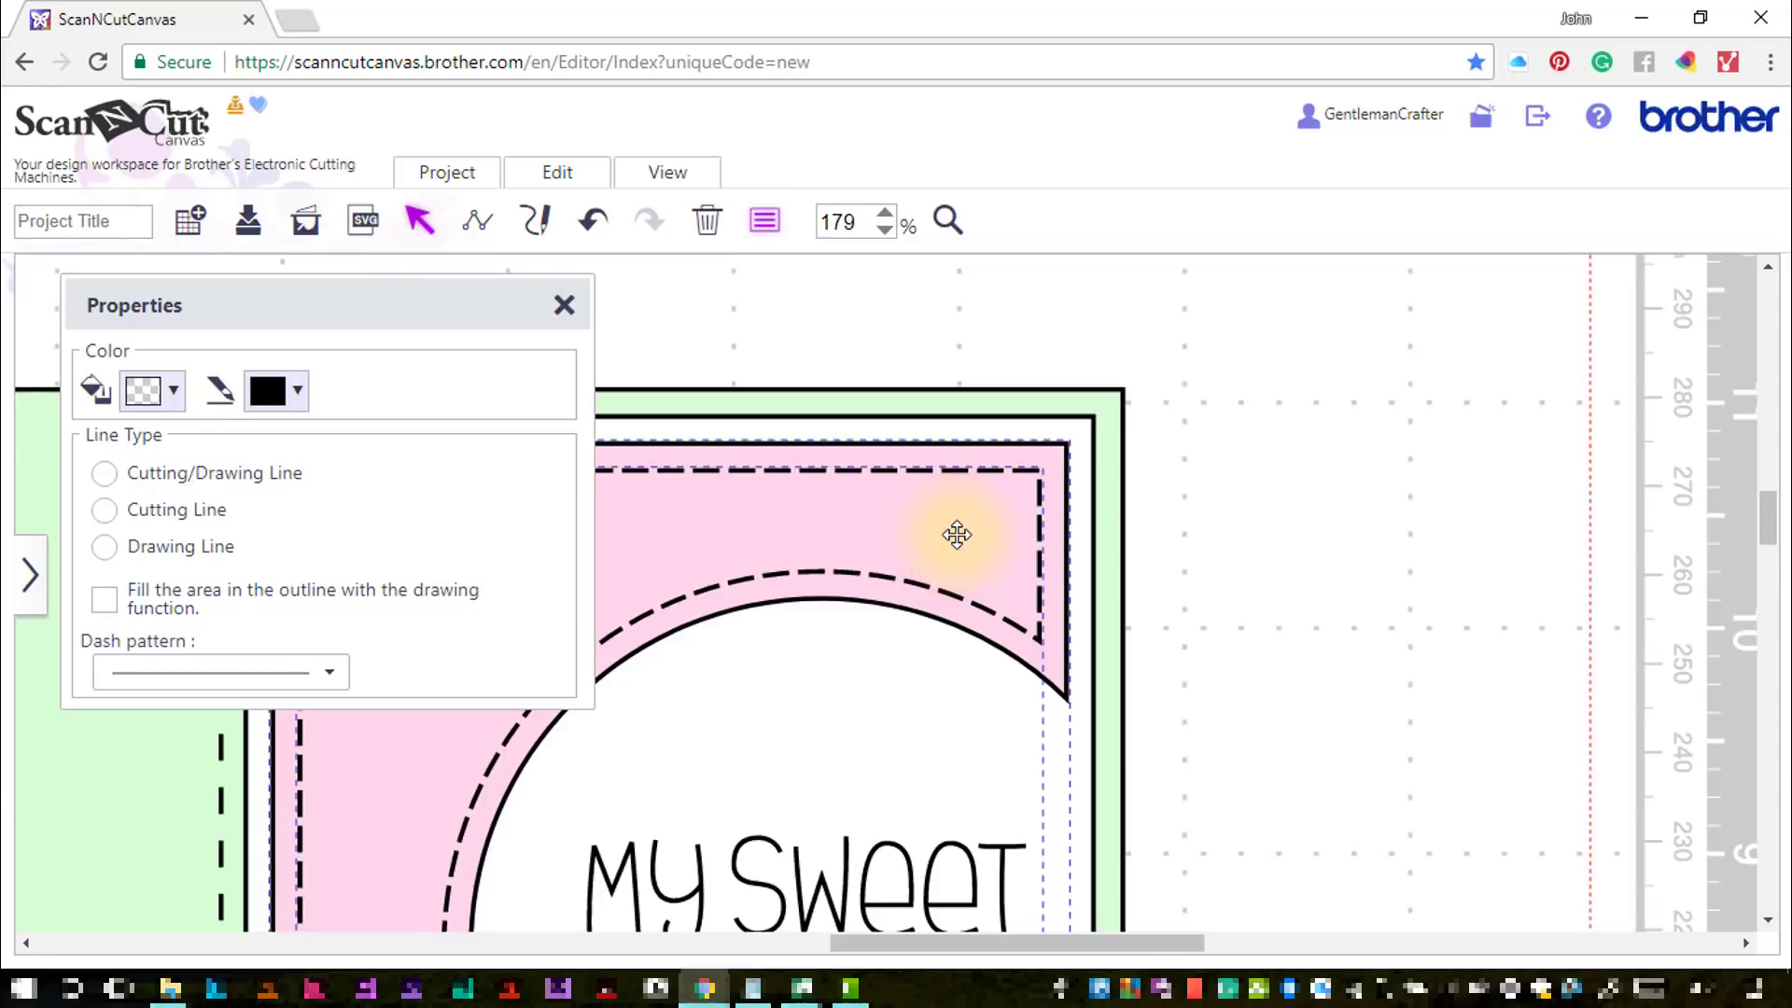
click(957, 534)
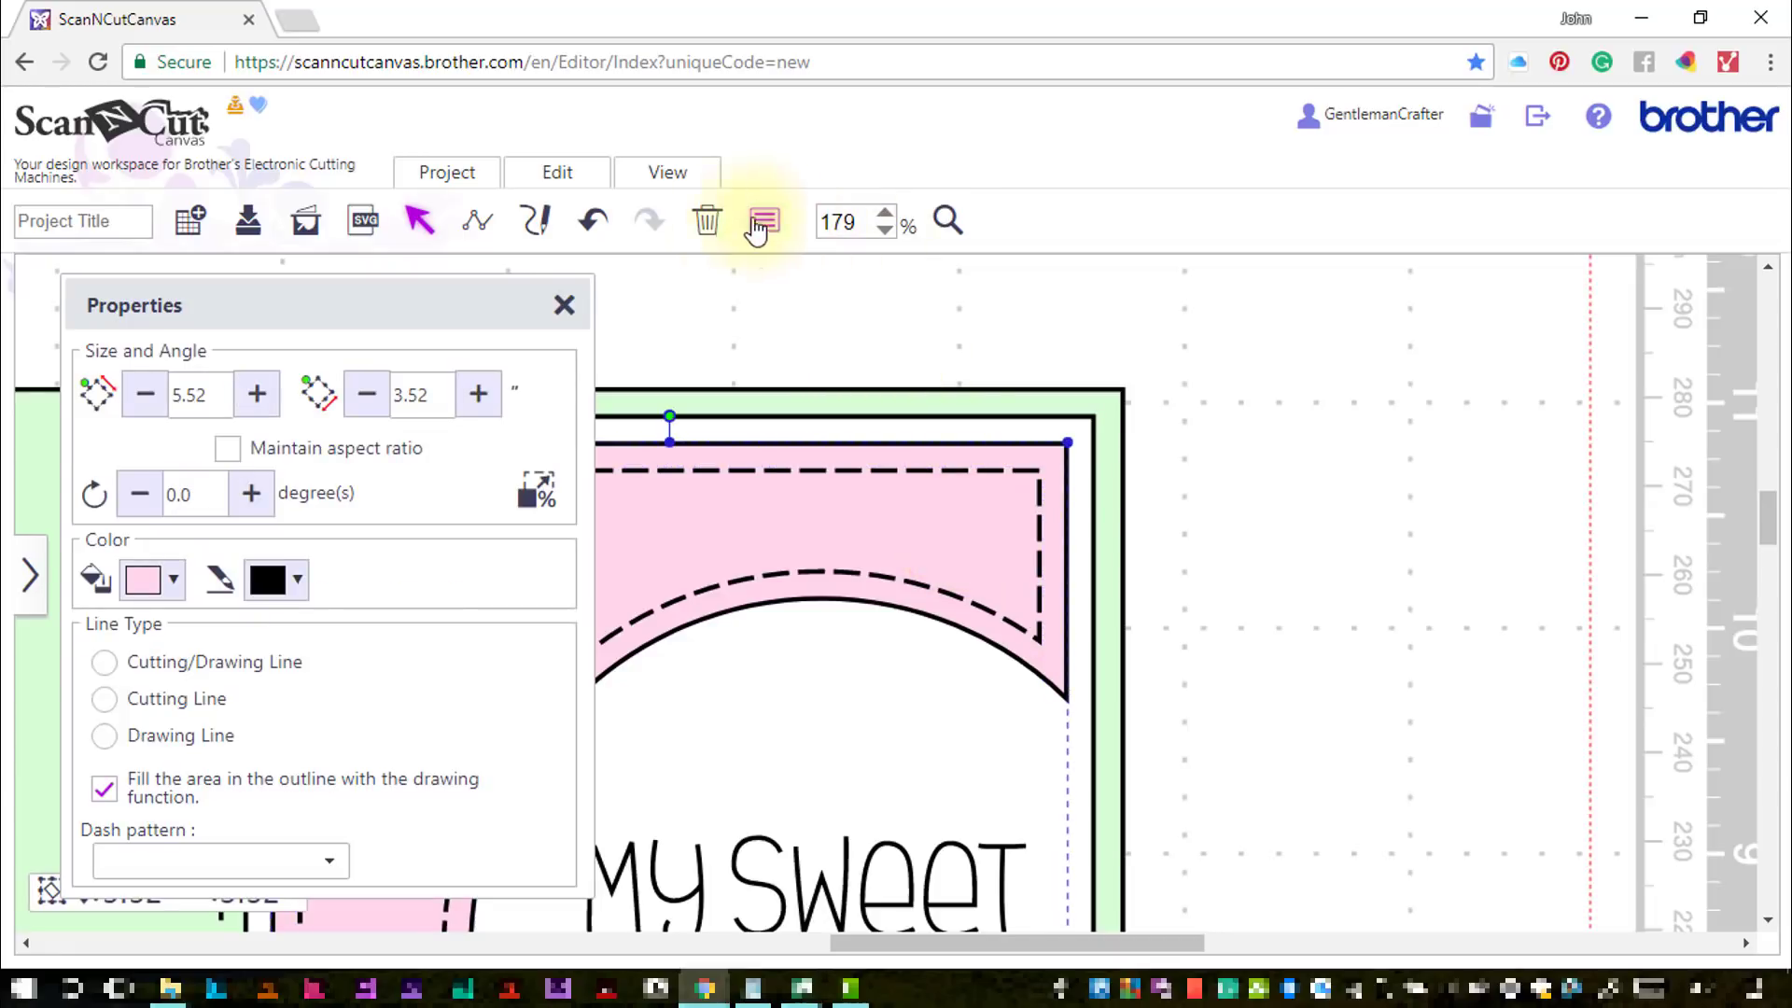
click(668, 173)
click(704, 256)
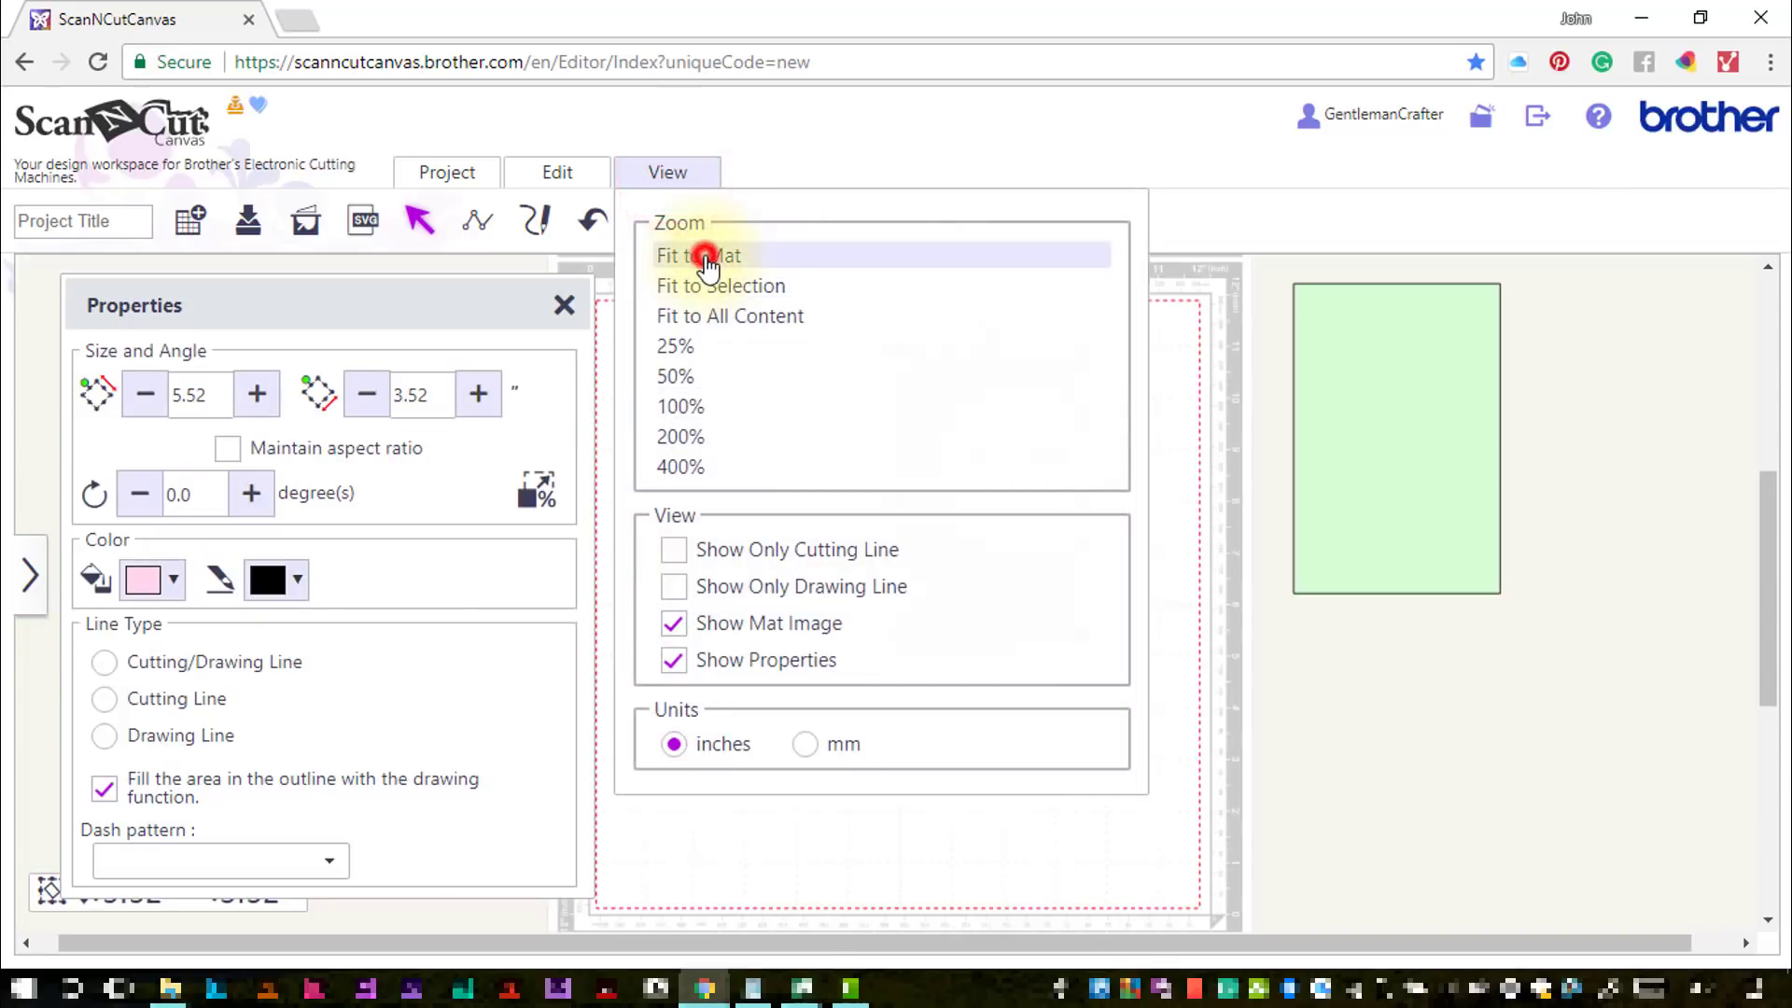
drag(936, 544, 1186, 823)
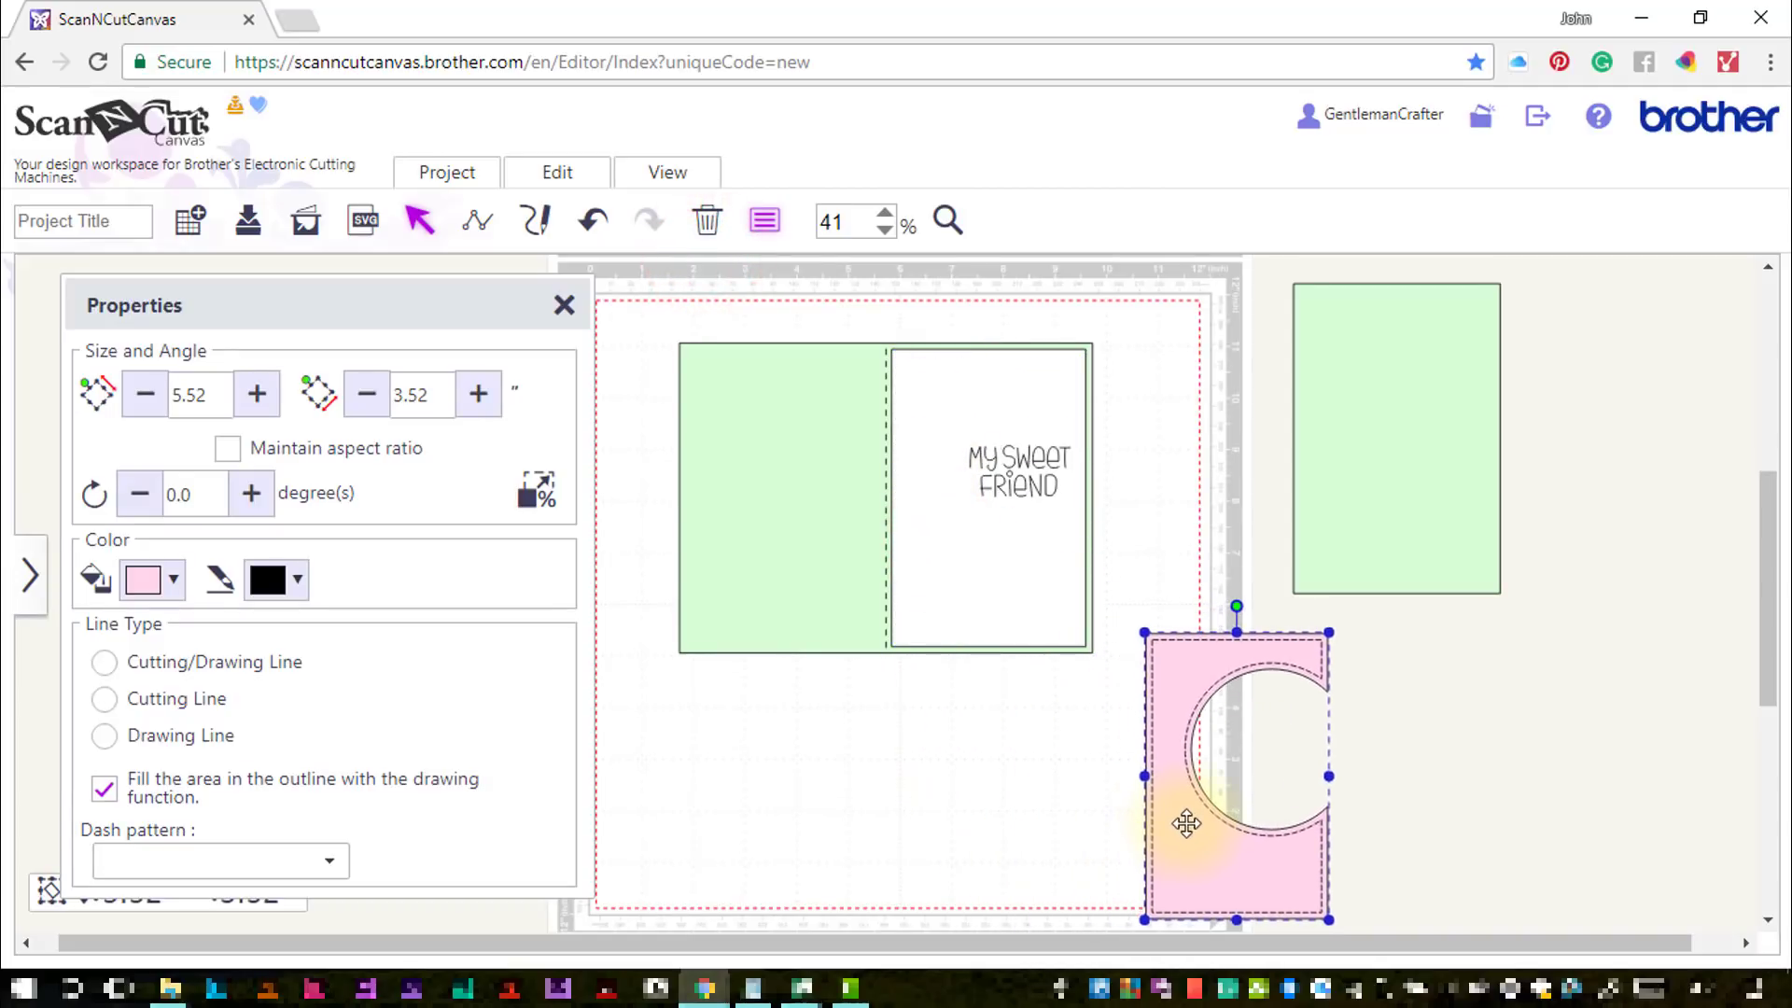
Set the "My Sweet Friend" text to Drawing Line and the white panel behind it to Cutting Line
click(1040, 482)
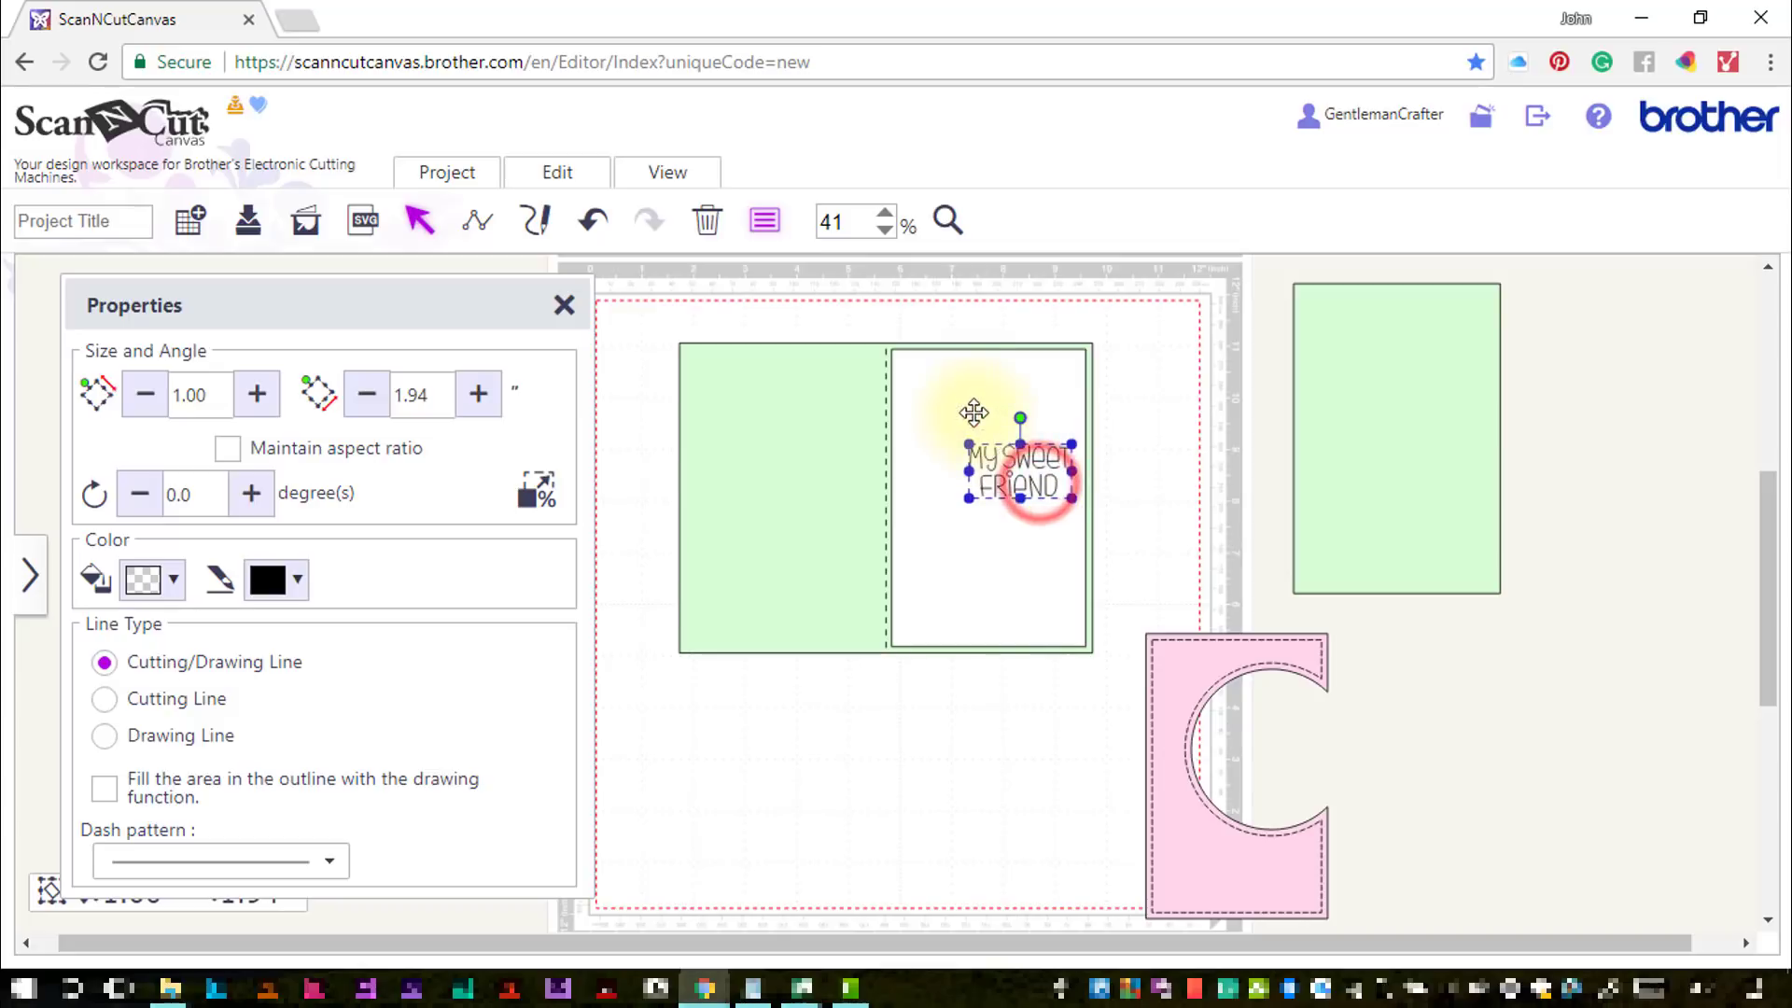
click(189, 736)
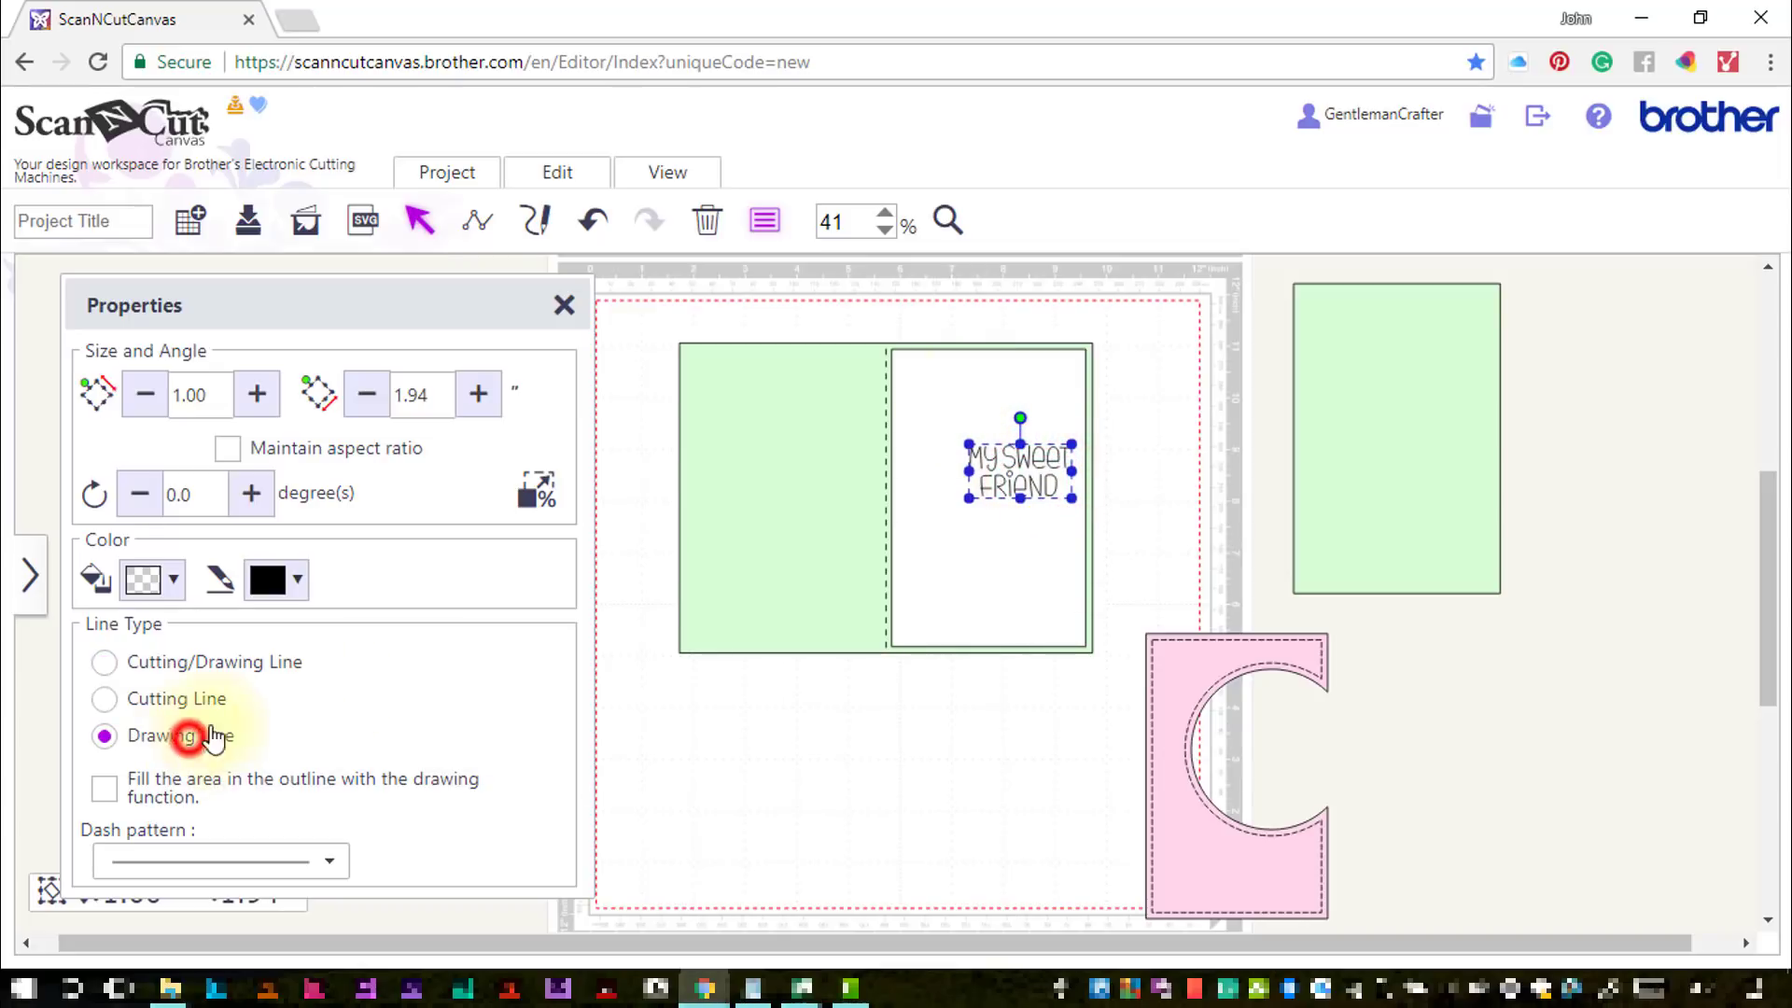
click(946, 413)
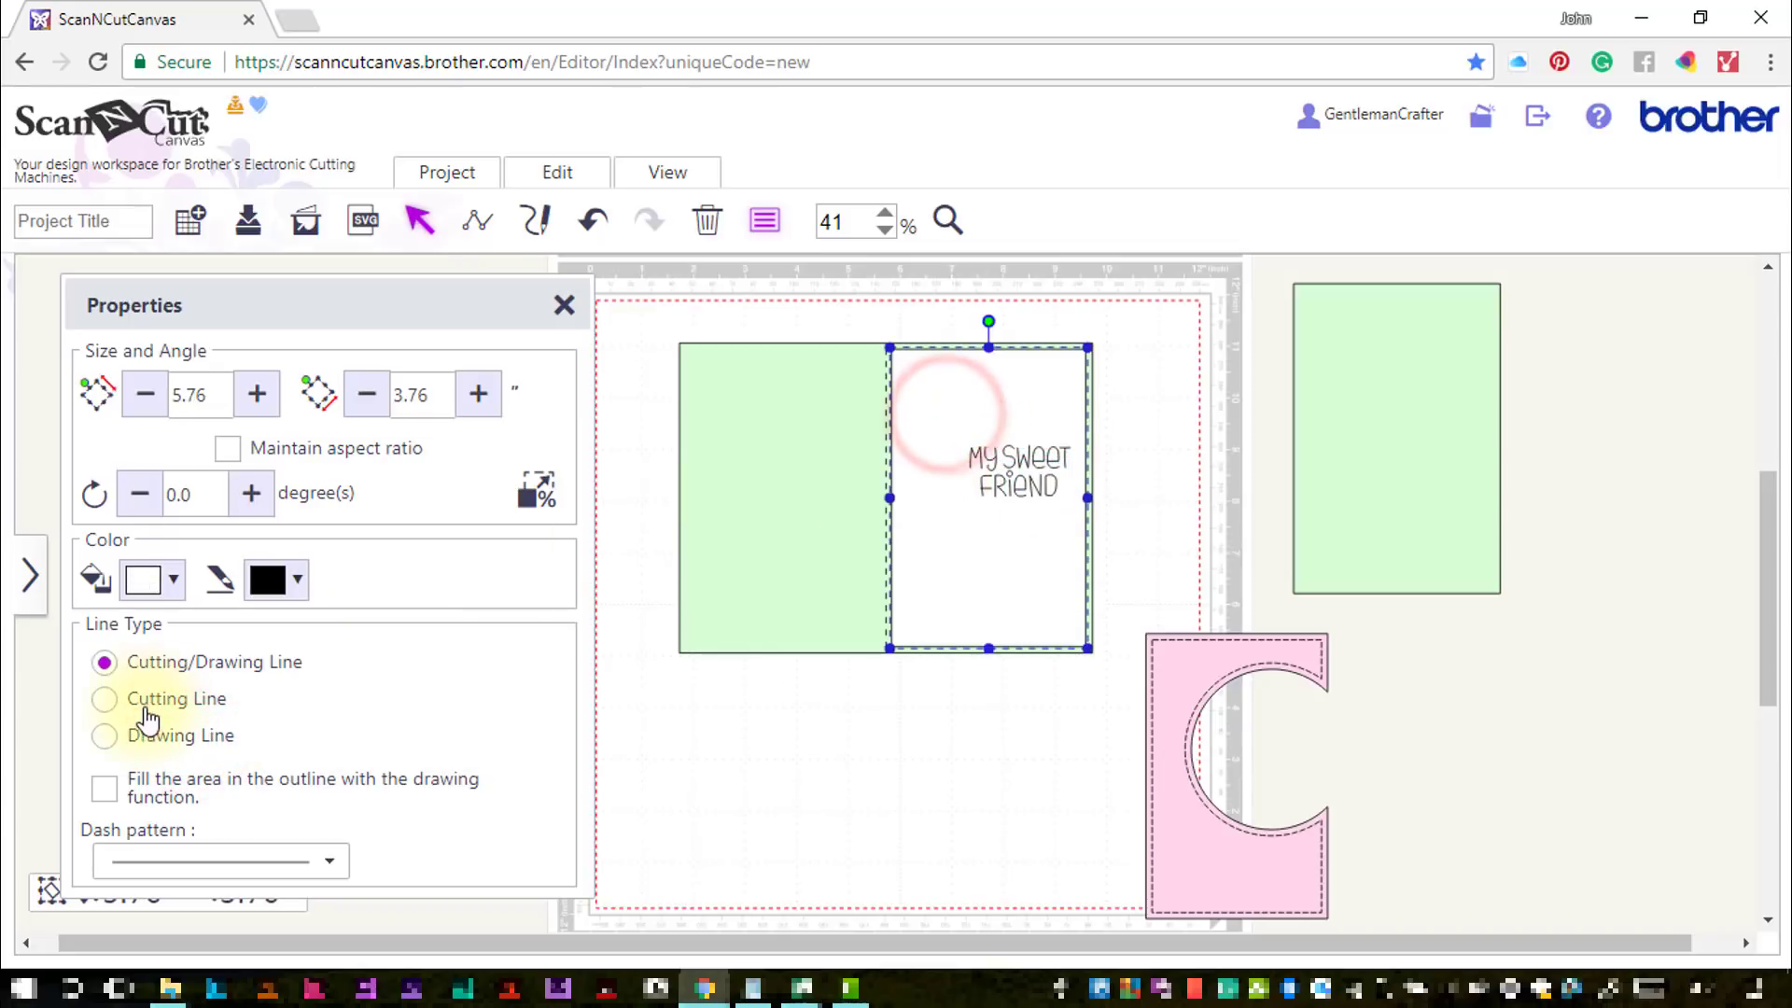
click(105, 699)
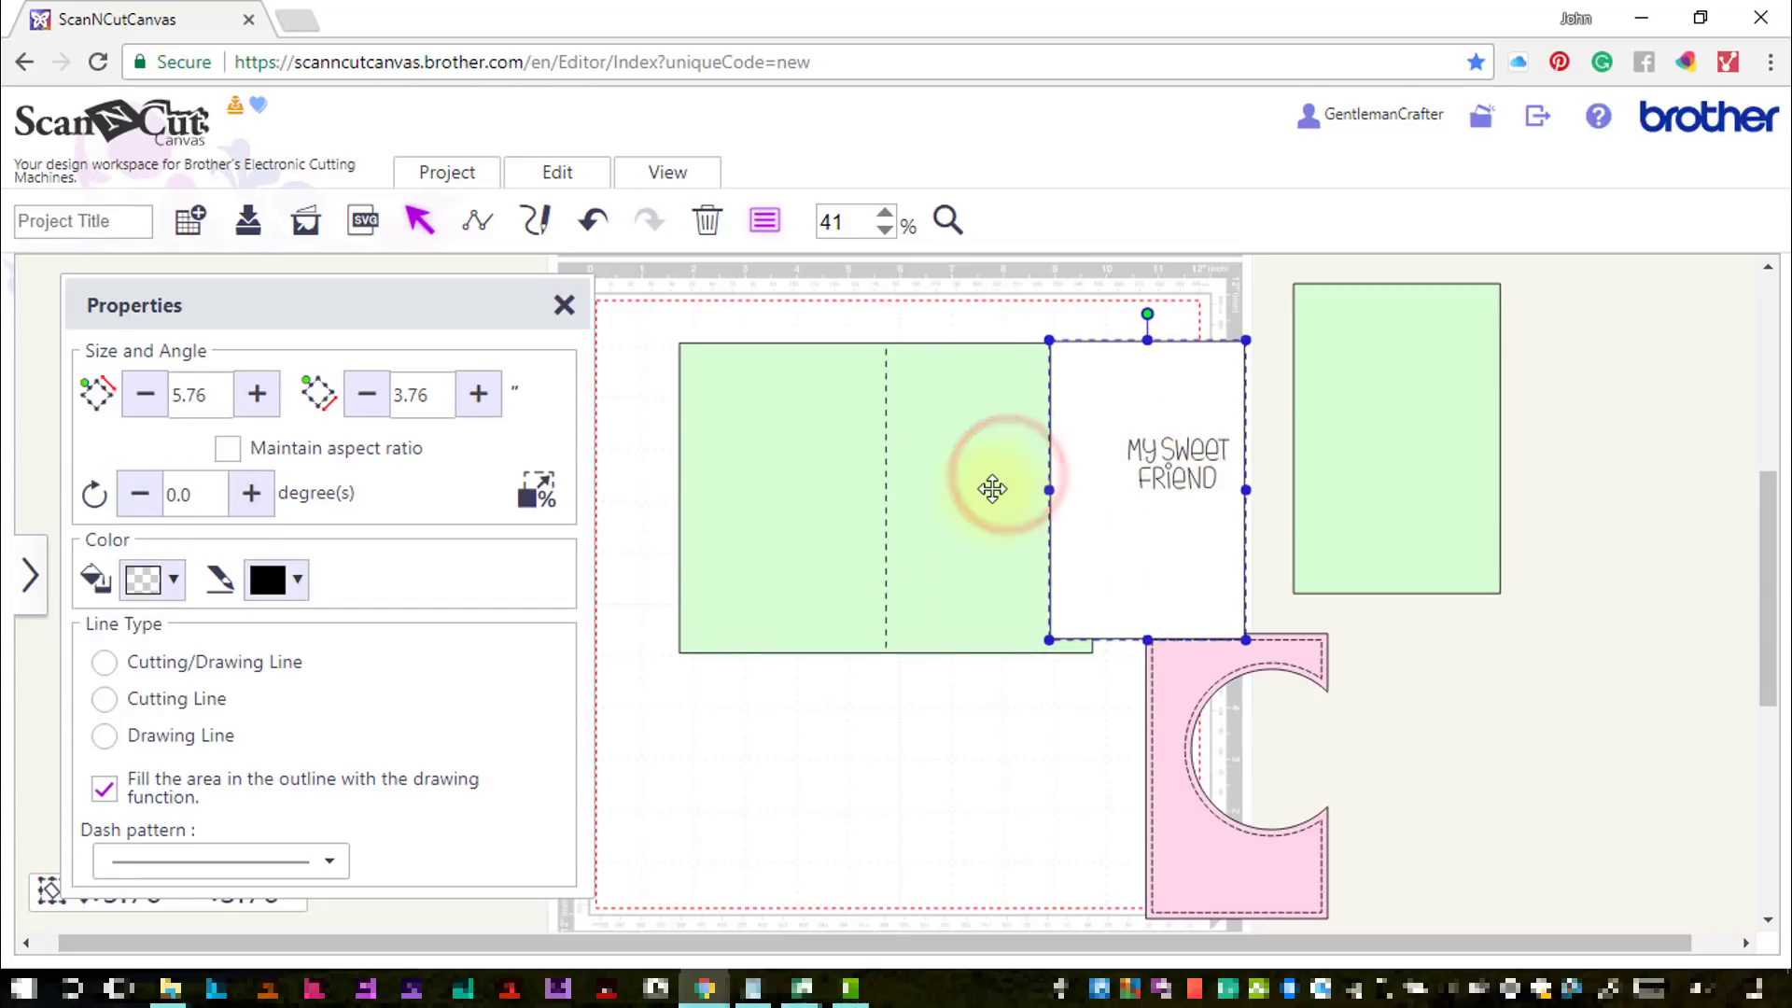
Group the white panel with its text and place it at the mat's lower left, with the card base upper left and pink panel lower right
click(948, 492)
drag(952, 509, 880, 475)
drag(1170, 478, 742, 763)
drag(1217, 859, 1107, 855)
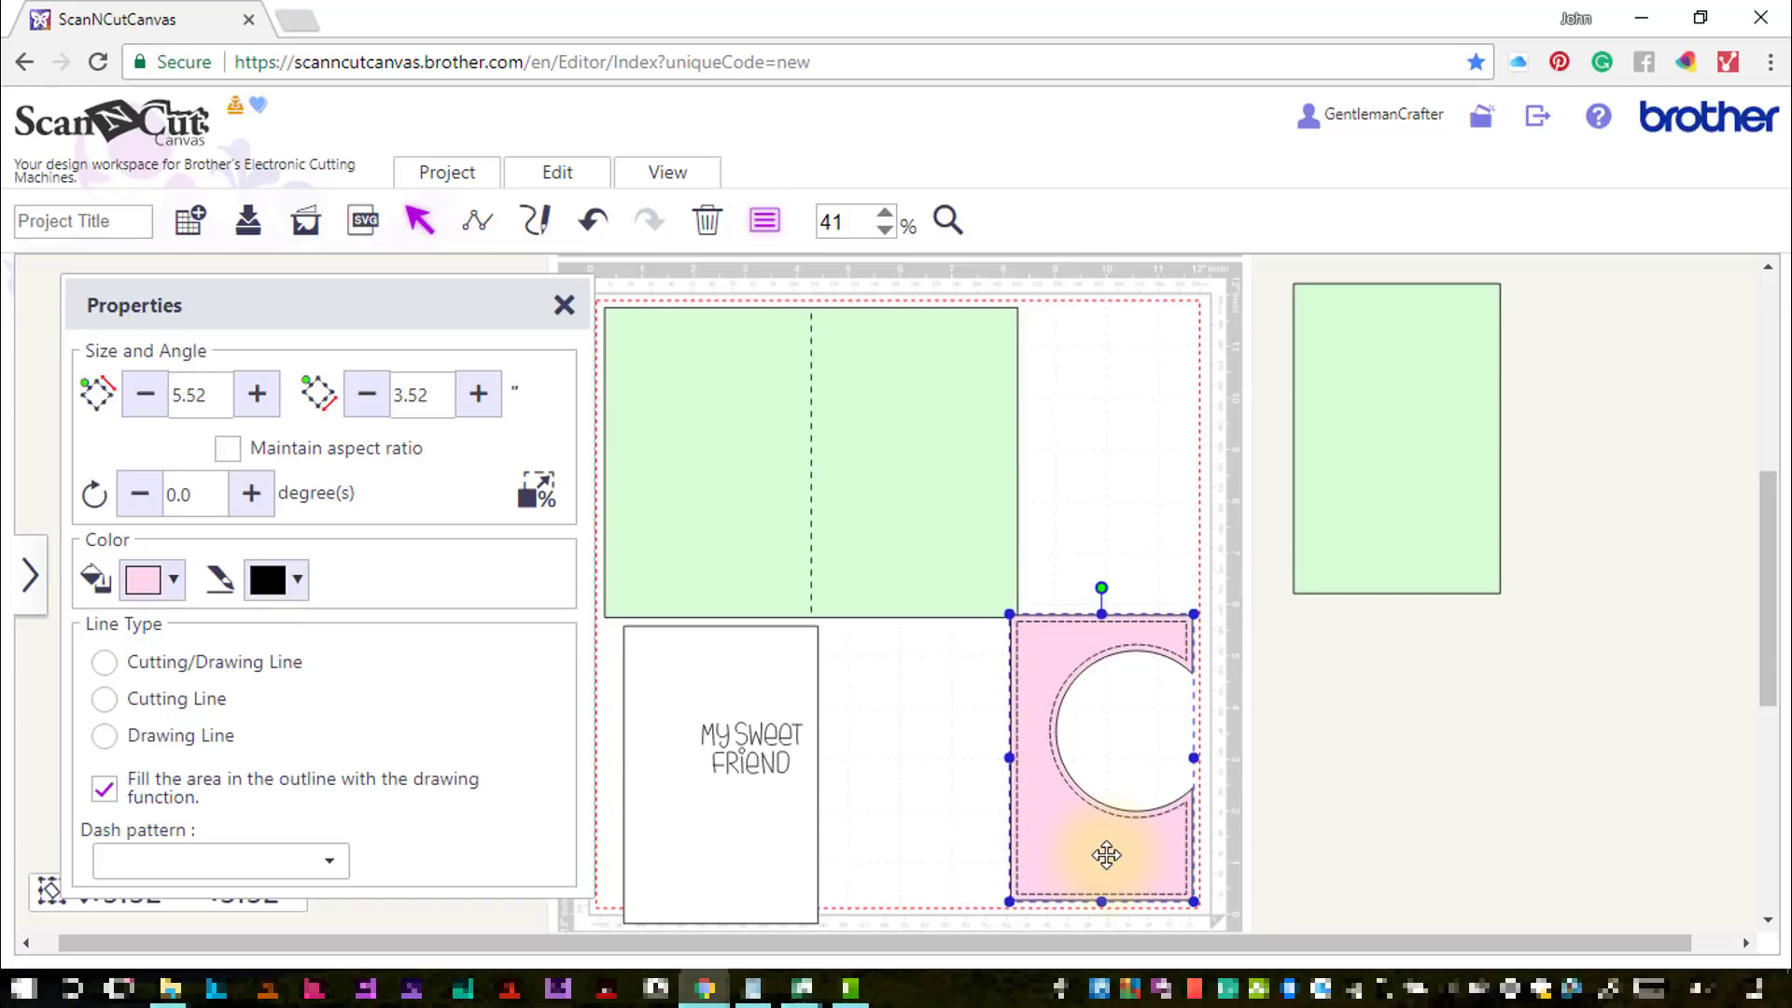
drag(1107, 854, 1109, 858)
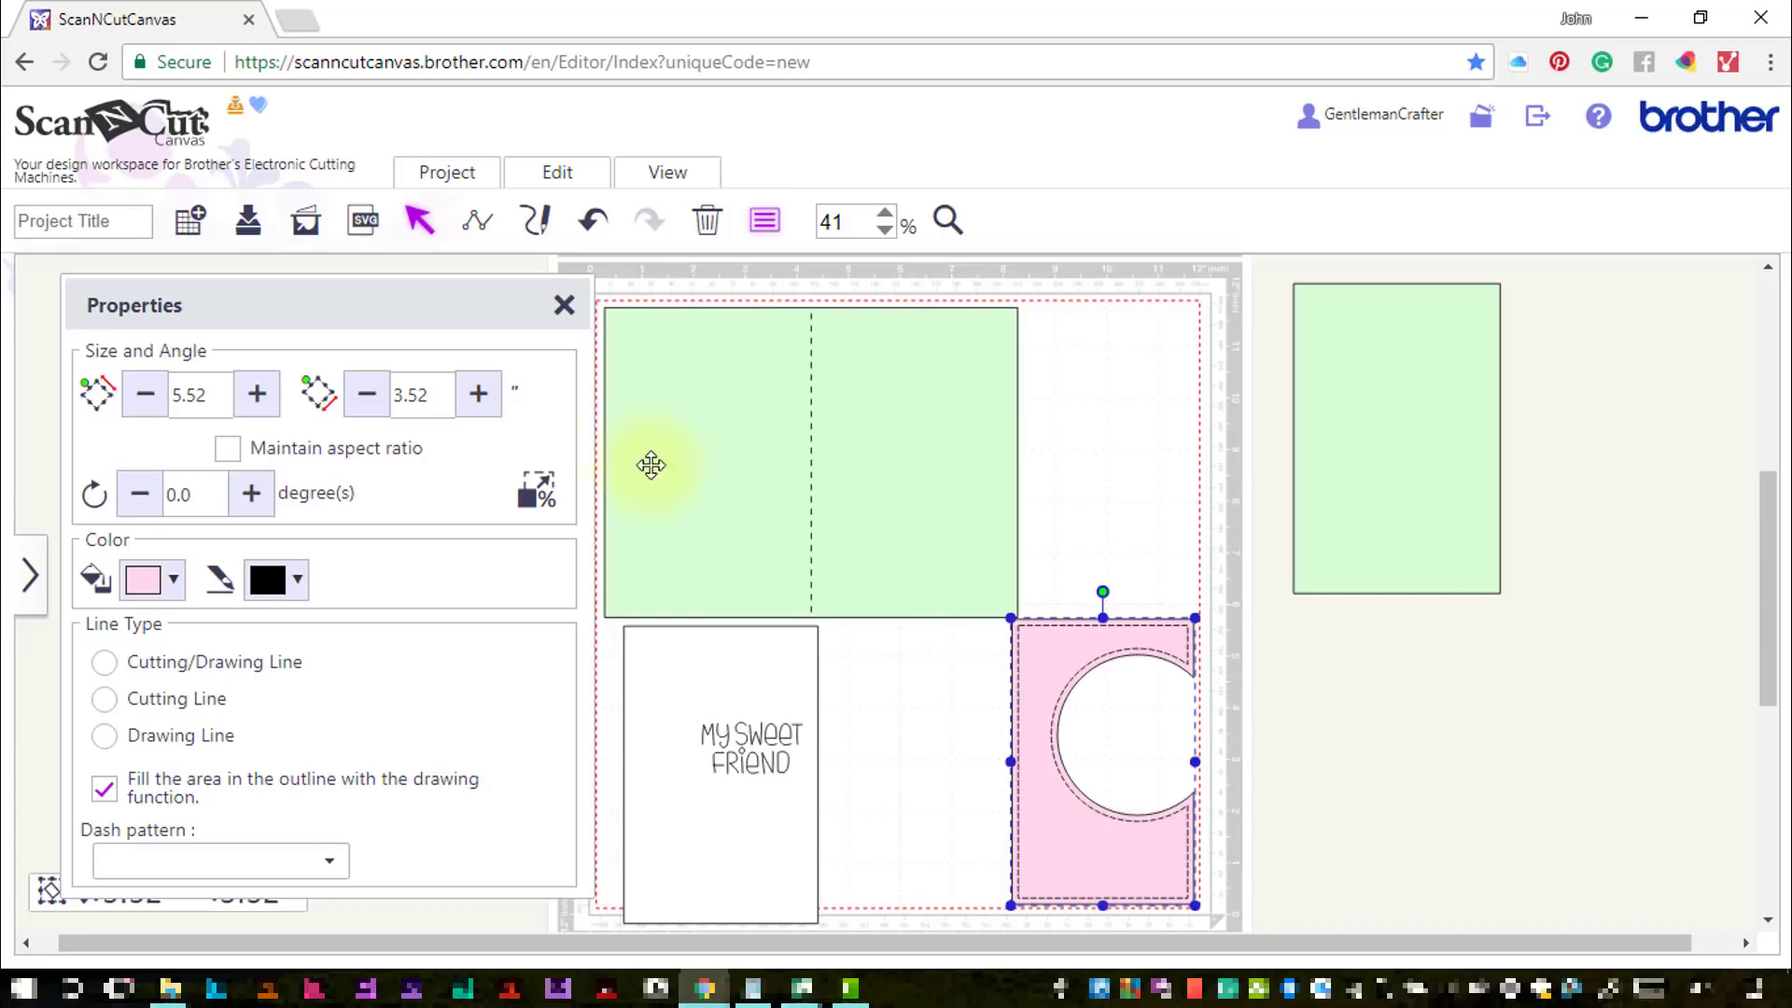
Hide the object properties and nudge the green card base left and up toward the mat's upper left margin
click(561, 312)
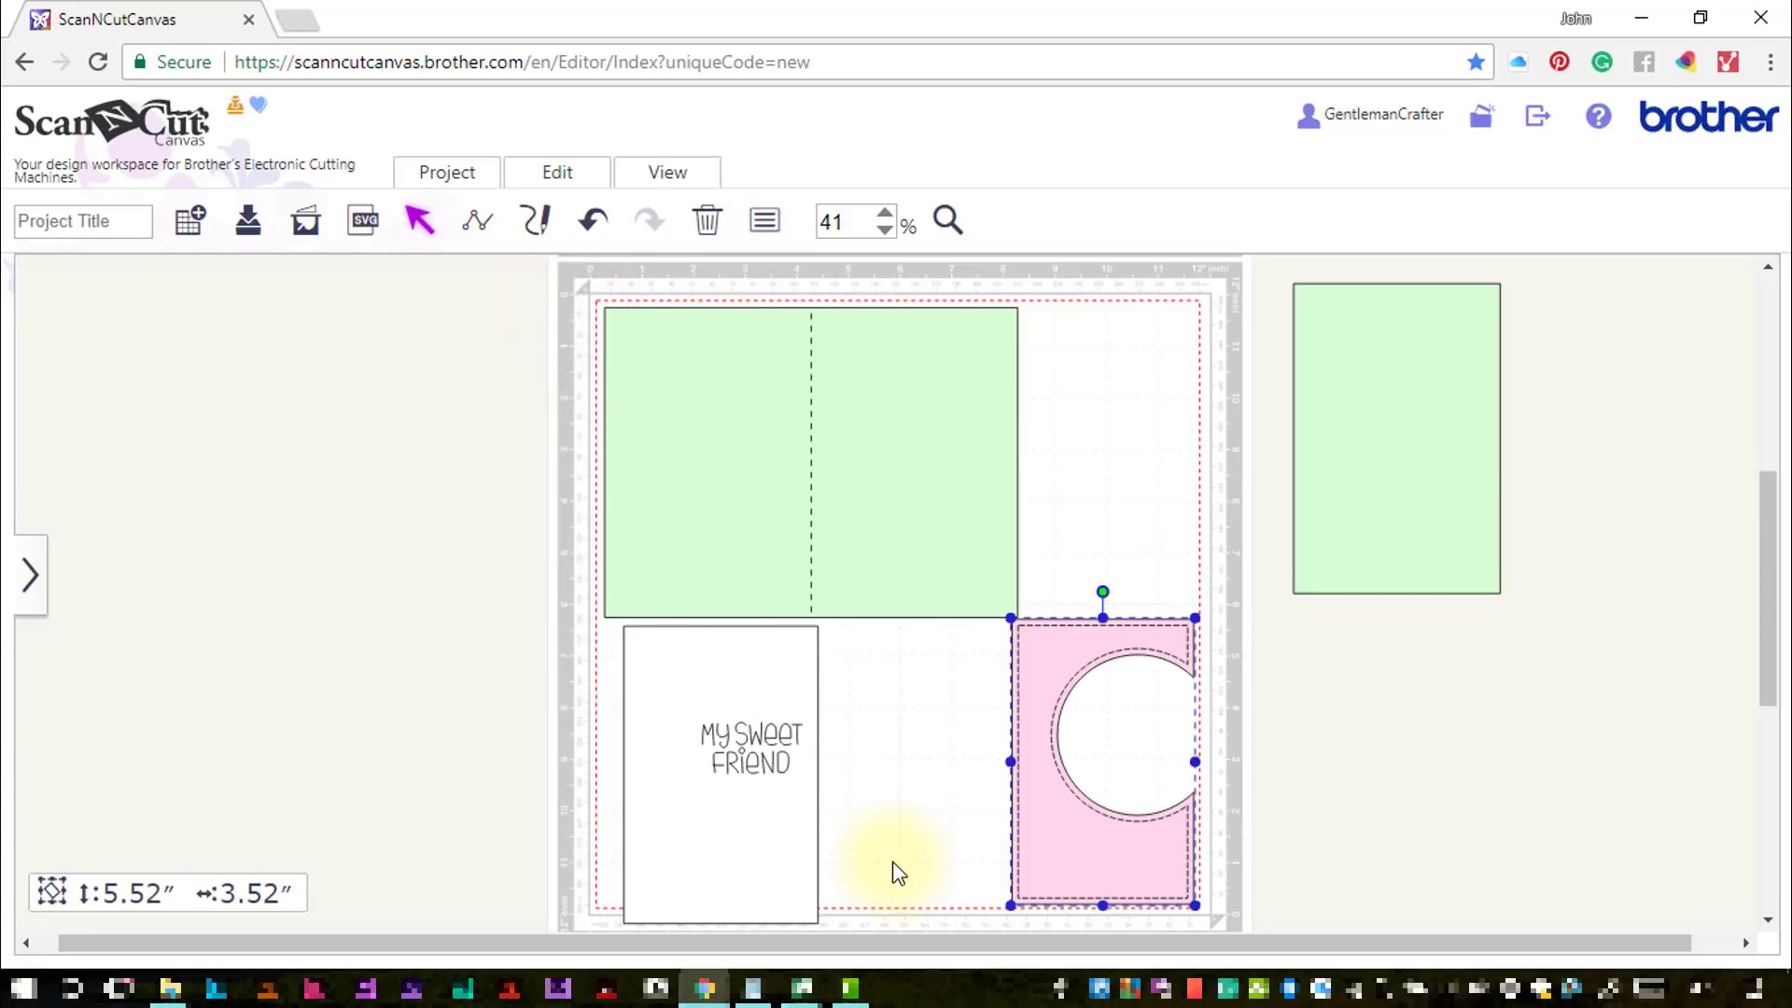
click(772, 507)
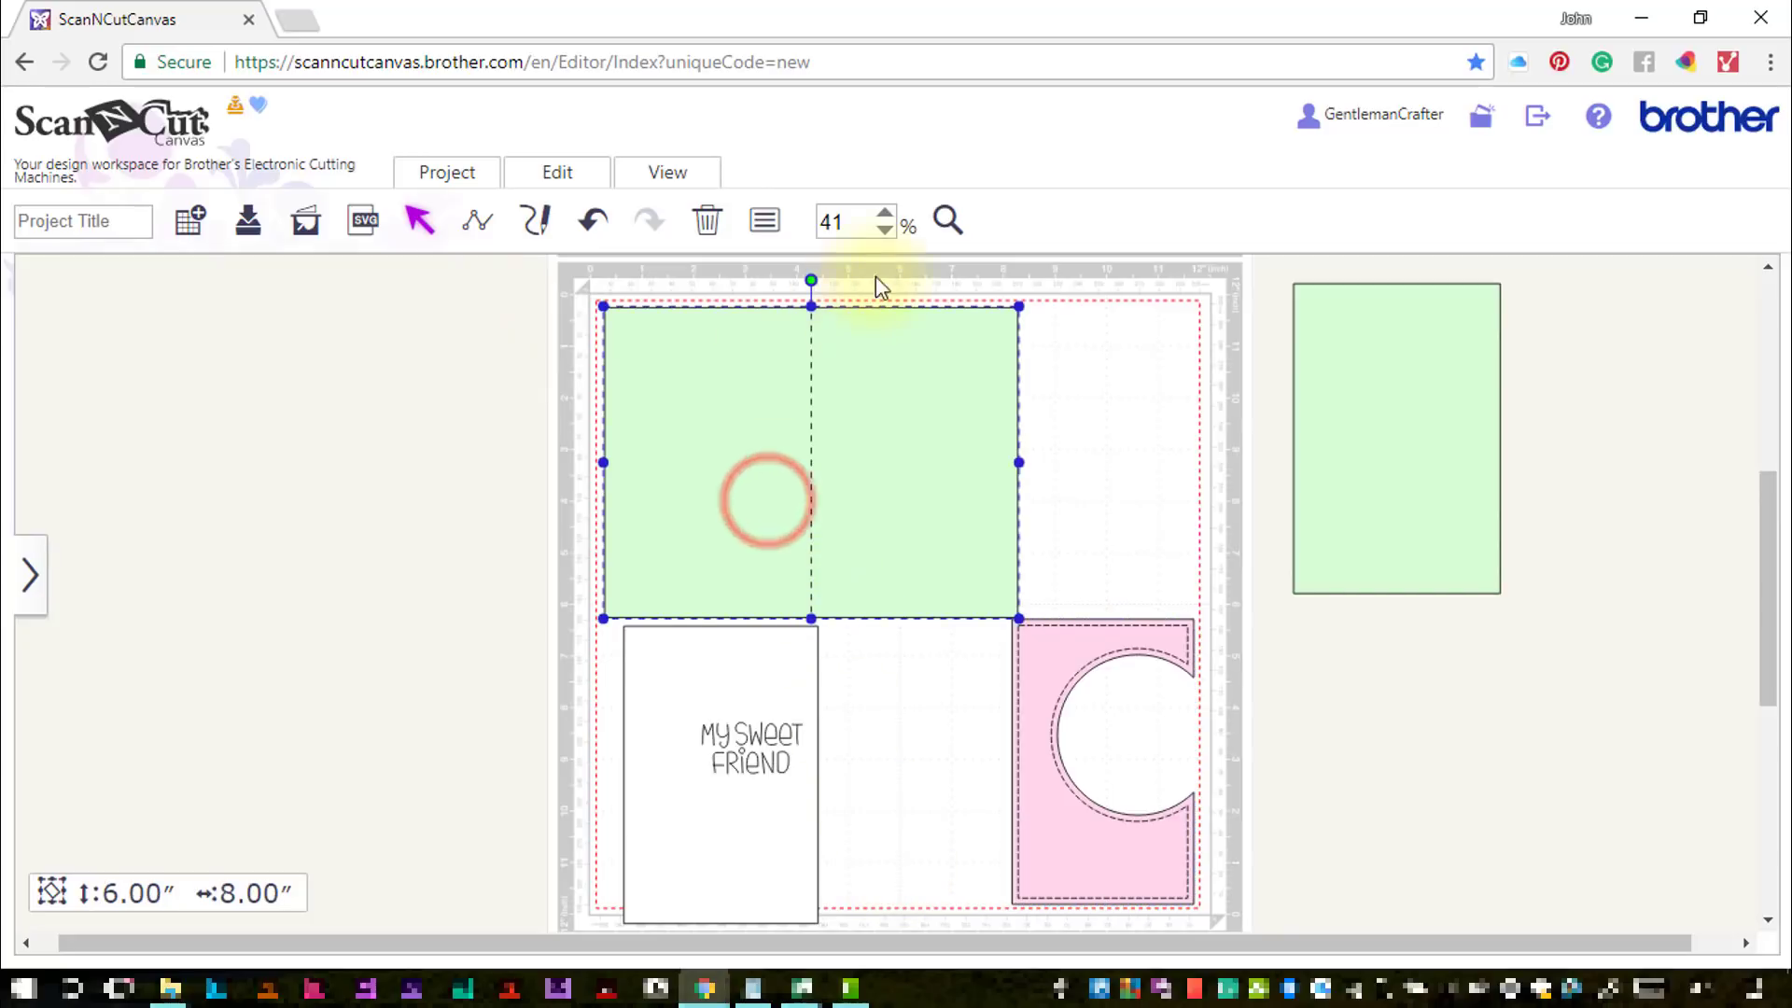
click(945, 220)
drag(523, 288, 728, 523)
key(Left)
key(Left)
key(Left)
key(Left)
key(Left)
key(Left)
key(Left)
key(Left)
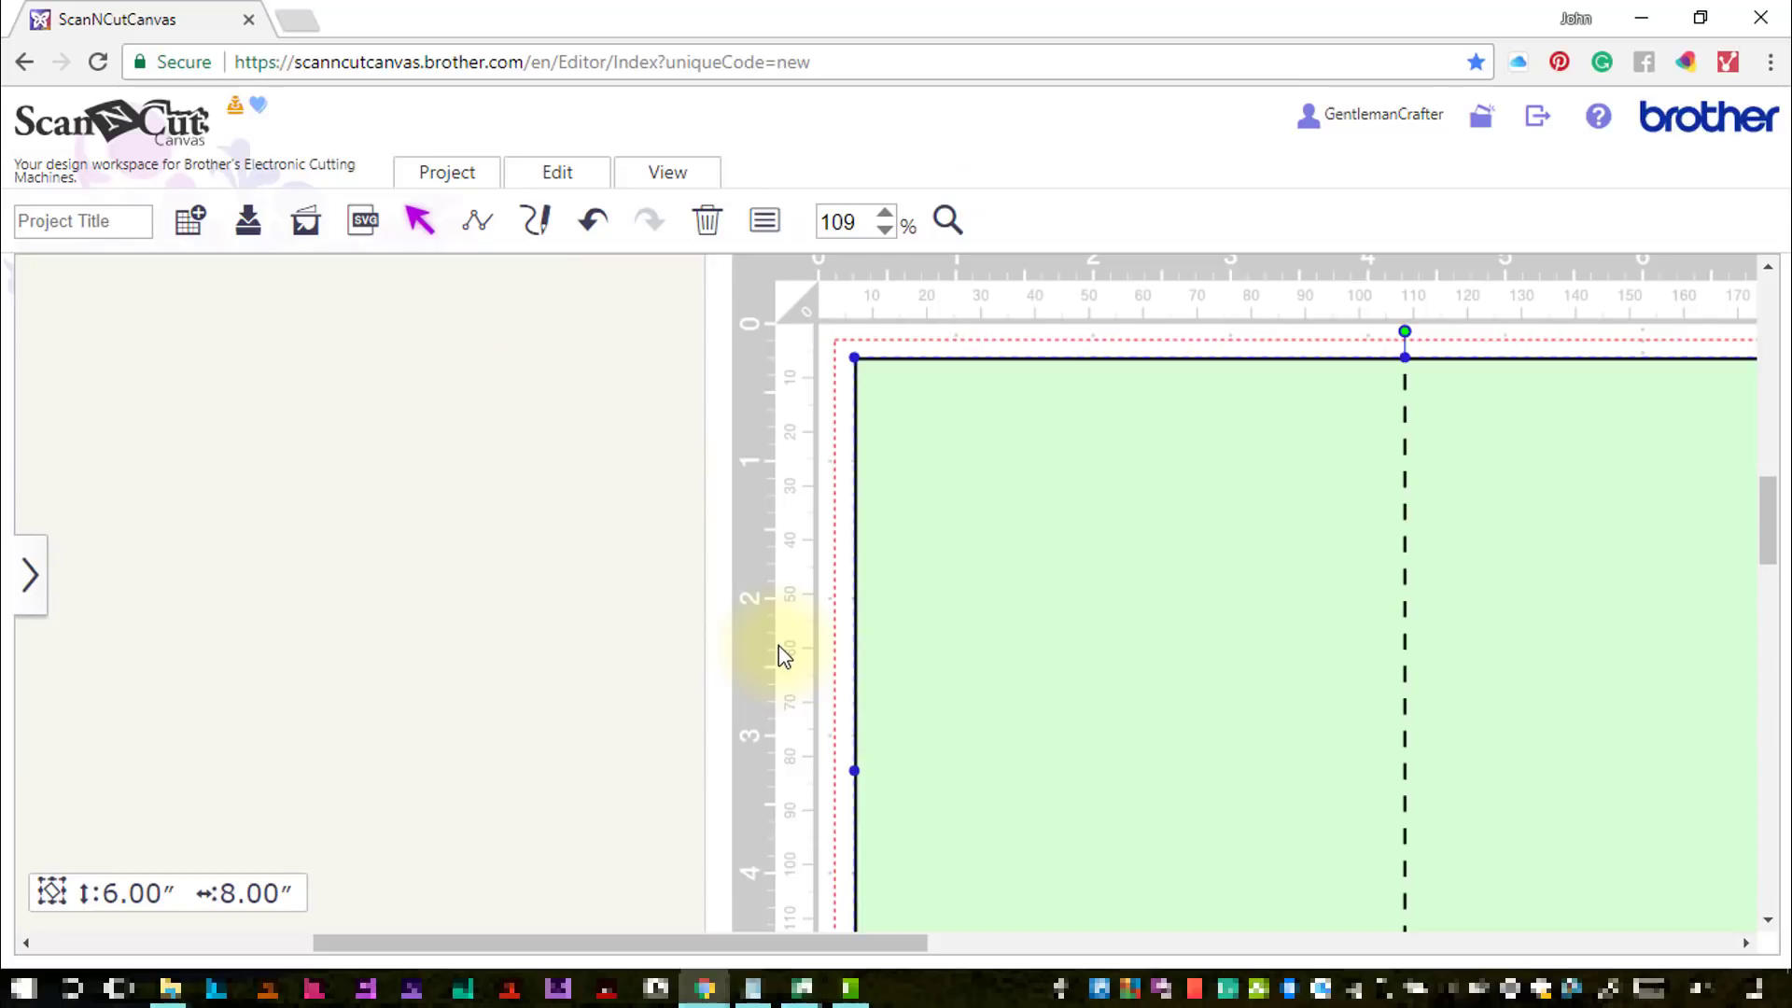
key(Left)
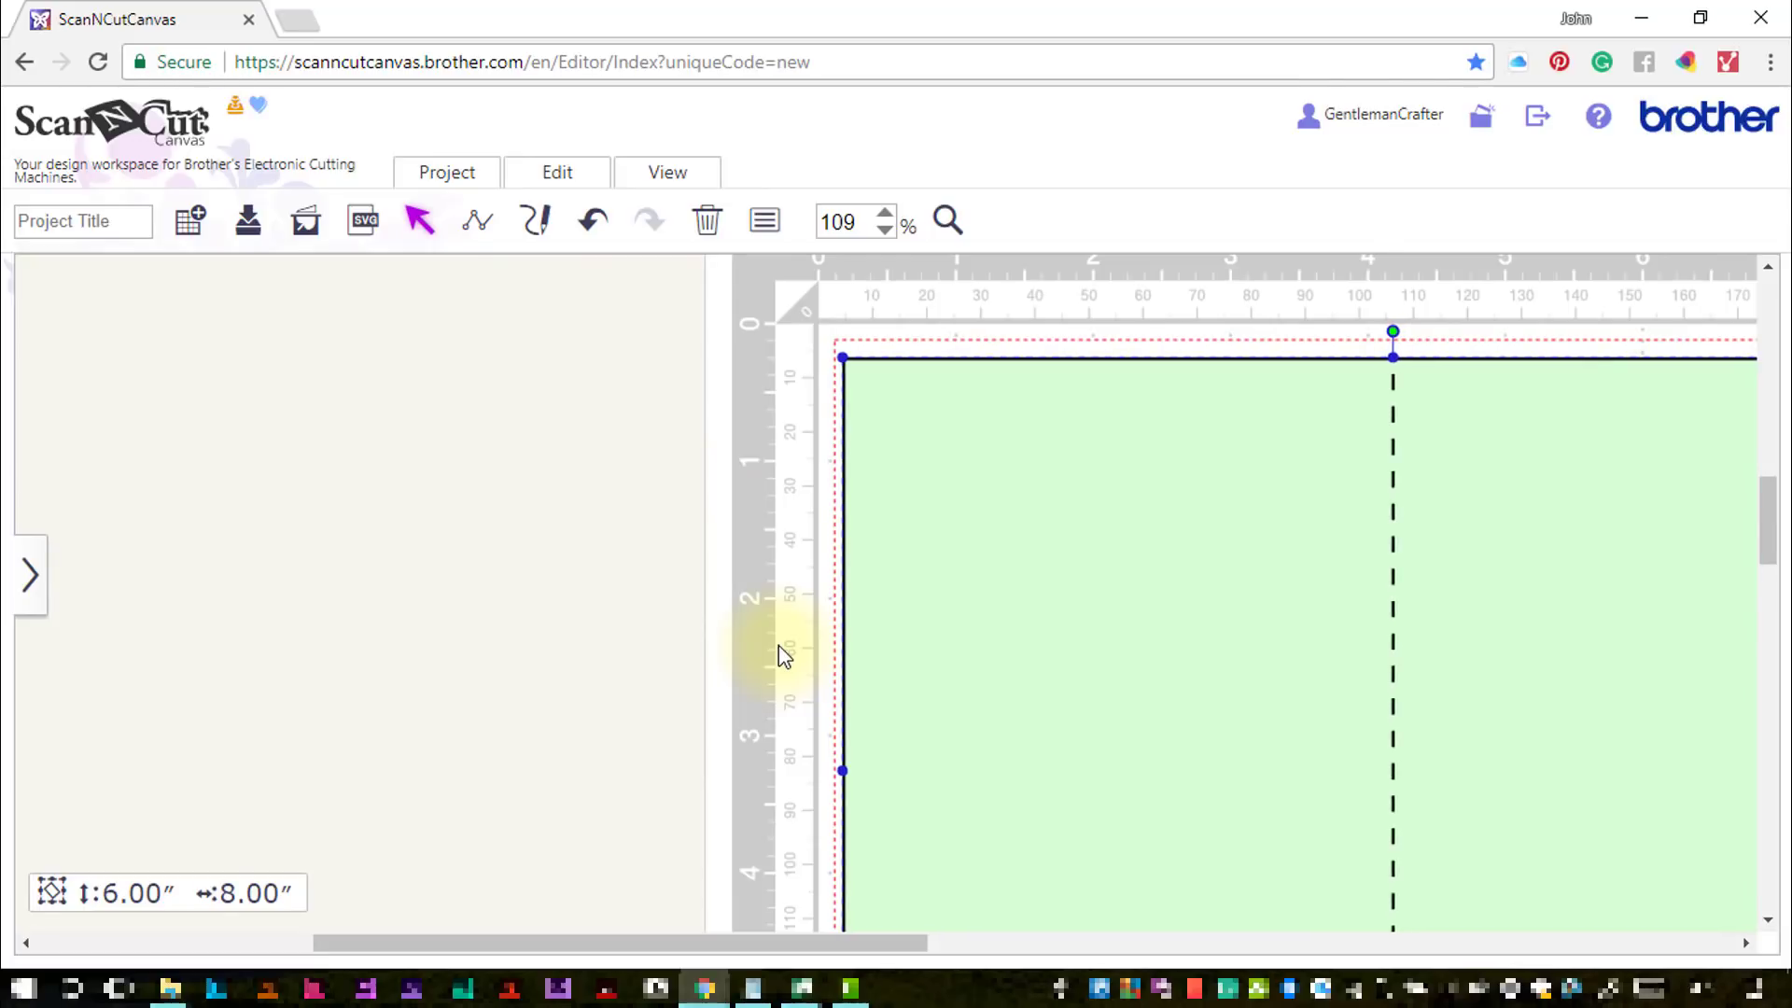
key(Up)
key(Up)
key(Up)
key(Up)
key(Up)
key(Up)
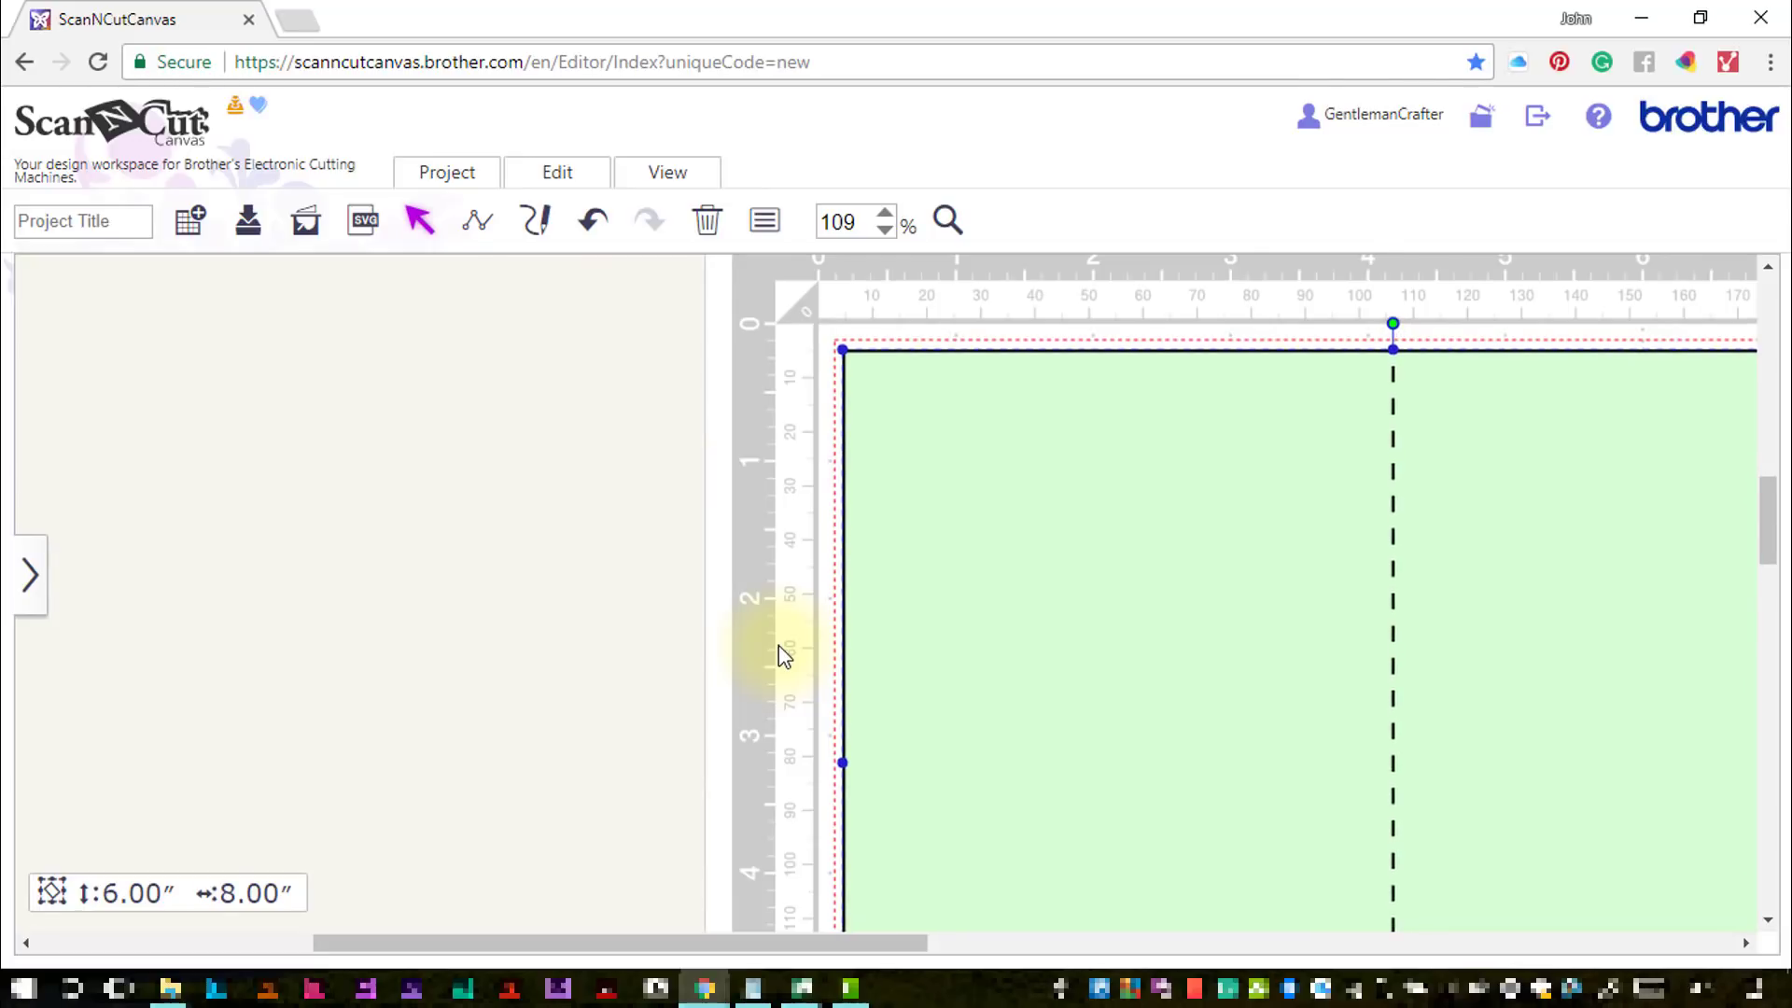
Move the pink cut-out panel beside the card base in the mat's upper right corner, nudging it up and slightly left within the margin
click(642, 170)
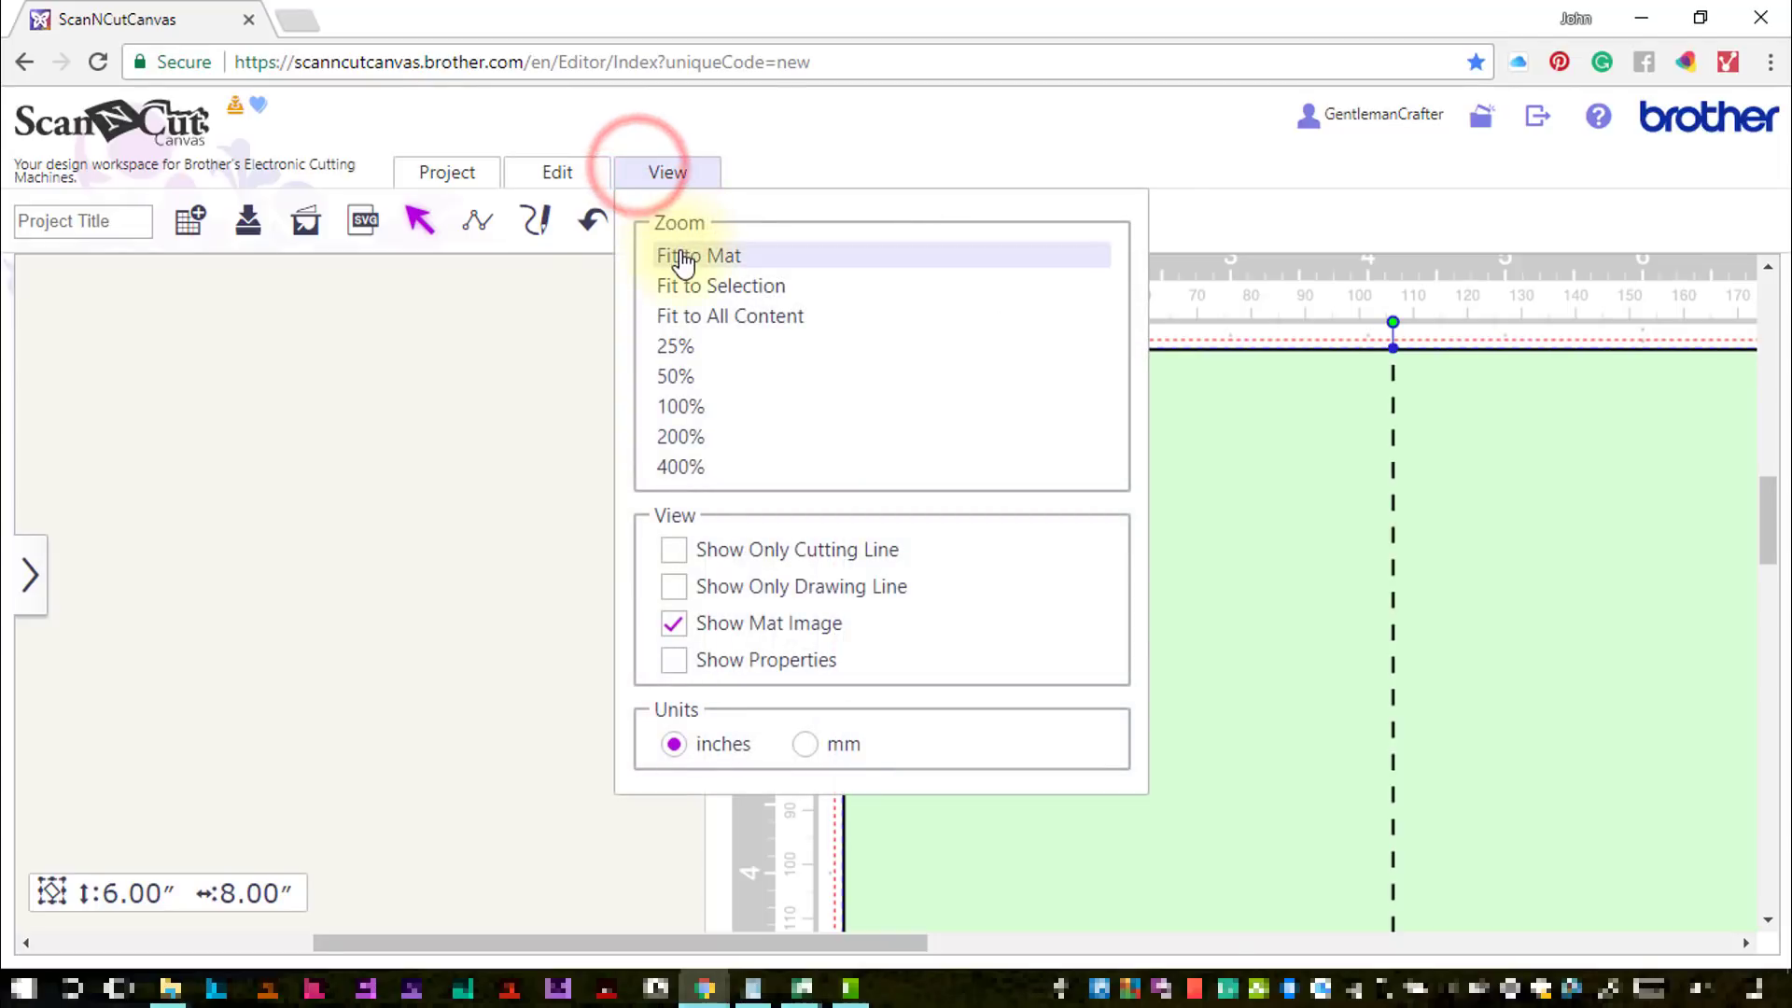
click(680, 251)
click(1049, 775)
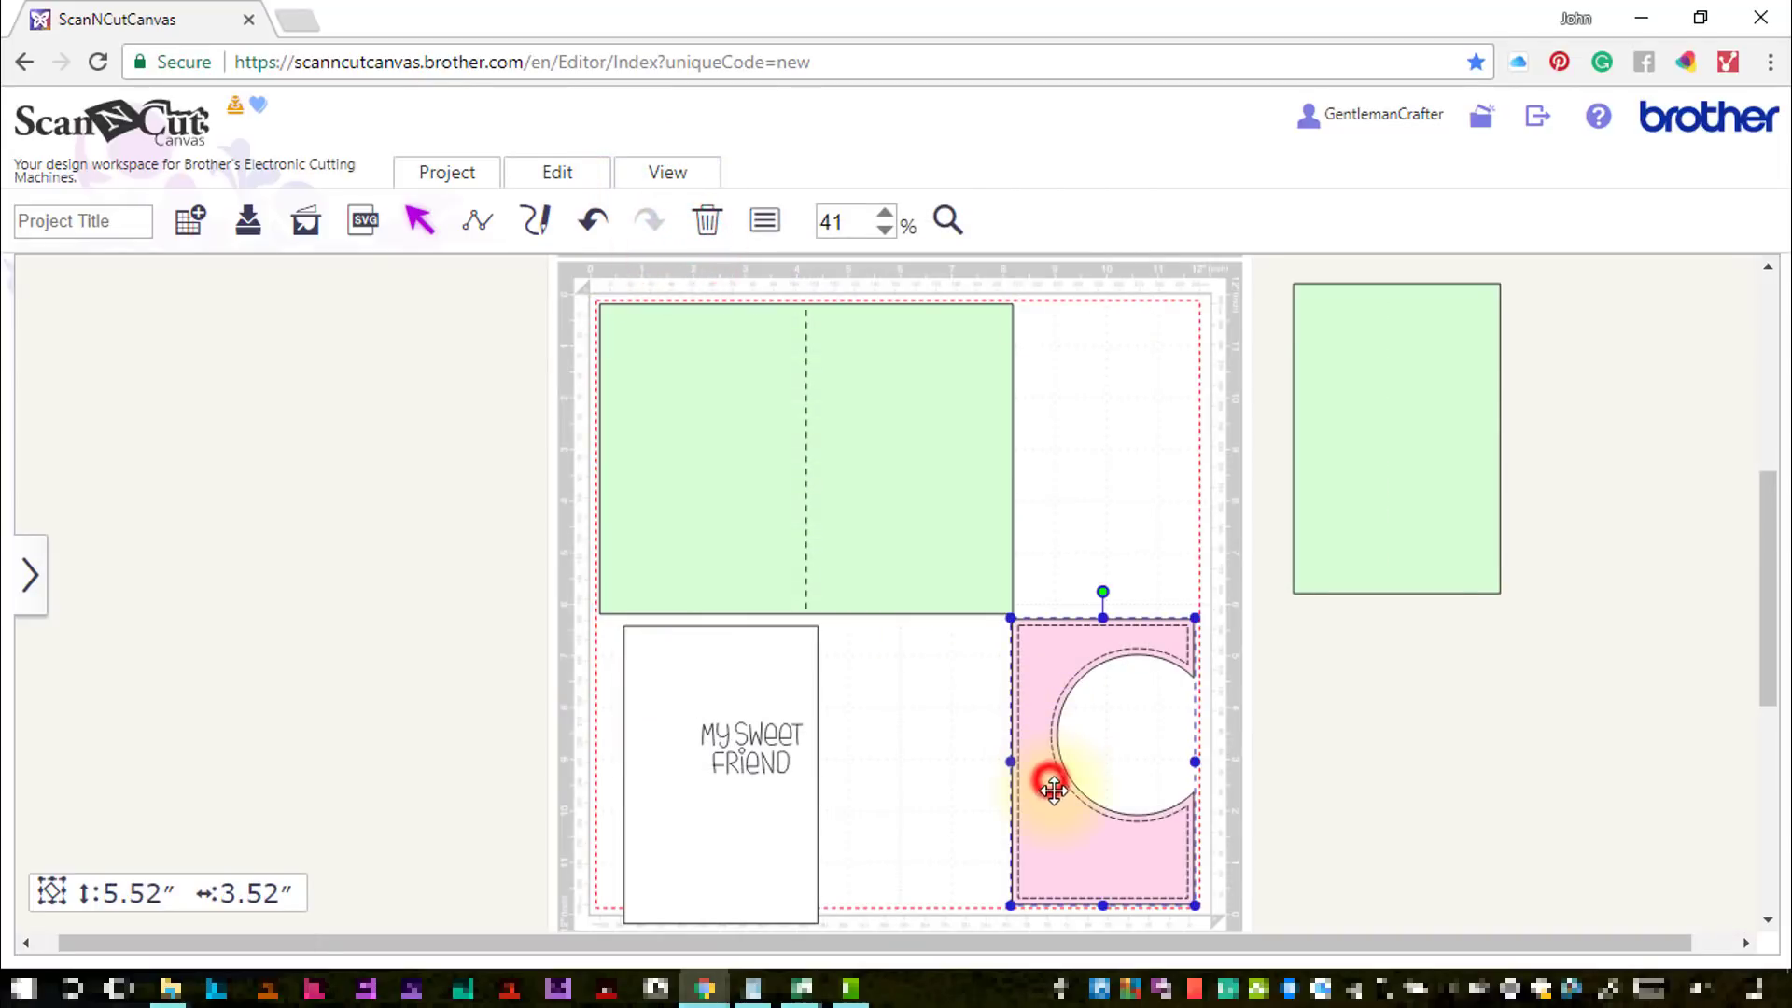
drag(1056, 801, 1042, 467)
click(946, 224)
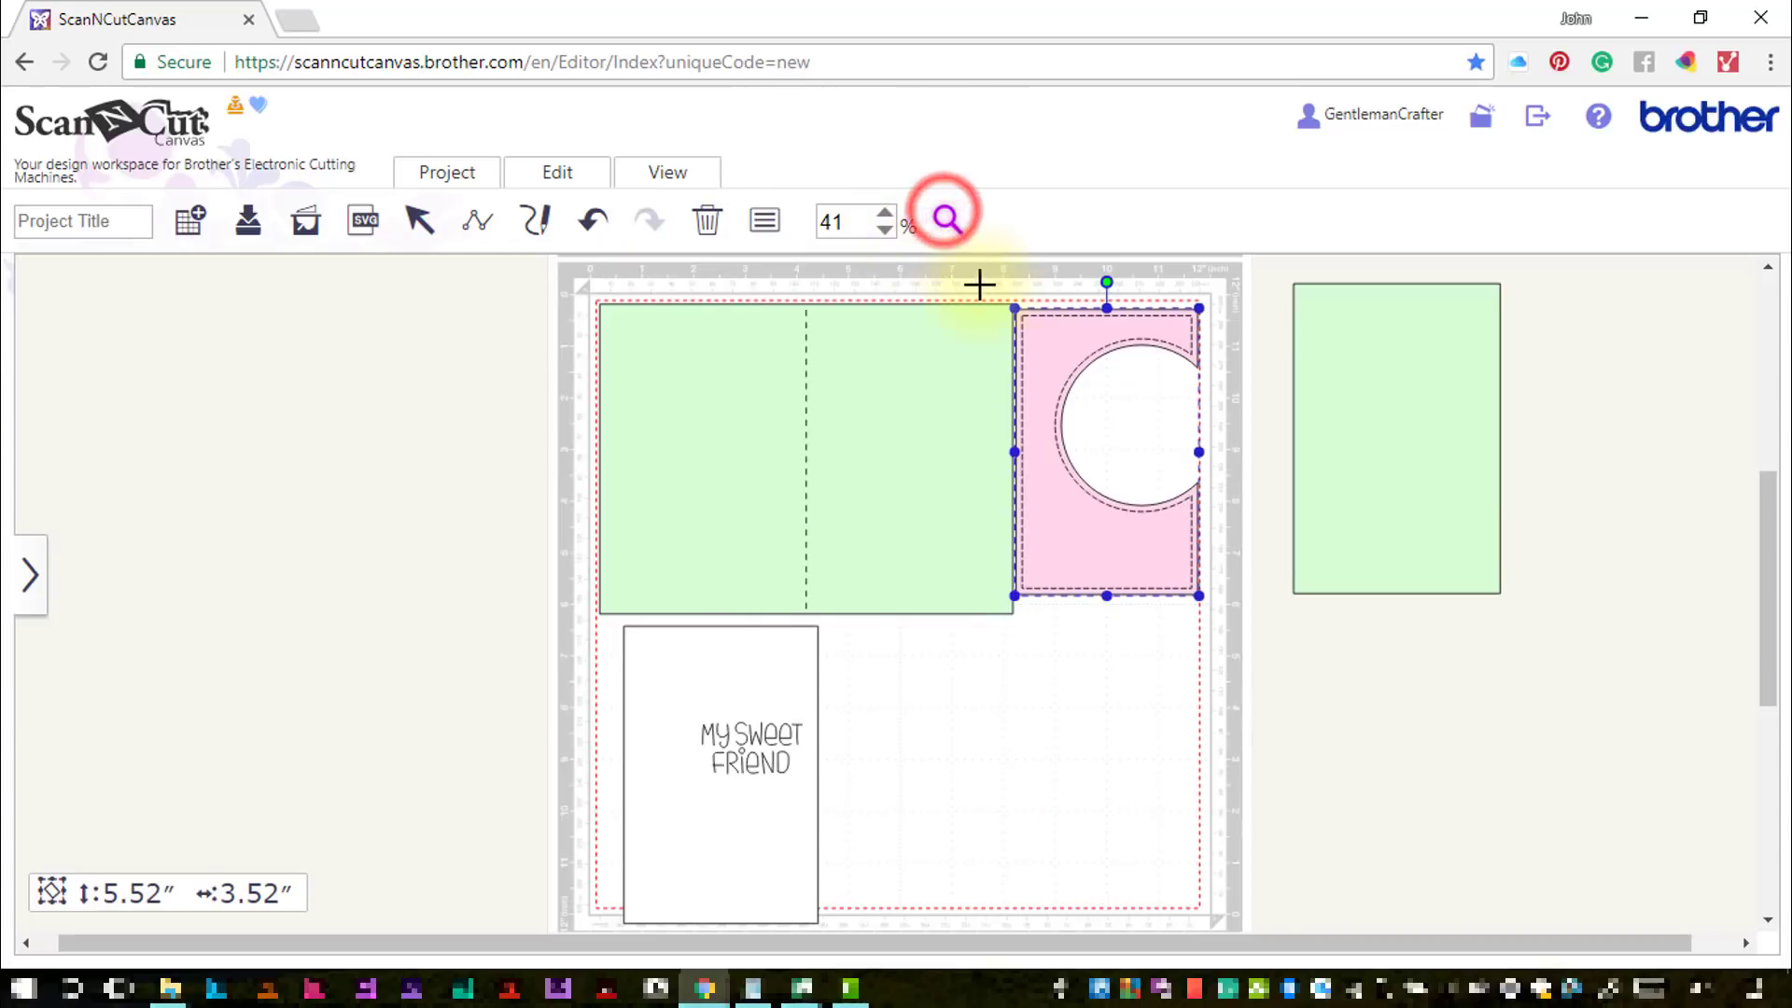
drag(980, 280, 1235, 363)
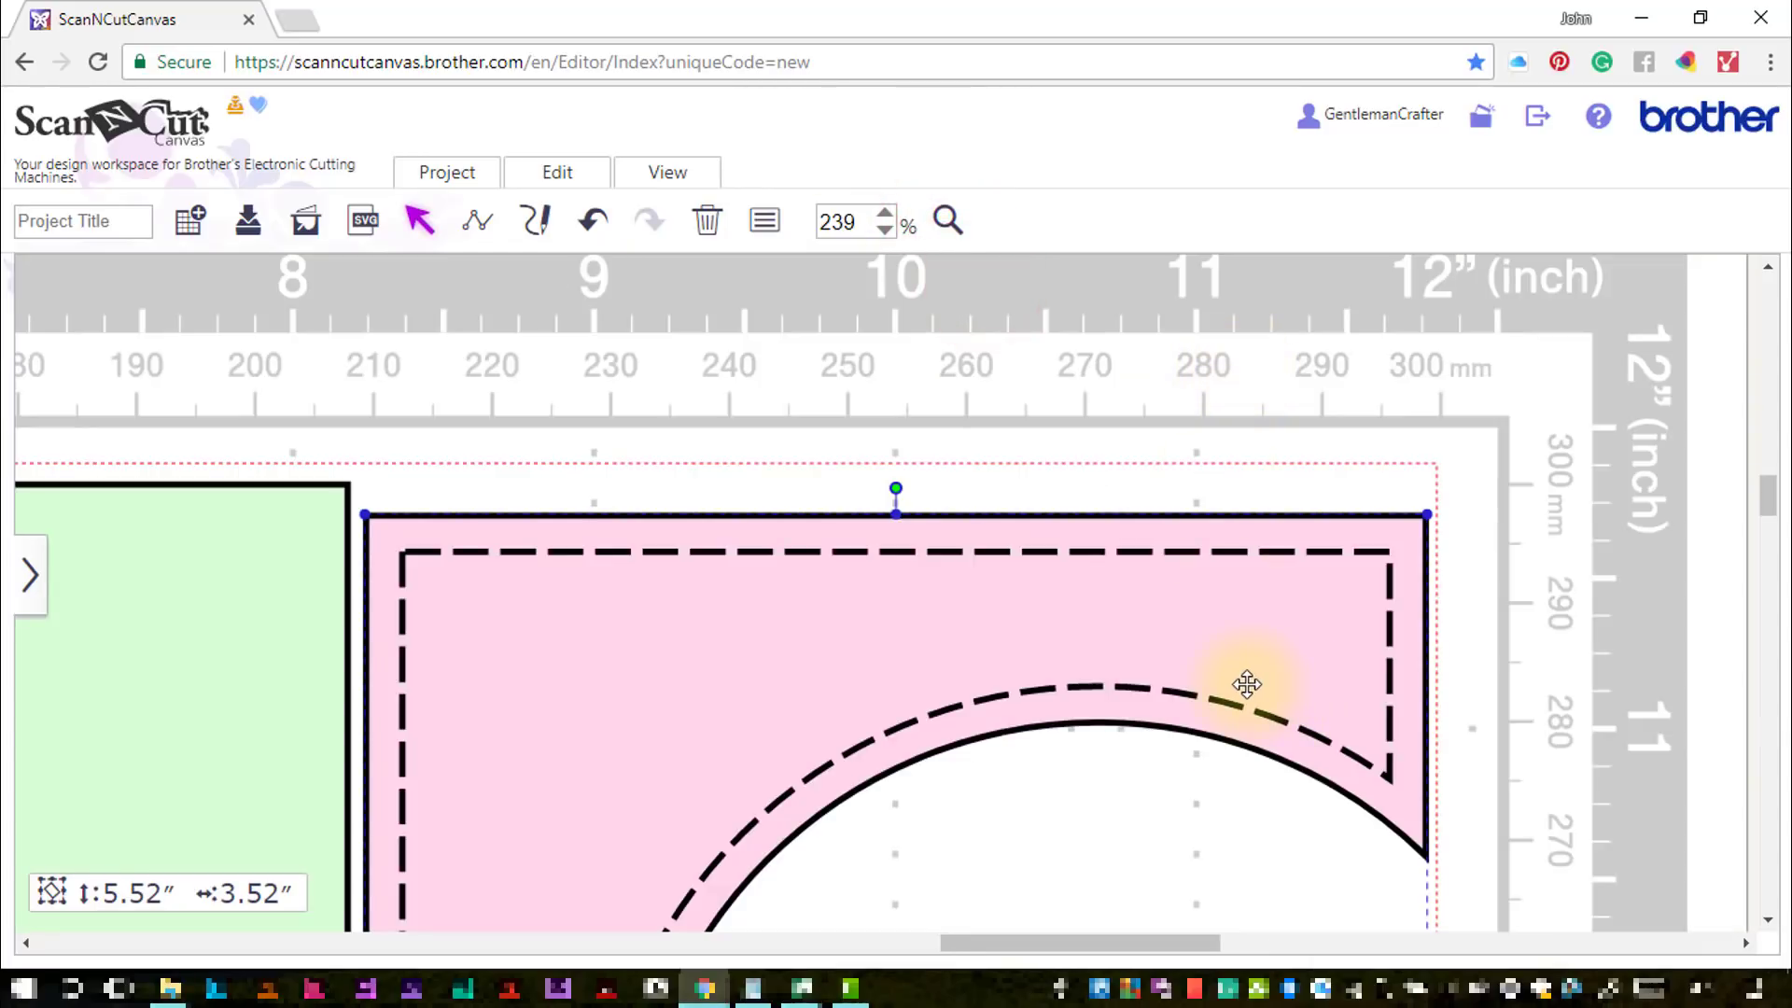
key(Up)
key(Up)
key(Up)
key(Up)
key(Up)
key(Up)
key(Up)
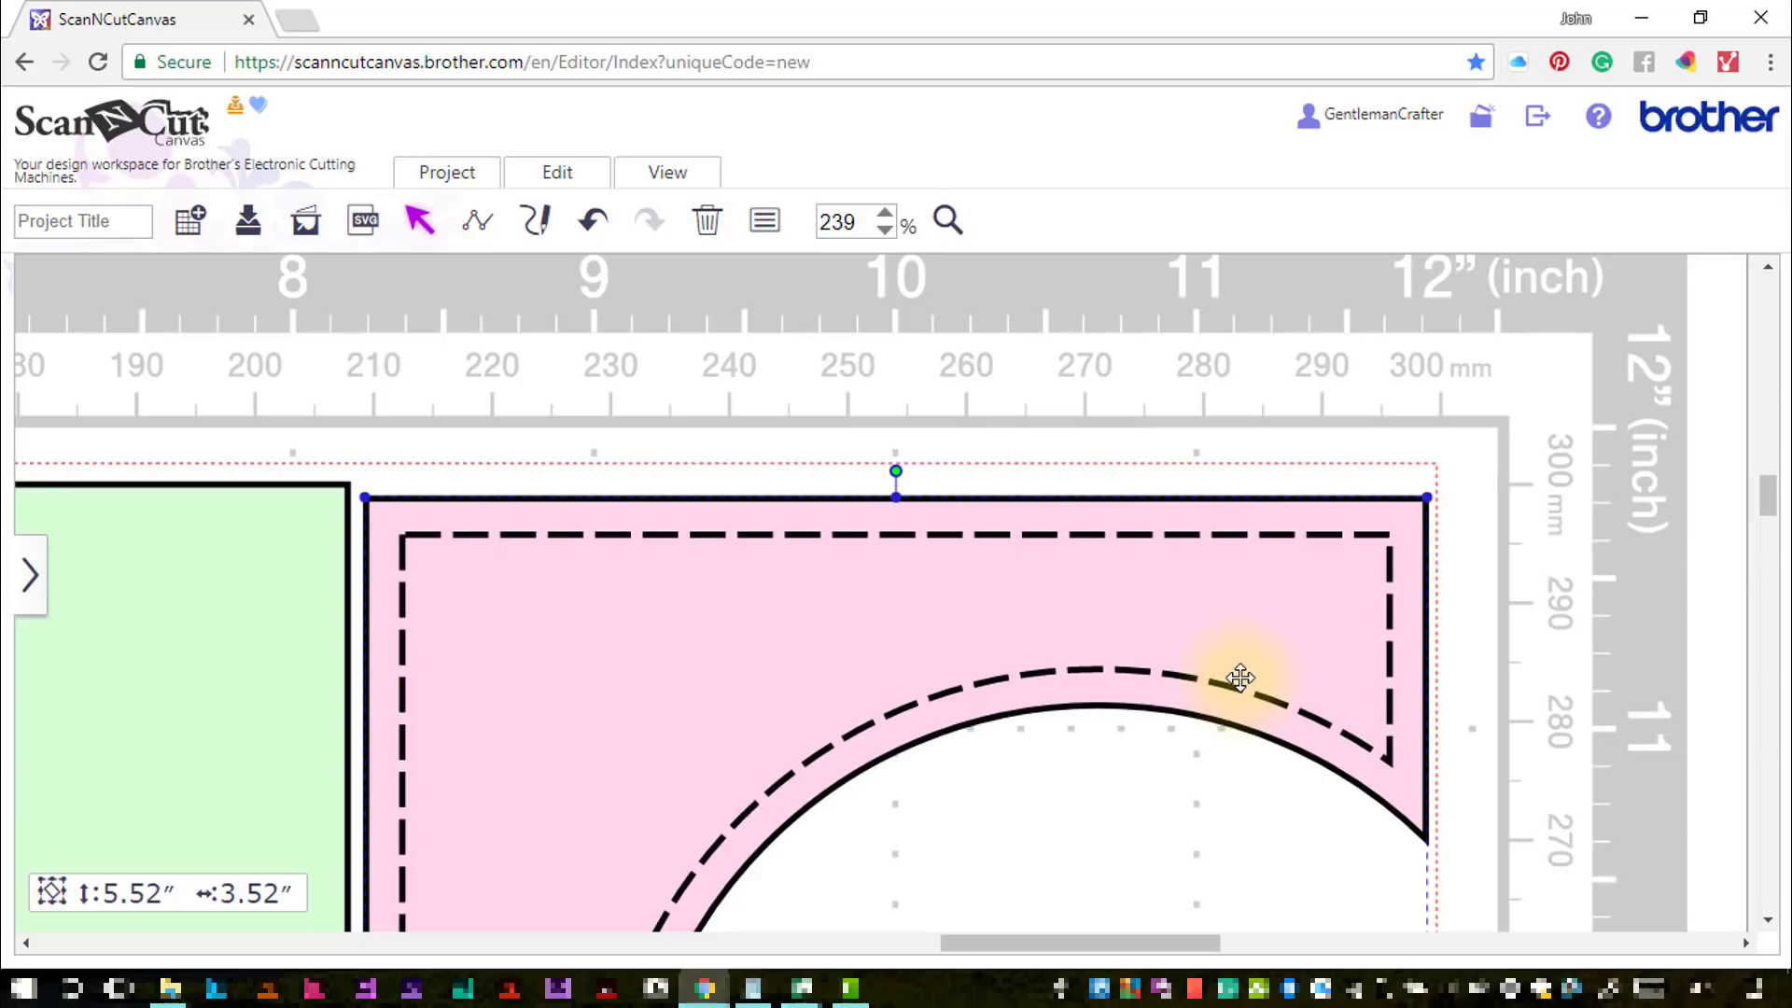
key(Left)
key(Up)
key(Up)
key(Up)
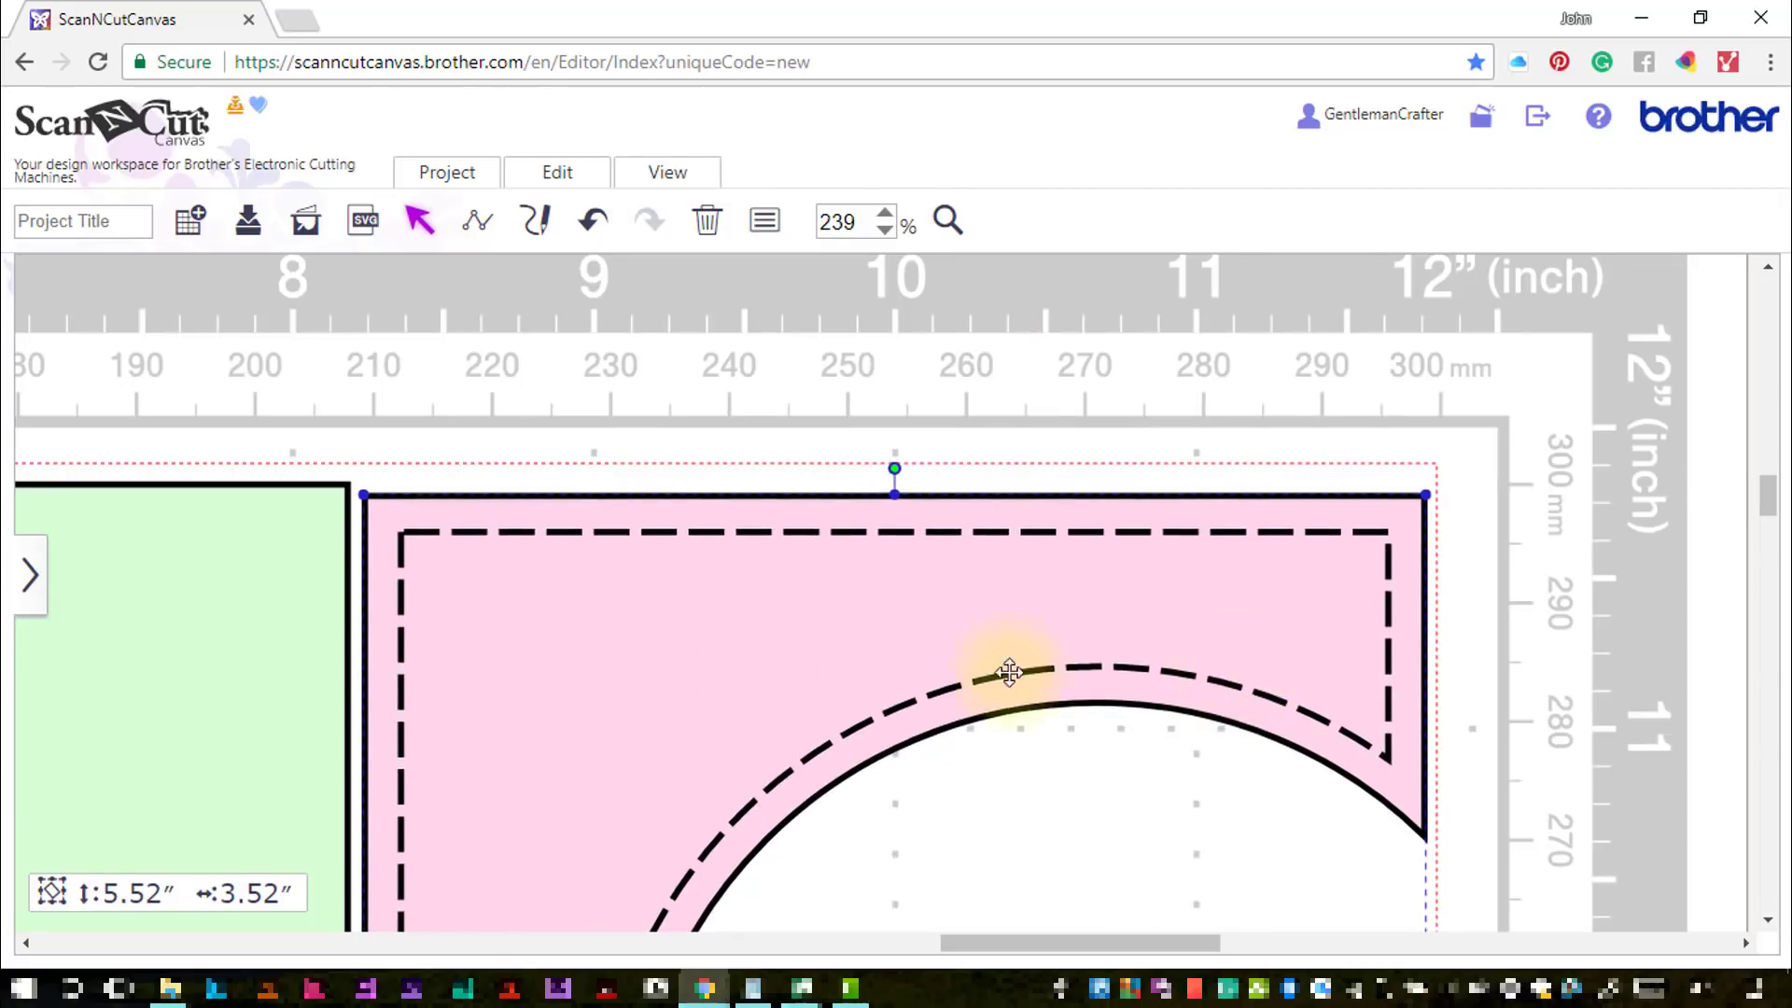
Align the top edges of the pink cut-out panel and the green card base
click(207, 659)
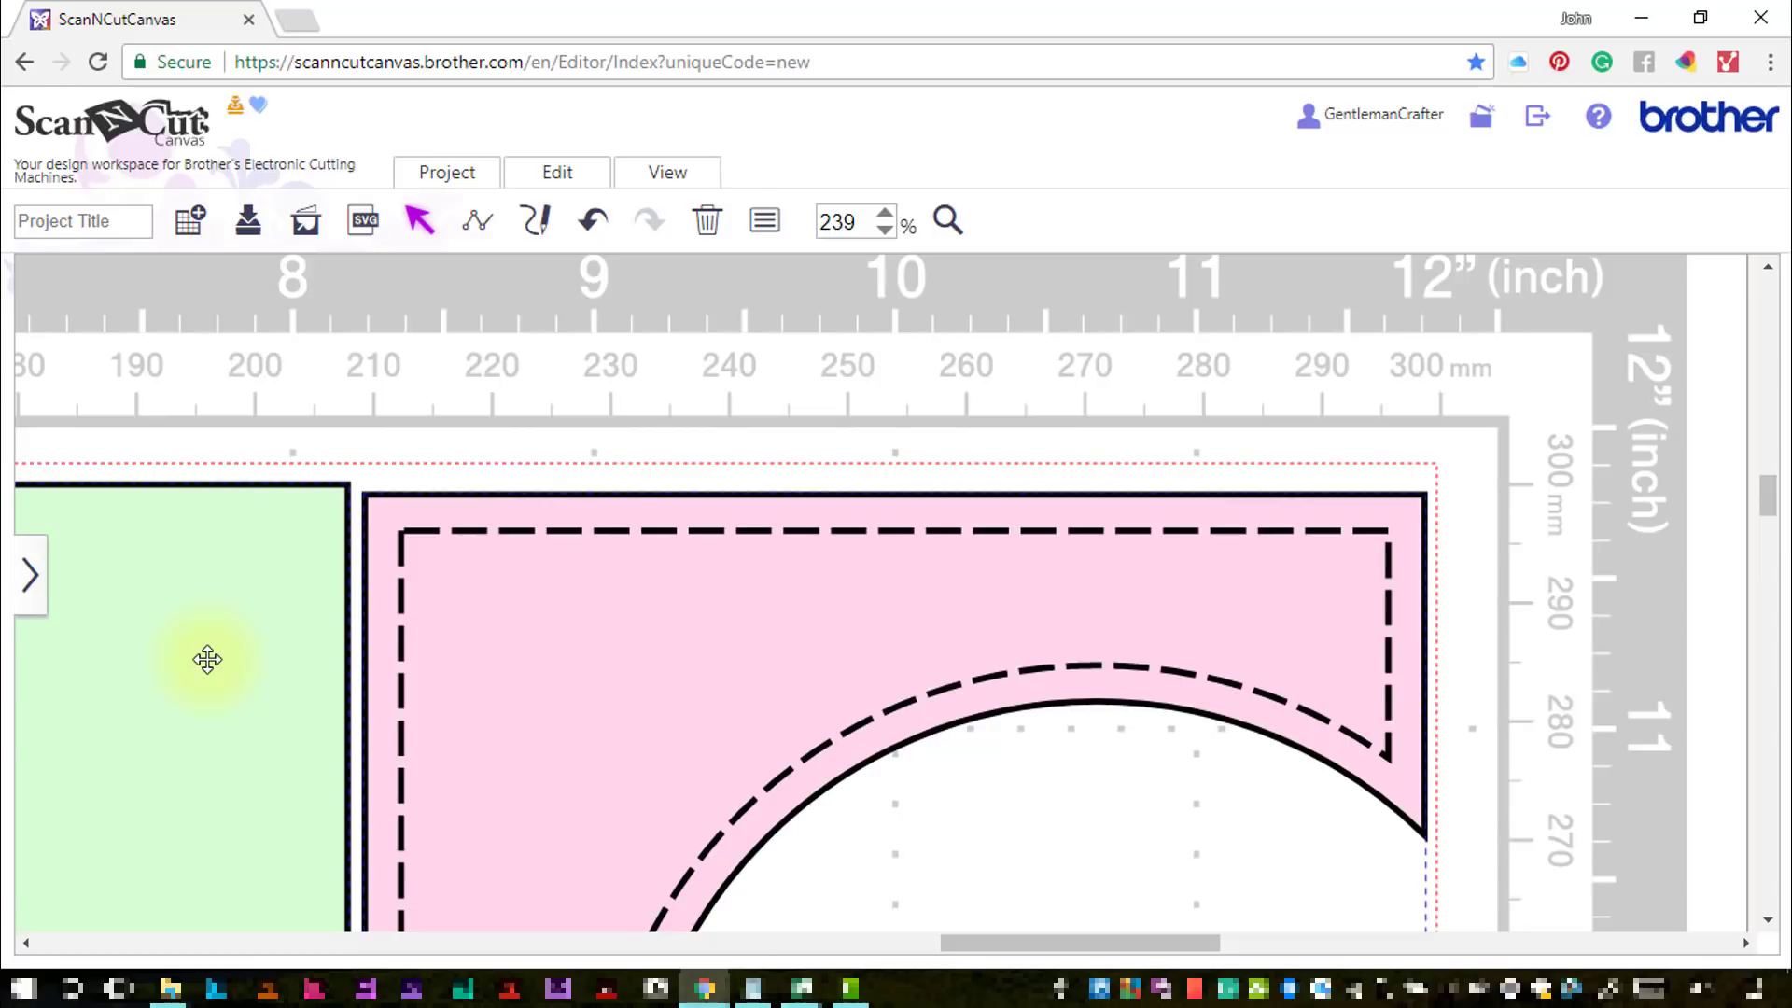
click(557, 172)
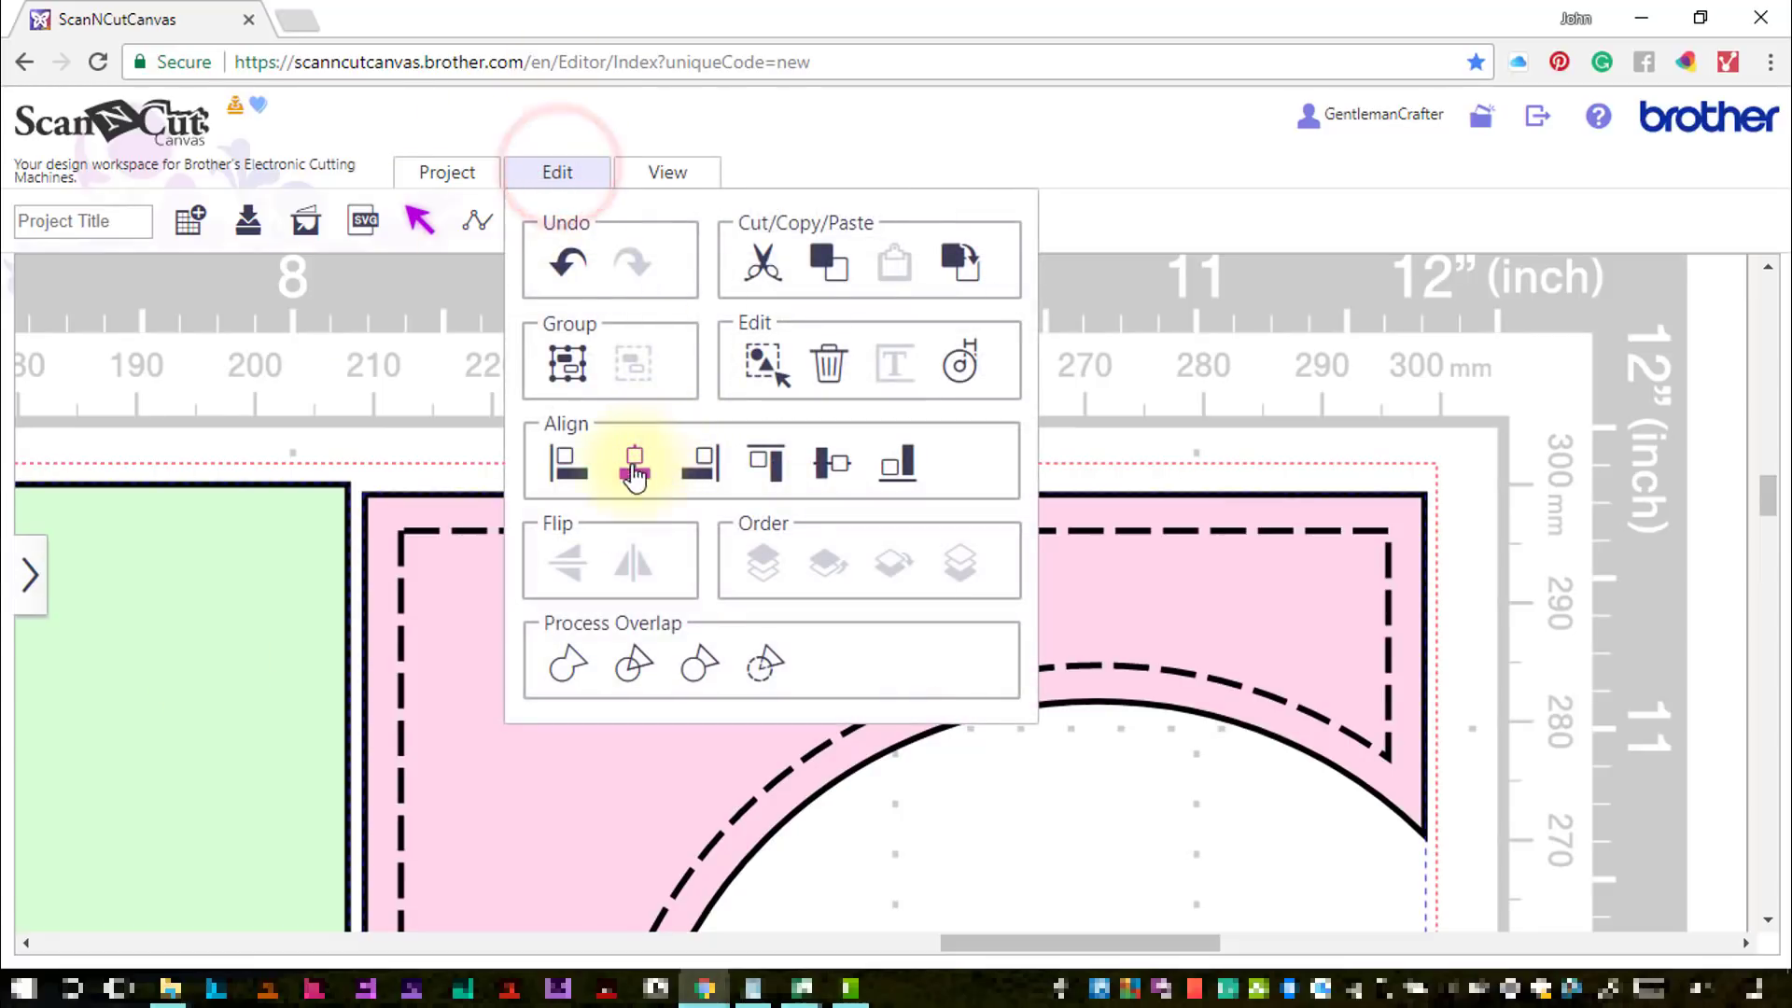
click(763, 472)
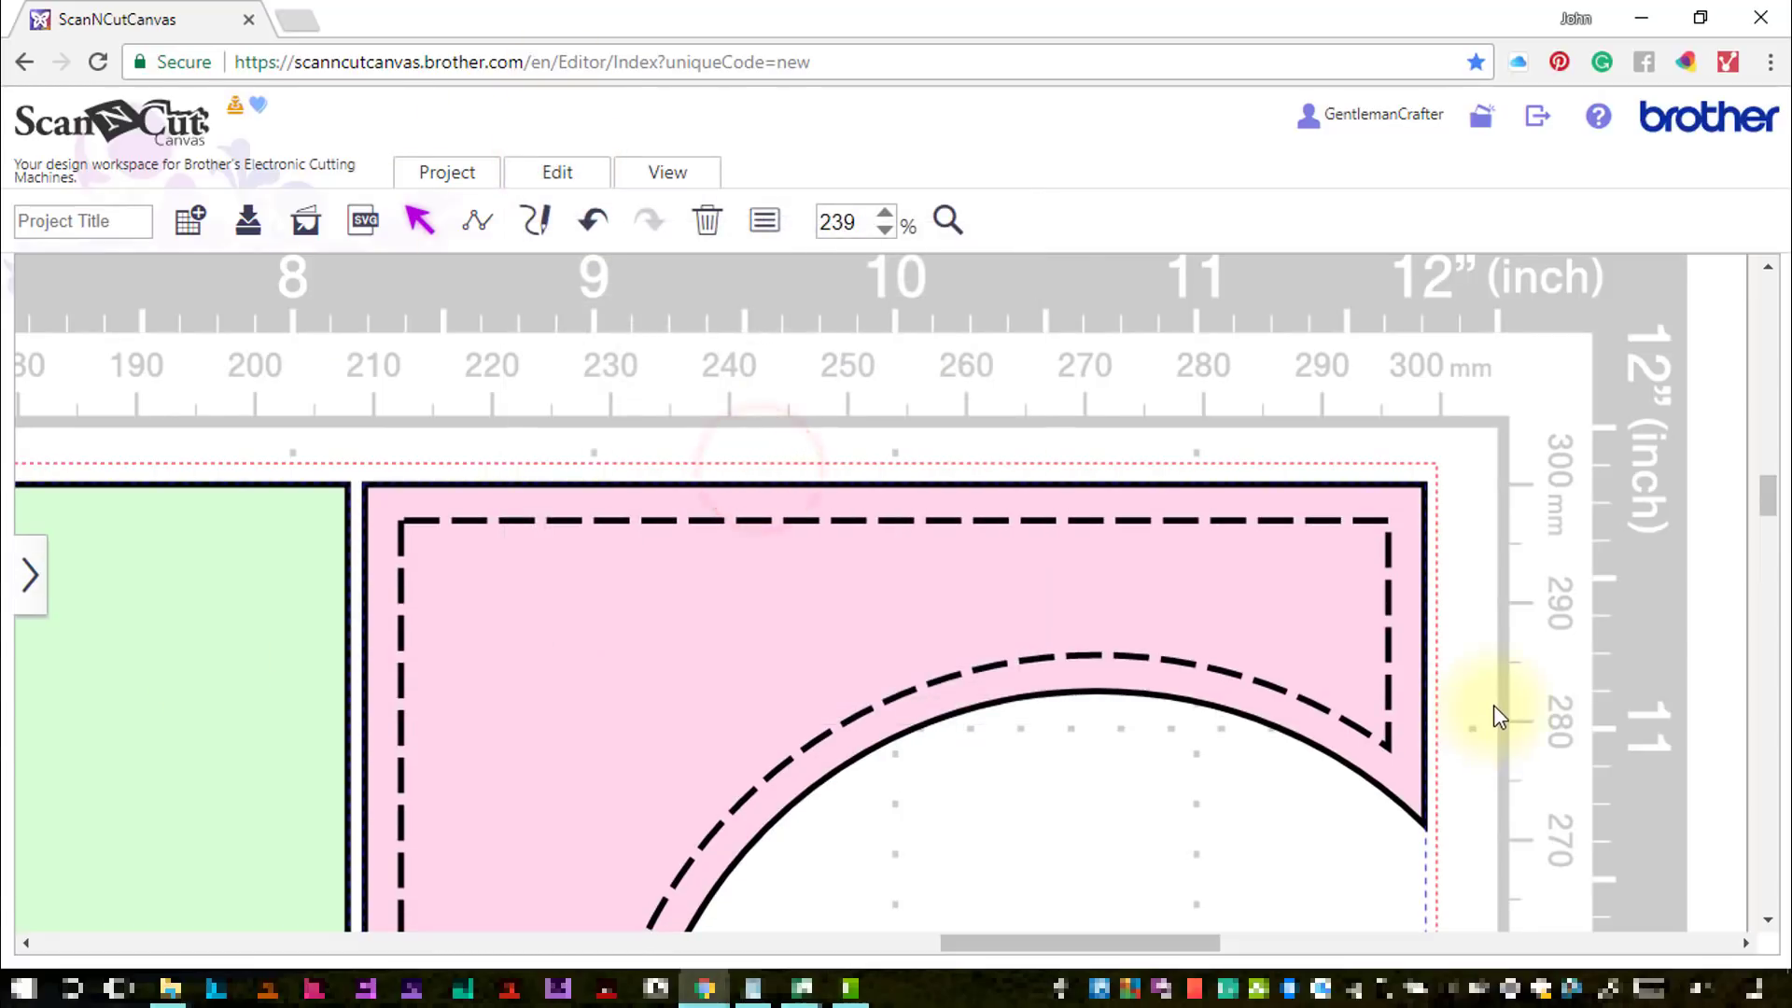
Rotate the white "My Sweet Friend" panel 90 degrees counterclockwise and place it on the mat below the green card base
click(675, 177)
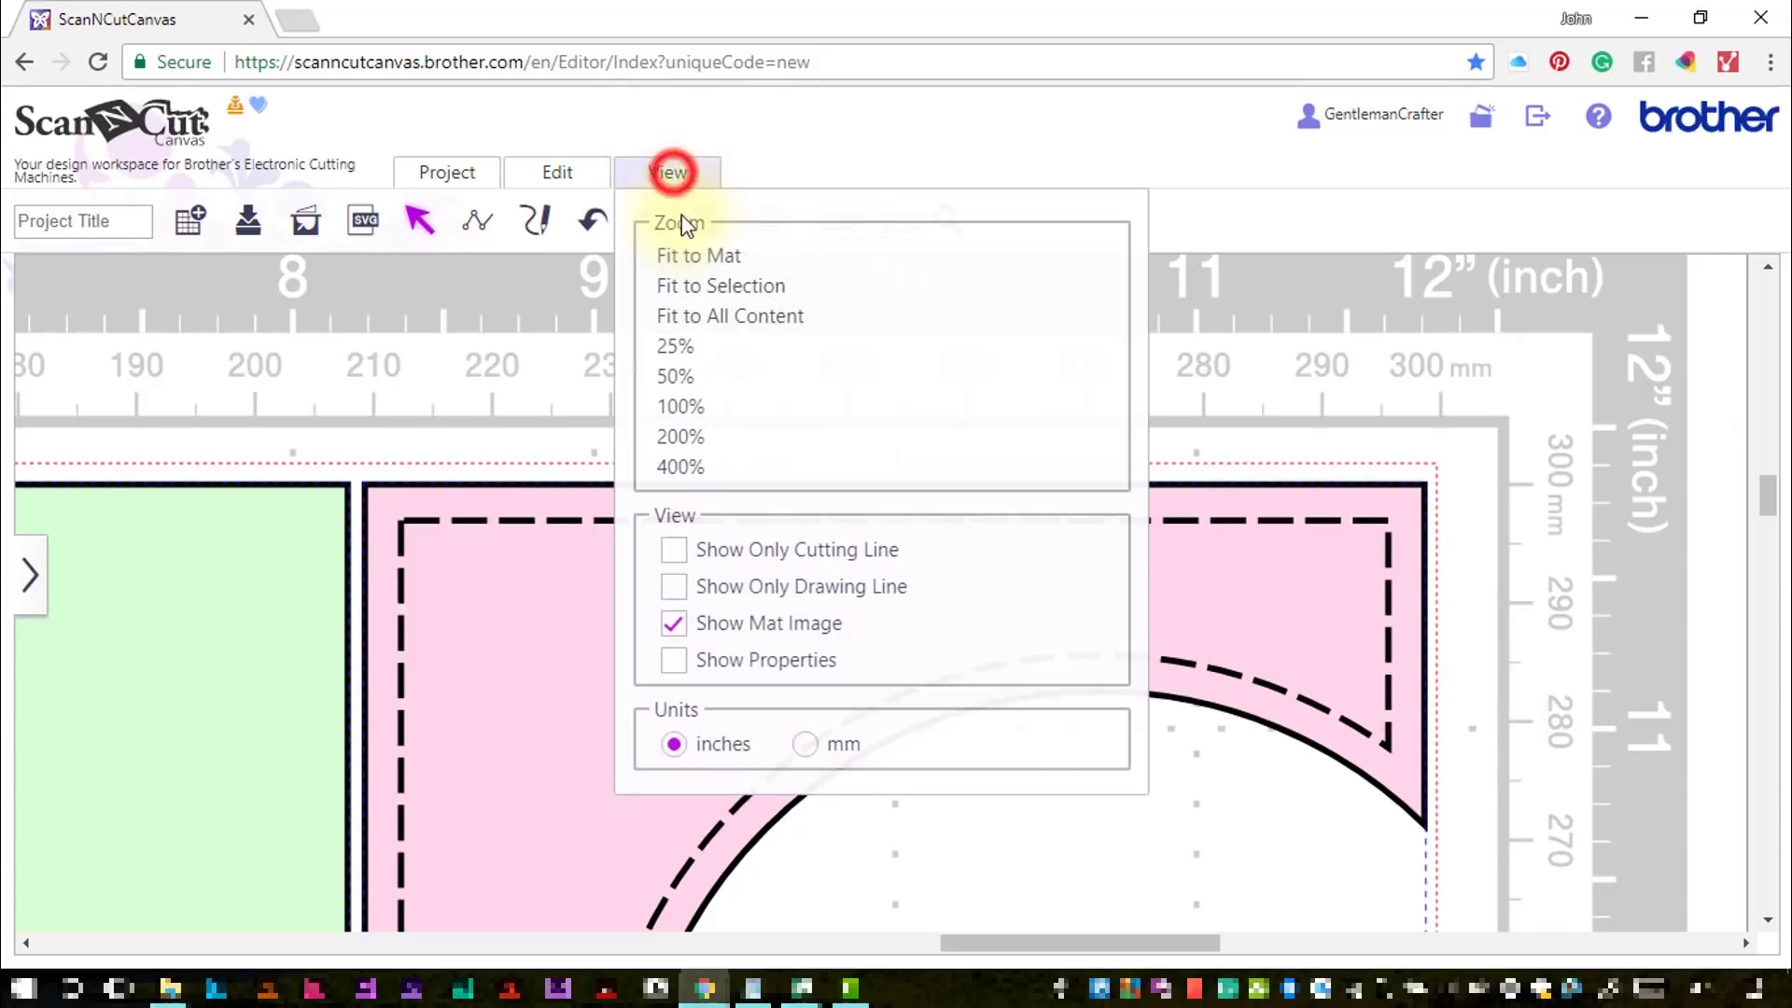
click(688, 250)
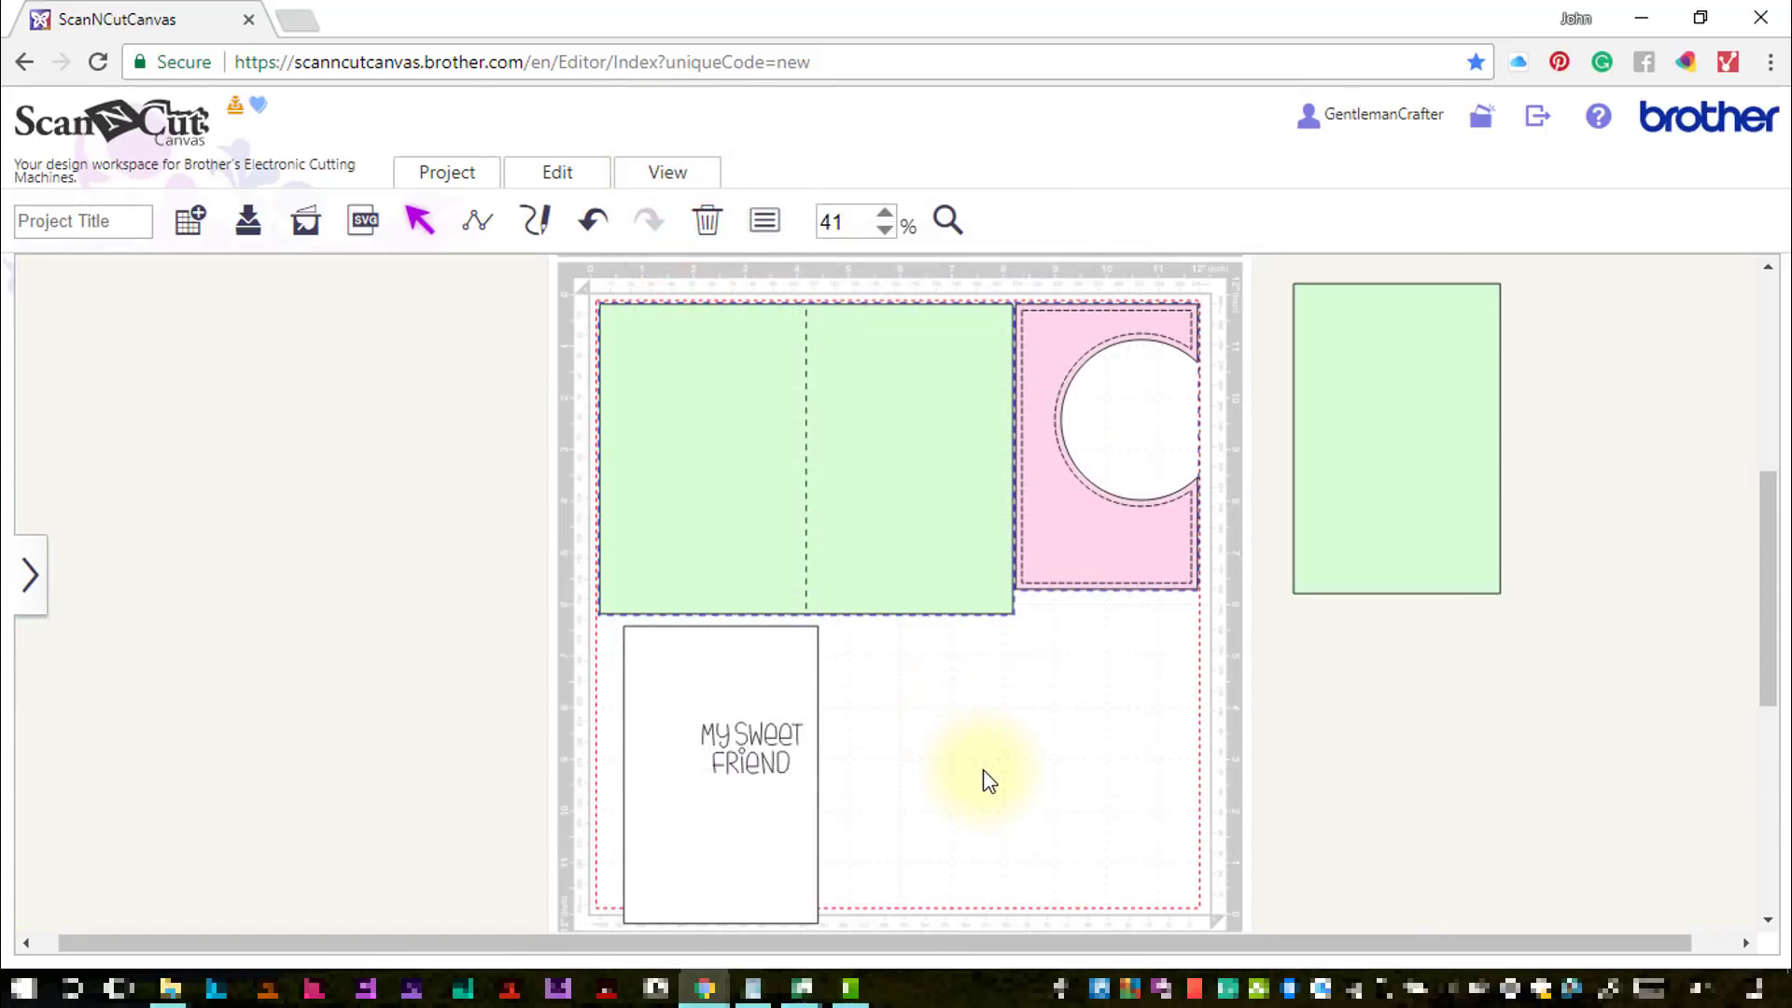
click(759, 774)
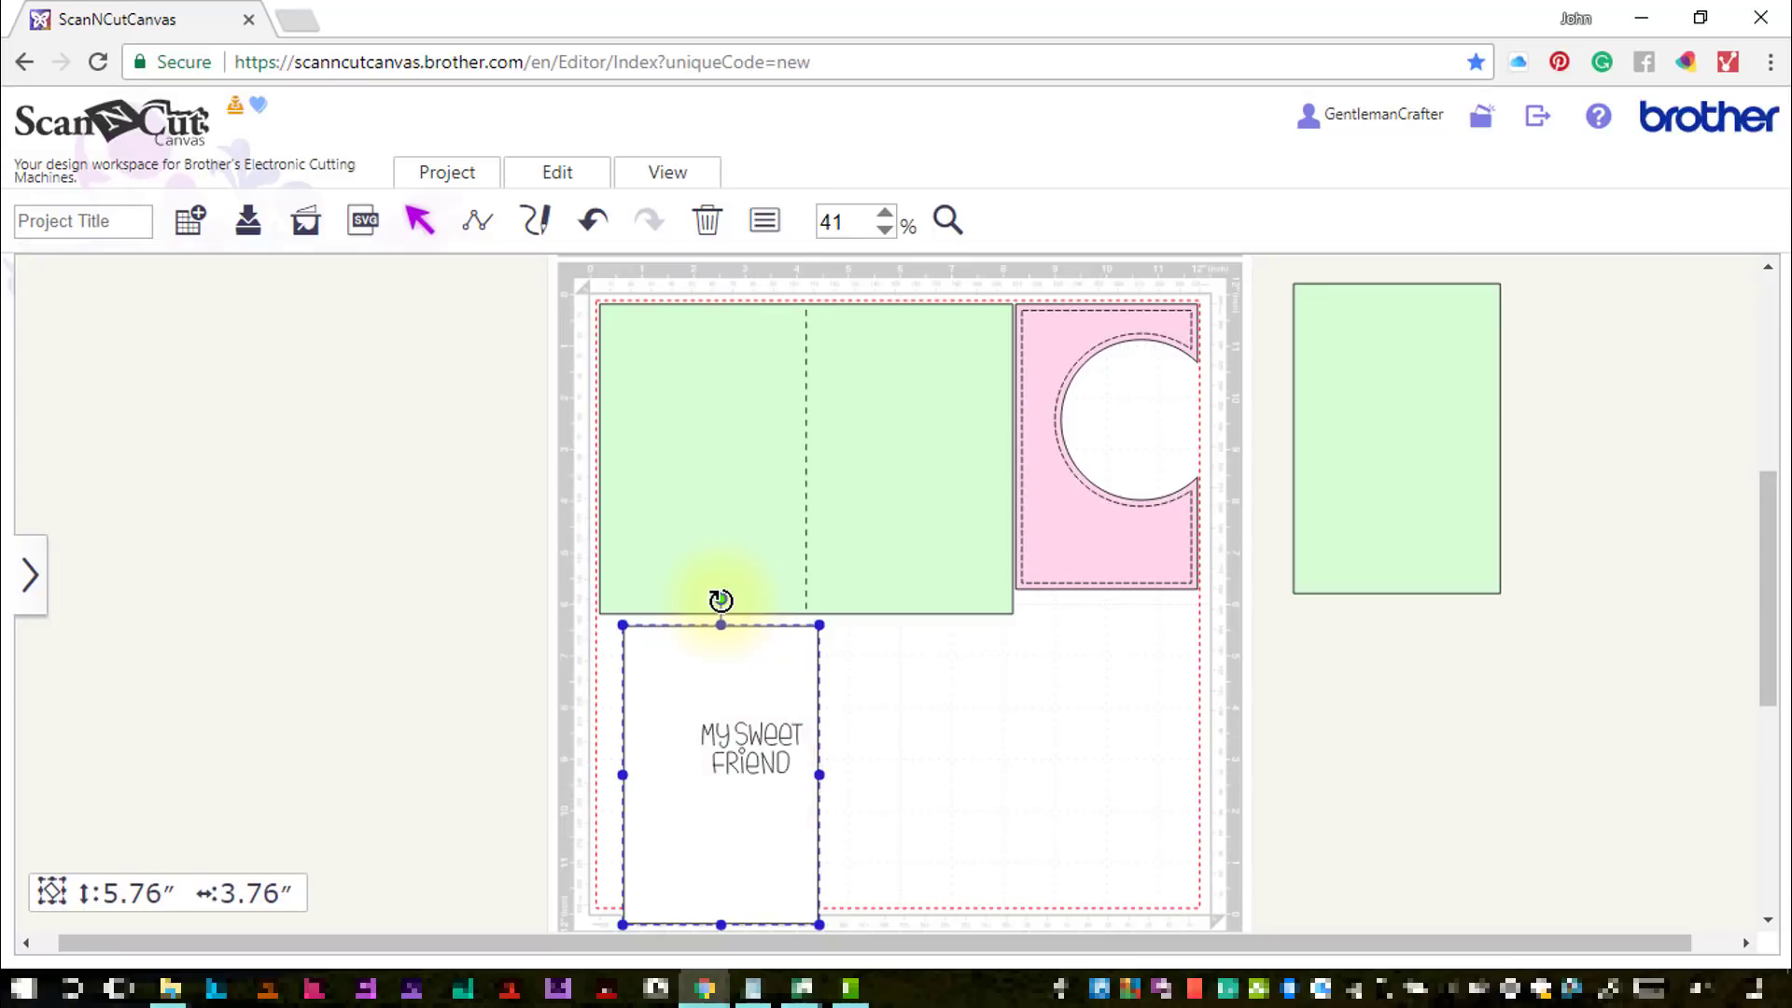
drag(672, 597, 644, 720)
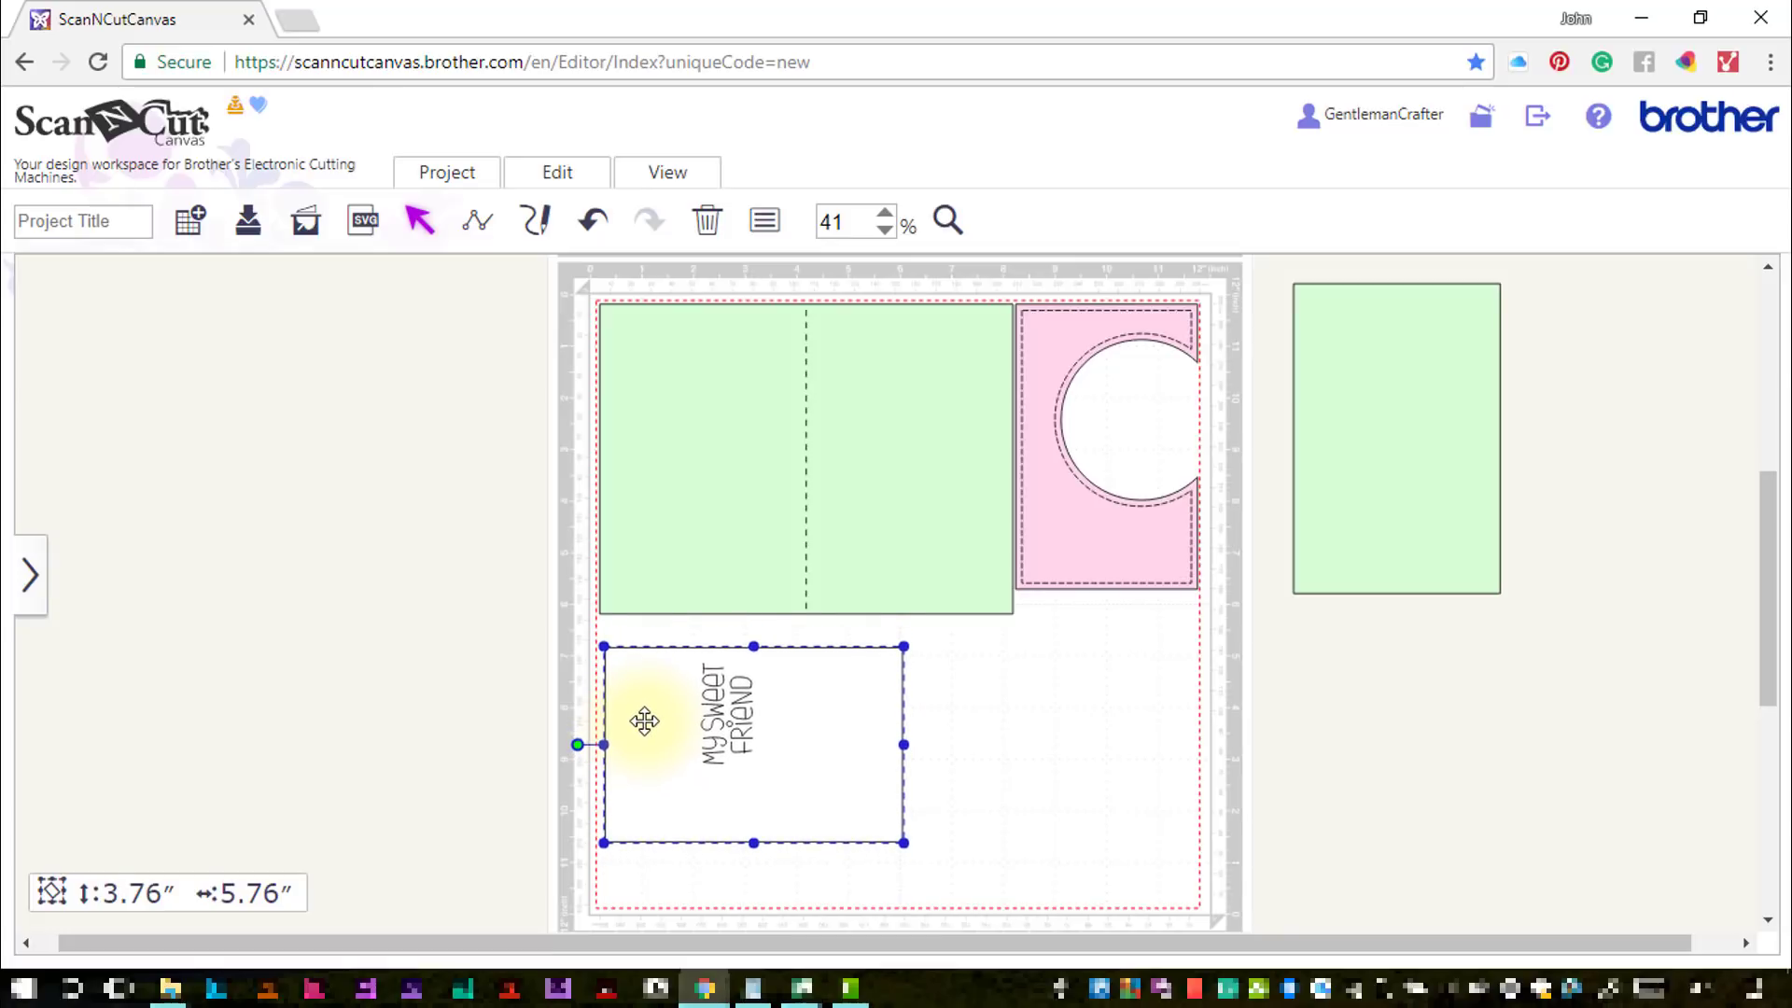
drag(643, 721, 643, 721)
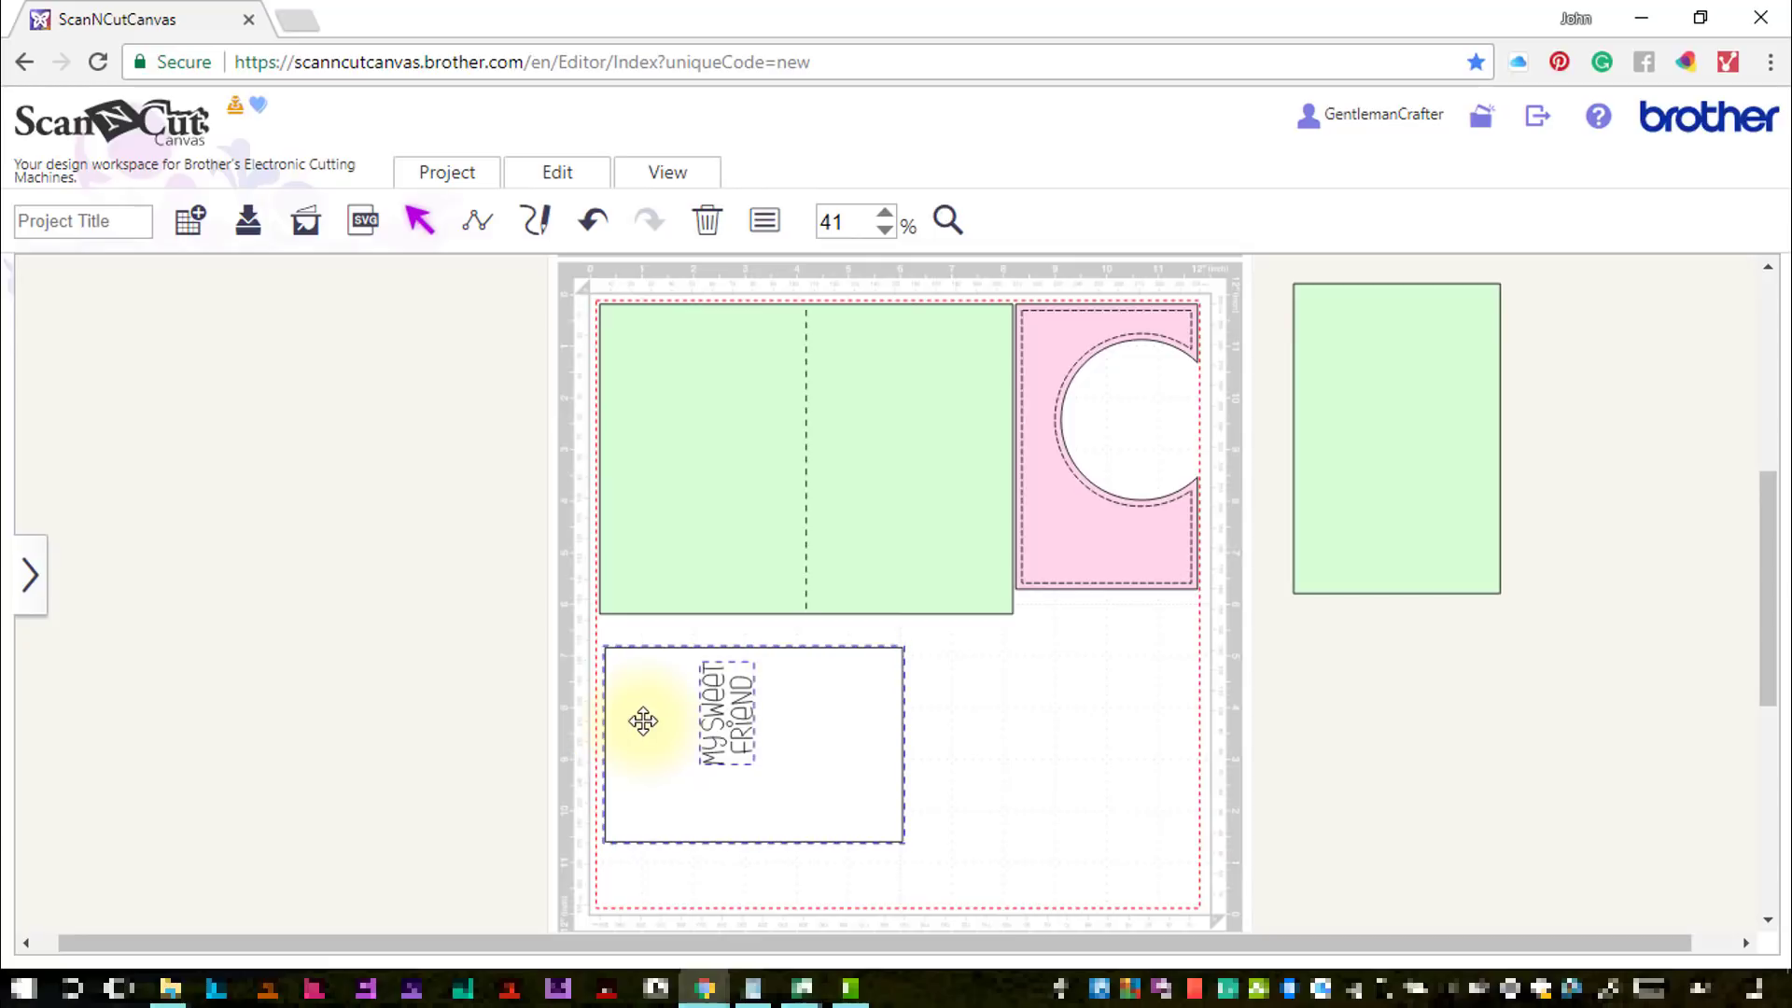
click(1062, 448)
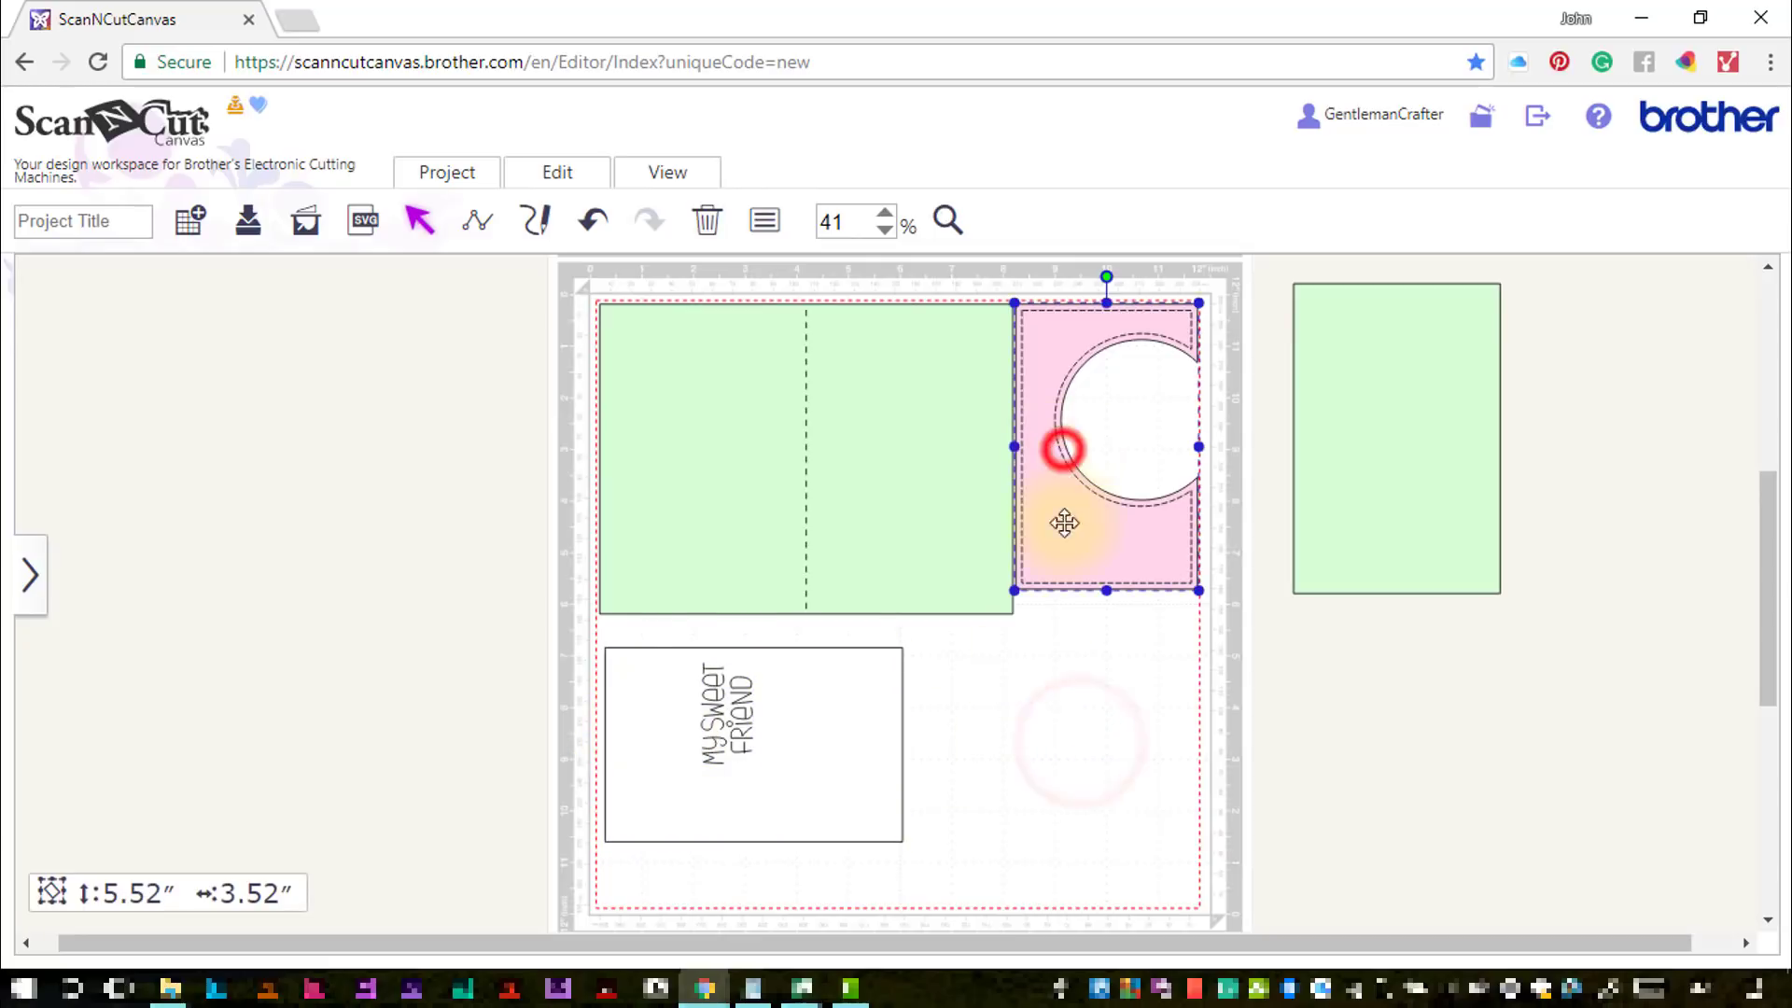
click(856, 532)
click(1179, 750)
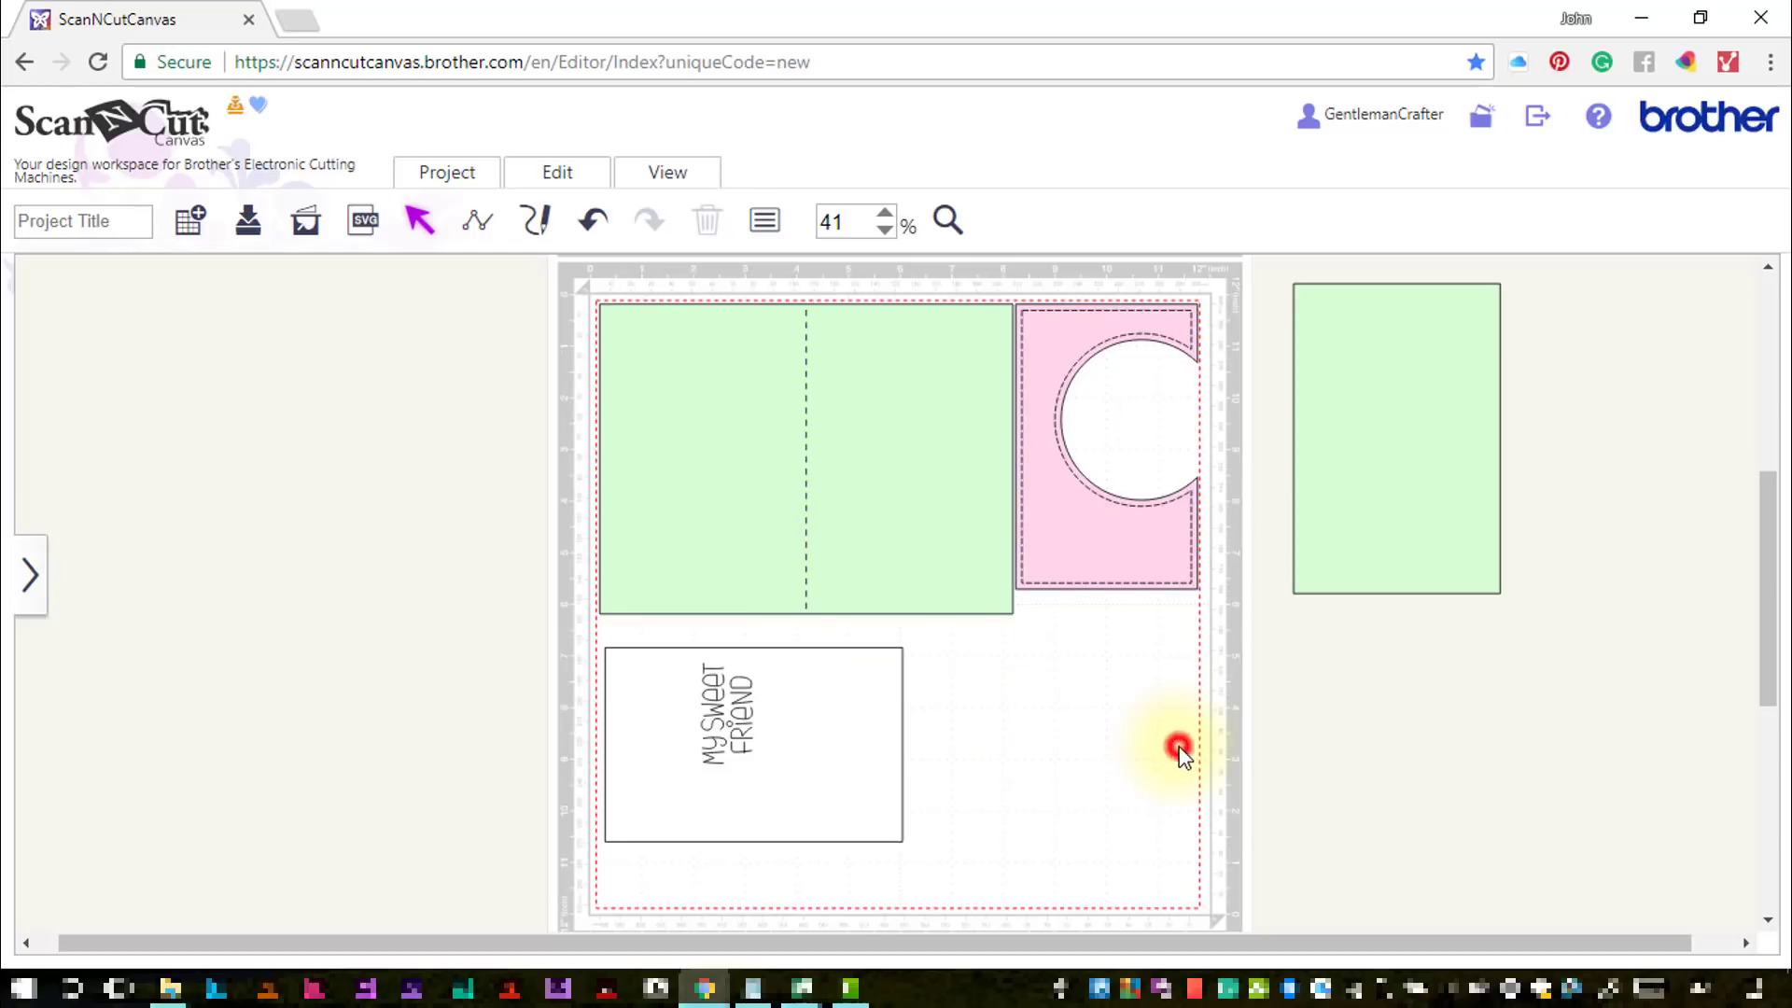
Resize the spare green rectangle beside the mat to 0.50" high and 3.52" wide, matching the pink panel's width
click(1406, 496)
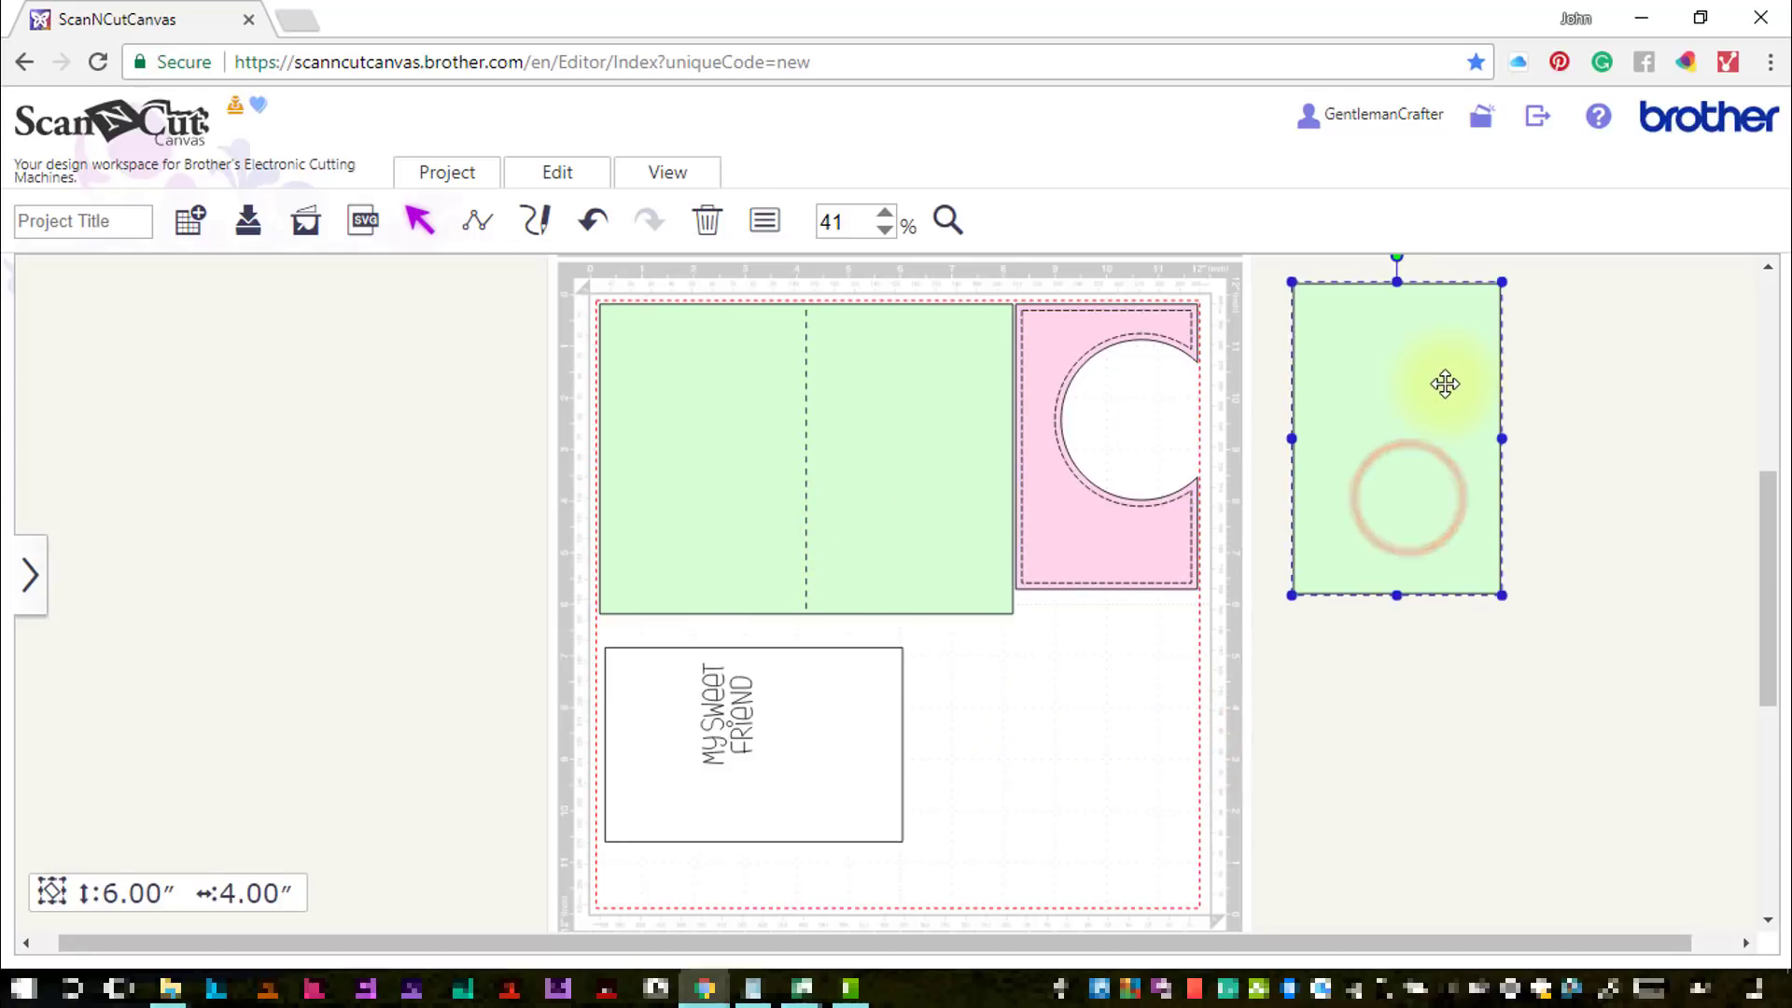
click(1150, 591)
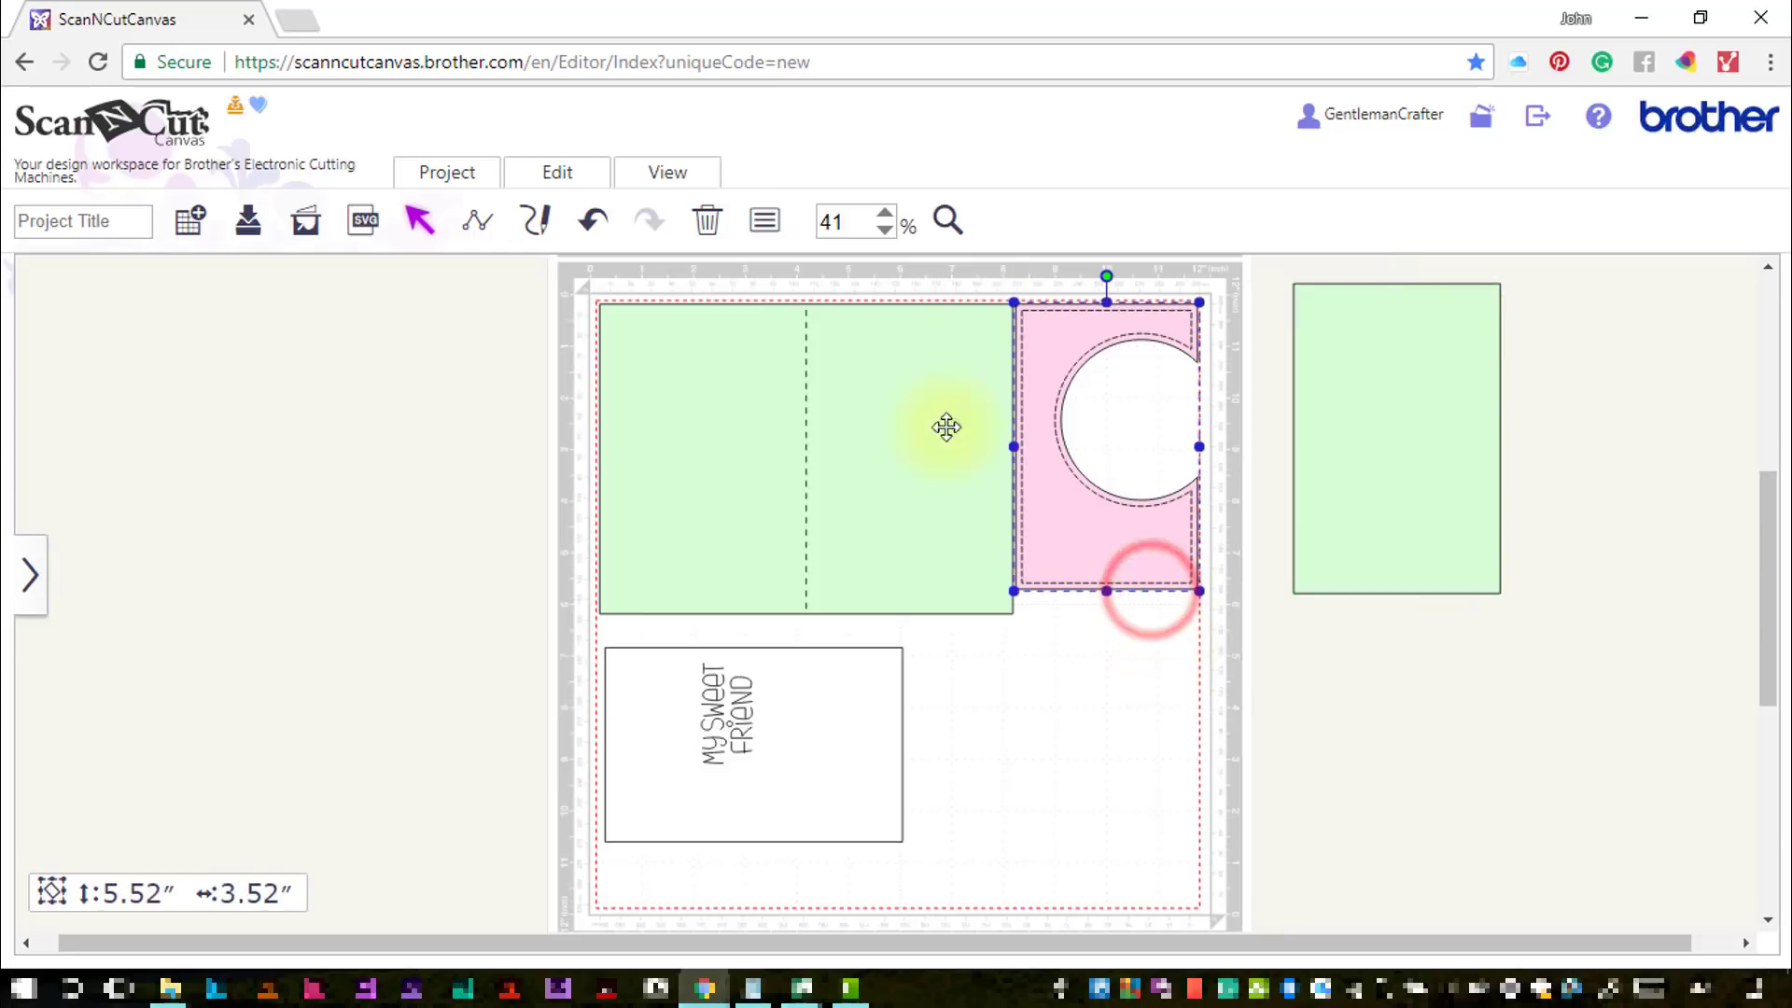
click(762, 212)
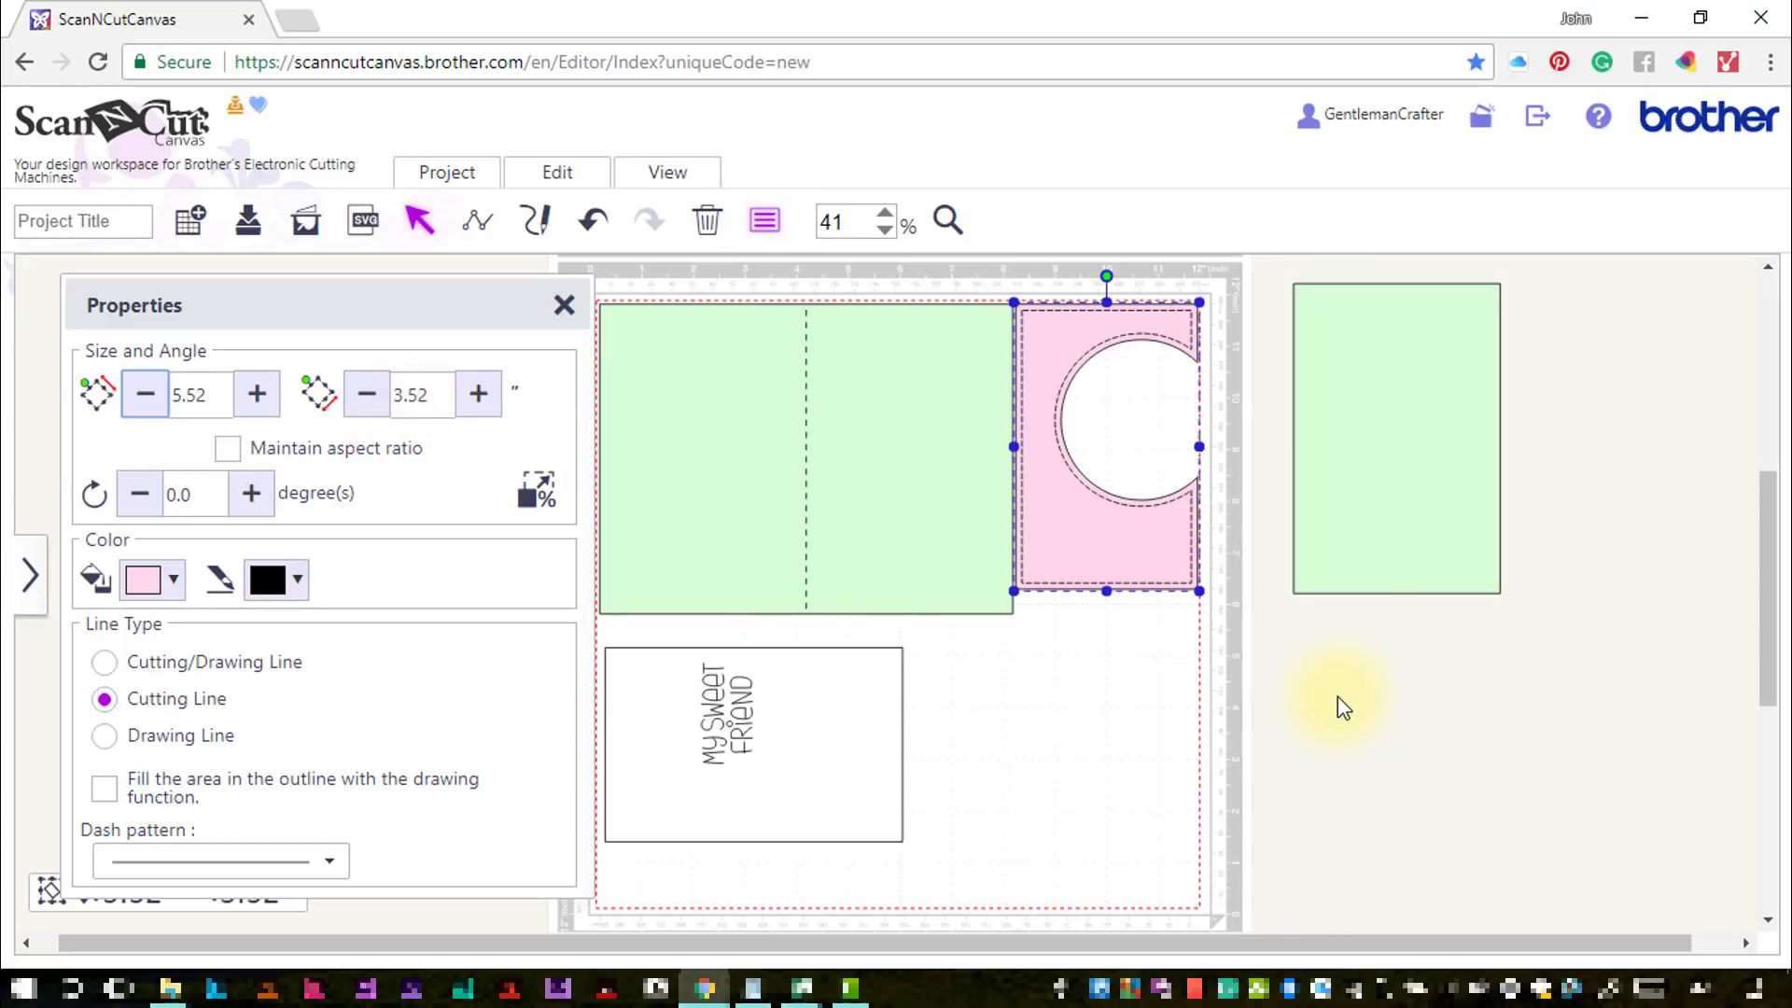
click(1334, 512)
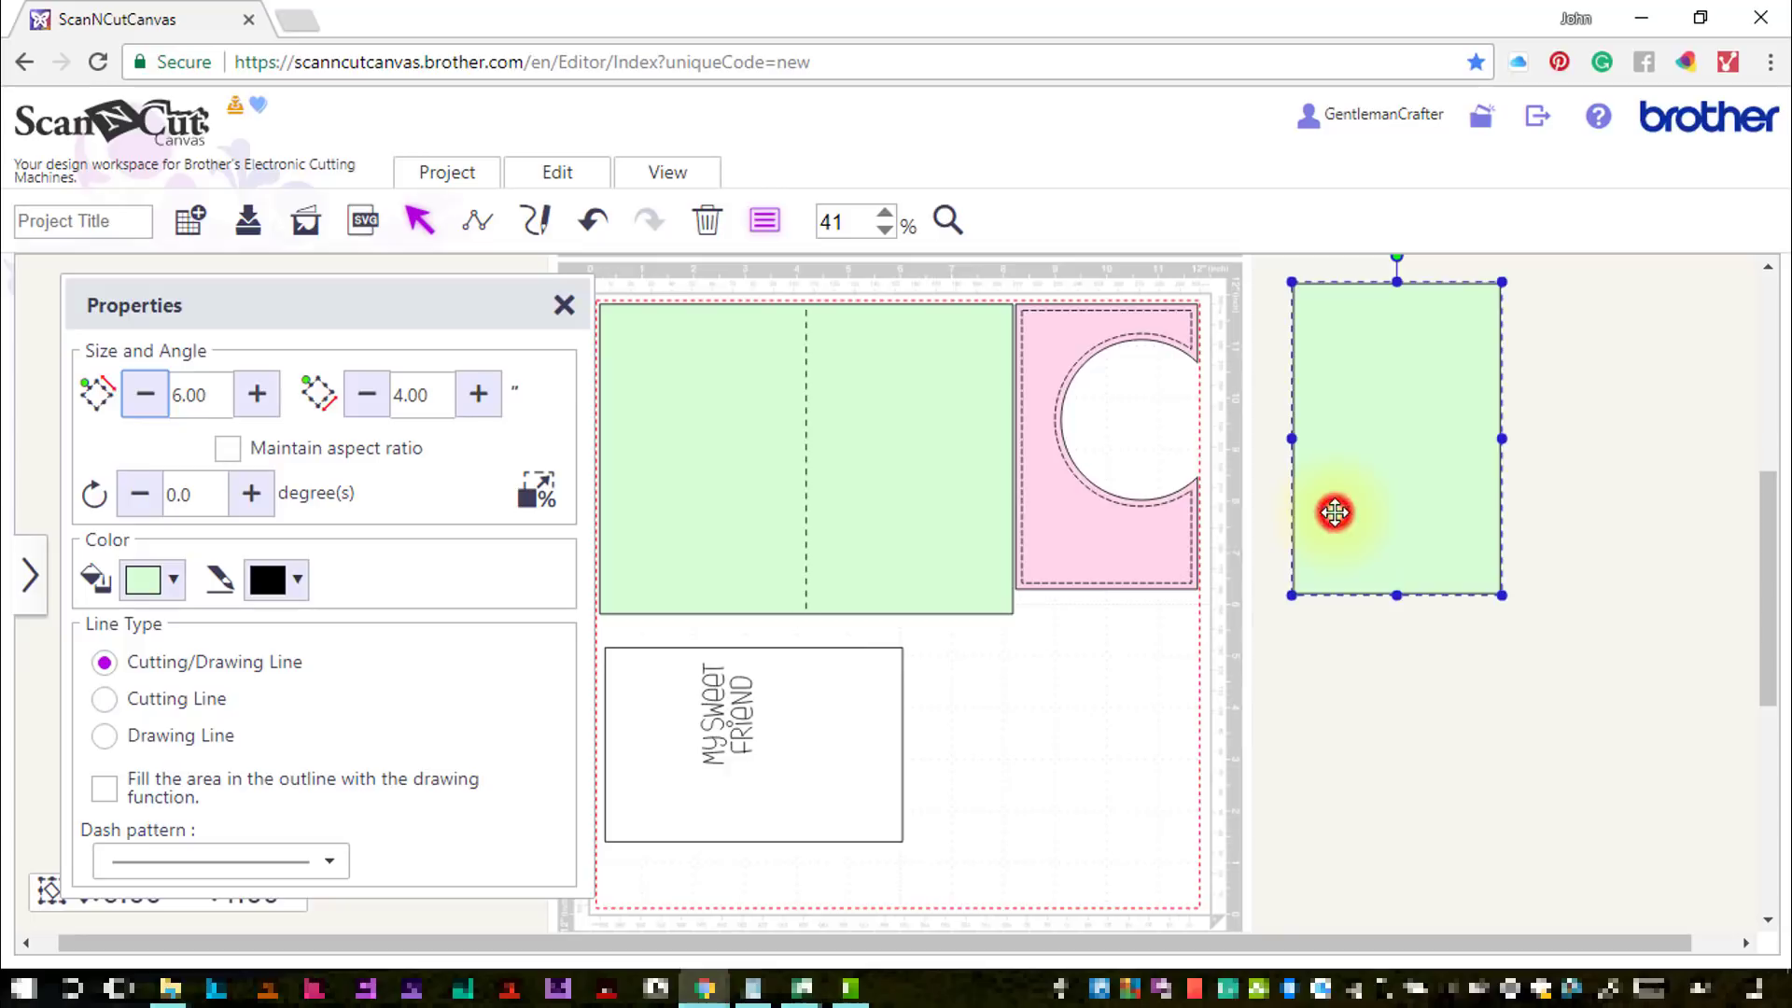
double_click(433, 395)
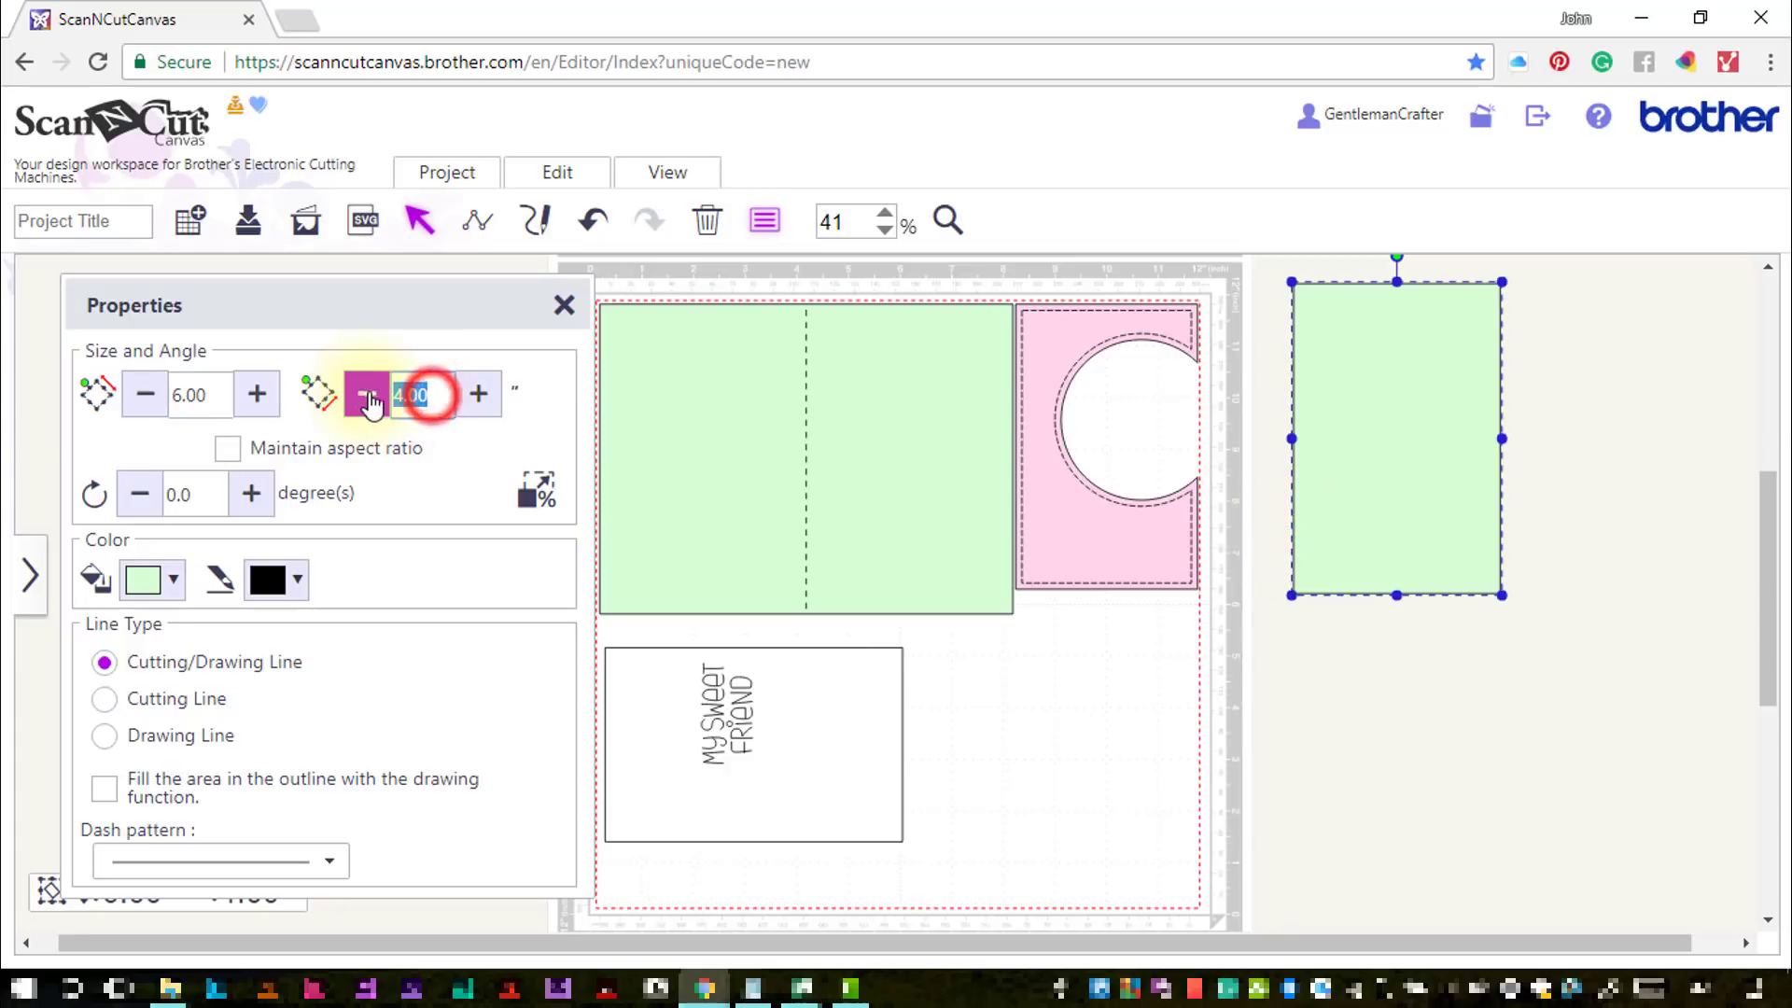
text(3.52)
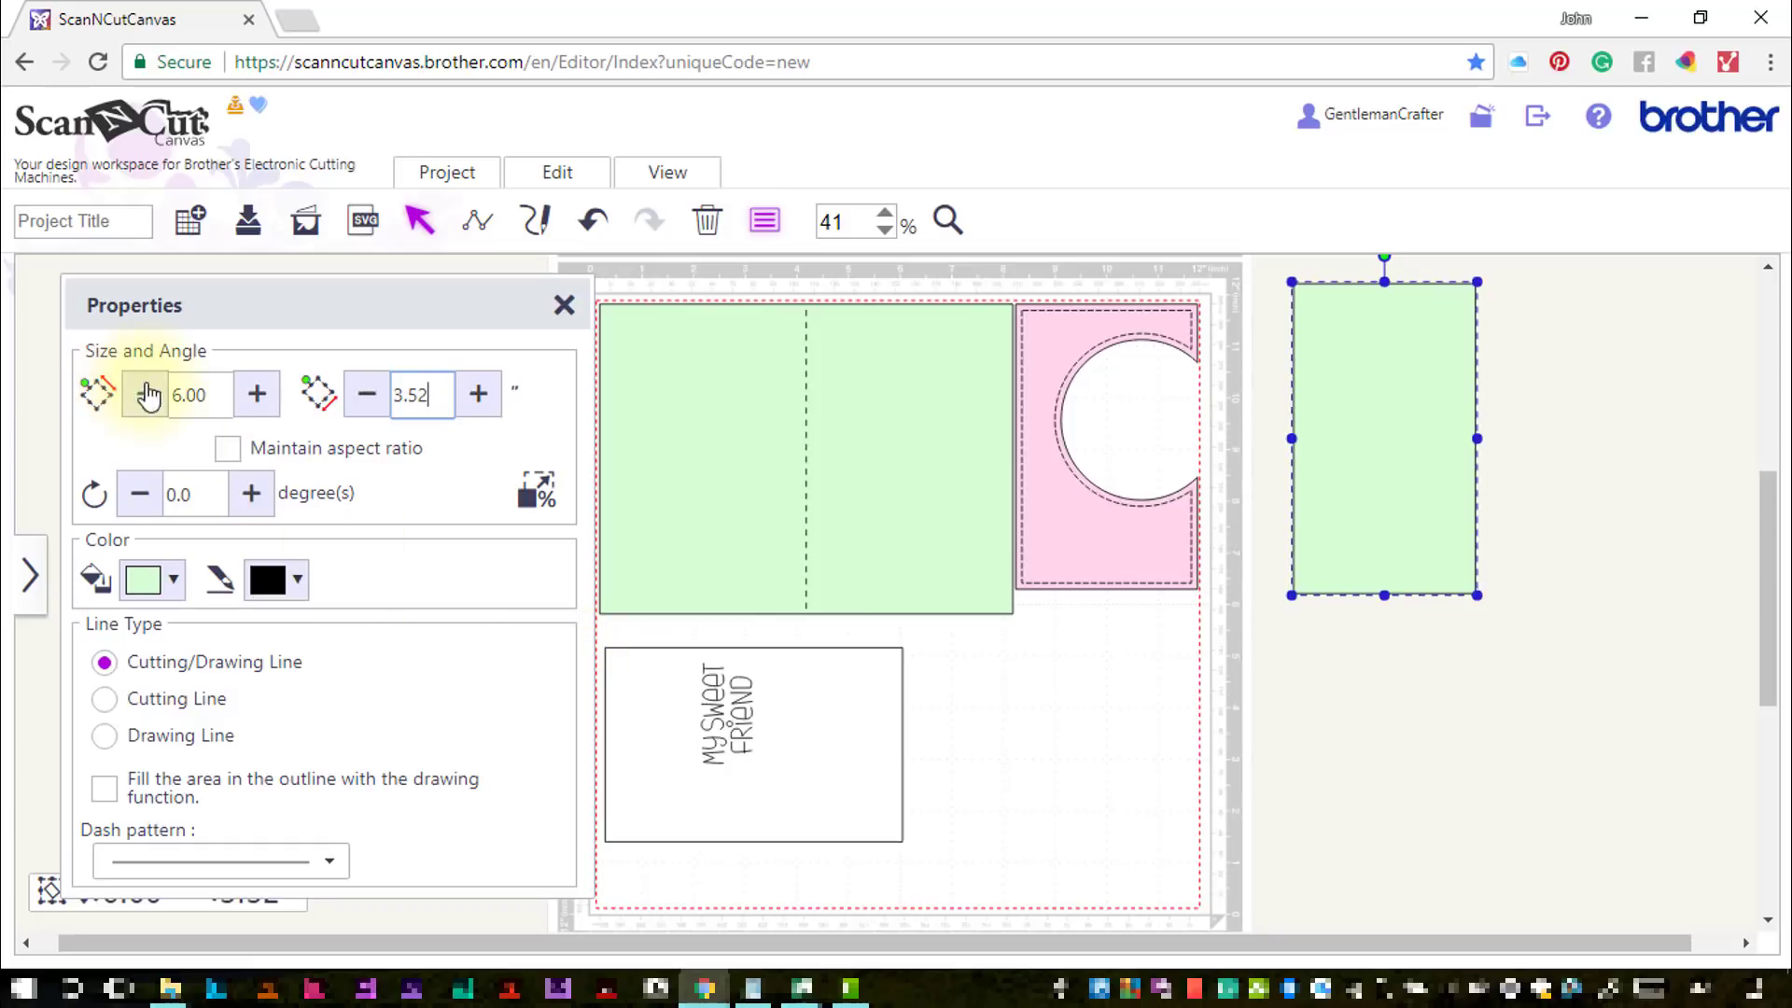
double_click(224, 396)
text(0.)
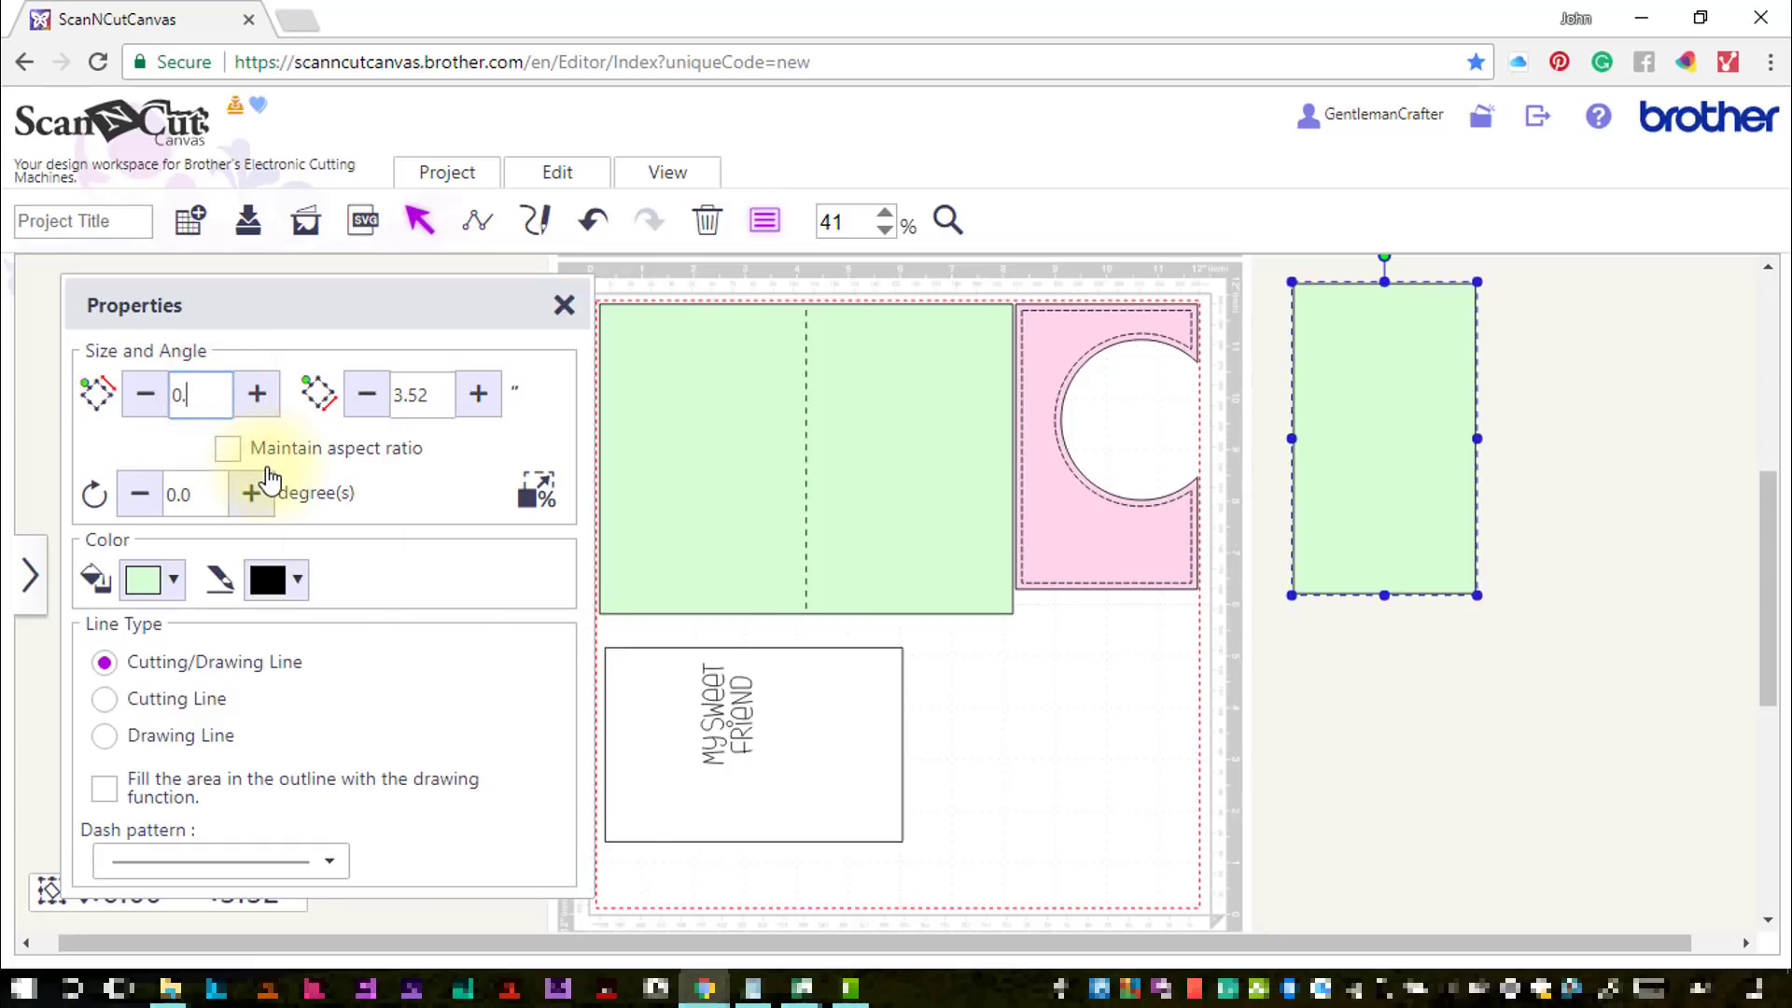
text(50)
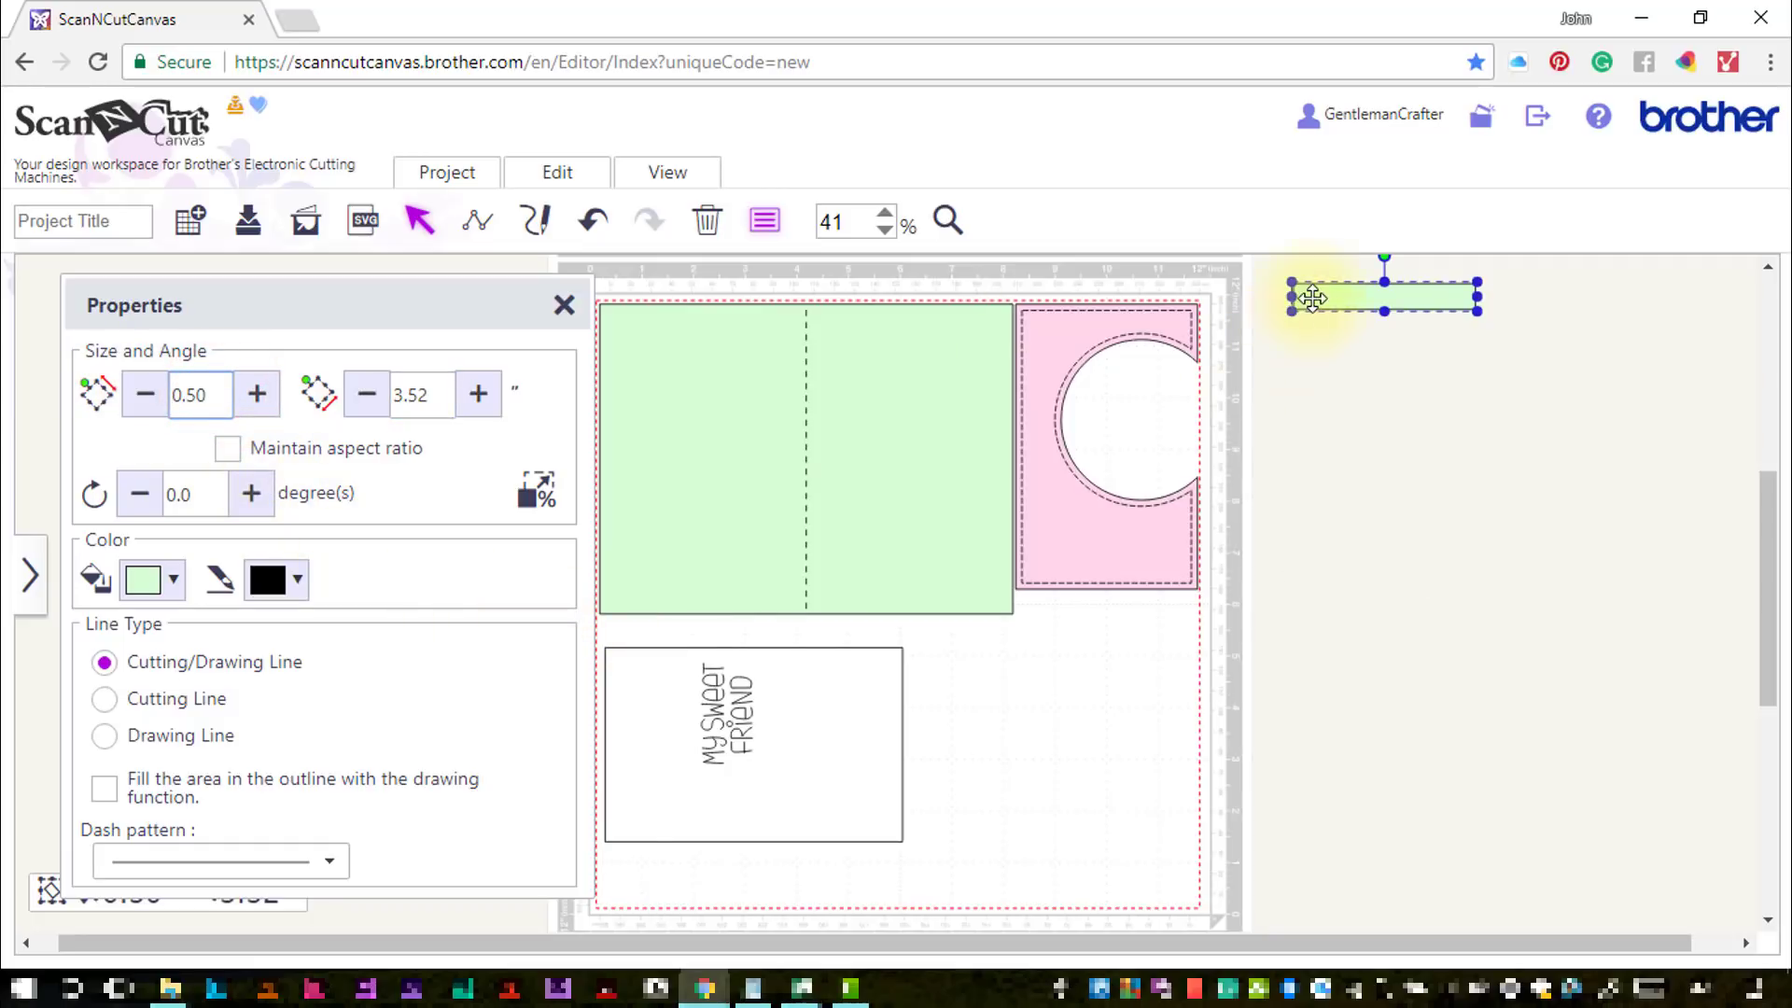
Move the green strip onto the mat, bring it to the front, and place it to the right of the white panel
drag(1299, 325, 998, 713)
click(580, 172)
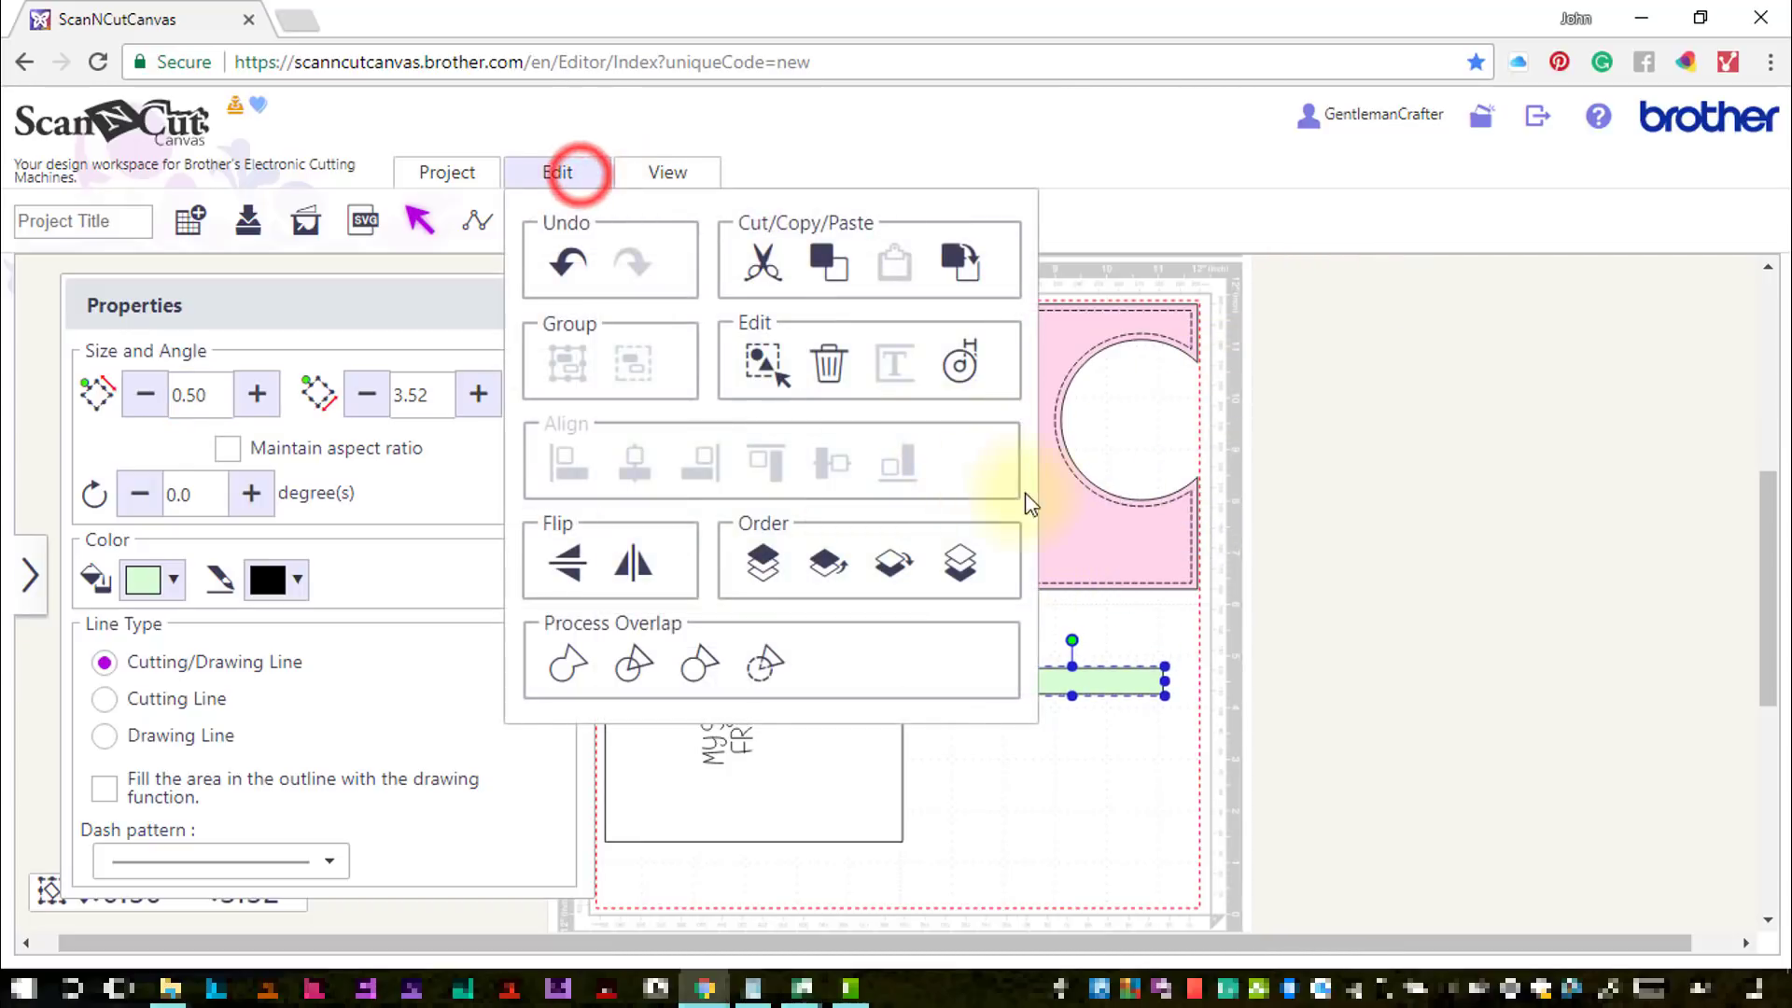
click(761, 561)
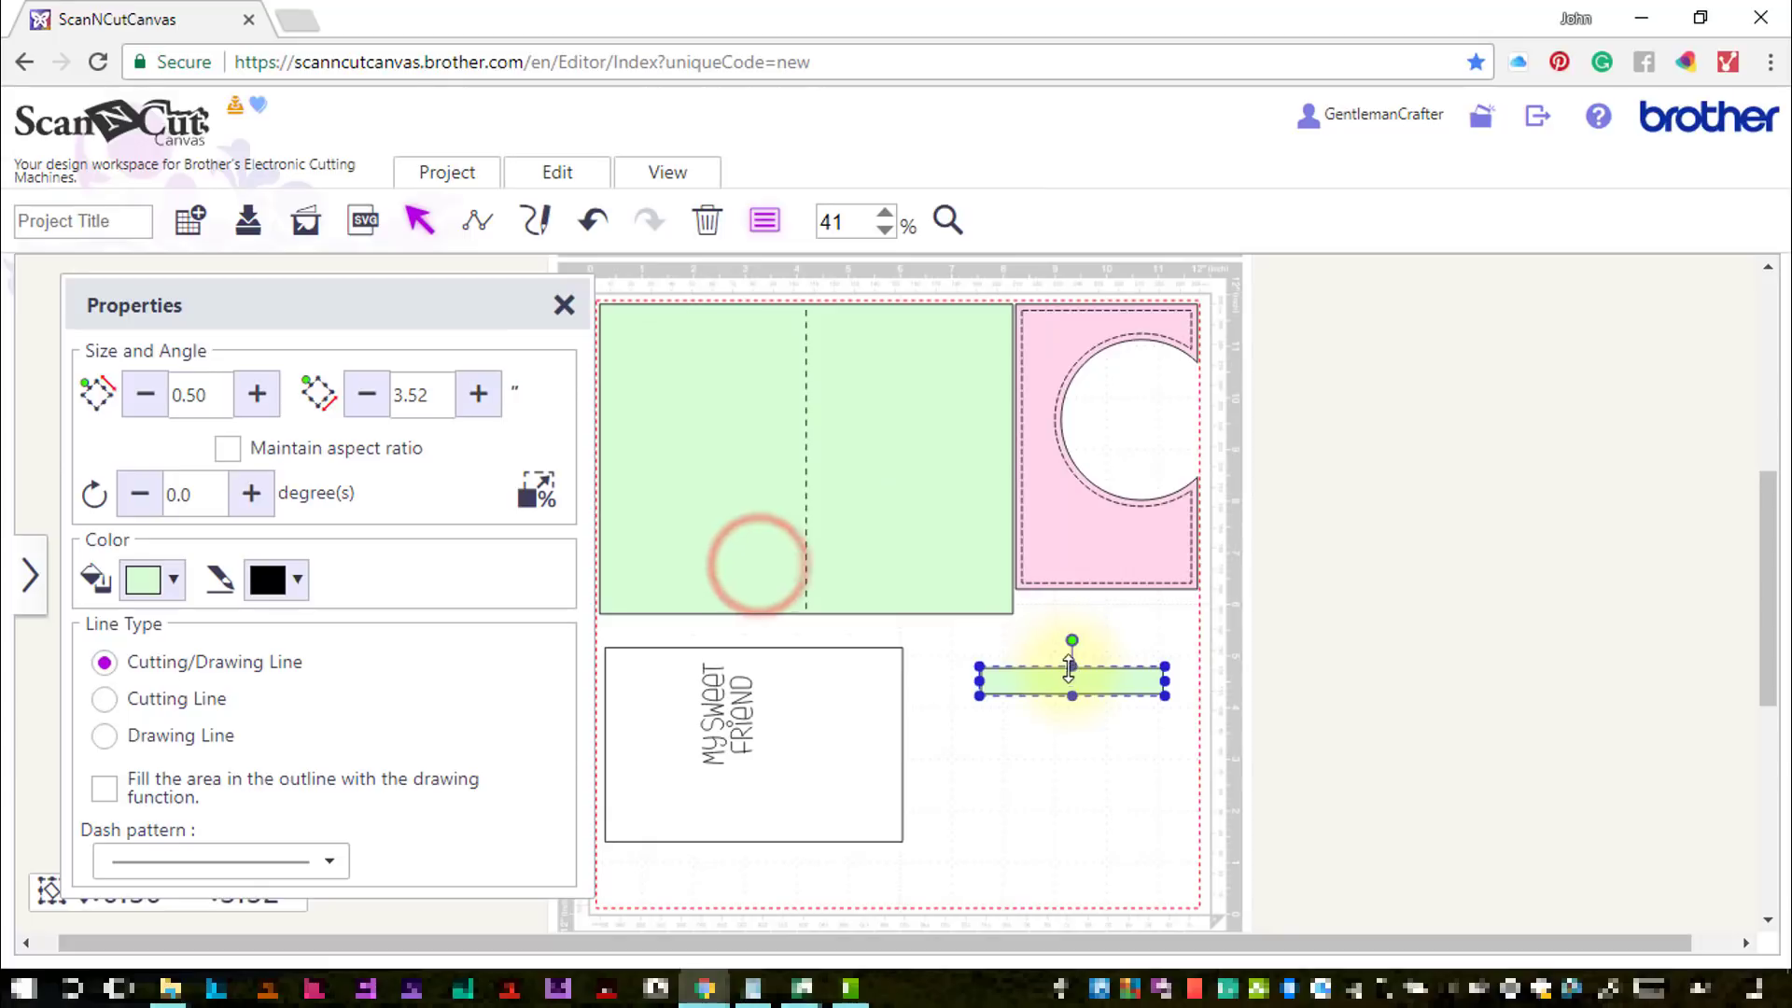
mouse_move(1072, 680)
mouse_down()
mouse_move(1134, 553)
mouse_move(1101, 524)
mouse_move(1104, 612)
mouse_move(1073, 663)
mouse_up()
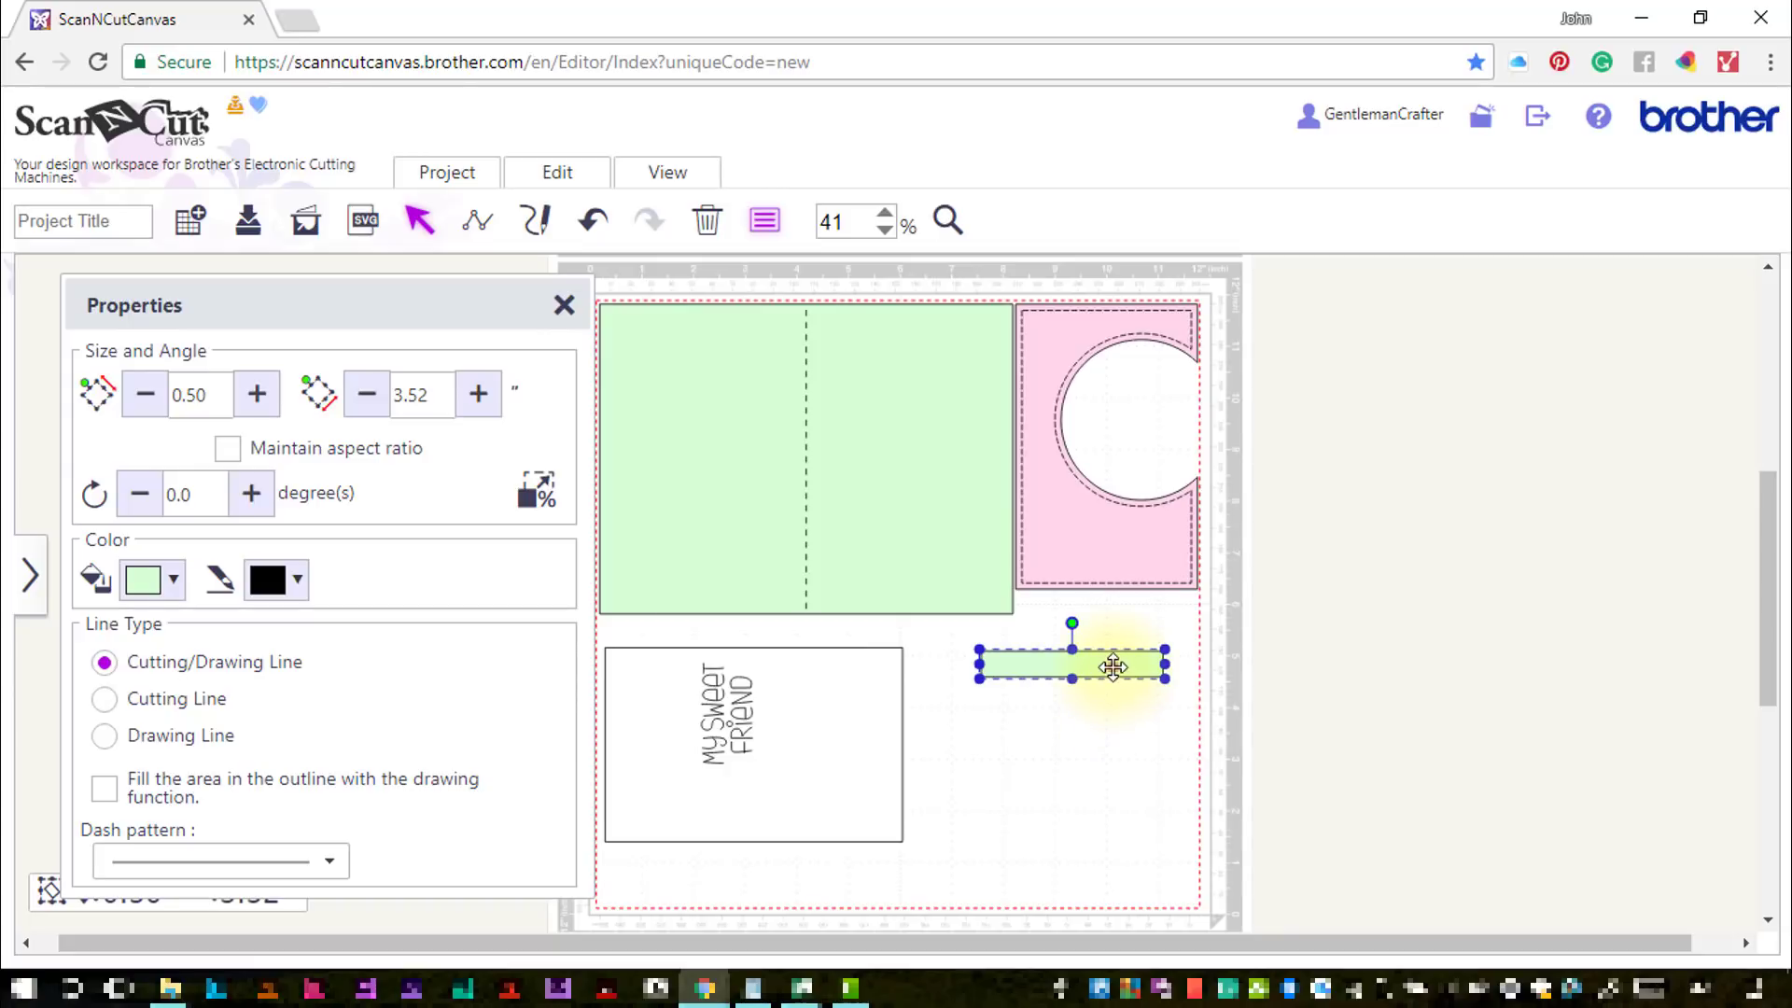
drag(1112, 666, 1063, 753)
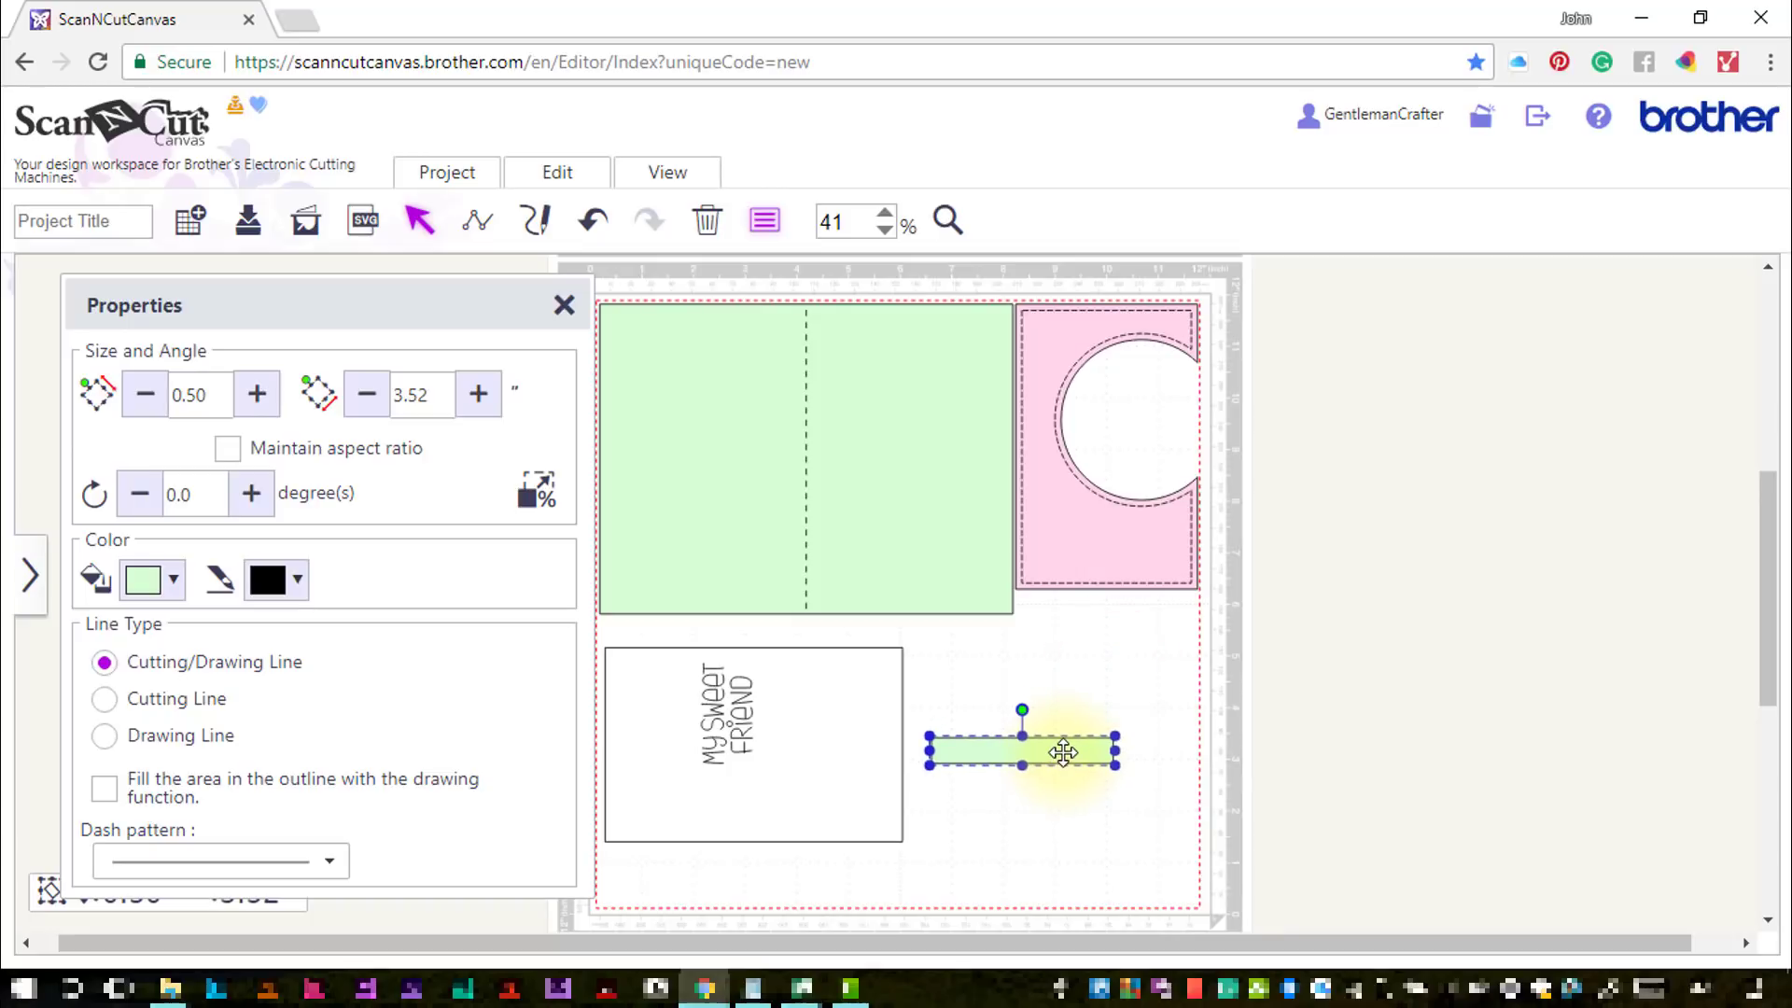
Duplicate the green strip and place the copy directly below the original
key(ctrl+c)
key(ctrl+v)
drag(1066, 780, 1042, 797)
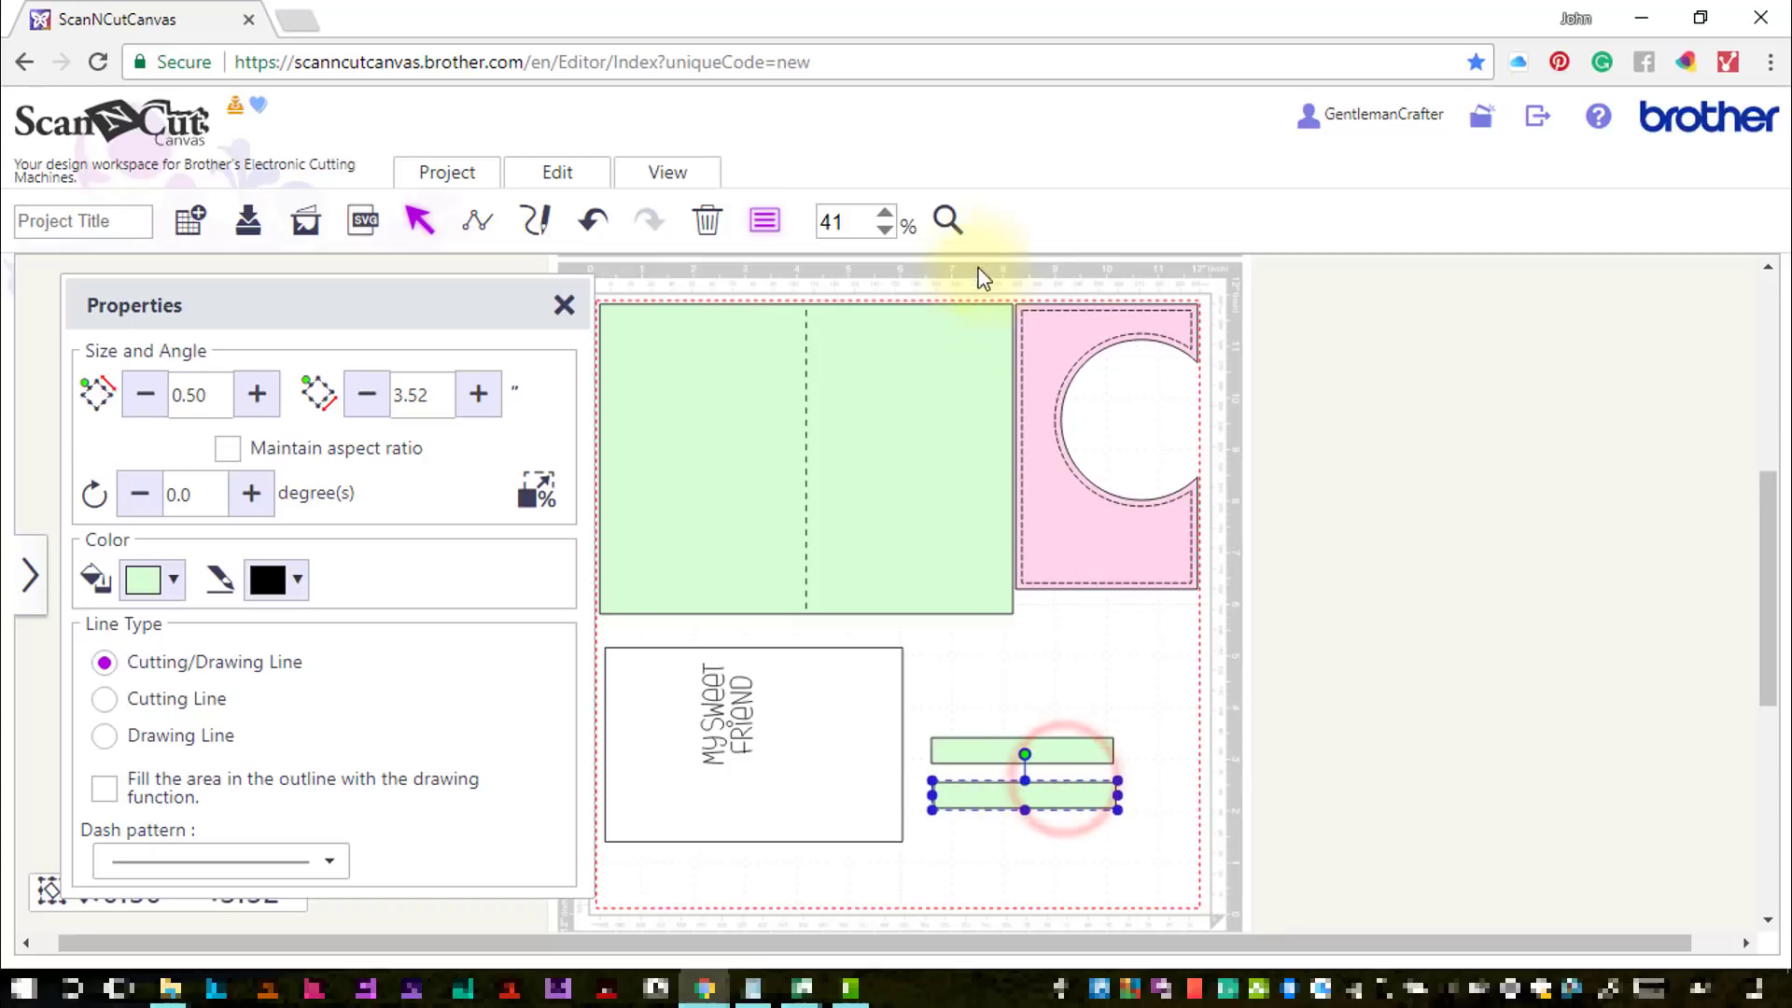
Line the lower strip up beneath the upper one, shorten it from its left end to about 2.66", and hide the properties
click(946, 222)
drag(900, 624, 1204, 893)
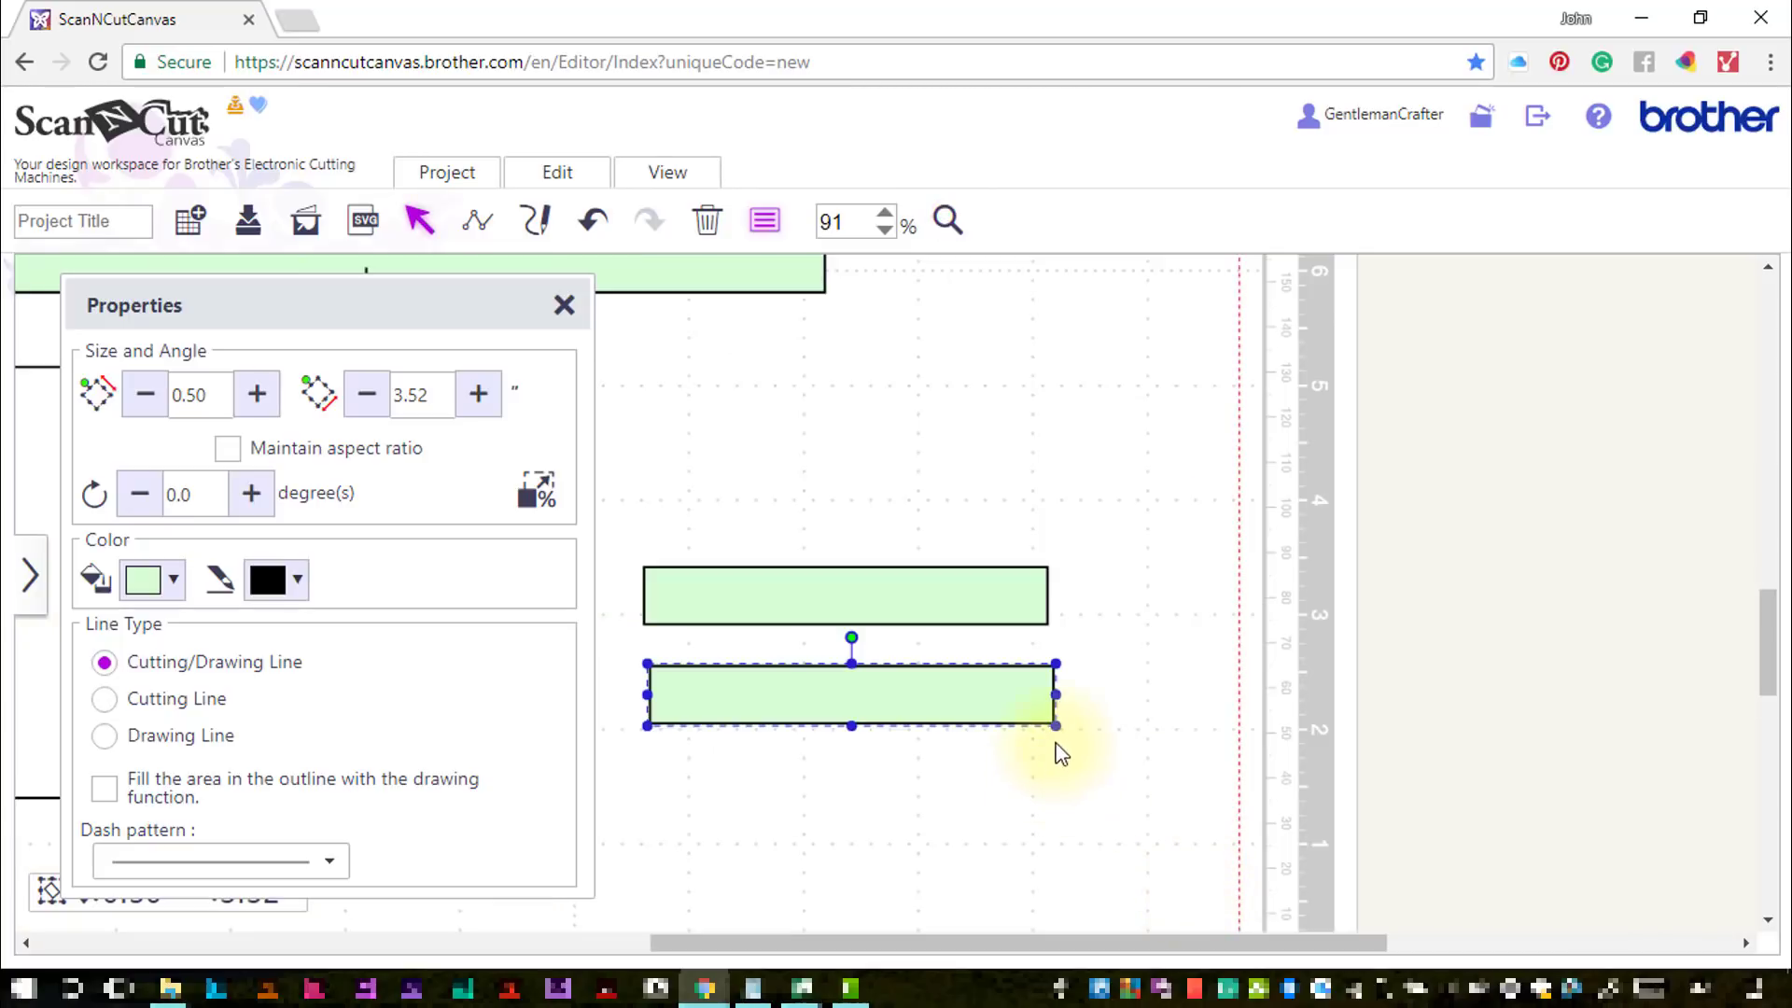
drag(959, 685, 955, 673)
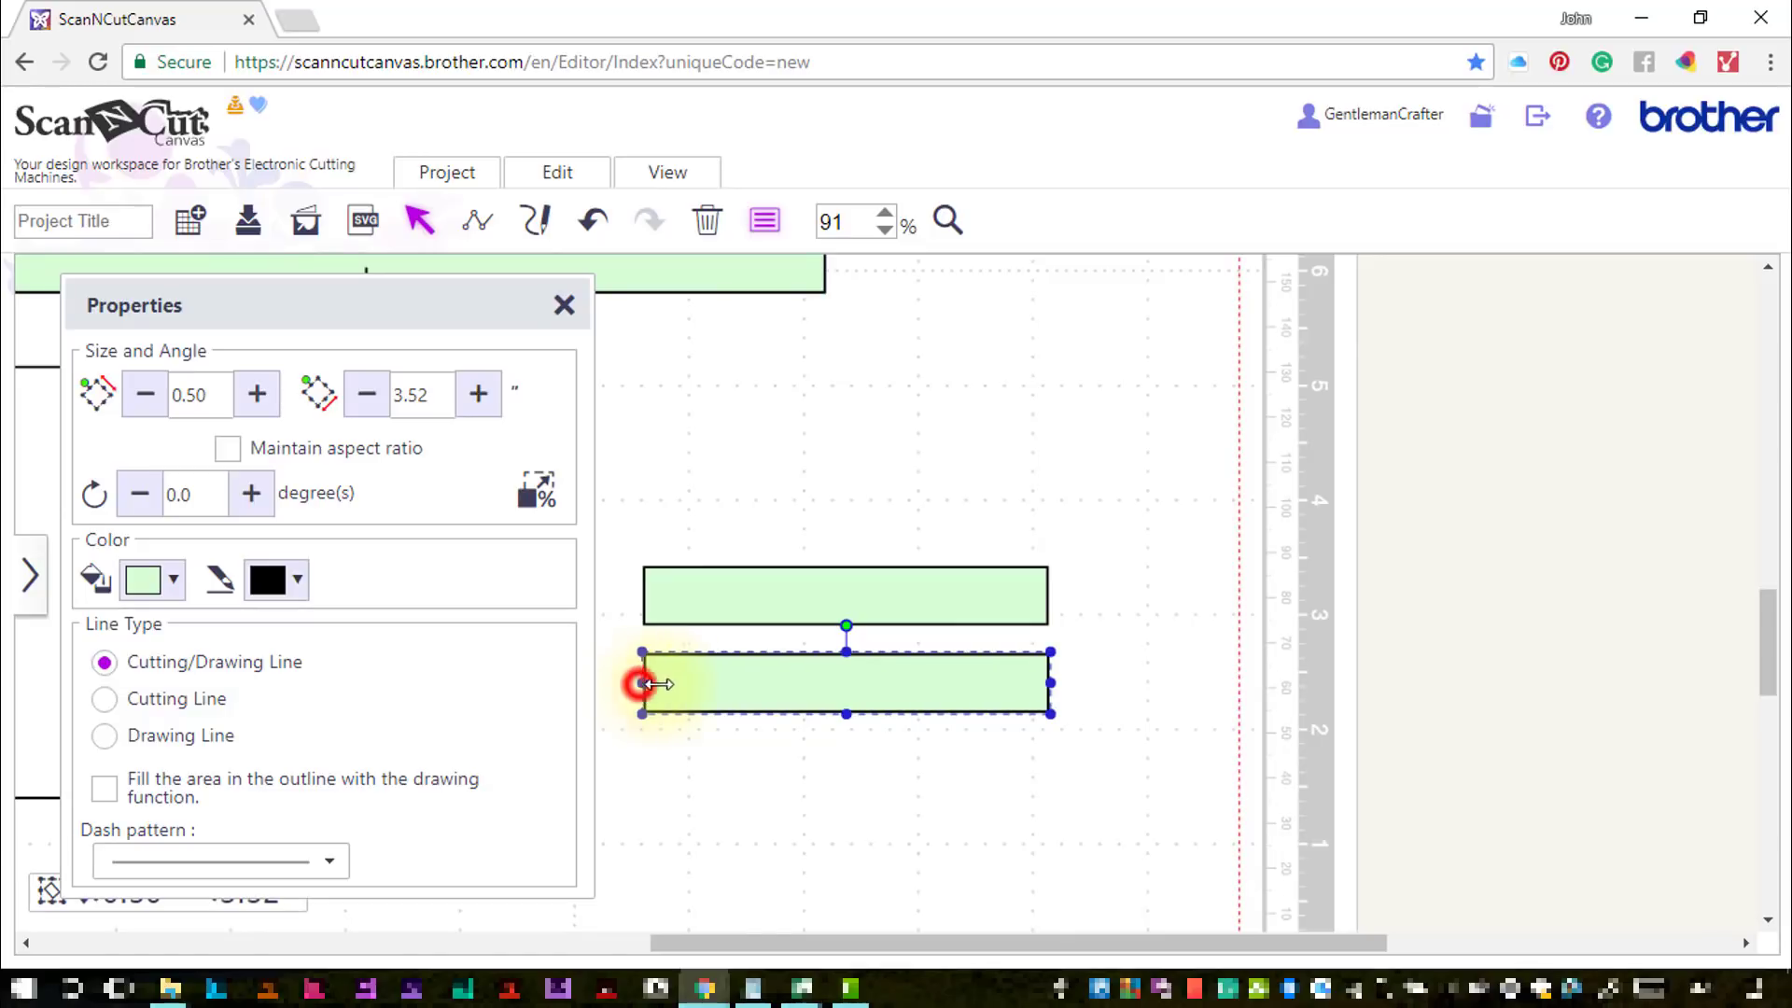
drag(642, 684, 740, 711)
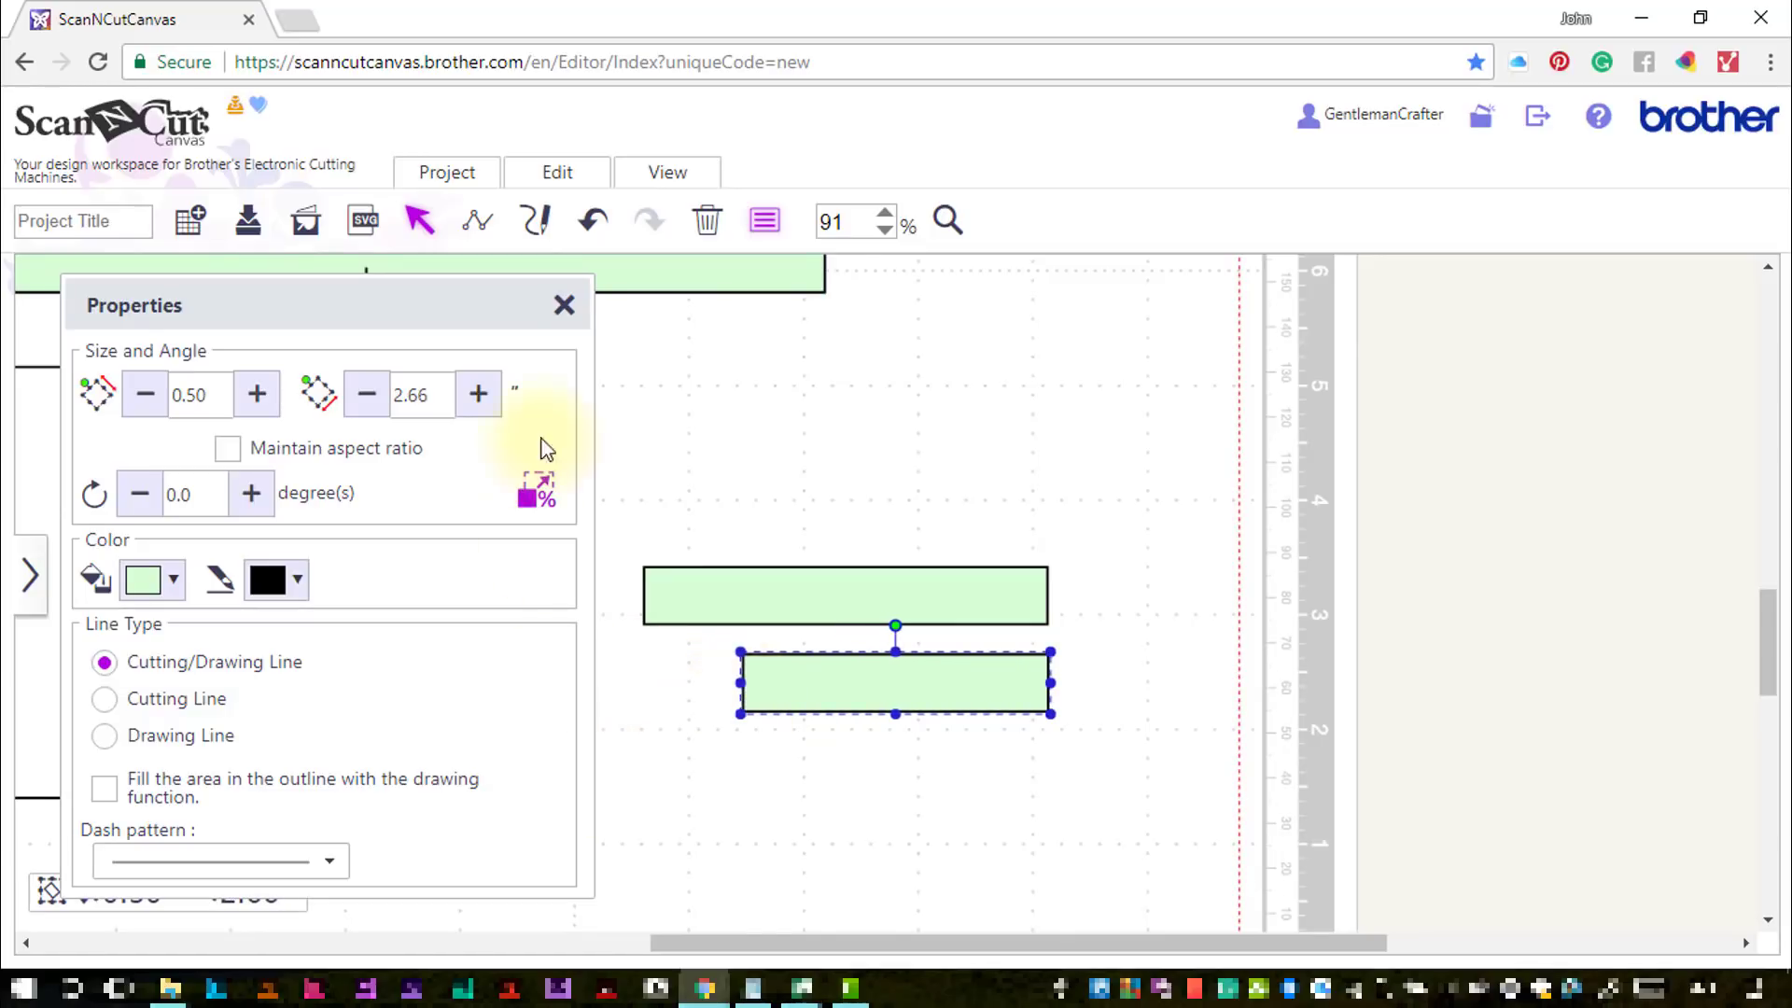
click(563, 305)
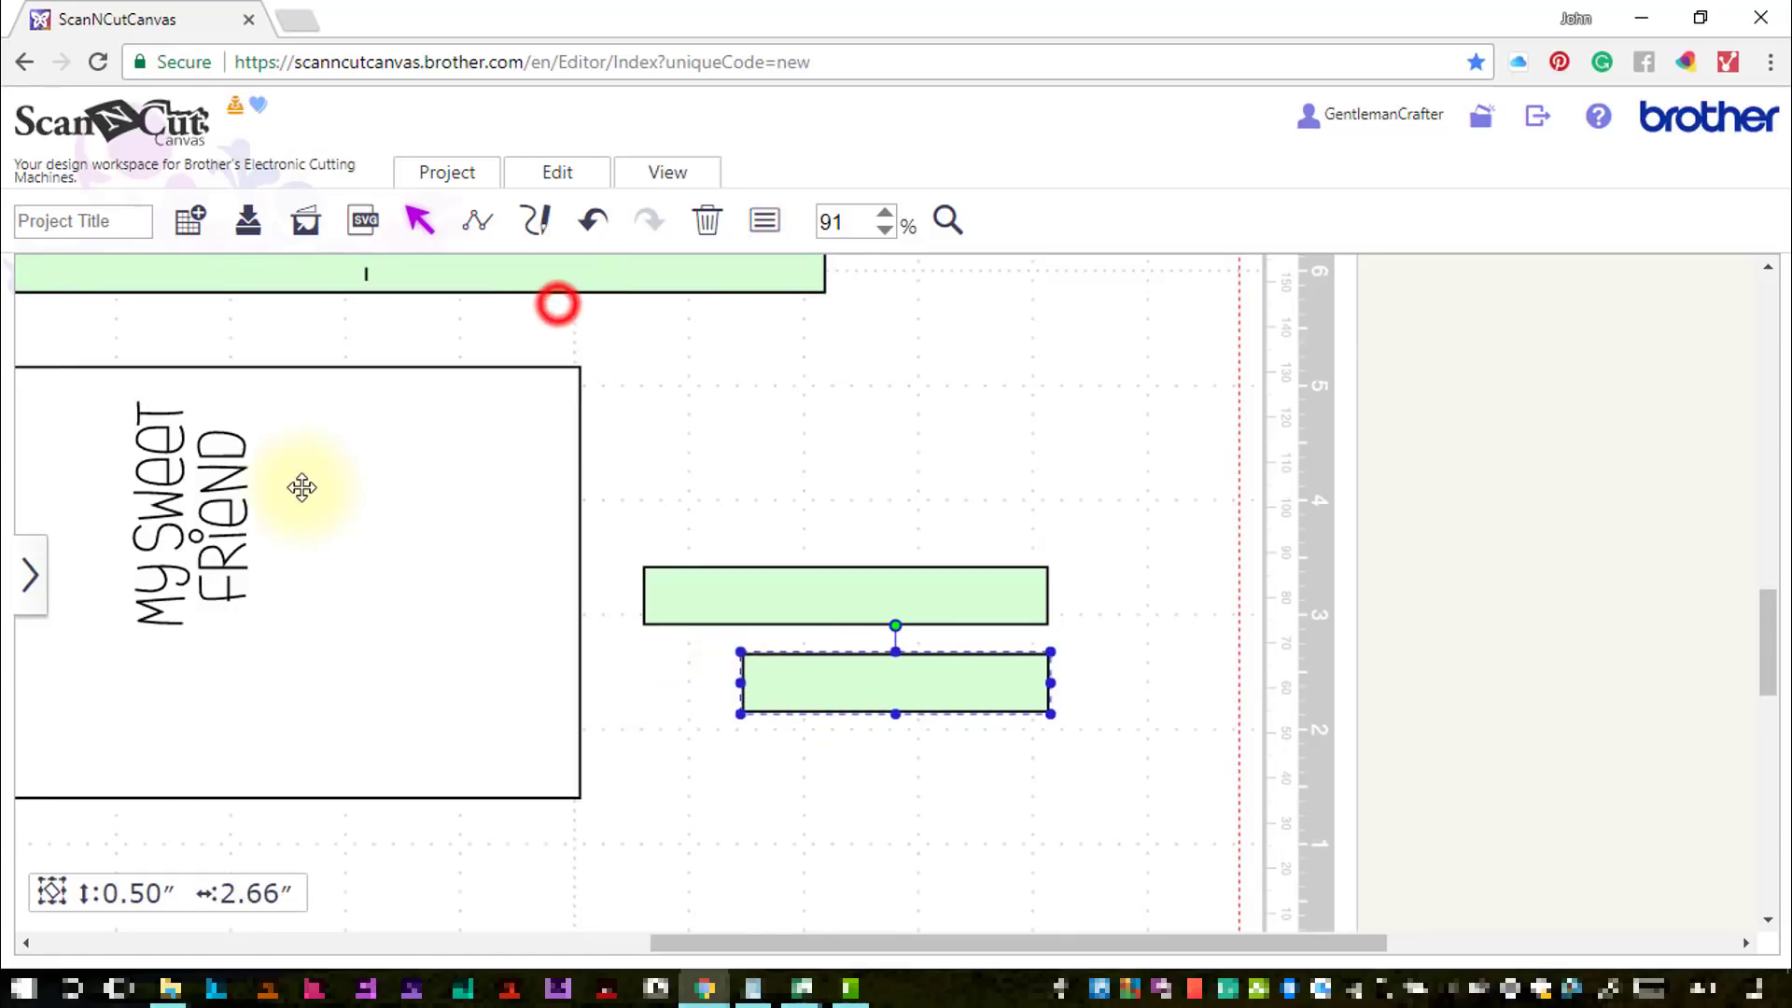
Add a kite shape from the Basic patterns to the mat
click(21, 594)
click(364, 427)
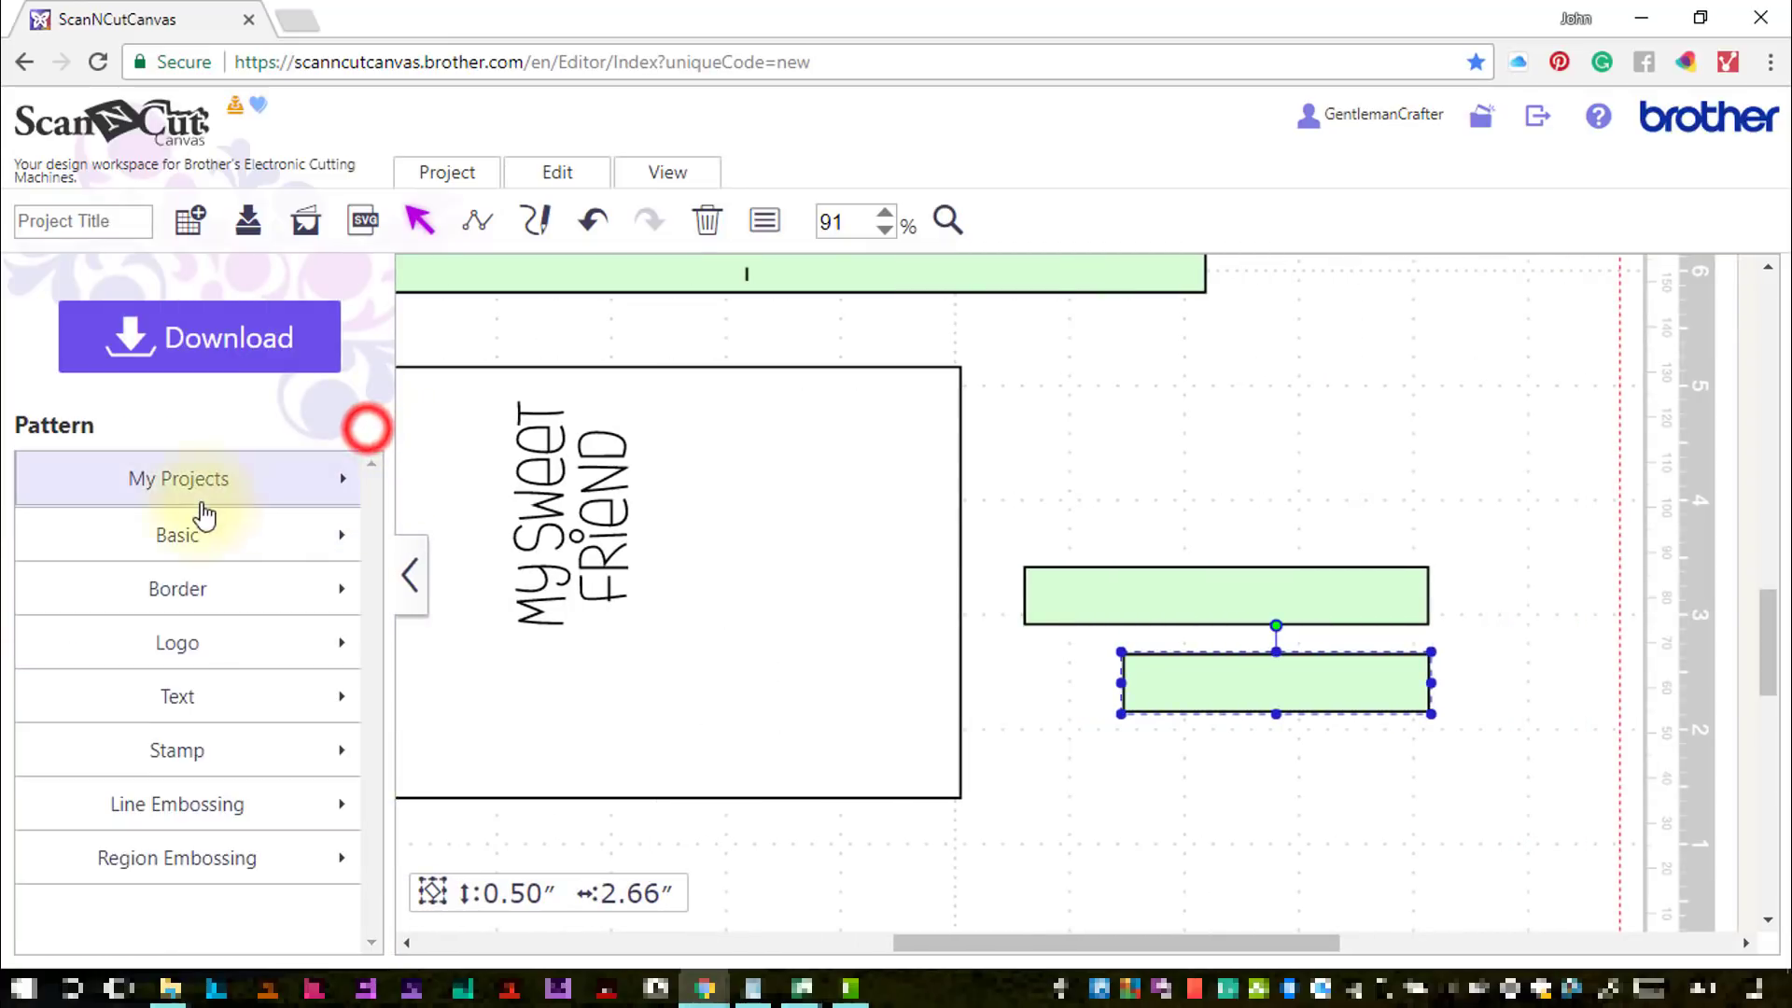
click(174, 533)
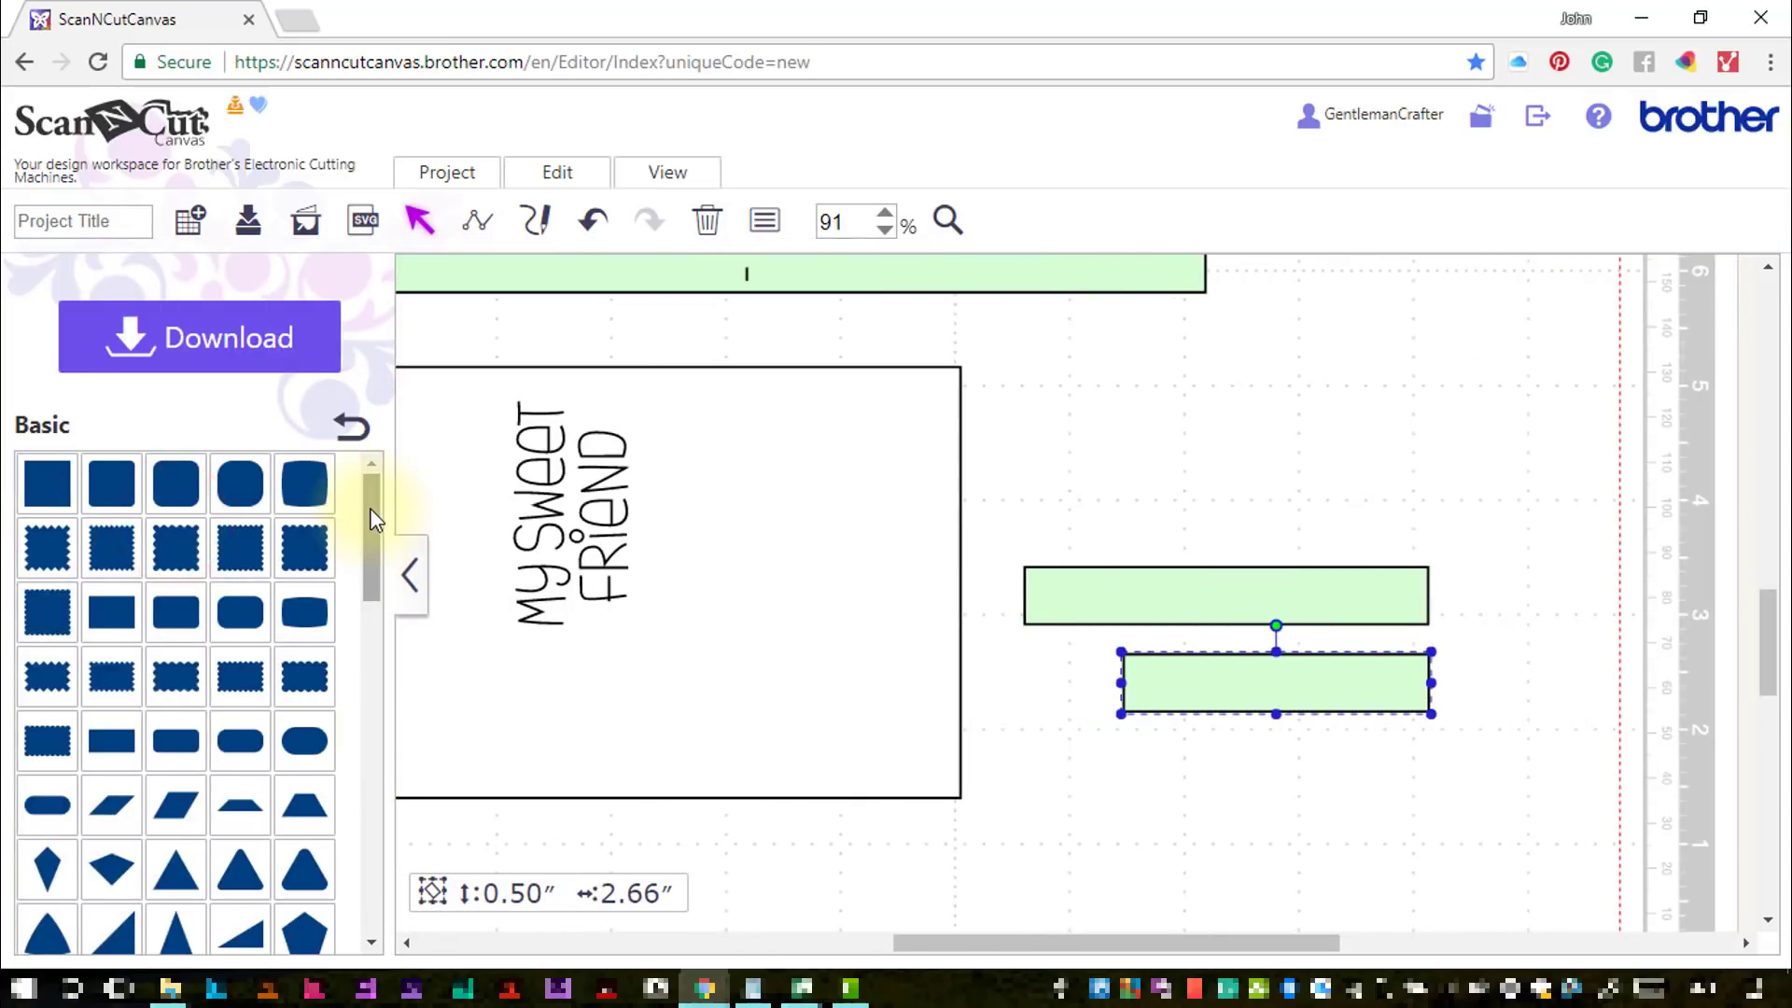
drag(370, 508, 366, 571)
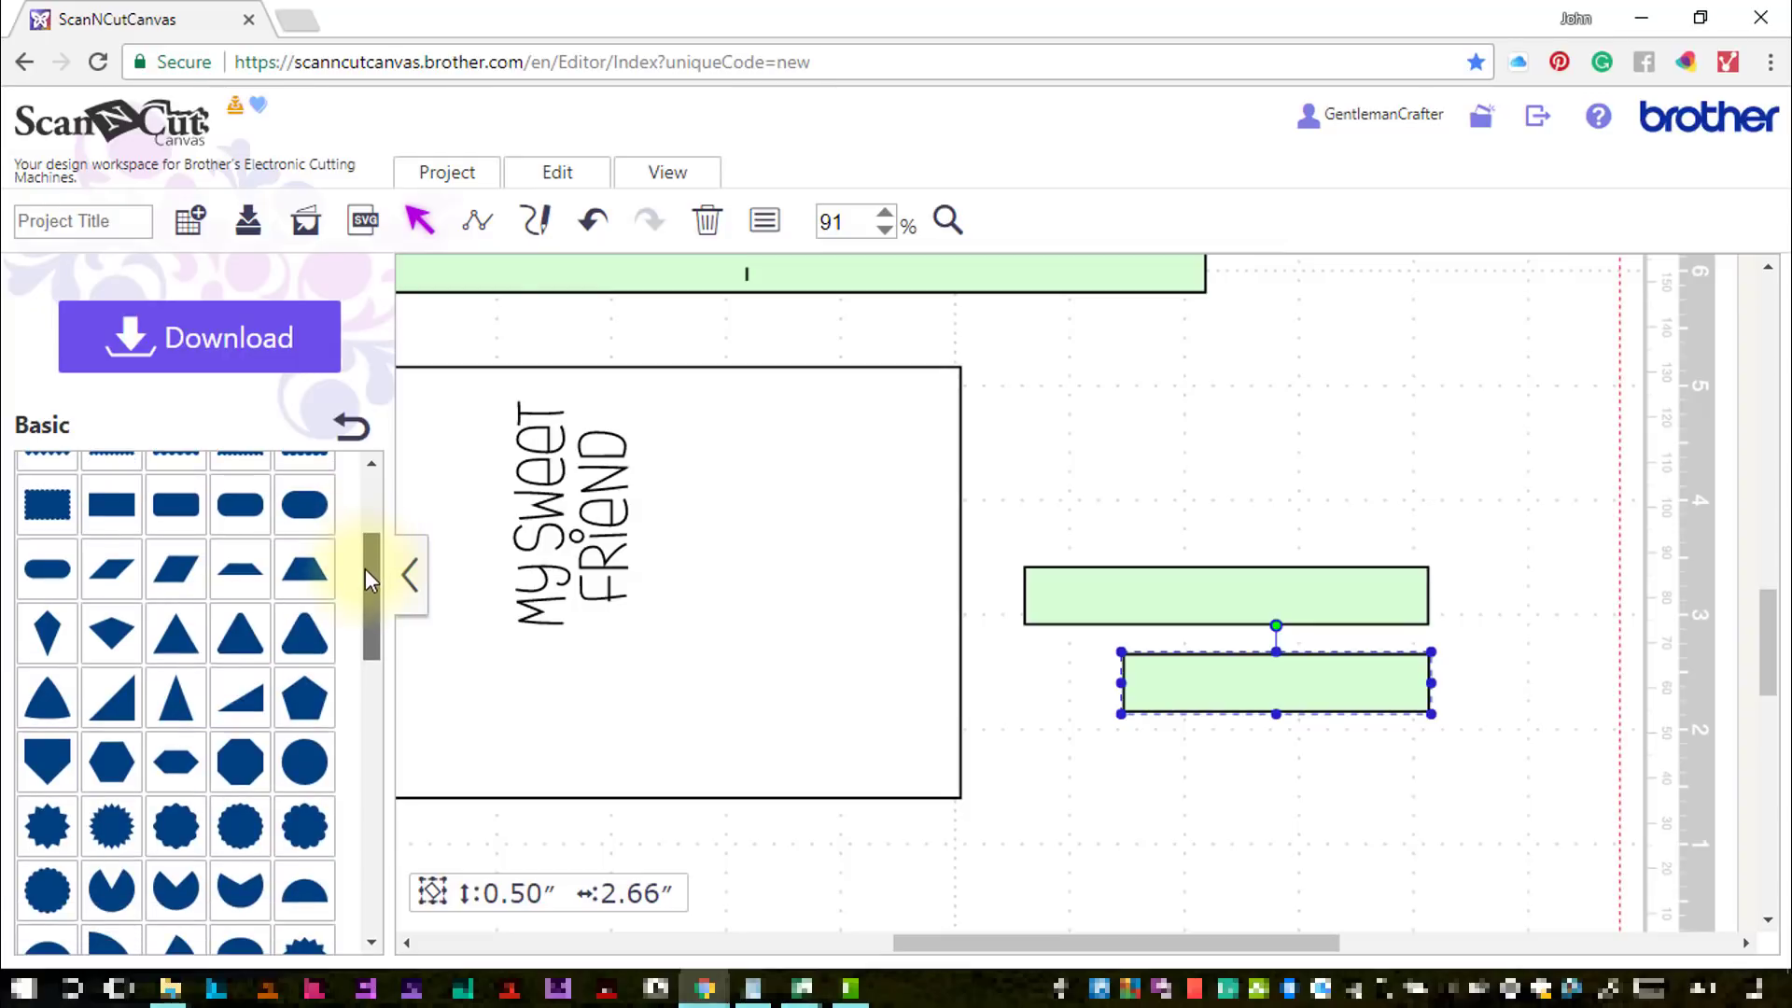
click(49, 629)
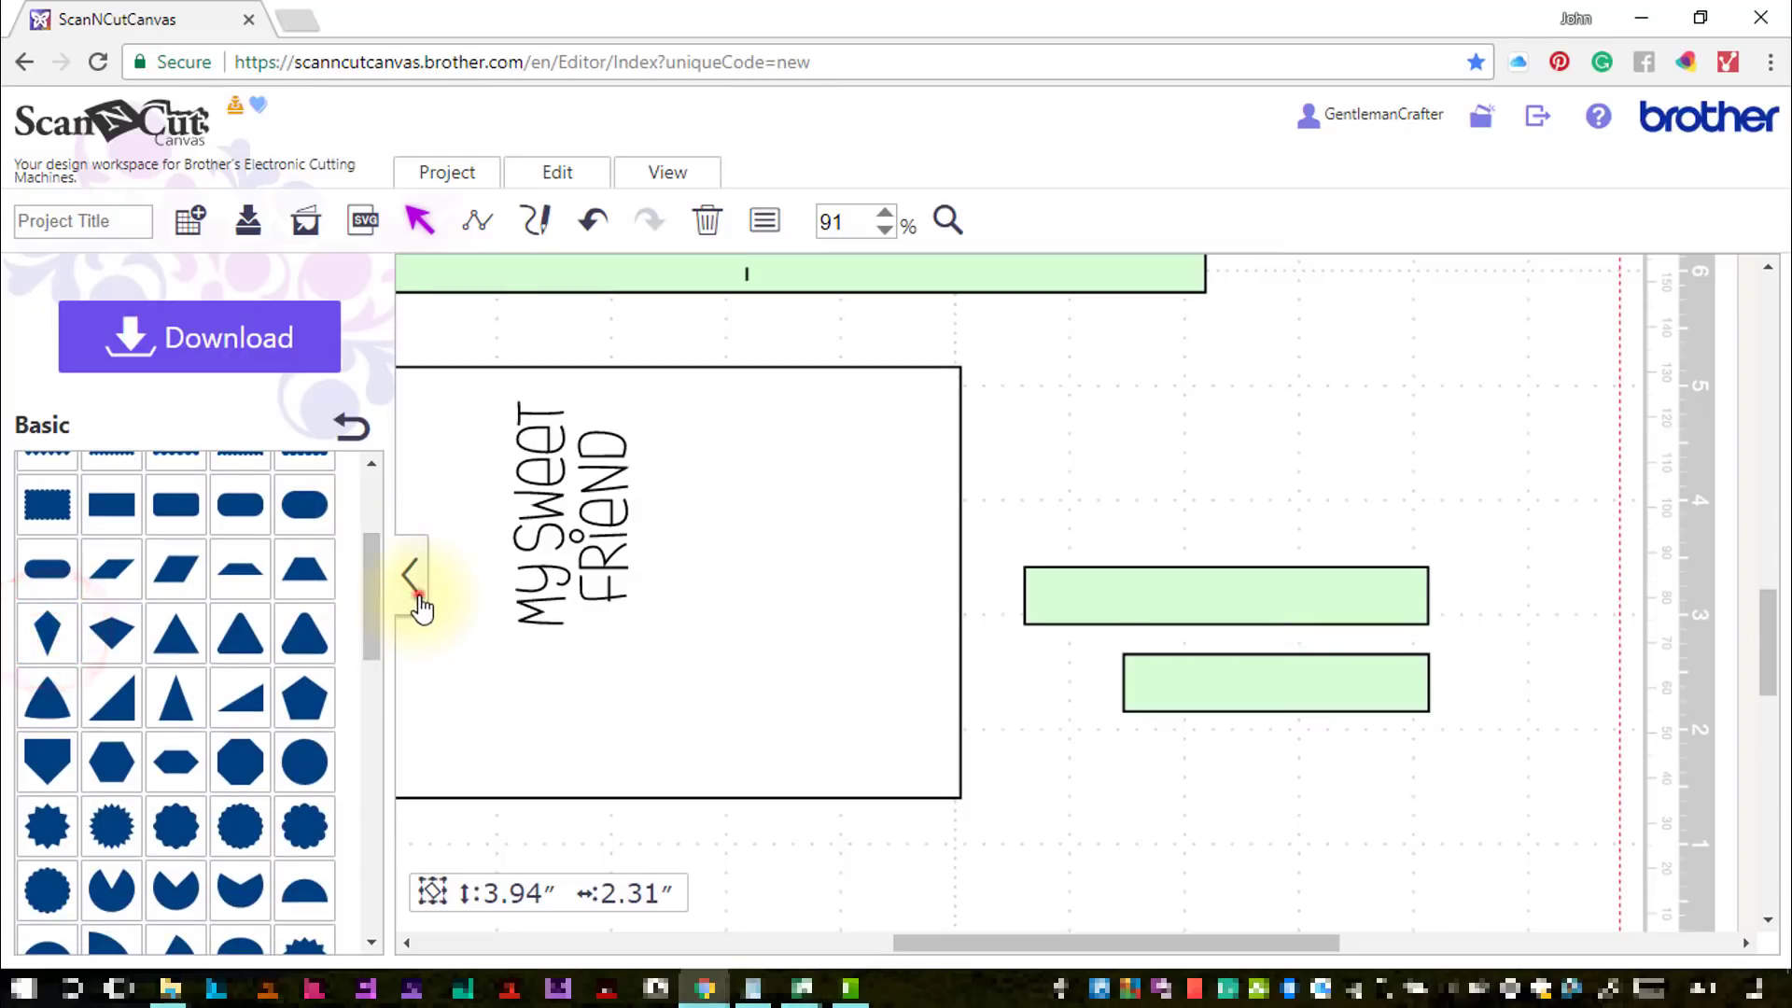
click(417, 594)
Move the kite down beside the two green strips and scale it to about 1.59" high by 0.94" wide
scroll(452, 628, up, 10)
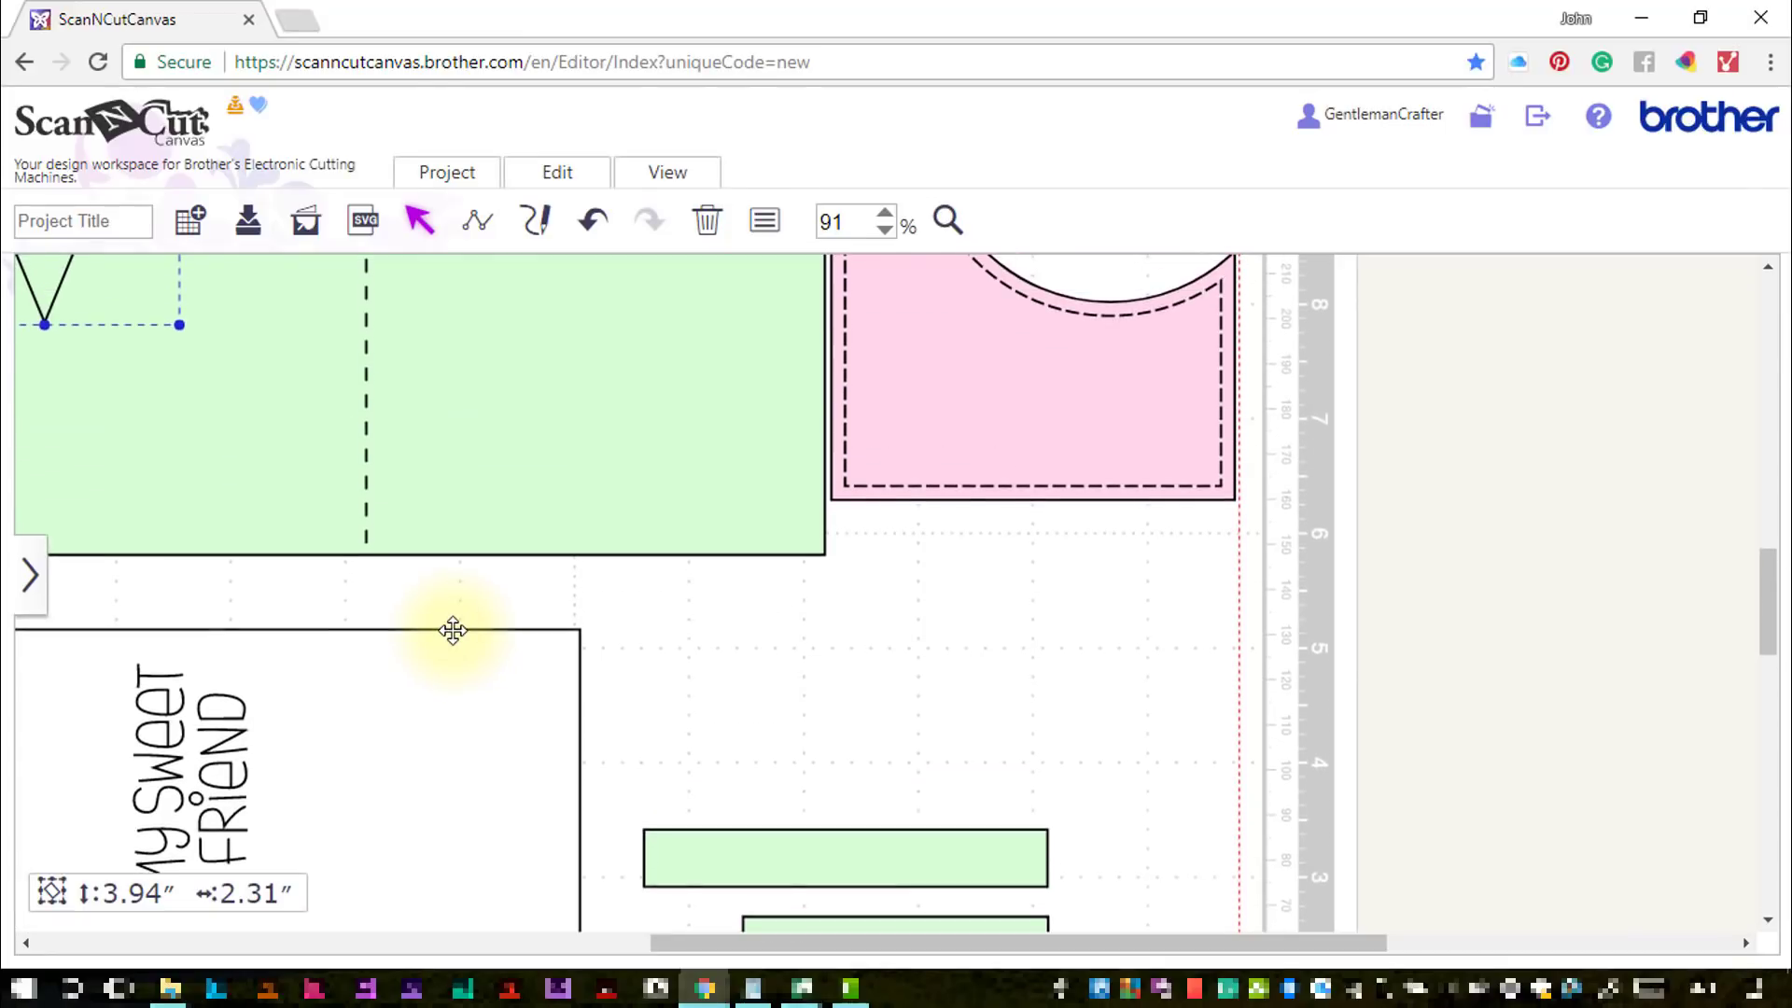
drag(75, 334, 911, 812)
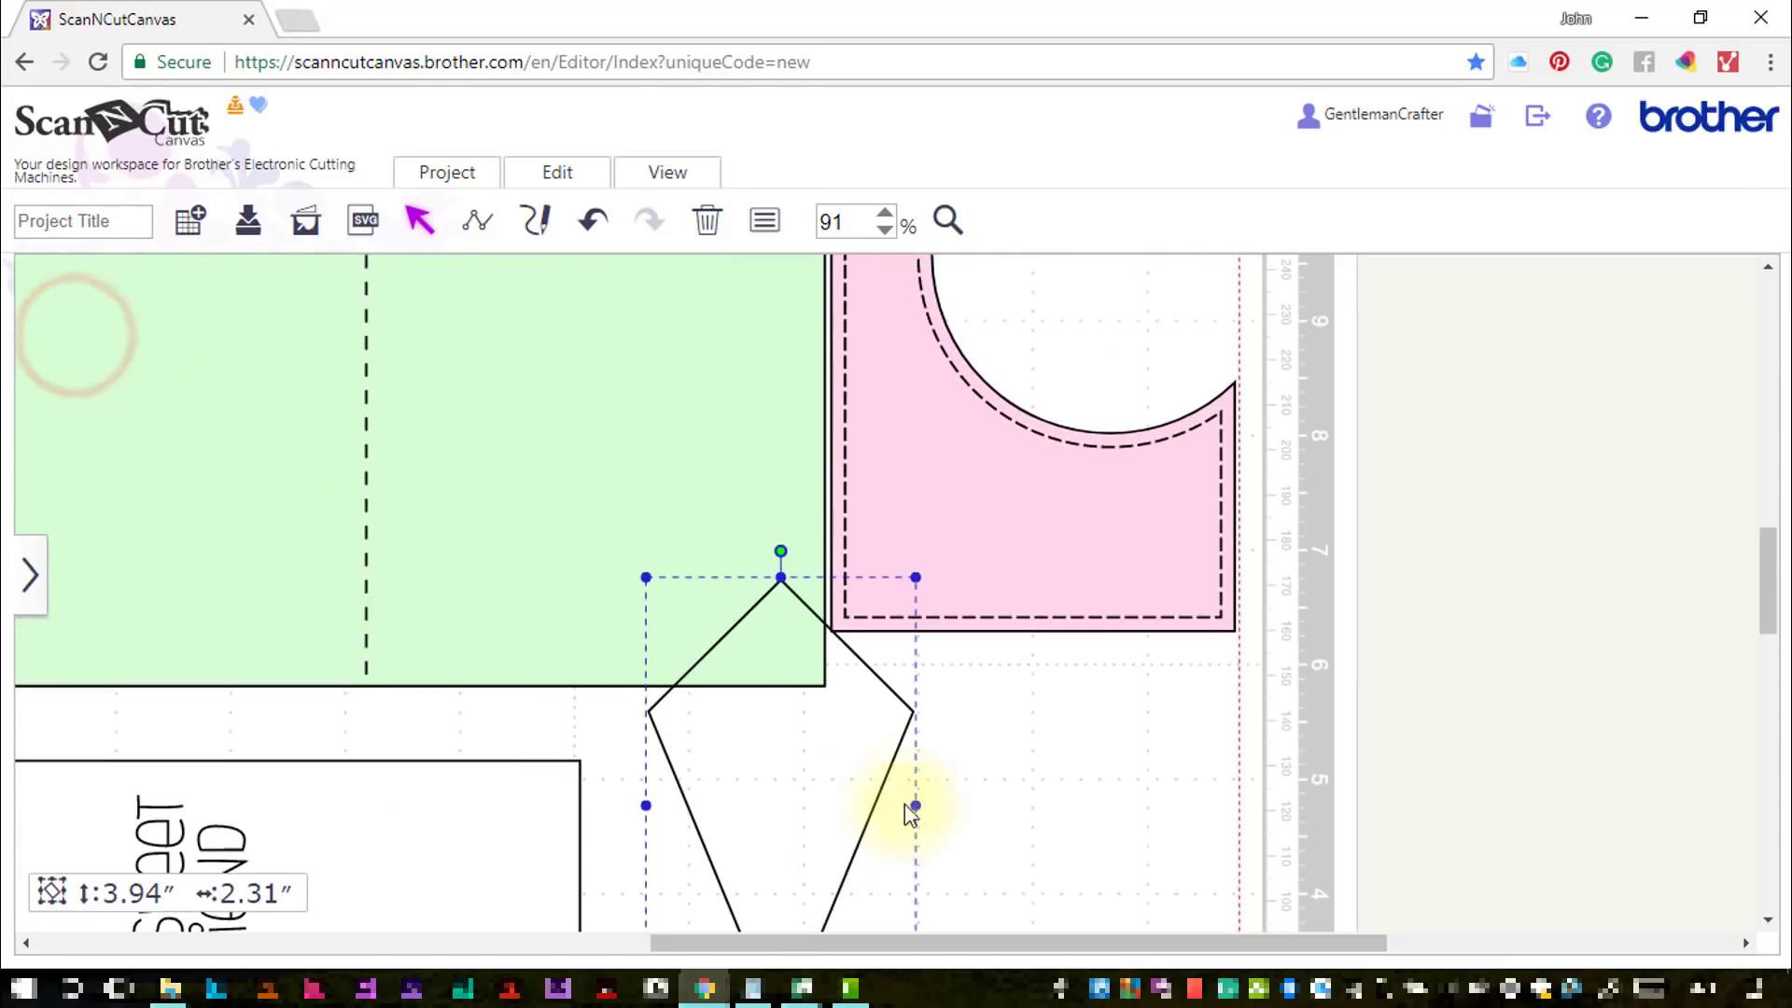
scroll(939, 766, down, 10)
drag(780, 399, 767, 714)
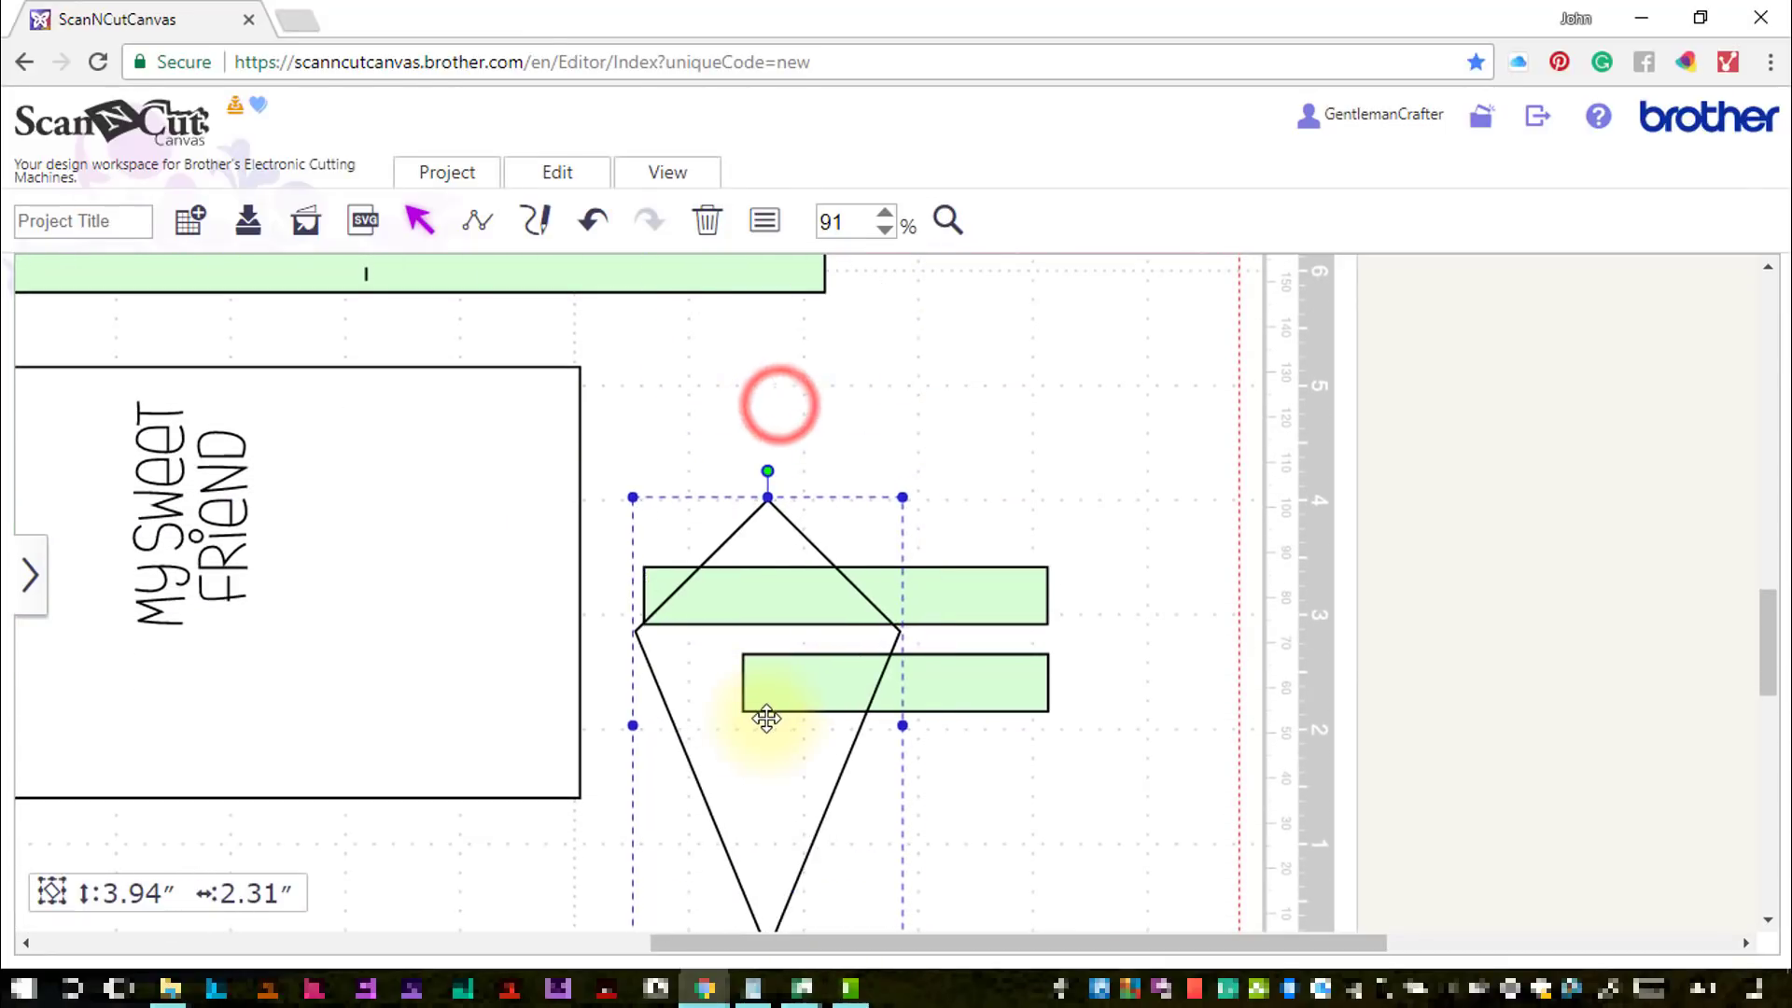
drag(902, 497, 704, 732)
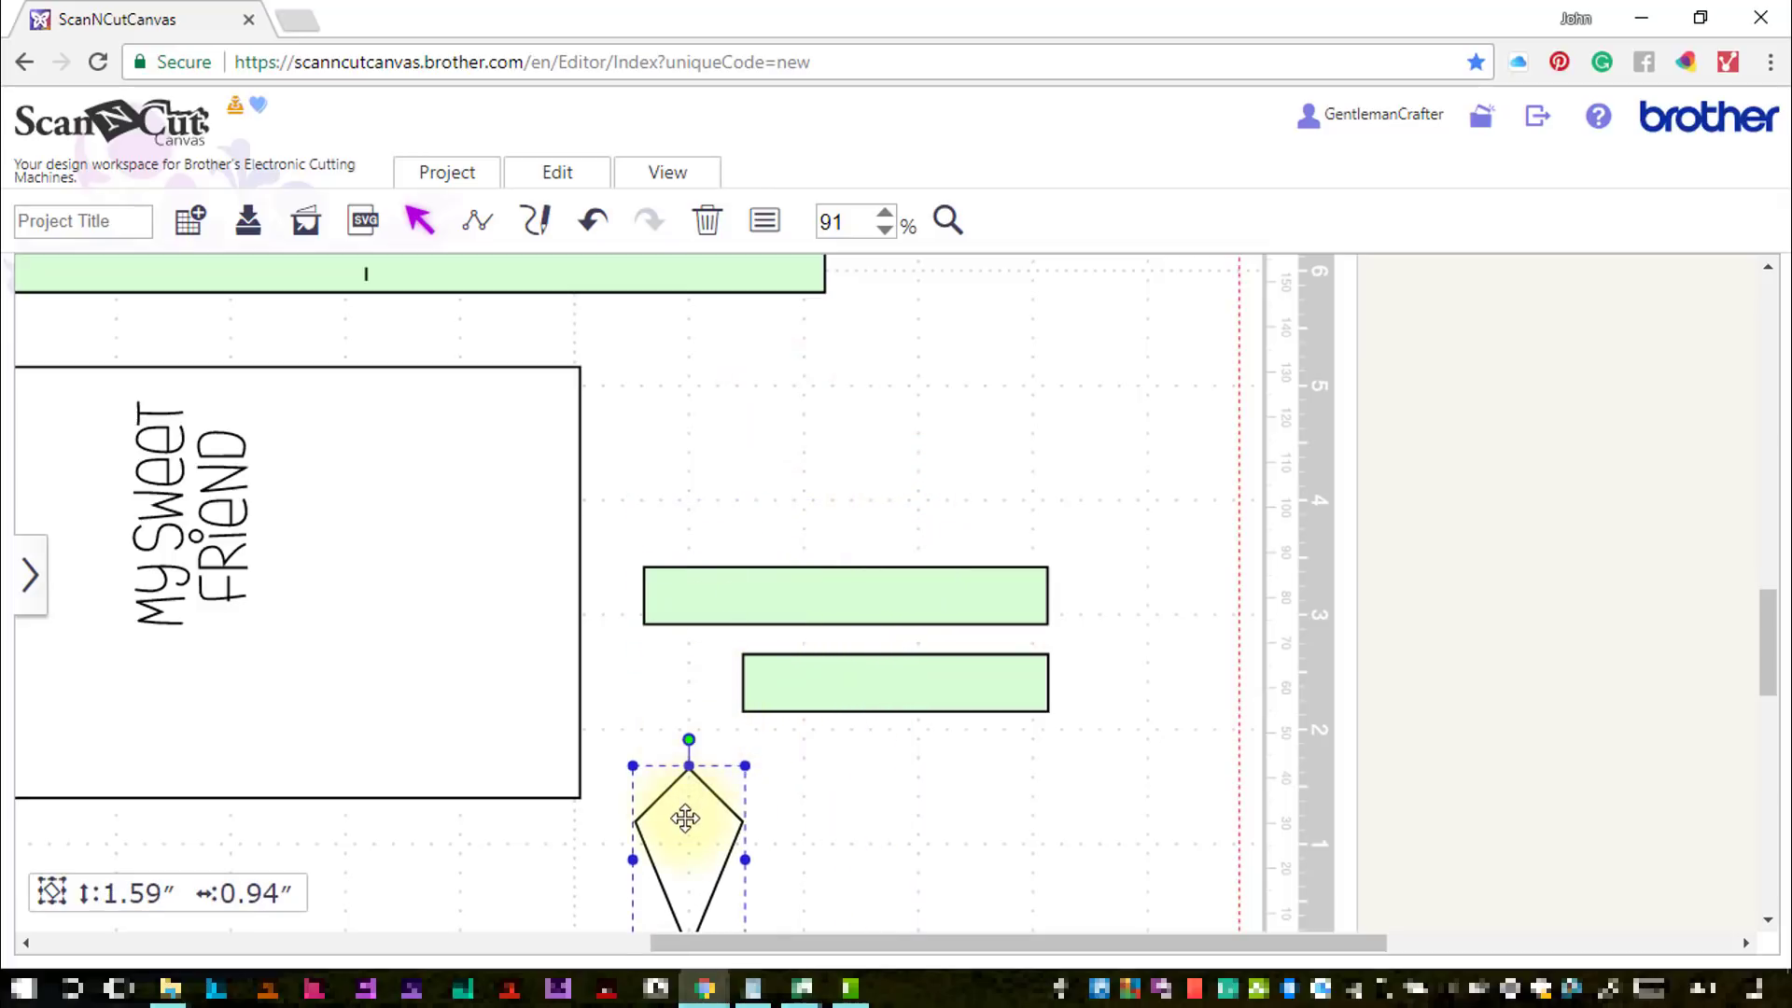
Rotate the kite onto its side and overlap its short point with the left end of the lower green strip
drag(685, 818, 675, 733)
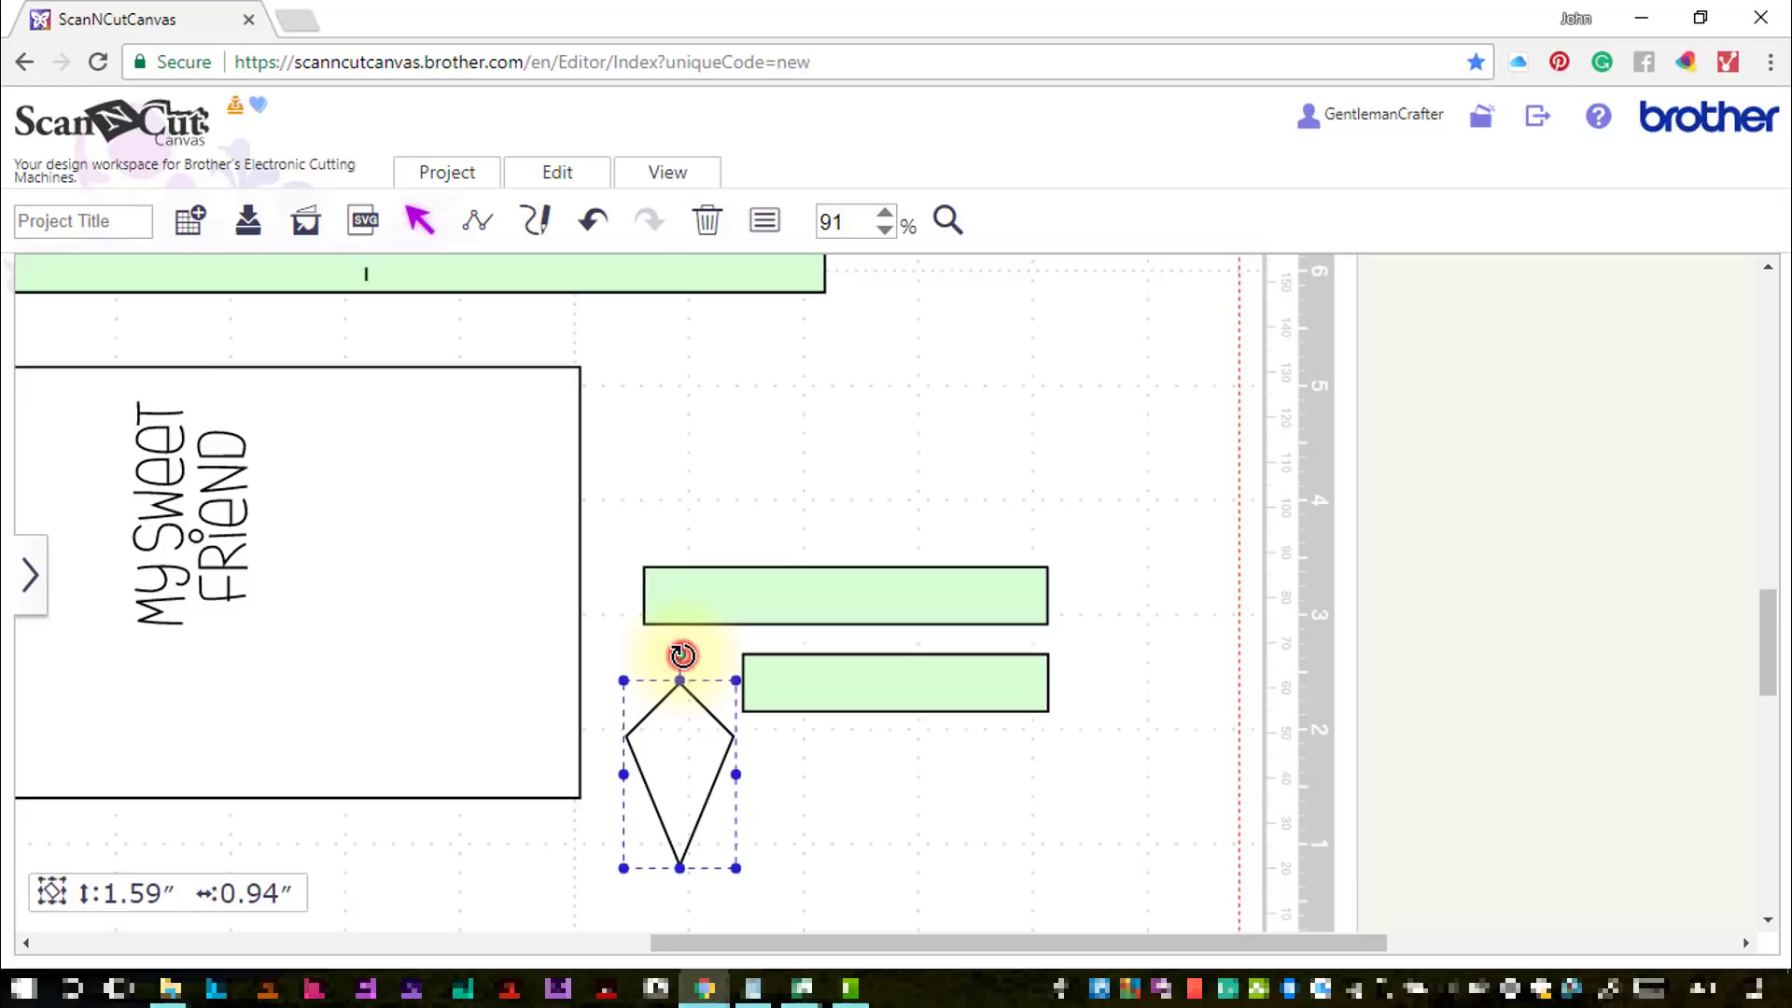
drag(682, 655, 727, 701)
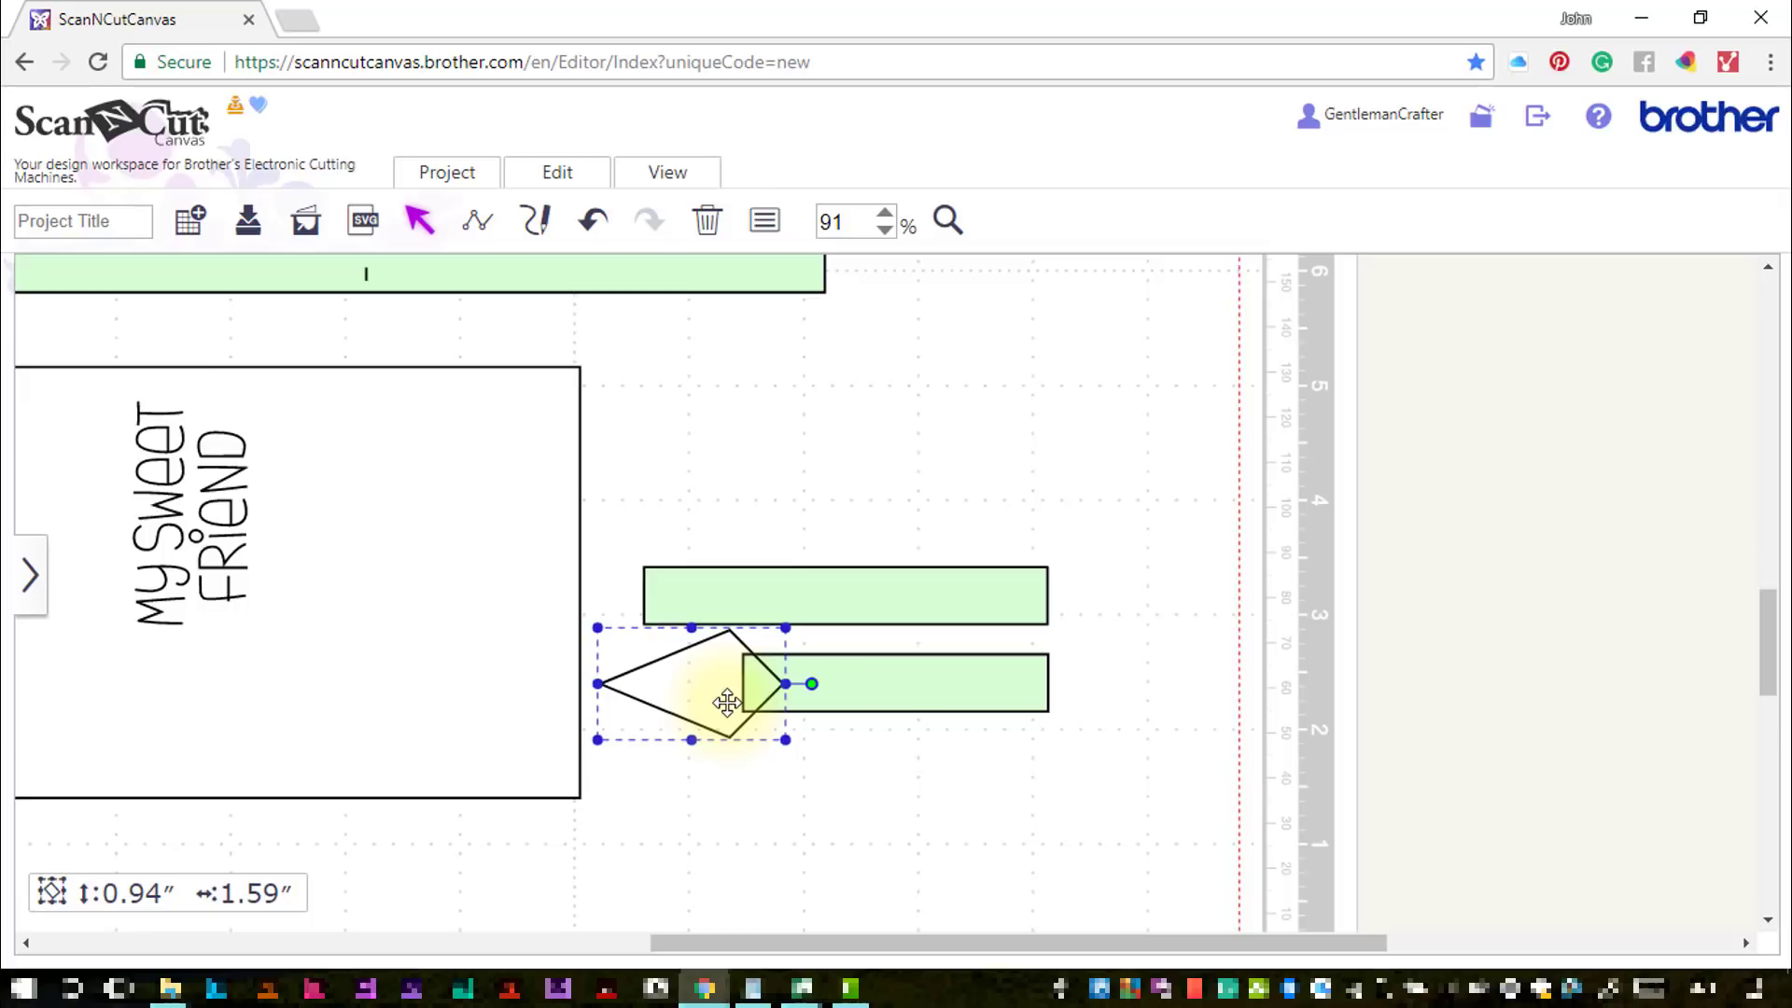
Align the kite and the lower green strip on their horizontal centreline and subtract the kite to notch the strip's left end
shift+click(950, 693)
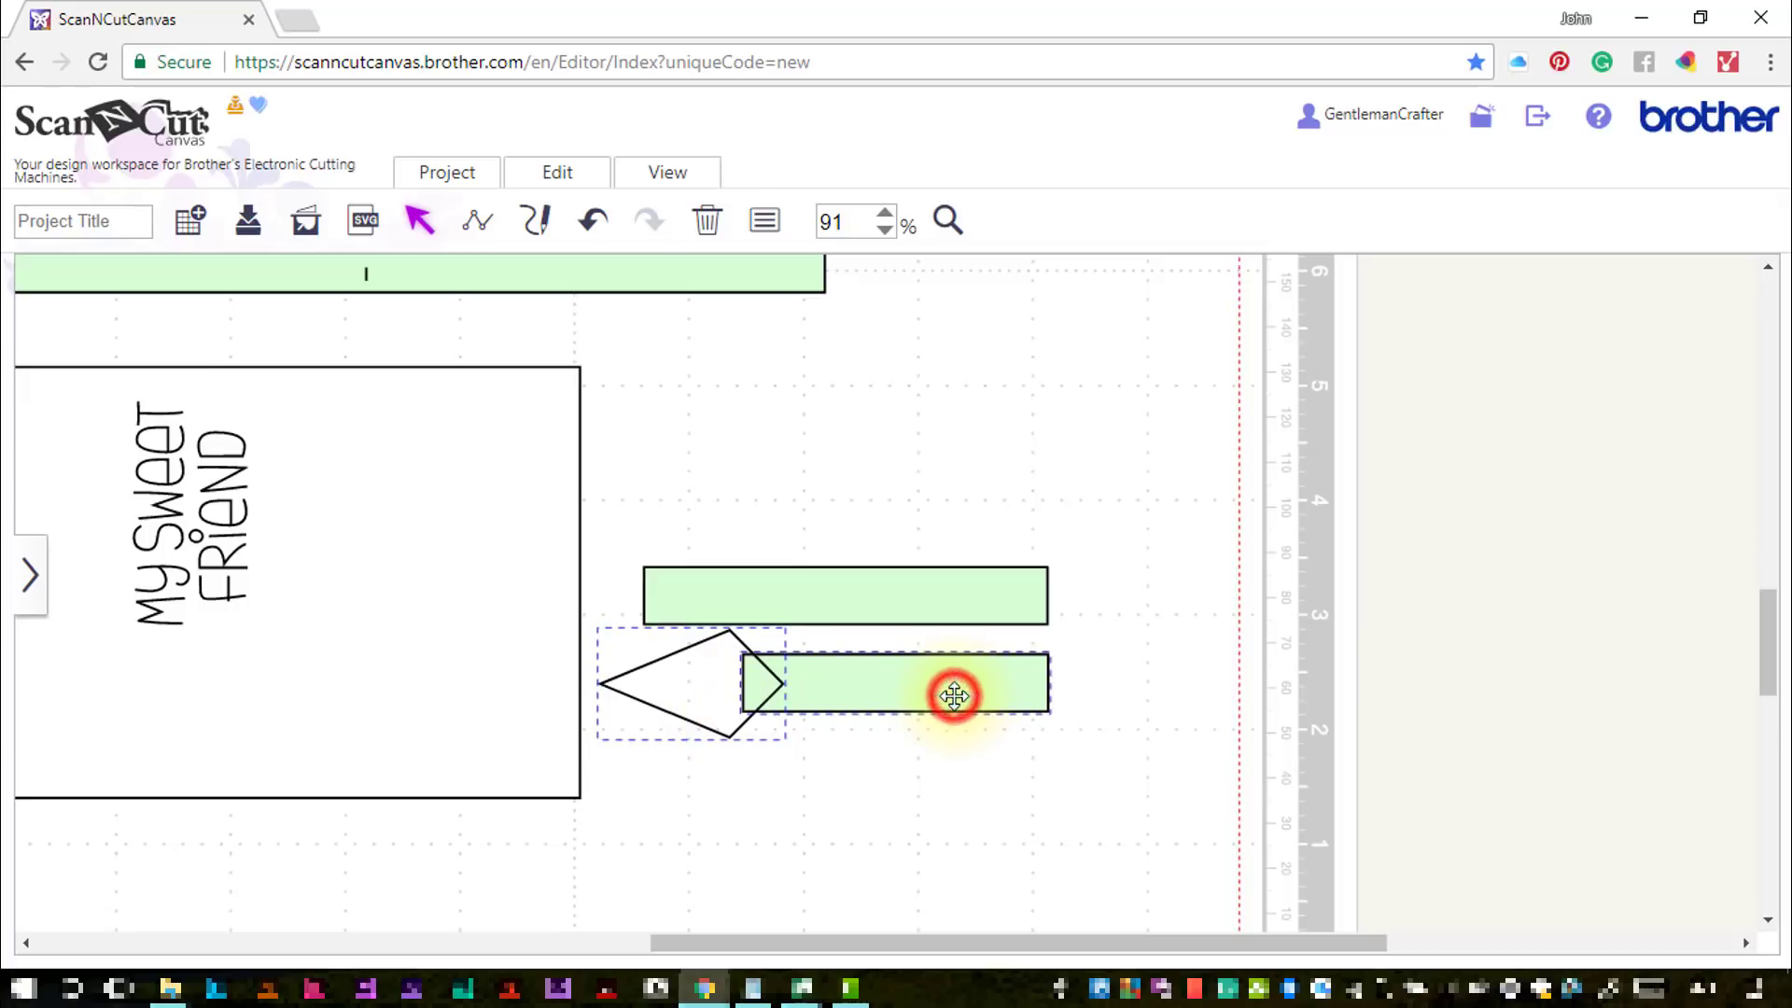
click(549, 170)
click(827, 463)
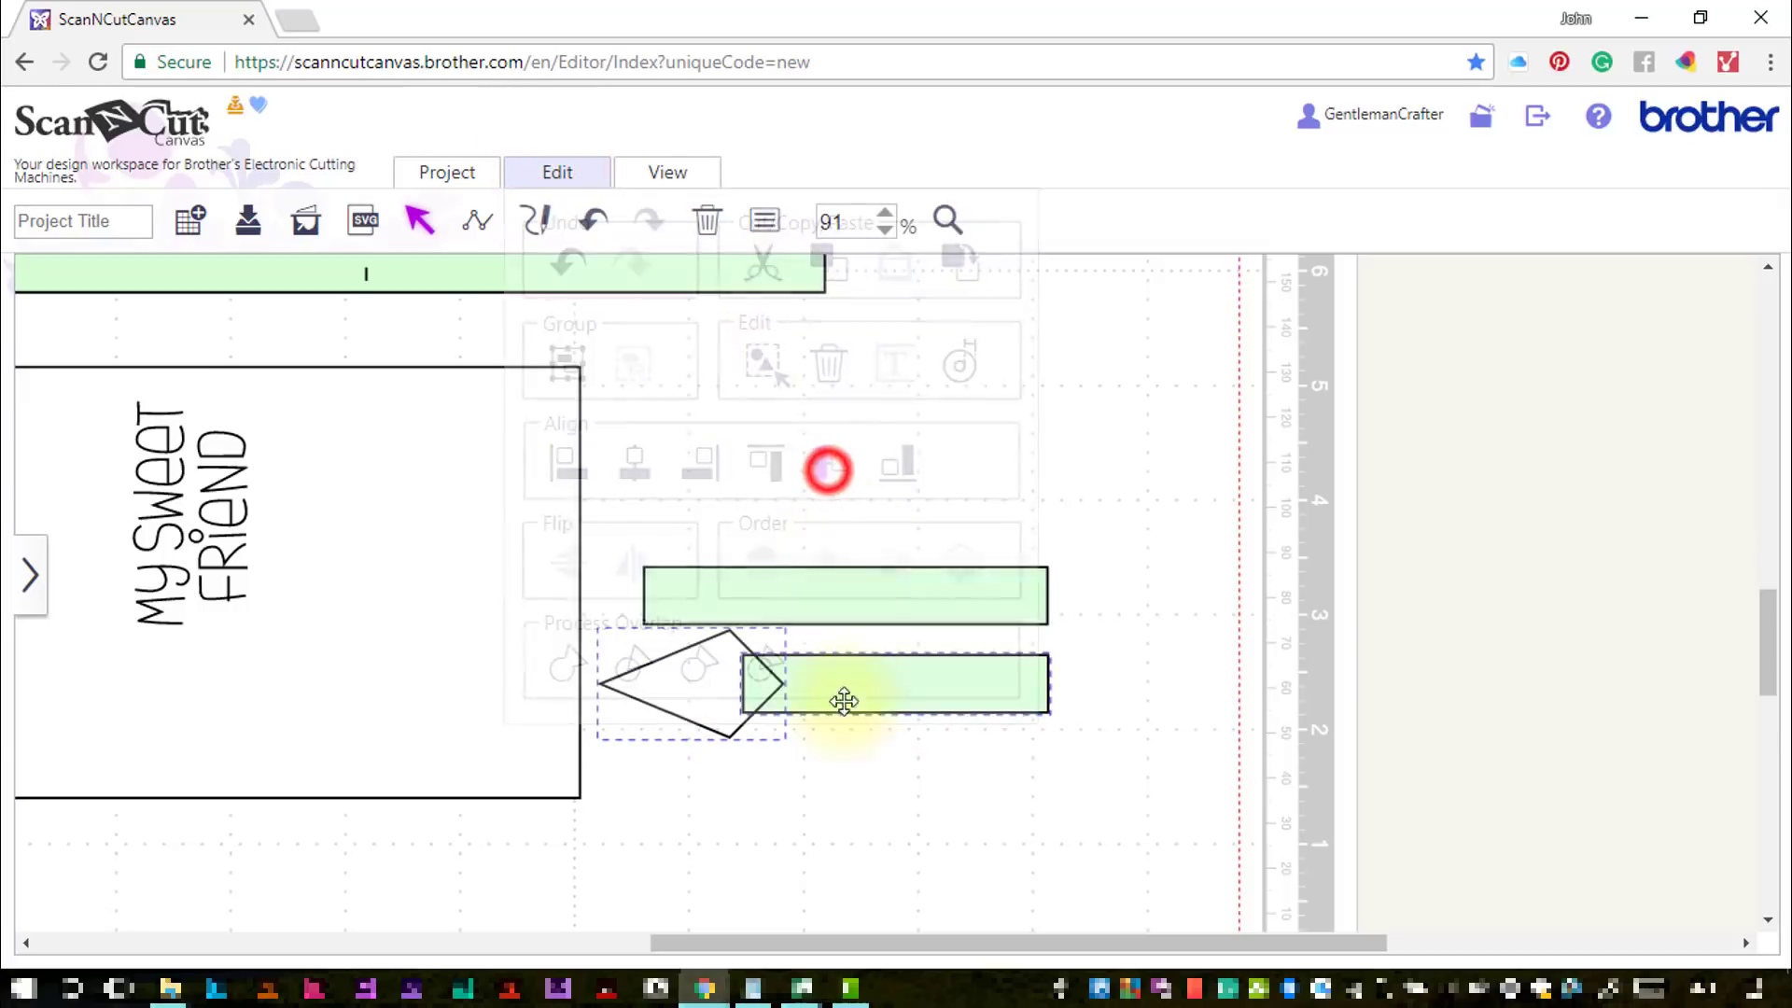
click(586, 174)
click(768, 664)
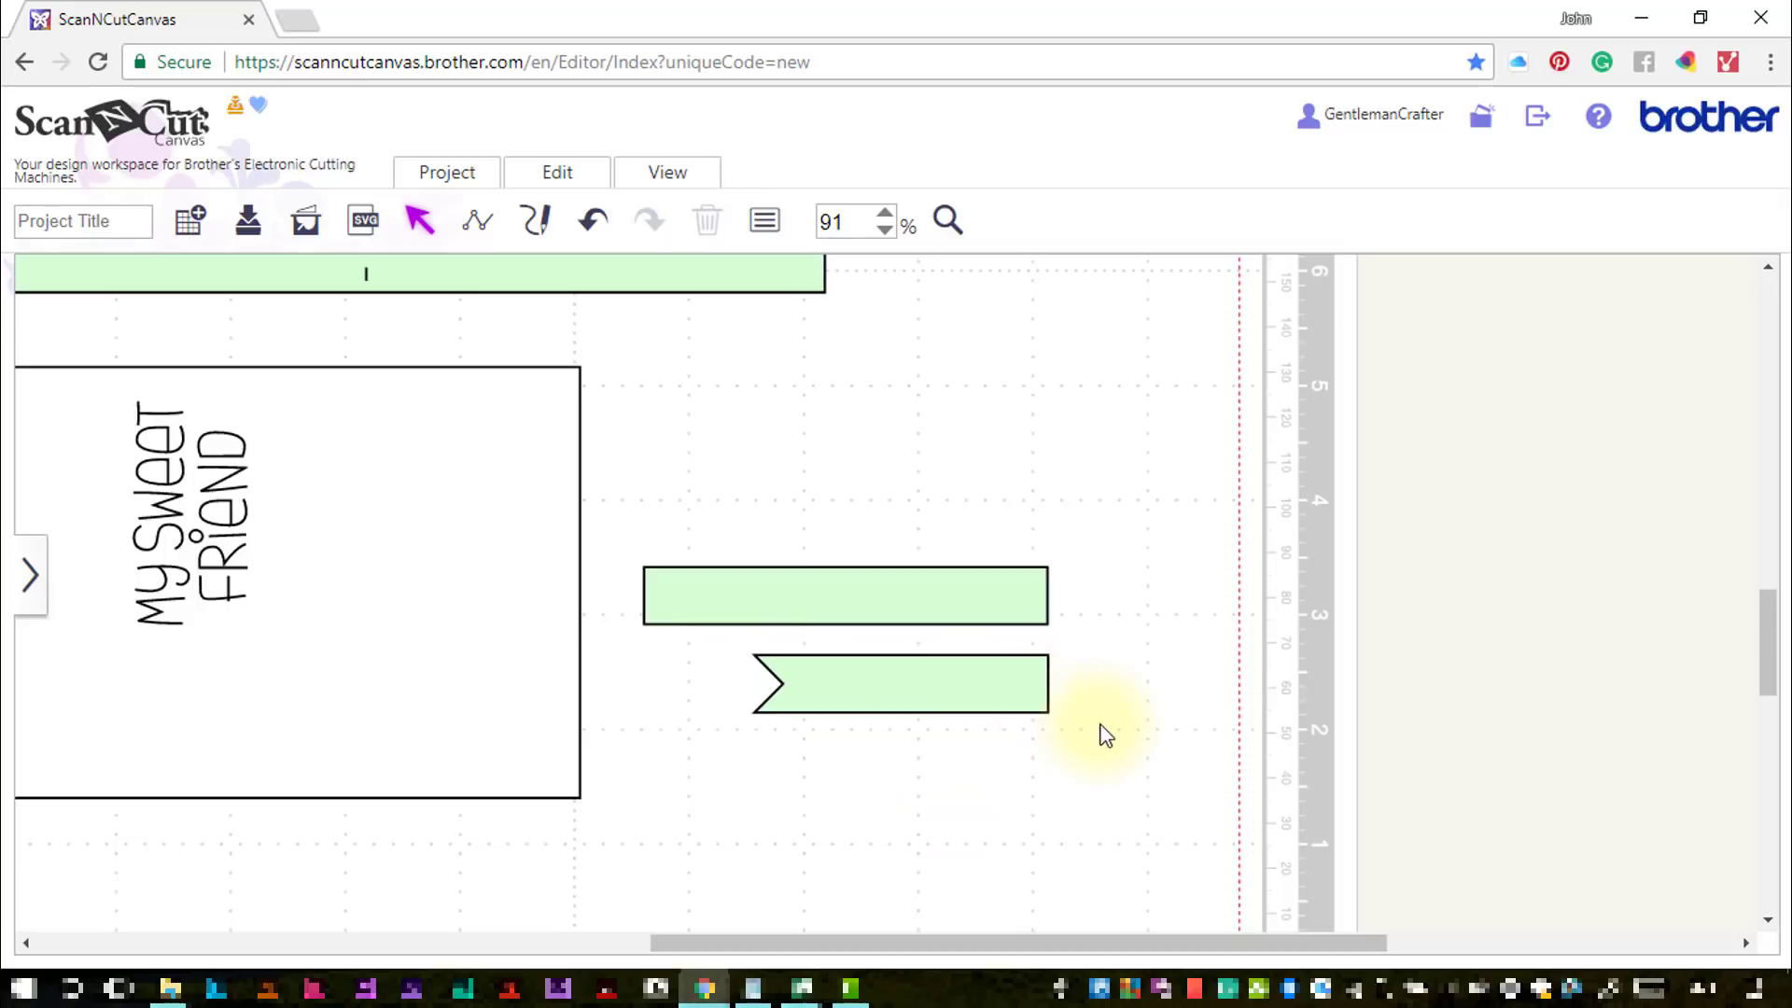
Add the spool shape with concave sides and rounded ends from the Basic patterns and hide the pattern list
click(34, 575)
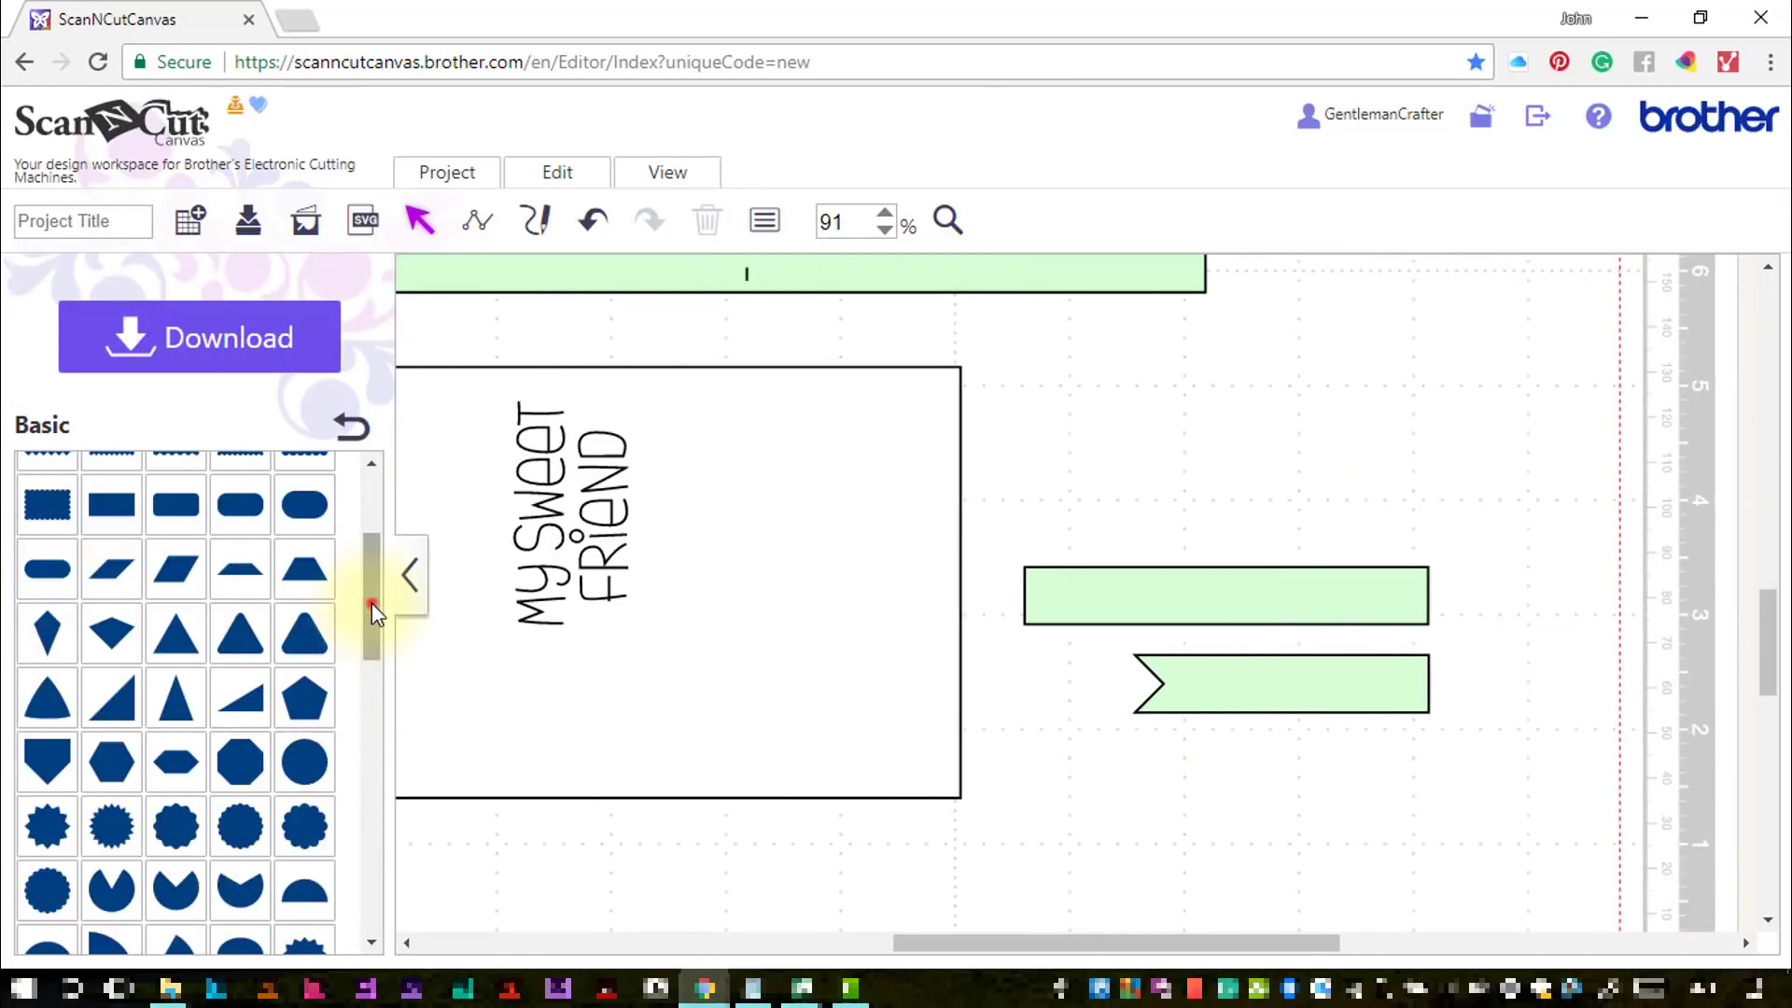
drag(371, 603, 362, 787)
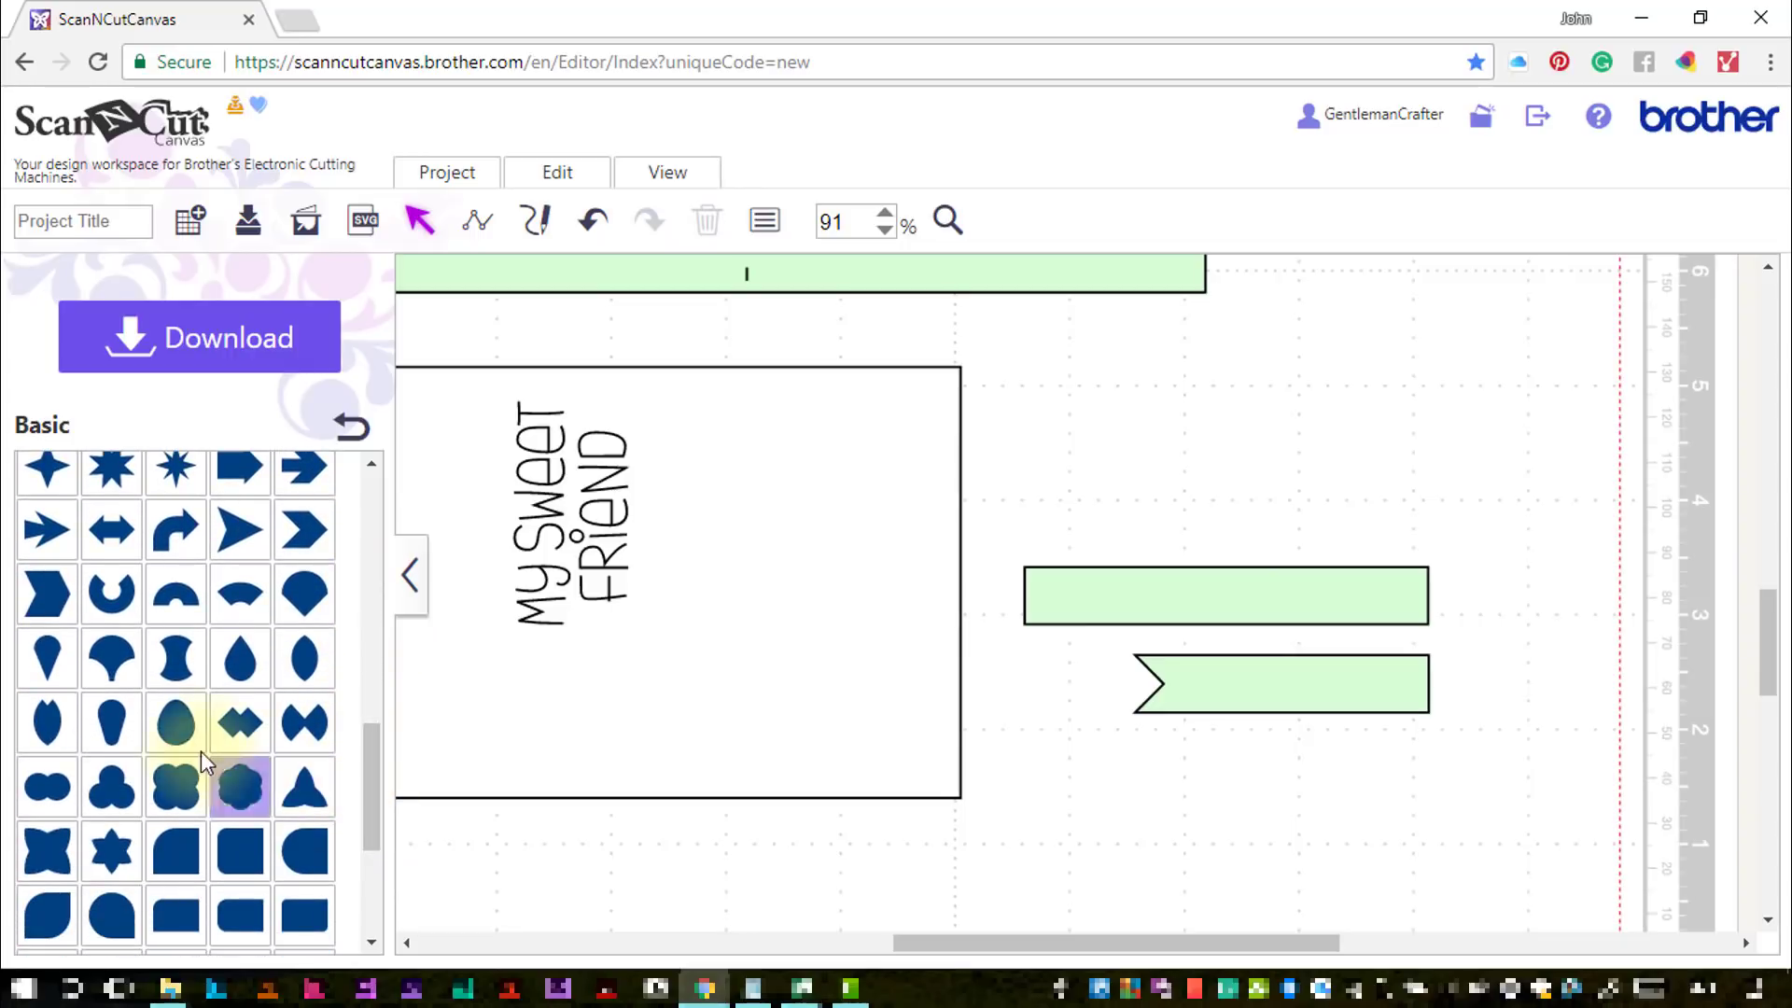
click(172, 653)
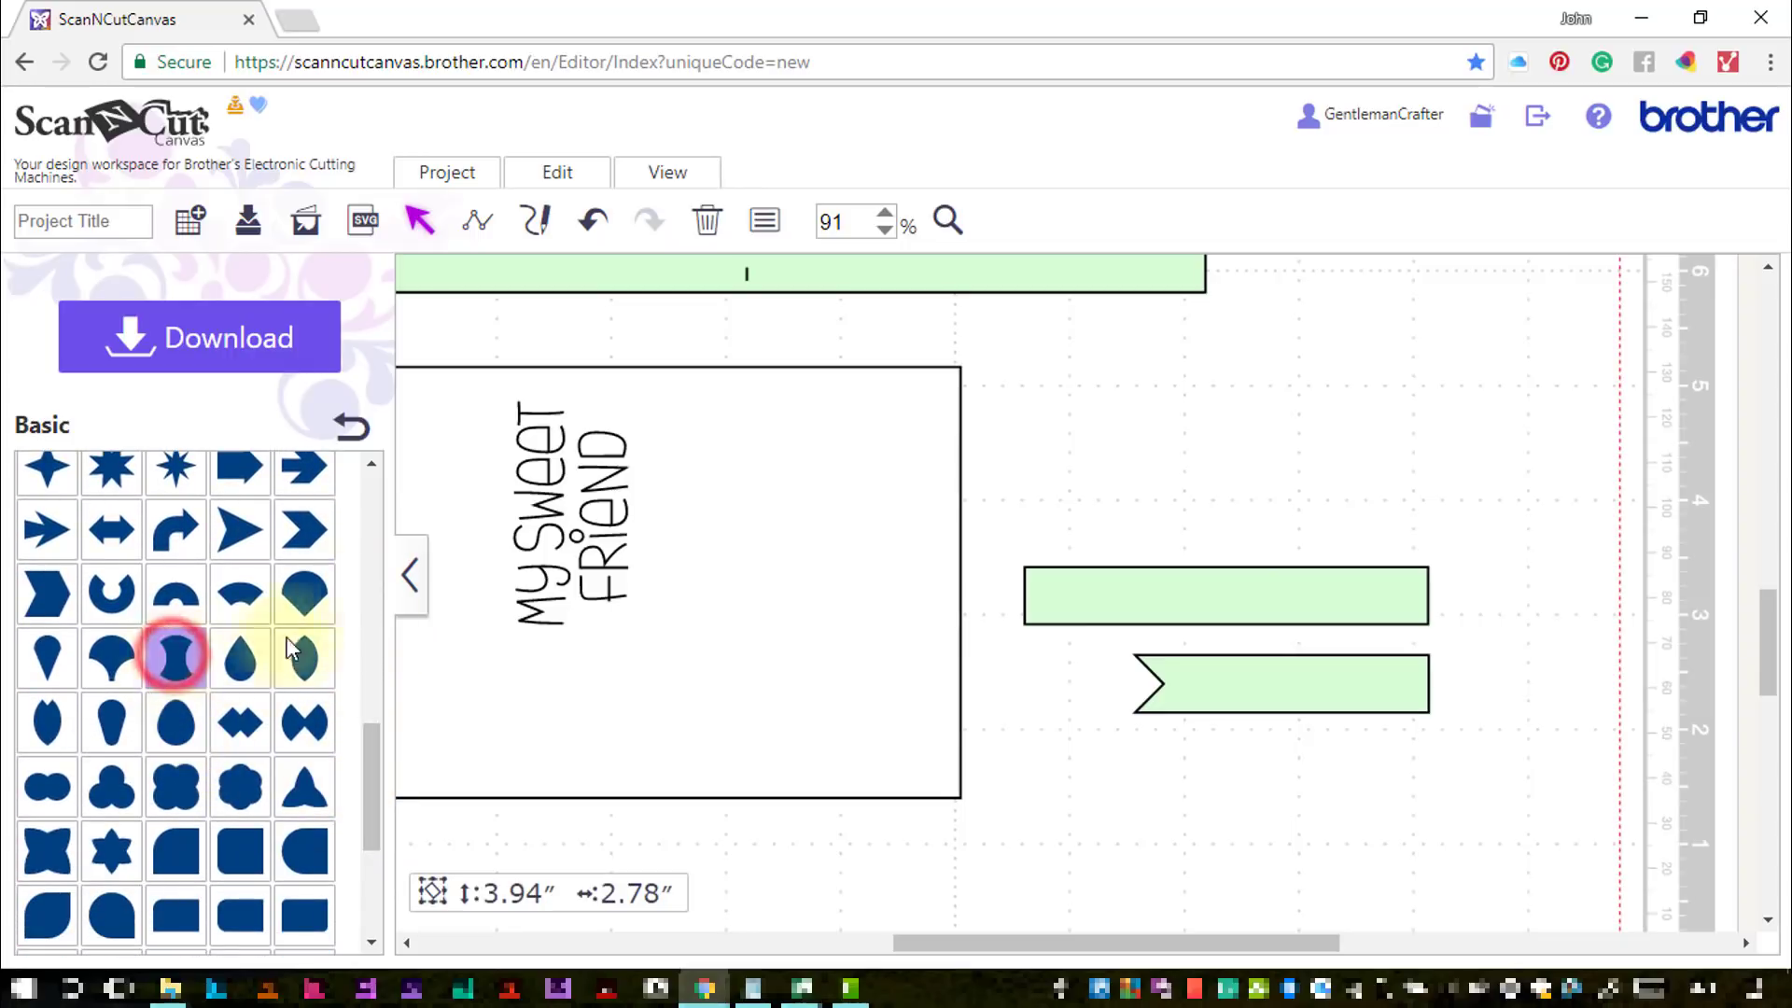
click(408, 575)
Move the concave-sided shape over the upper green strip and scale it to about 0.80" high by 0.56" wide
scroll(470, 612, up, 5)
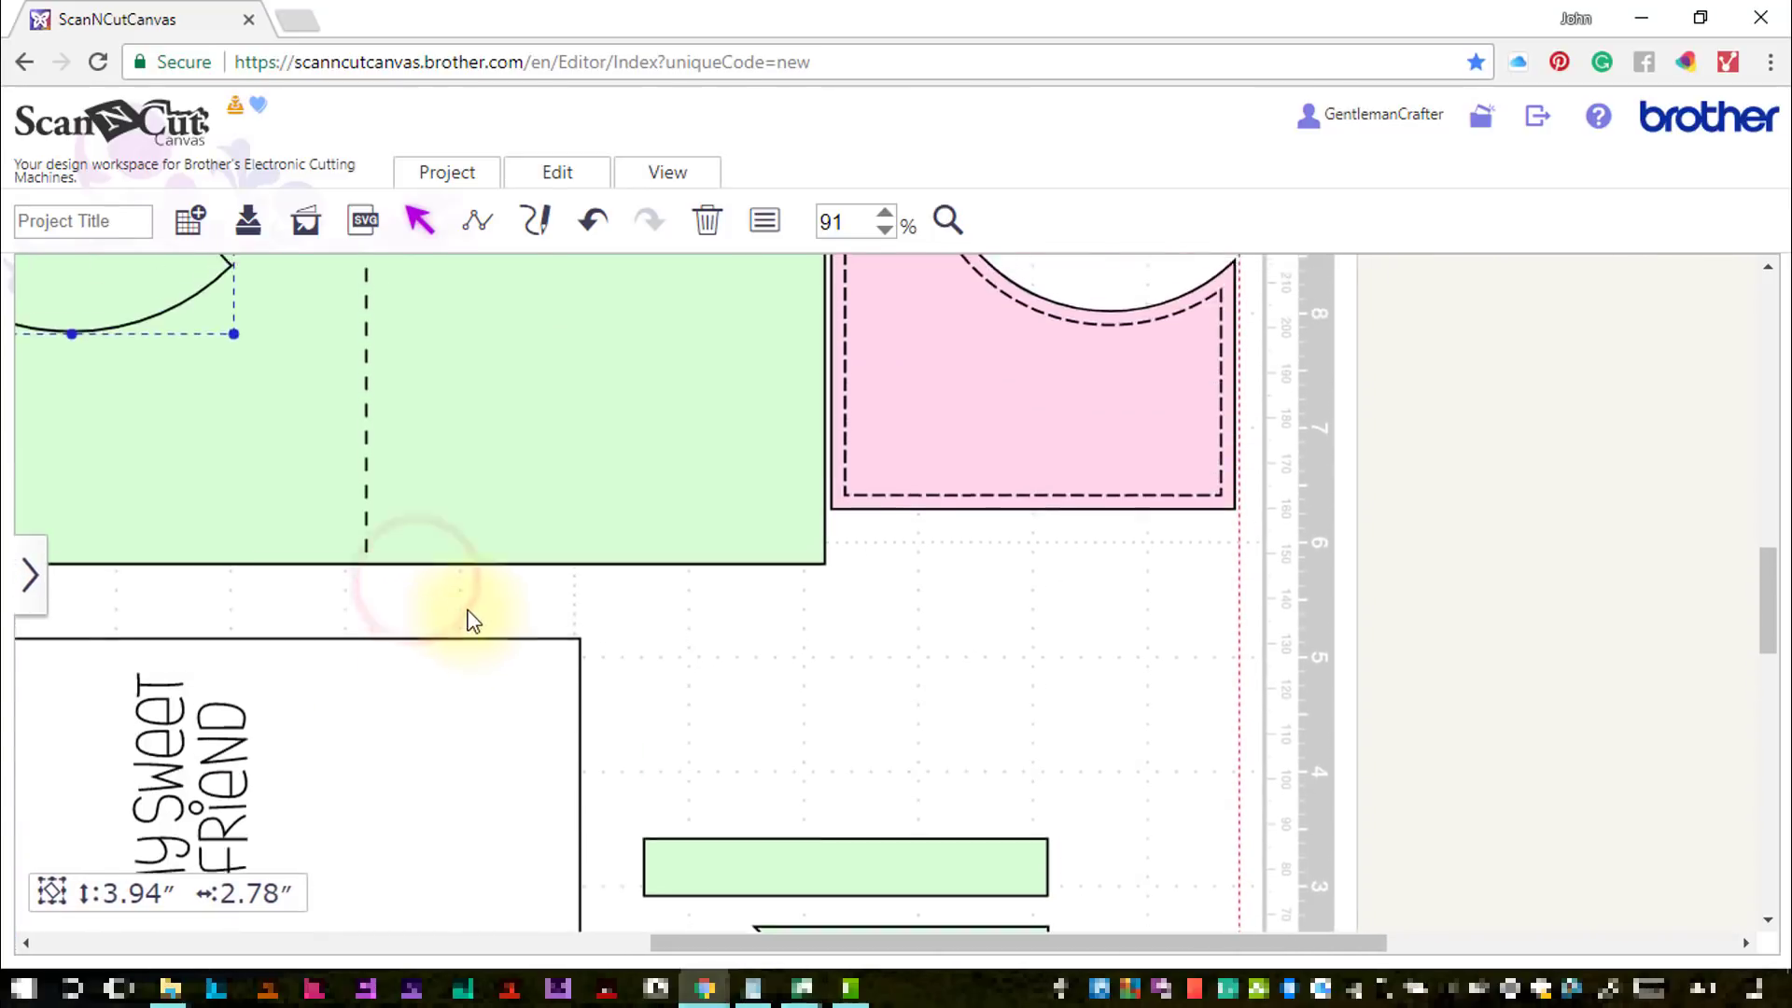
drag(172, 387, 933, 921)
scroll(924, 844, down, 4)
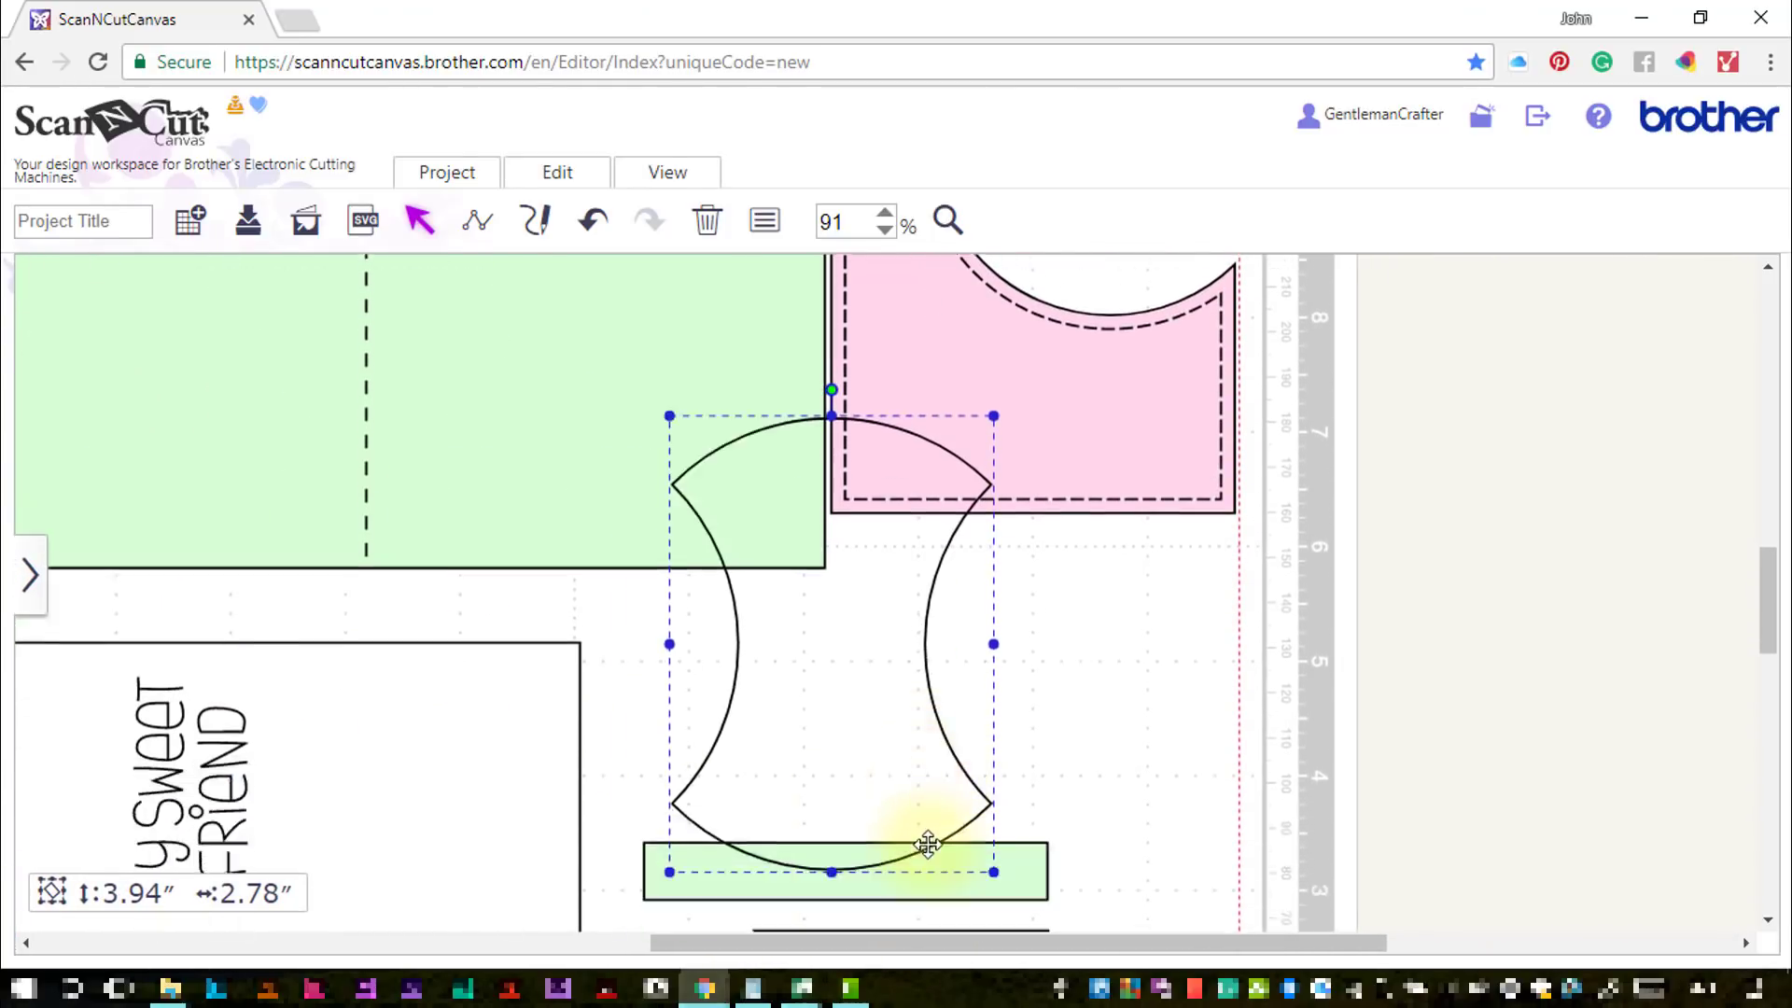
drag(846, 426, 832, 688)
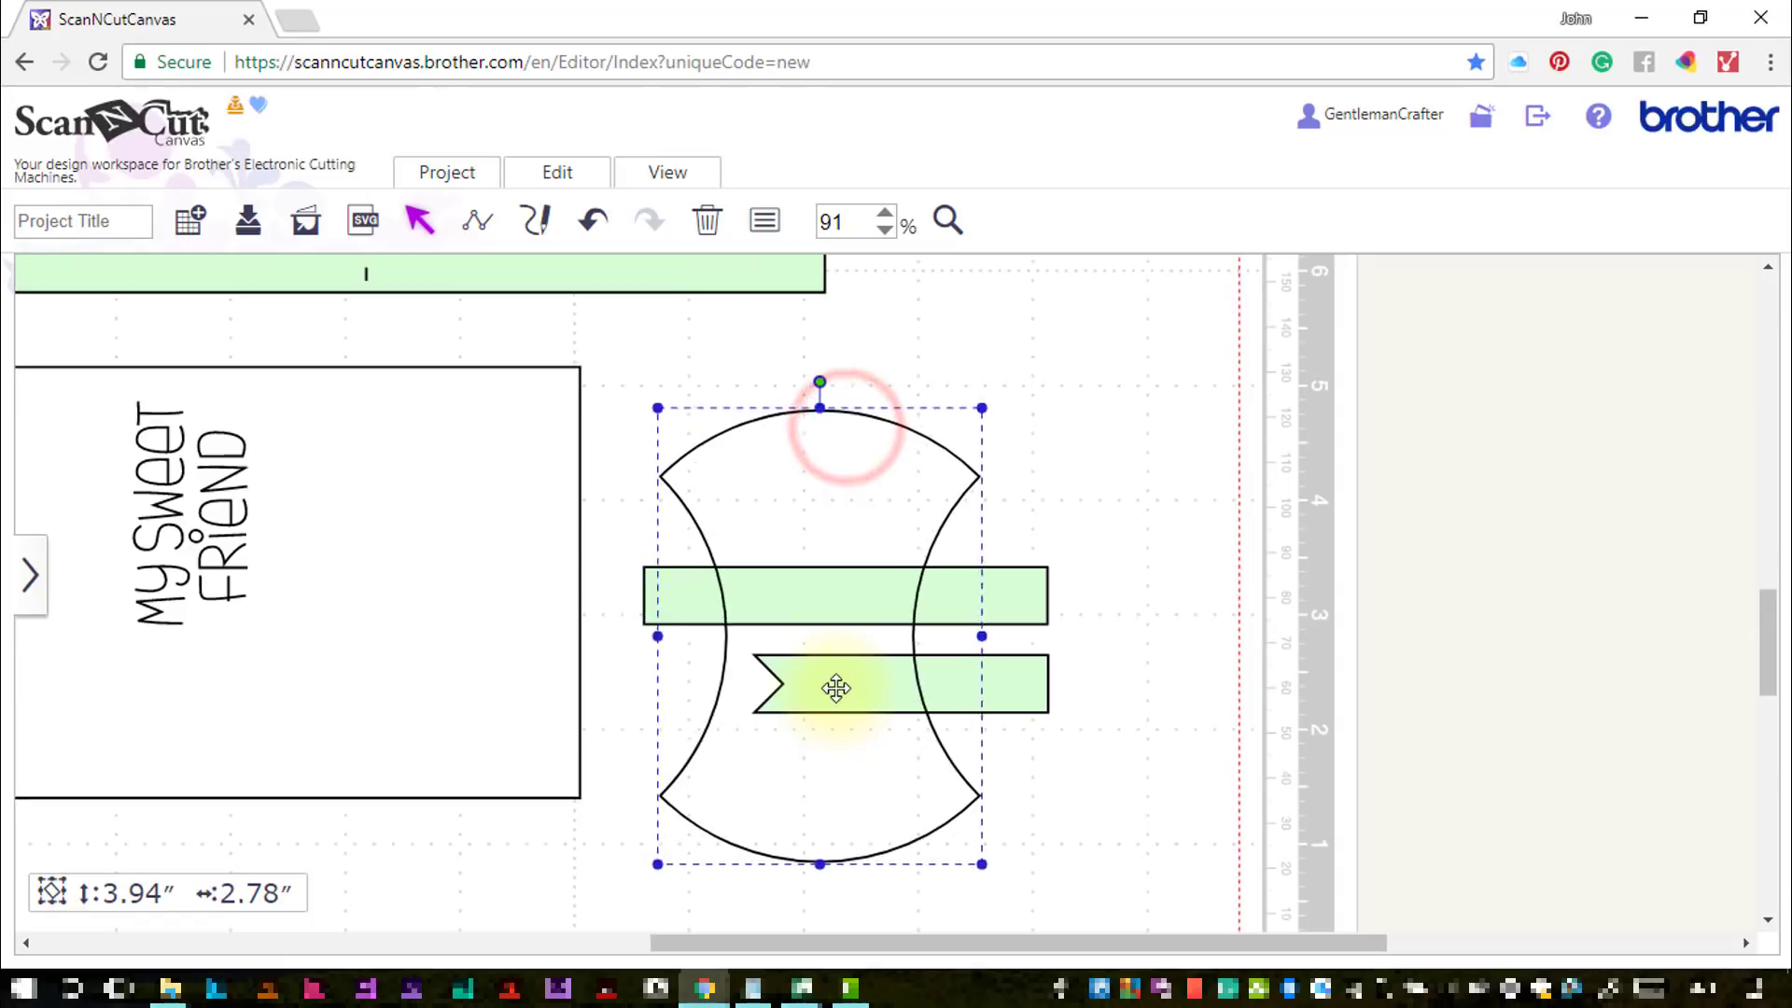
drag(983, 862, 854, 647)
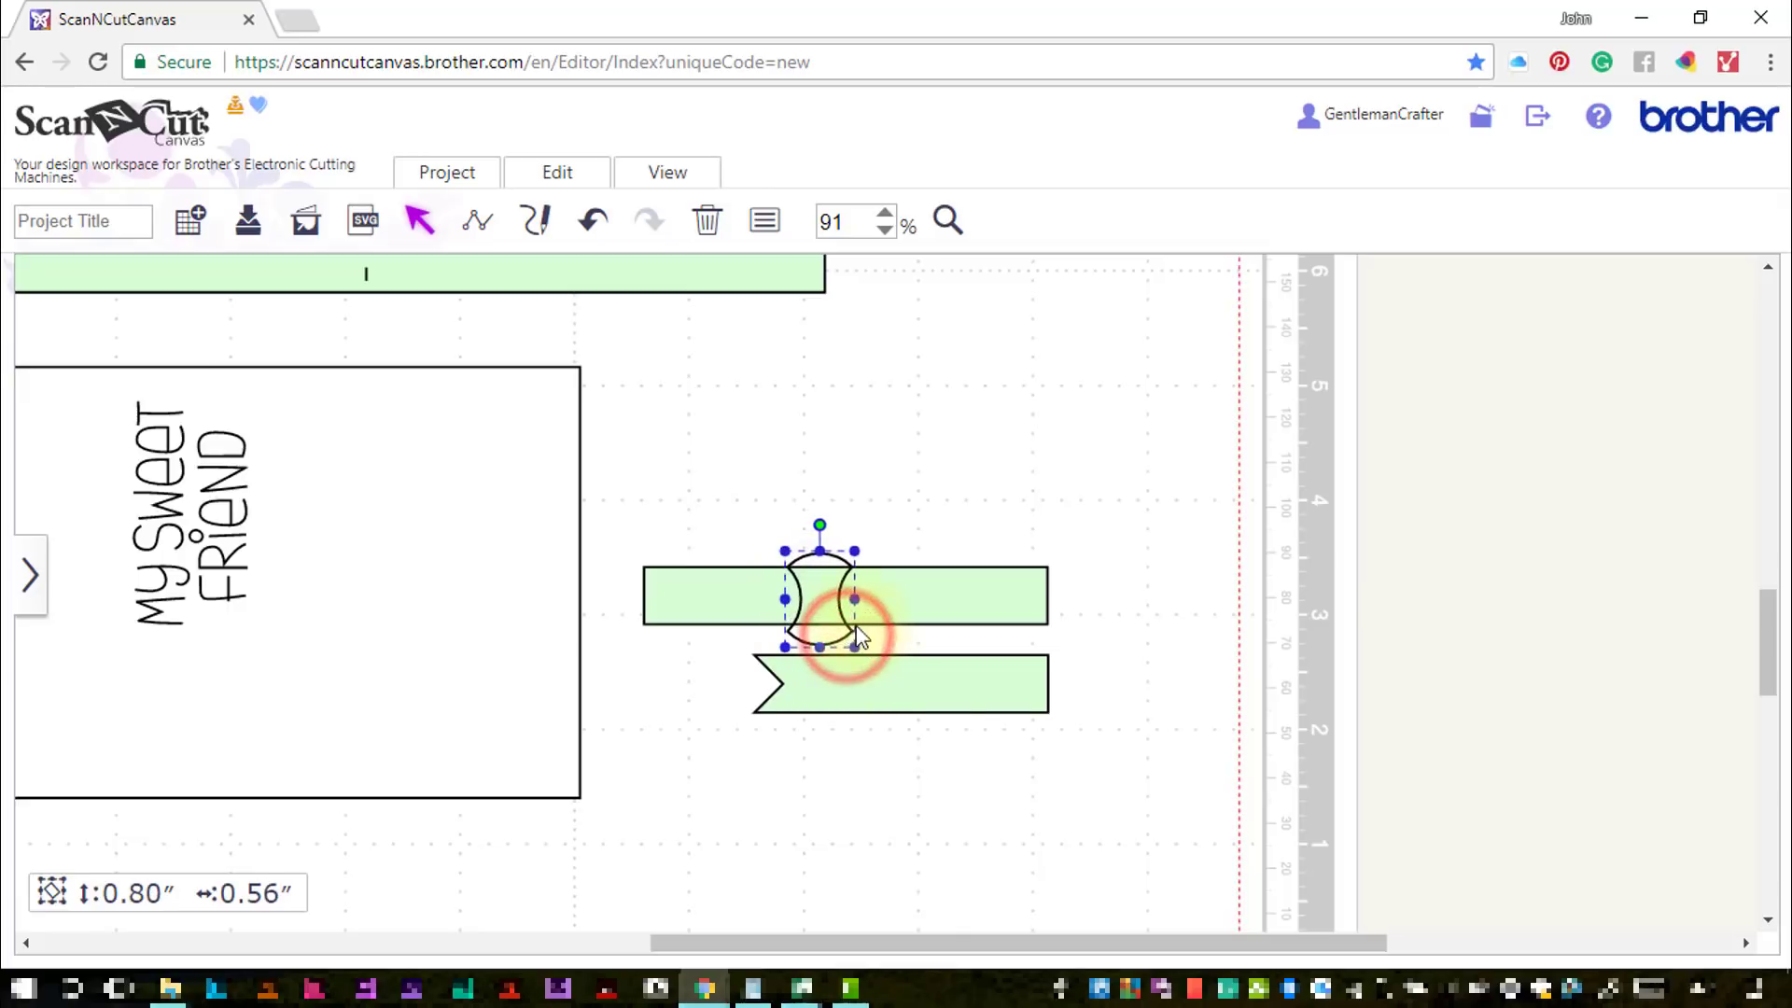
Align the concave-sided shape and the upper green strip on their horizontal centreline
click(948, 220)
drag(731, 488, 920, 687)
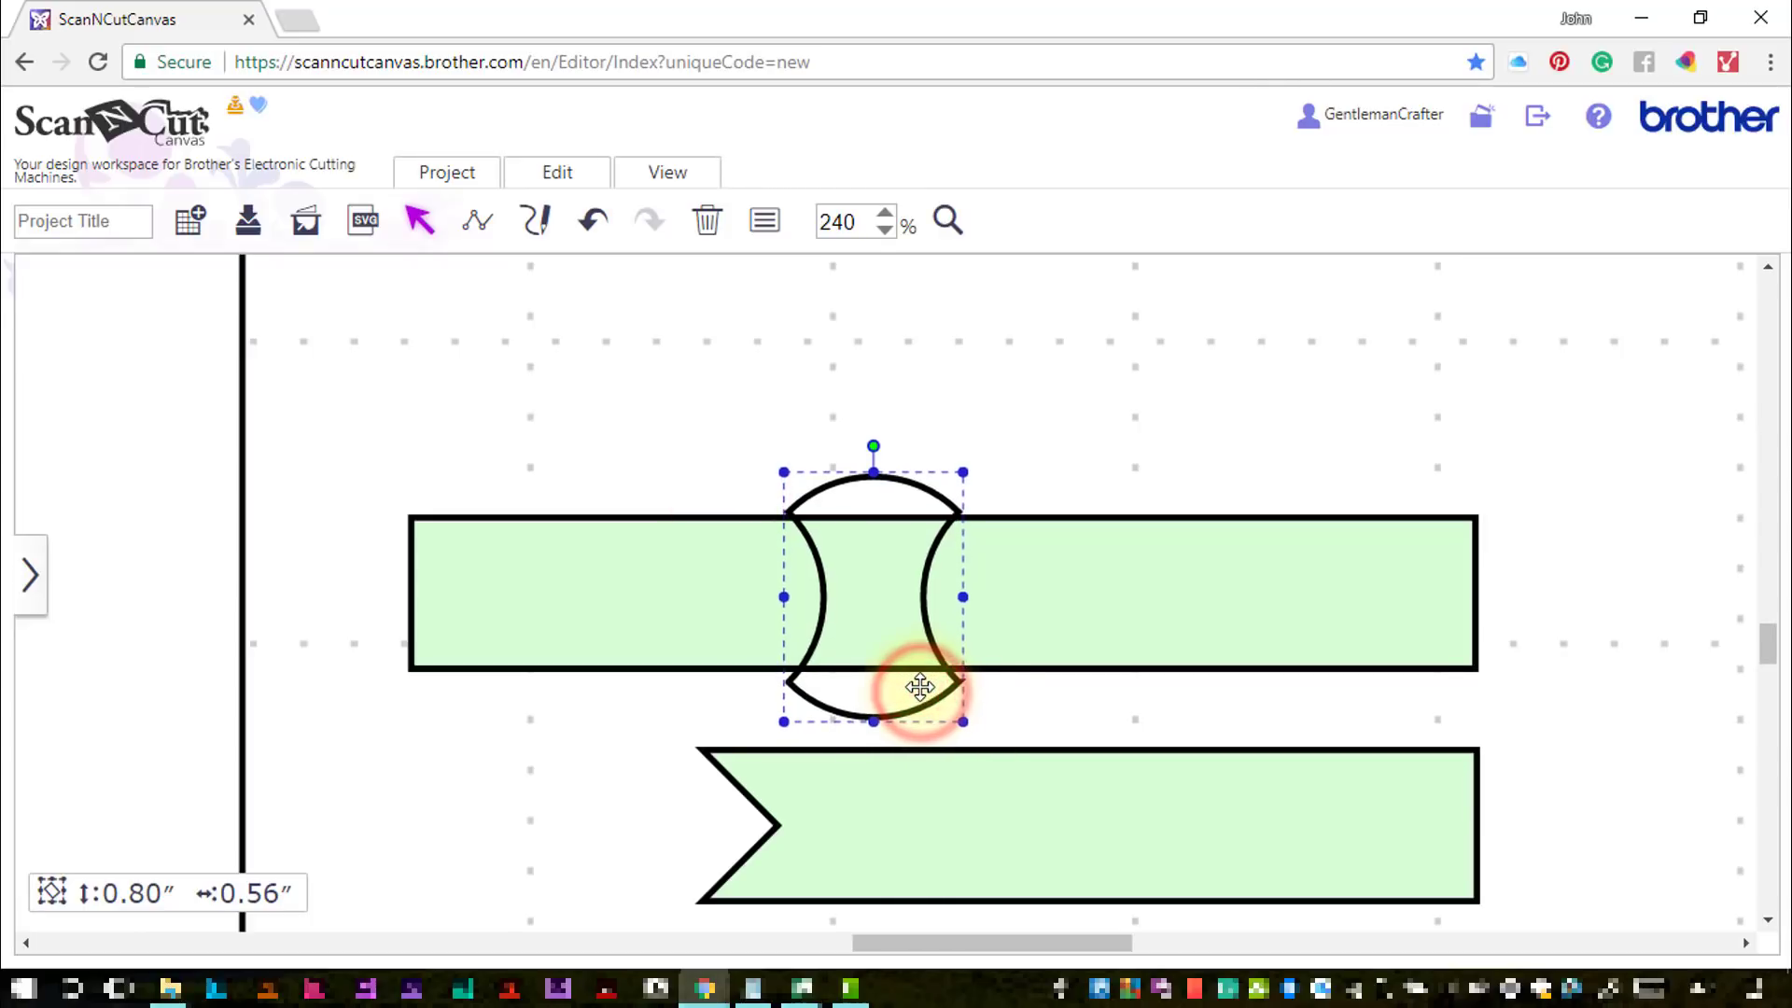
shift+click(1064, 608)
click(578, 174)
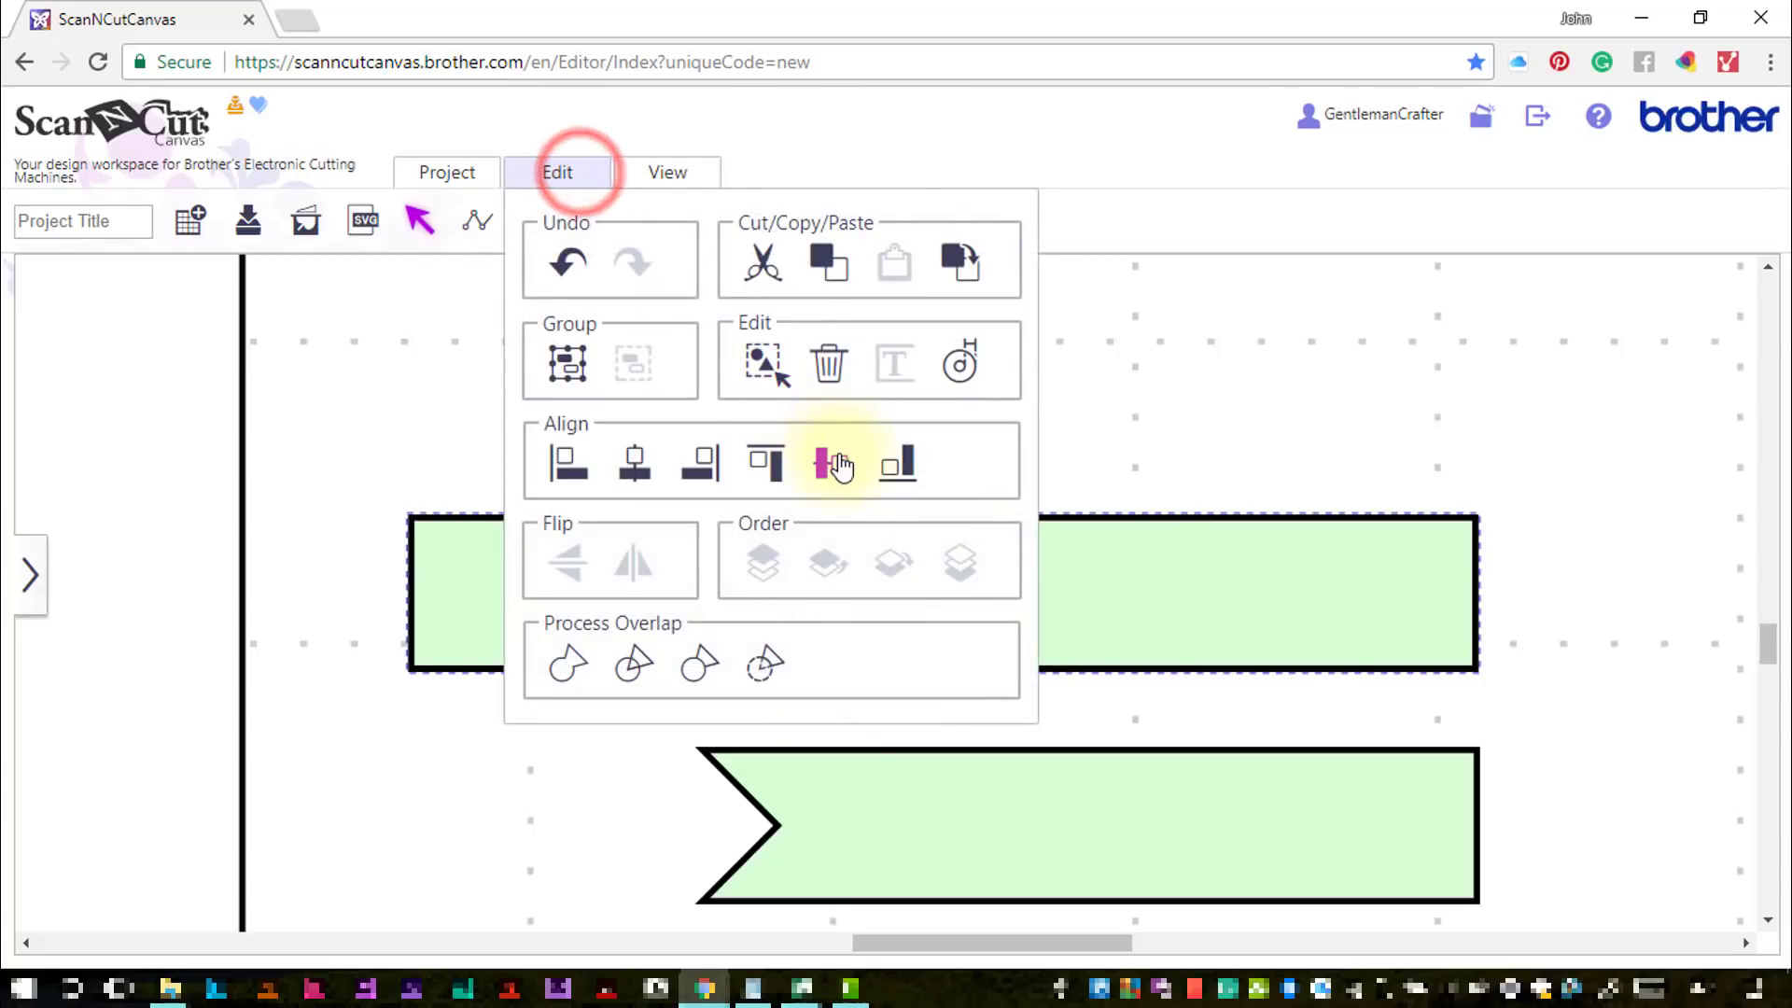
click(835, 464)
click(1113, 449)
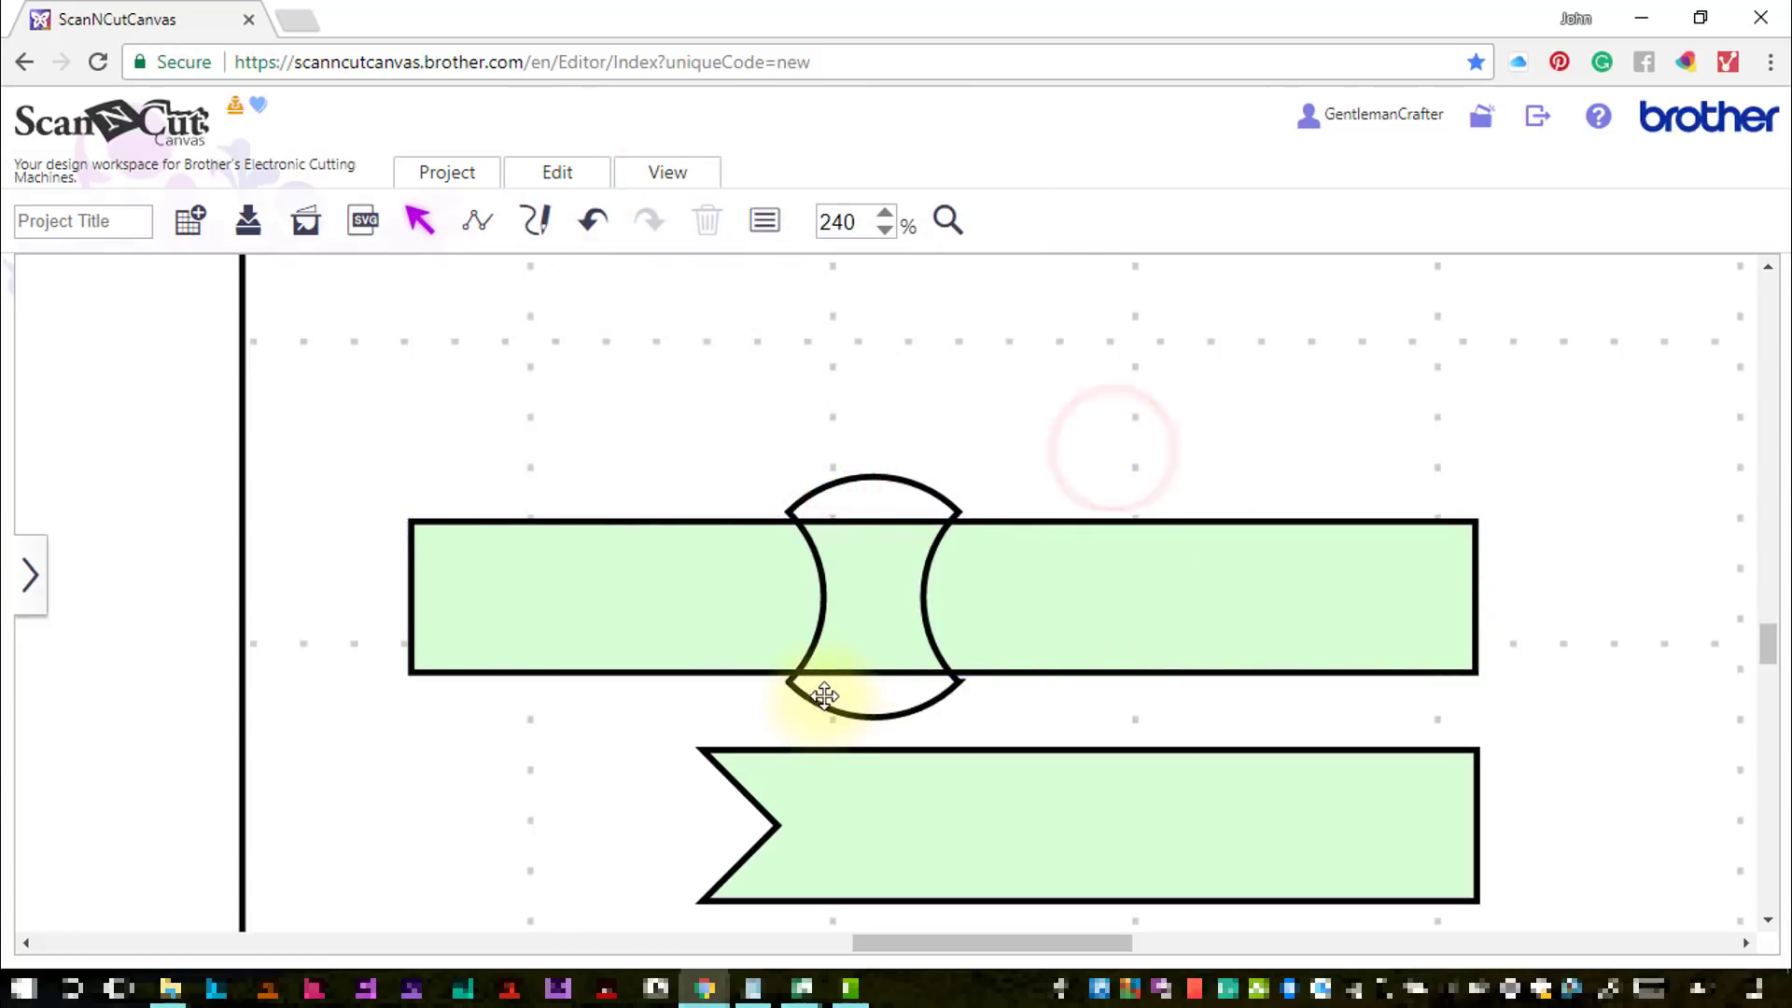
Create an inward offset line of the concave-sided shape at 0.08 inches with round corners, leaving the original line as is
click(882, 475)
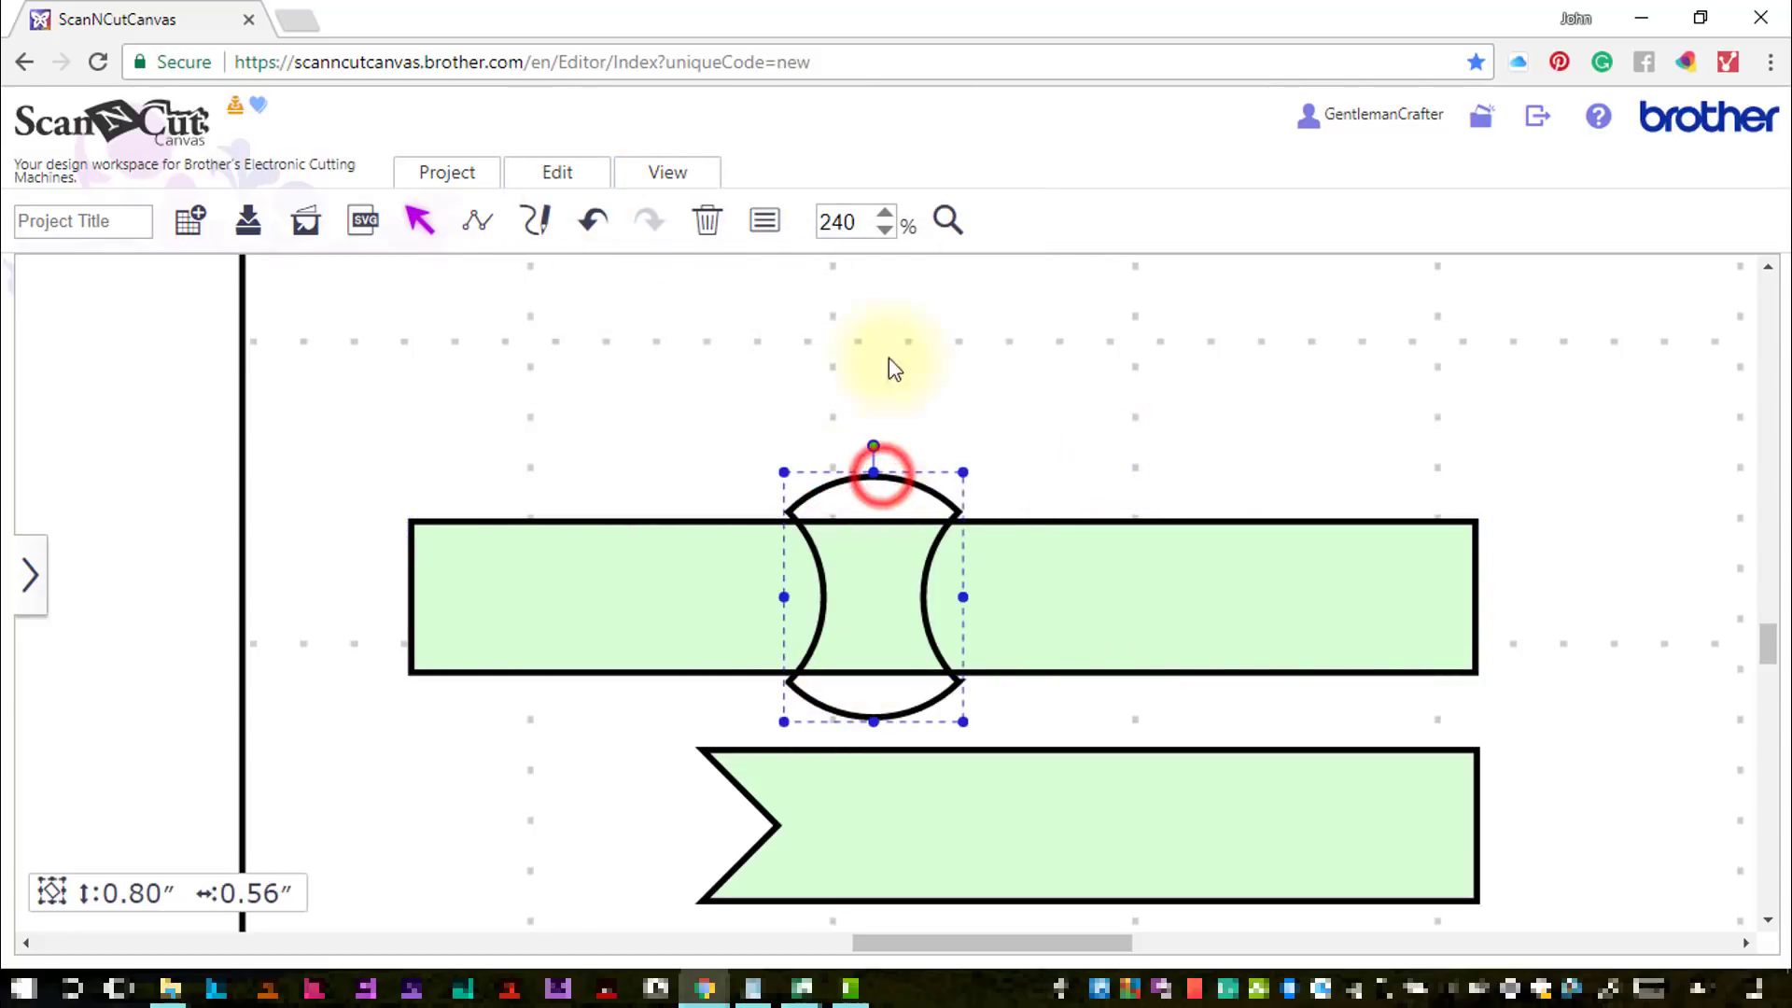
click(564, 175)
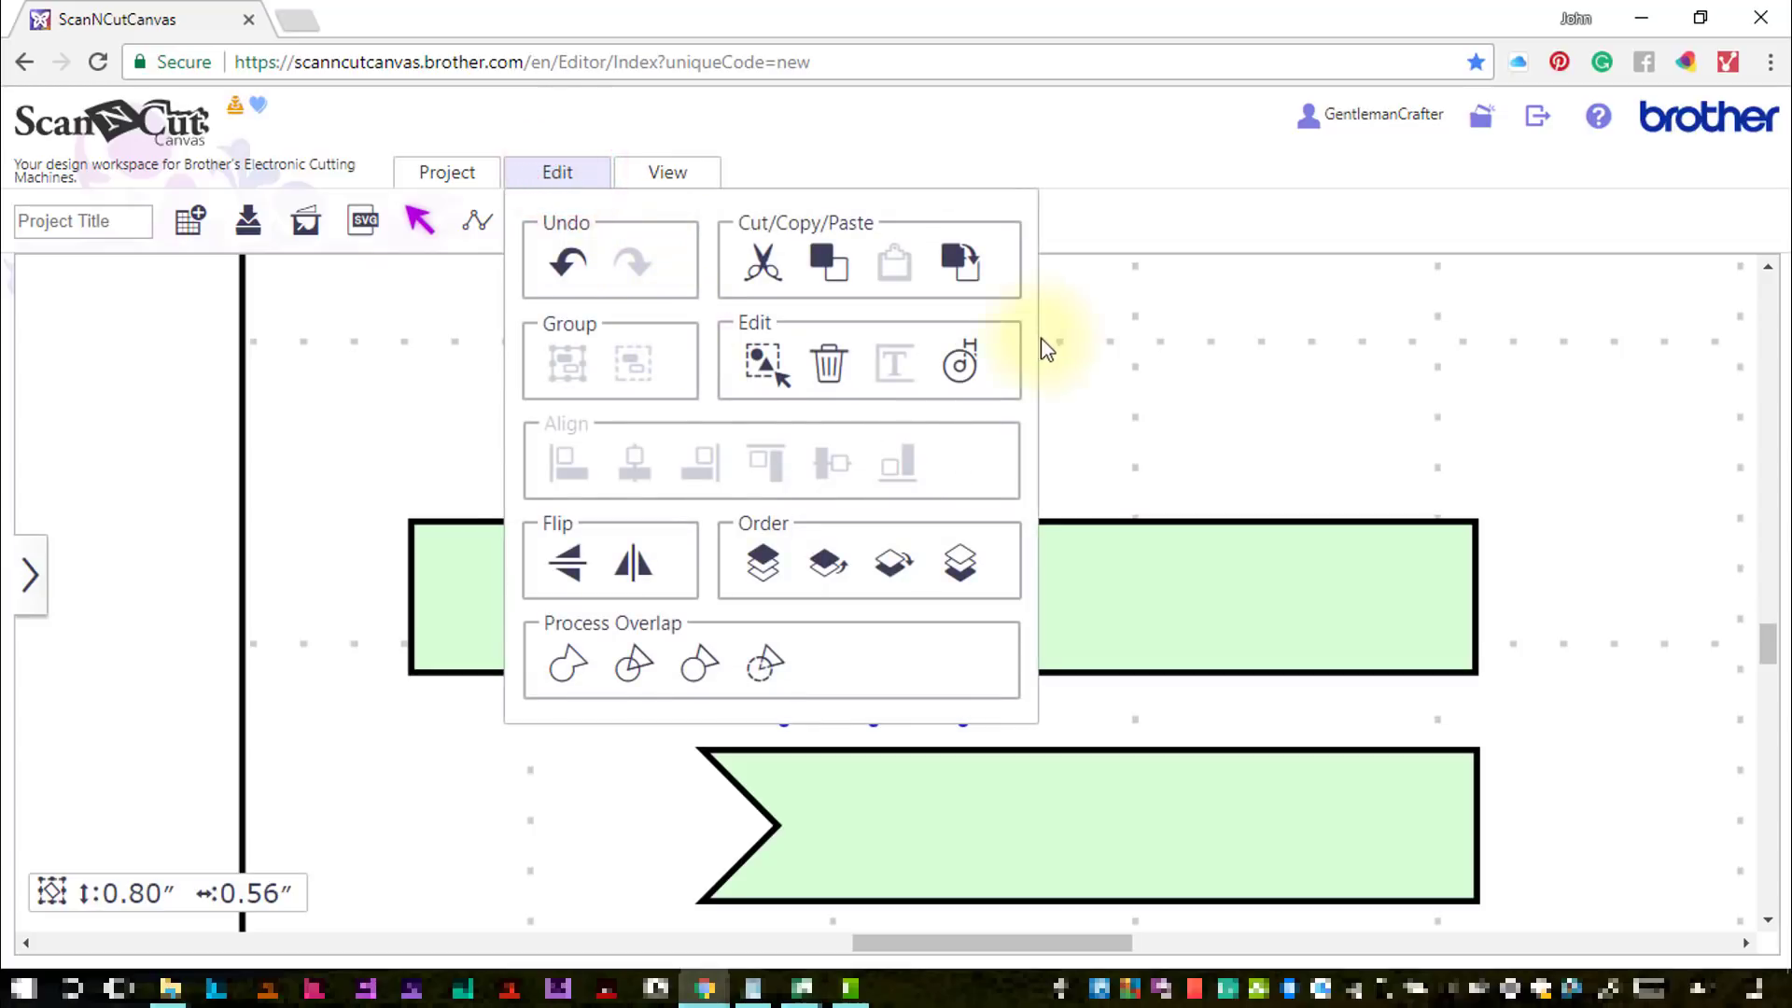
click(970, 371)
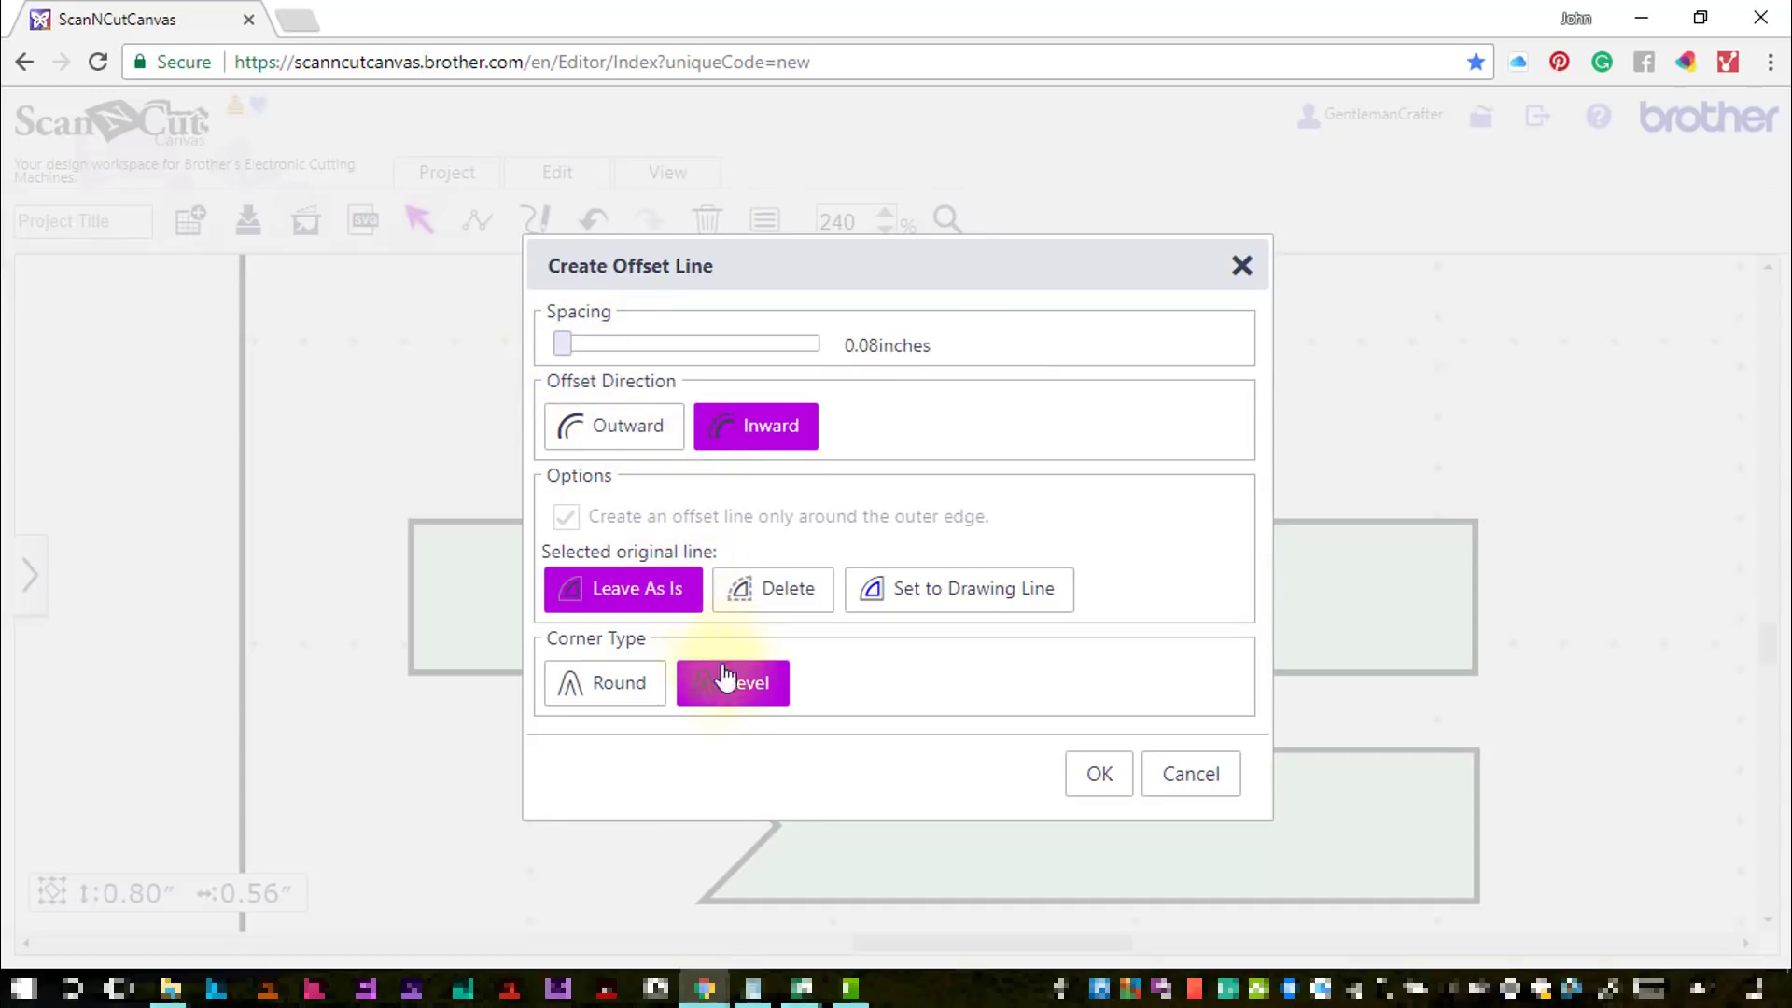
click(624, 682)
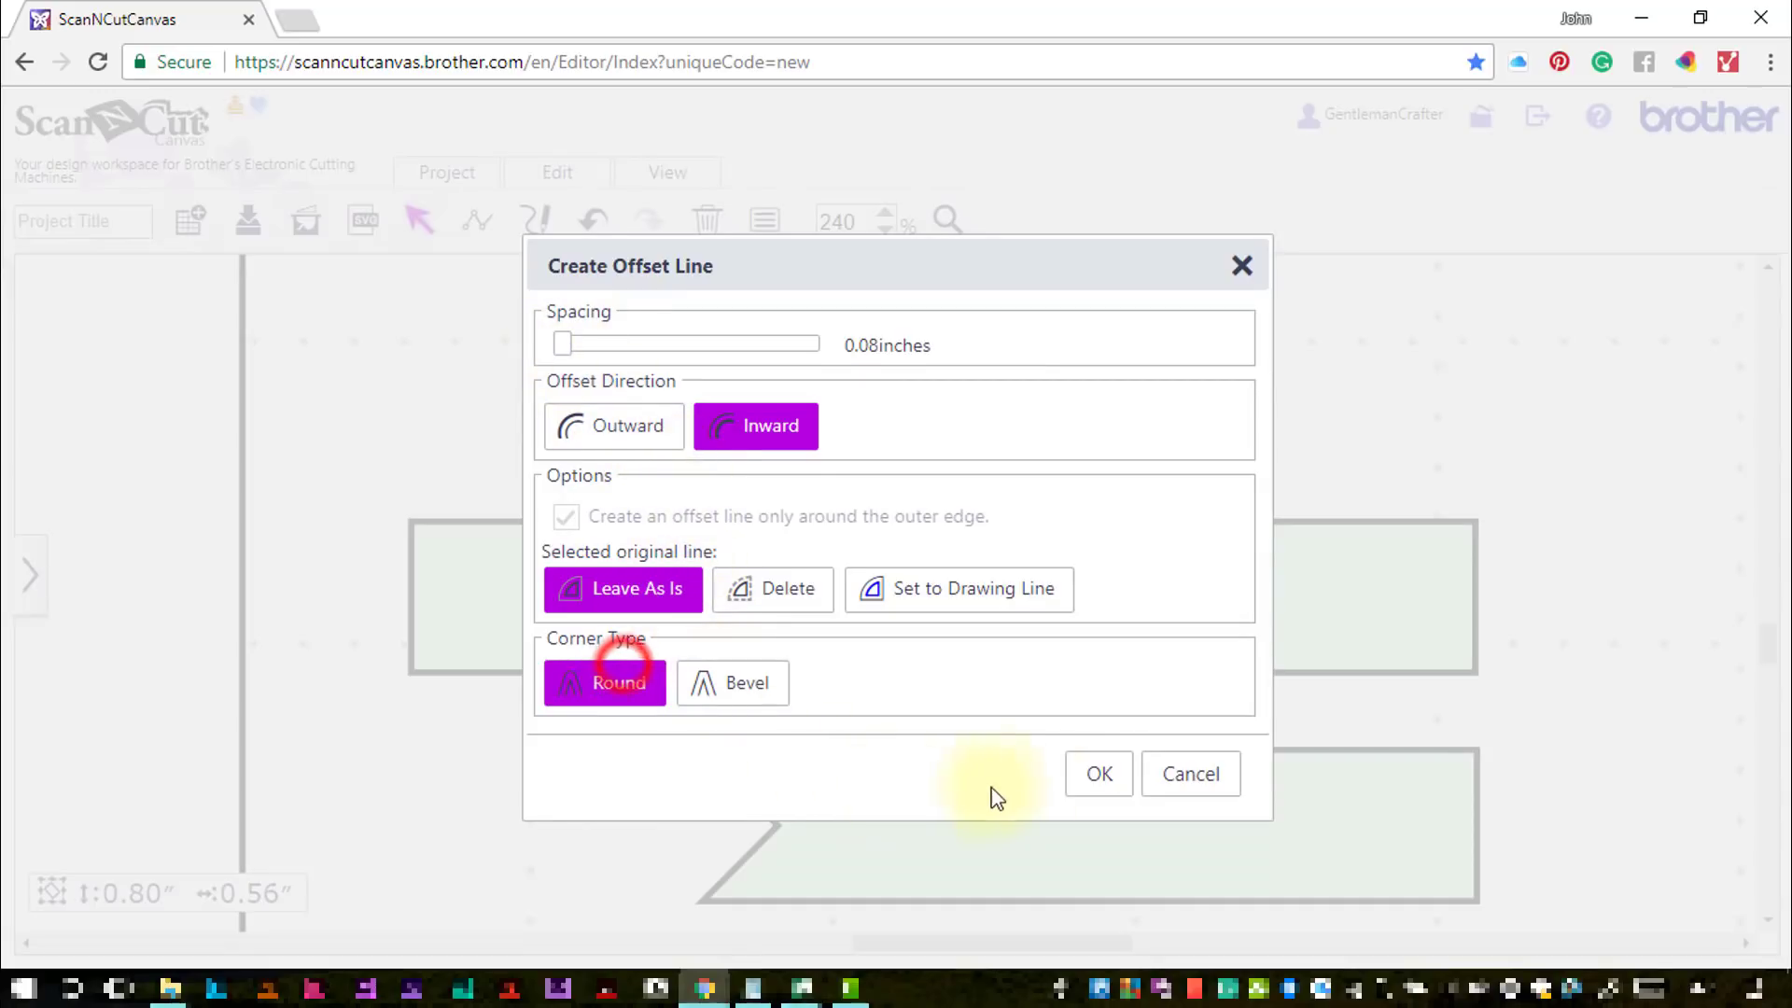
click(1102, 774)
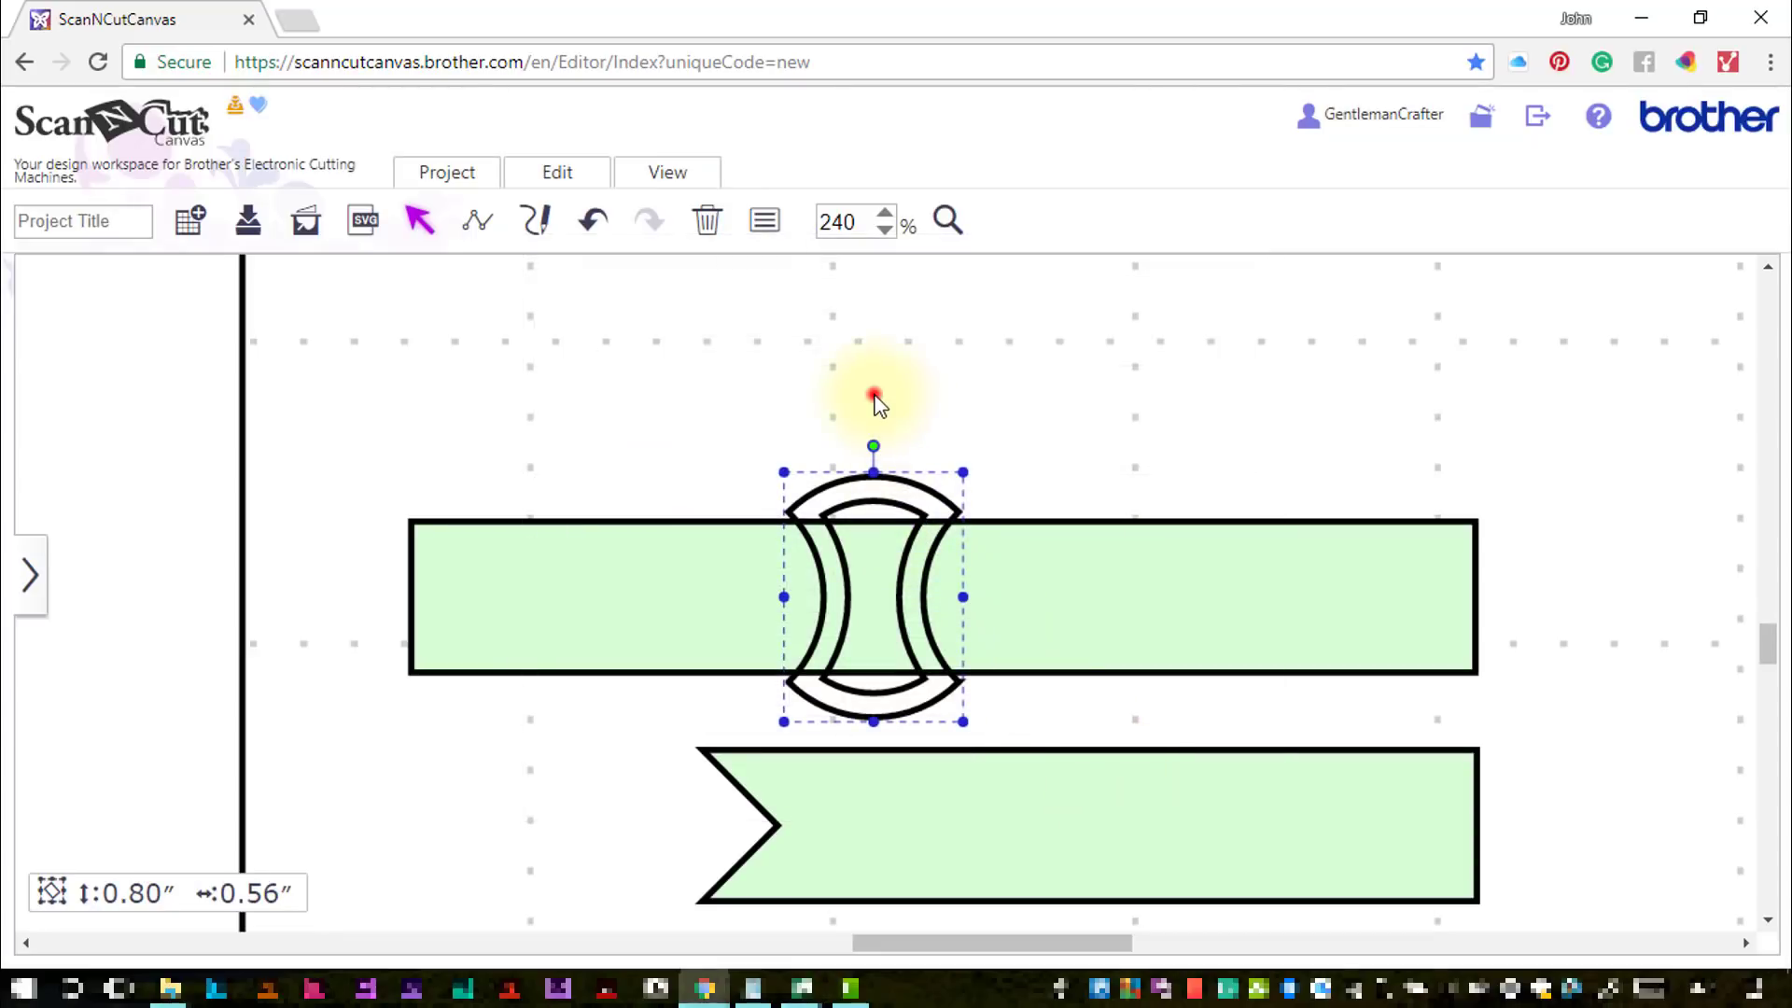
Select the concave-sided shape with its offset line and subtract the inner outline to form a hollow buckle
drag(829, 366, 924, 511)
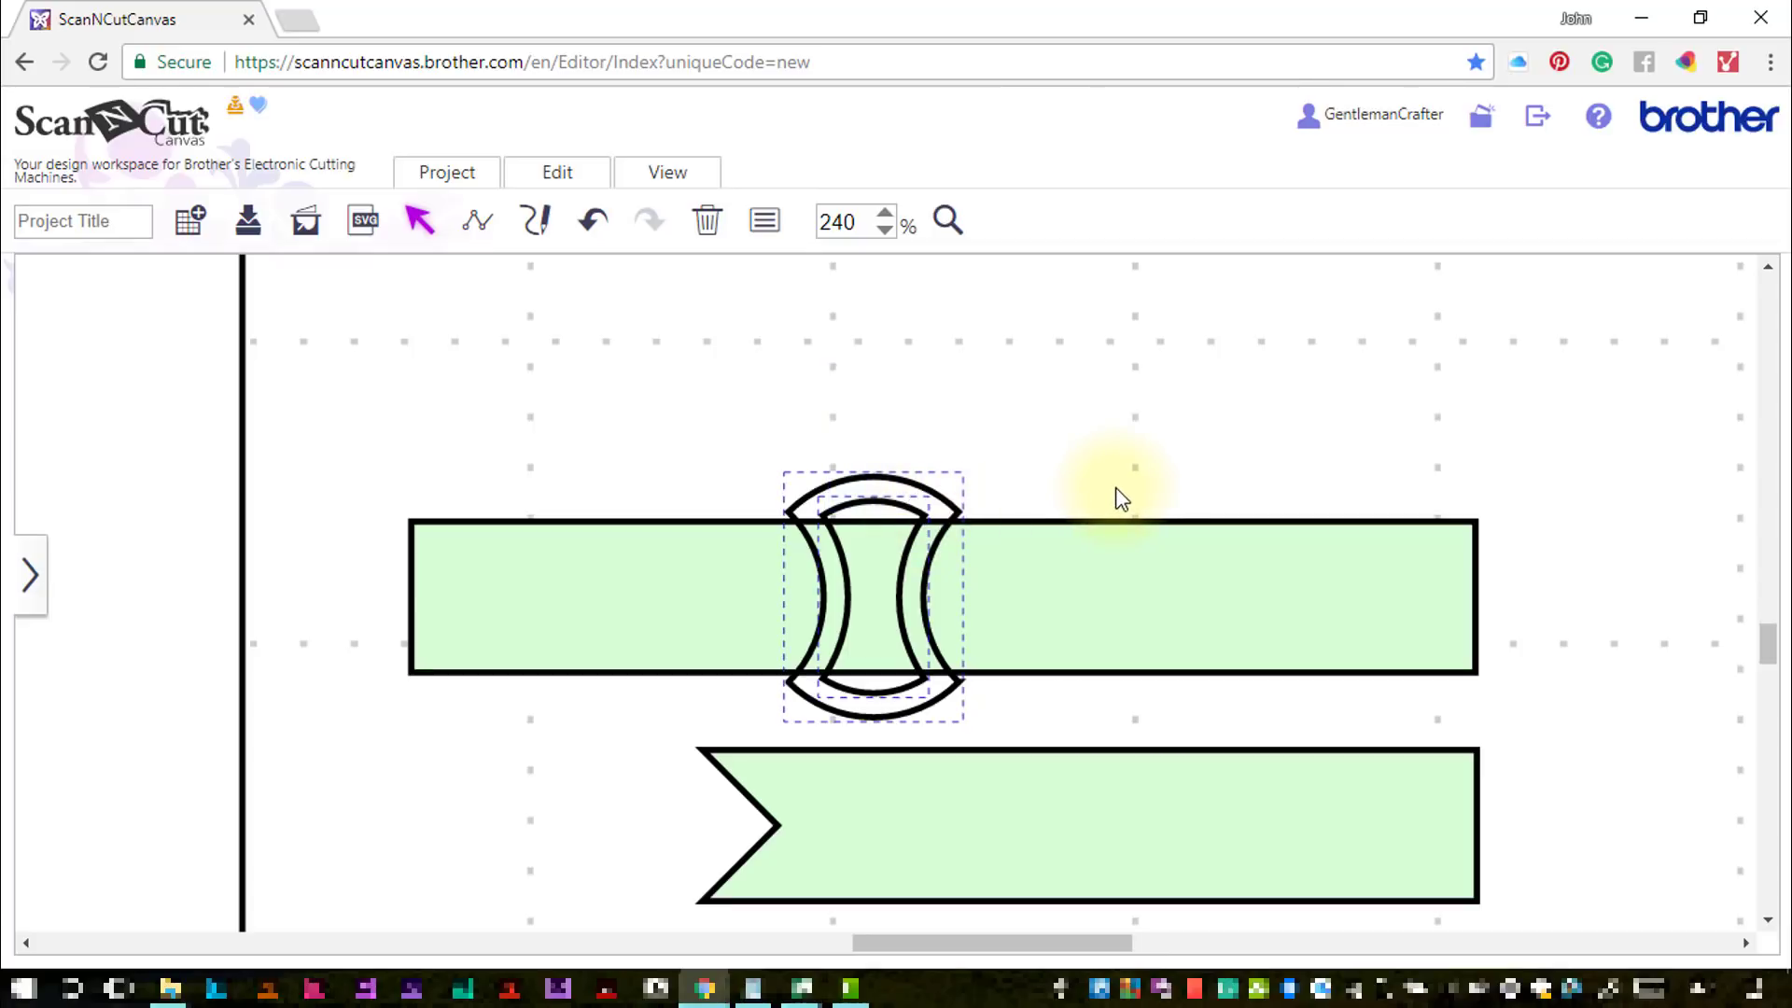
click(560, 174)
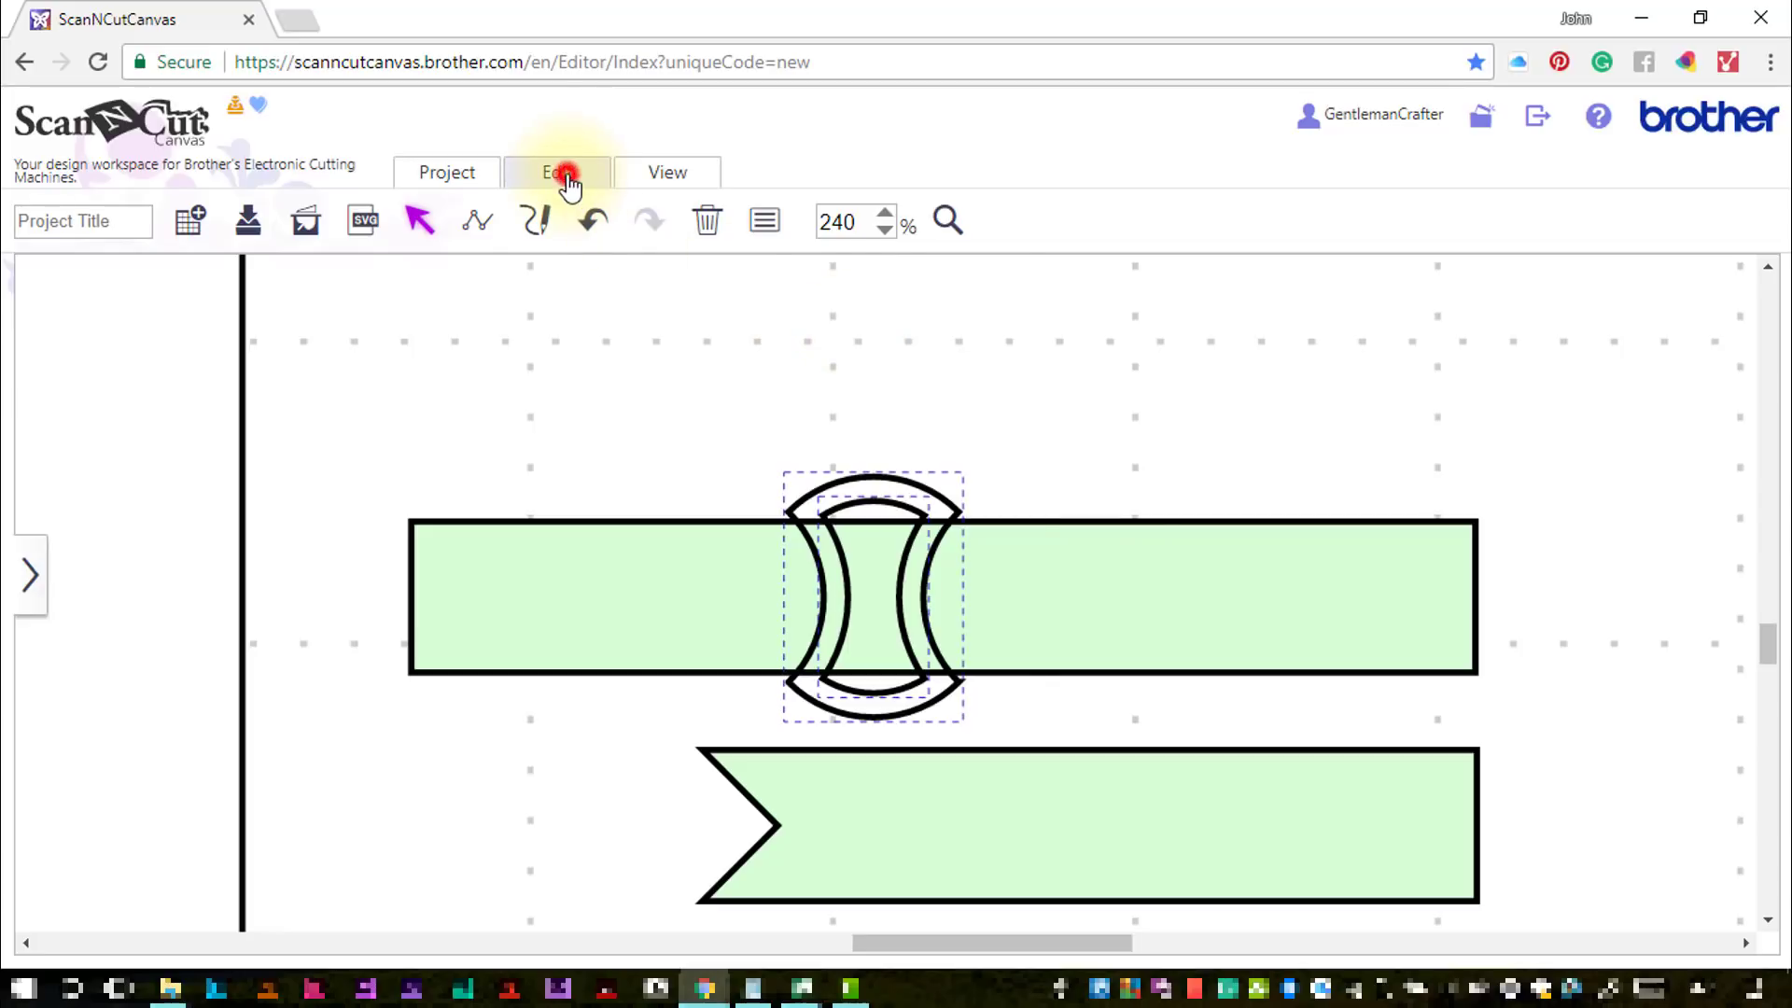
click(769, 660)
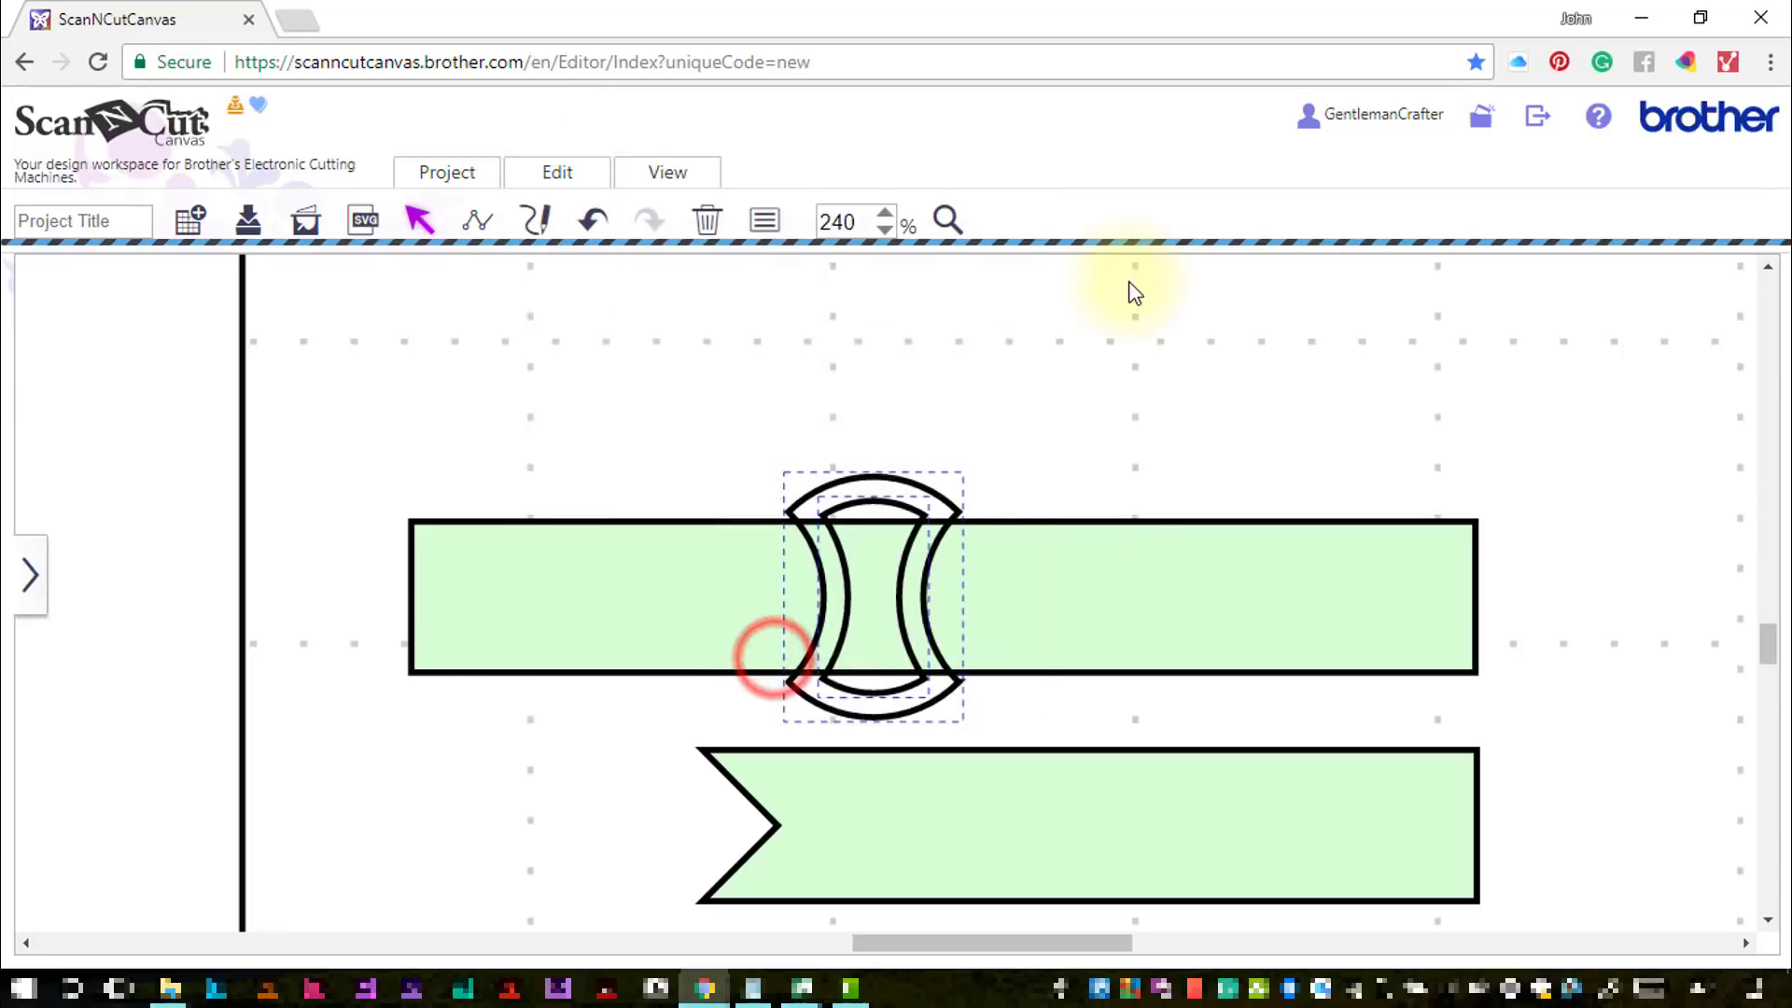
Fill the buckle frame with dark grey and enlarge it to about 0.84" high by 0.59" wide
click(917, 487)
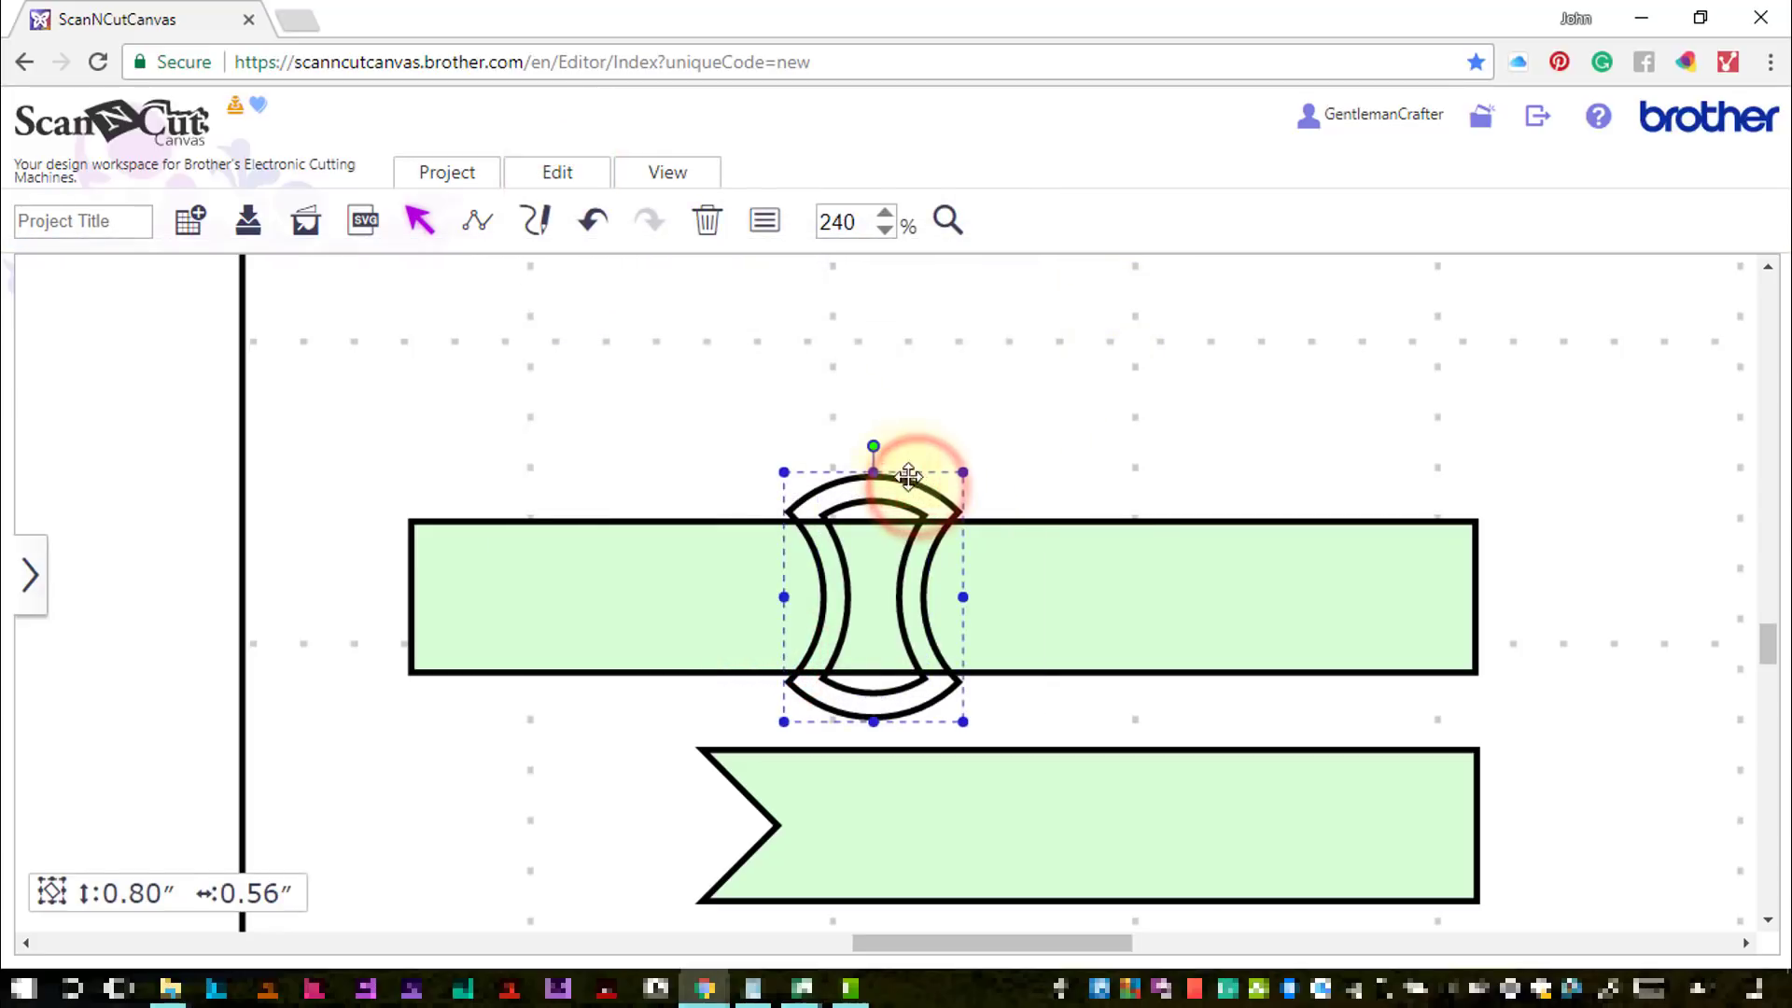
click(761, 221)
click(152, 580)
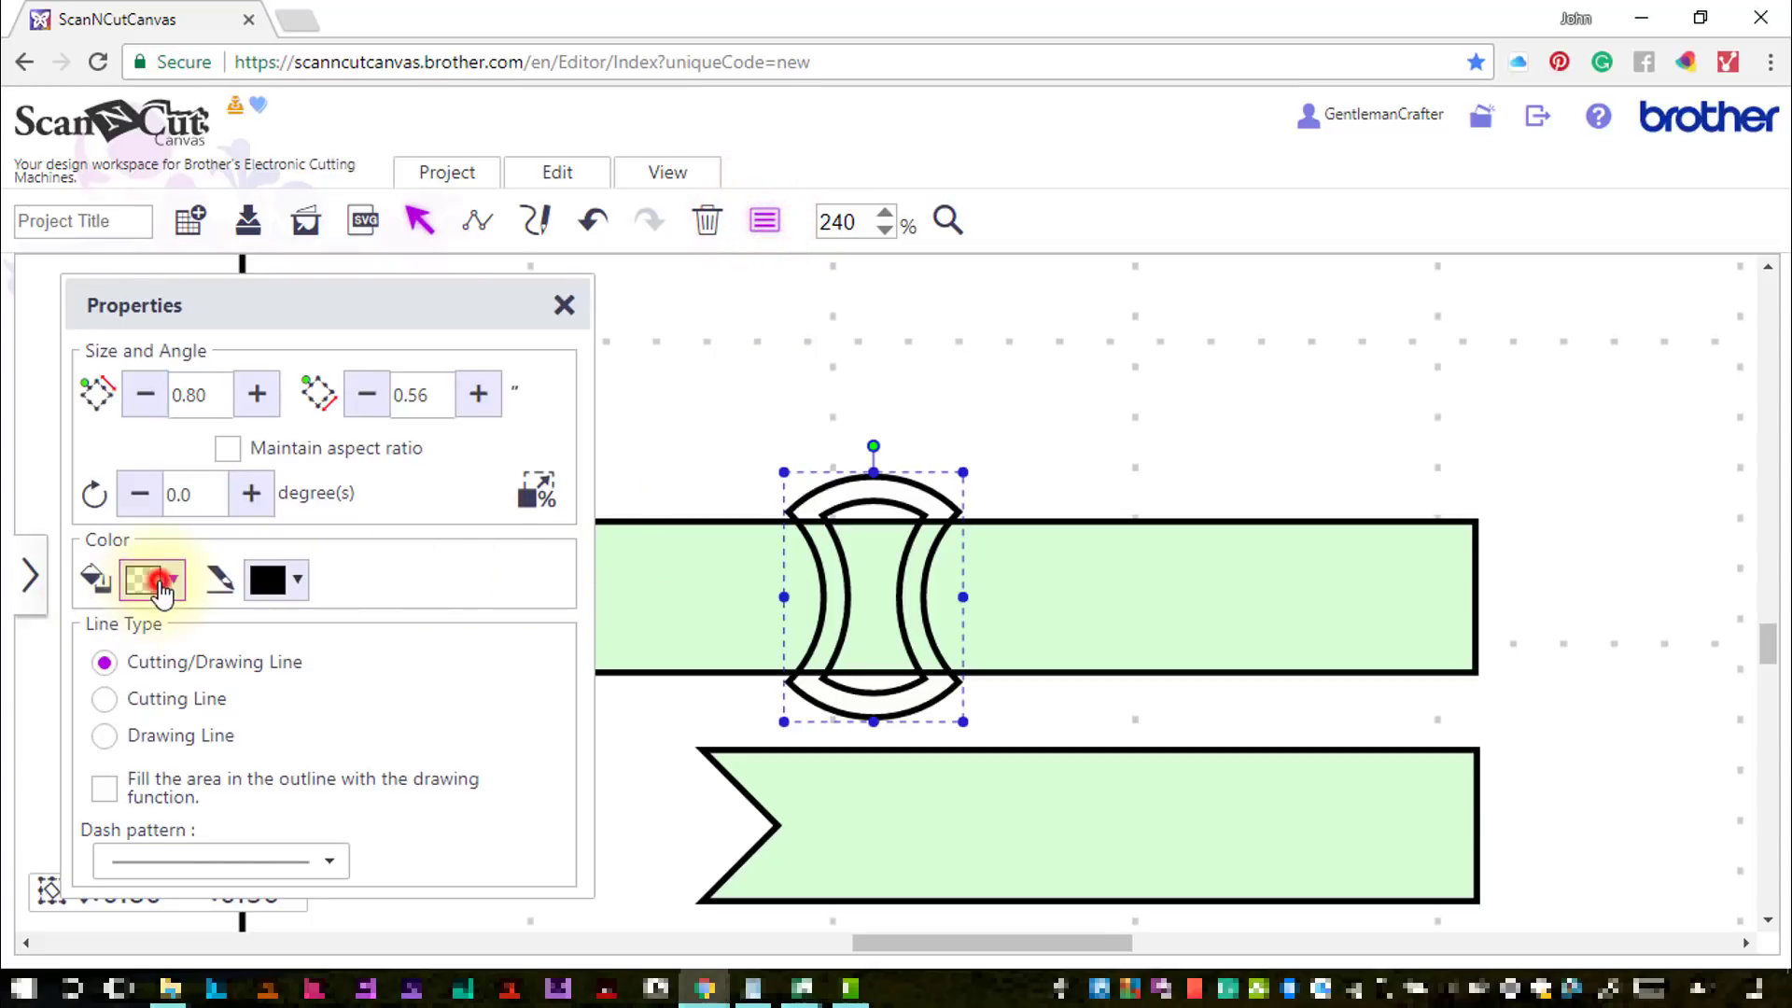
click(444, 486)
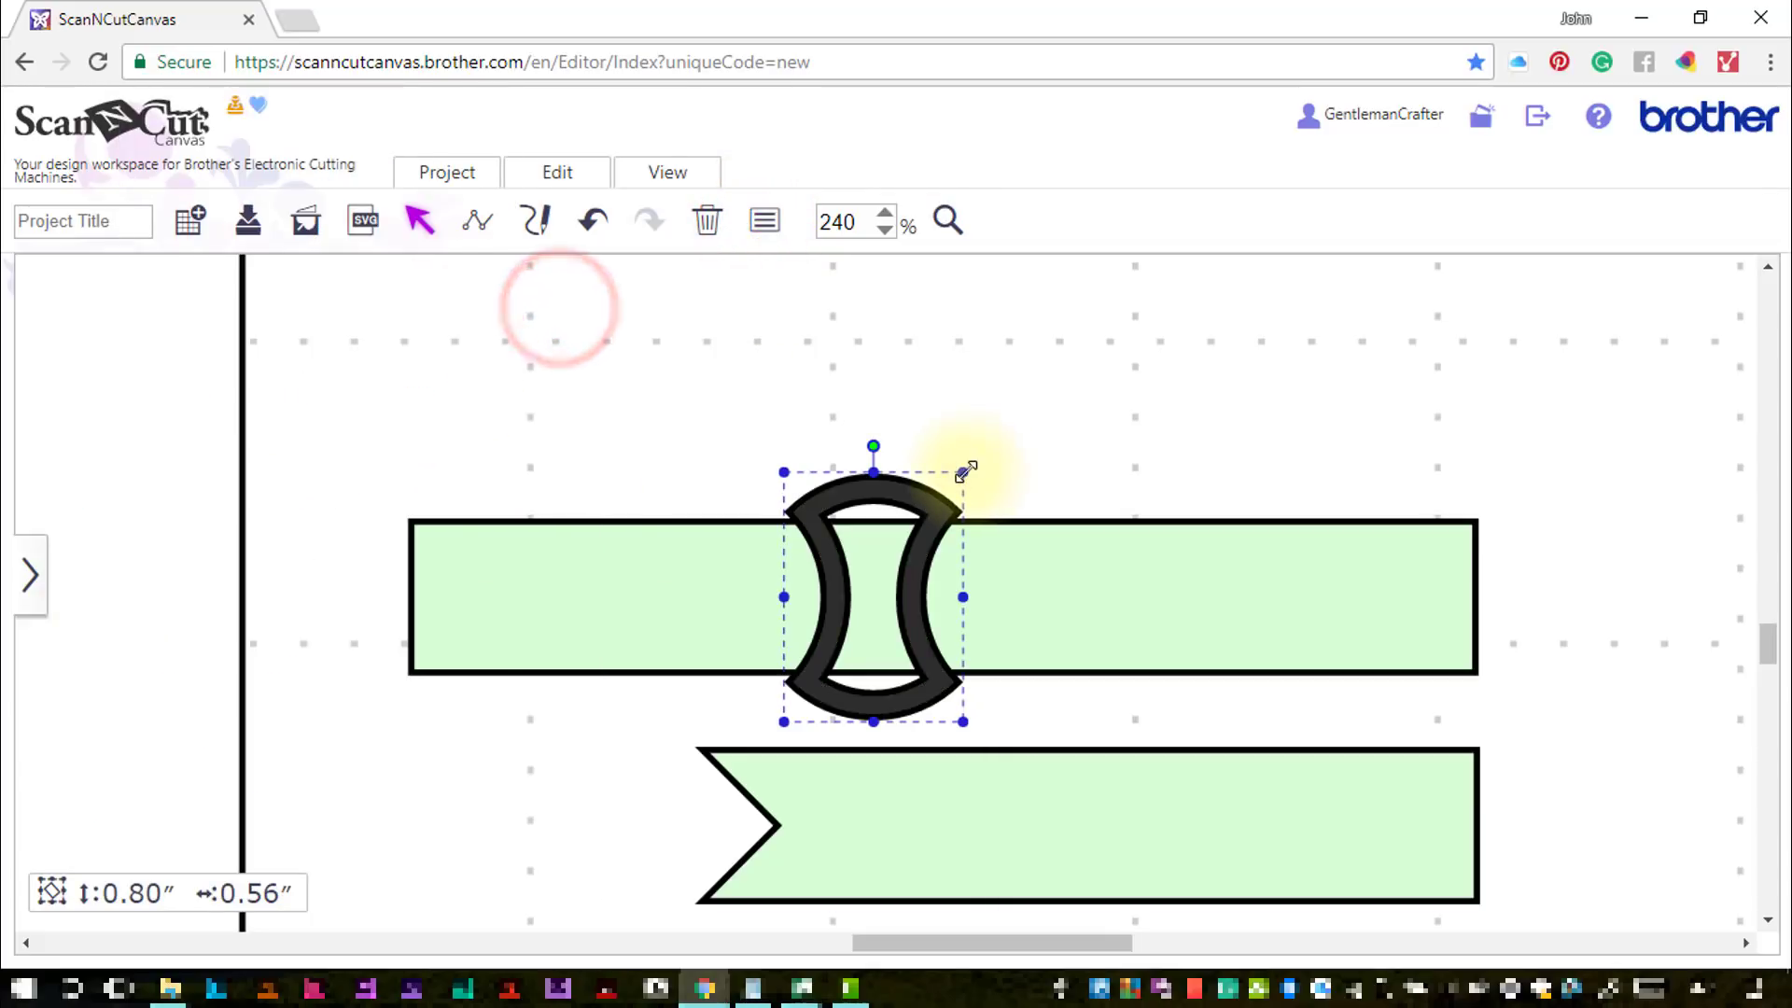
drag(962, 472, 975, 468)
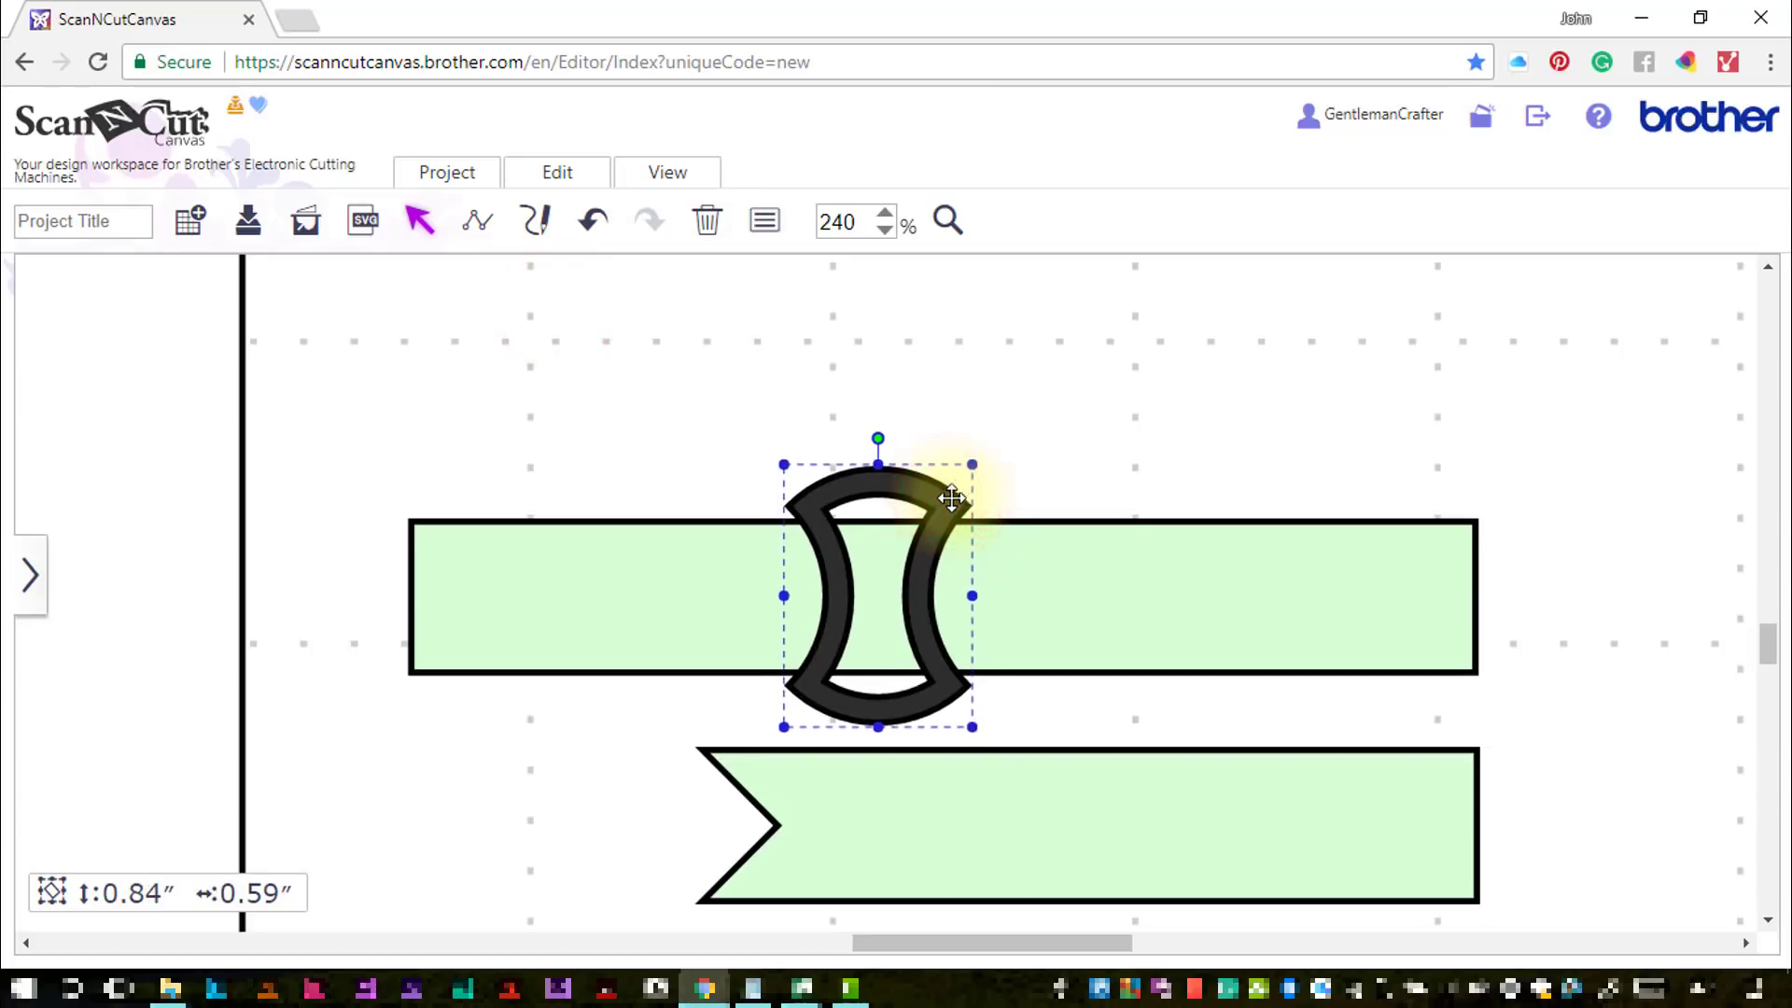
click(1019, 436)
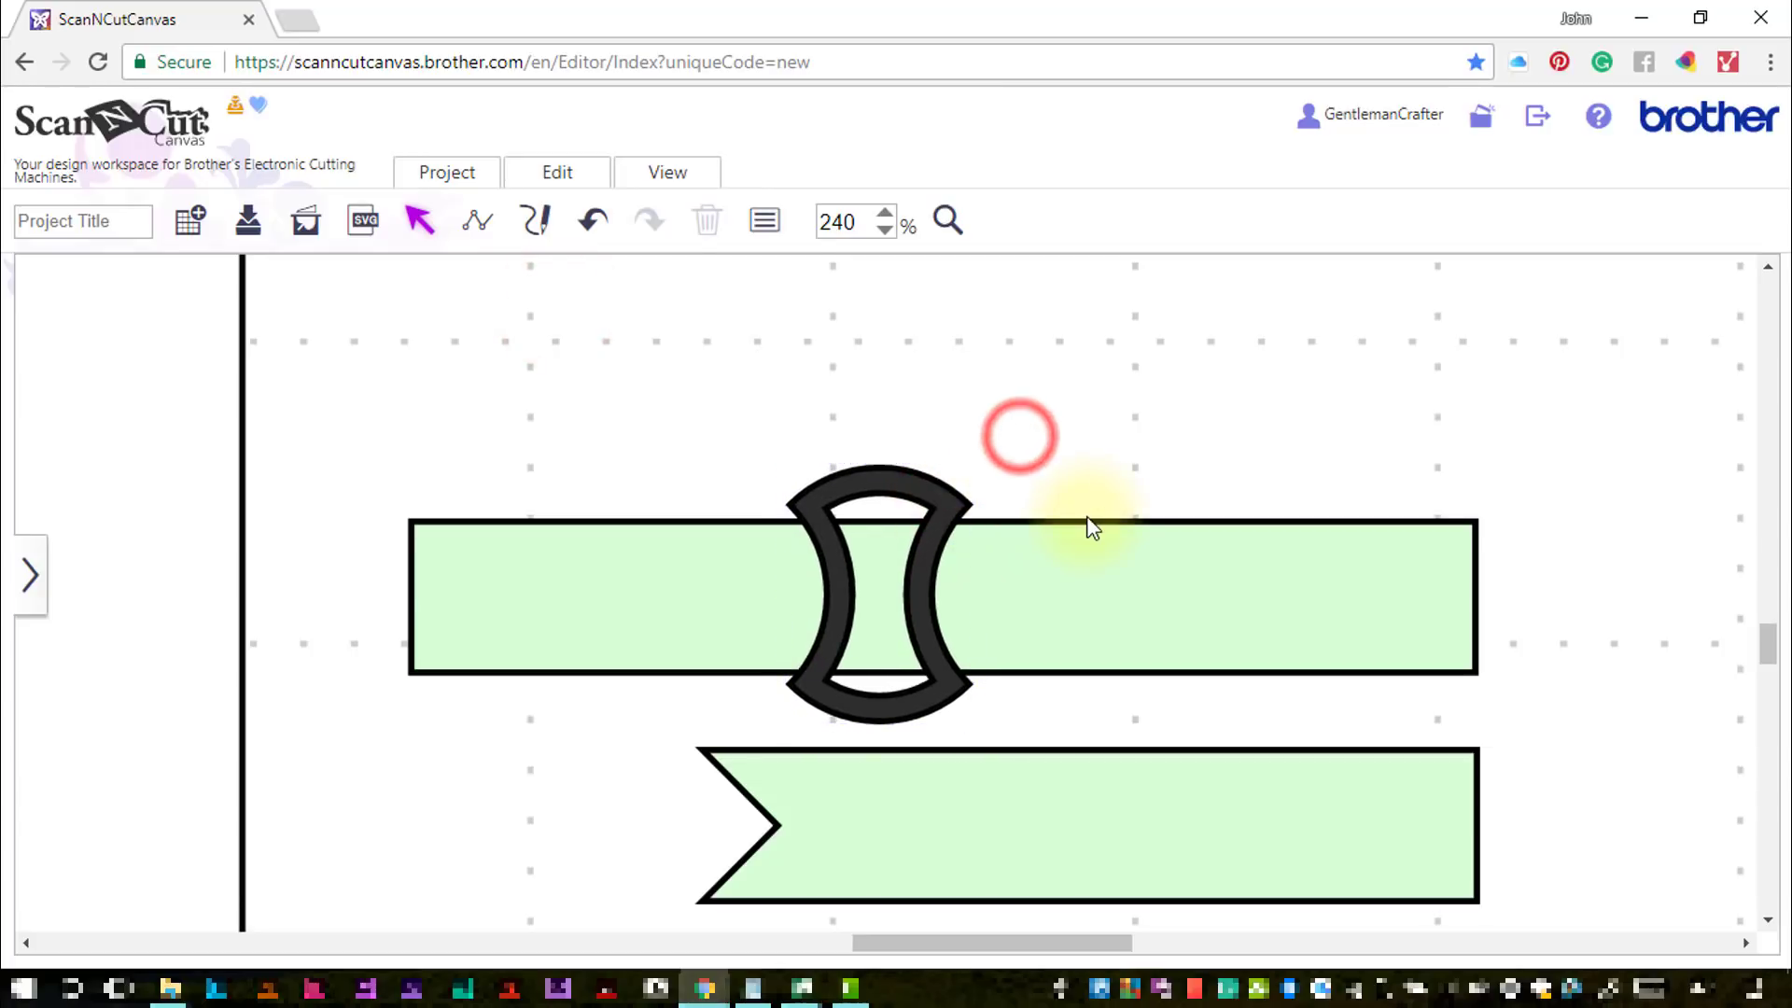
Add a square from the Basic patterns to the mat and hide the pattern list
click(37, 584)
scroll(292, 551, up, 10)
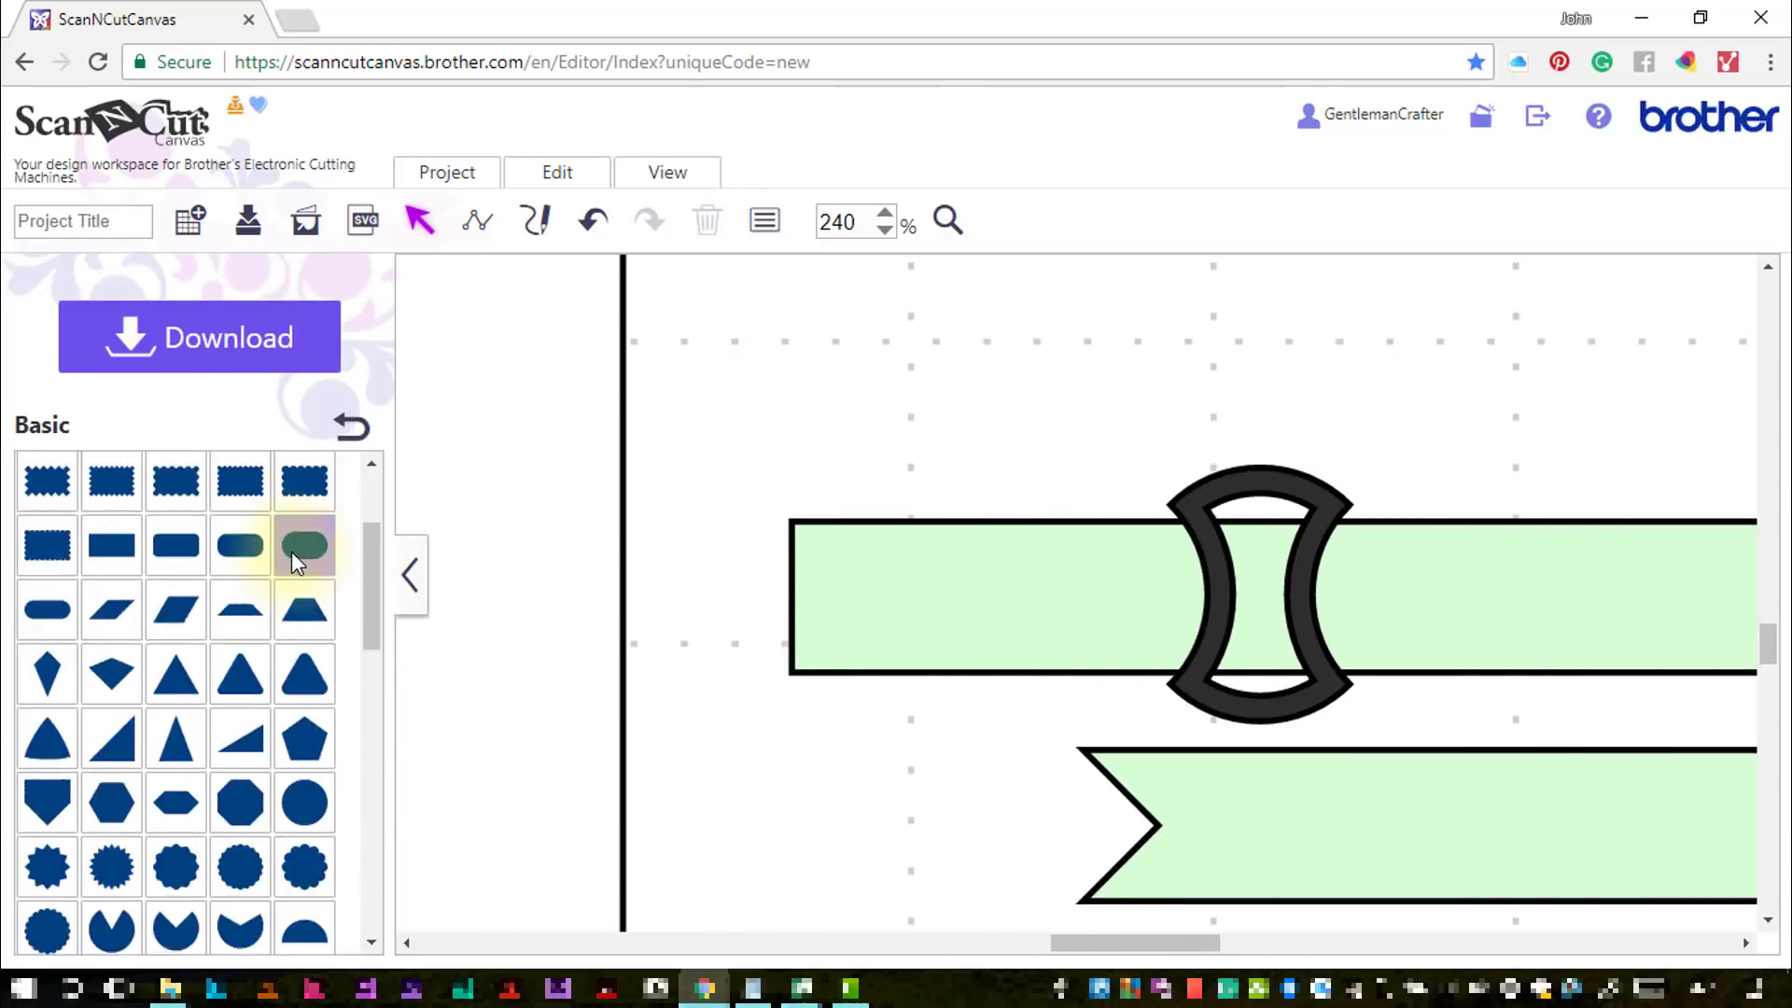
drag(67, 492, 756, 450)
click(411, 564)
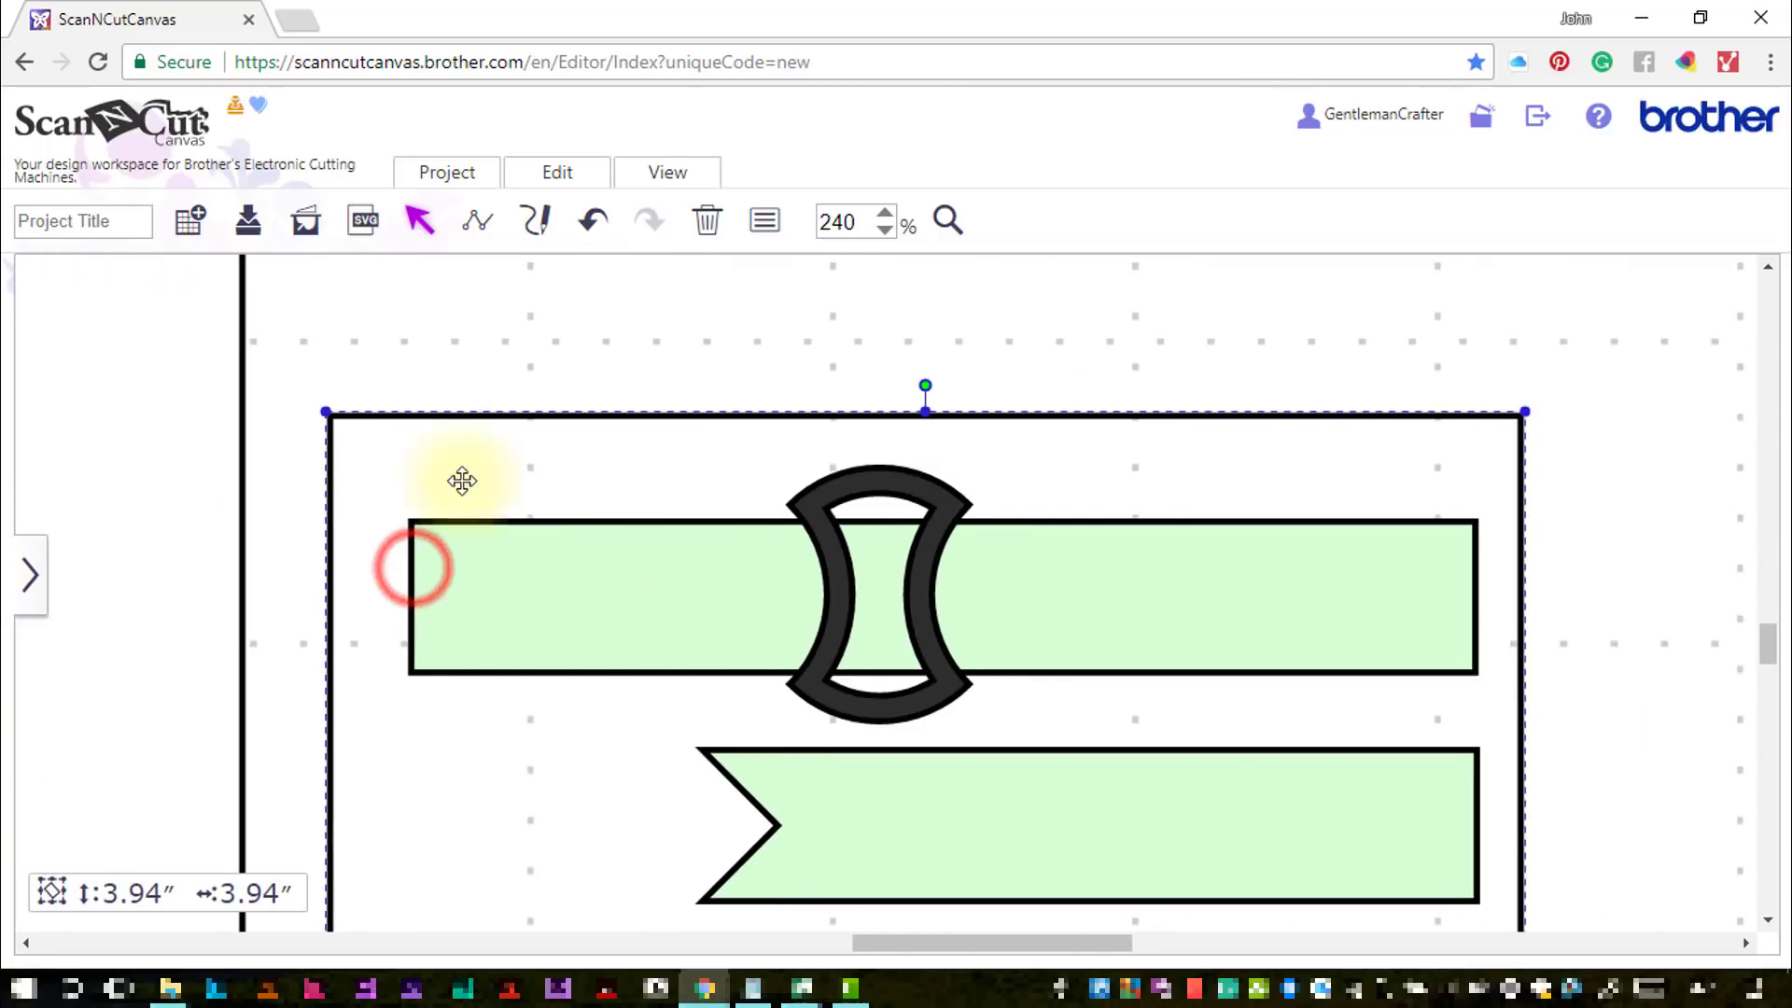
Shrink the square and narrow it into a vertical bar about 2.57" high by 0.06" wide through the buckle's centre
drag(324, 412, 840, 309)
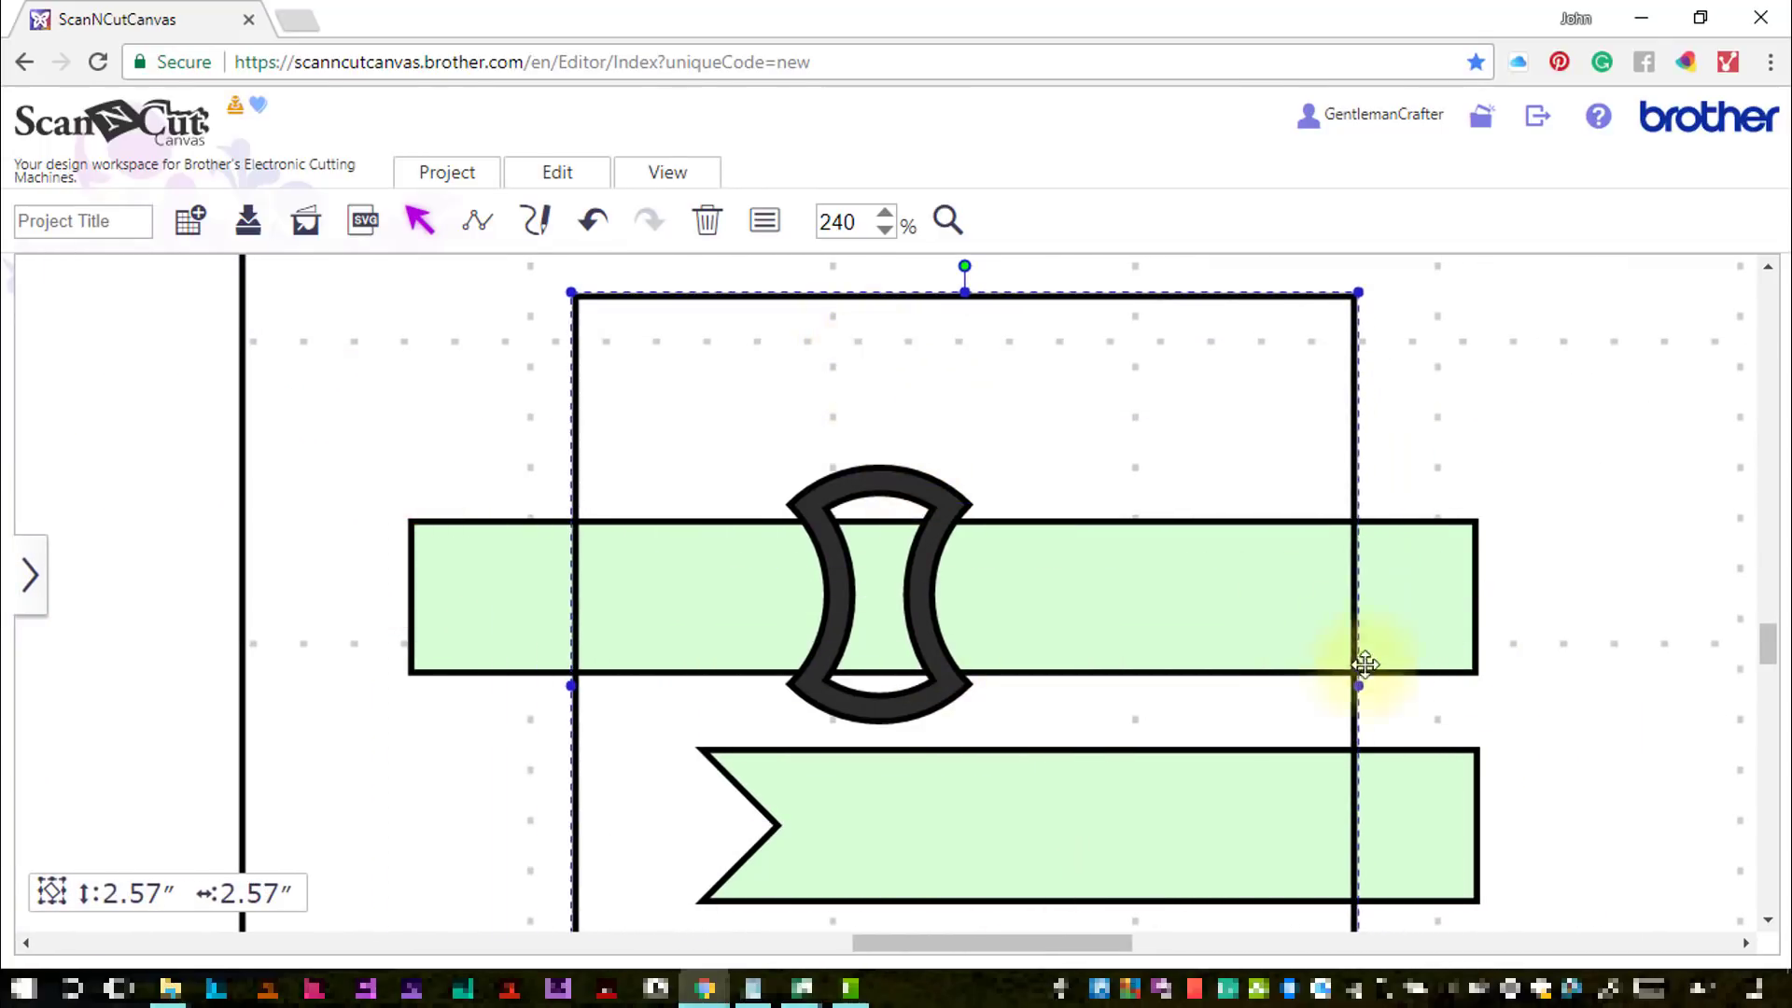
drag(1354, 688, 873, 612)
click(907, 709)
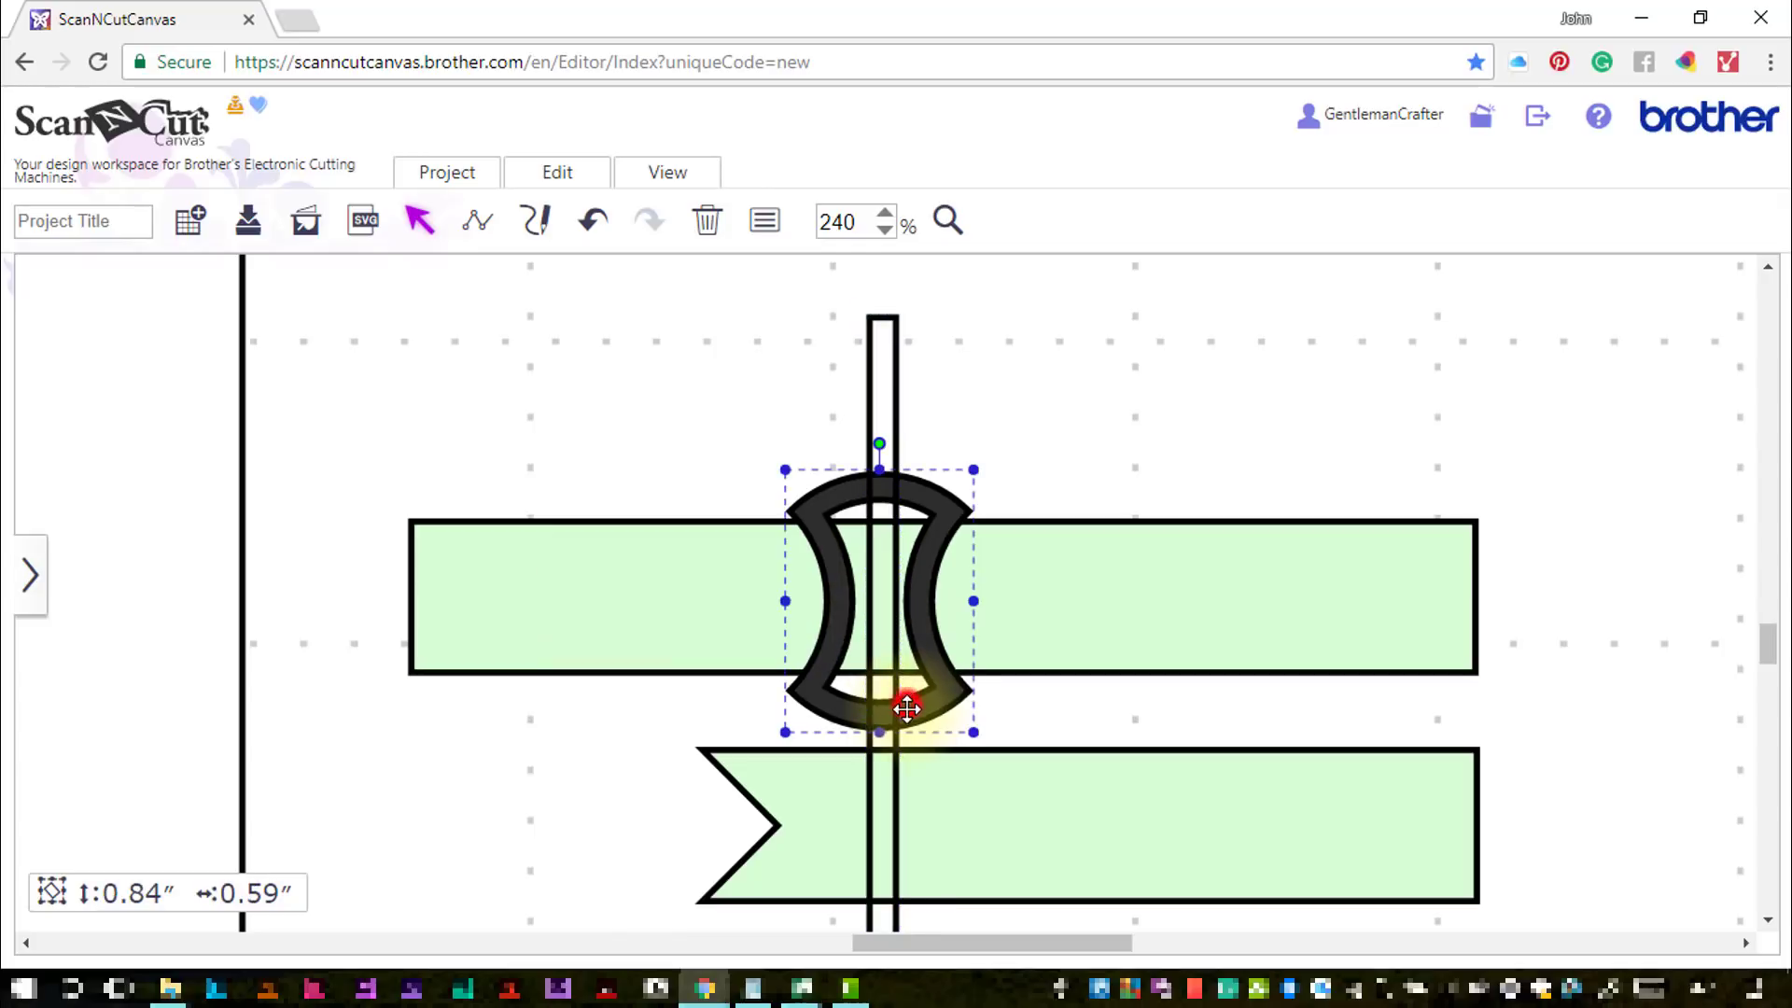
click(887, 408)
drag(900, 705, 898, 702)
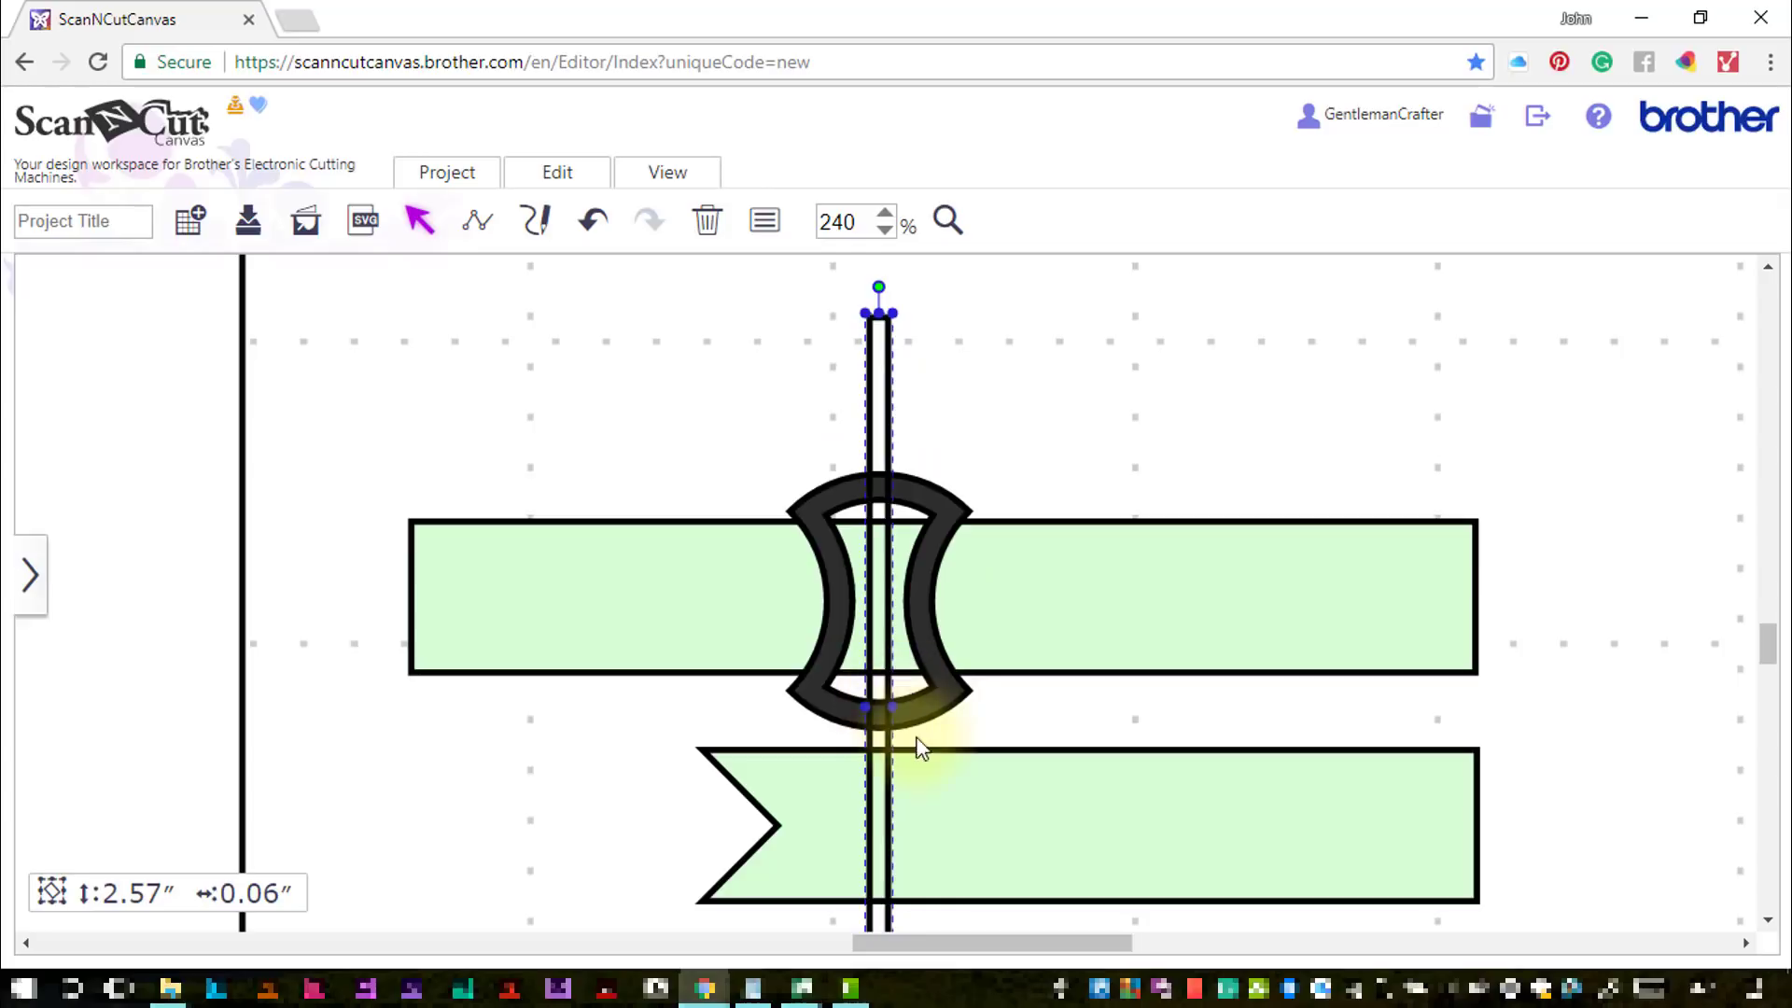
Shorten the vertical bar from both ends to about 0.75" high so it ends within the buckle frame's upper and lower edges
scroll(915, 763, down, 3)
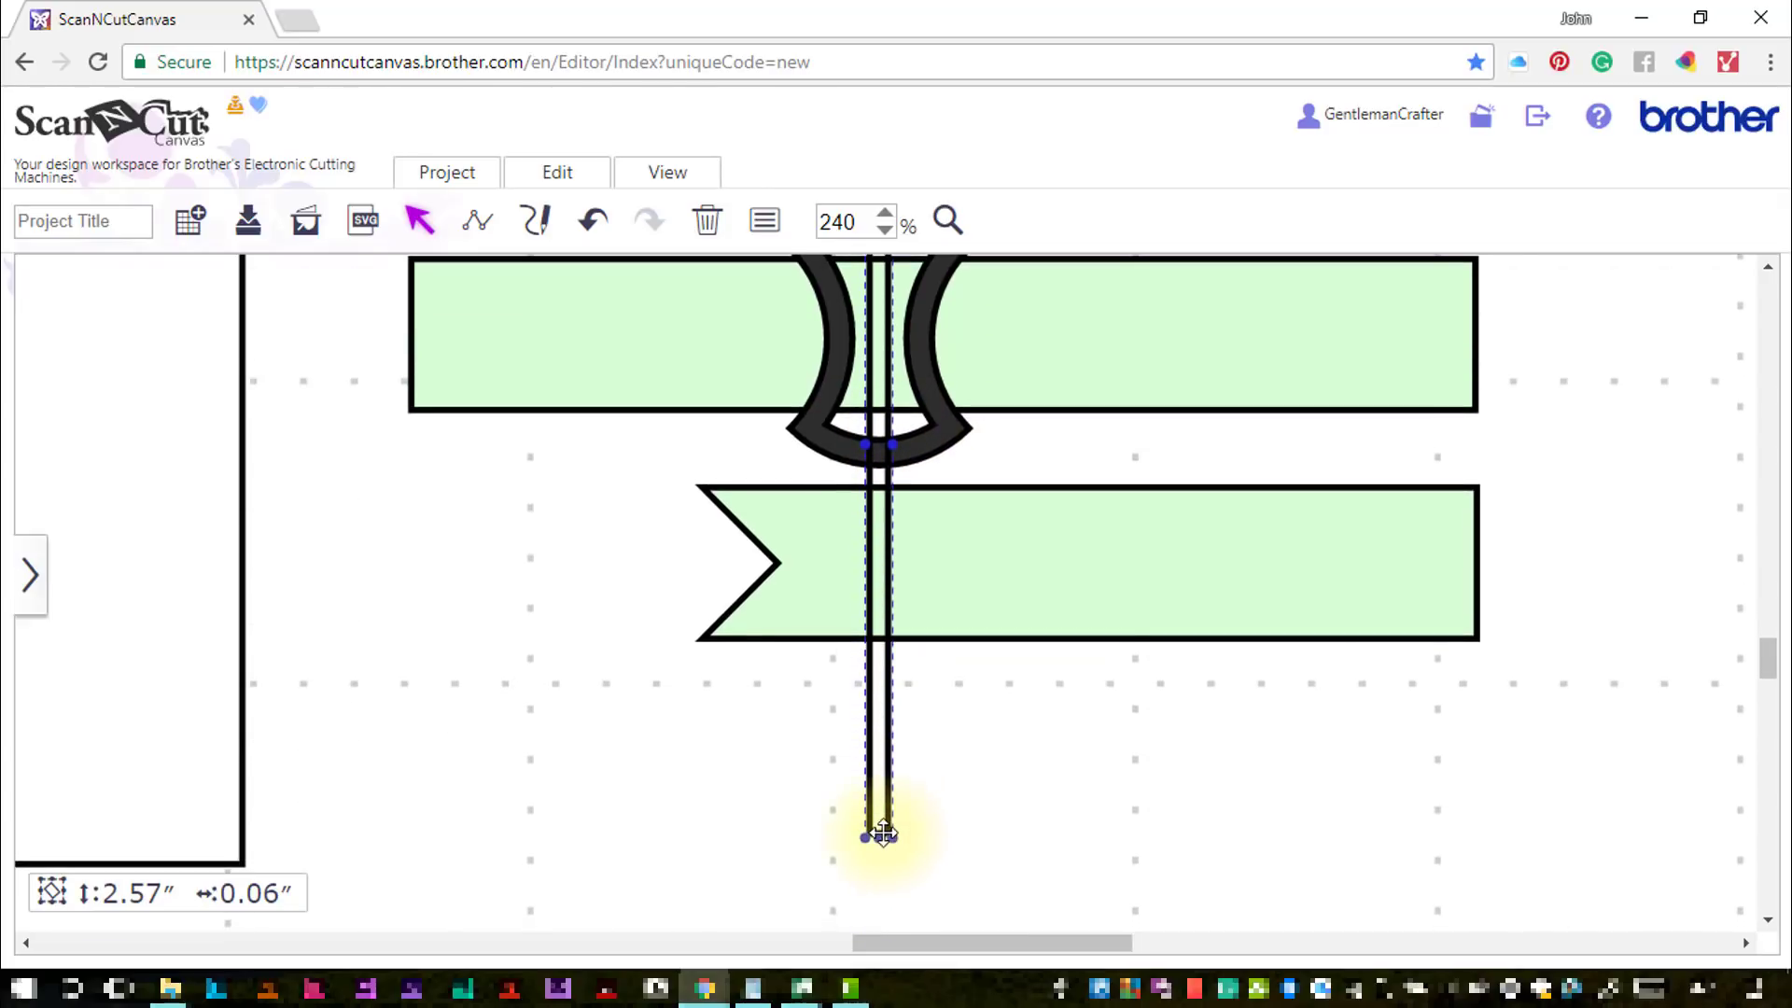
drag(875, 837, 862, 461)
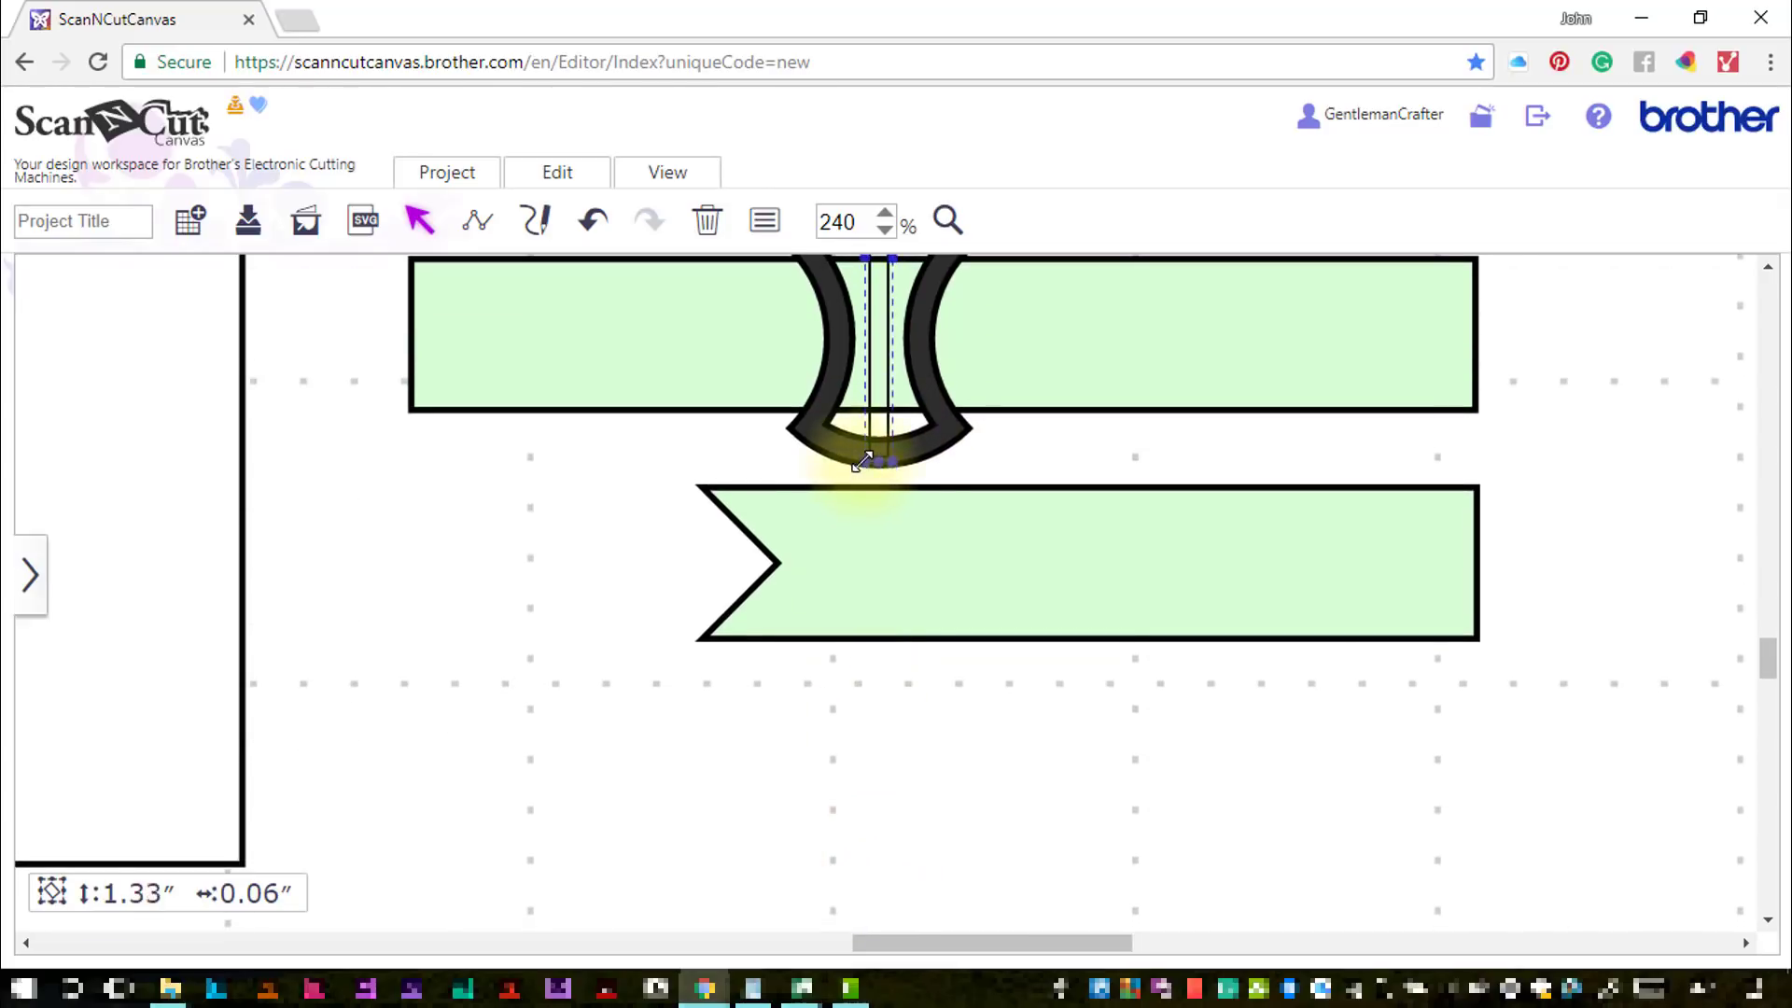
scroll(863, 455, up, 3)
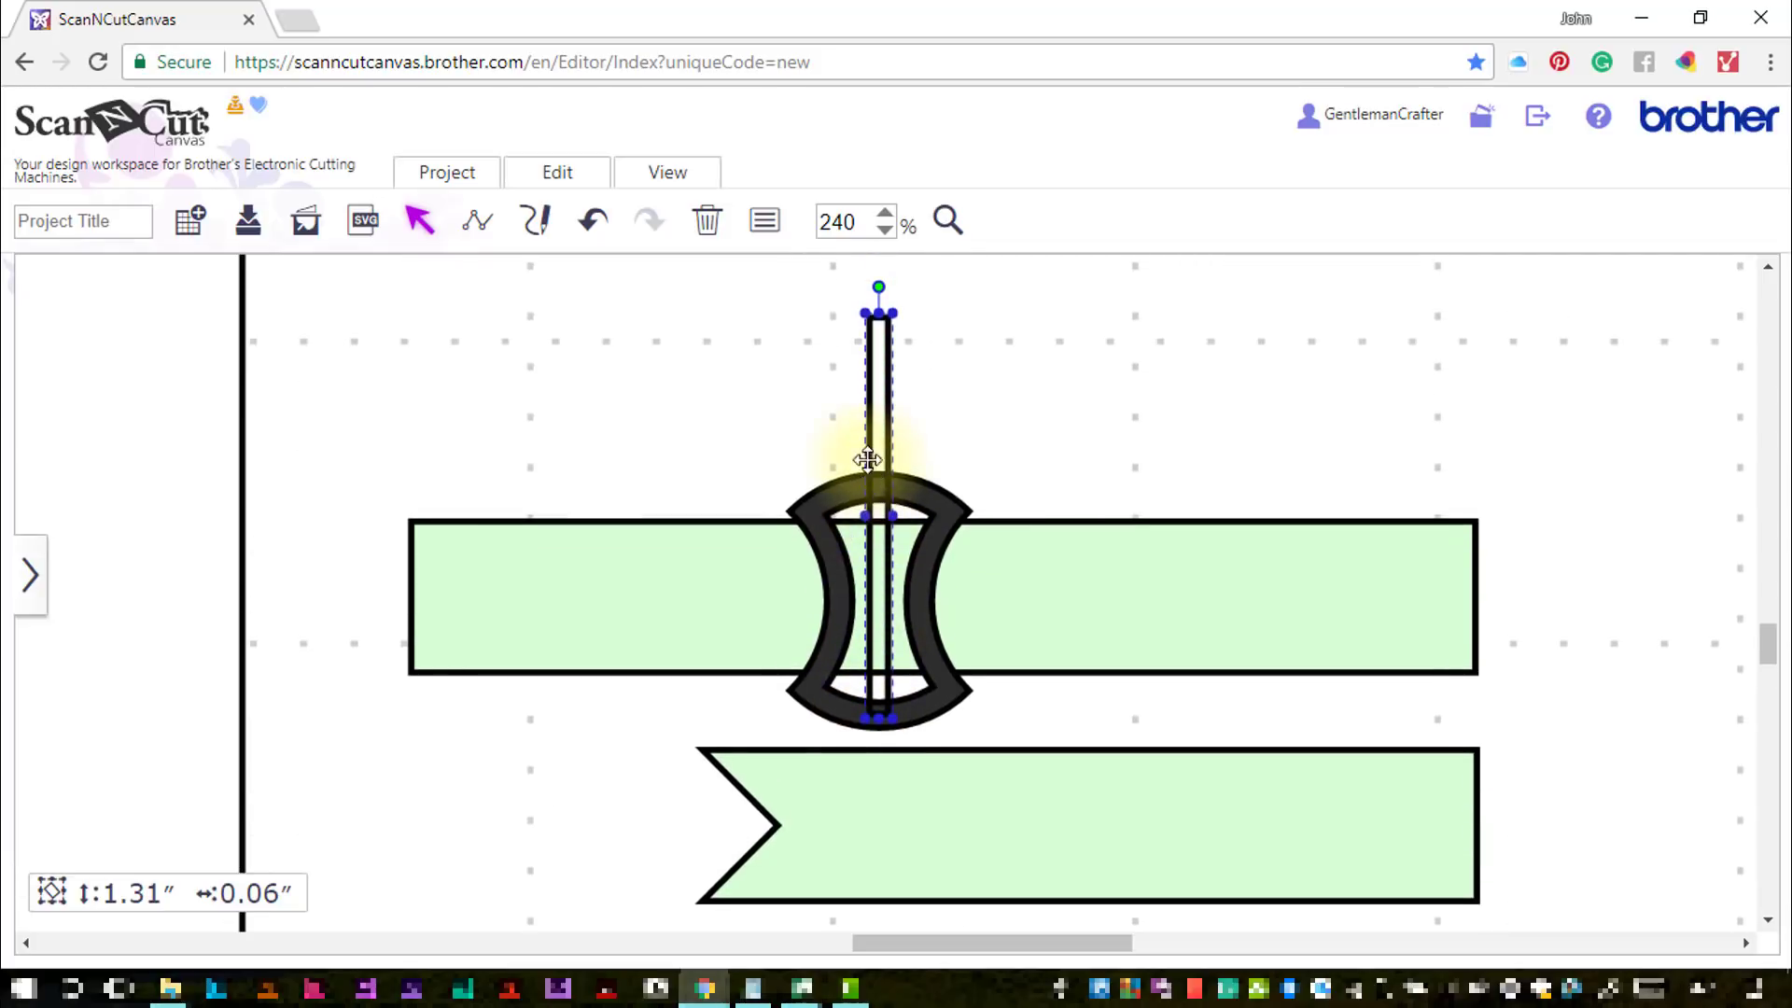
drag(878, 312, 878, 486)
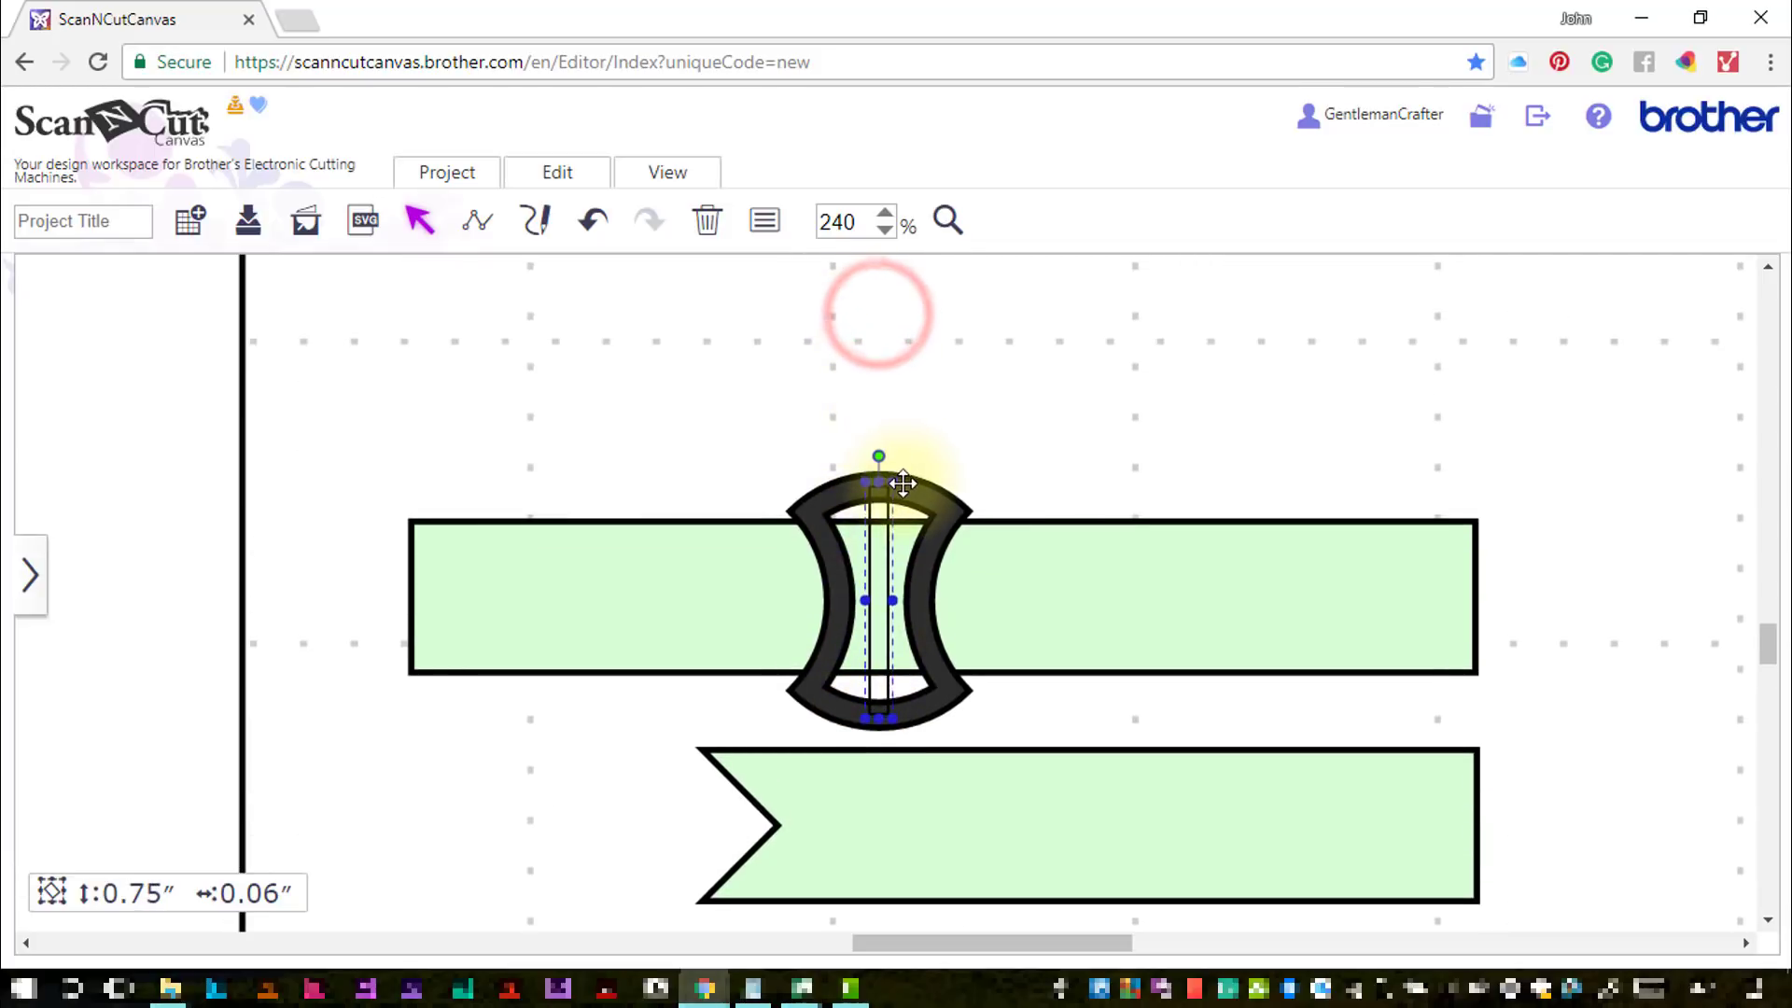
Align the bar and buckle frame on their horizontal and vertical centres and weld them into one shape
mouse_move(804, 399)
mouse_down()
mouse_move(915, 495)
mouse_move(944, 481)
mouse_up()
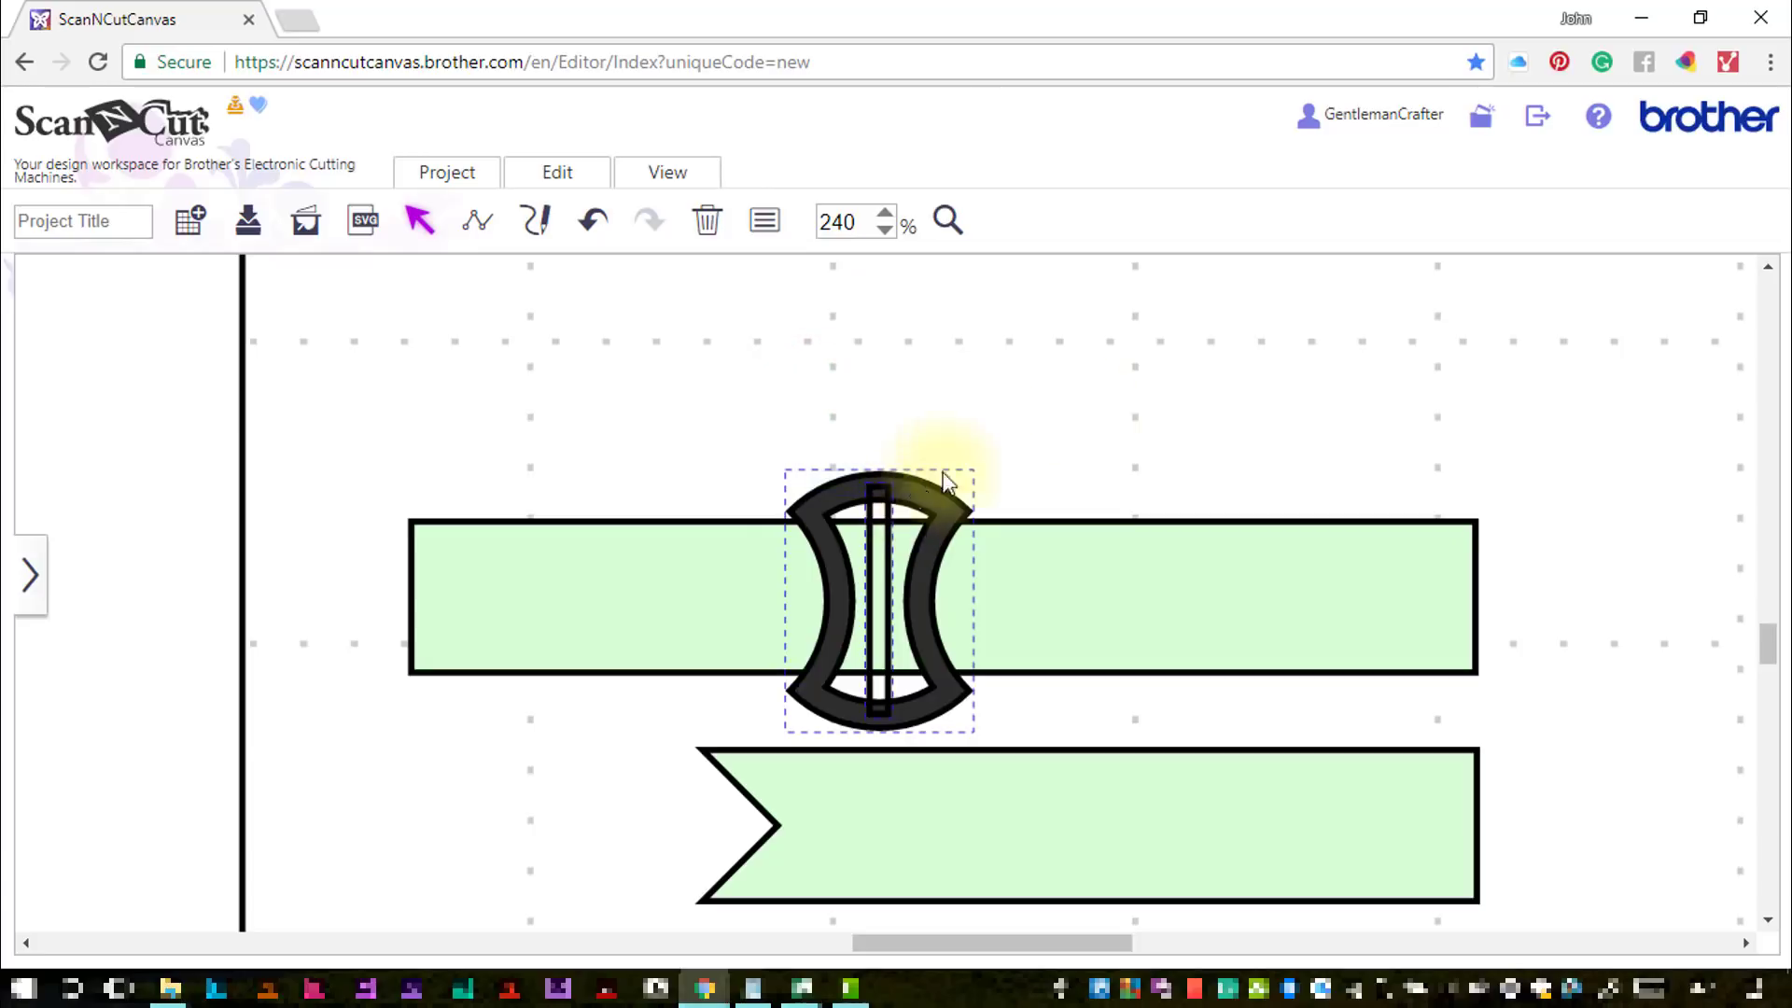
click(556, 173)
click(640, 460)
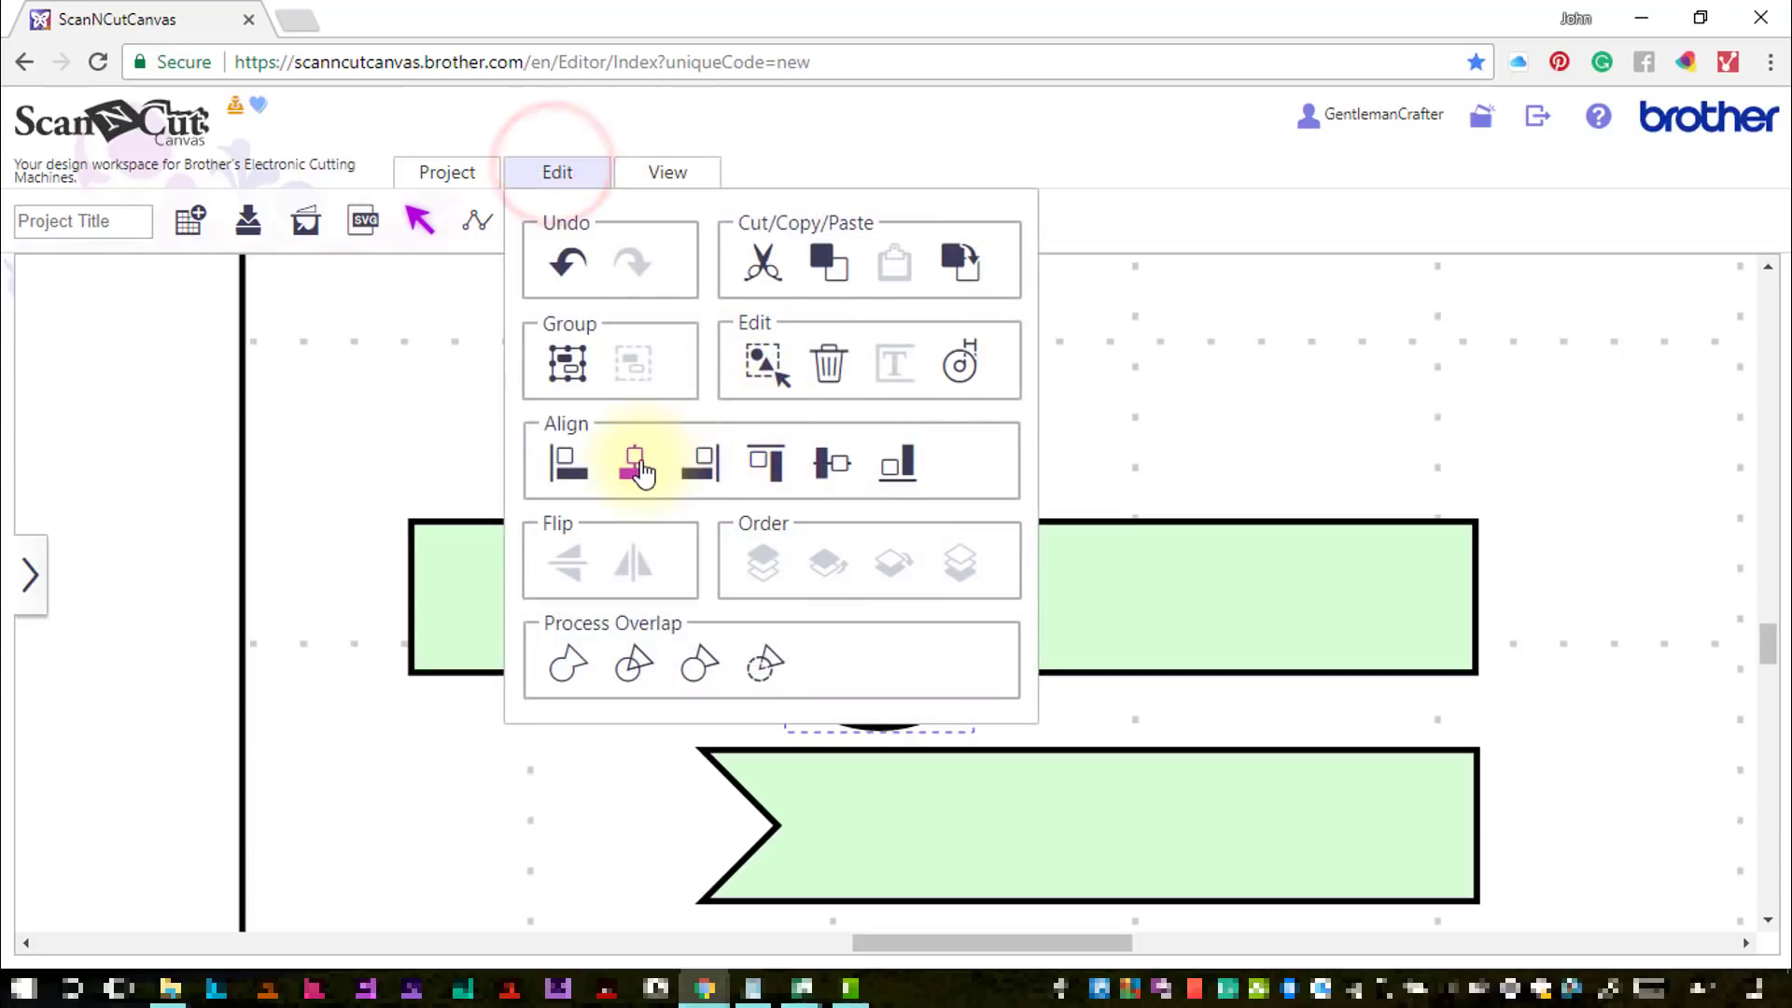
click(569, 173)
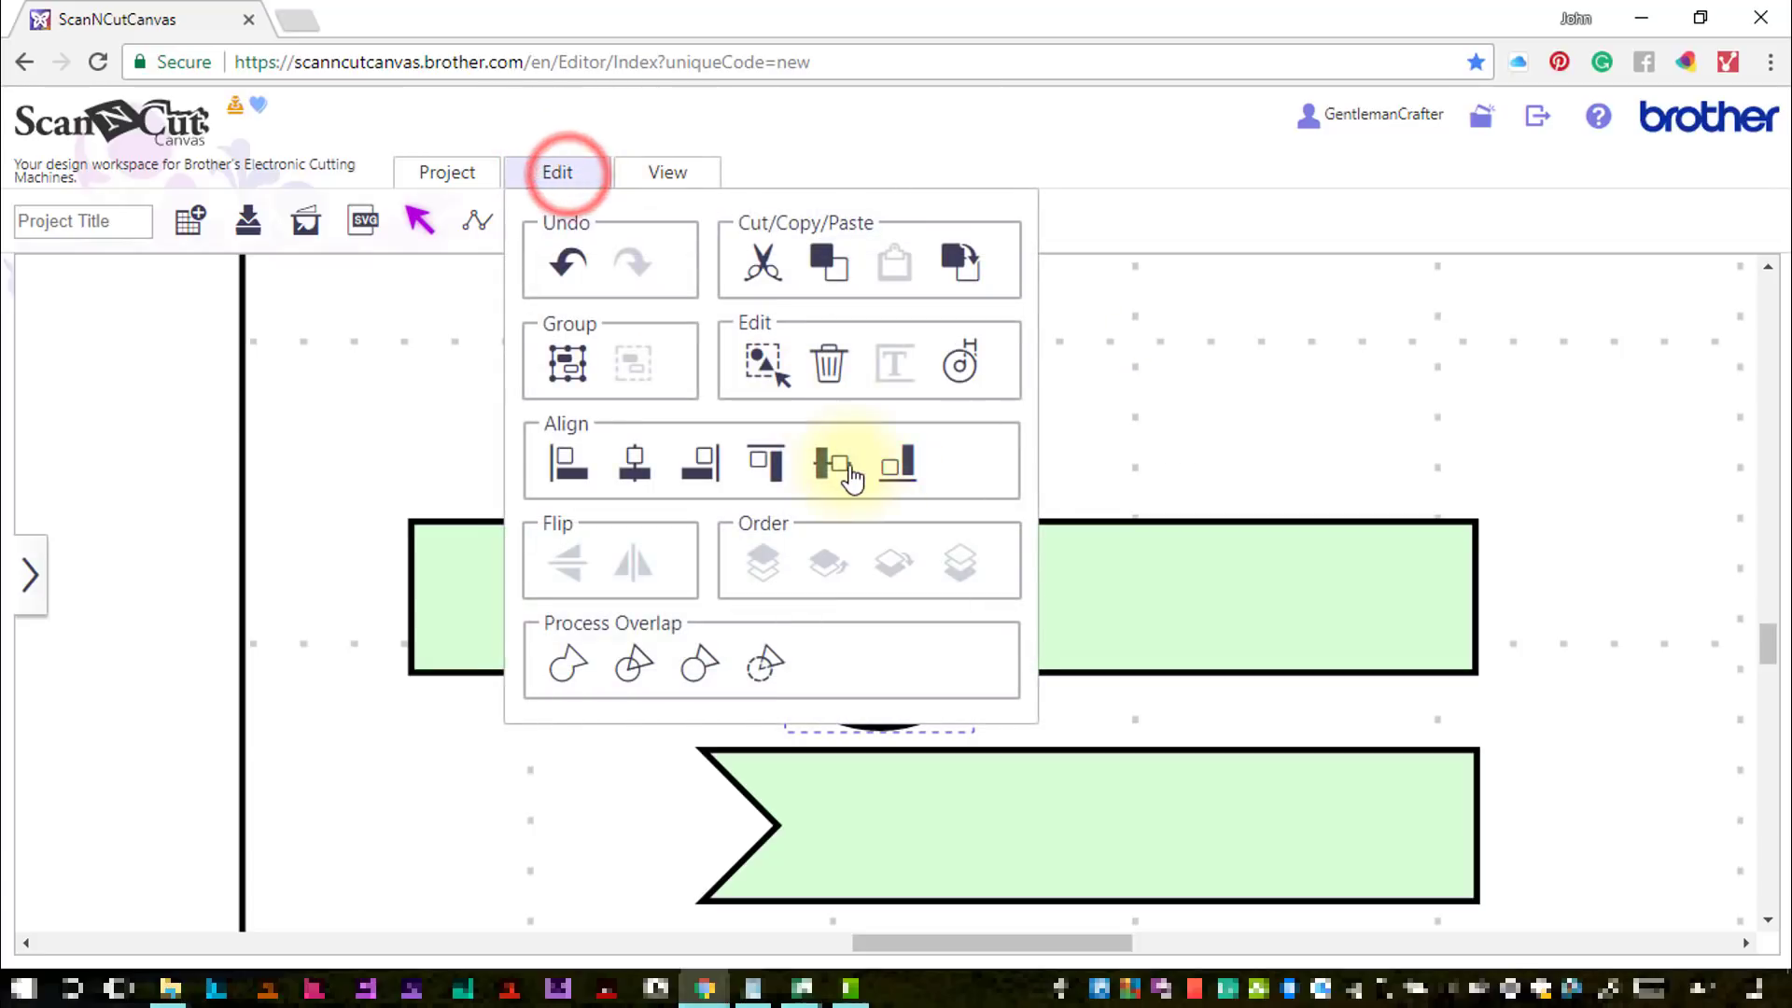
click(840, 472)
click(558, 173)
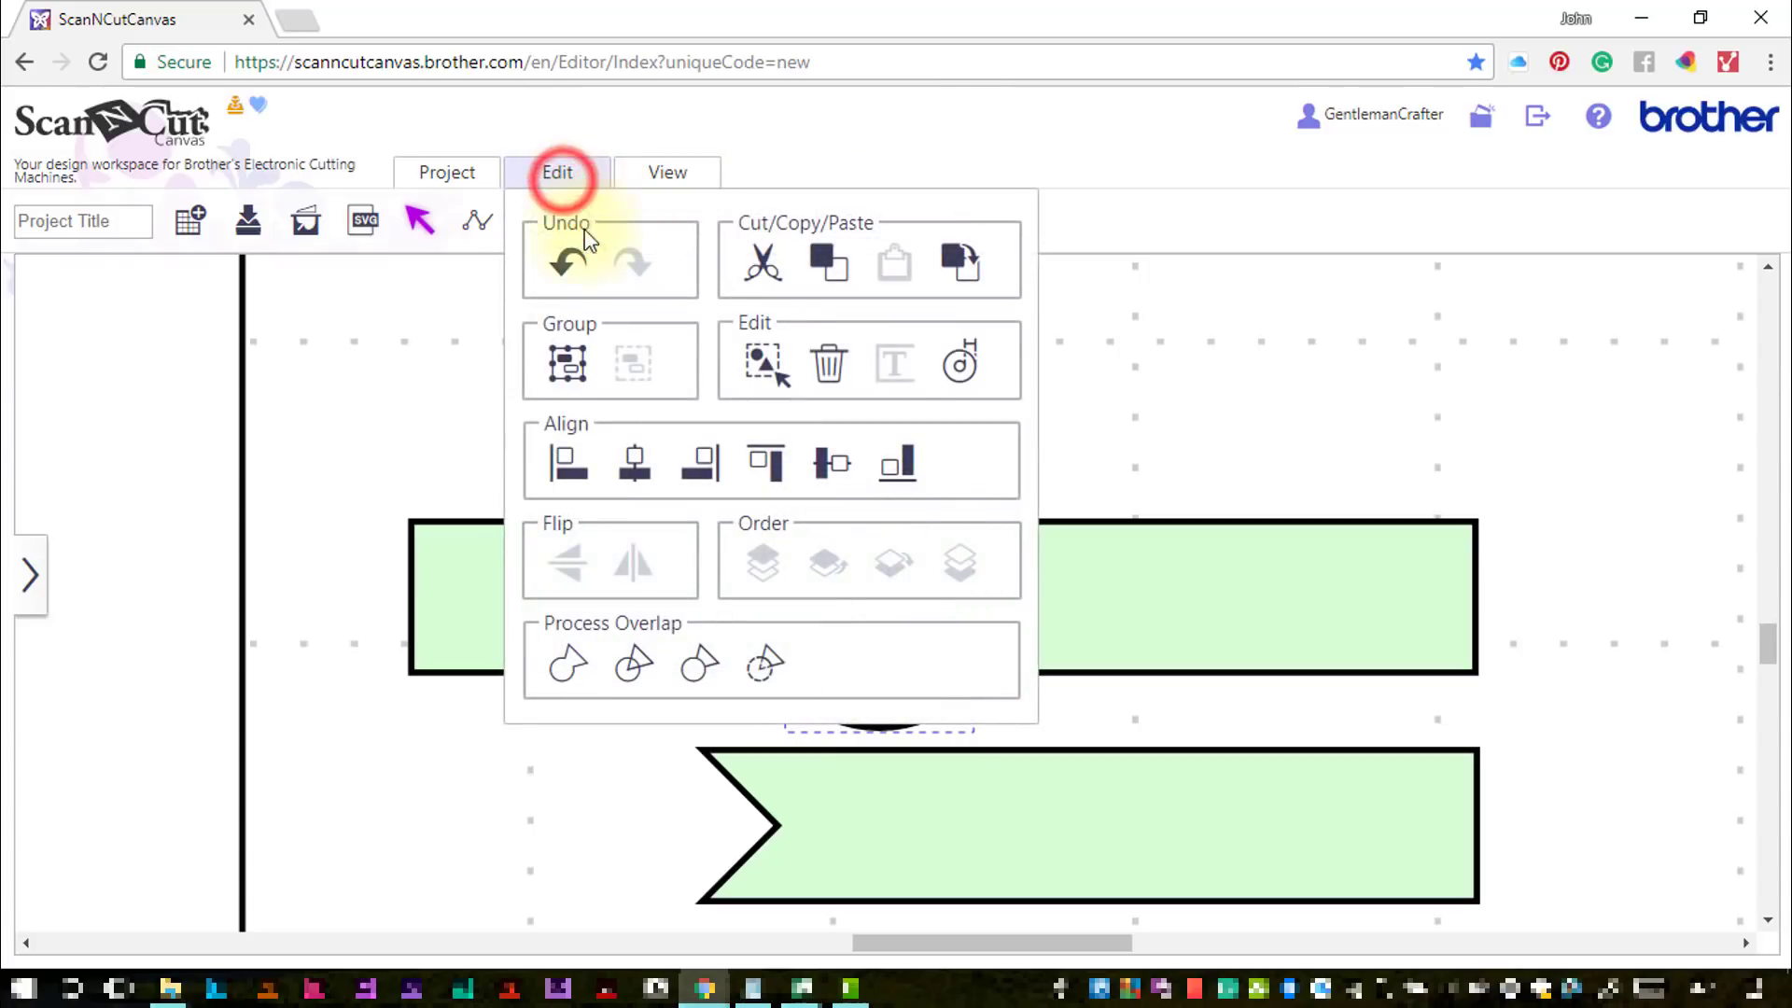
click(568, 666)
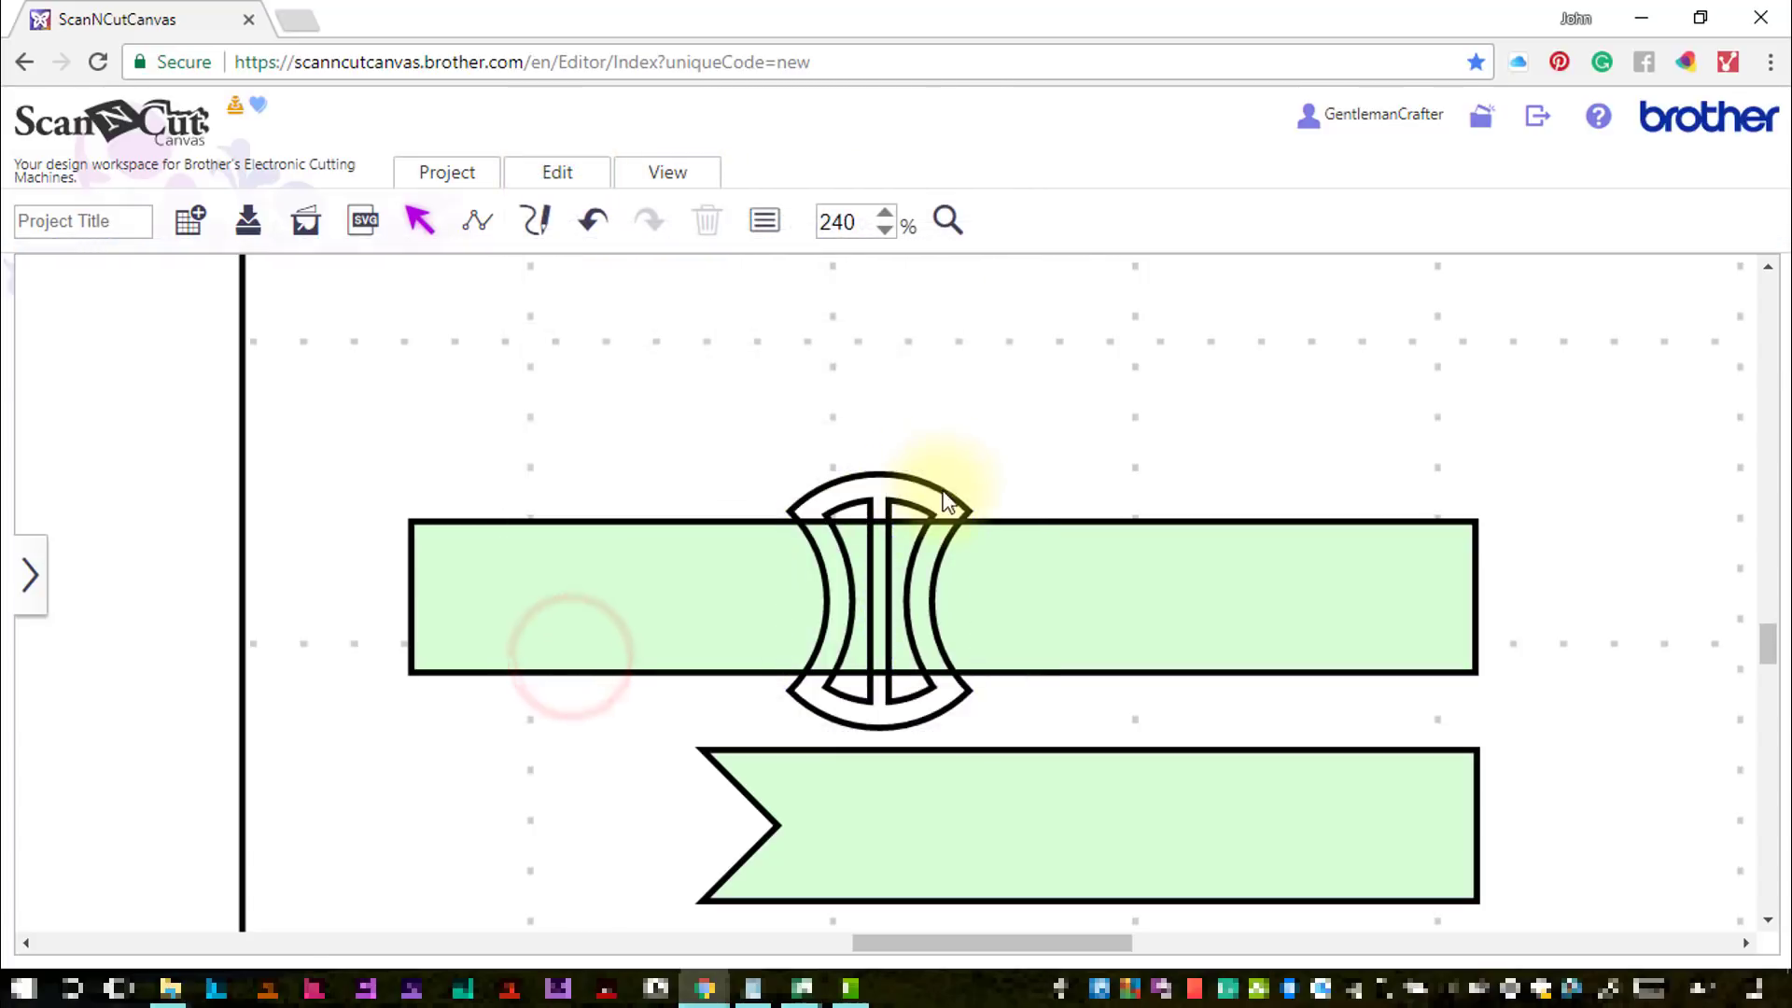
Fill the welded buckle with dark grey
click(934, 490)
click(765, 220)
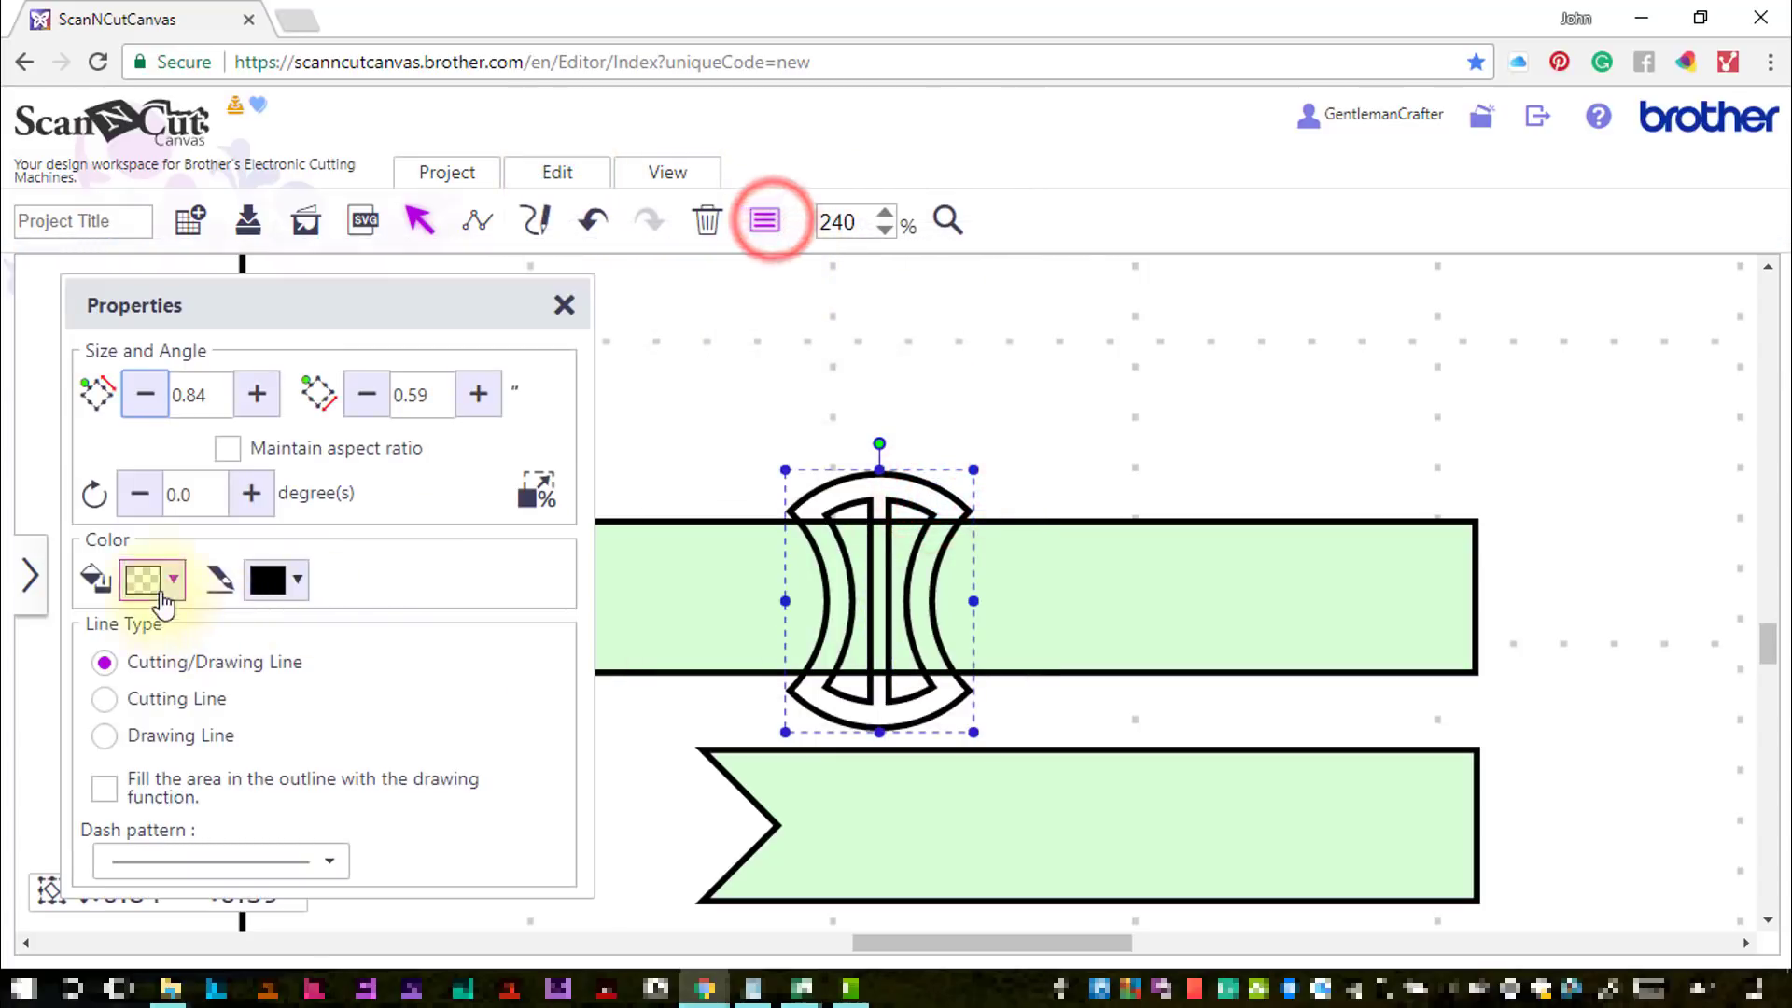
click(154, 581)
click(411, 485)
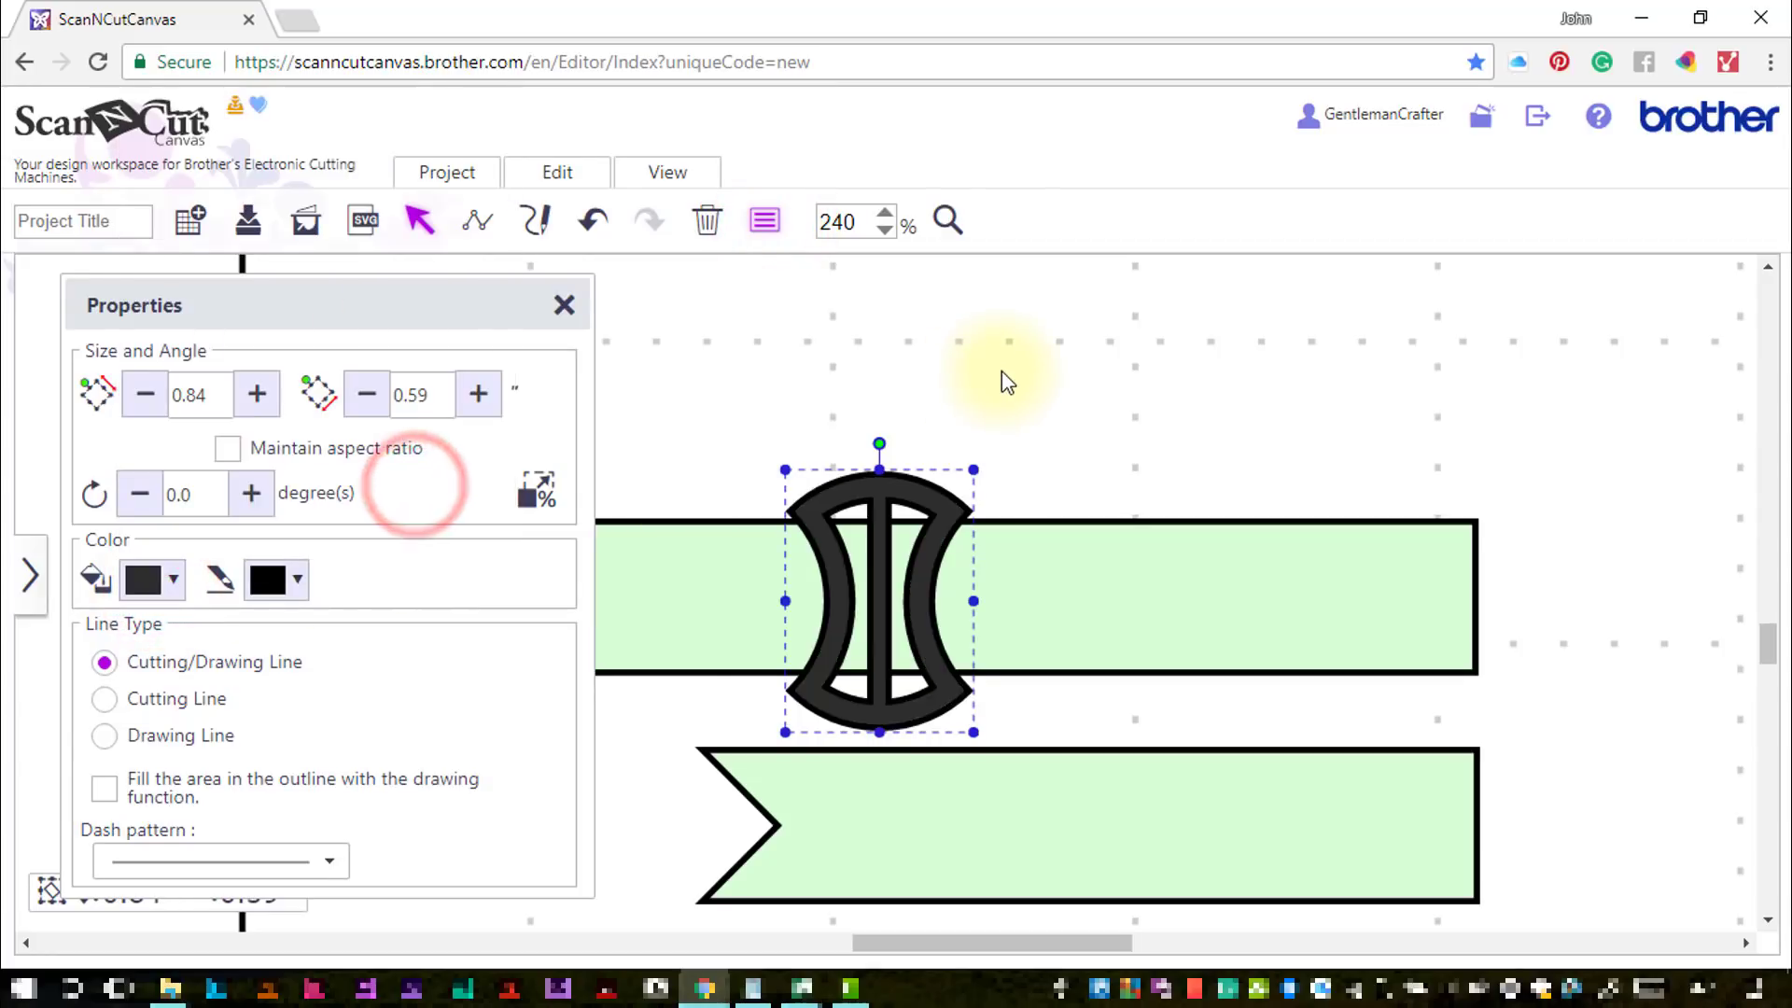
click(1000, 372)
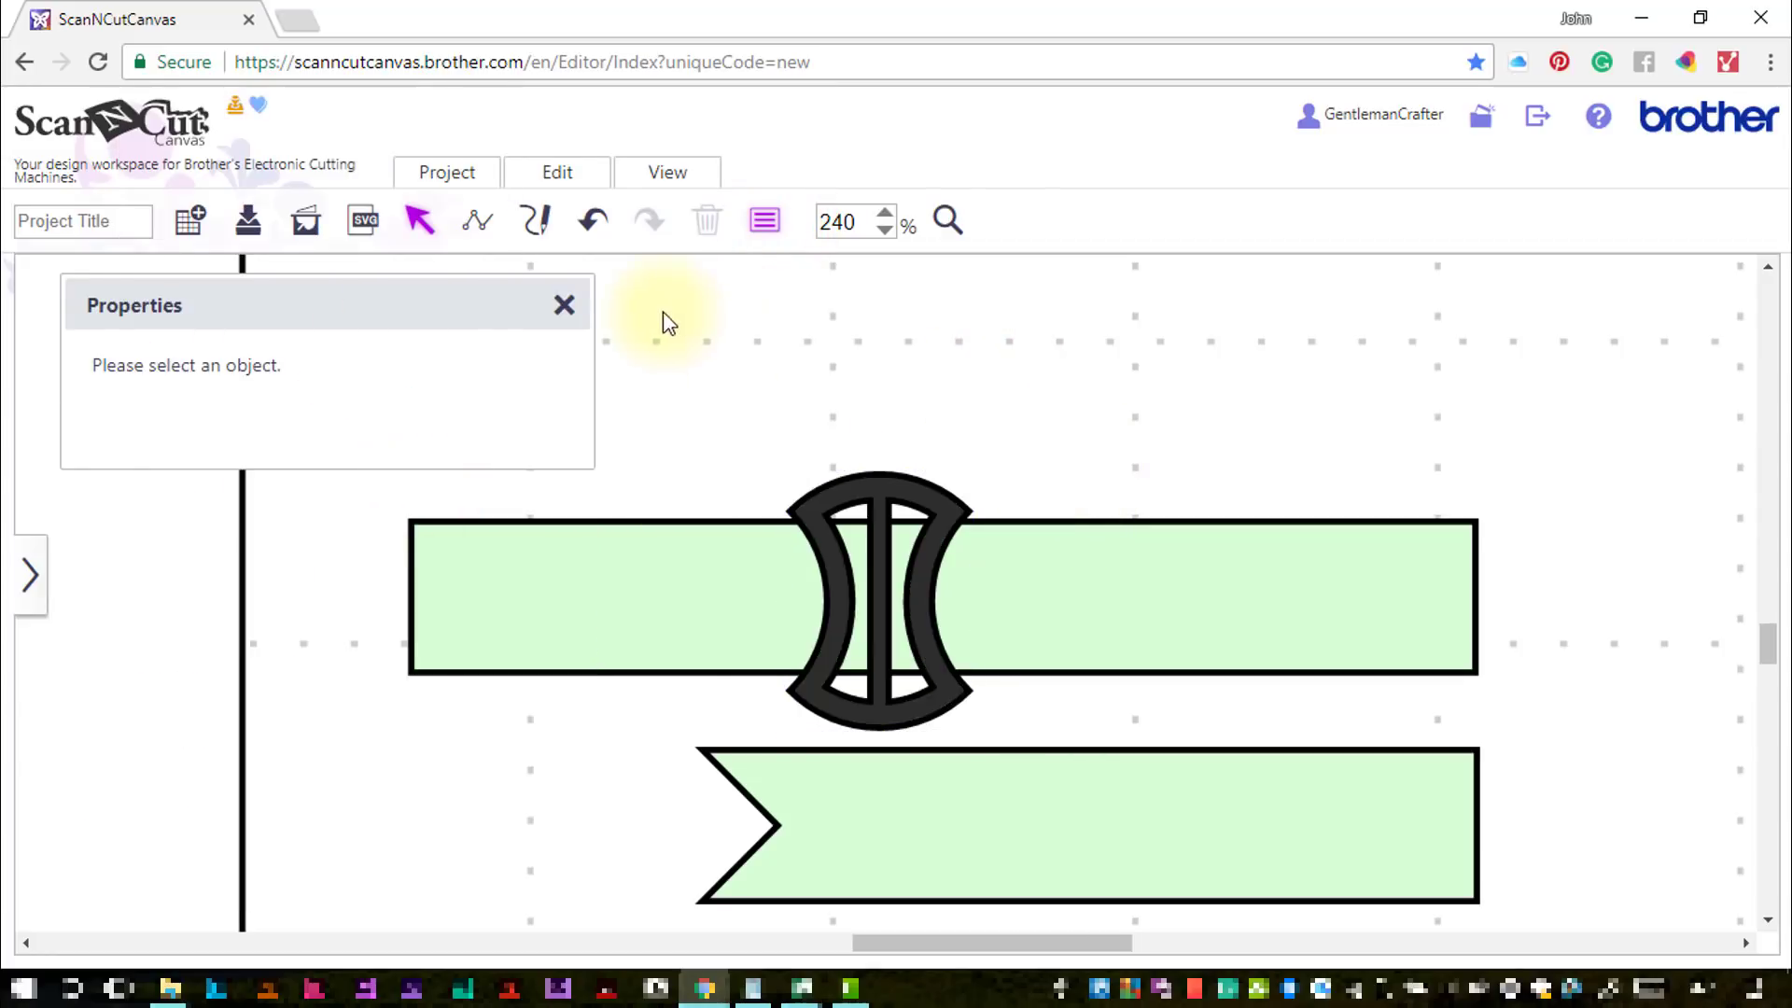
click(563, 308)
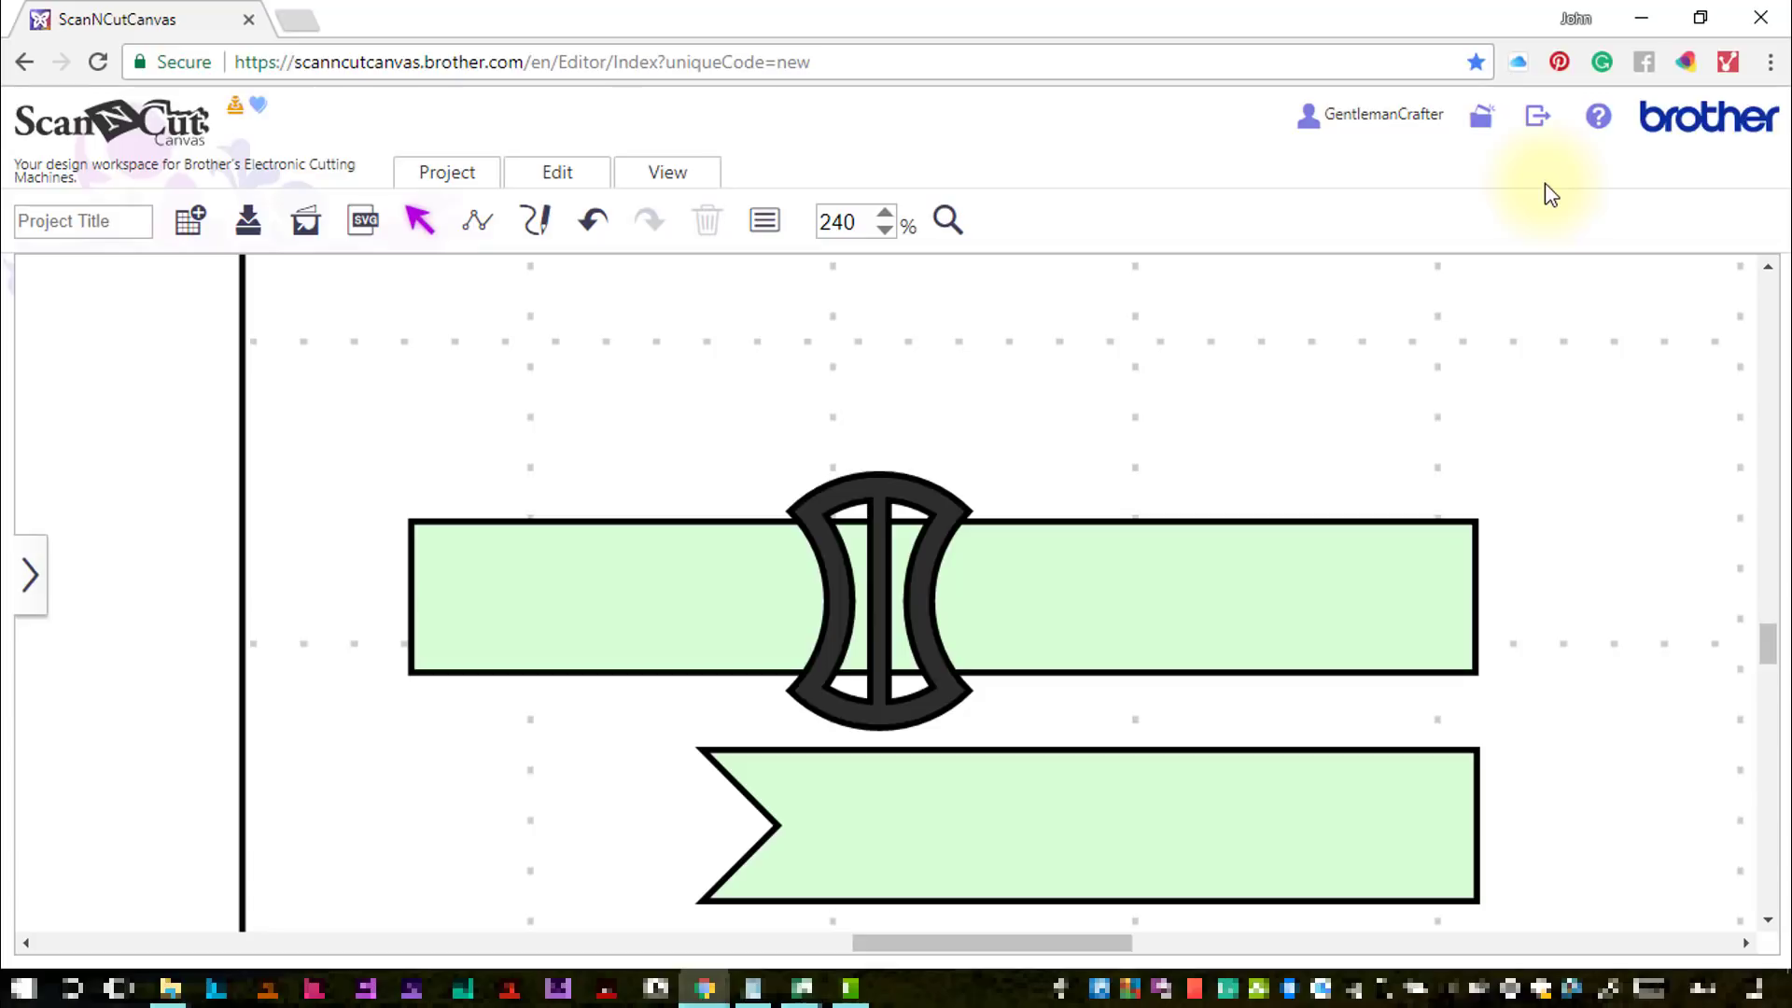
Set the line type of the plain rectangular banner strip and the buckle to Cutting Line
click(1117, 597)
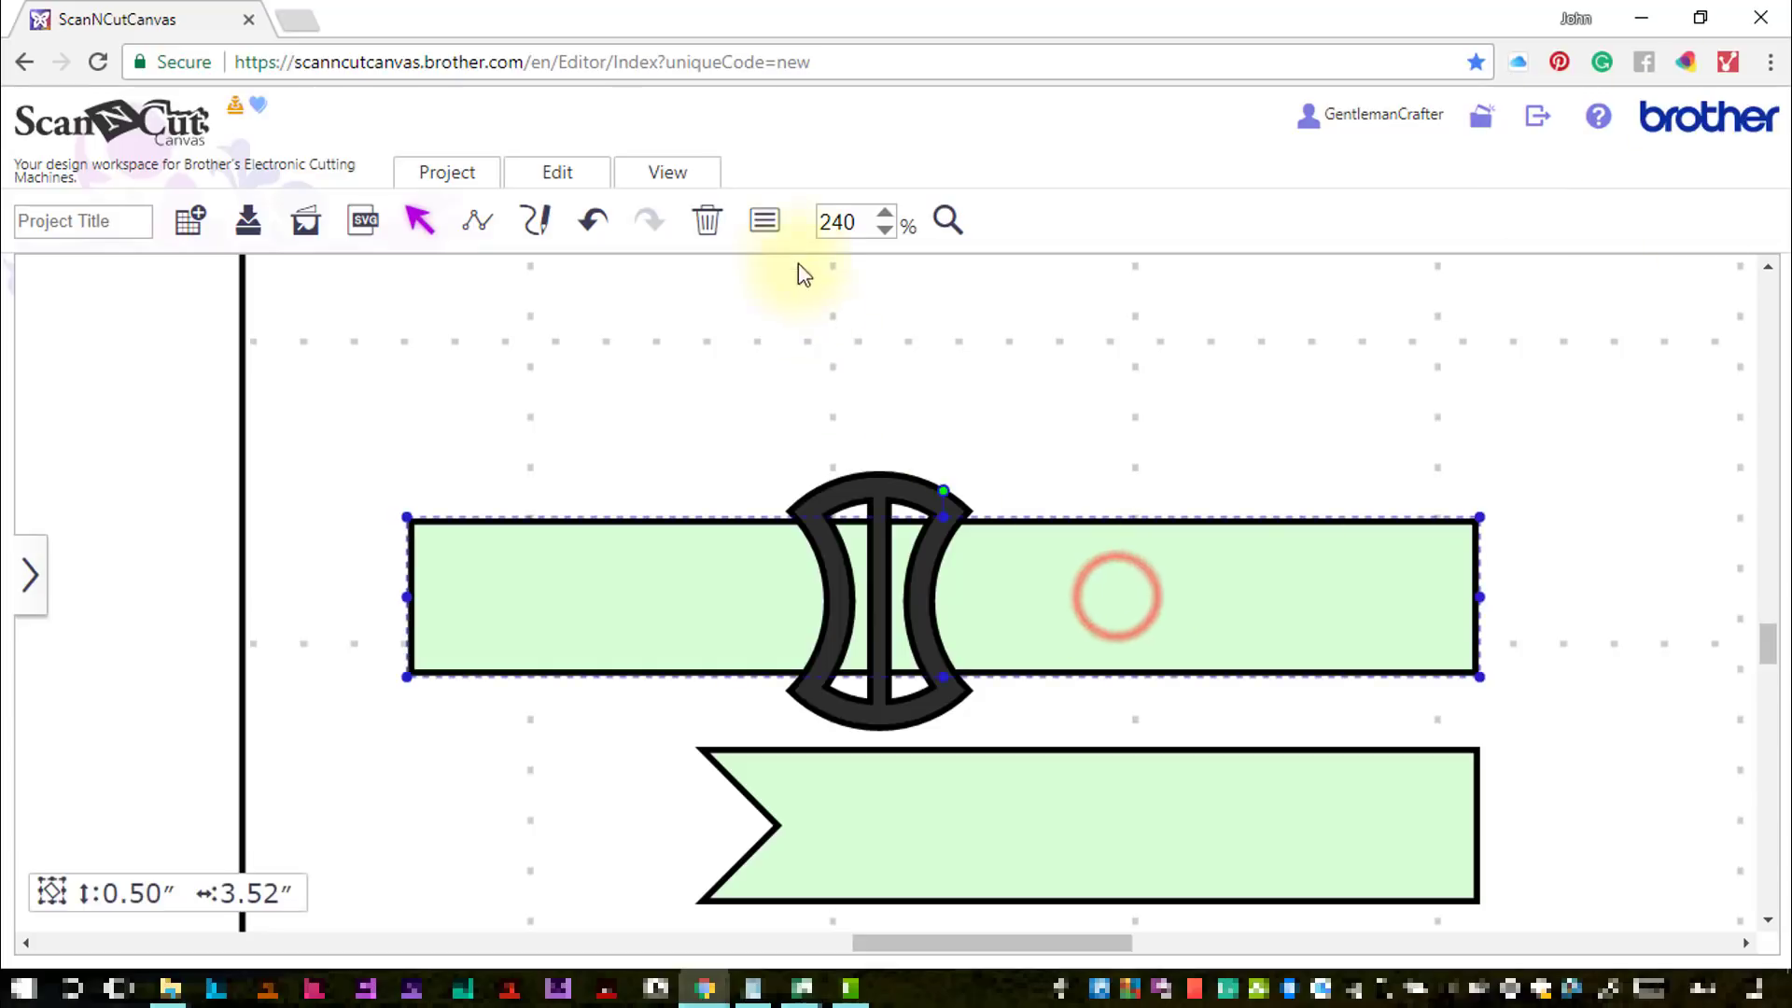
click(764, 220)
click(177, 700)
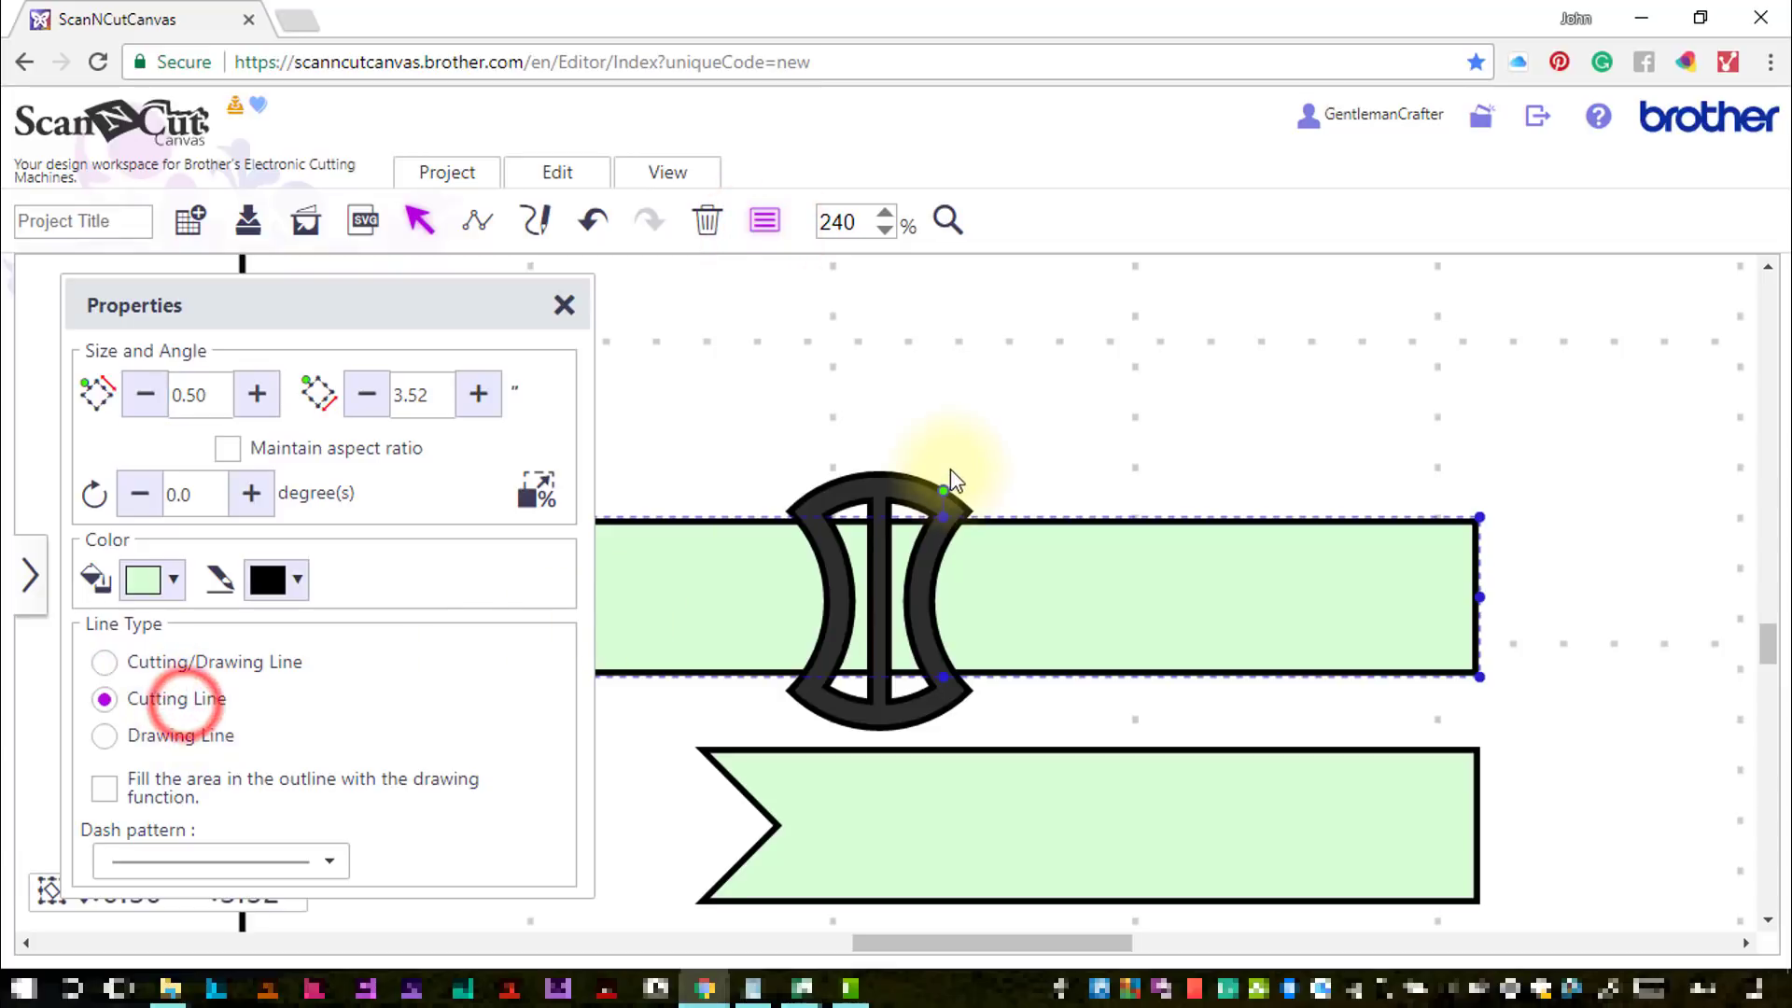
click(903, 482)
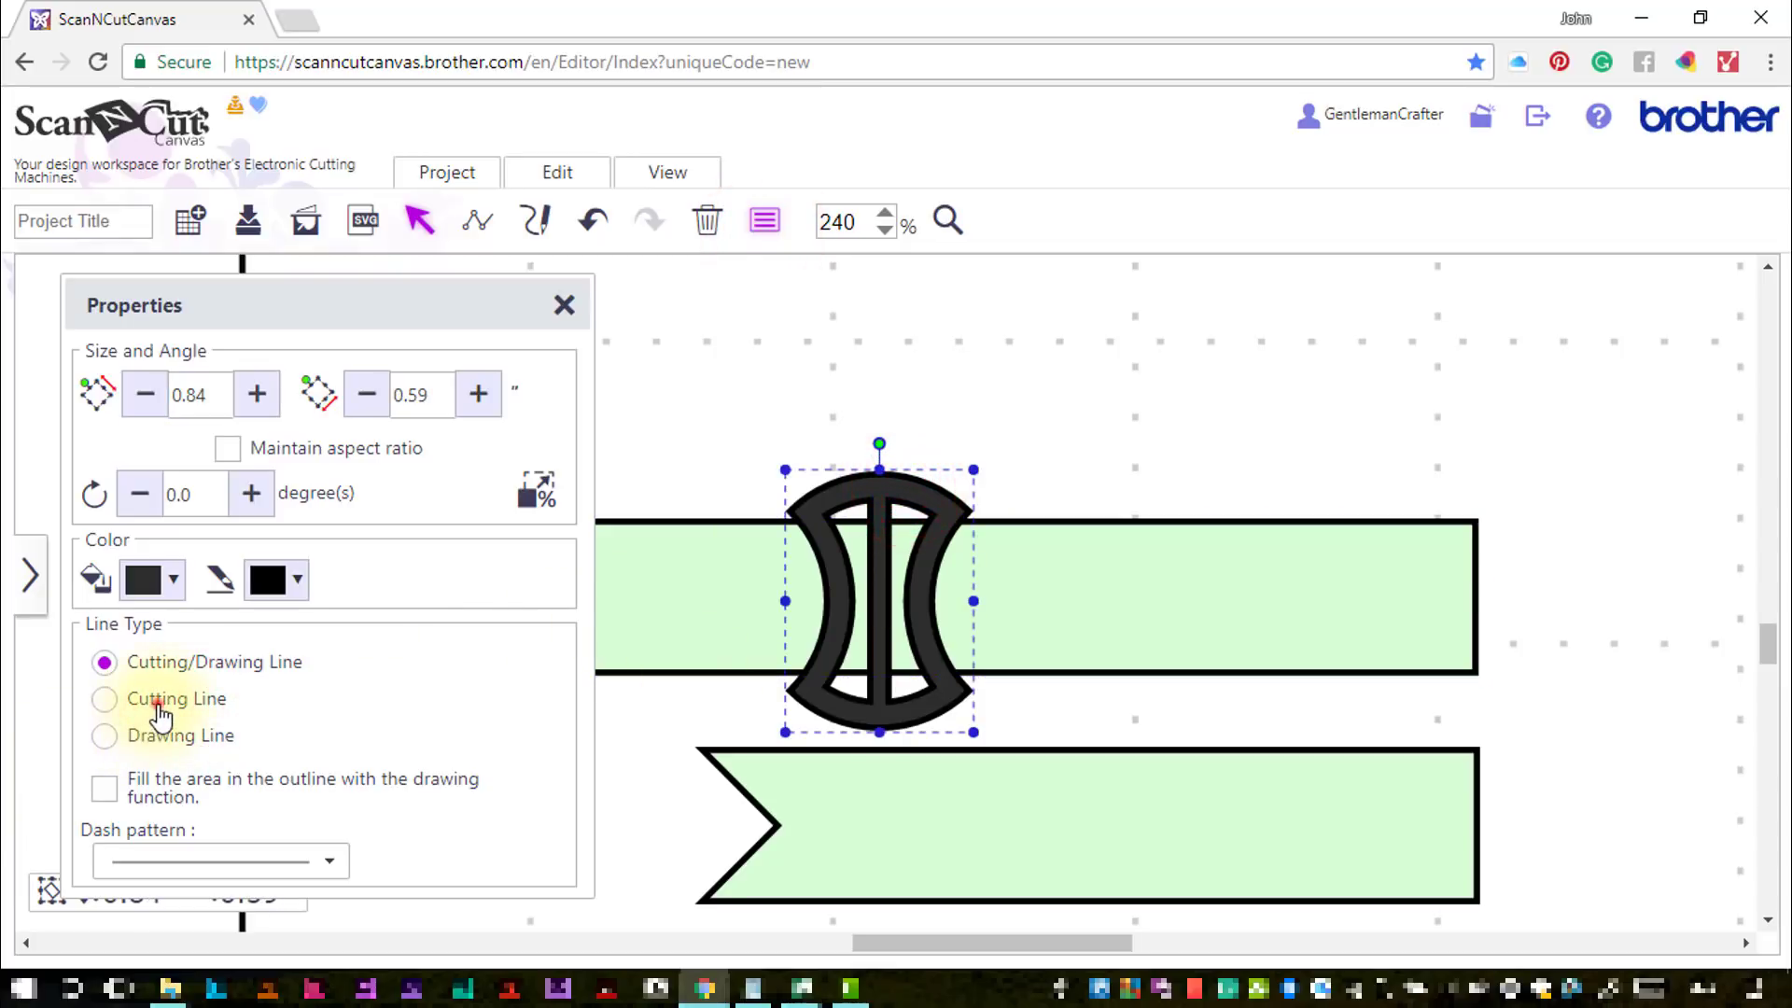
click(158, 711)
Move the buckle off the plain banner strip into the empty area above it
click(1251, 576)
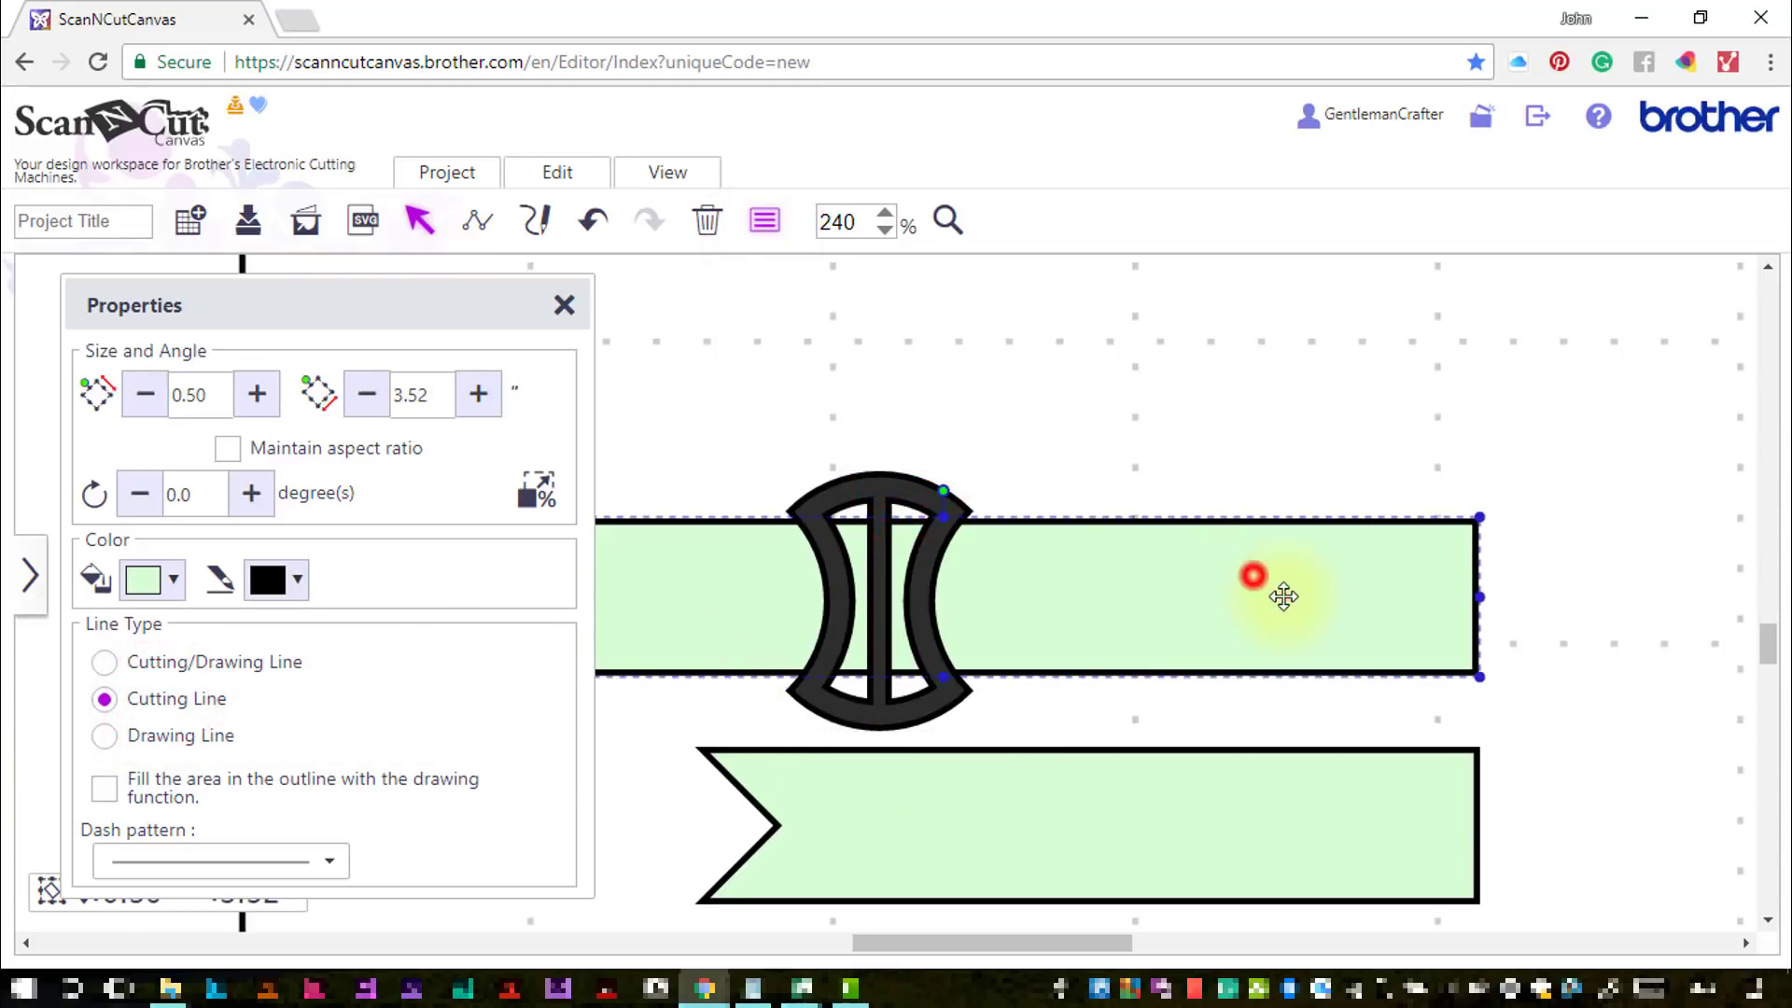
click(562, 175)
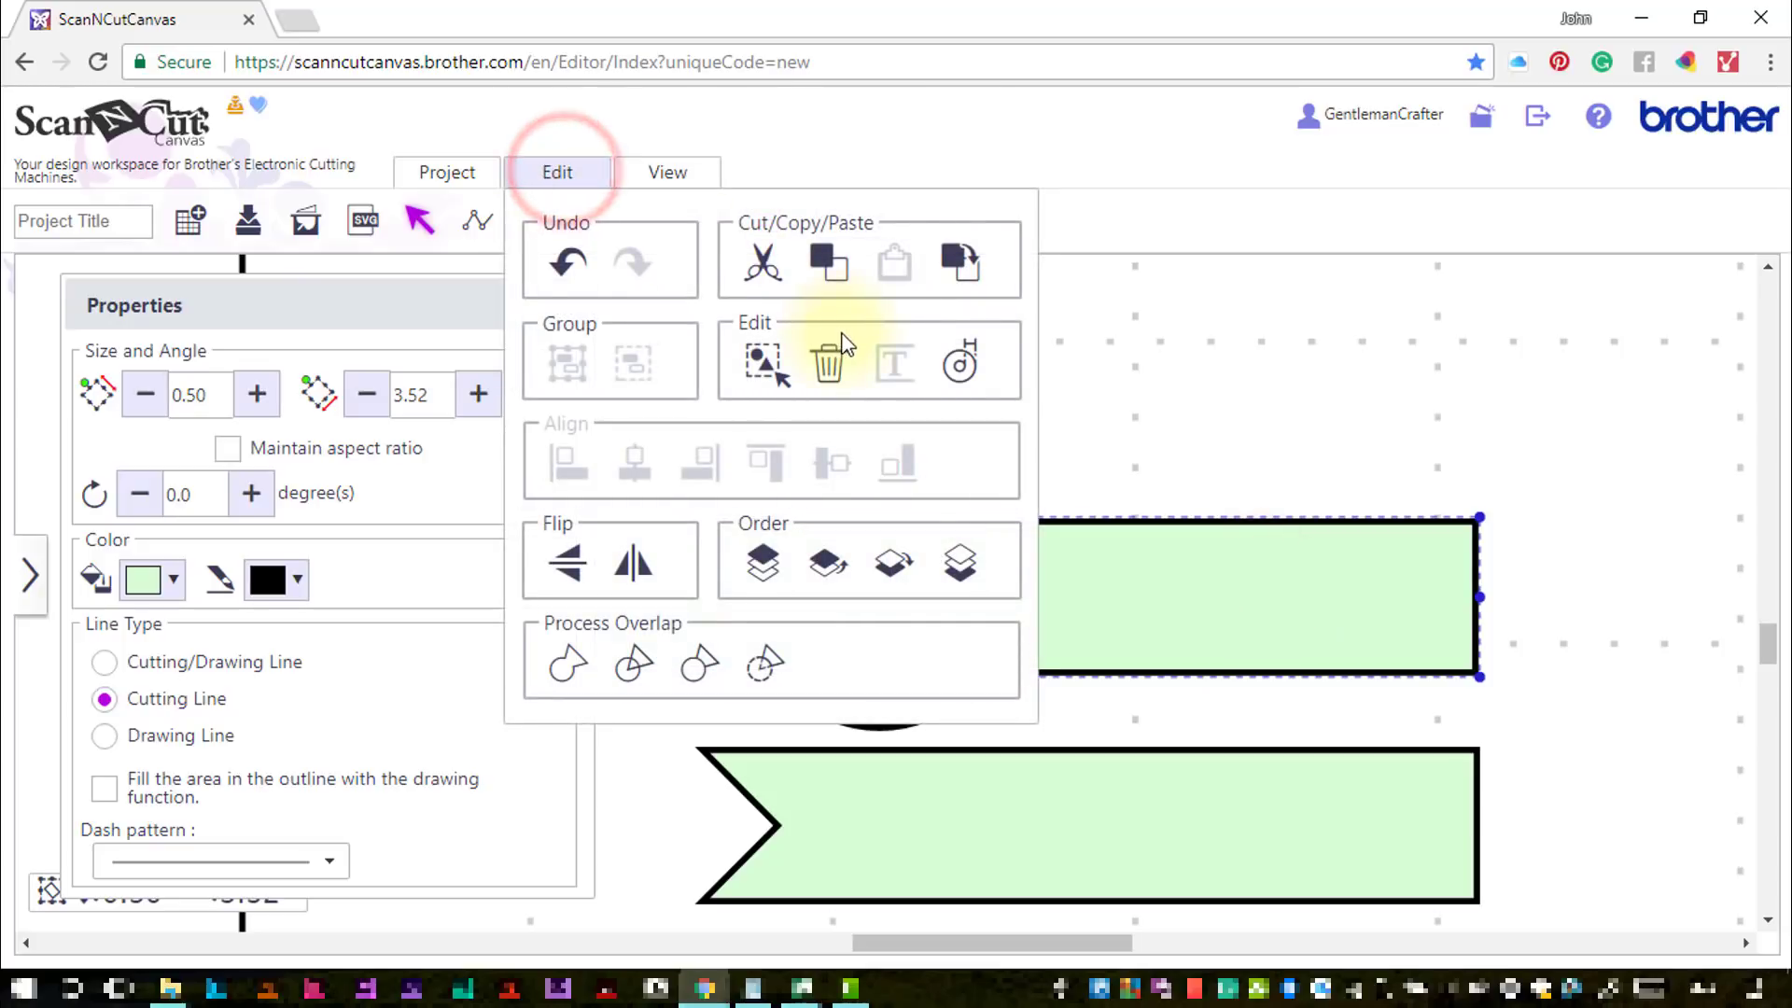
click(1224, 383)
drag(868, 491, 1207, 260)
drag(1229, 420, 1260, 370)
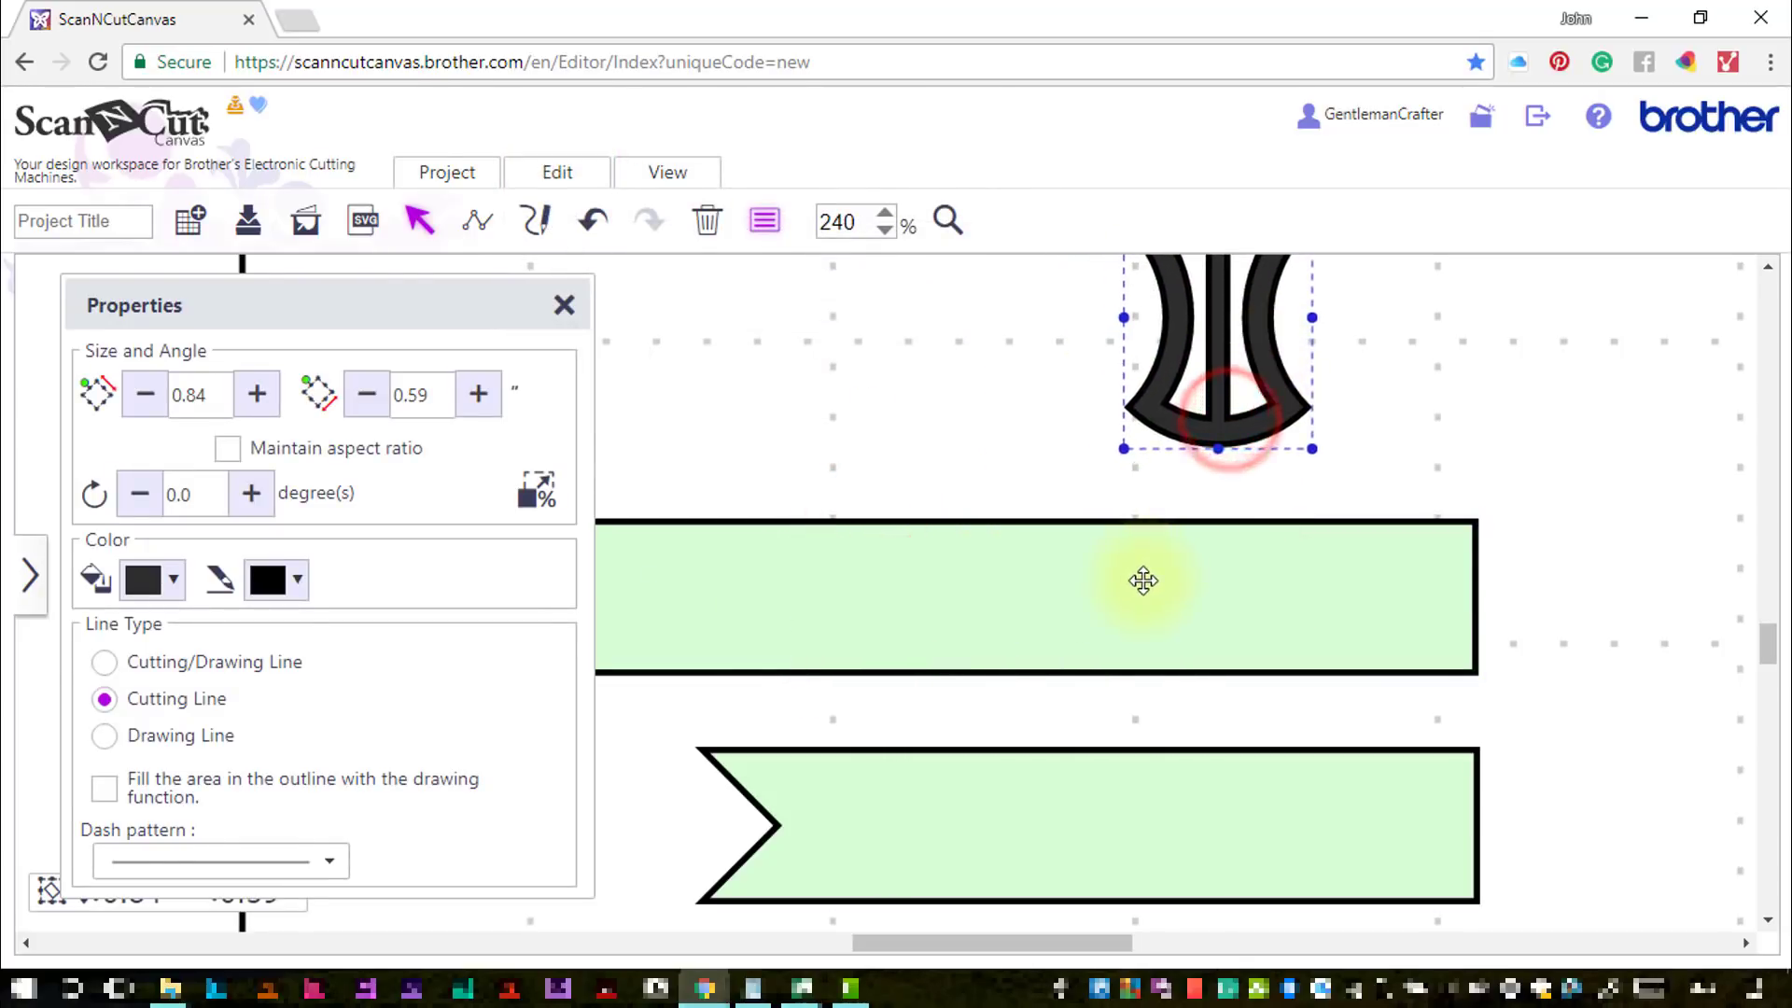
Create an inward offset line in the plain banner strip with 0.08 inches spacing and bevel corners, leaving the original line as is
click(1139, 579)
click(550, 175)
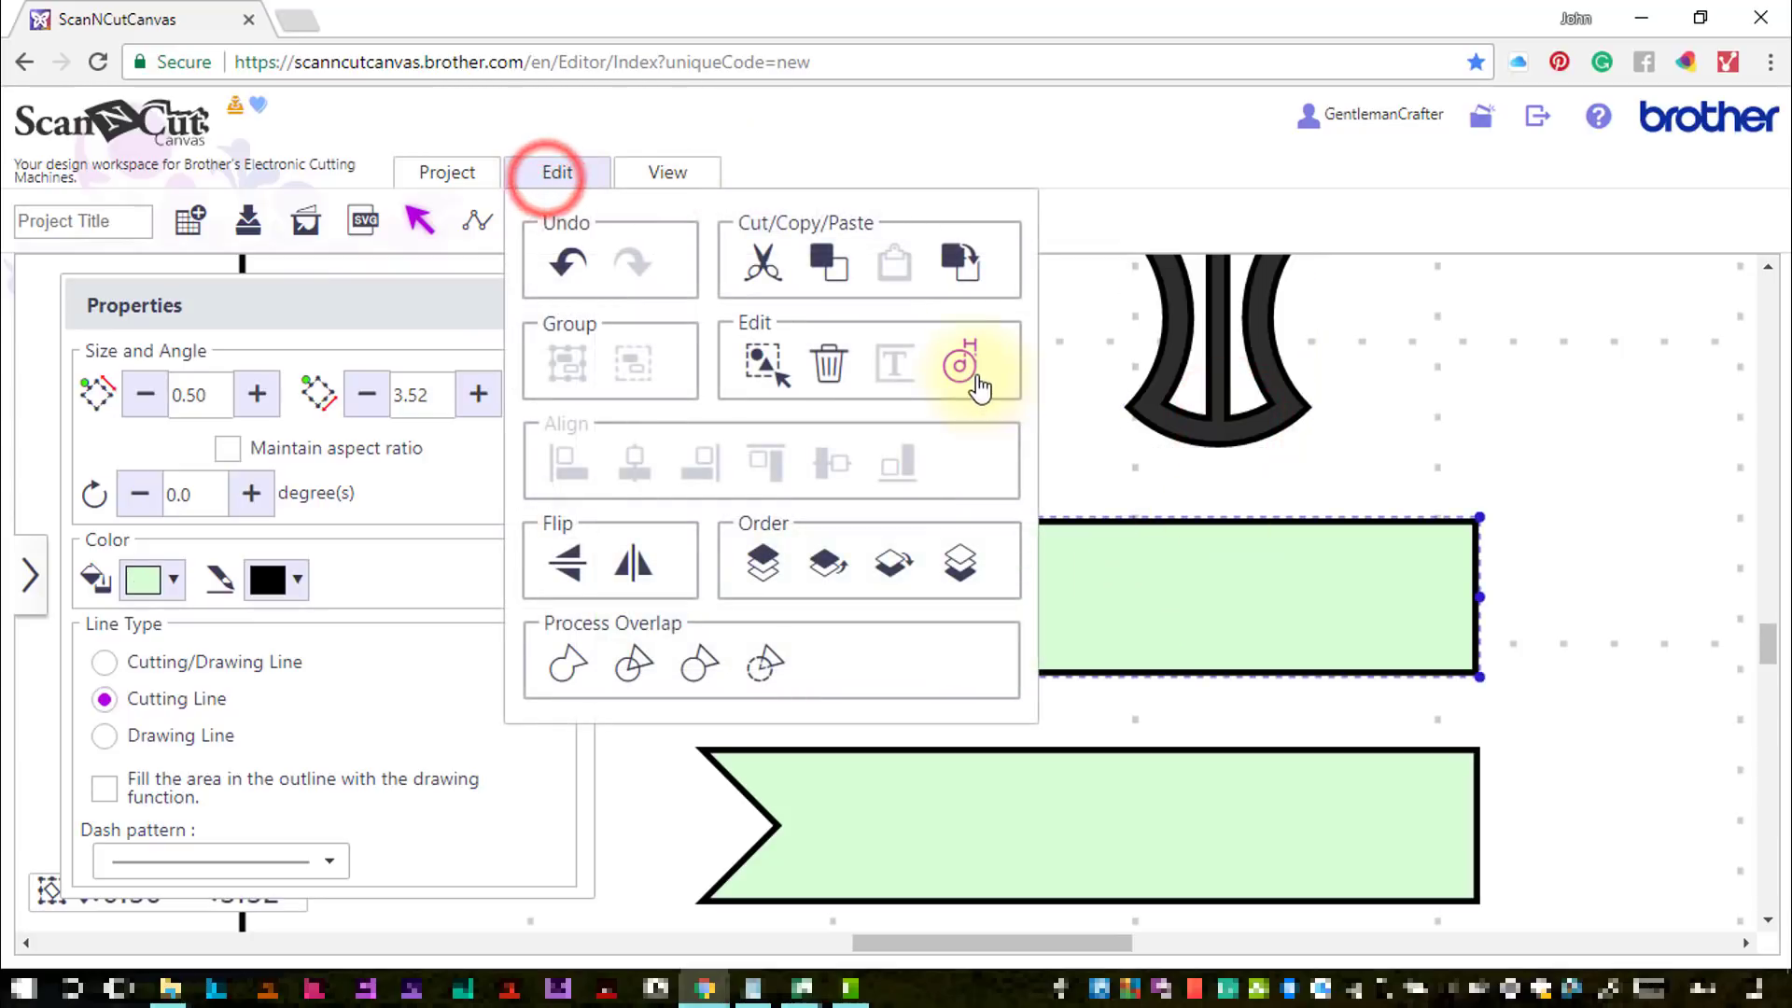
click(967, 367)
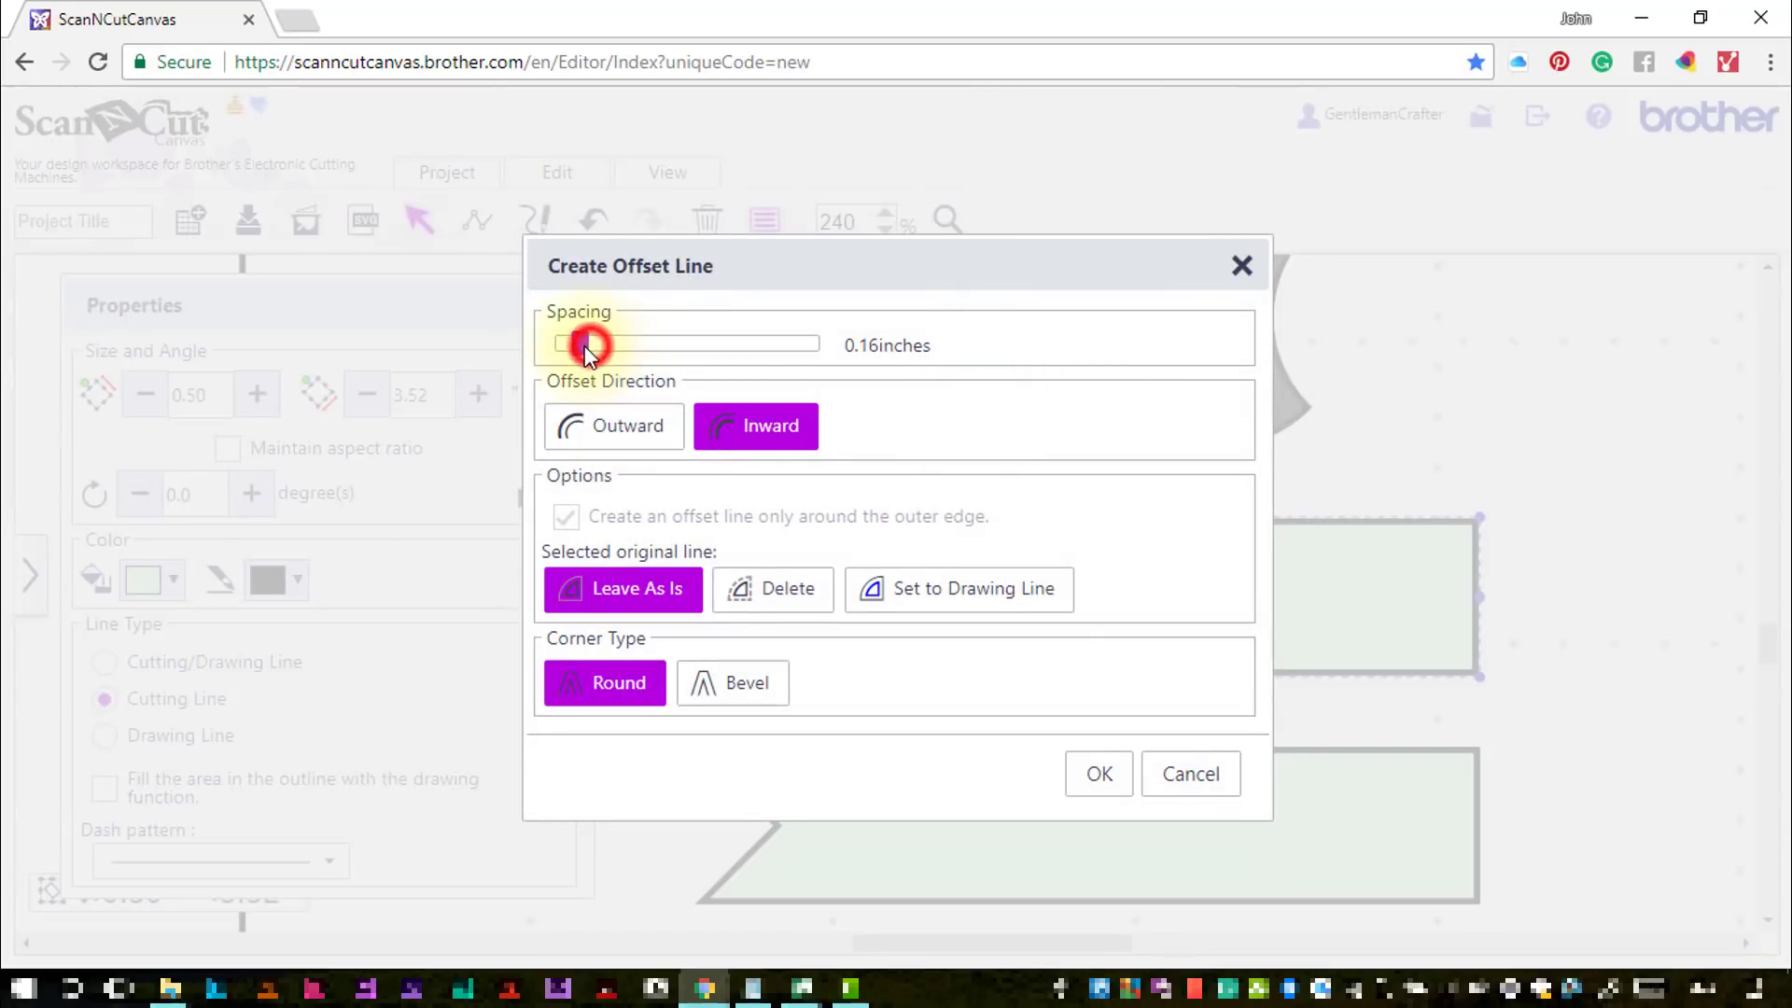
drag(584, 345, 567, 347)
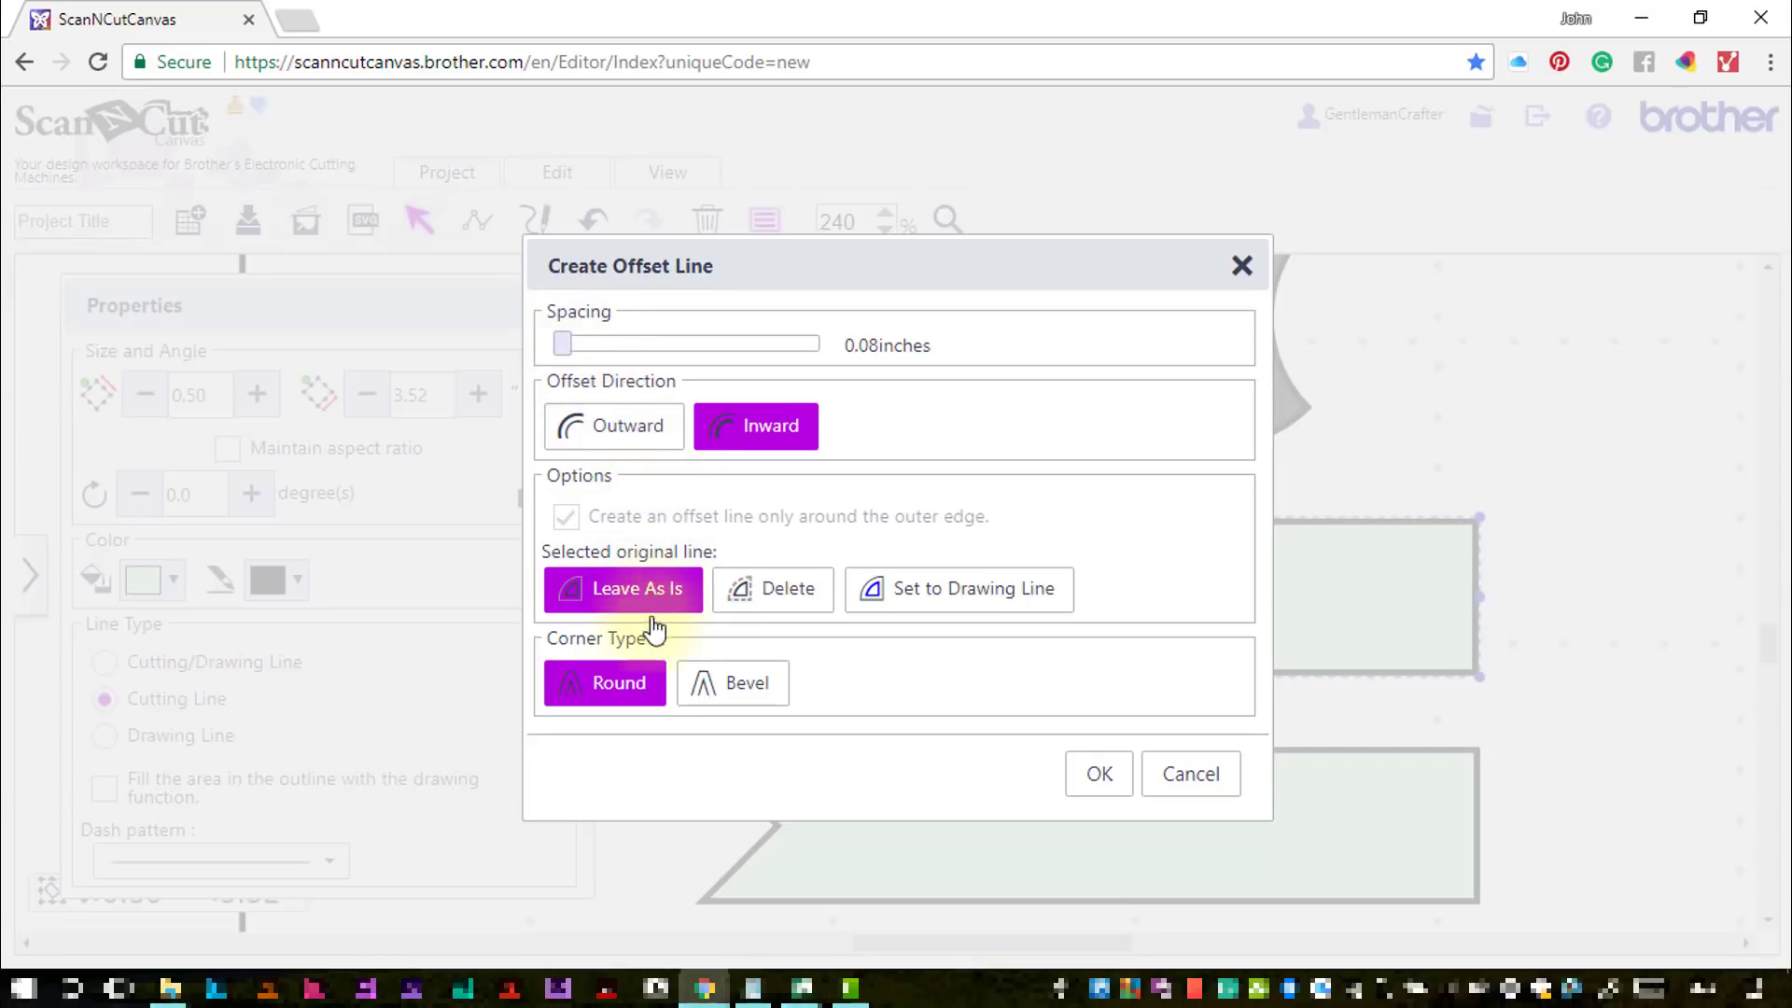
click(719, 685)
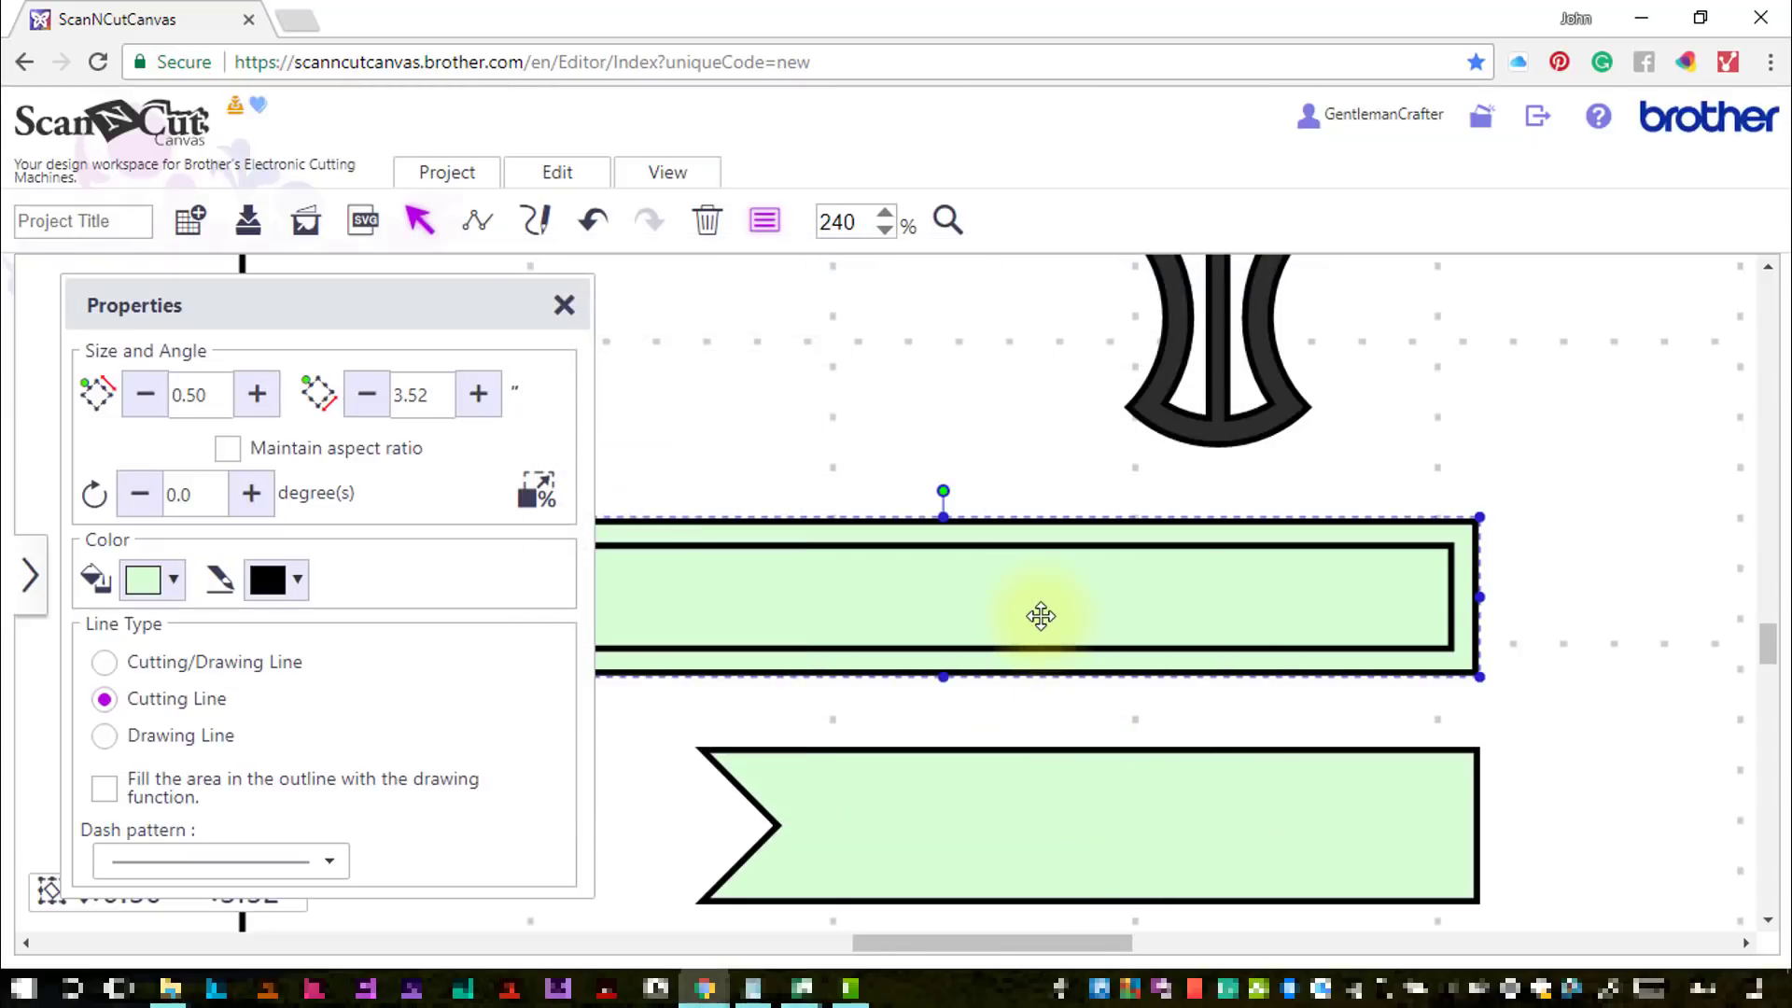
Give the plain strip's inner outline the fourth dash pattern, with closely spaced medium dashes, and set it to Drawing Line
click(1040, 616)
click(200, 858)
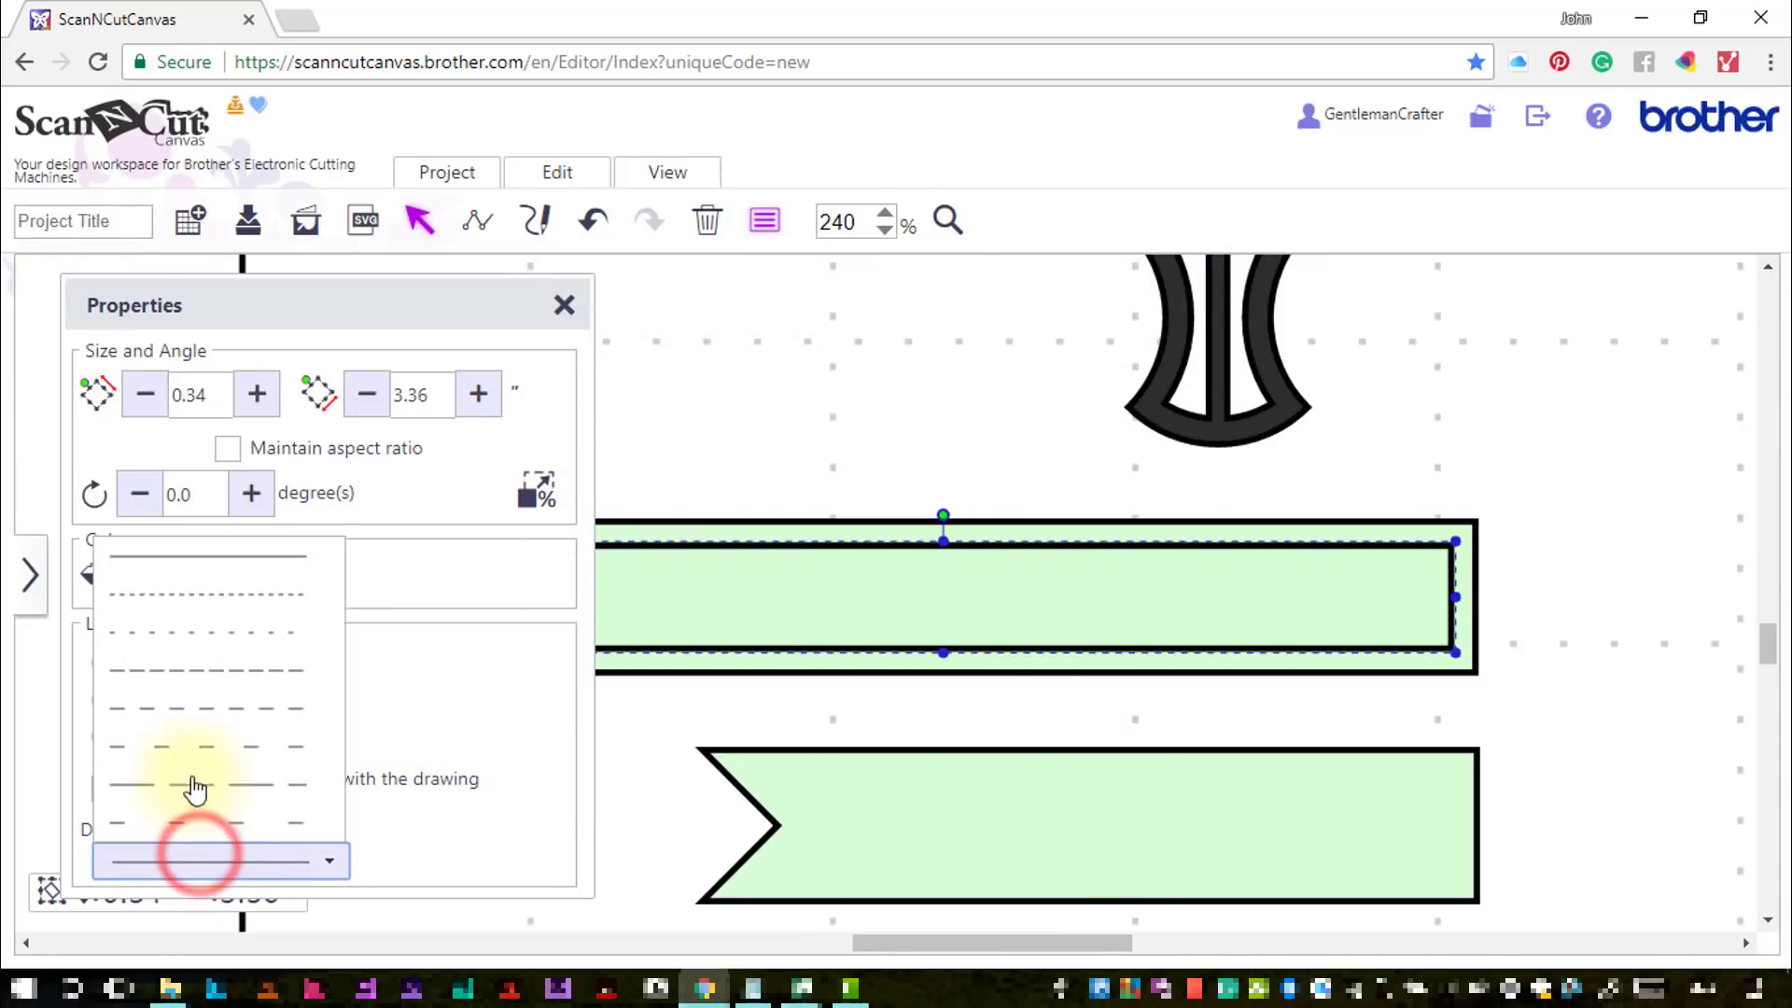
click(202, 670)
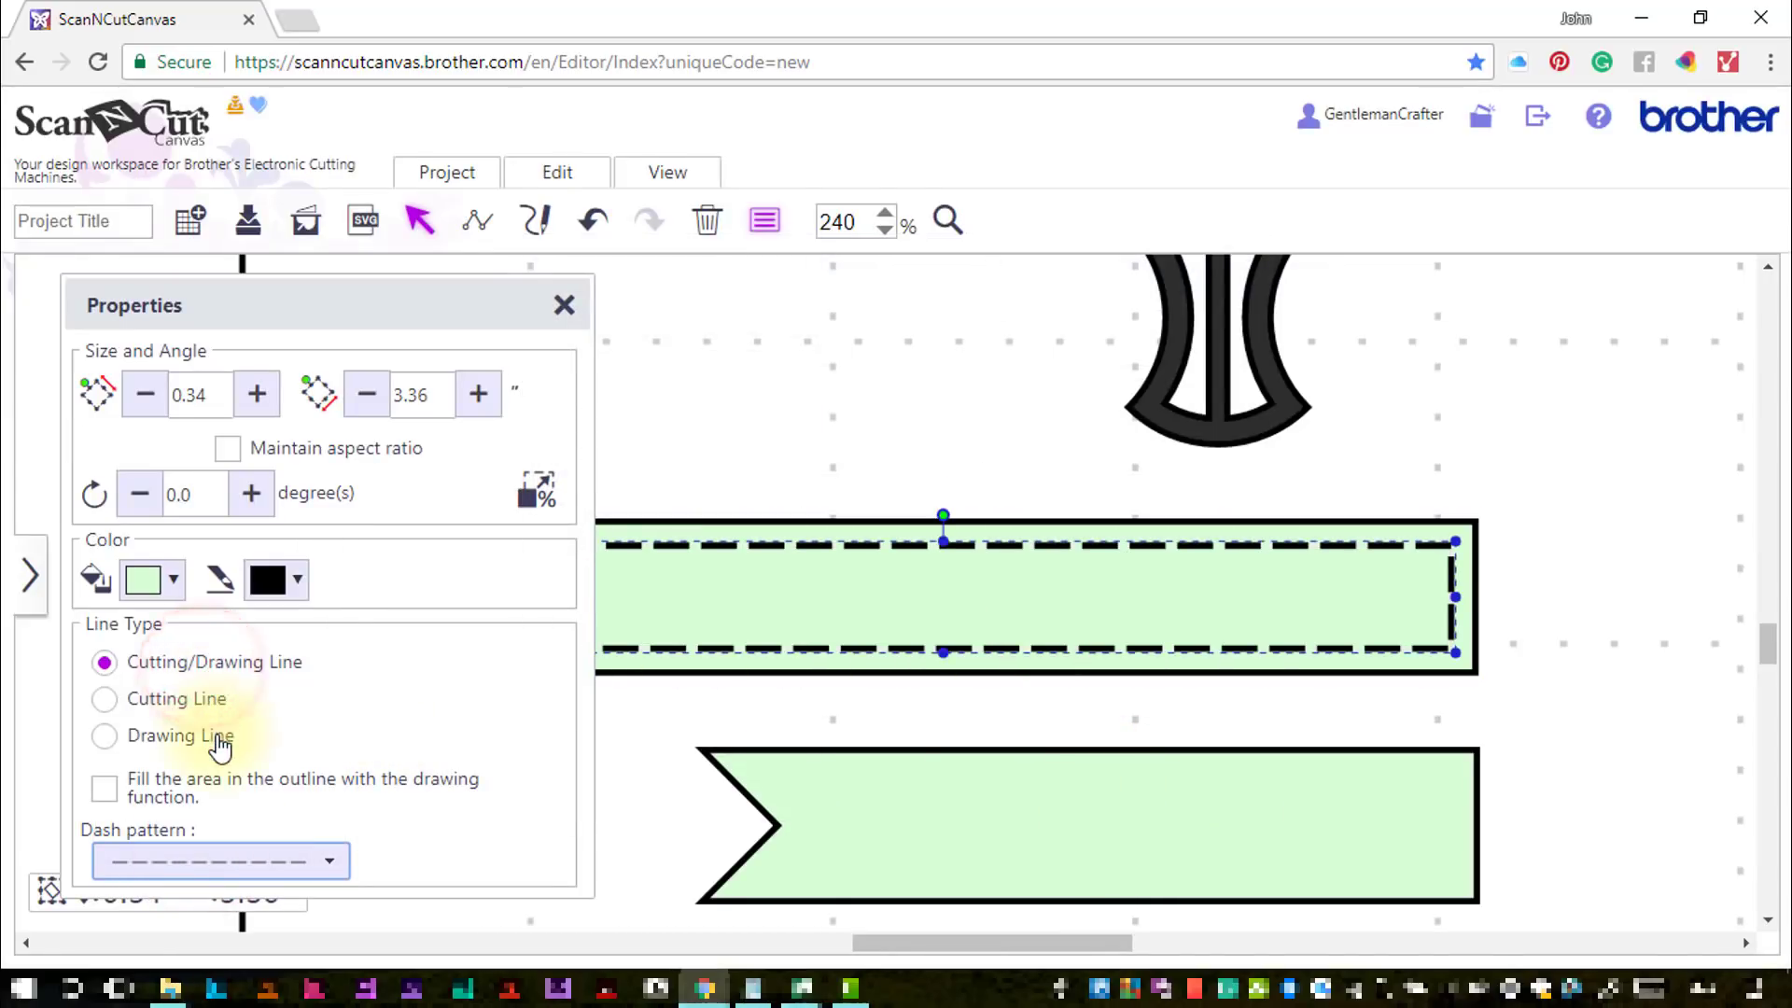
click(215, 733)
click(1531, 662)
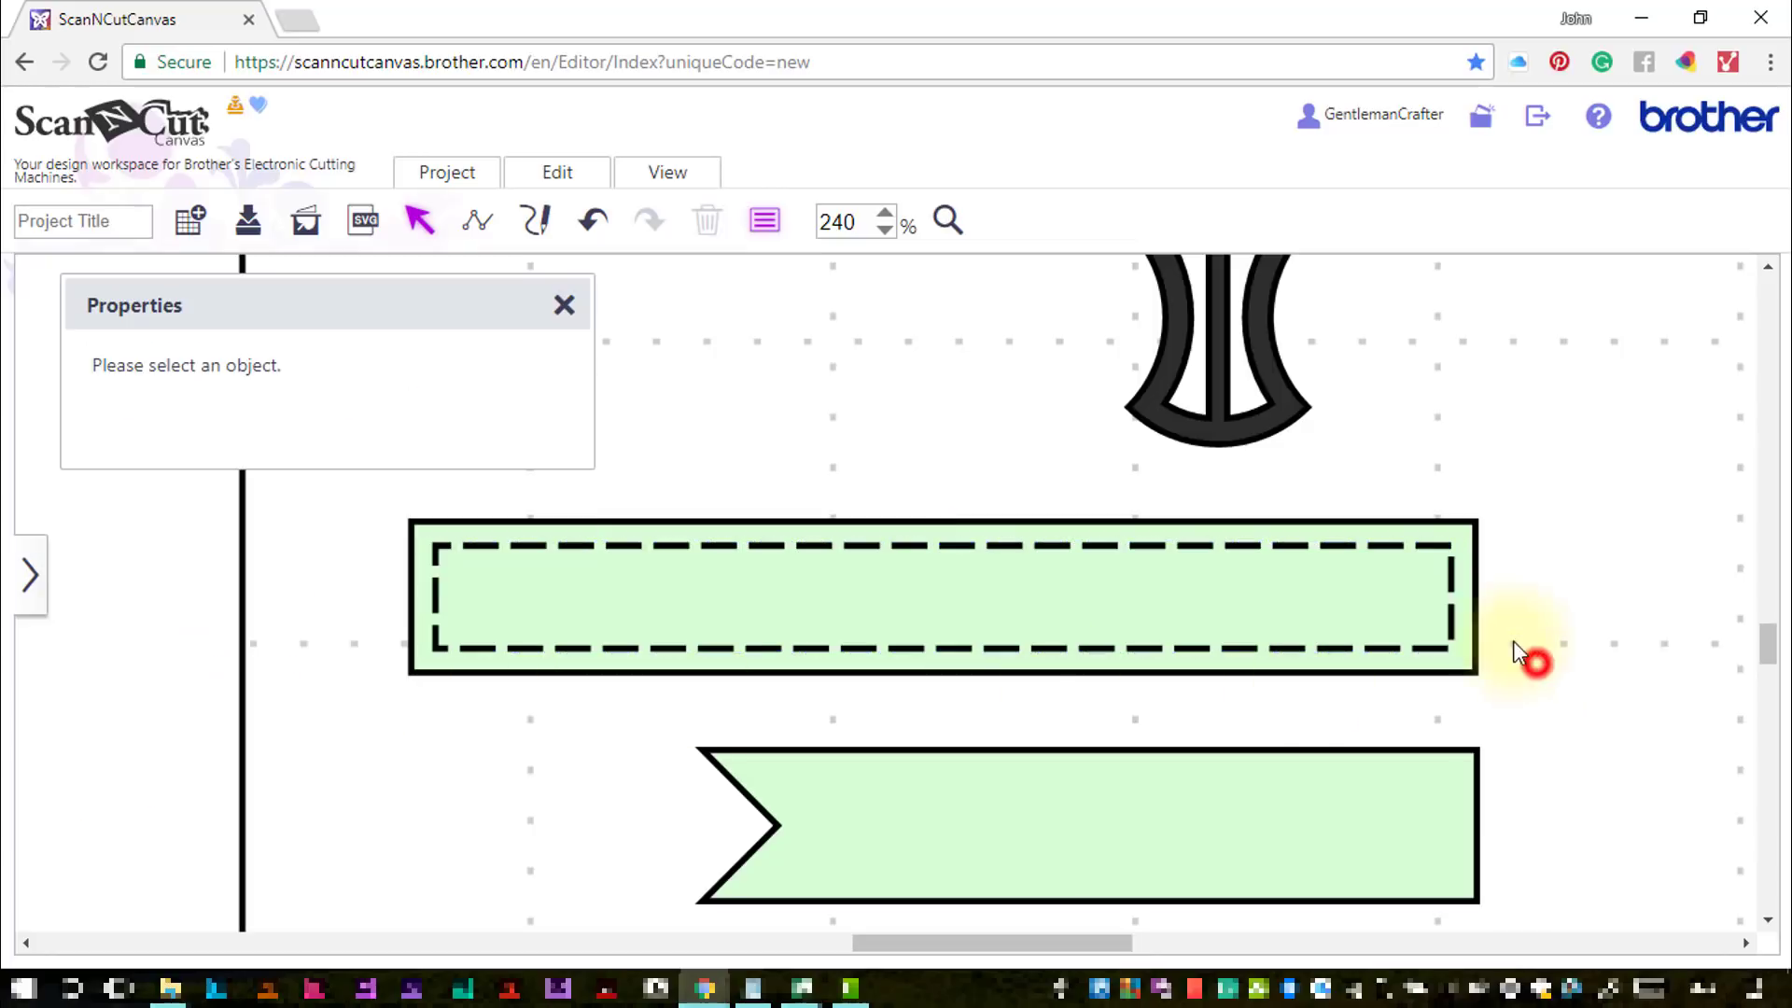
Set the notched banner strip to Cutting Line and create an inward offset line in it with 0.08 inches spacing and bevel corners
click(1476, 614)
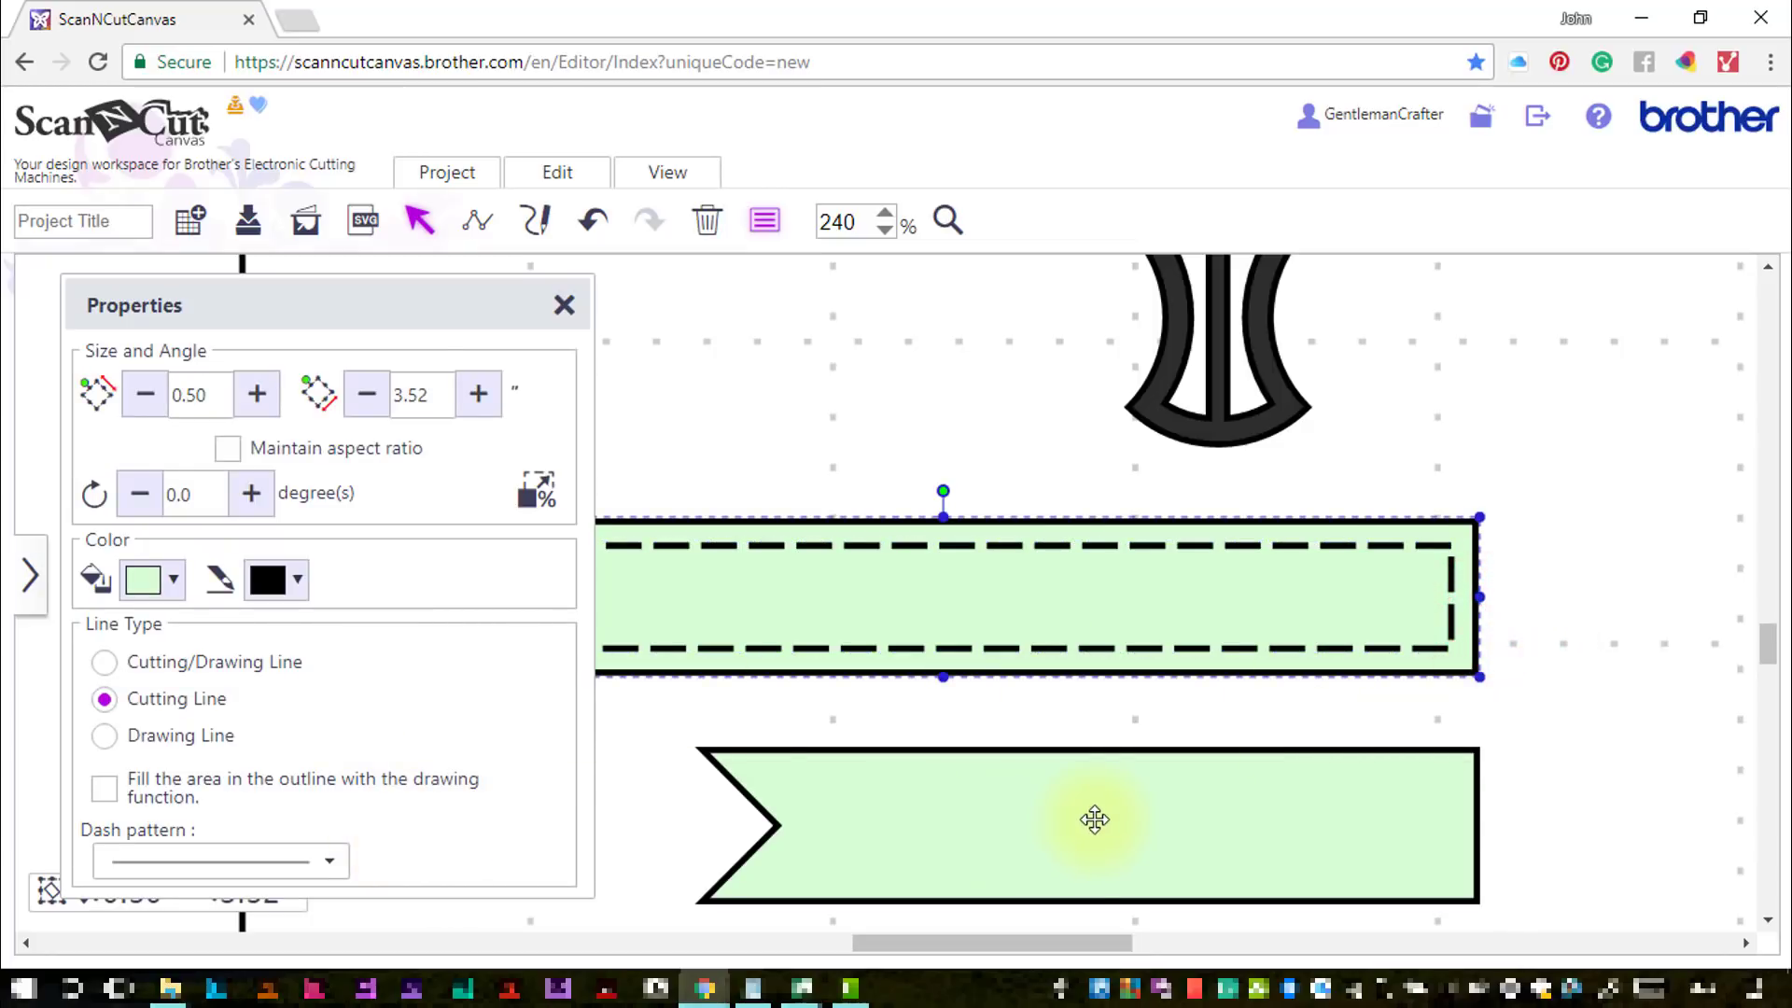
click(1091, 818)
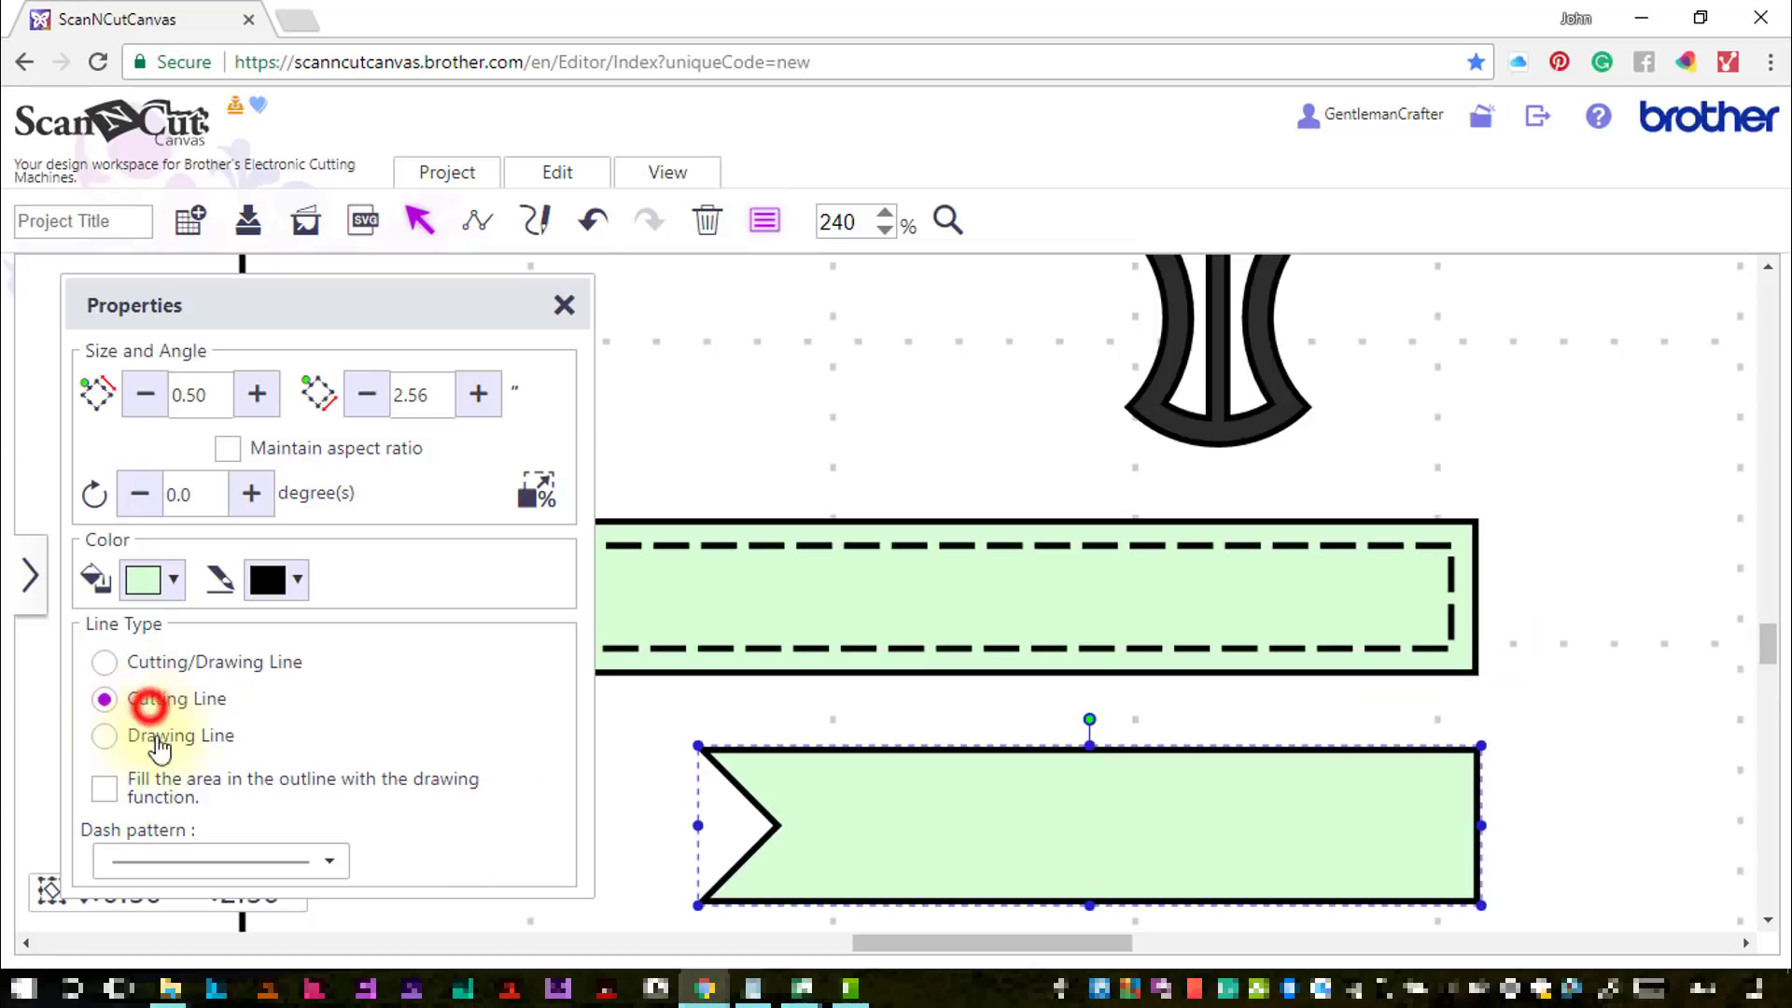
click(542, 164)
click(956, 373)
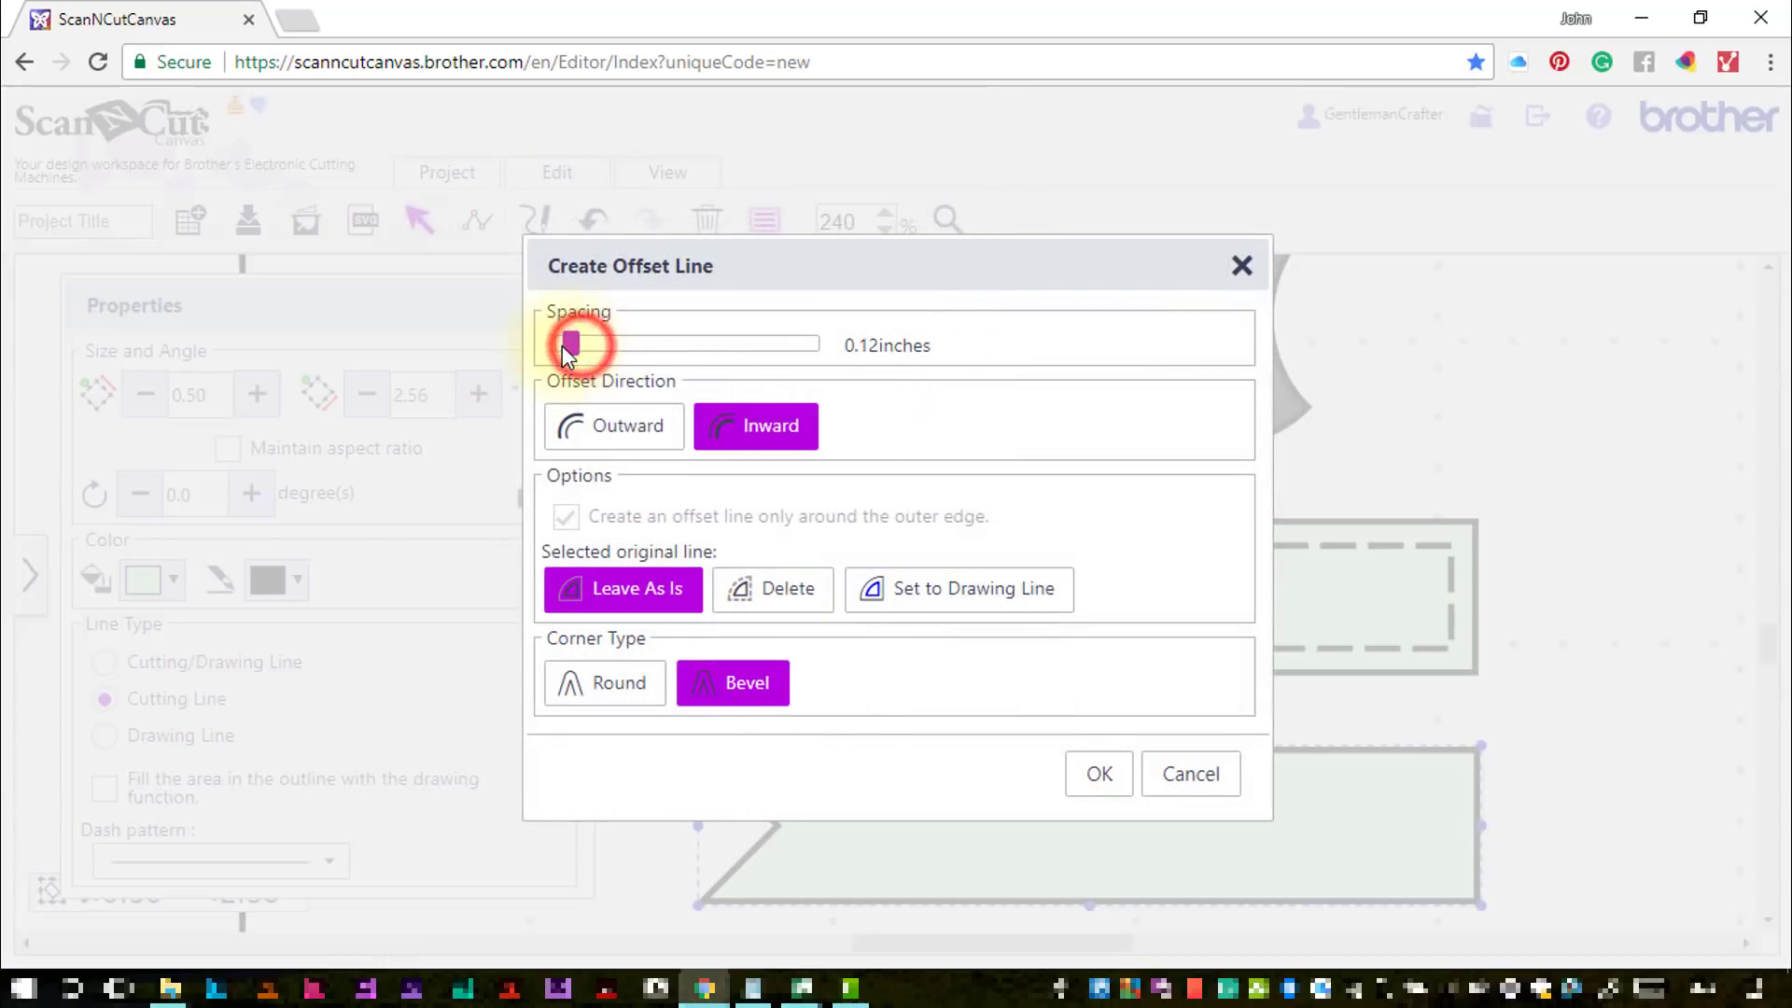
drag(562, 345, 560, 347)
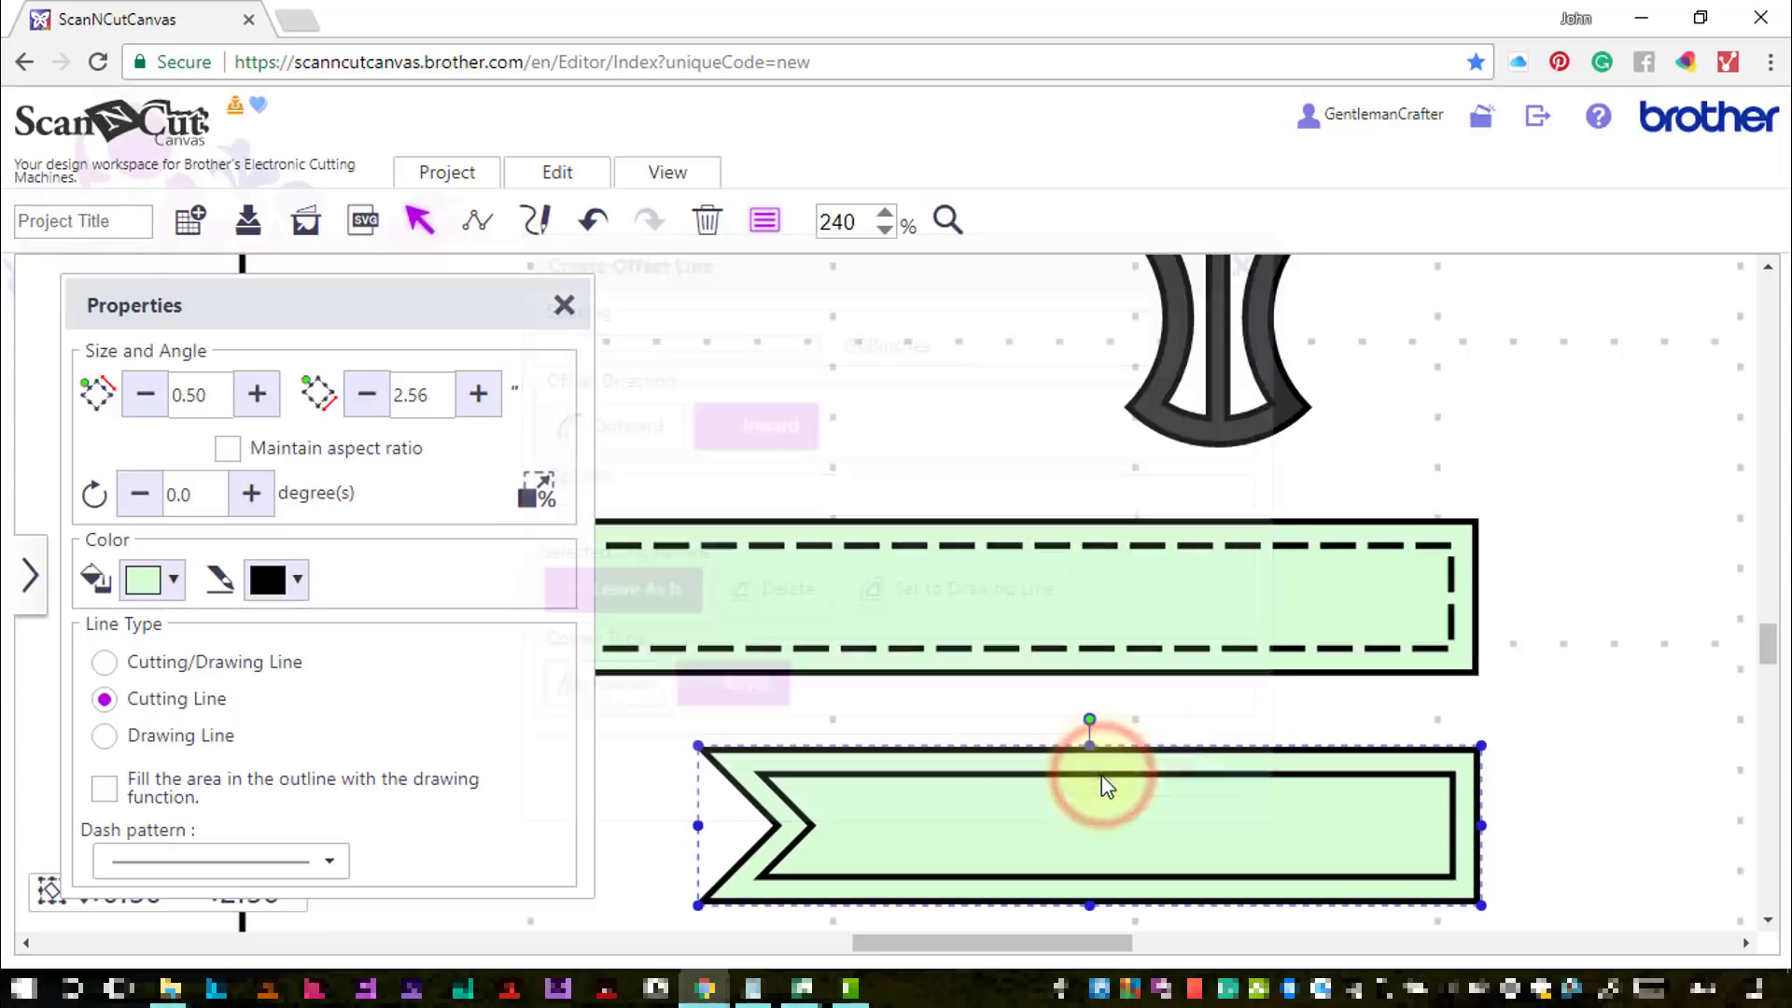
Set the notched strip's inner outline to Drawing Line with the same medium-dash pattern as on the plain strip
click(1080, 817)
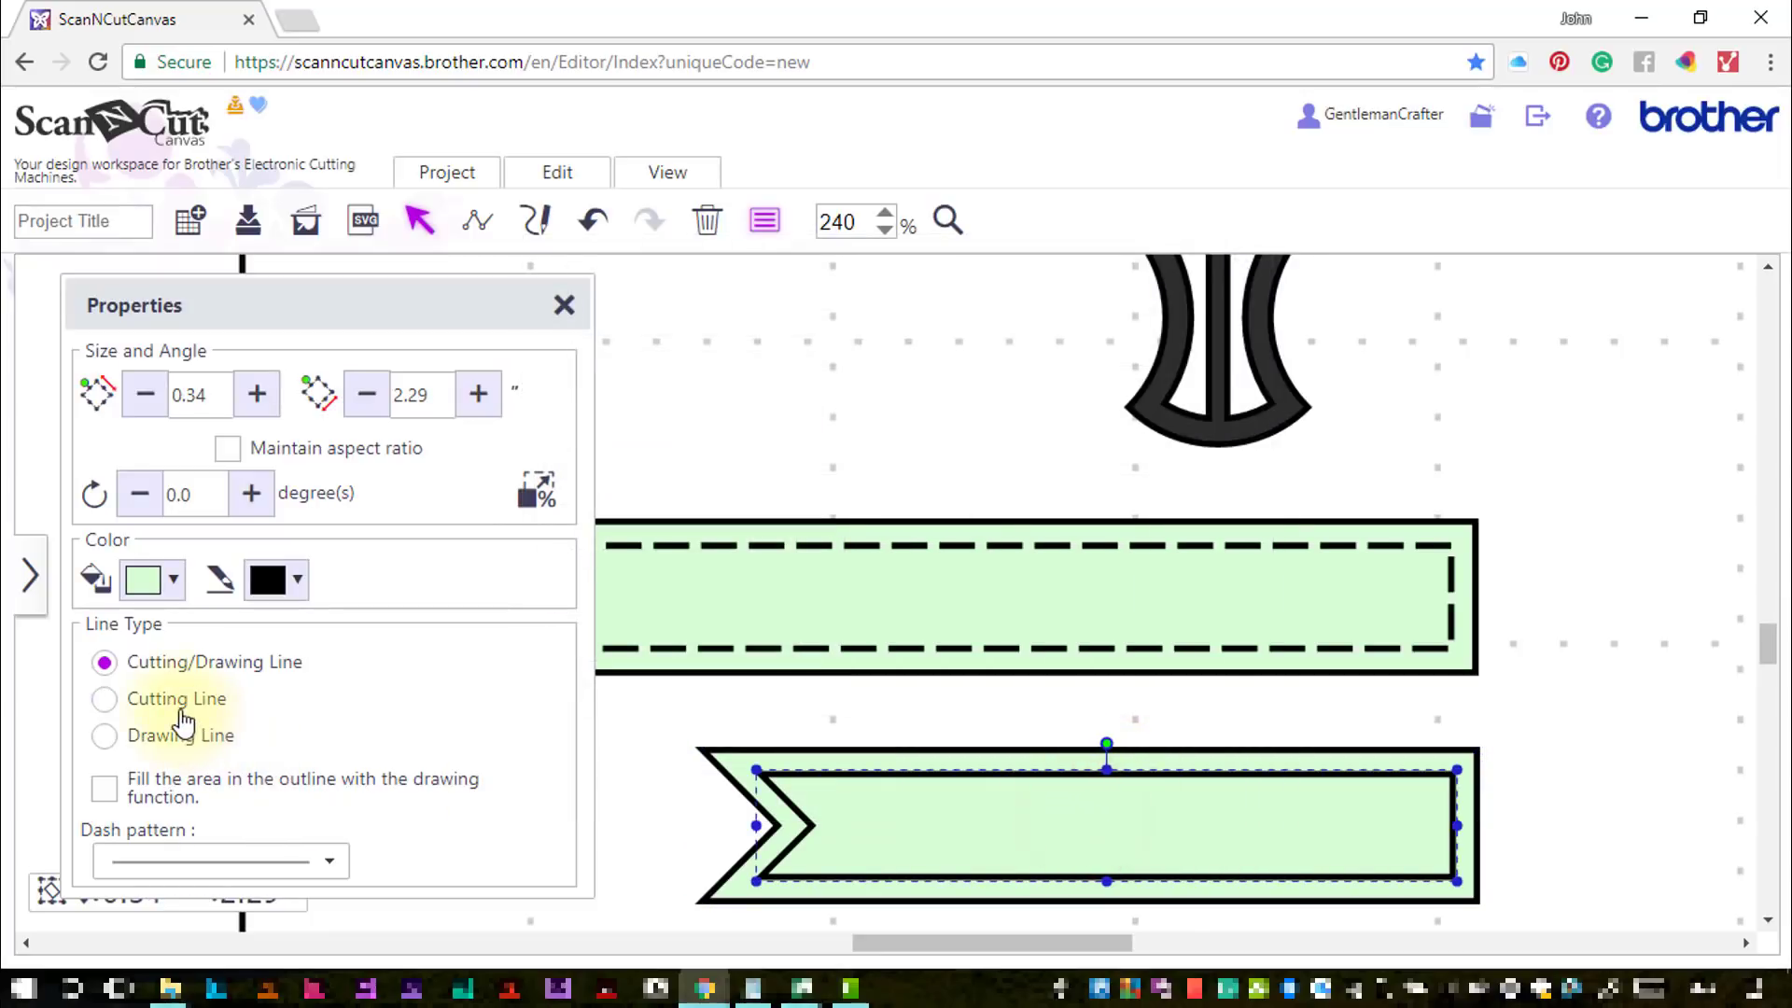
click(217, 855)
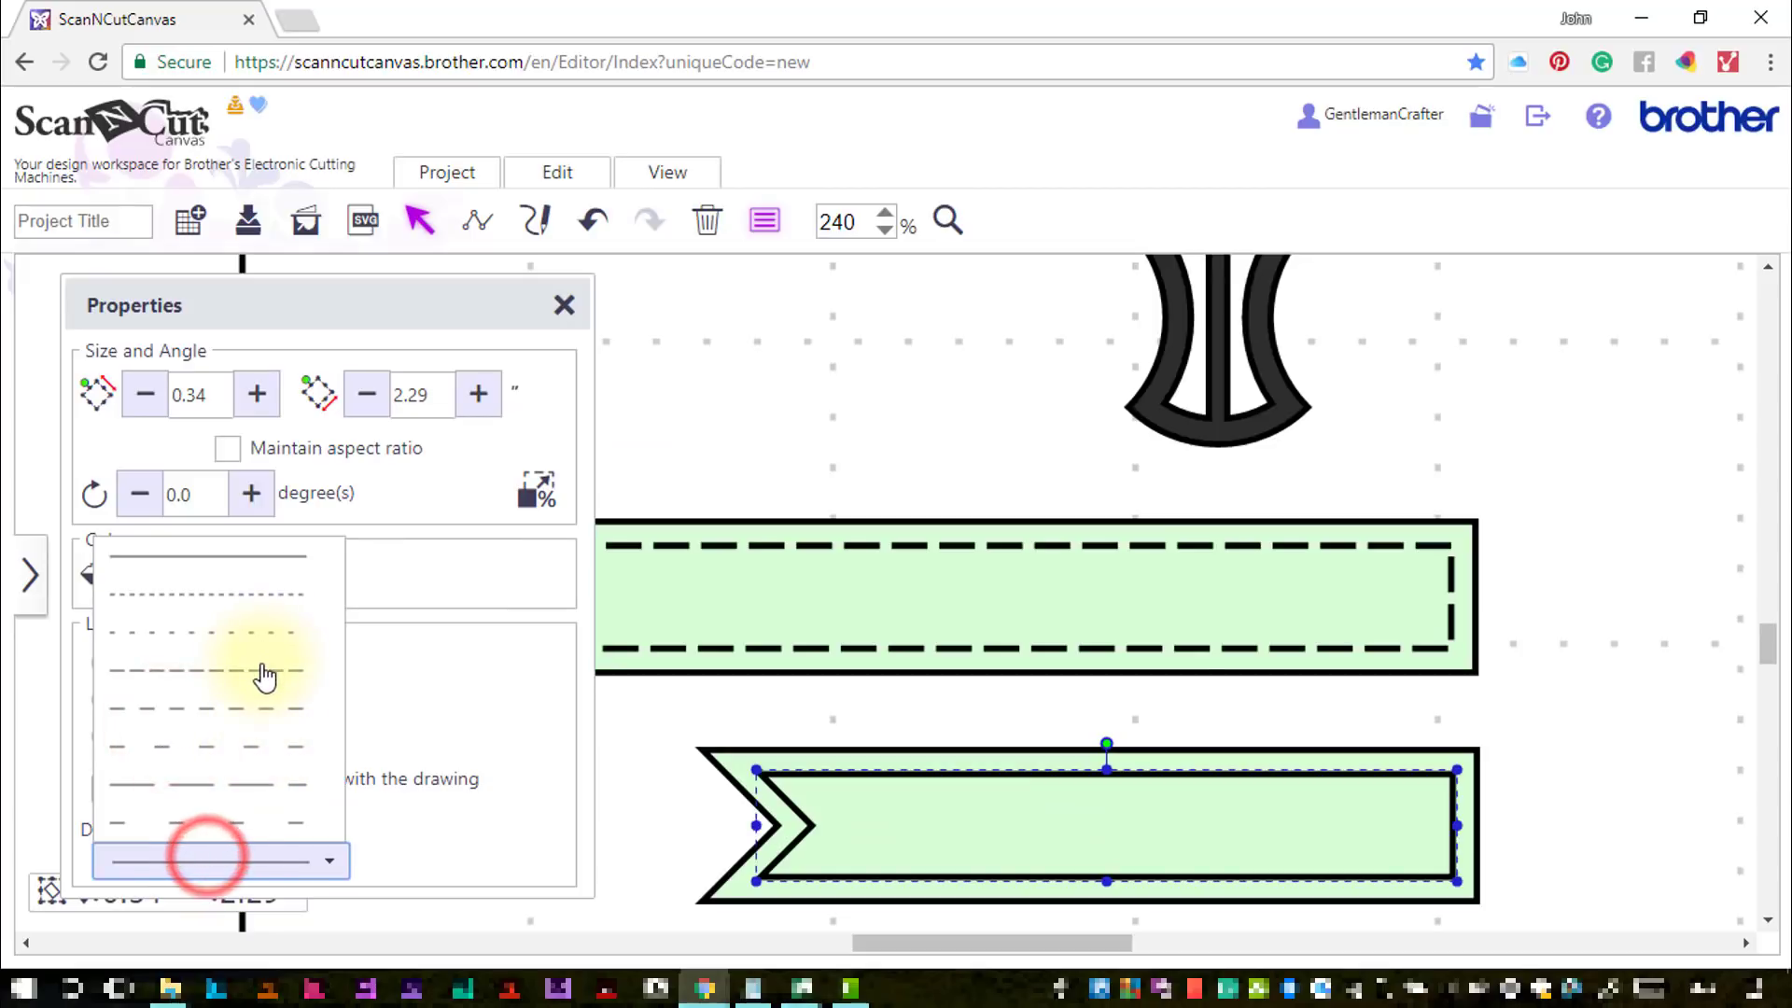
click(261, 670)
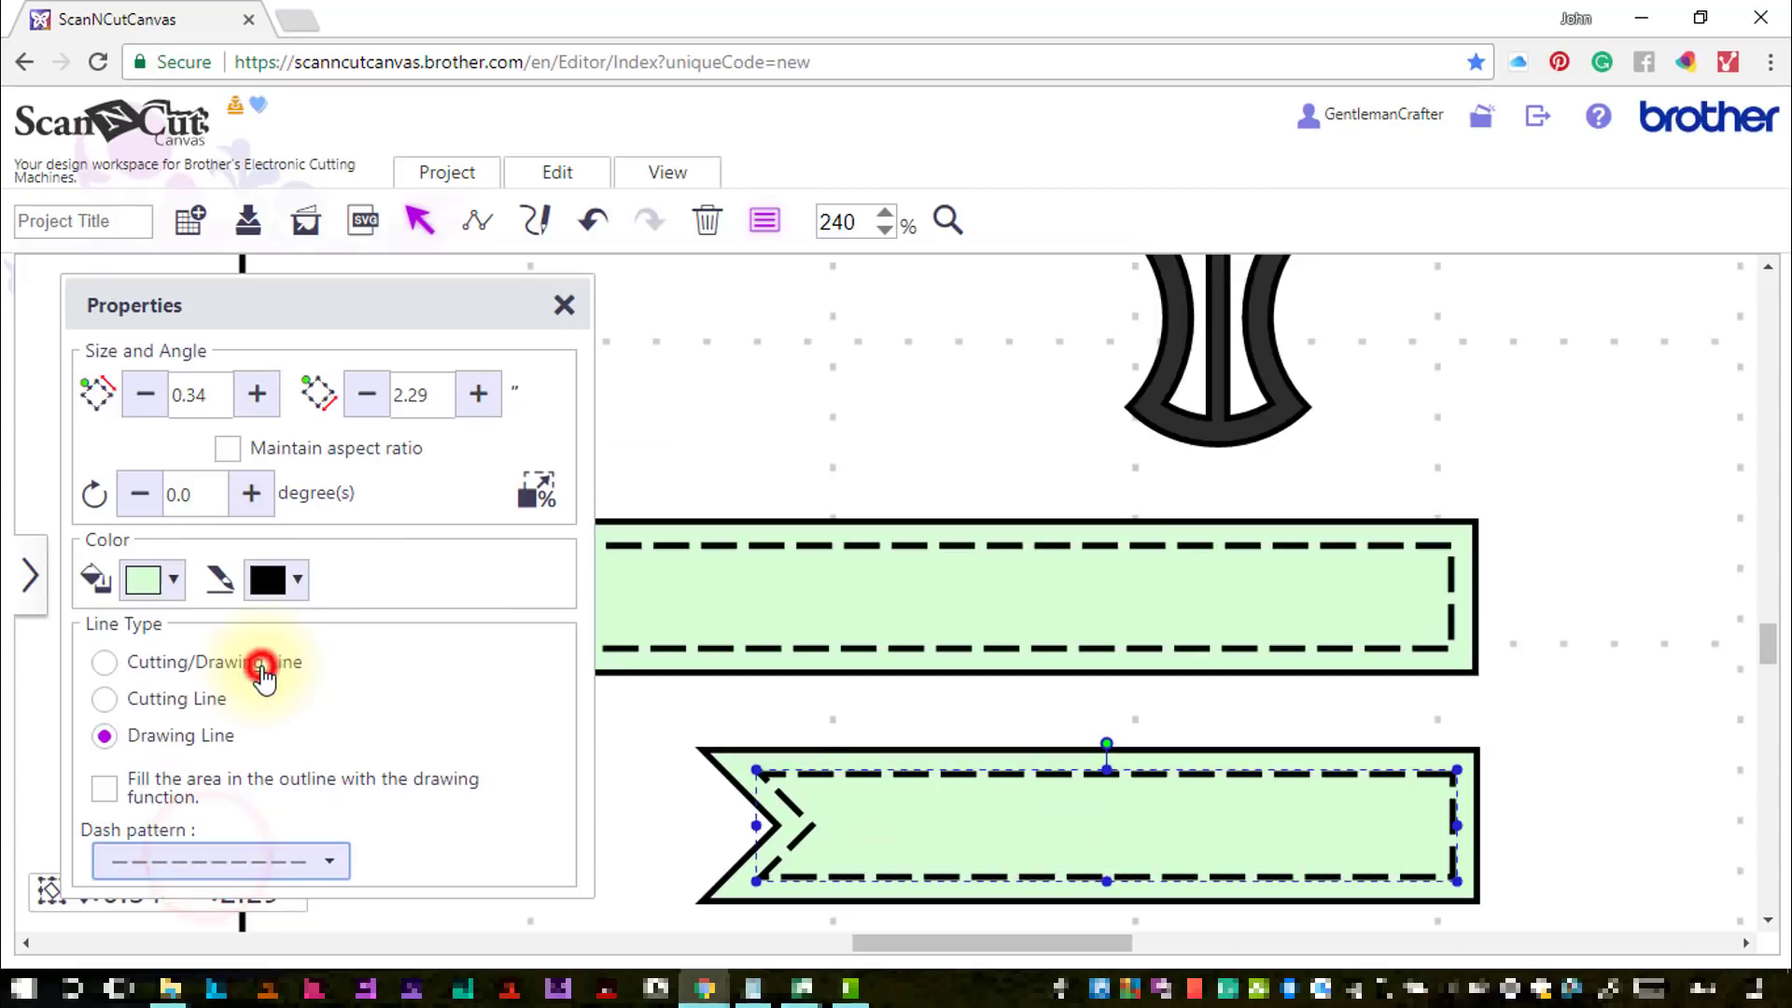
click(1613, 718)
click(560, 308)
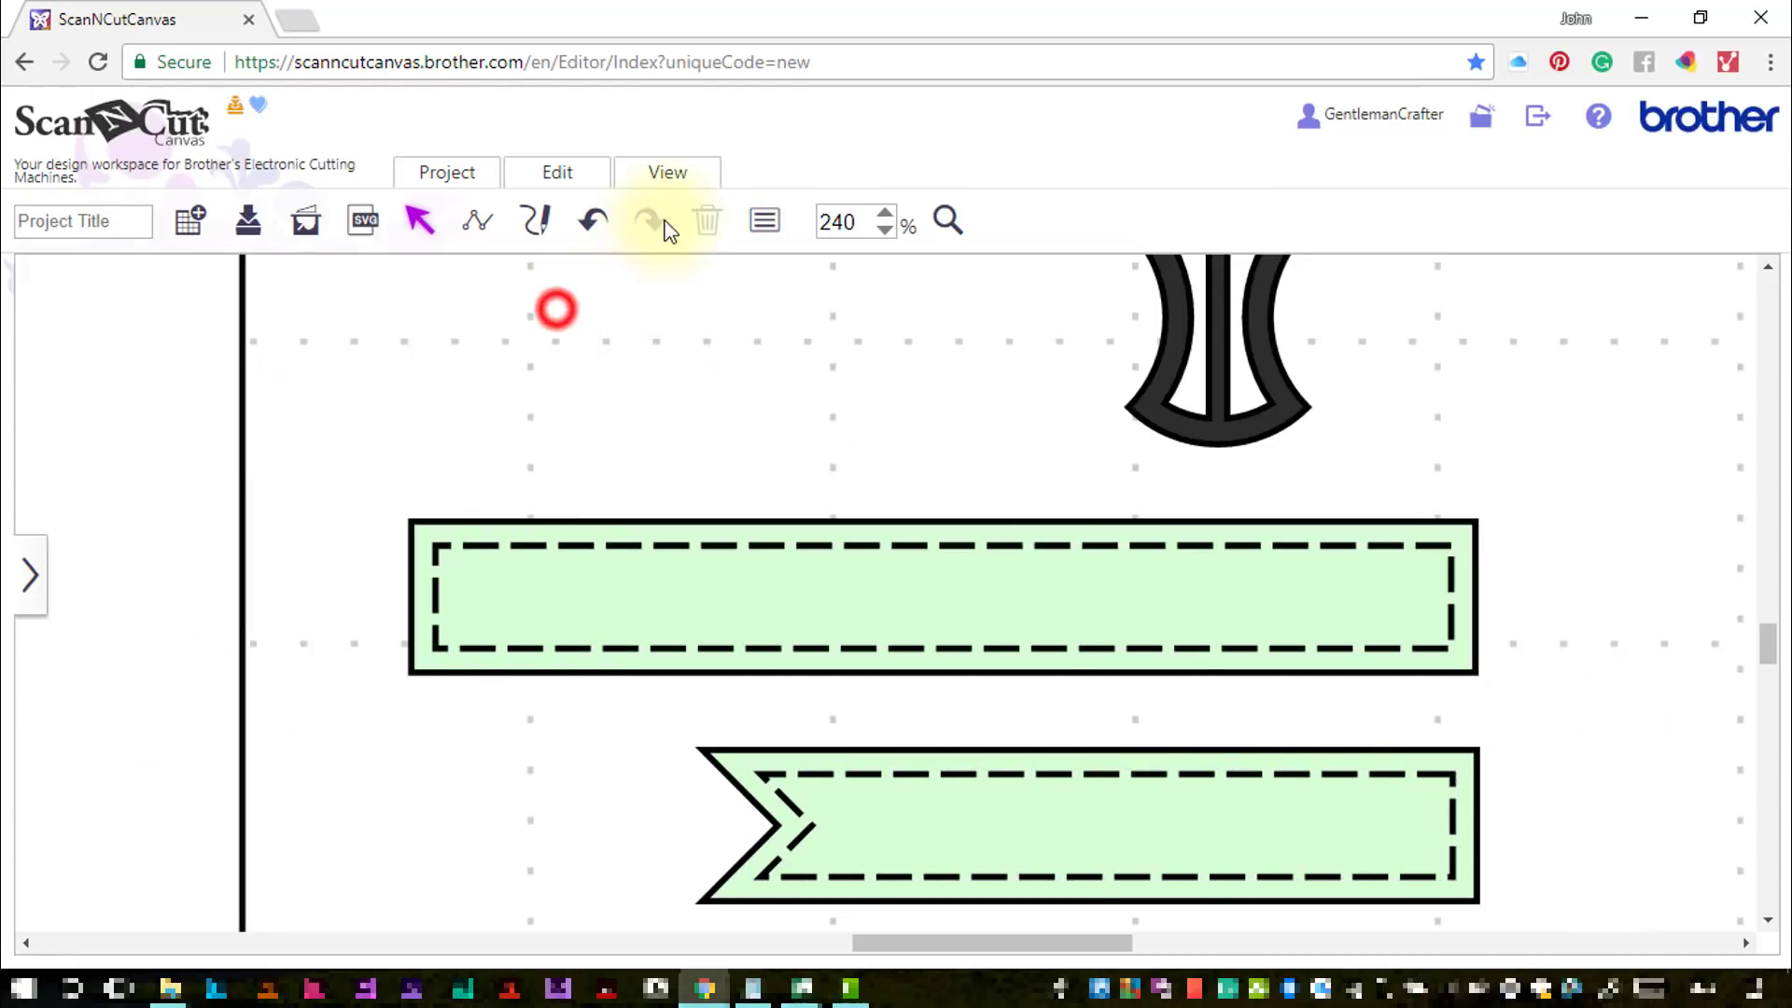
click(668, 172)
click(712, 252)
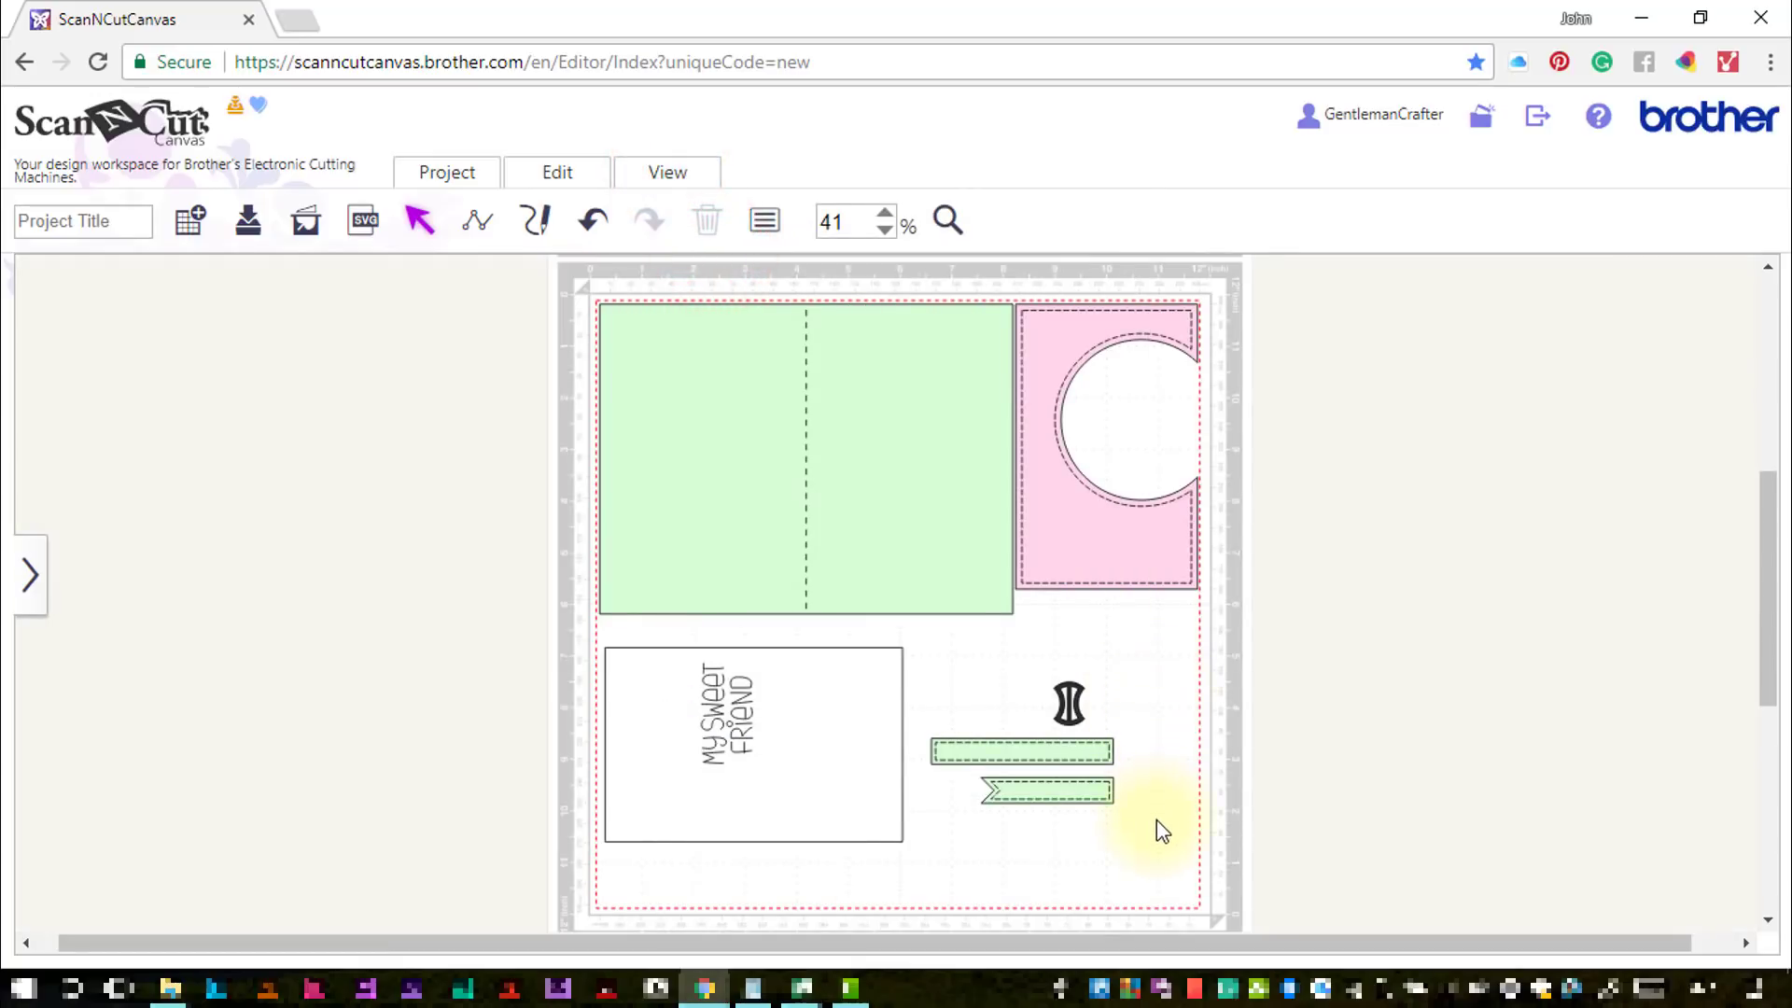
Shift both banner strips slightly away from the buckle and fill the pink circular cut-out panel with the card base's light green
drag(1106, 812, 1007, 769)
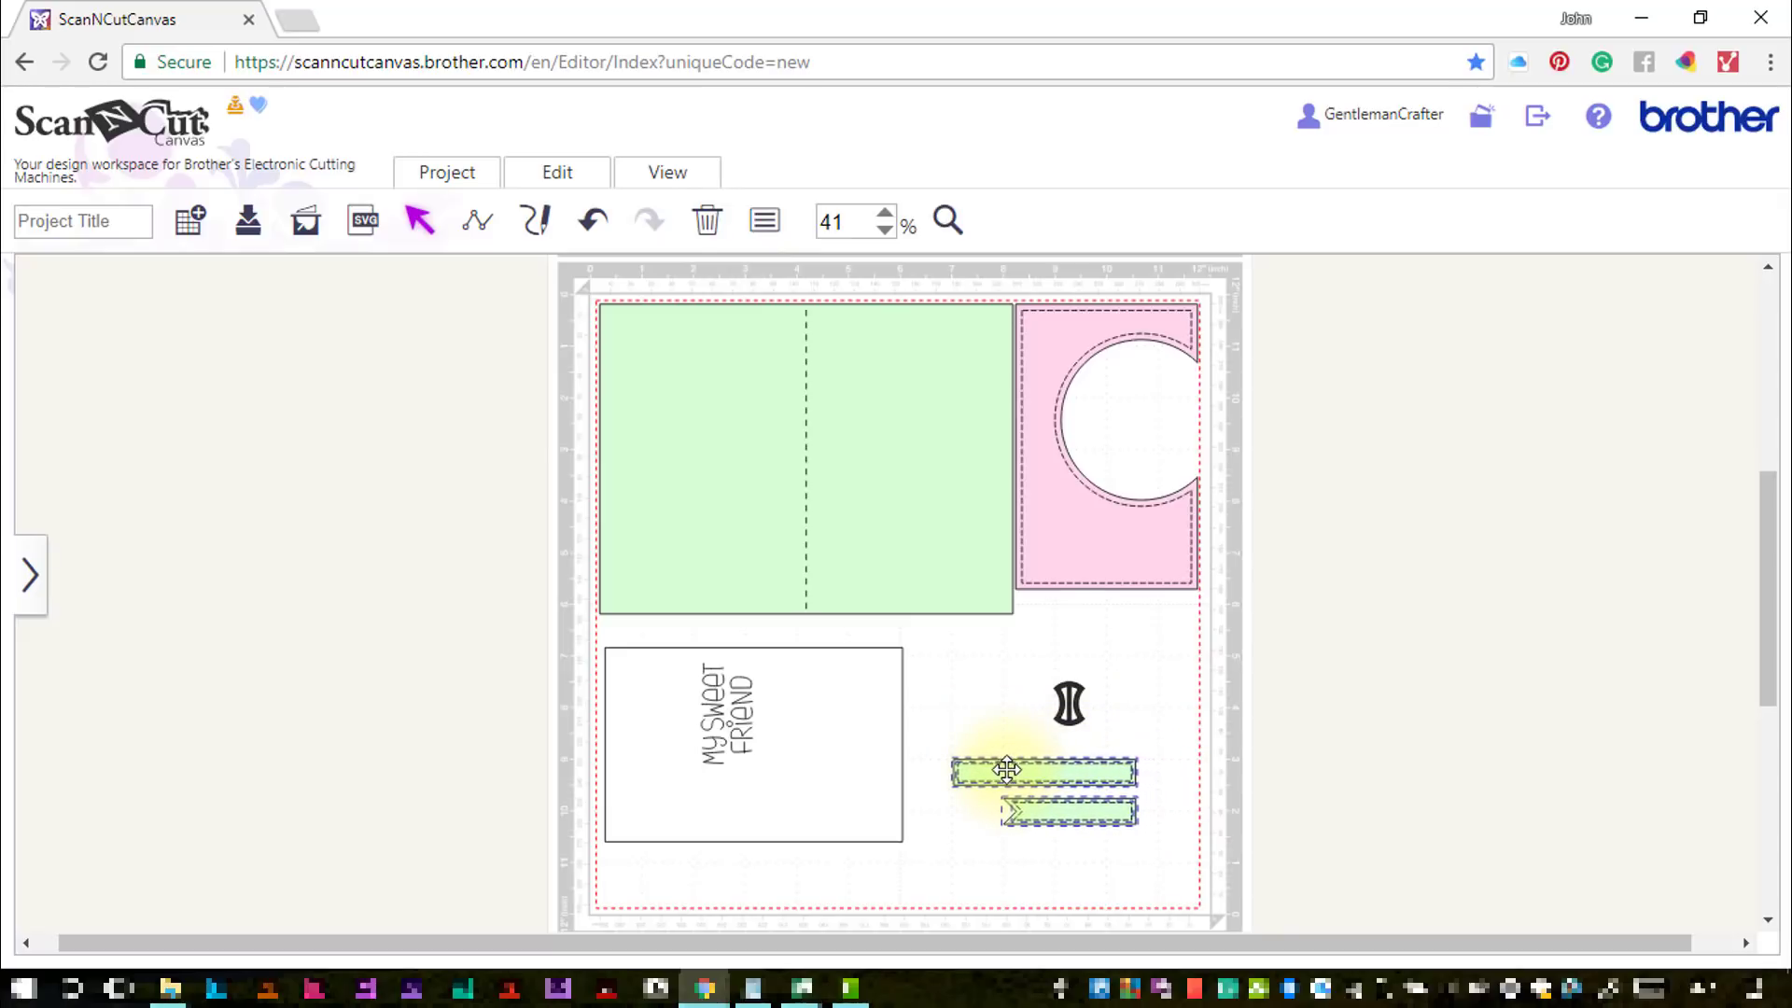
click(1096, 596)
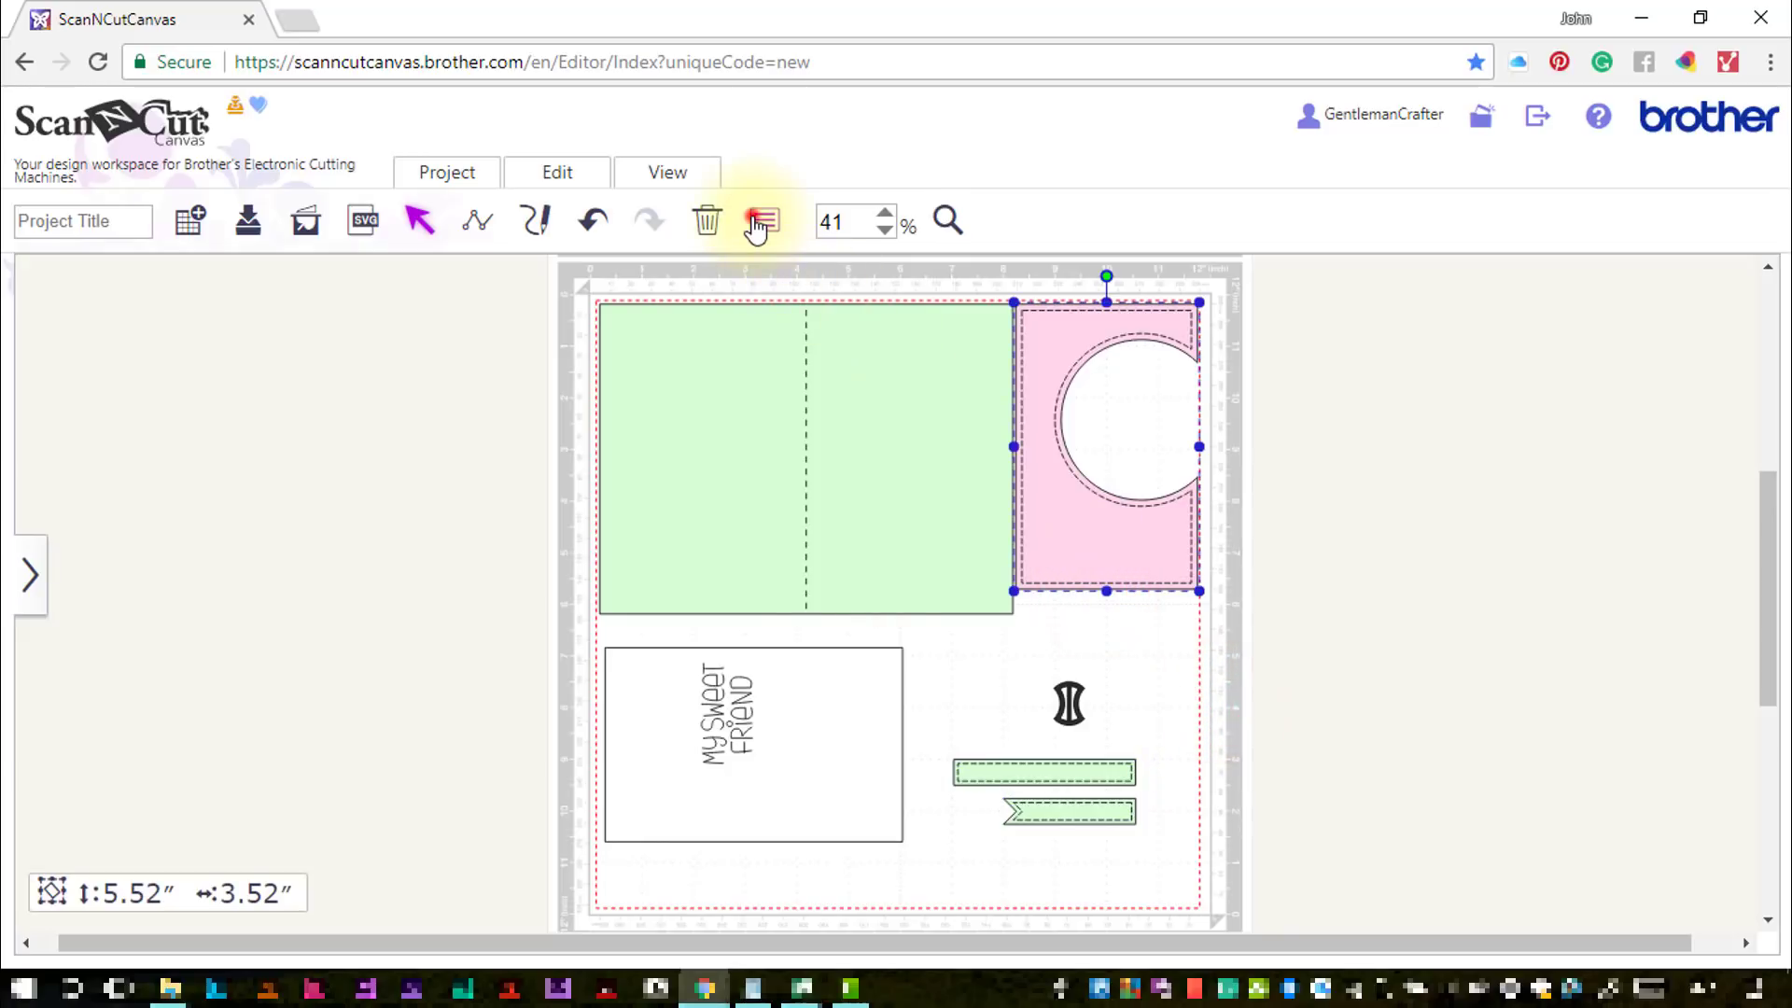
click(760, 222)
click(149, 580)
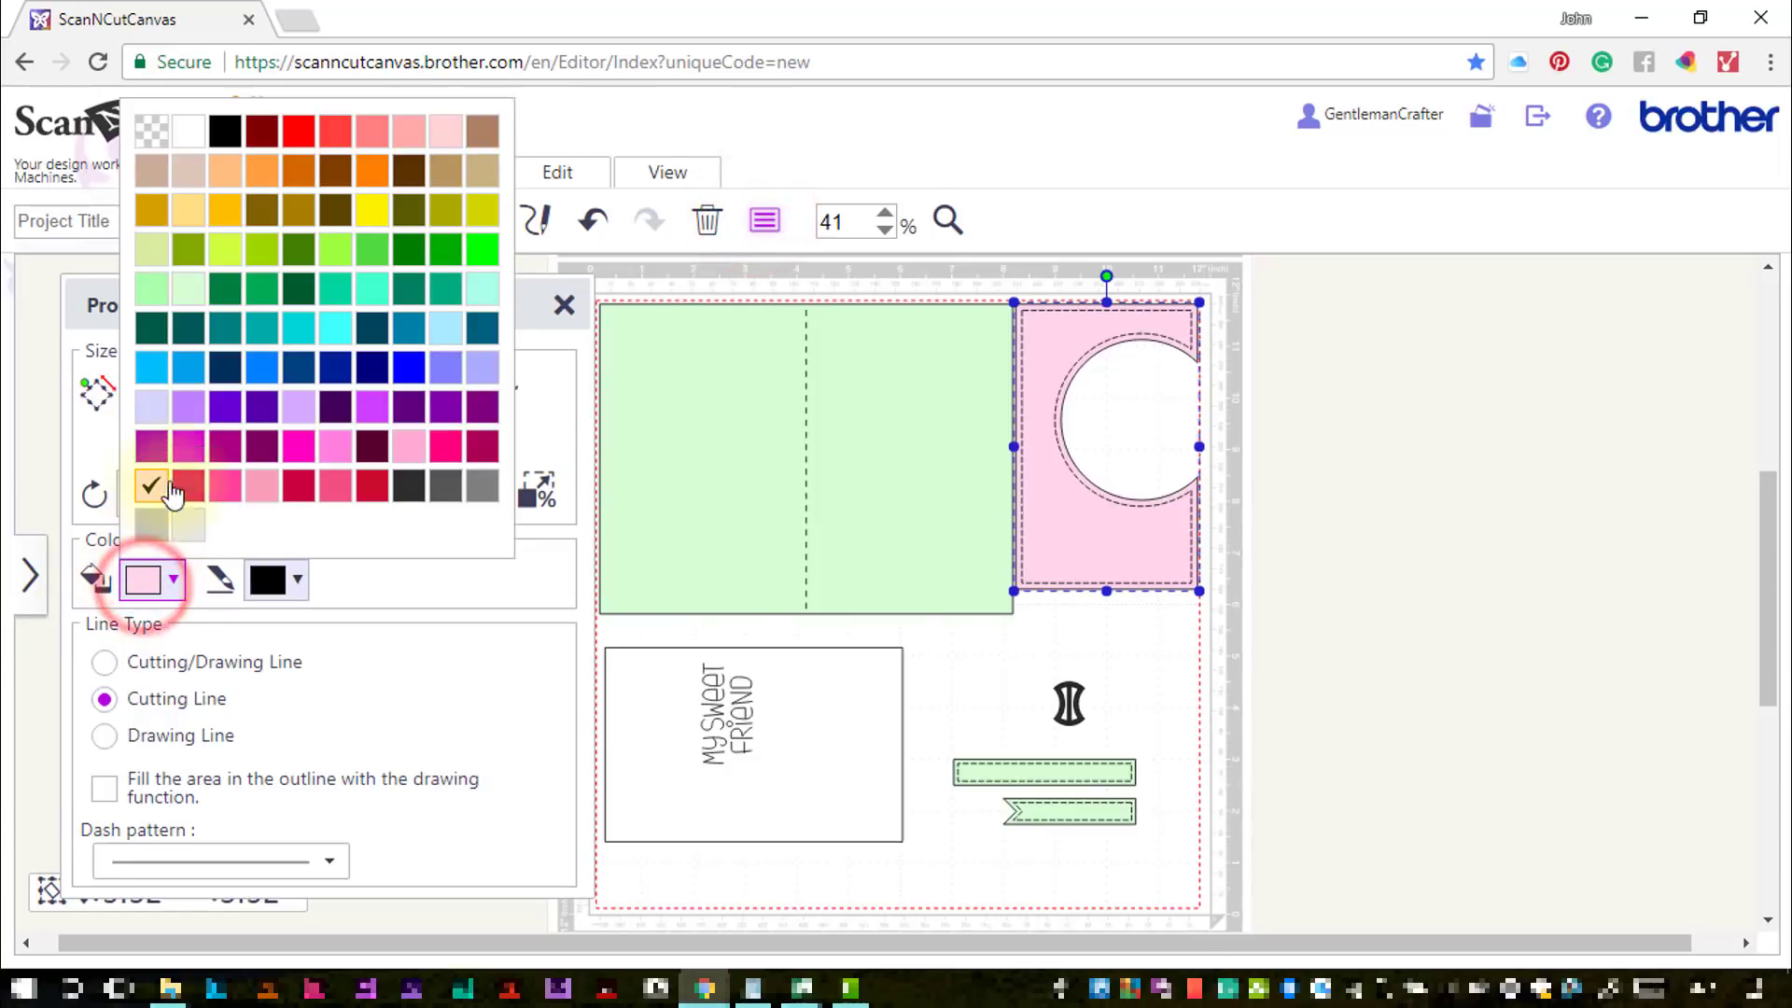
click(189, 291)
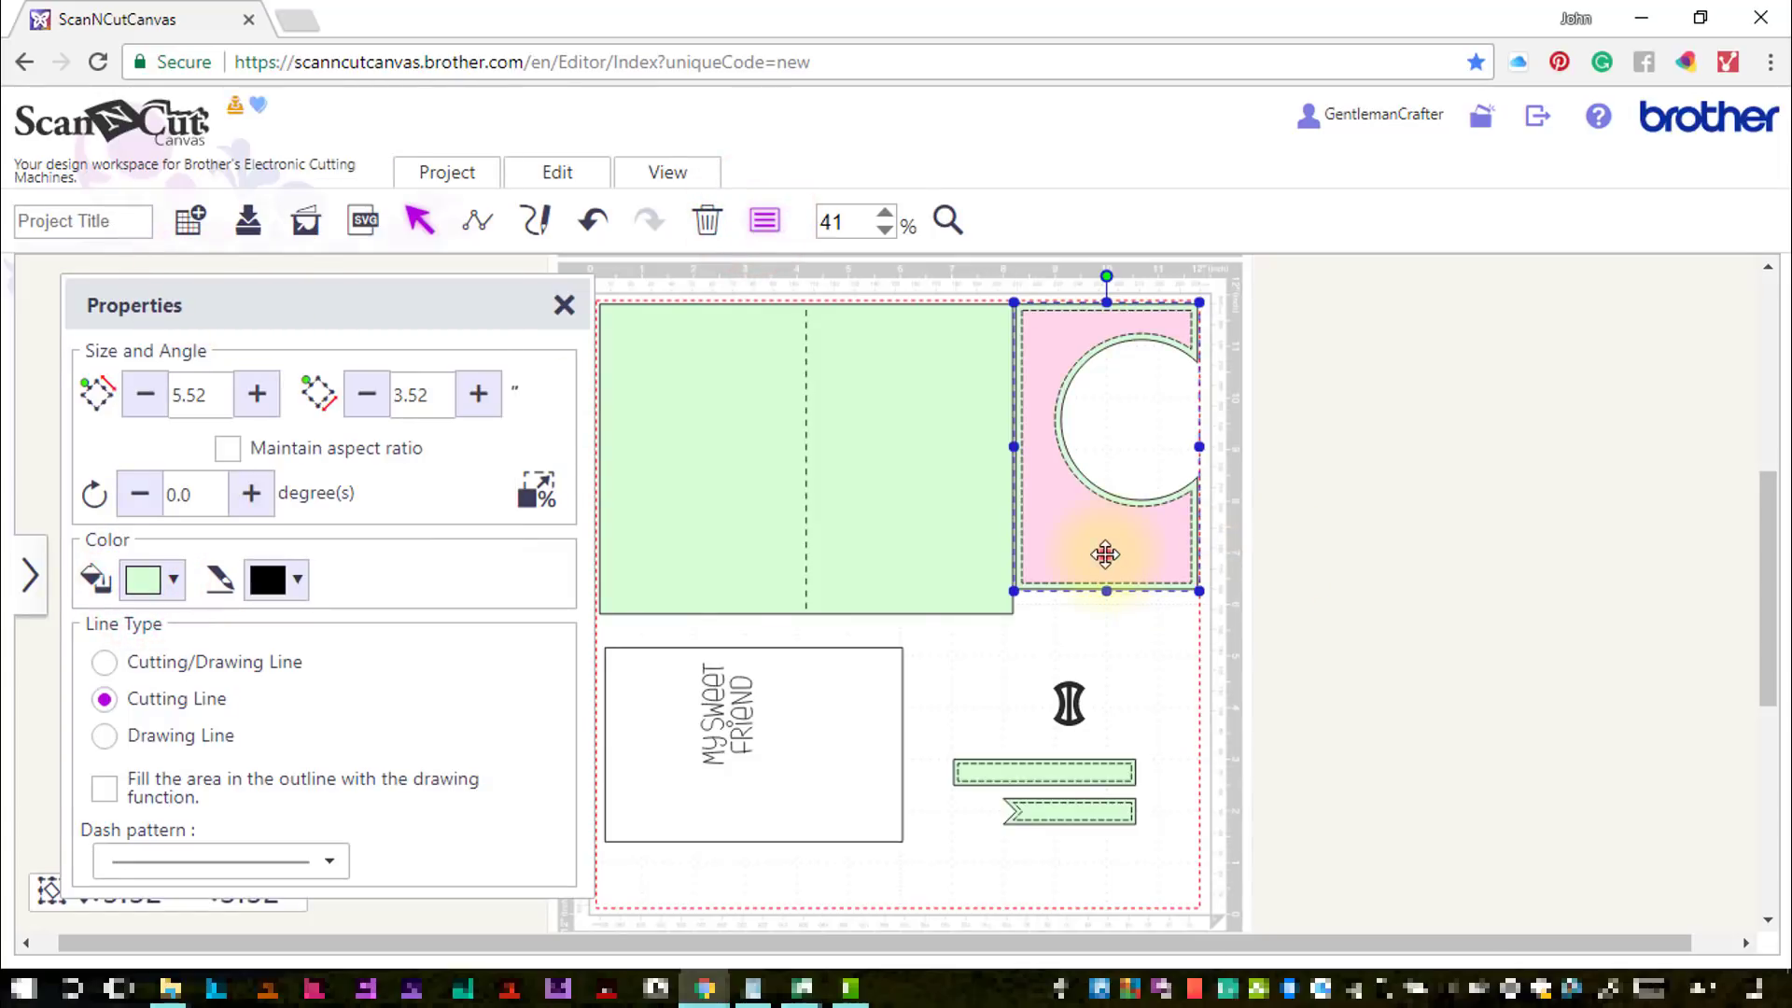
Make the fill of the cut-out panel's dashed inner outline transparent
click(1104, 554)
click(160, 582)
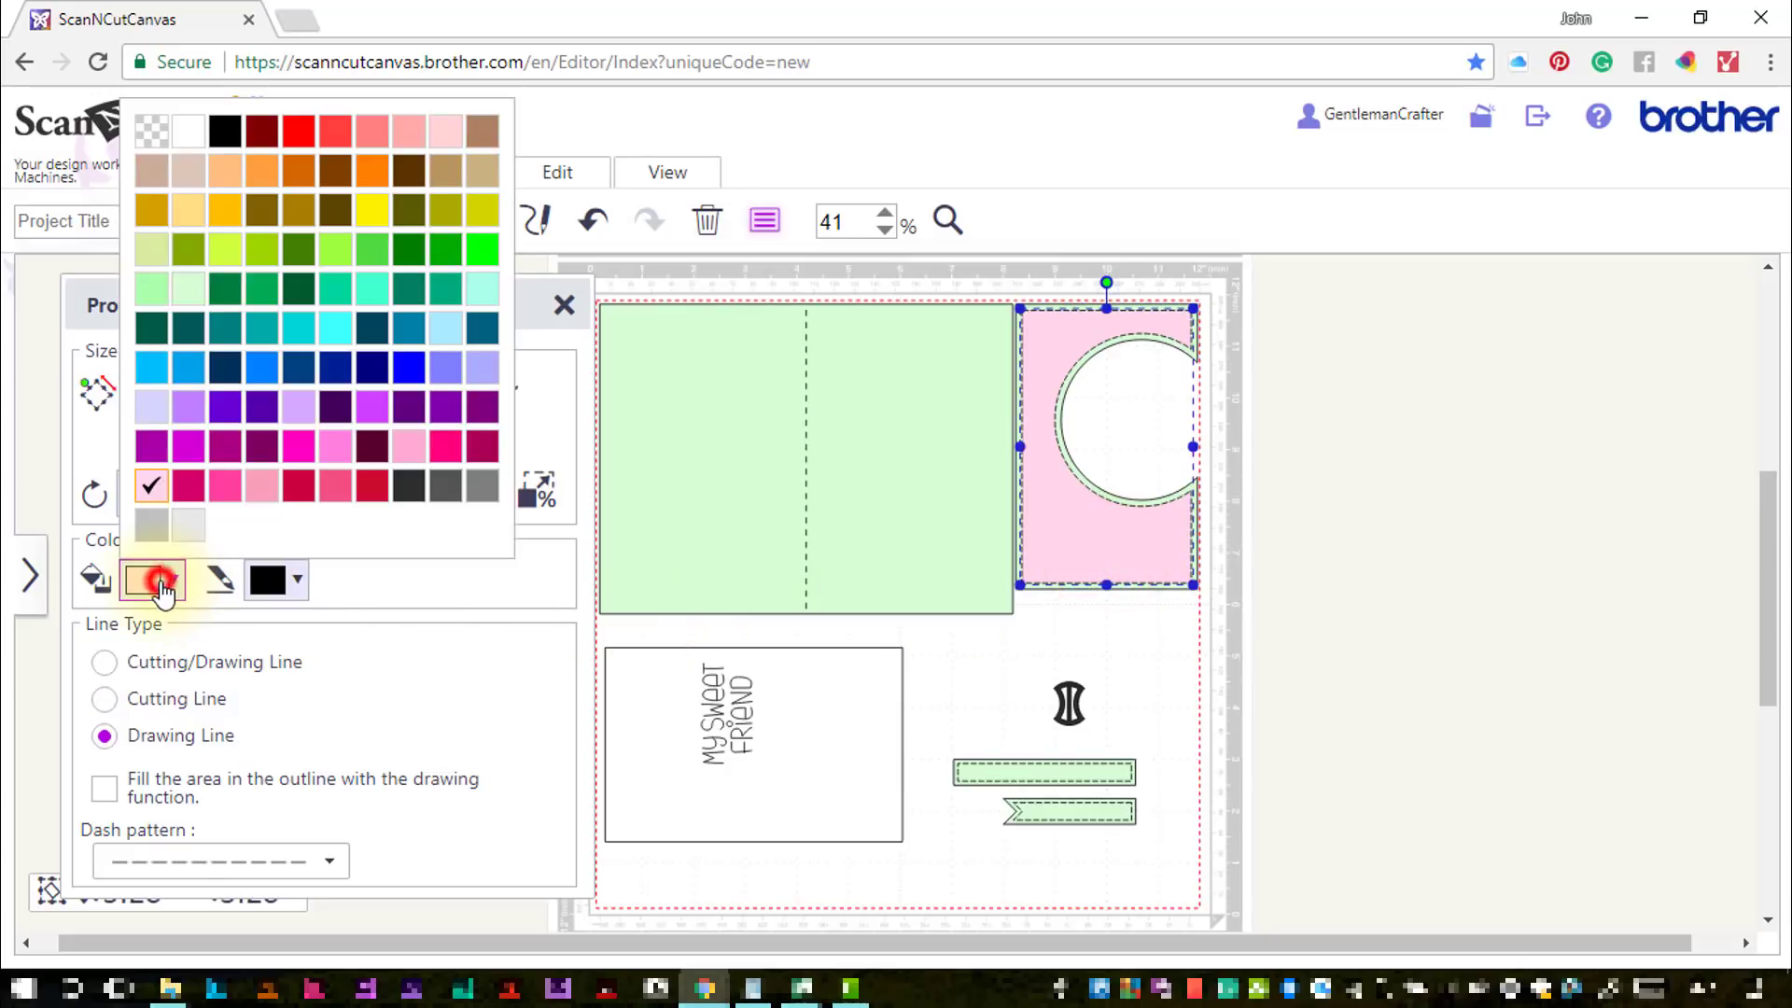
click(153, 132)
click(1408, 692)
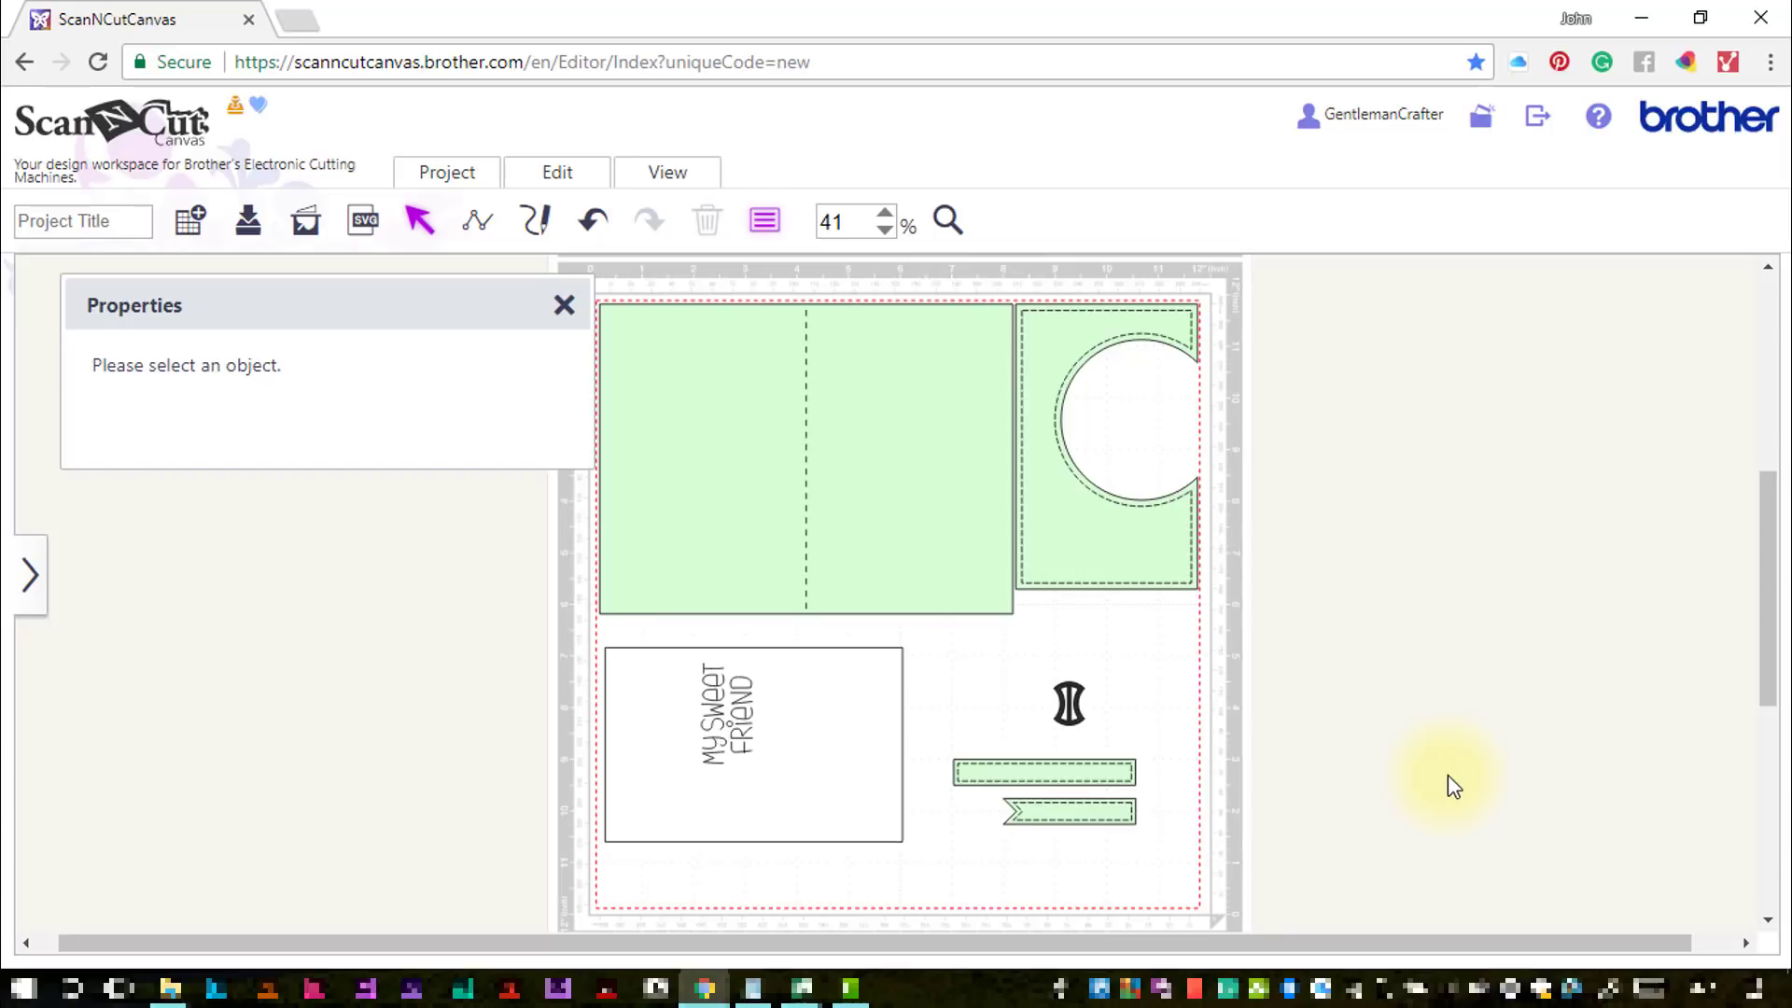
Fill the outer cutting shapes of the plain and notched banner strips with white
click(947, 221)
drag(1191, 860, 942, 746)
scroll(907, 754, up, 2)
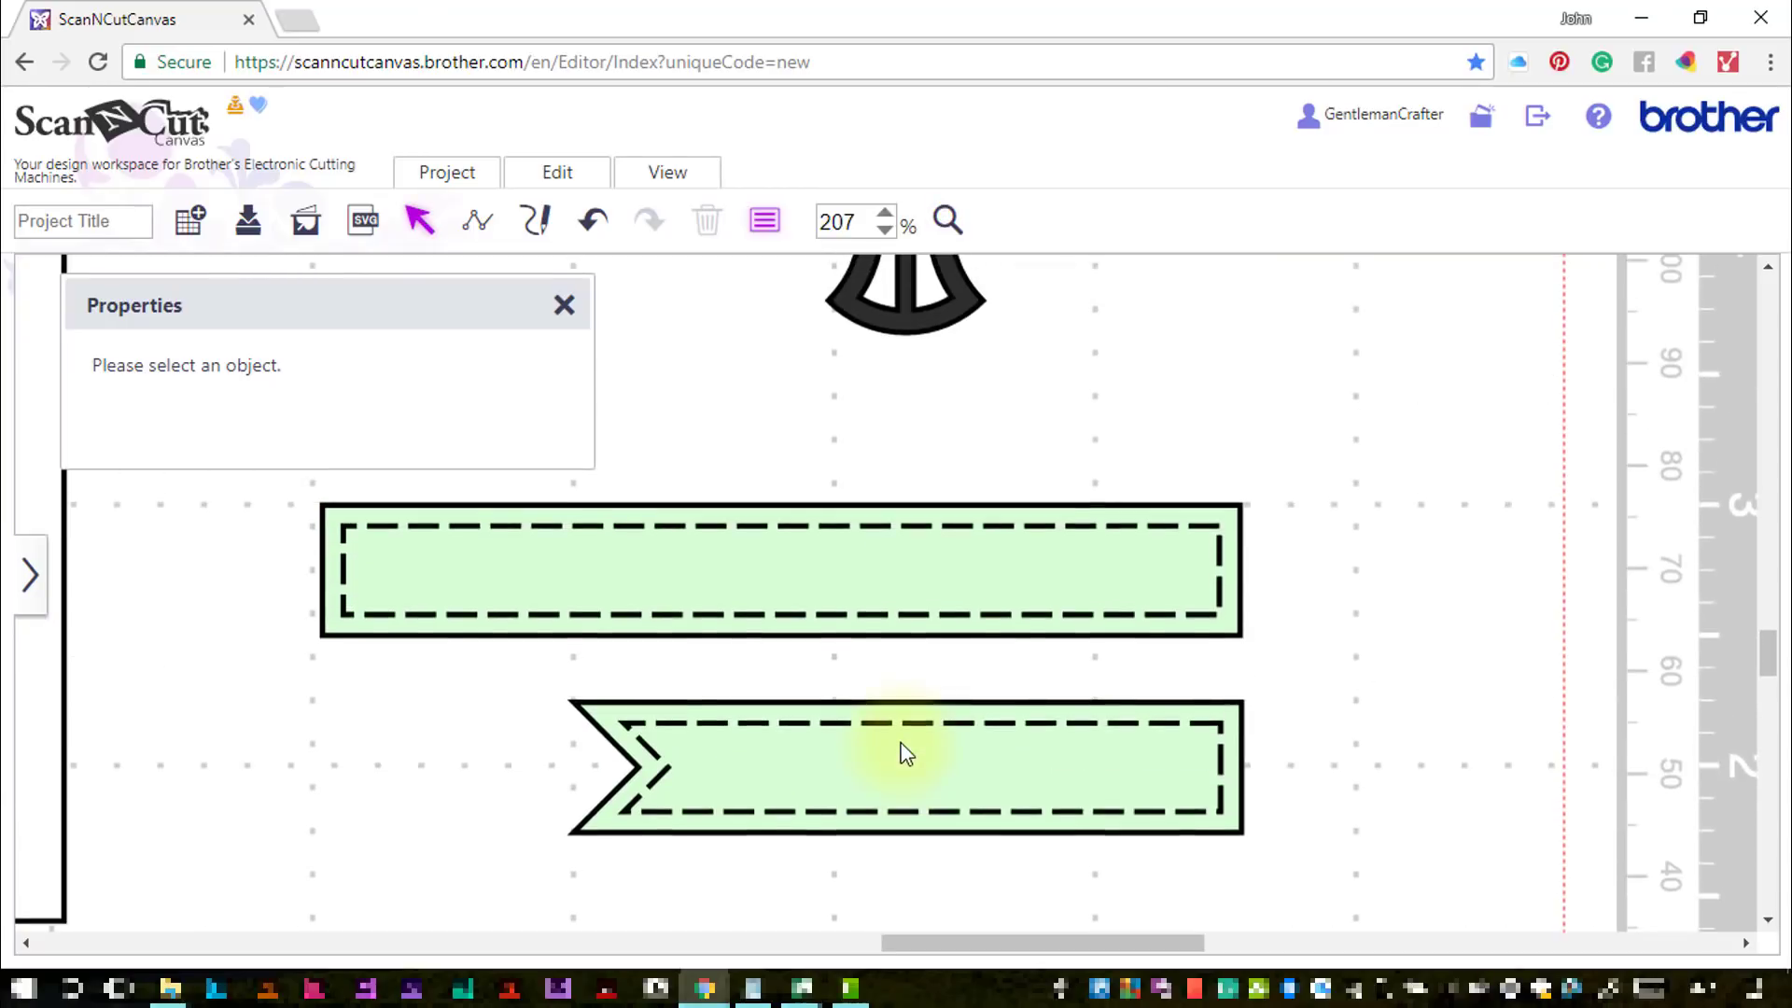
click(1240, 623)
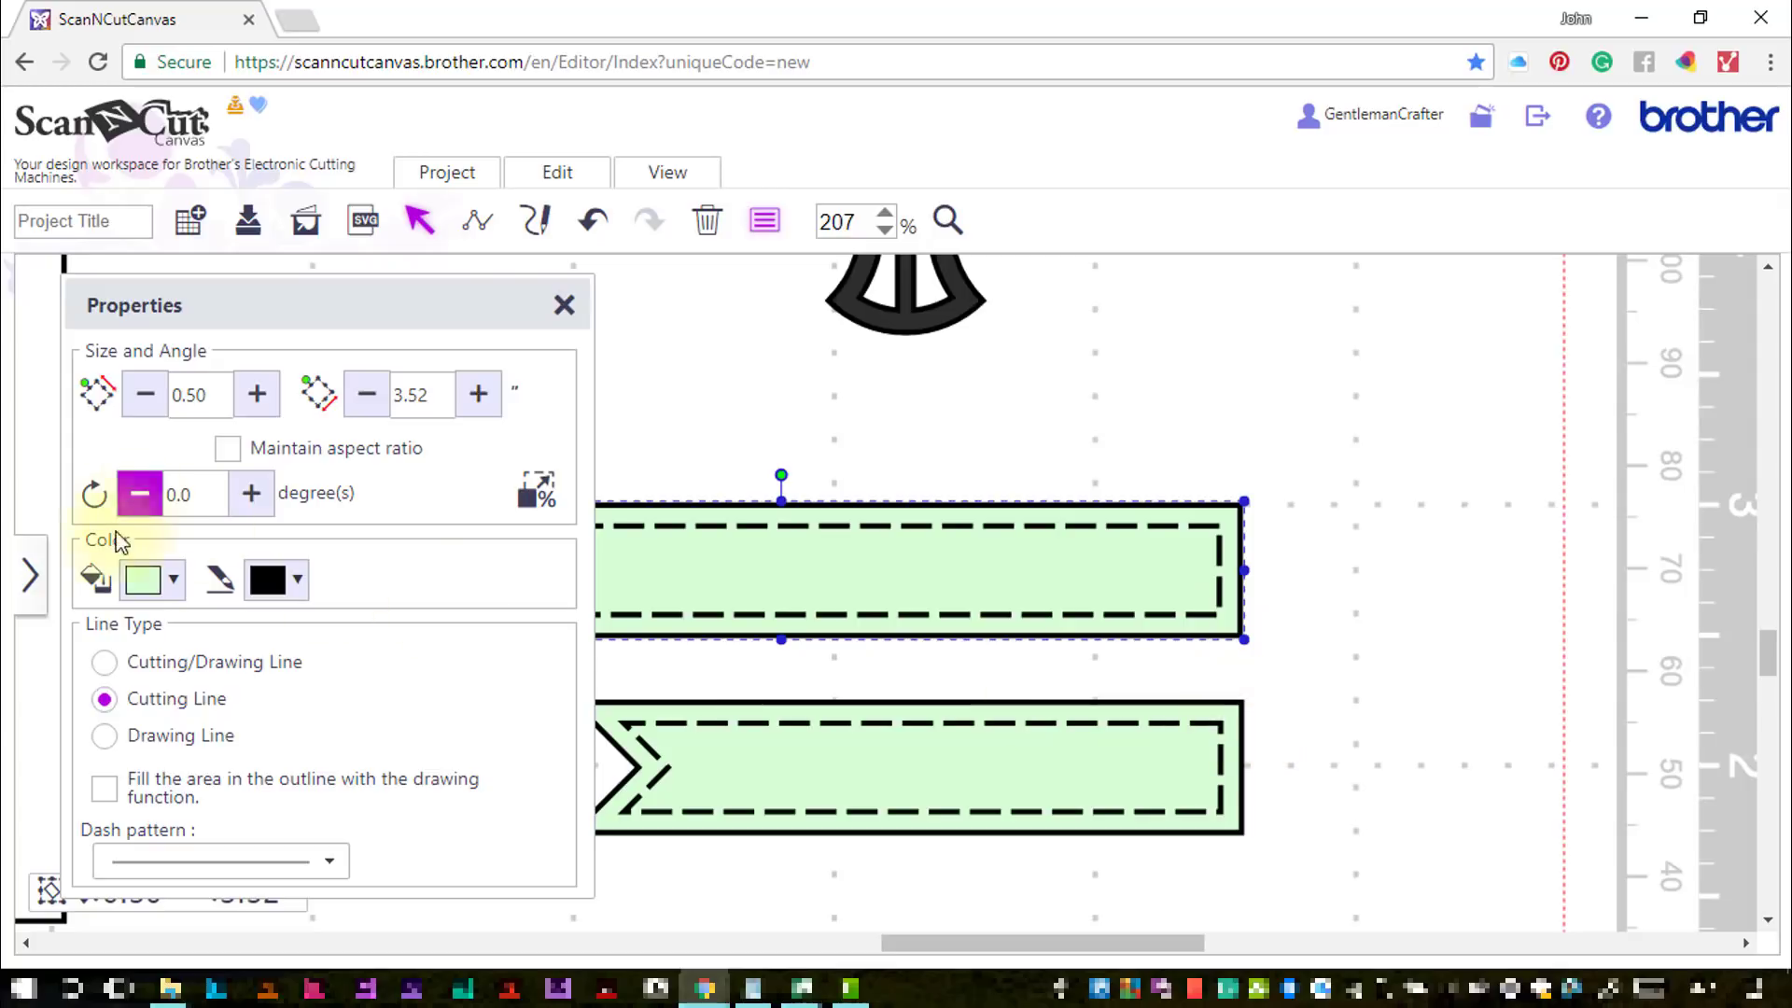
click(146, 586)
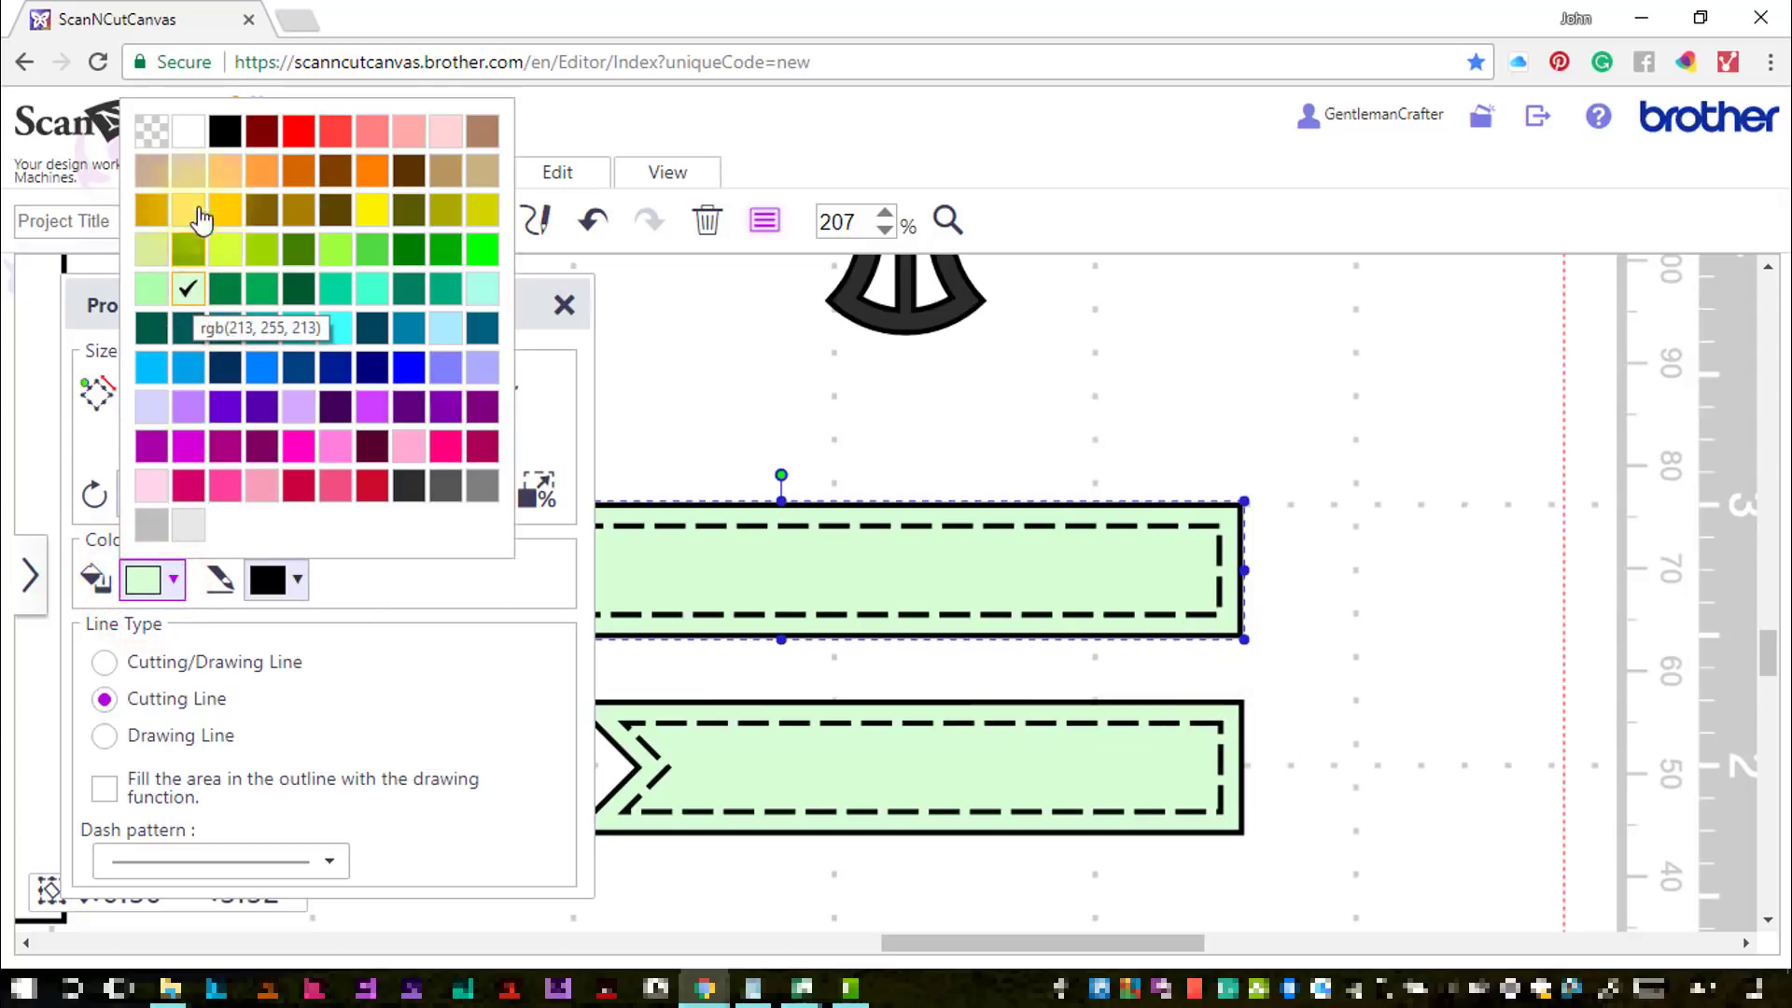
click(199, 141)
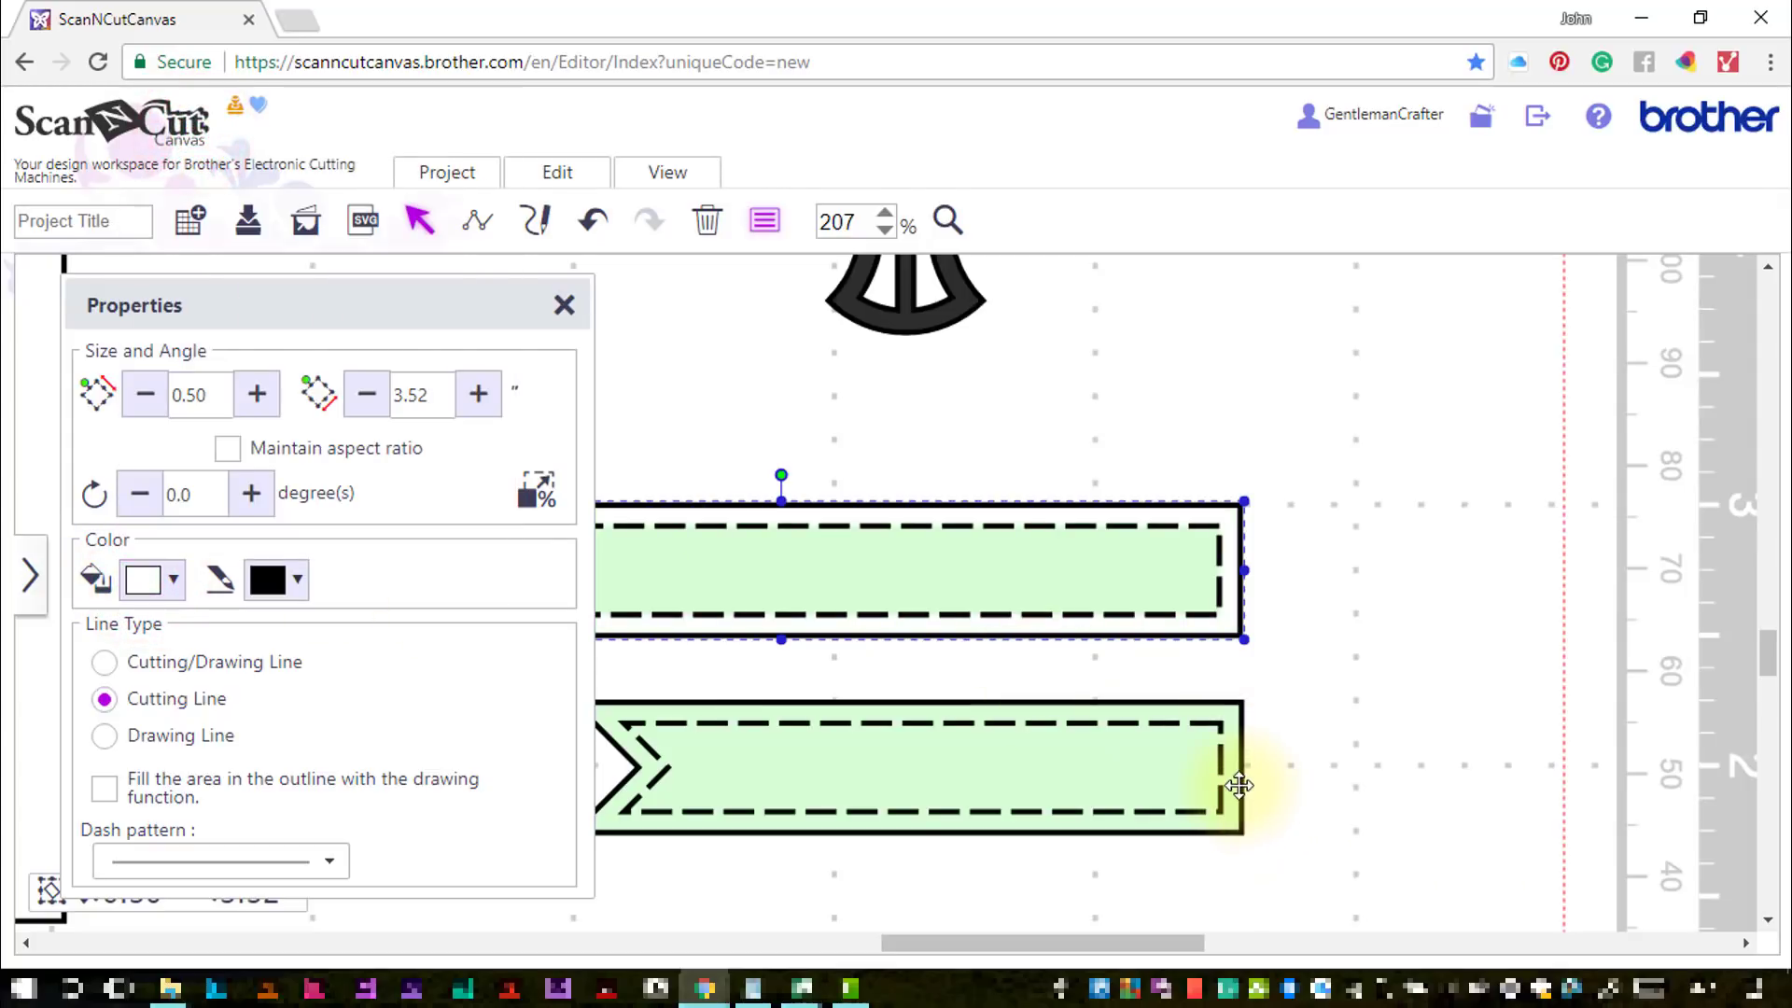
click(1240, 784)
click(148, 582)
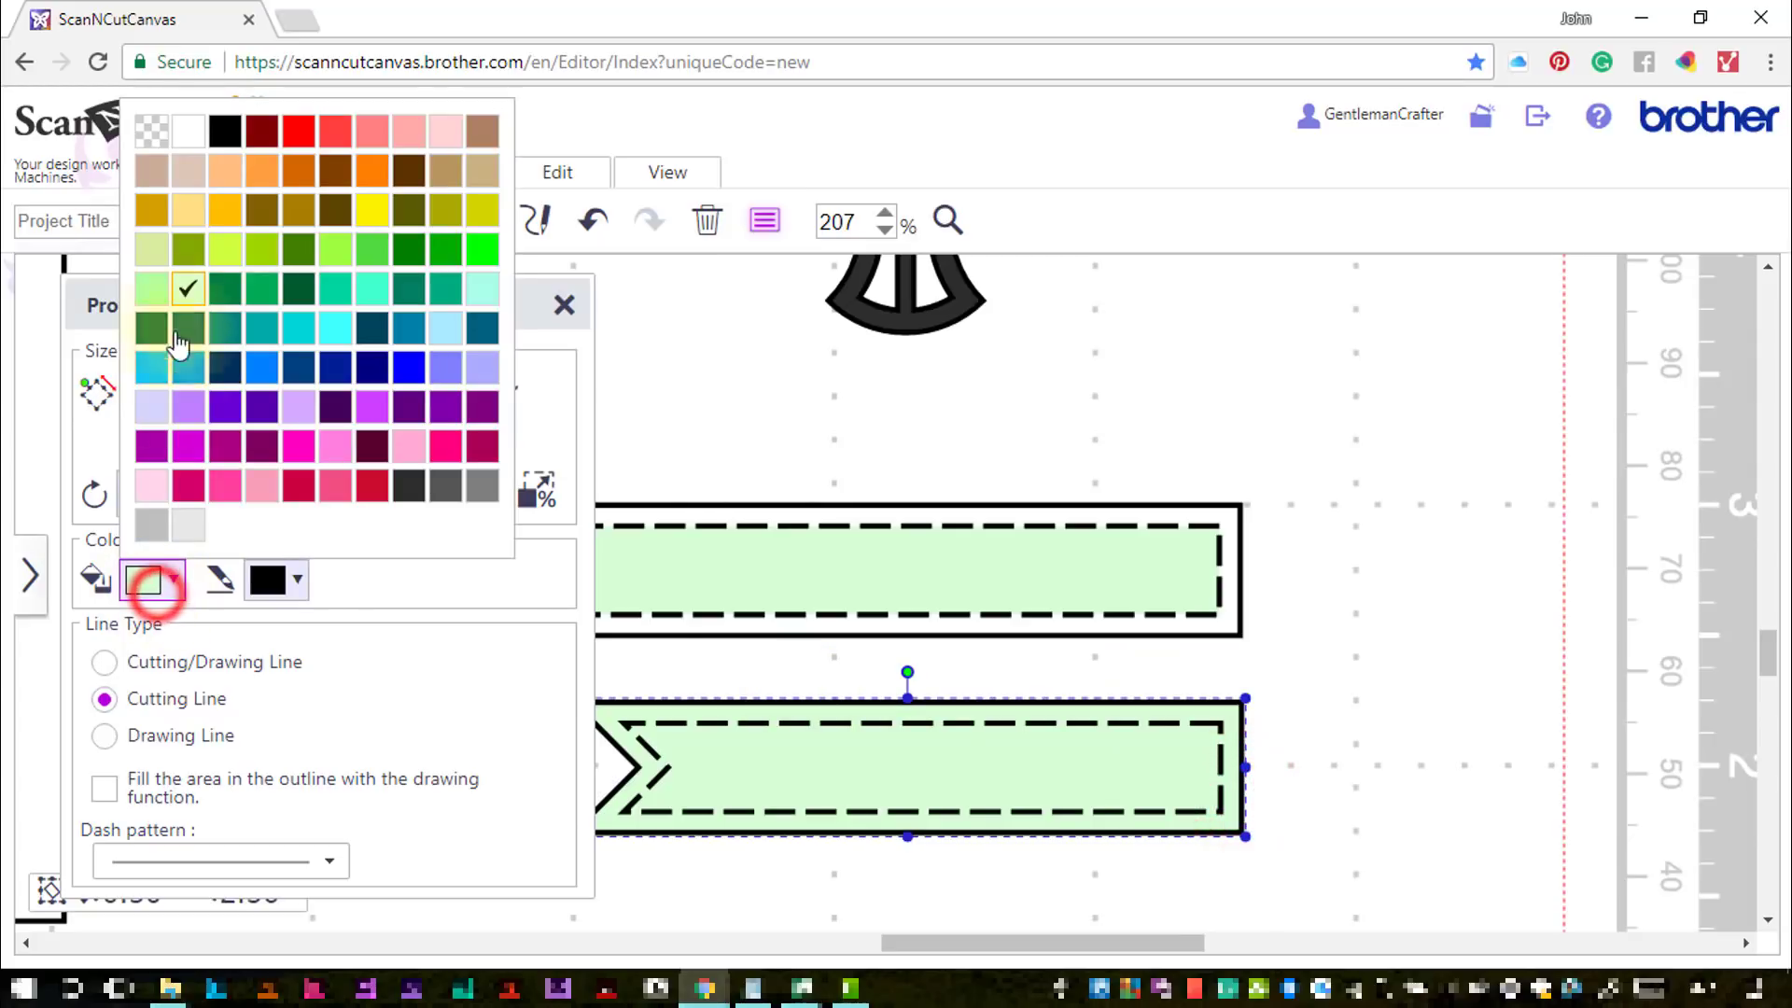
click(193, 142)
Make the fill of the dashed inner outlines in both banner strips transparent
click(1011, 572)
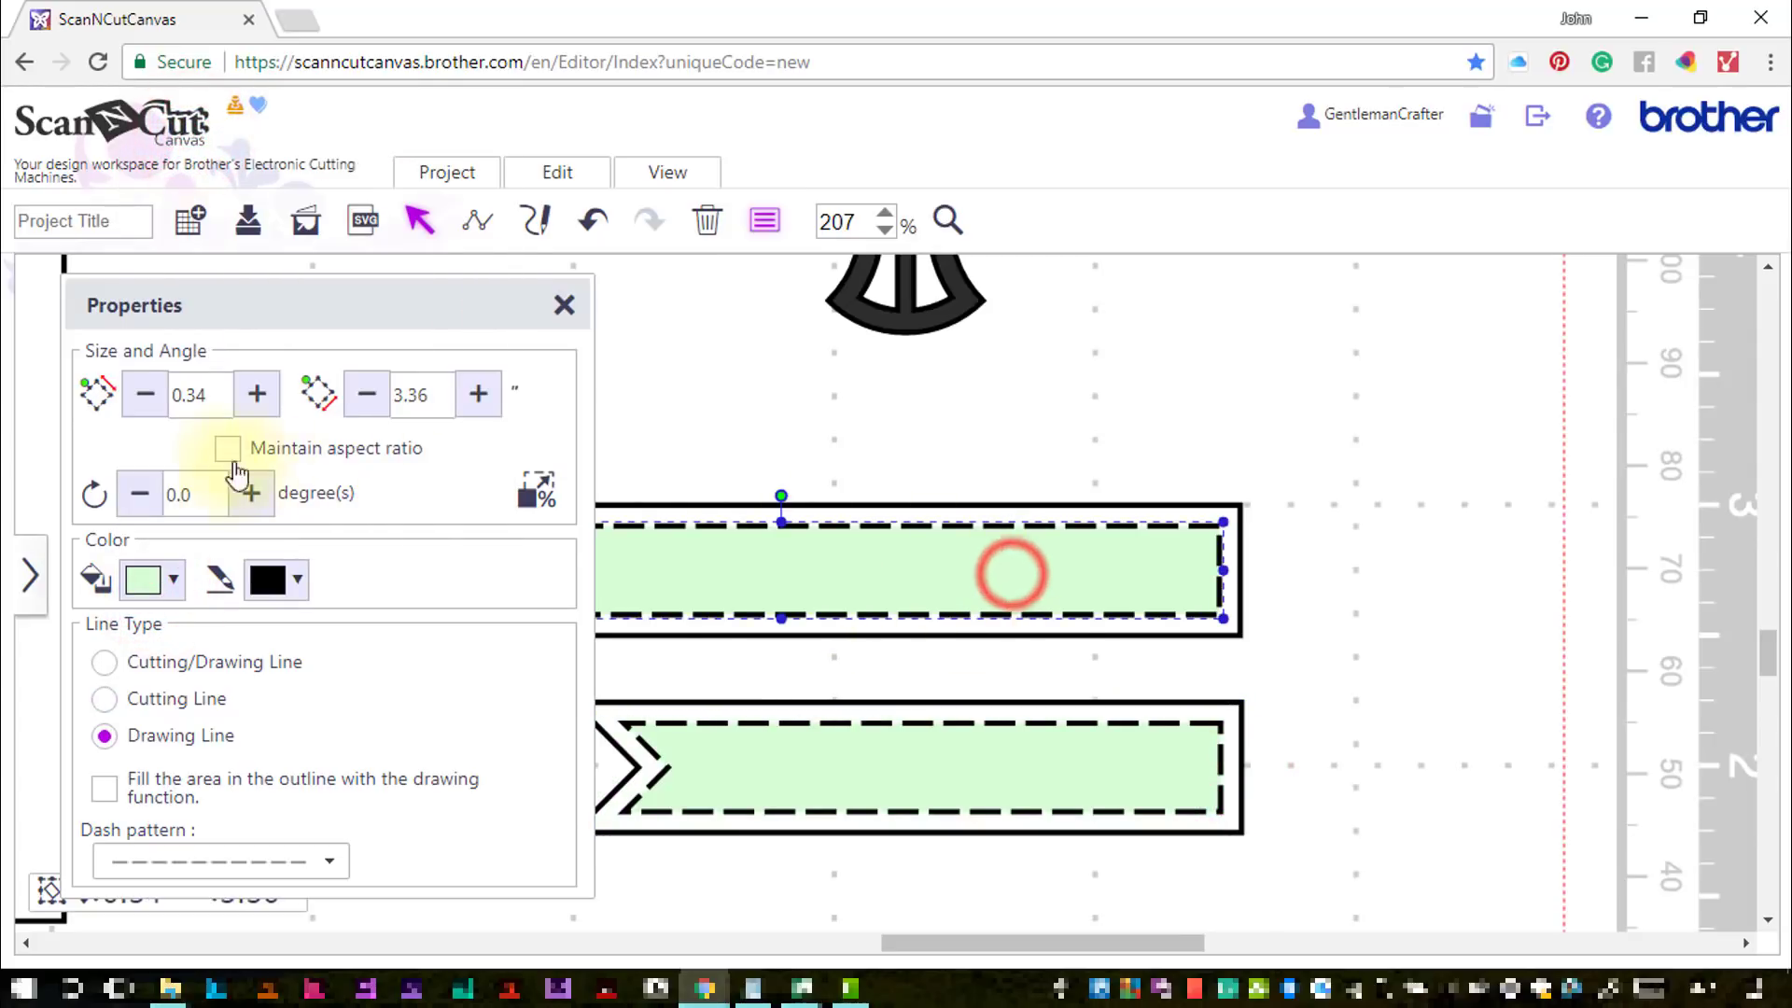
click(175, 580)
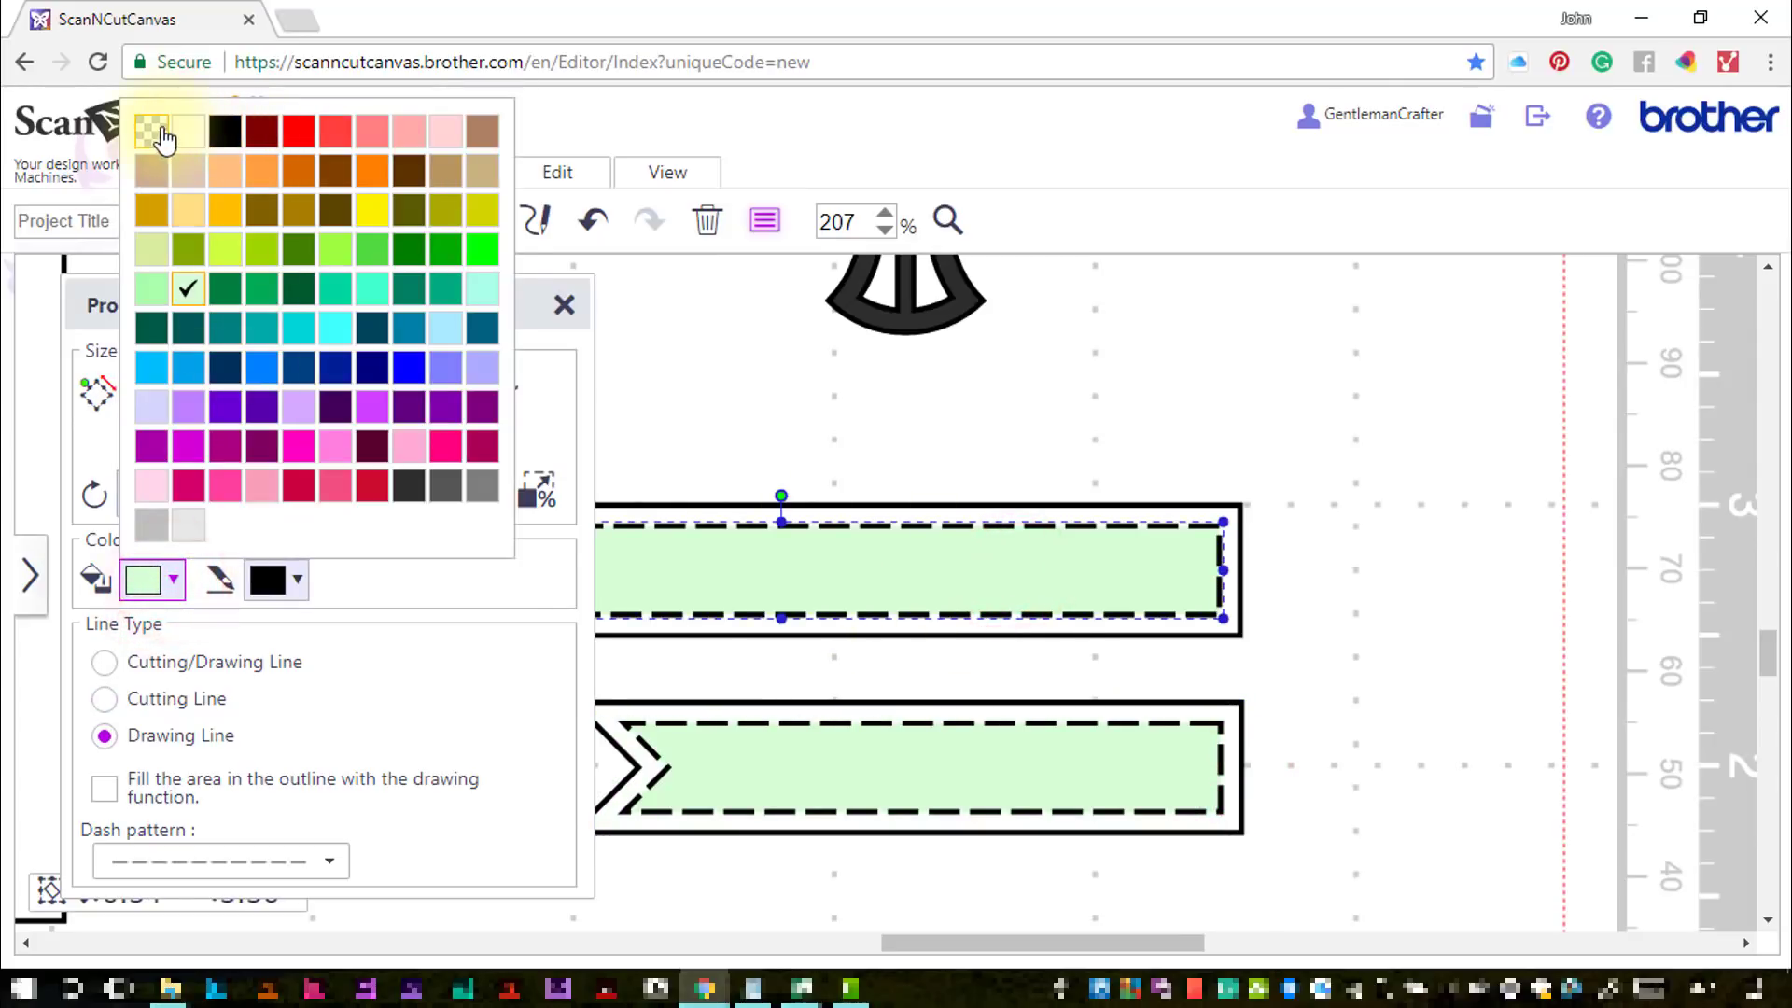
click(157, 127)
click(1028, 746)
click(146, 581)
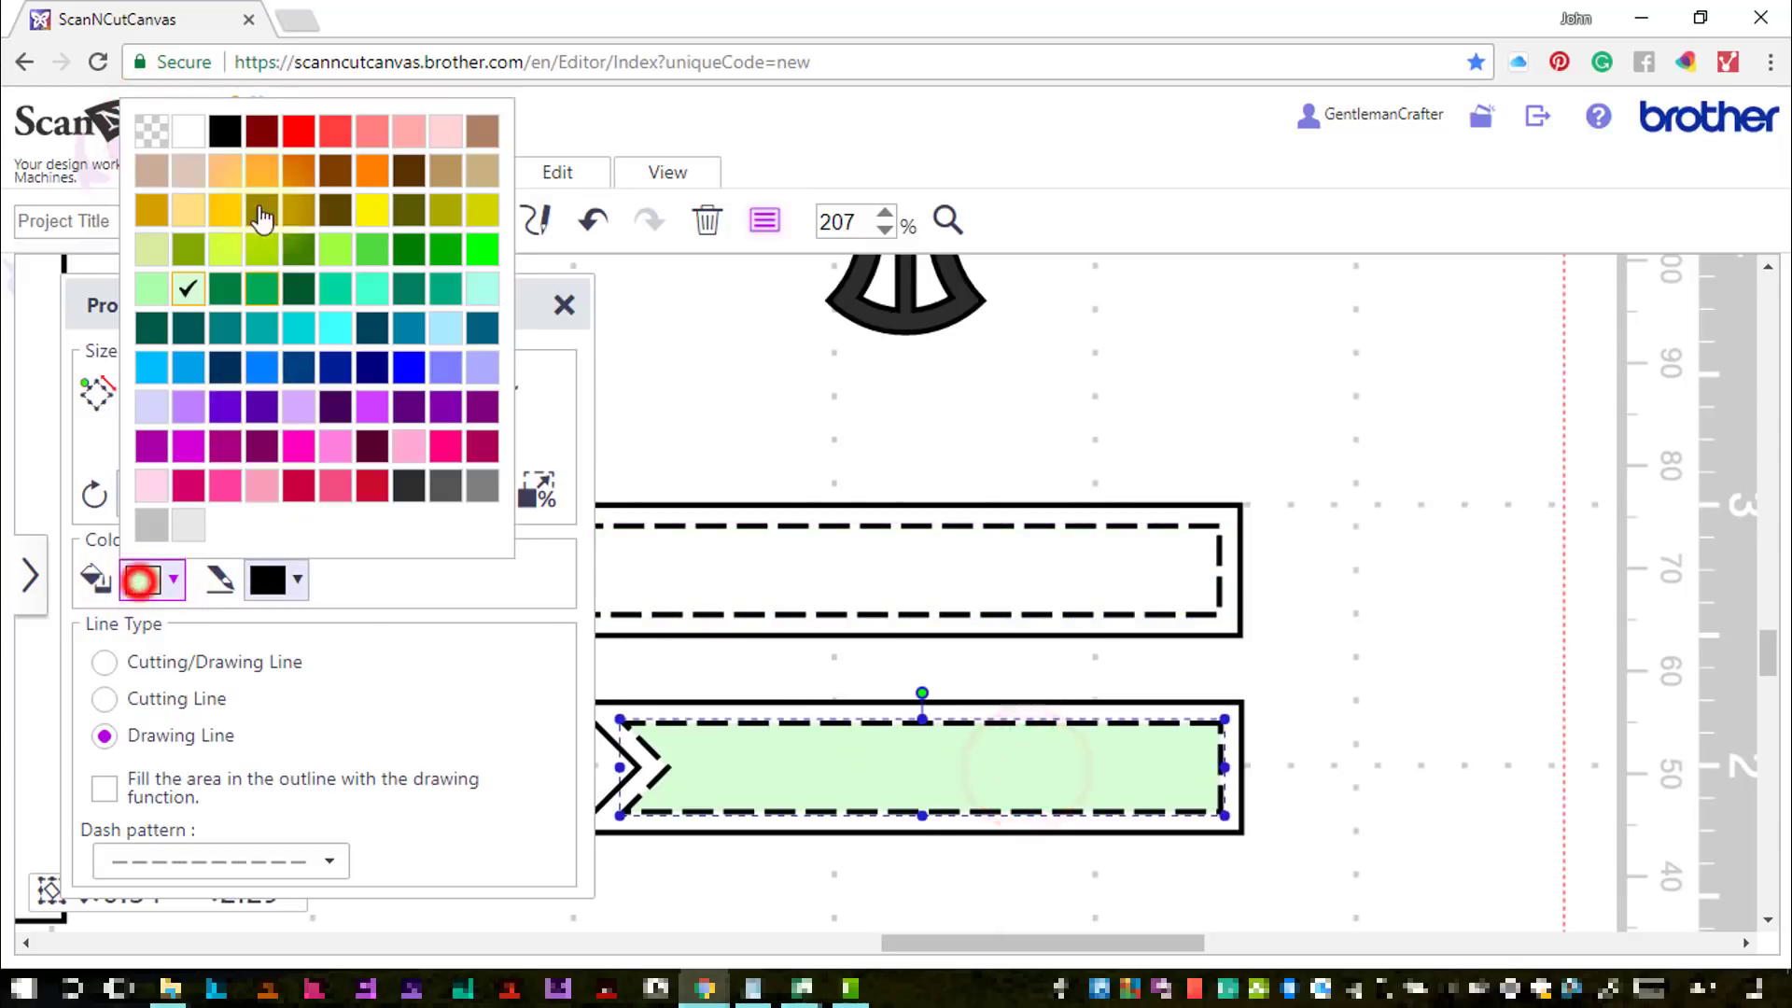
click(151, 130)
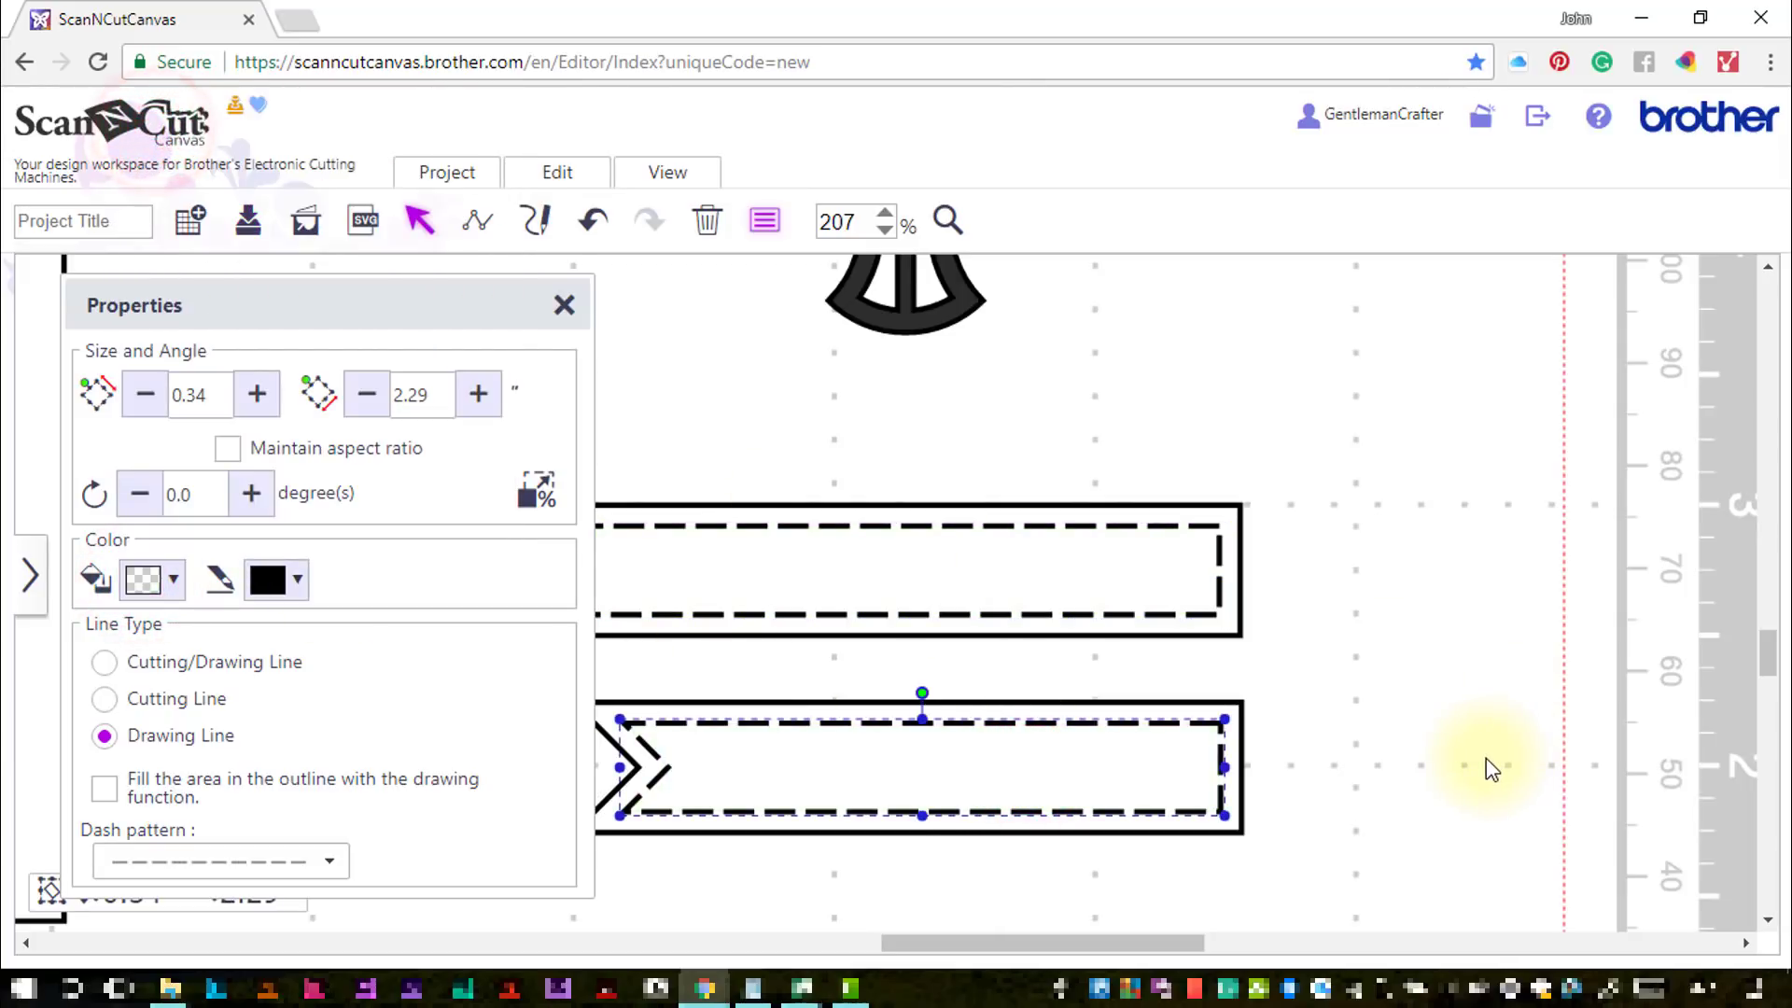
click(1488, 763)
click(563, 307)
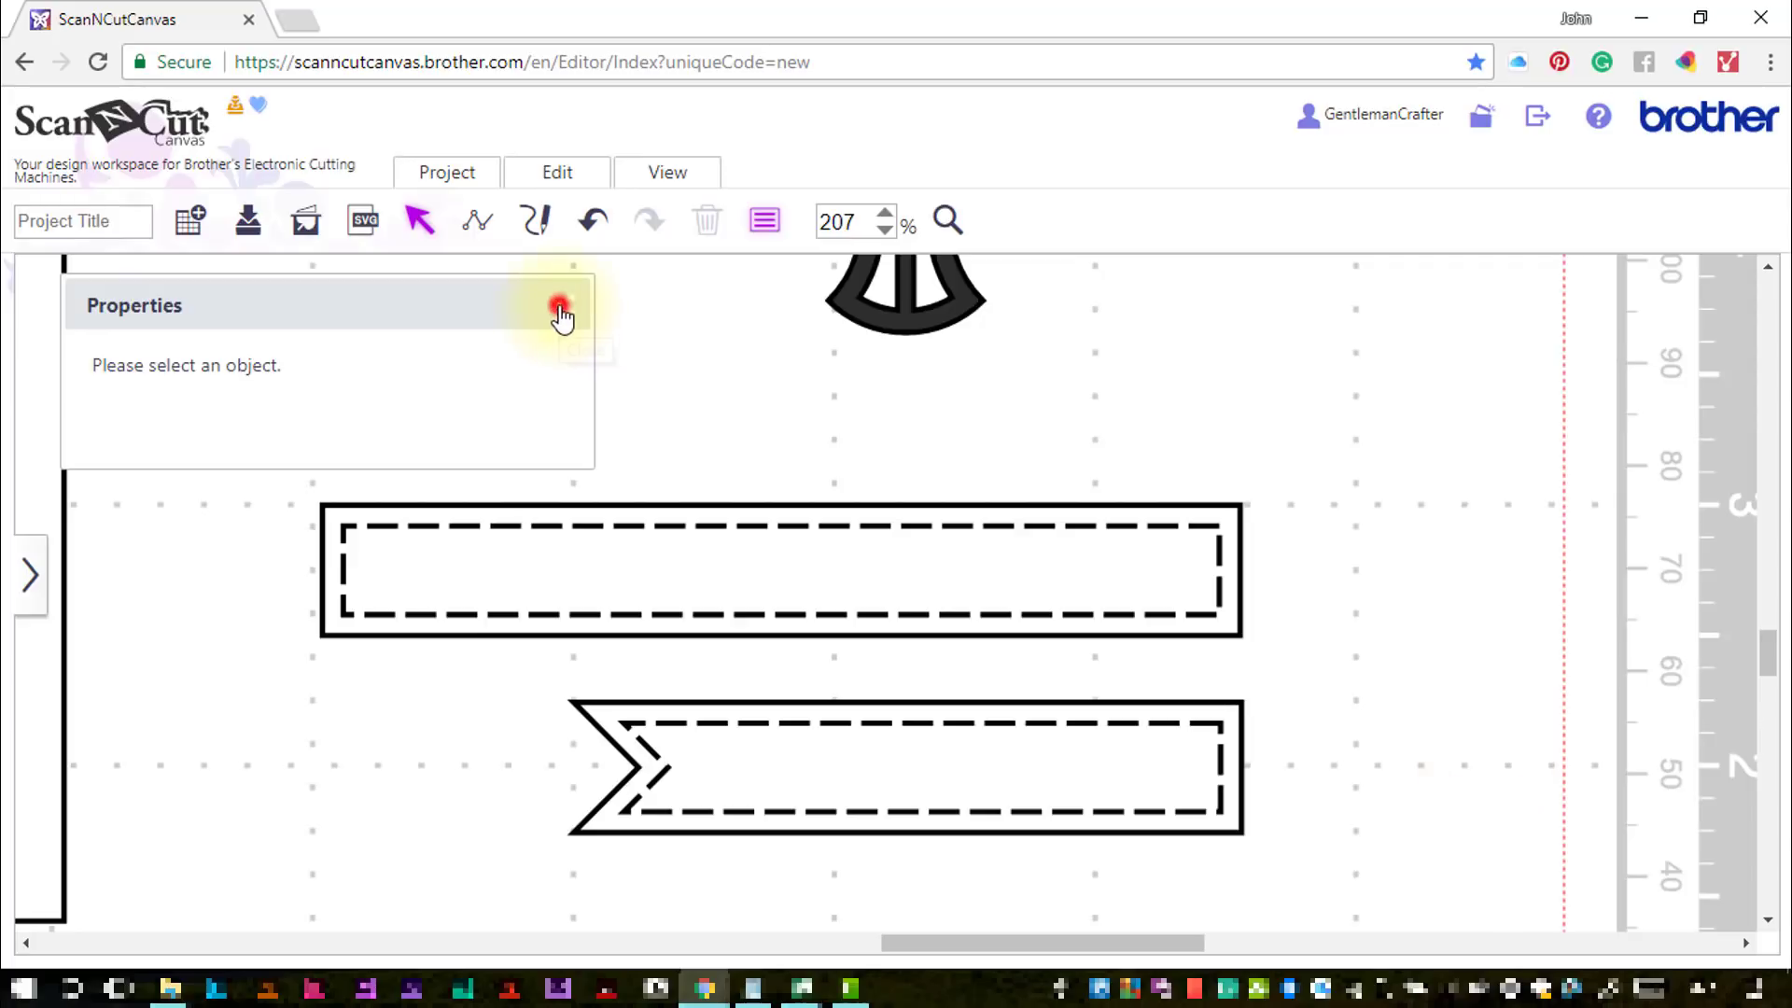
Move the buckle into the open area of the panel's circular cut-out
scroll(983, 473, up, 10)
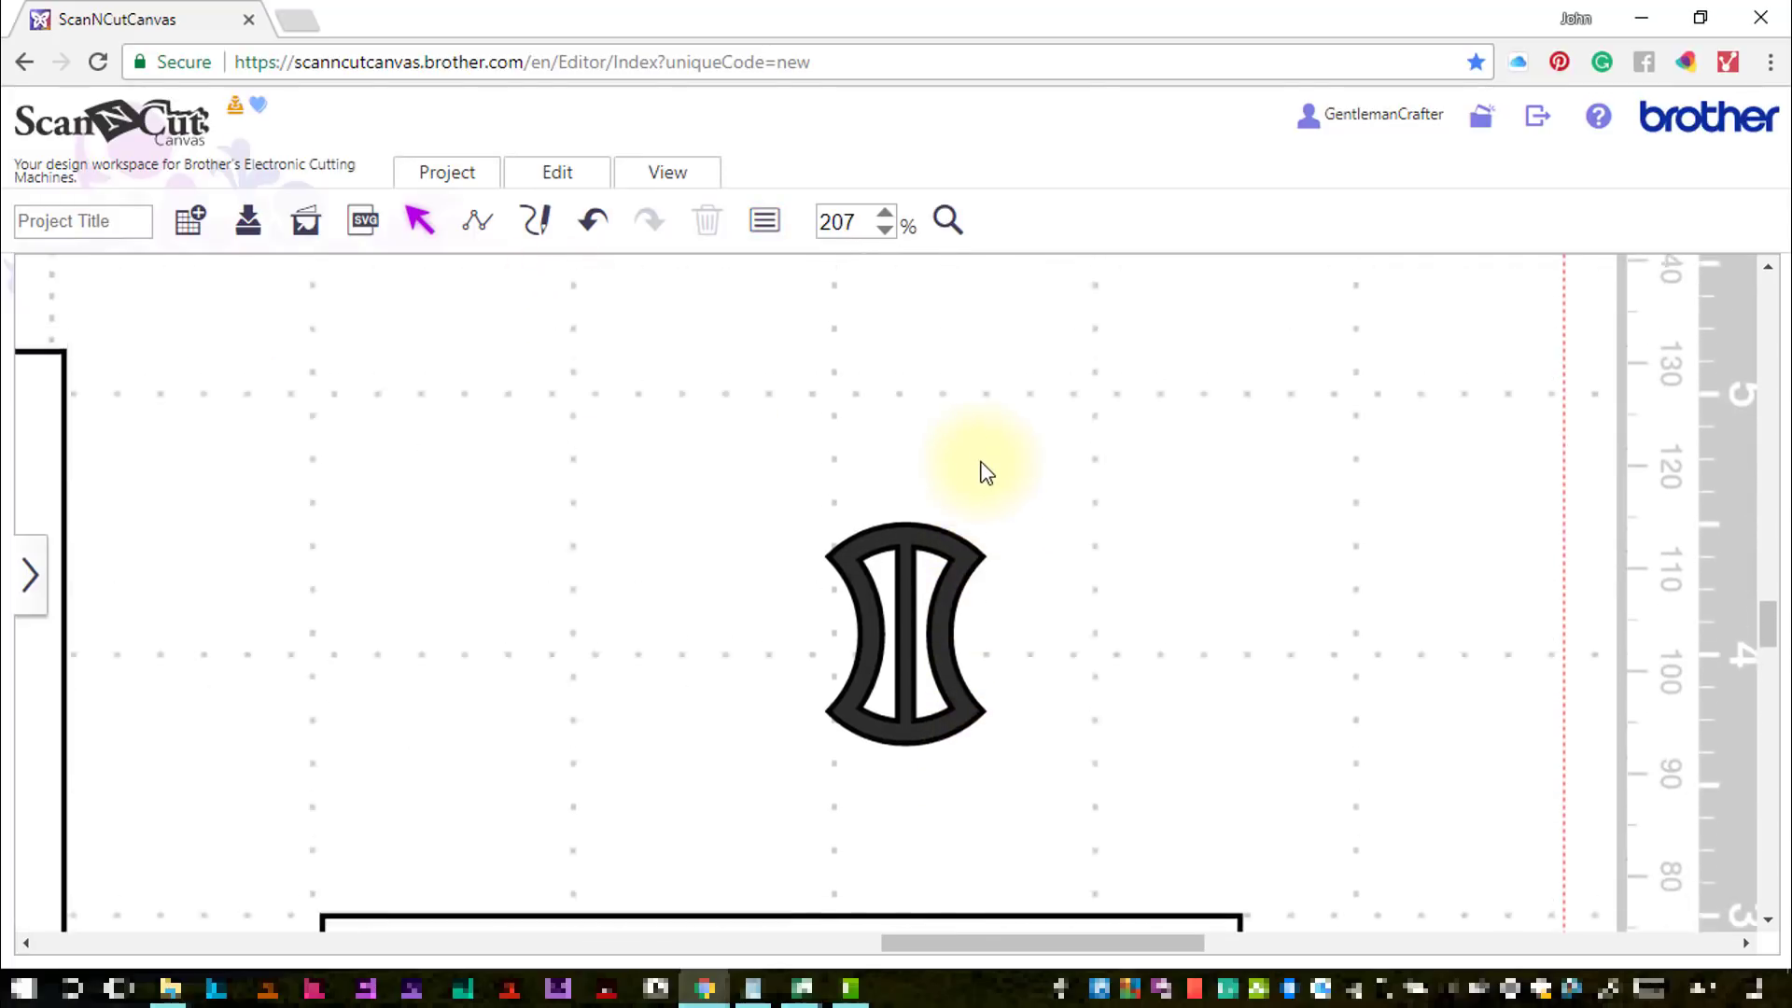
scroll(985, 473, up, 1)
scroll(984, 473, down, 6)
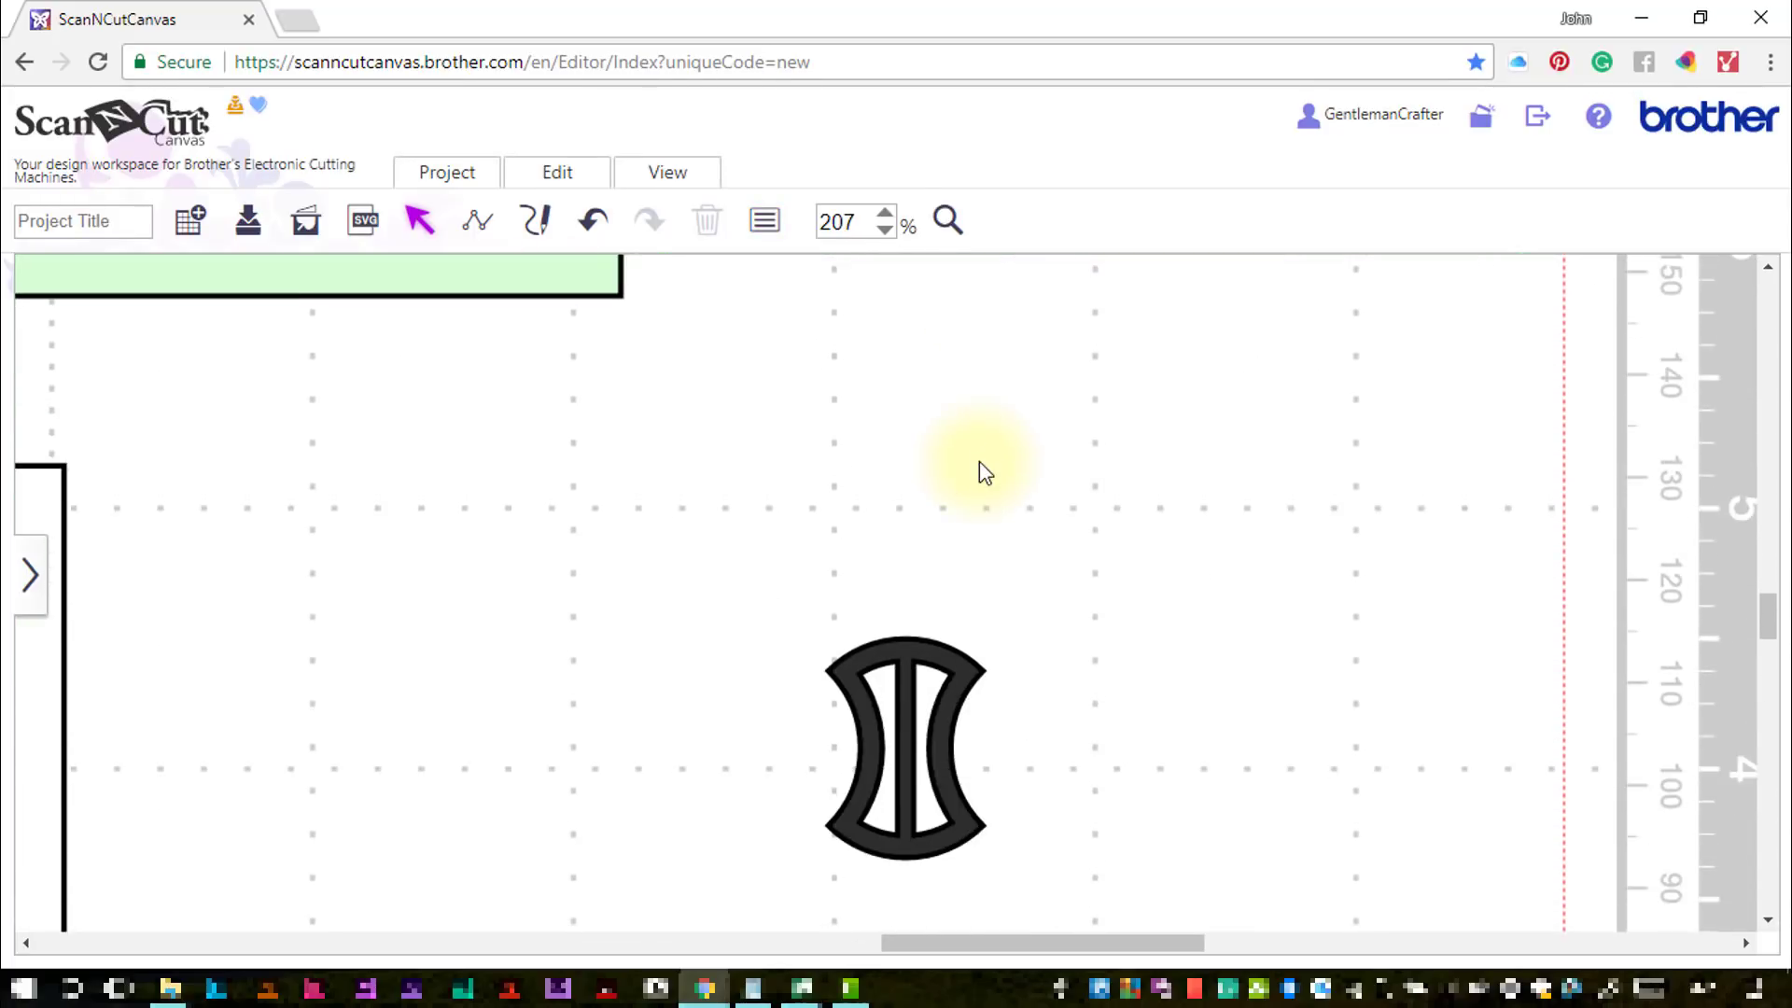
click(663, 175)
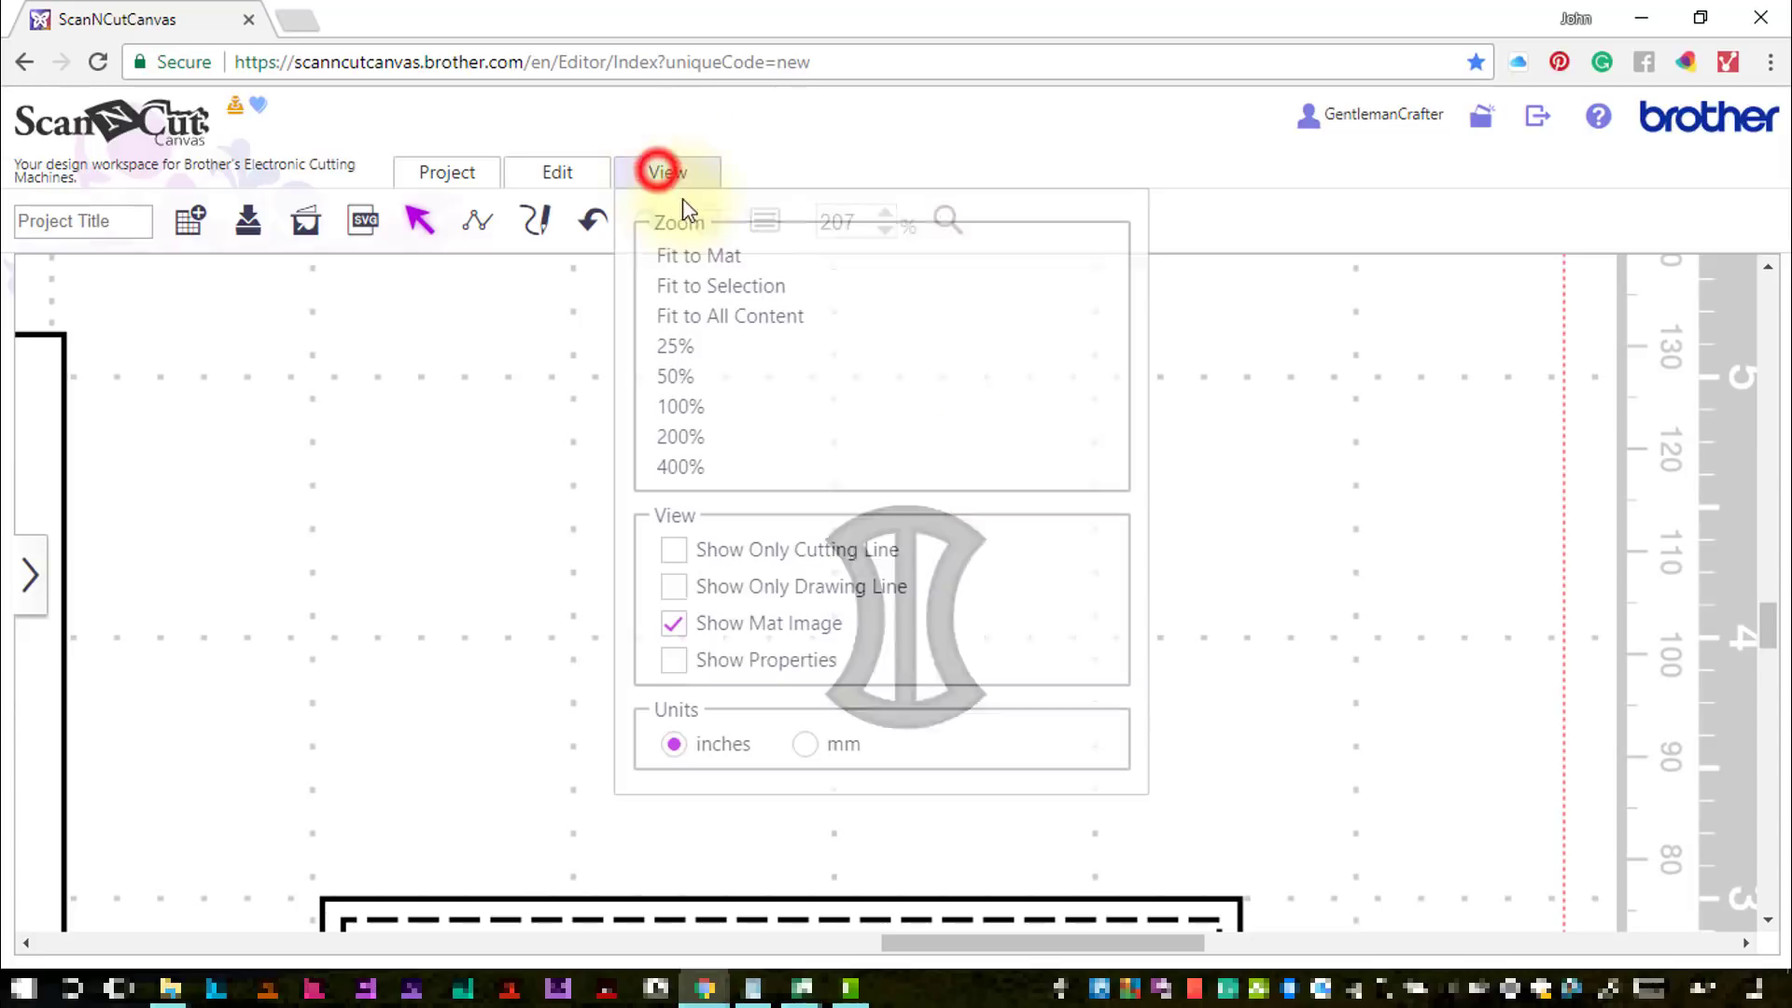
click(702, 250)
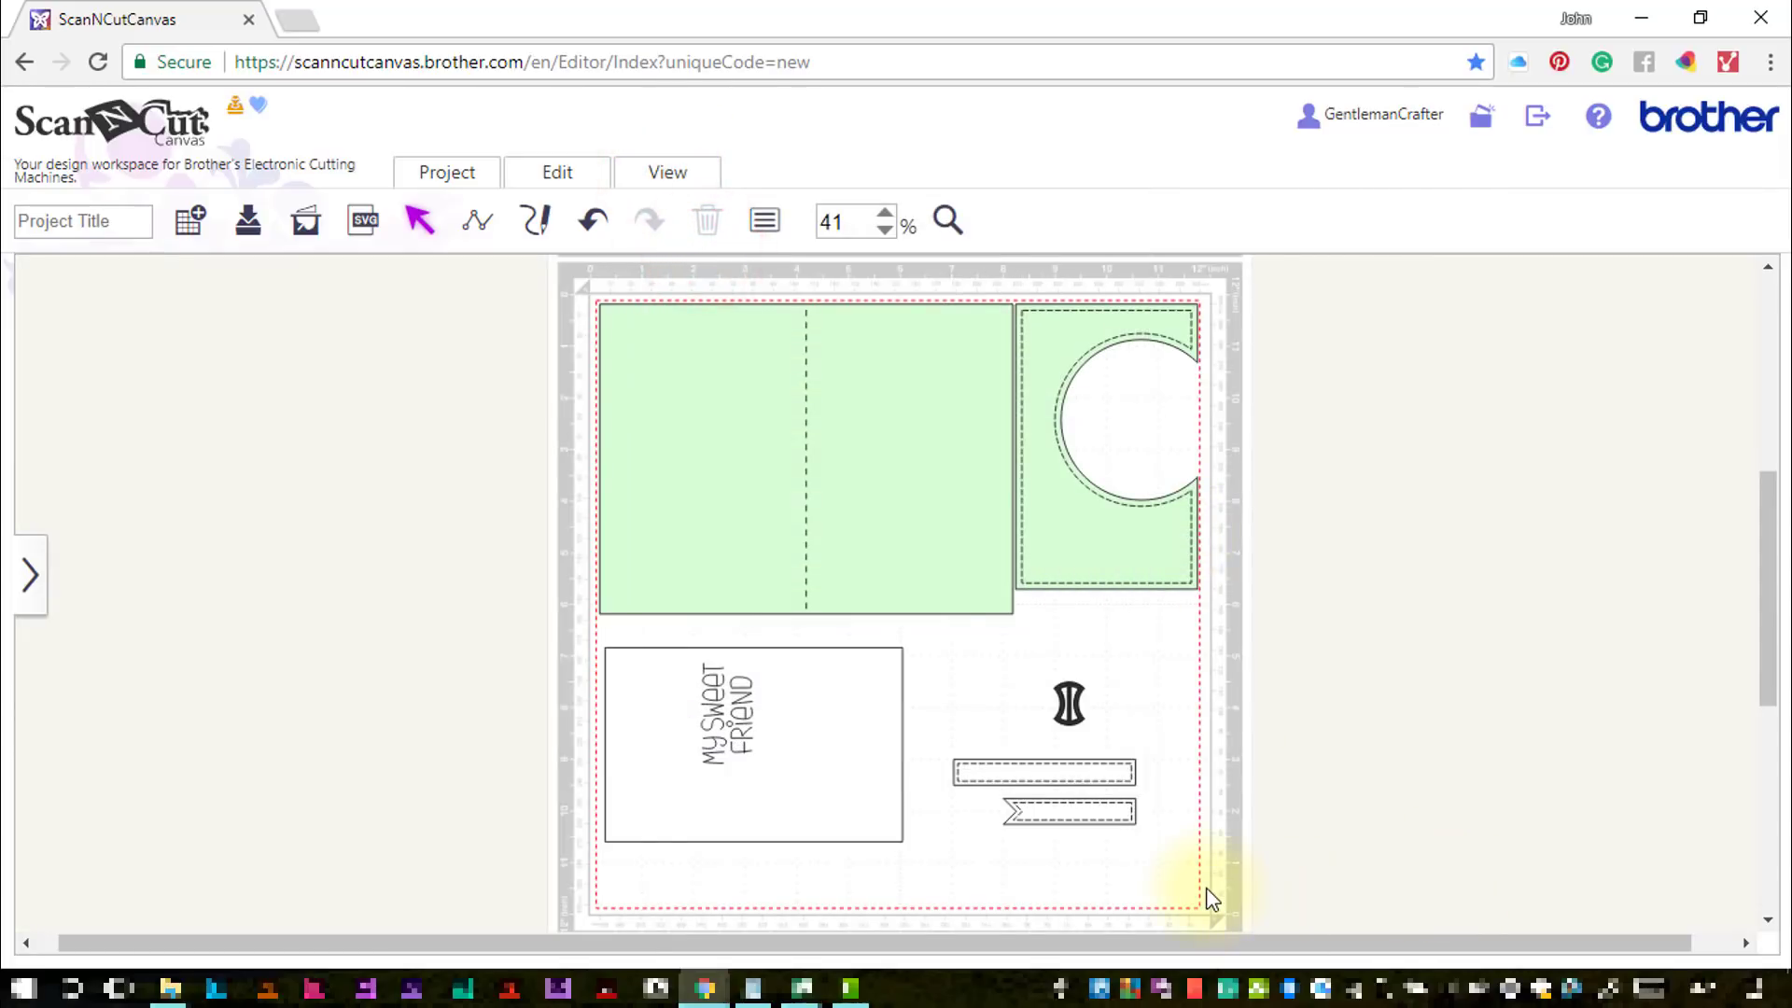
click(1068, 704)
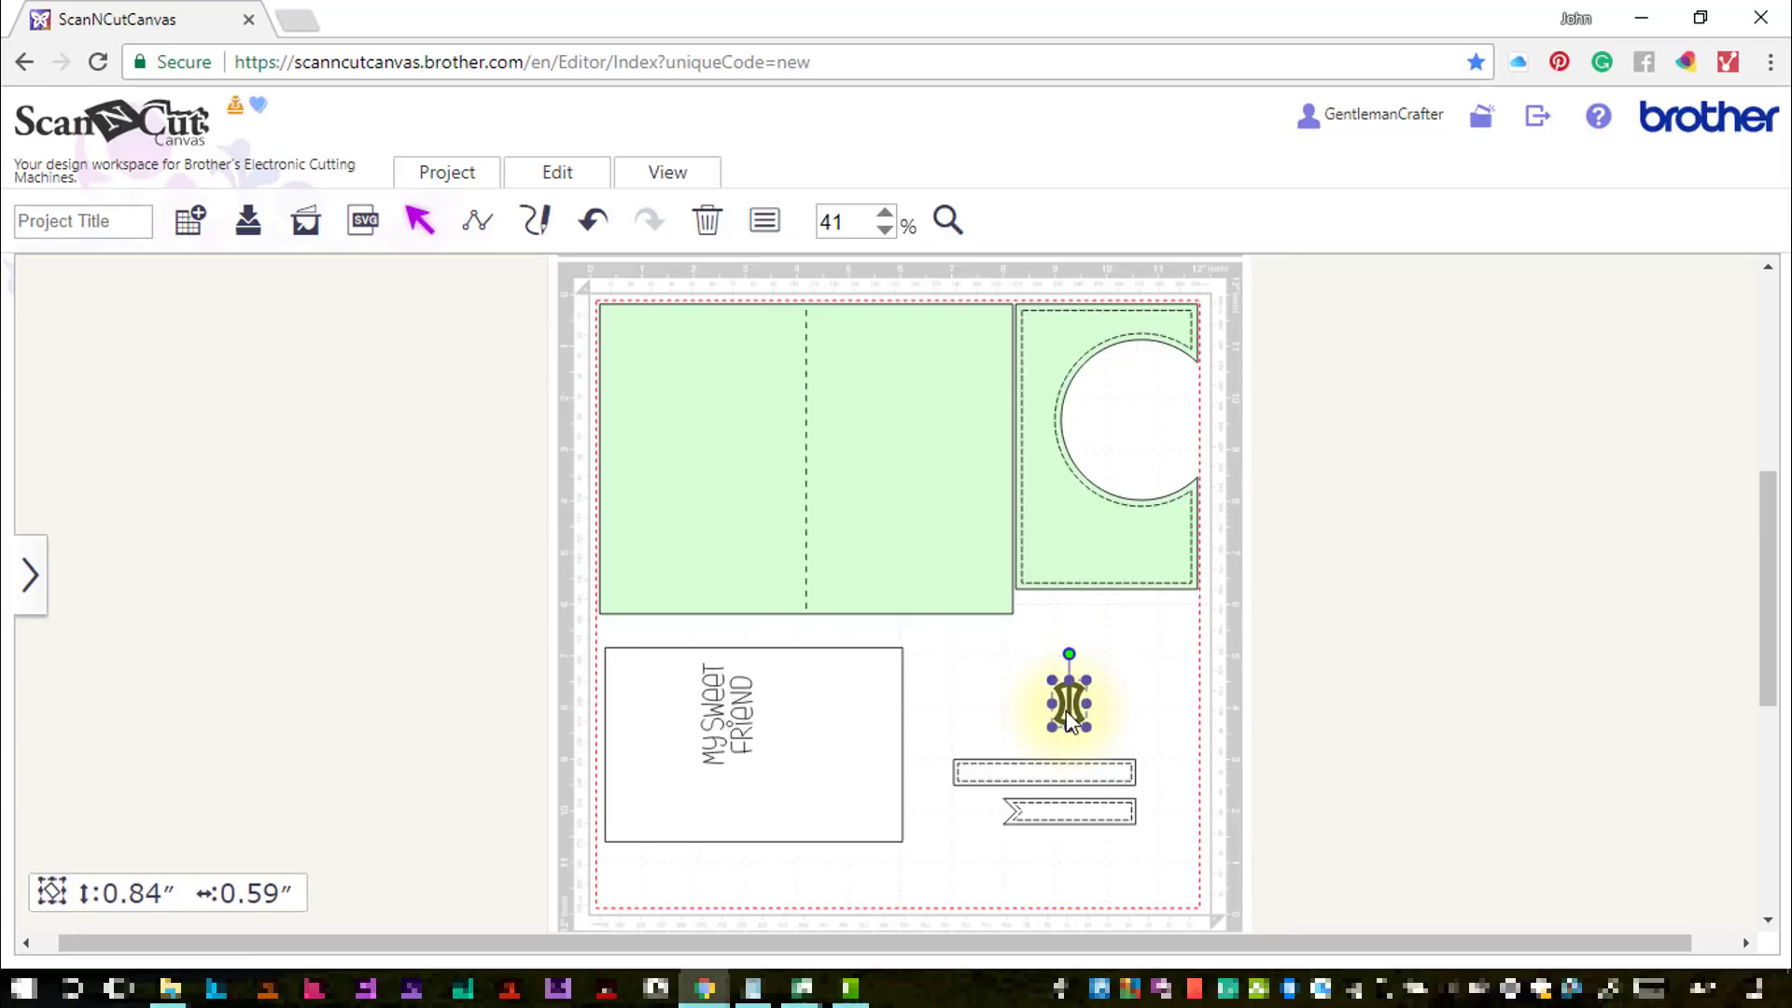
drag(1131, 413, 1139, 418)
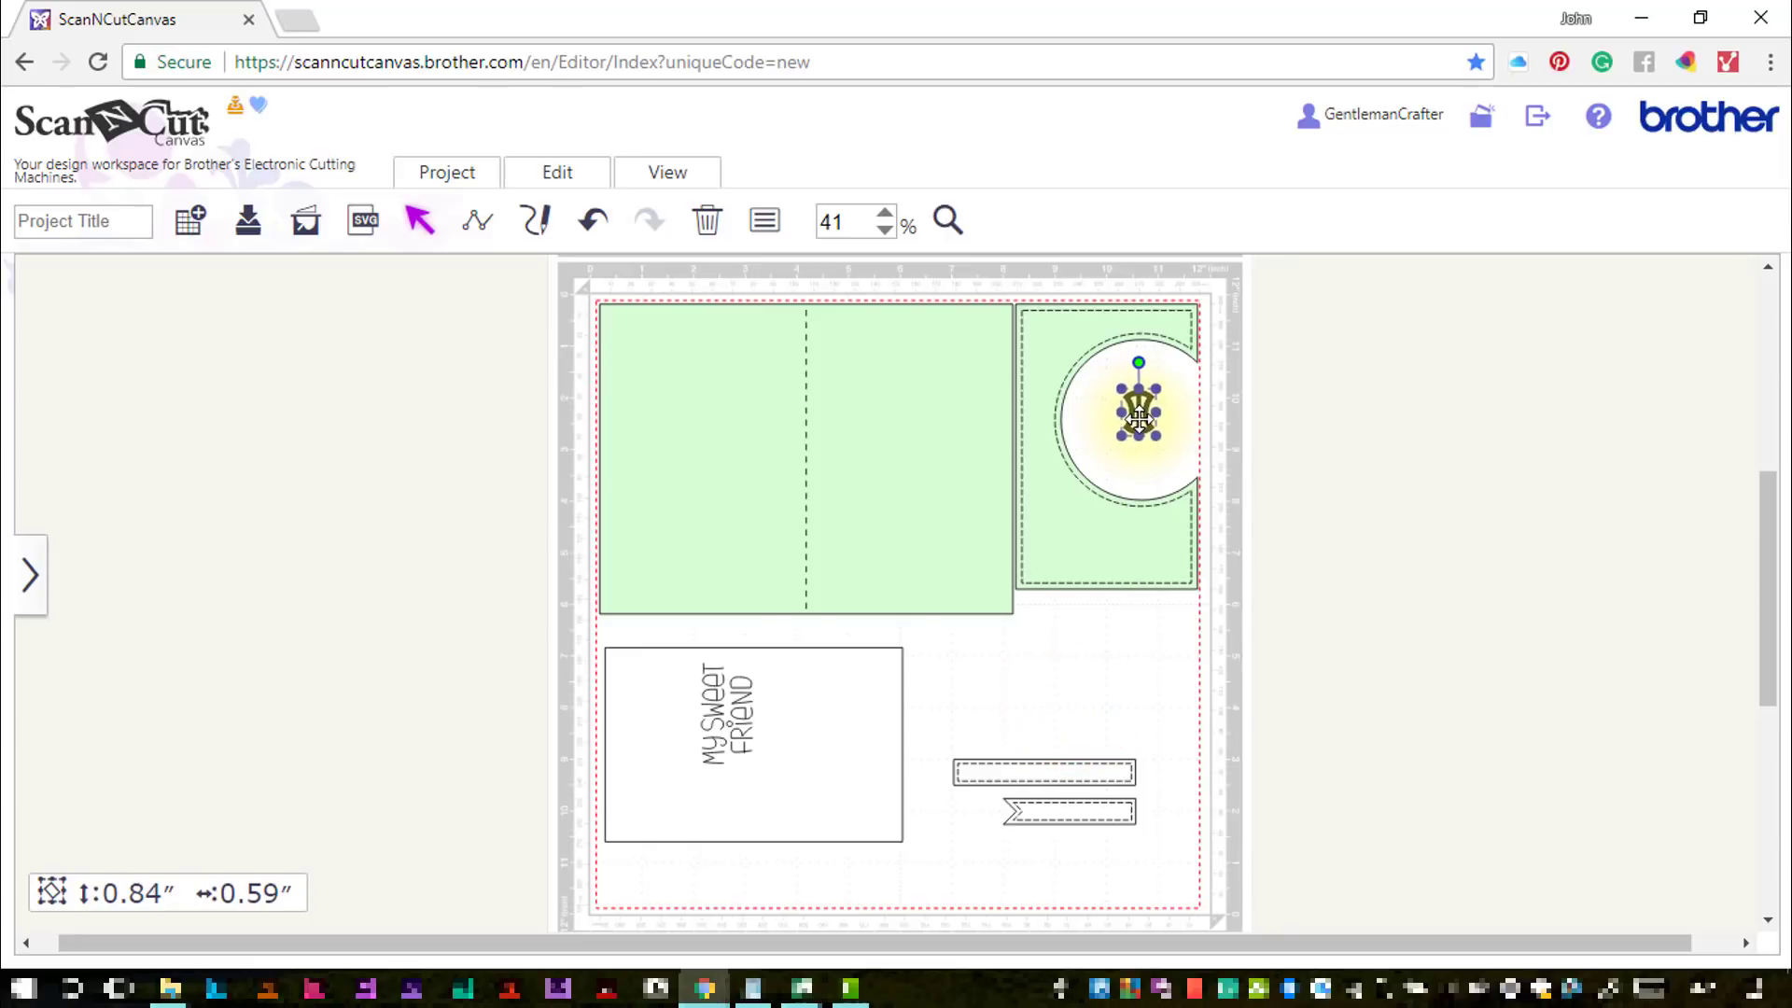
click(1202, 742)
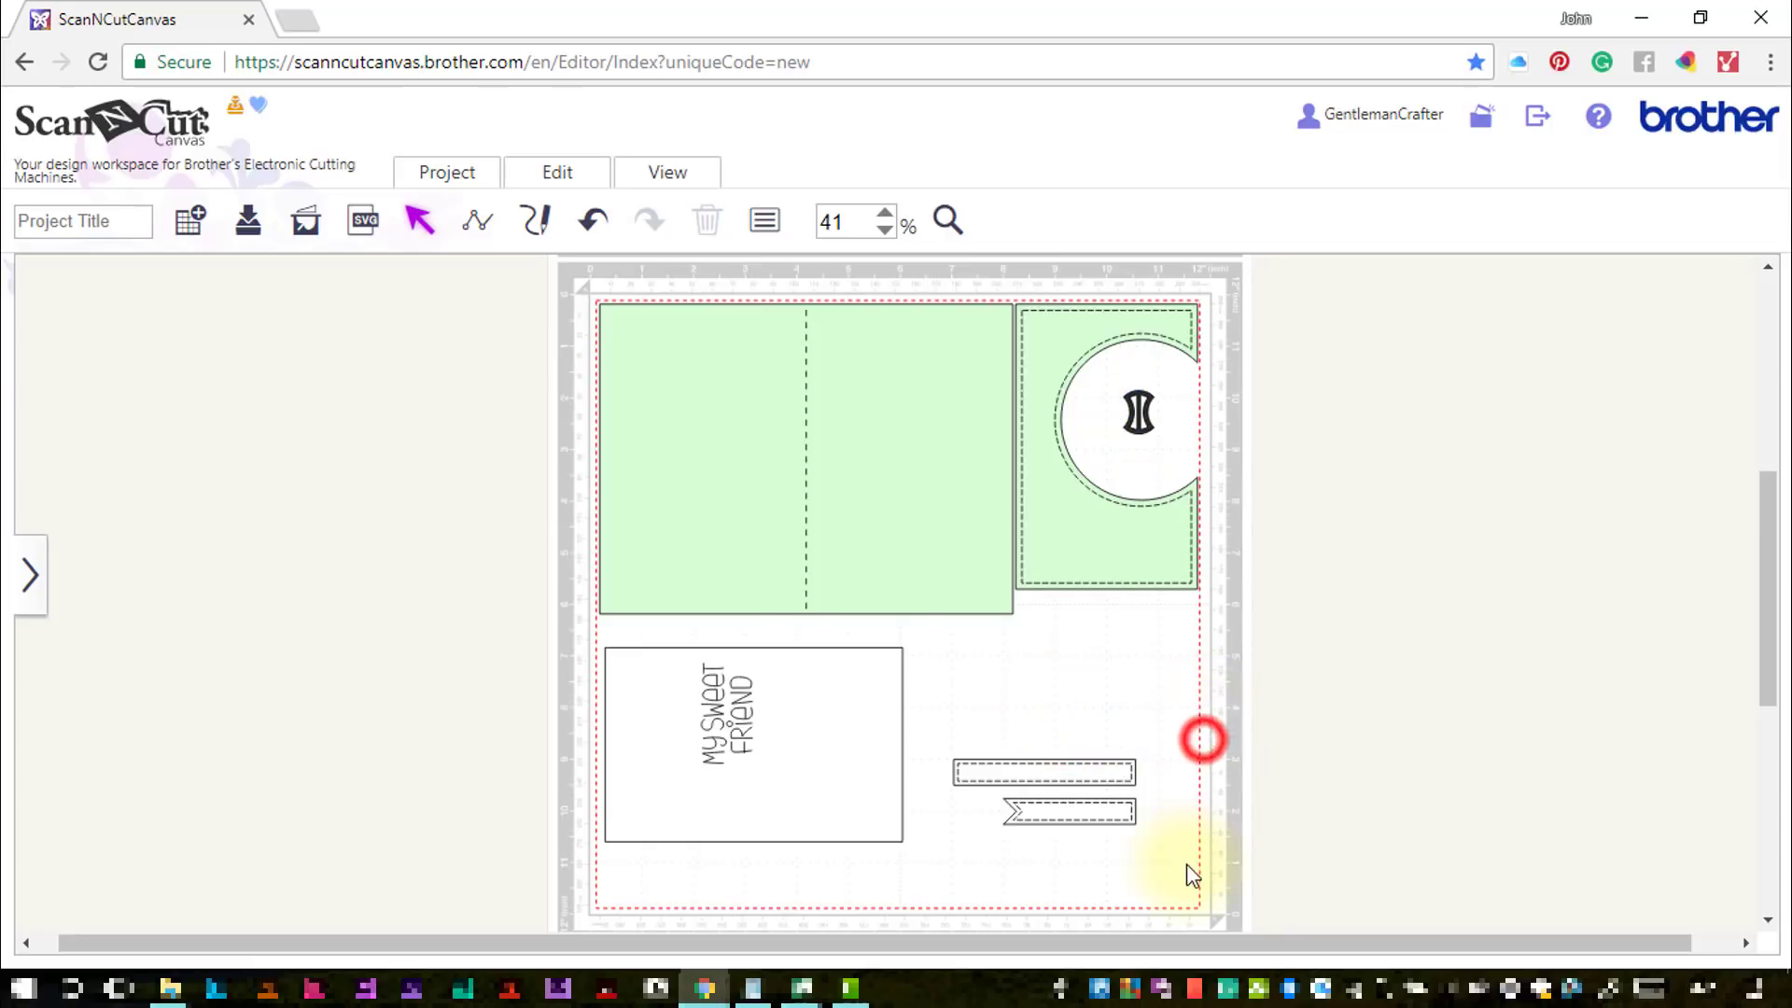
Rotate both banner strips together 90 degrees counterclockwise and place them just right of the sentiment rectangle
drag(1184, 859, 952, 732)
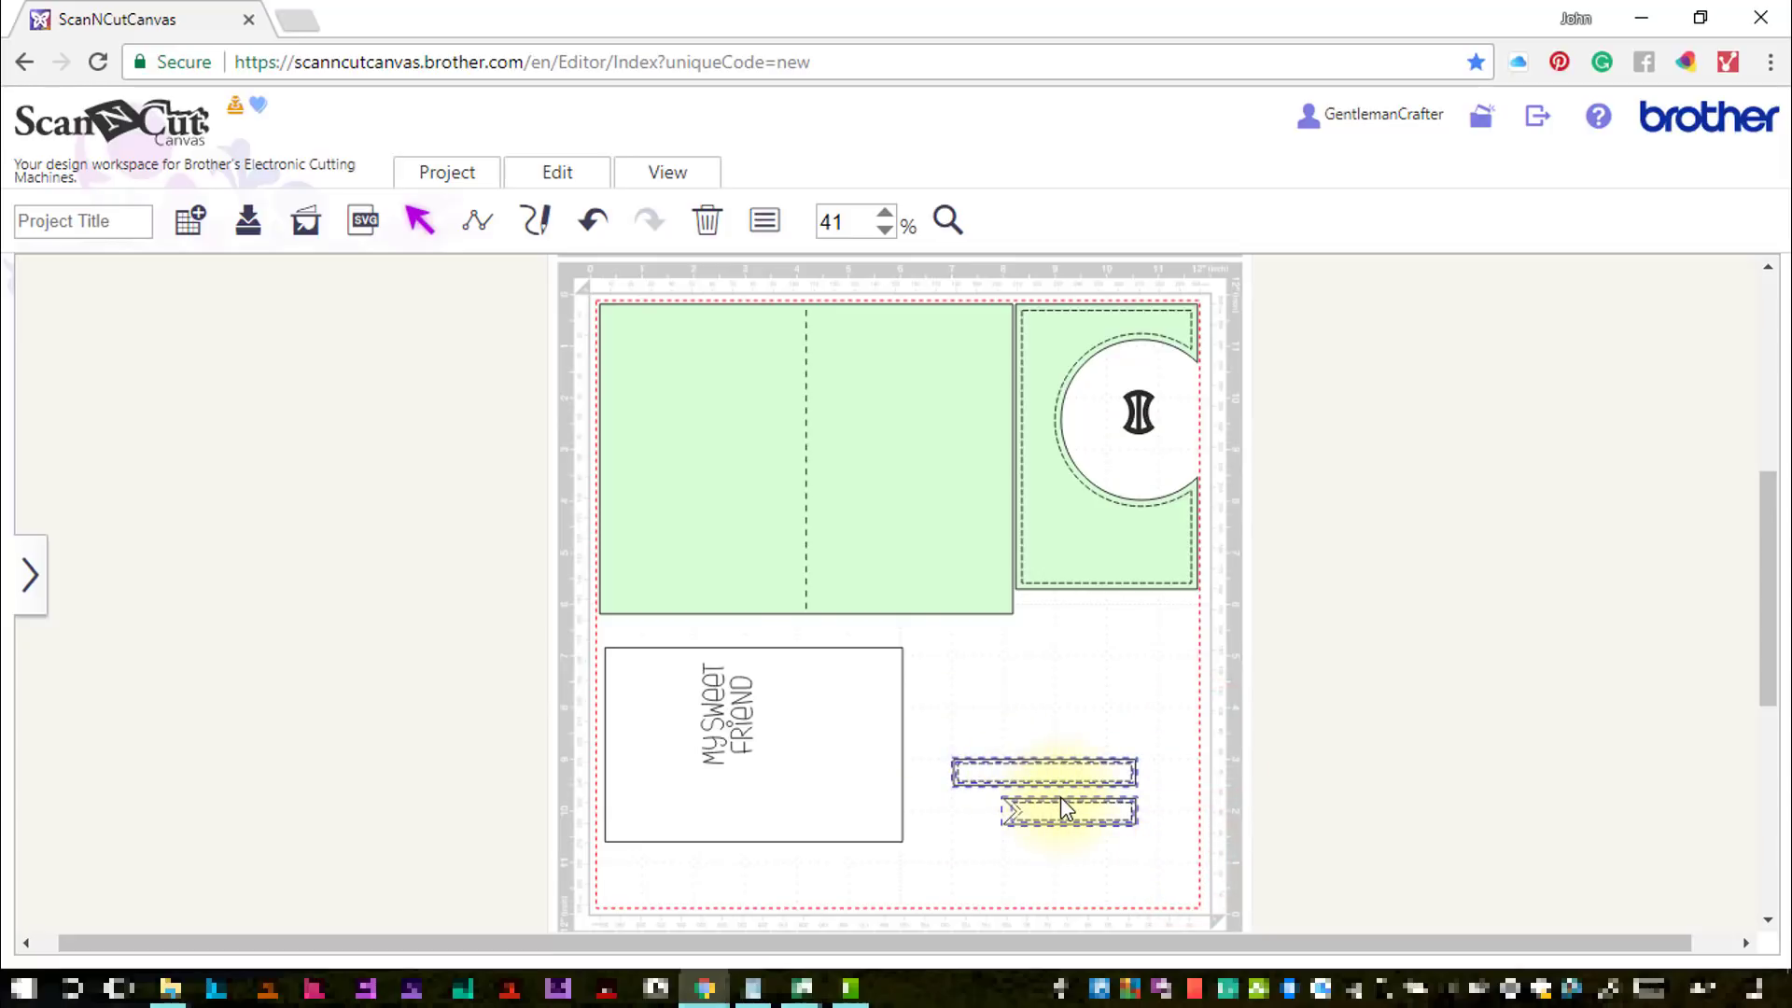
click(1060, 797)
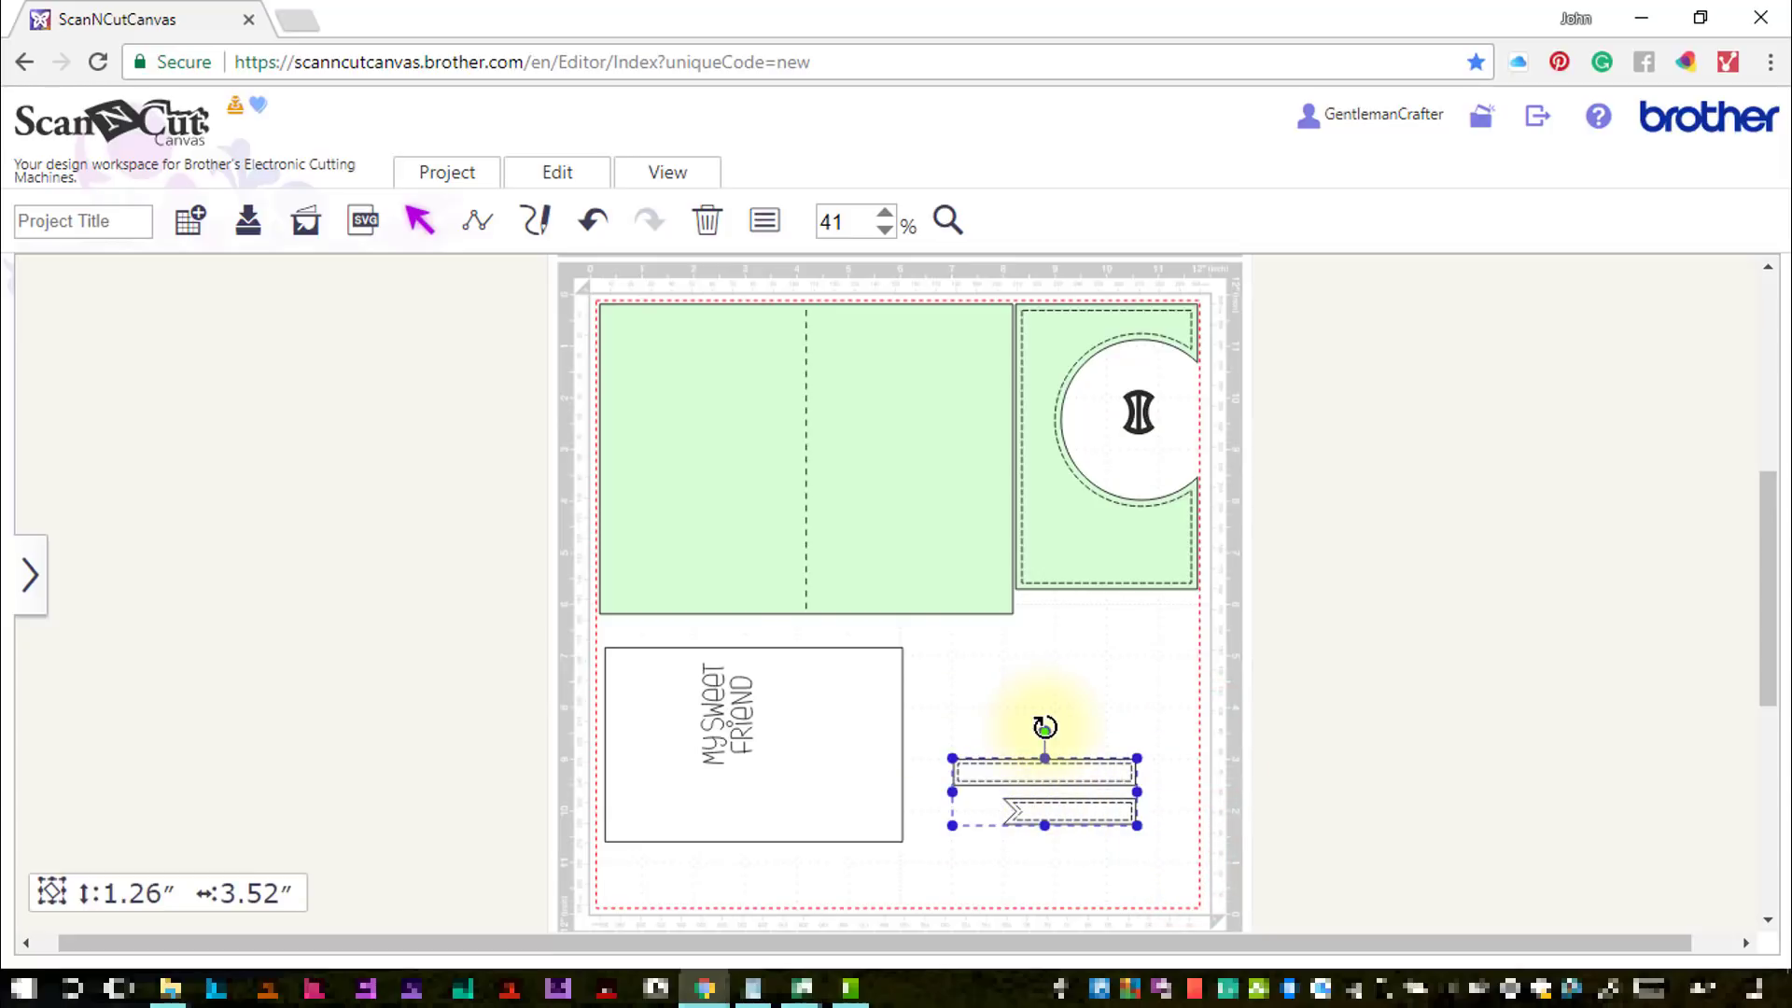
drag(1044, 726, 929, 703)
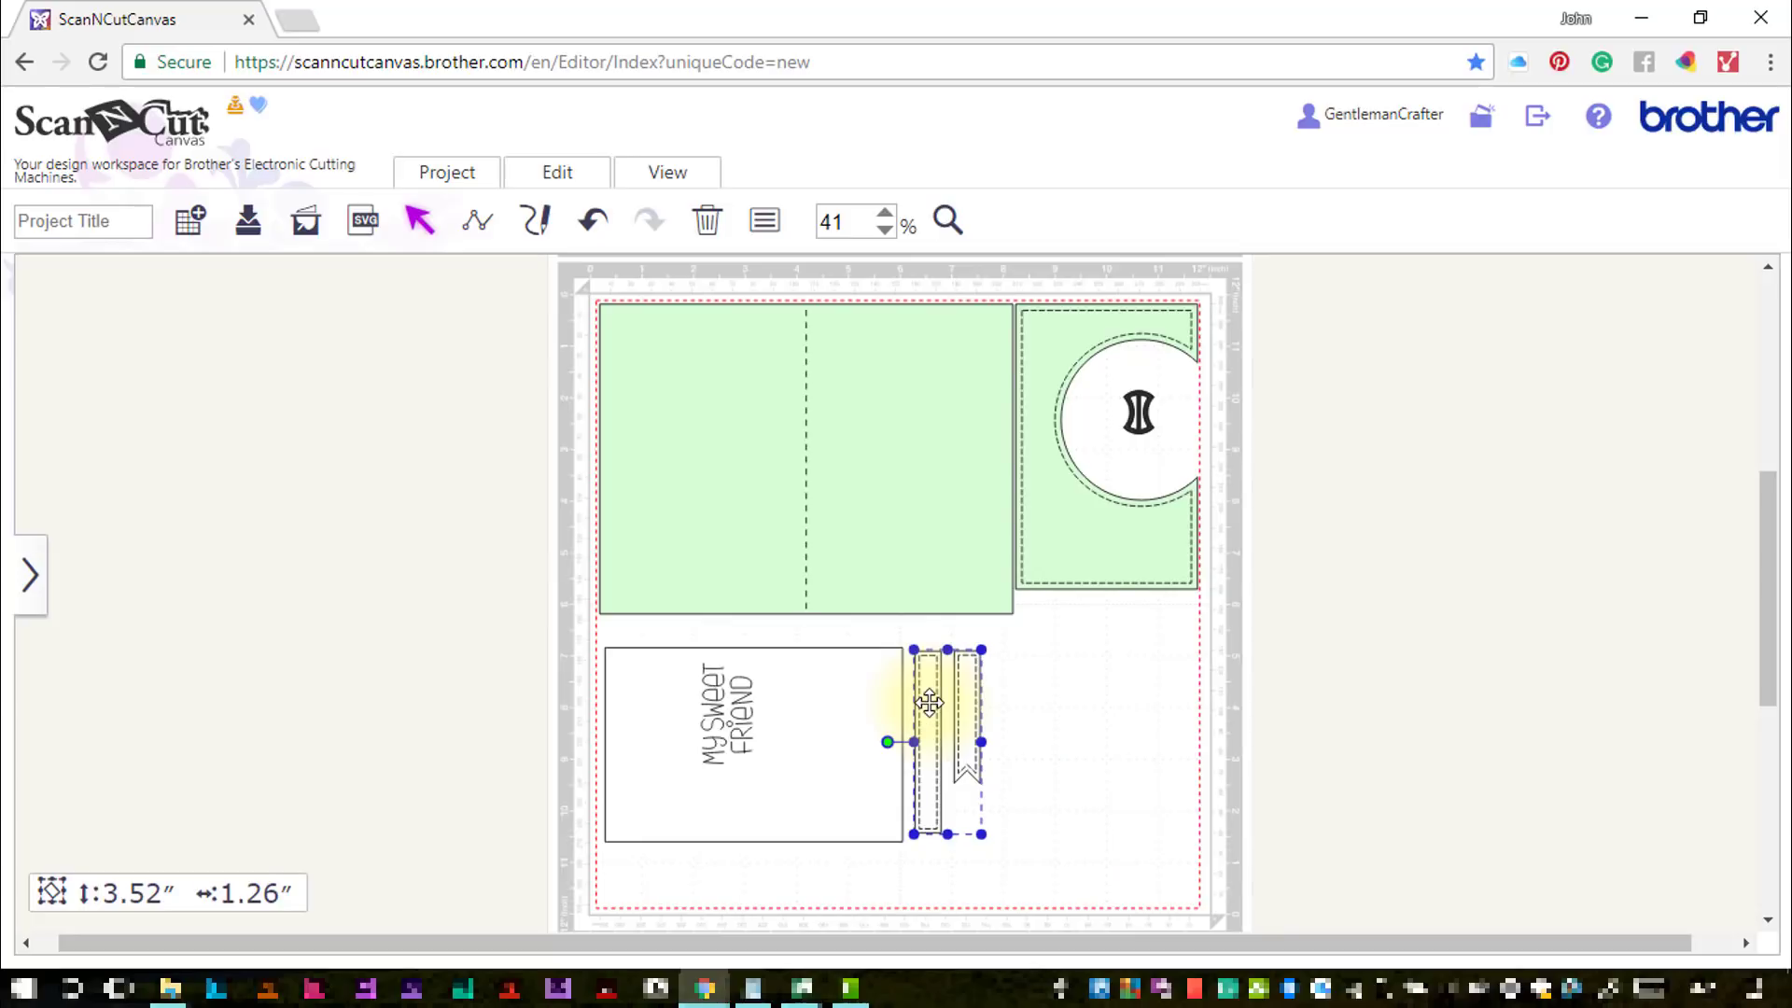
click(1230, 744)
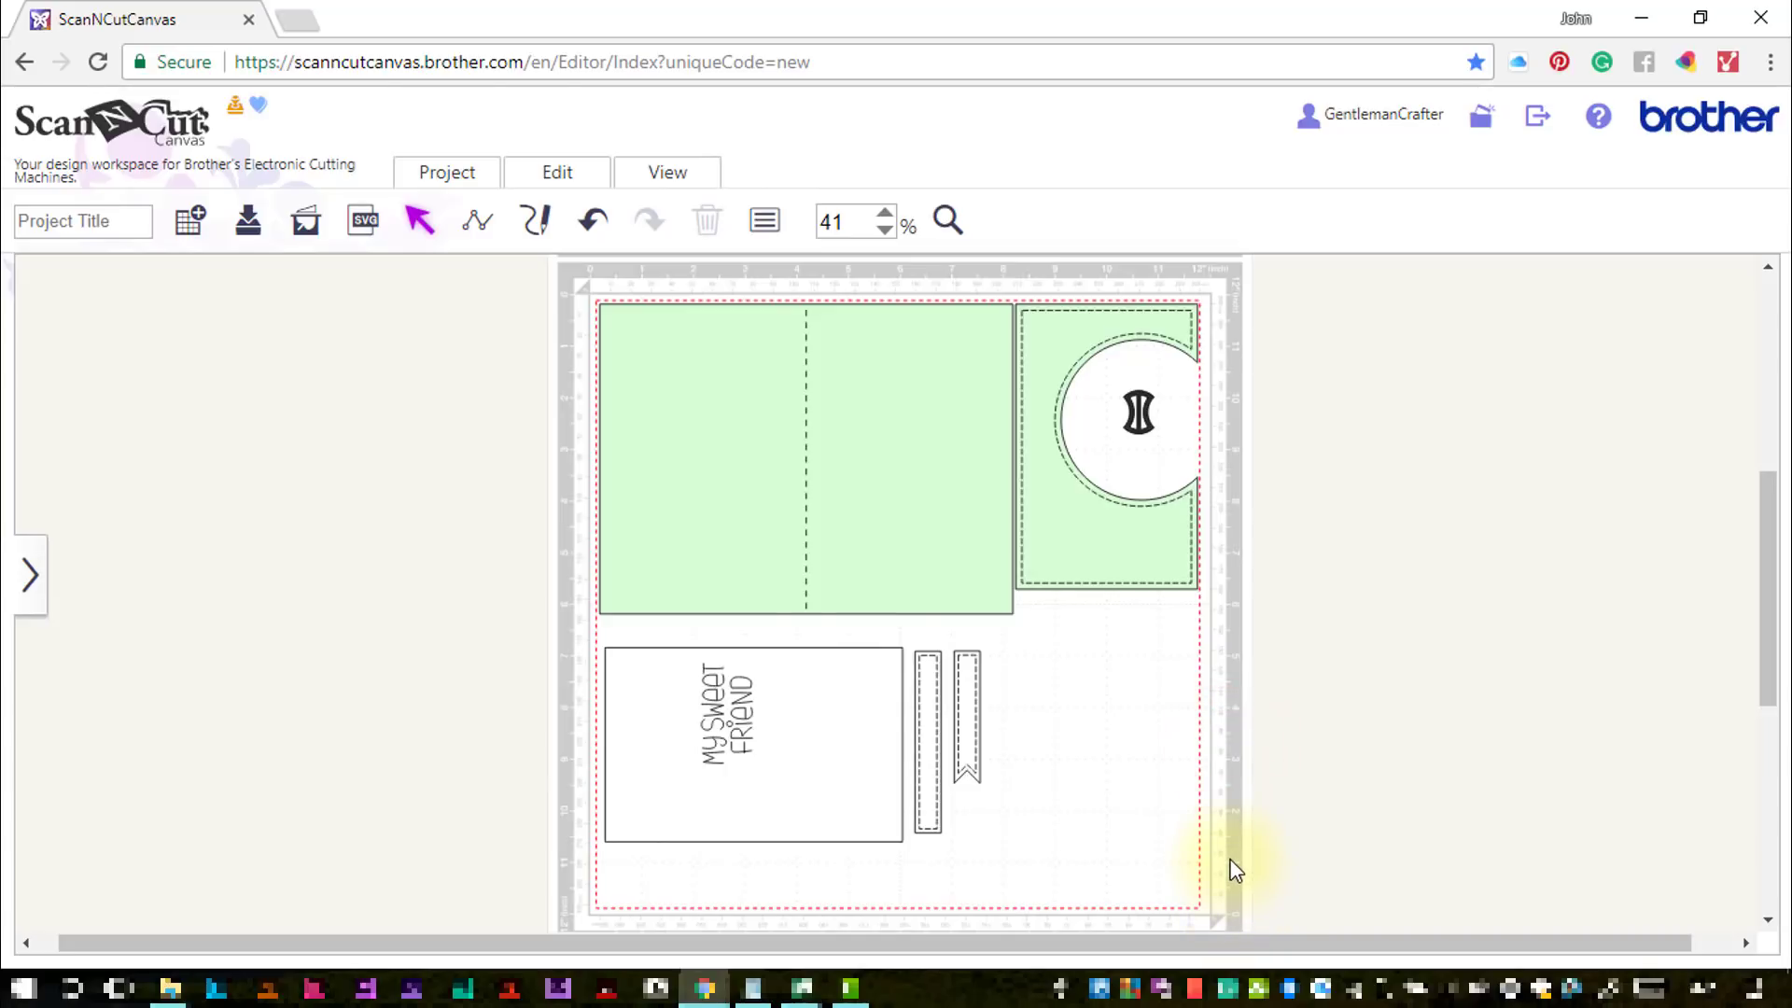
Title the project My_Sweet_Friend and save it
click(107, 221)
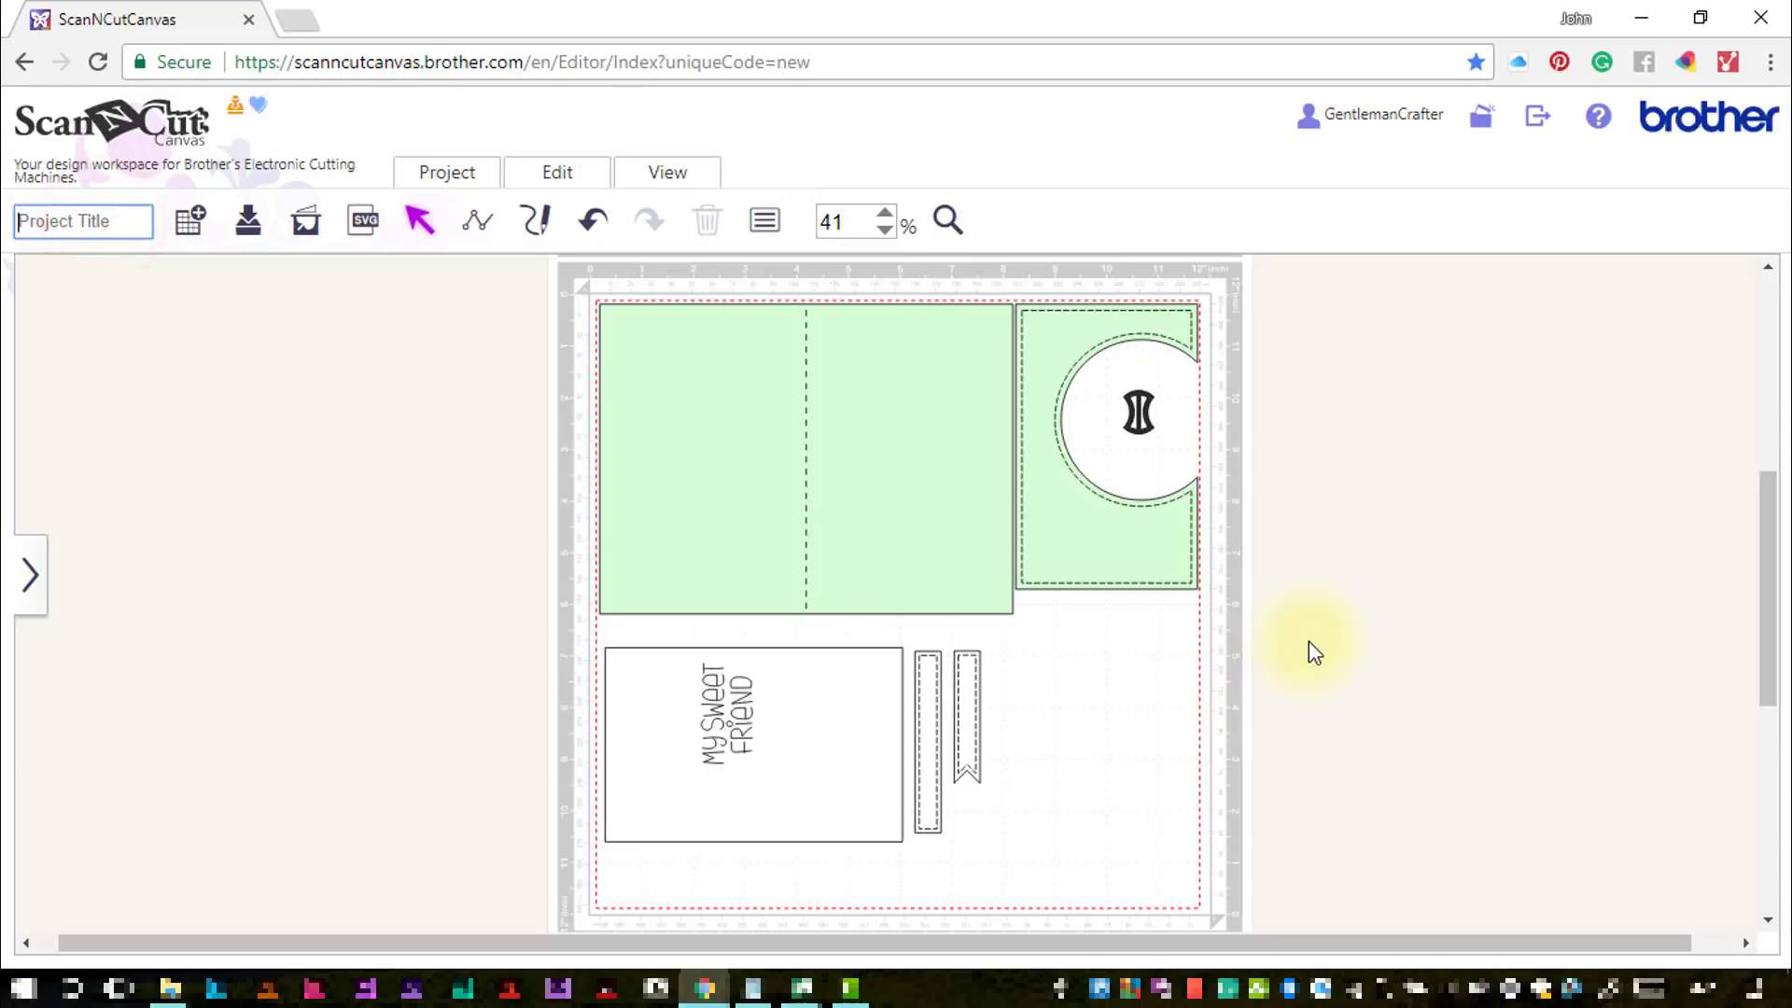
text(My Sweet_ Frien)
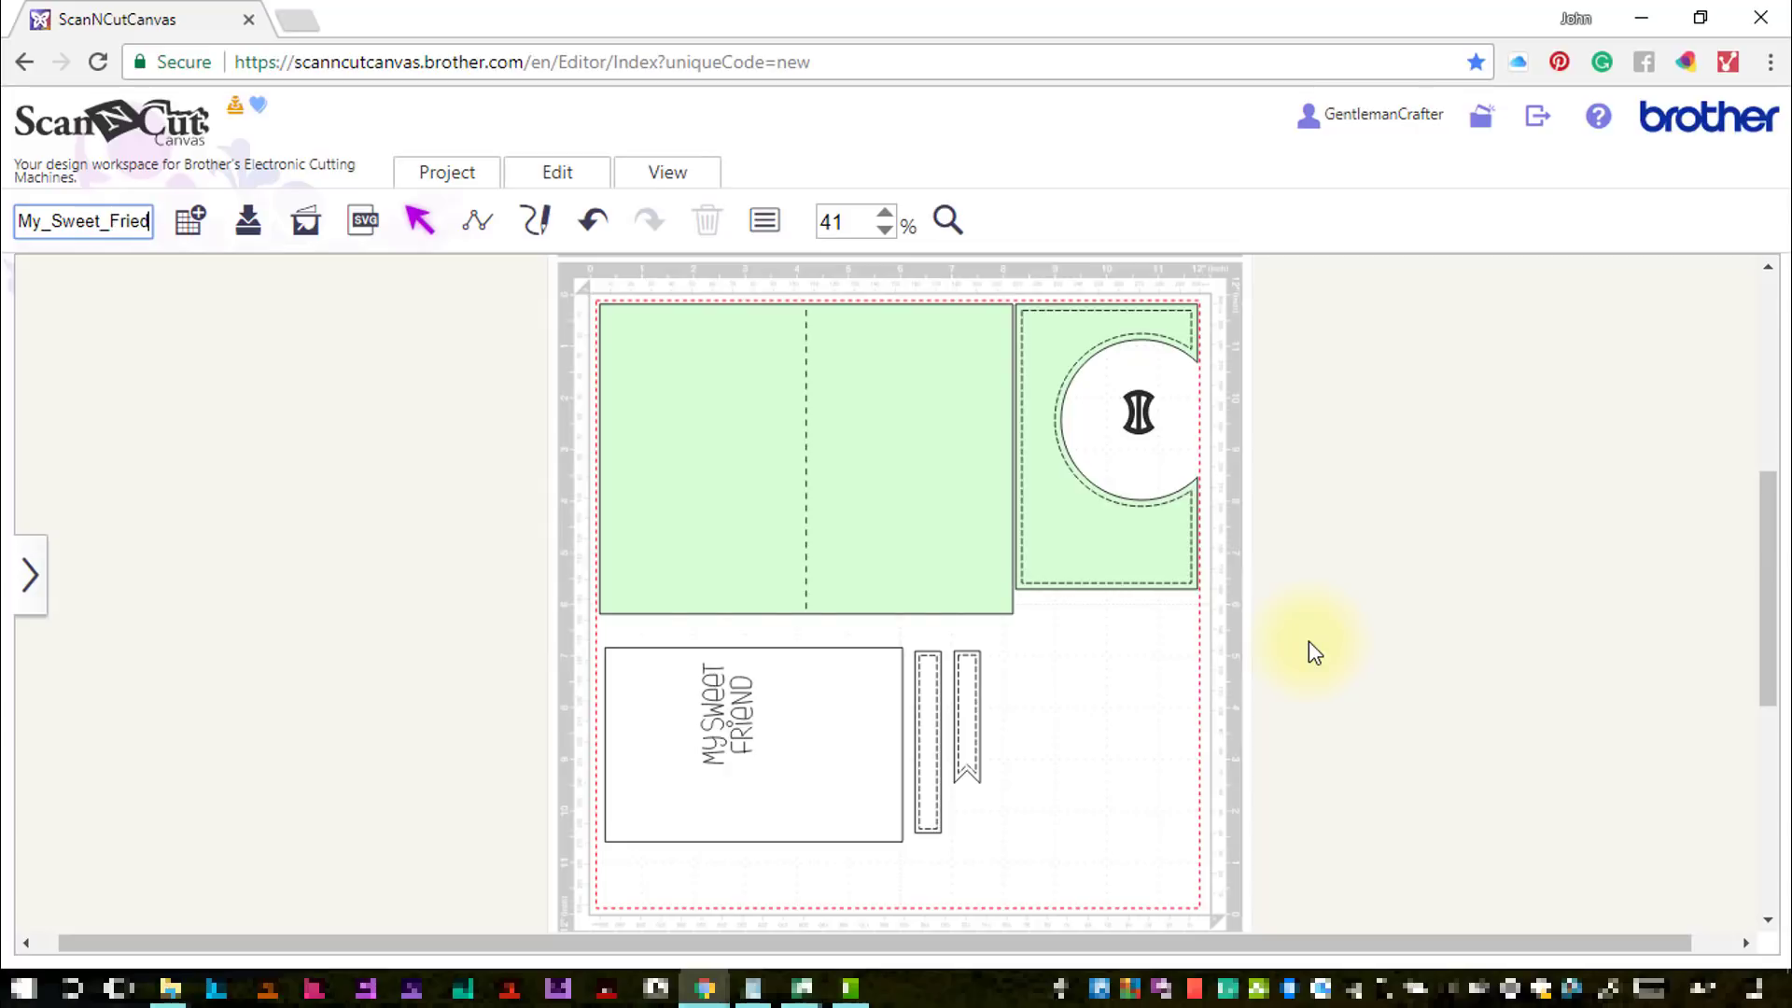
key(BackSpace)
text(nd)
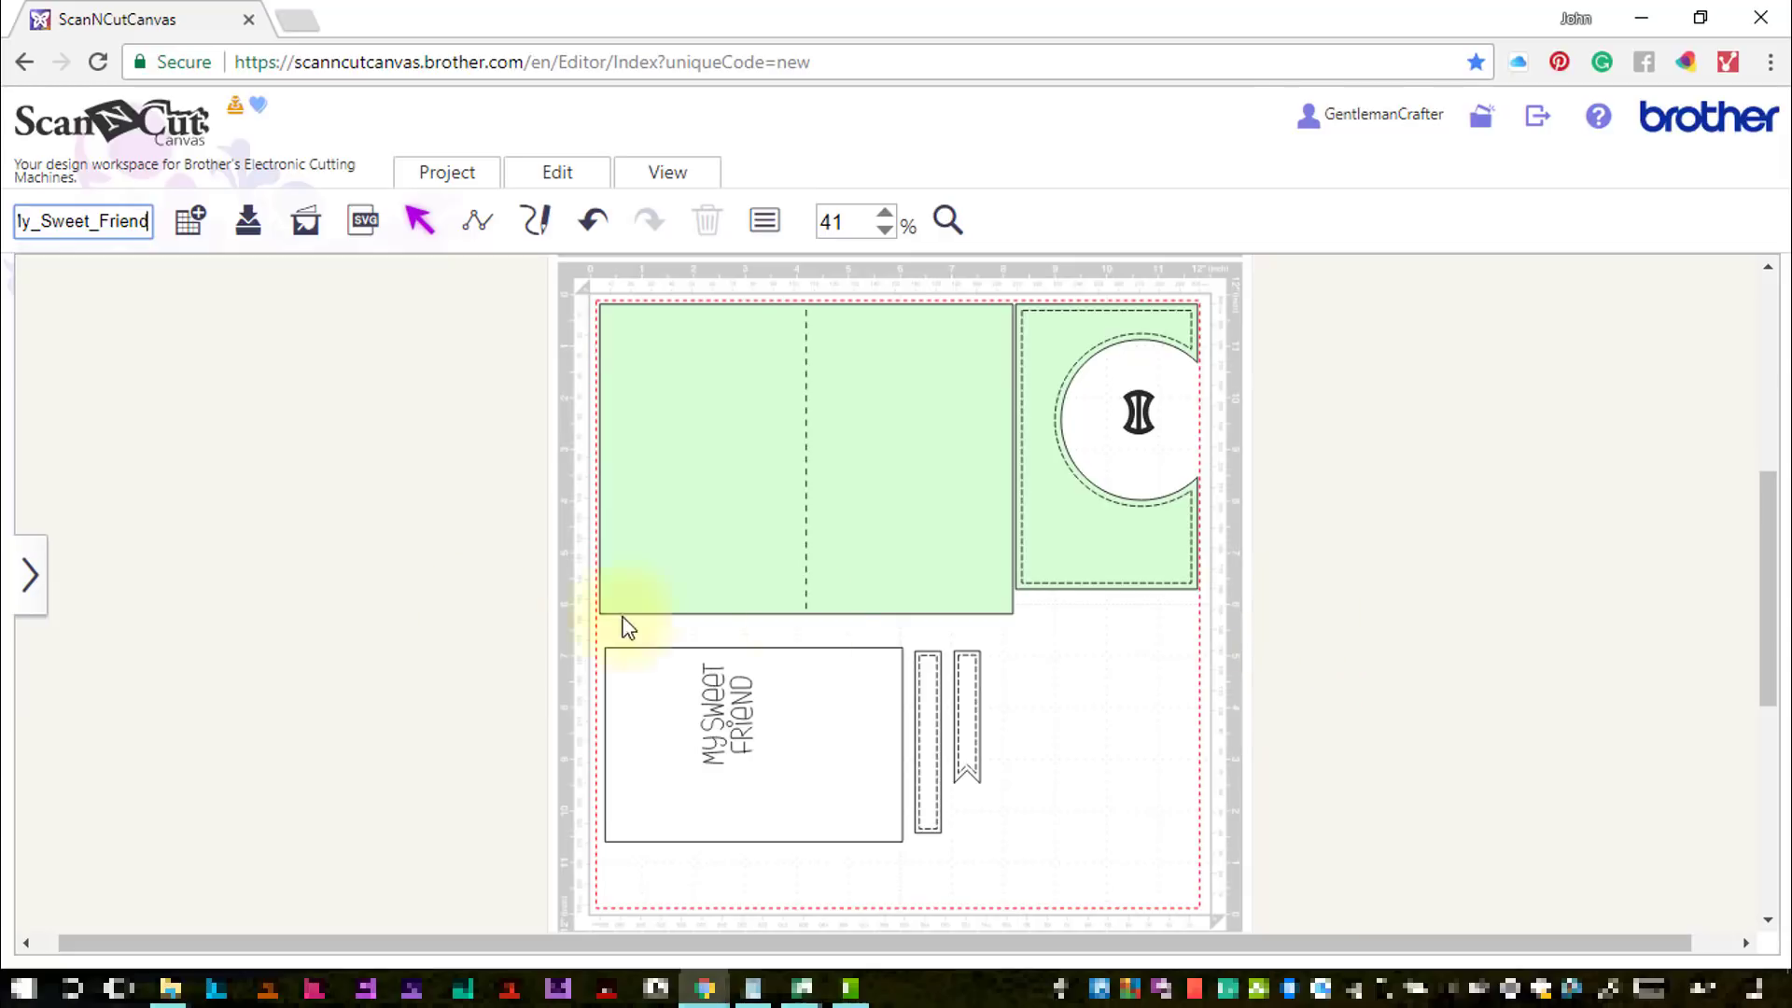
click(258, 229)
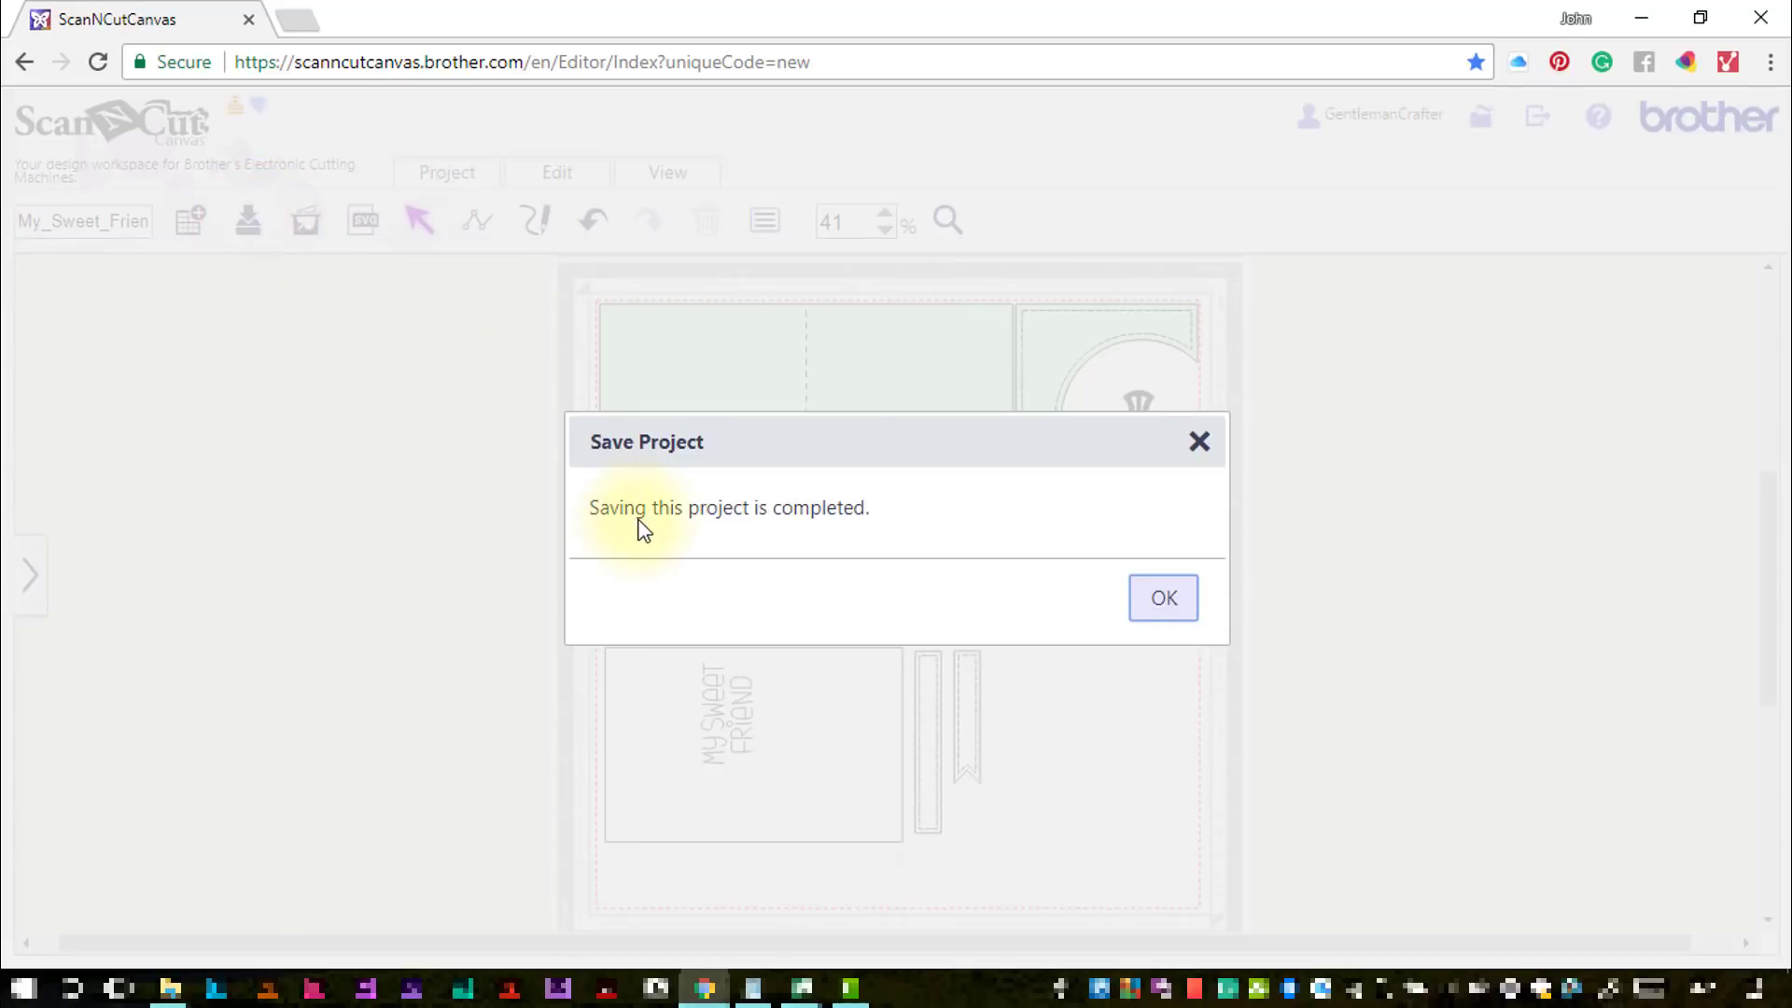
click(1163, 600)
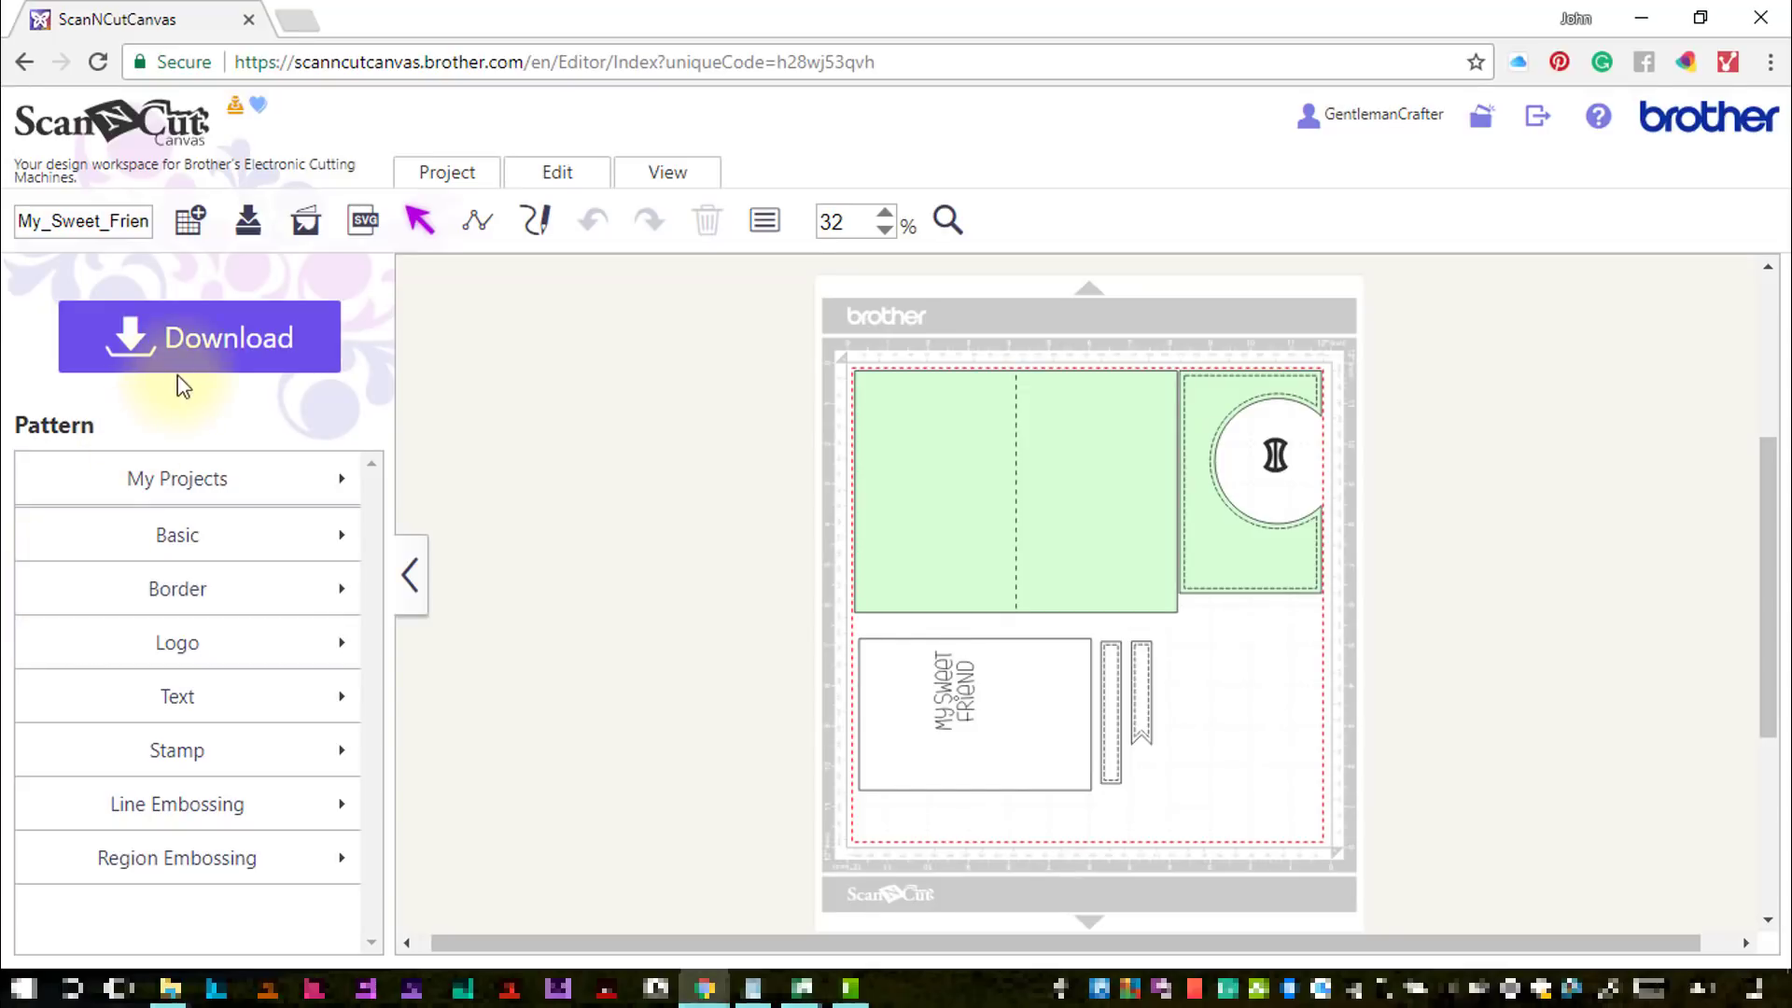
Open the download options for the My_Sweet_Friend project and choose ScanNCut Transfer as the file transfer method
click(225, 342)
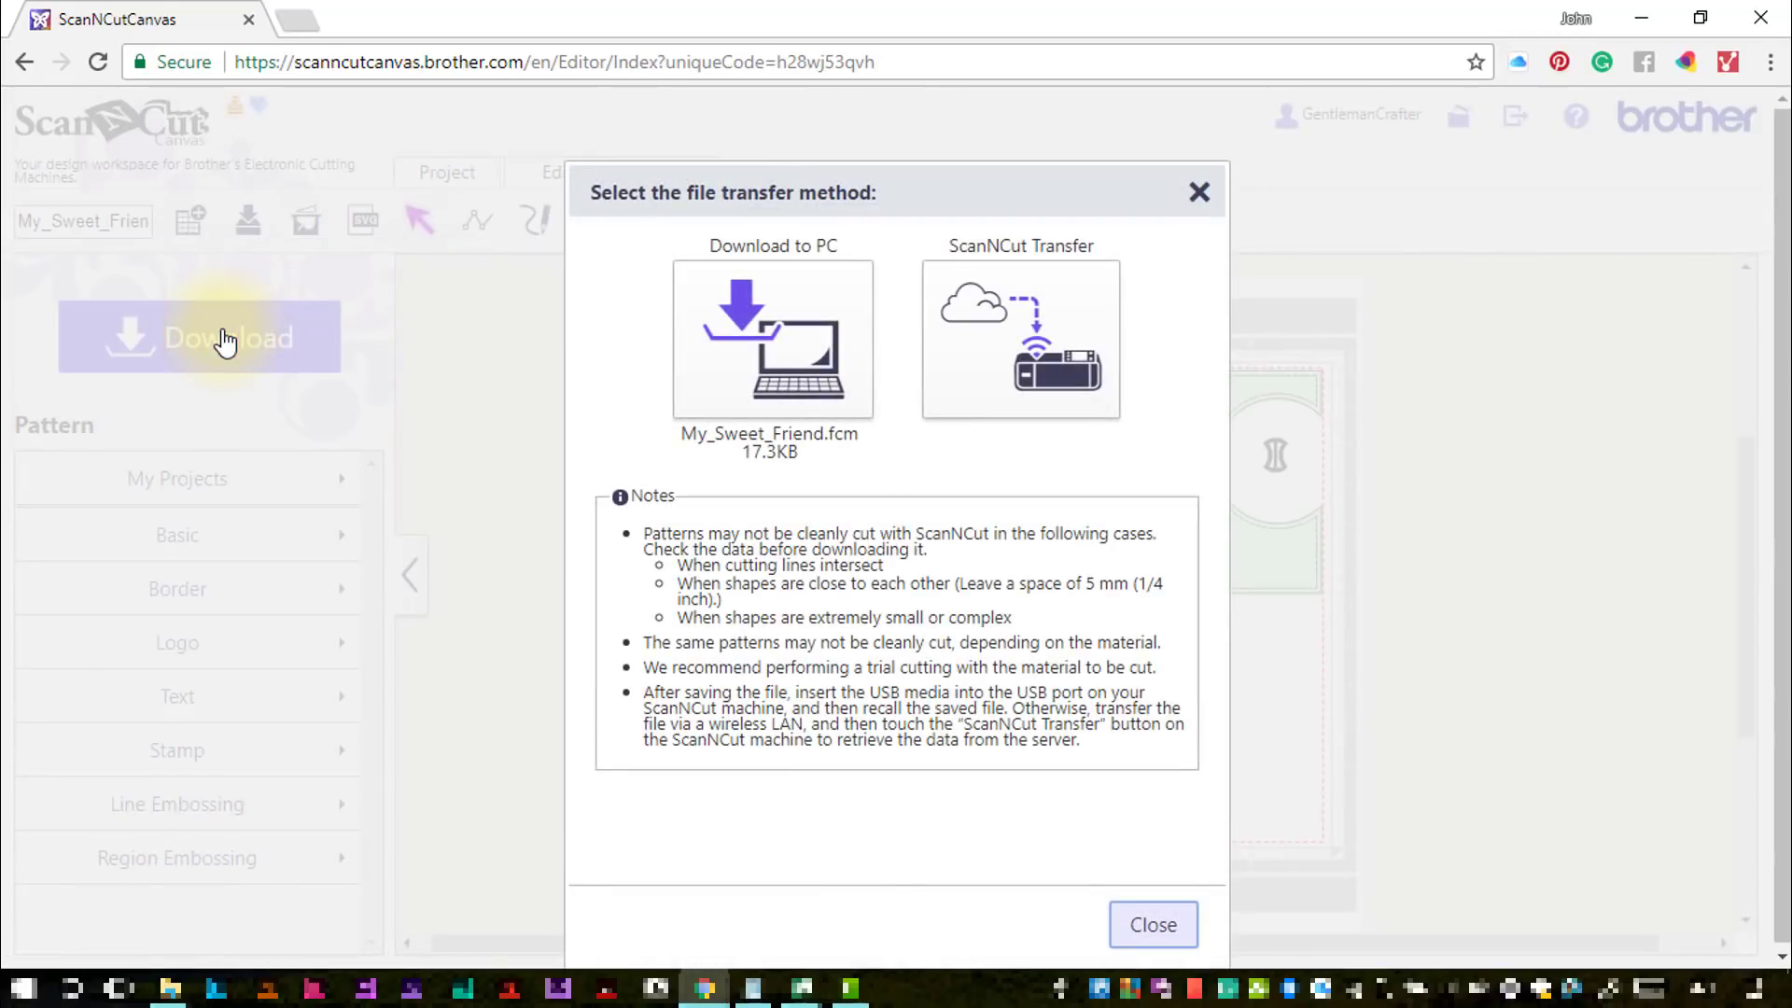
right_click(792, 405)
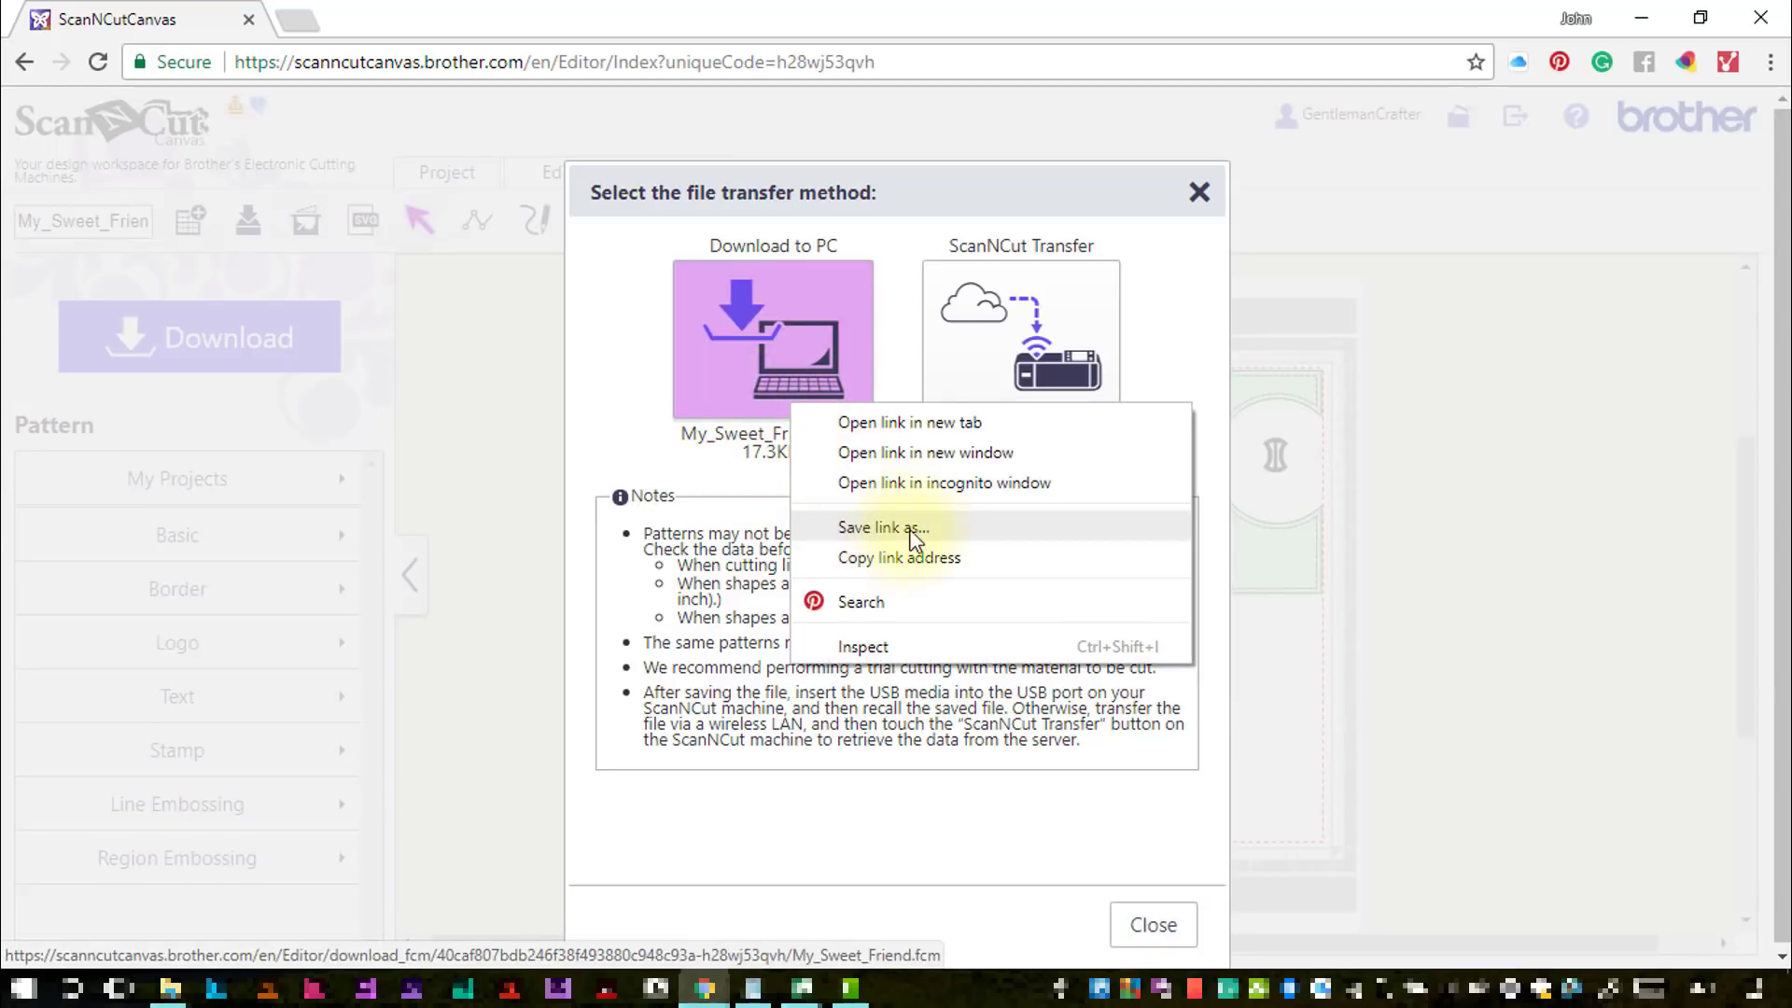
click(1210, 312)
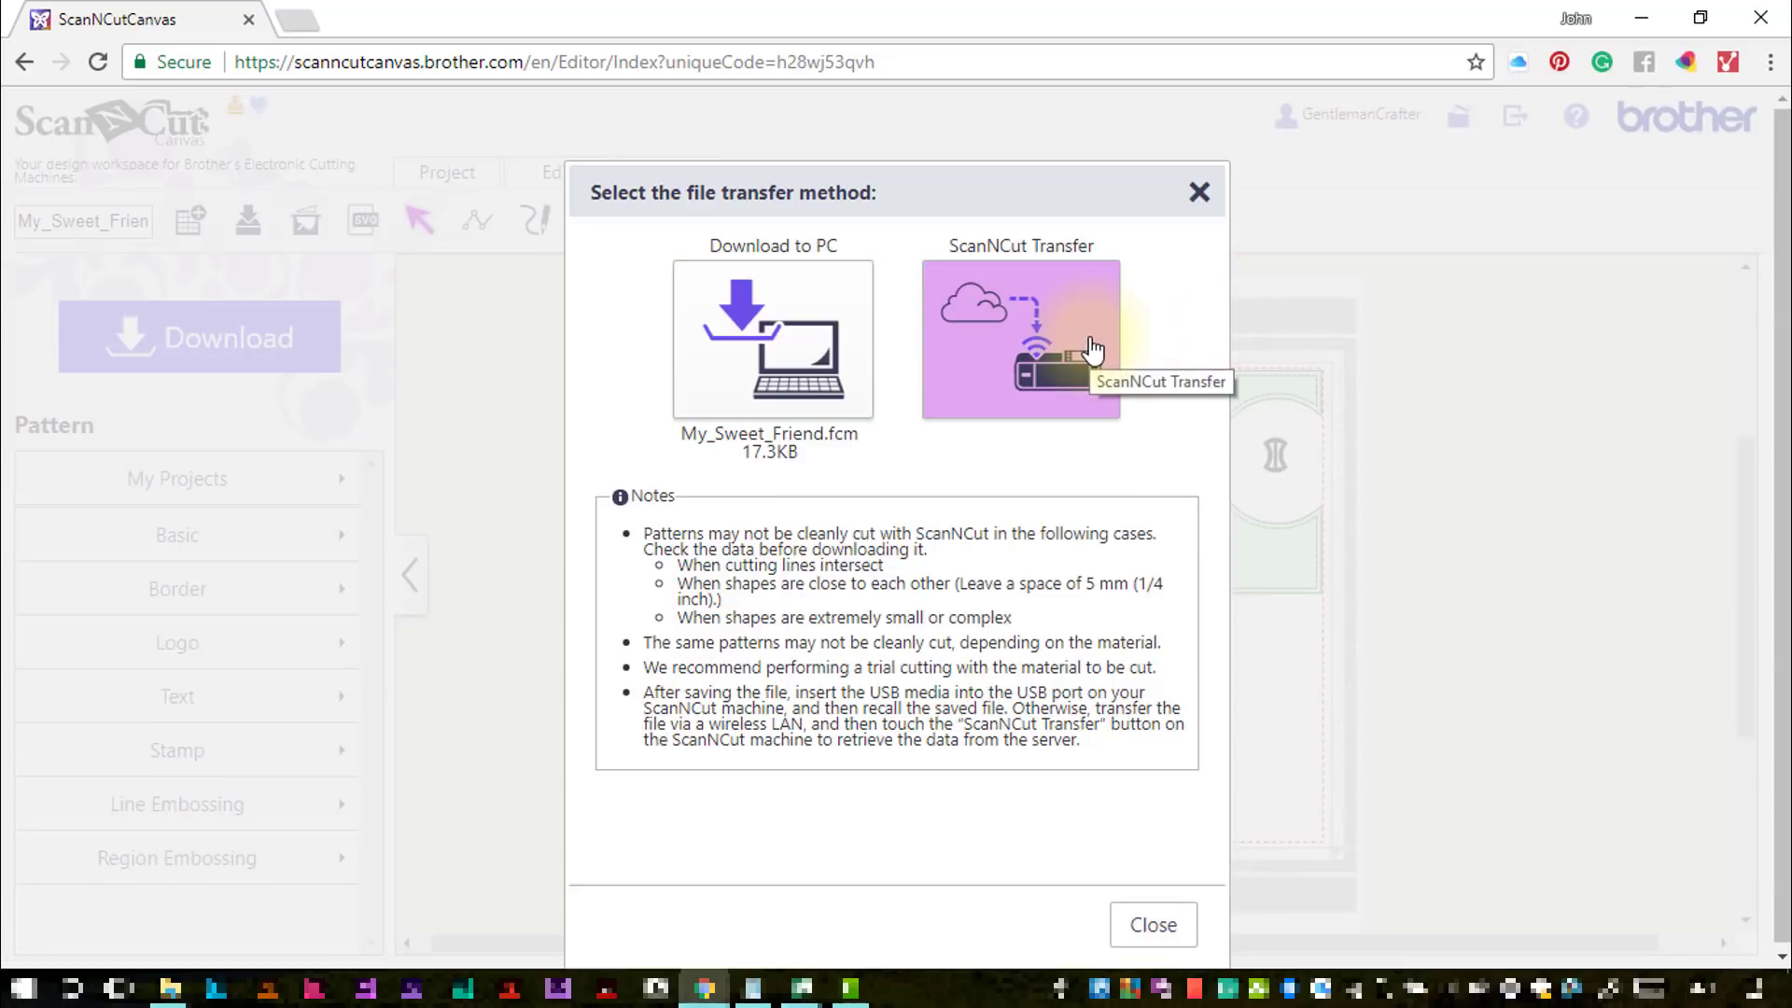
click(1093, 351)
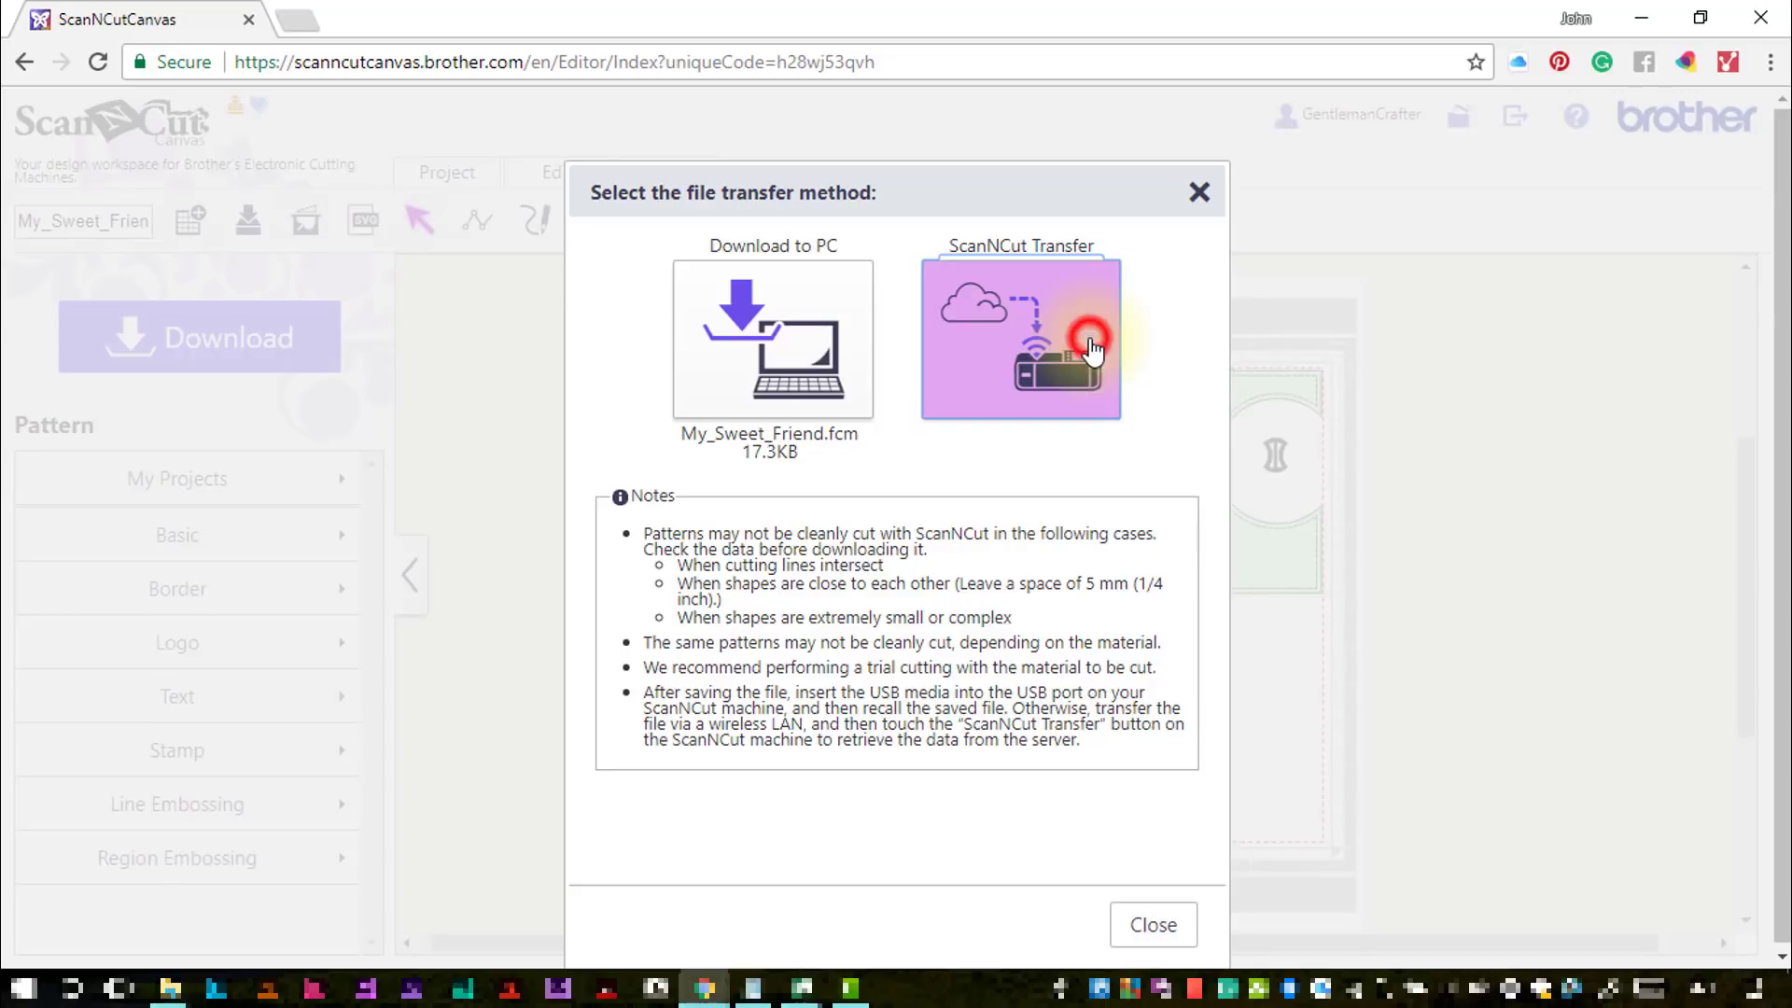